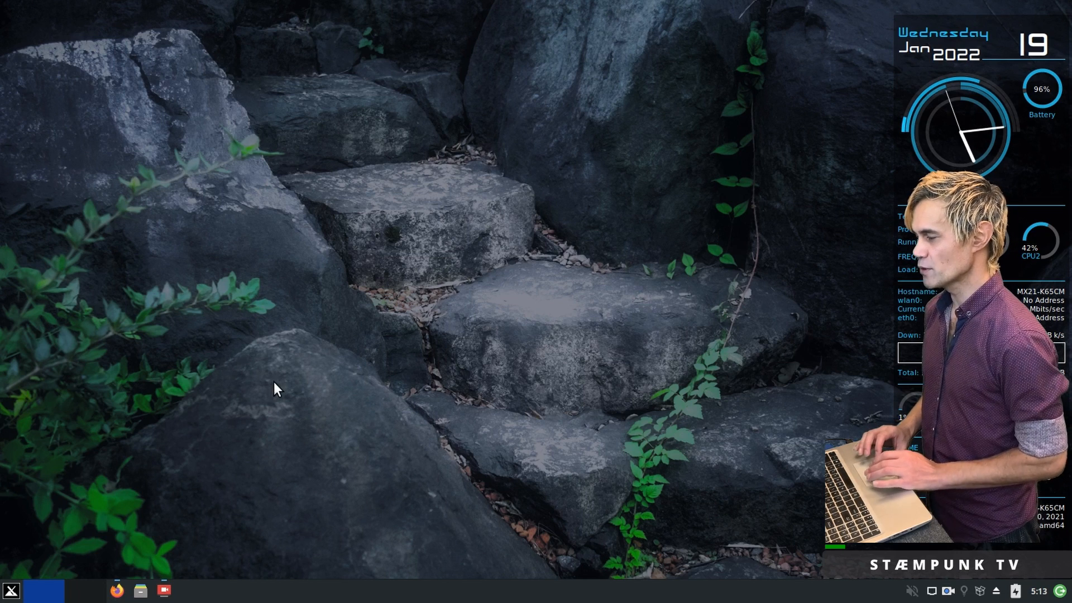
Search DuckDuckGo for 'ulauncher' in Firefox.
{"action": "left_click", "coordinate": [117, 590]}
{"action": "left_click", "coordinate": [121, 62]}
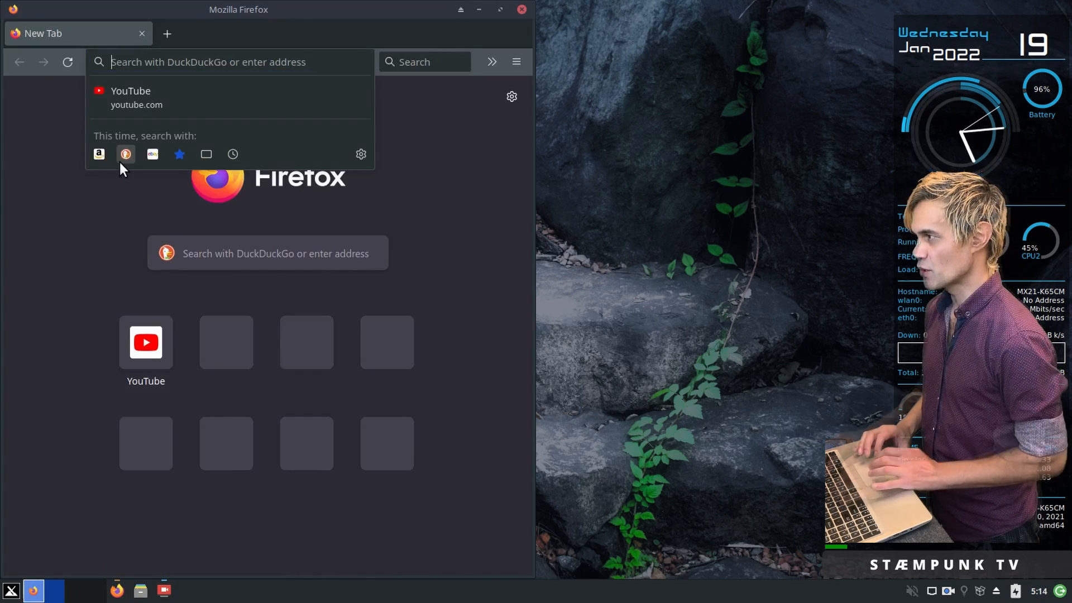
{"action": "type", "text": "ulau"}
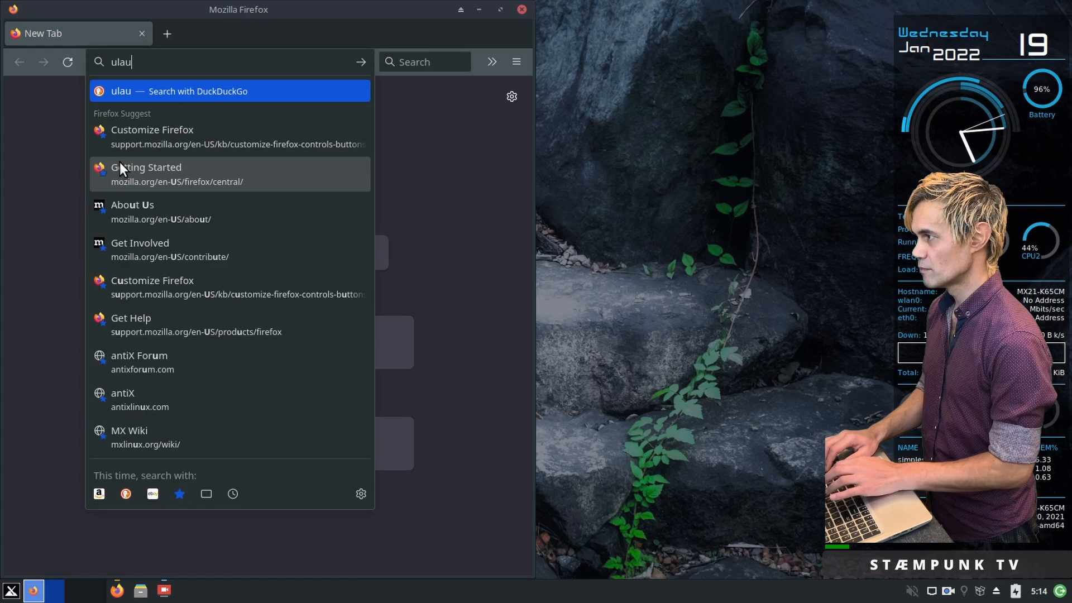
{"action": "type", "text": "ncher"}
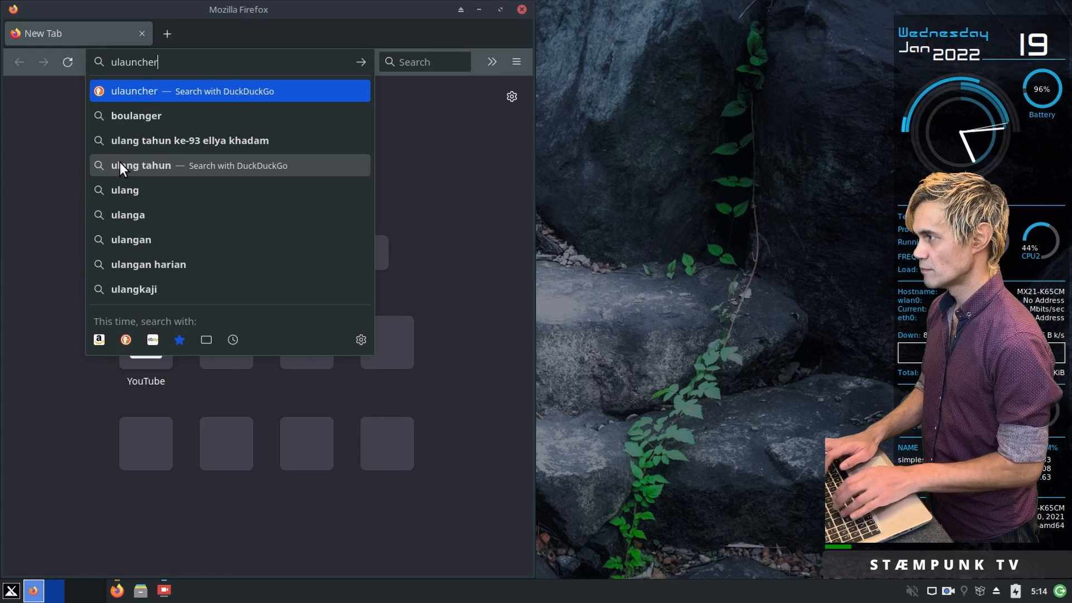
{"action": "key", "text": "Return"}
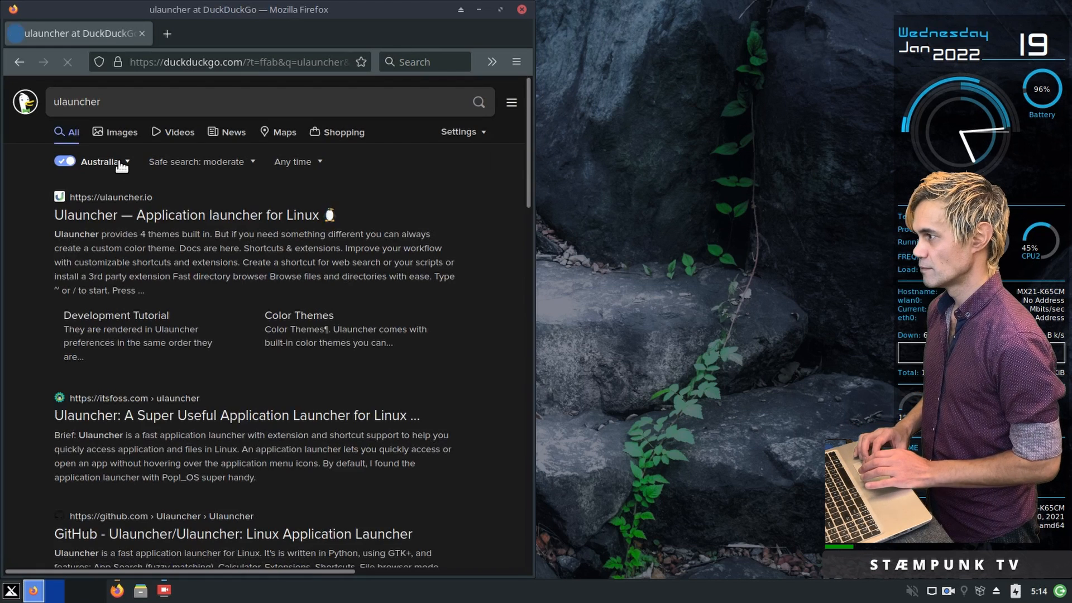
From ulauncher.io's Download section, start downloading ulauncher_5.14.3_all.deb.
{"action": "left_click", "coordinate": [140, 218]}
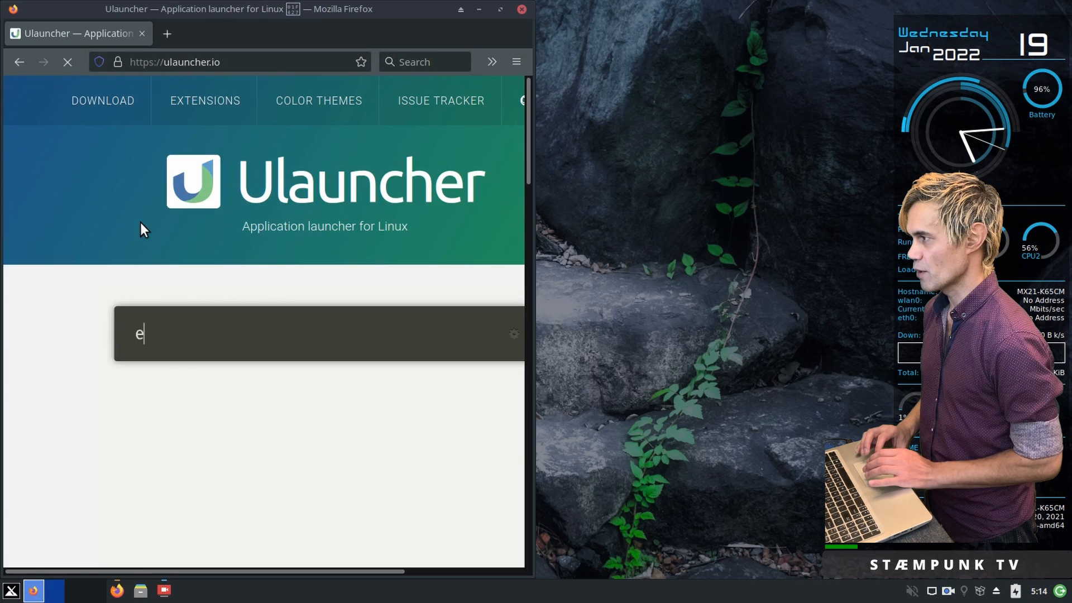
{"action": "left_click", "coordinate": [101, 105]}
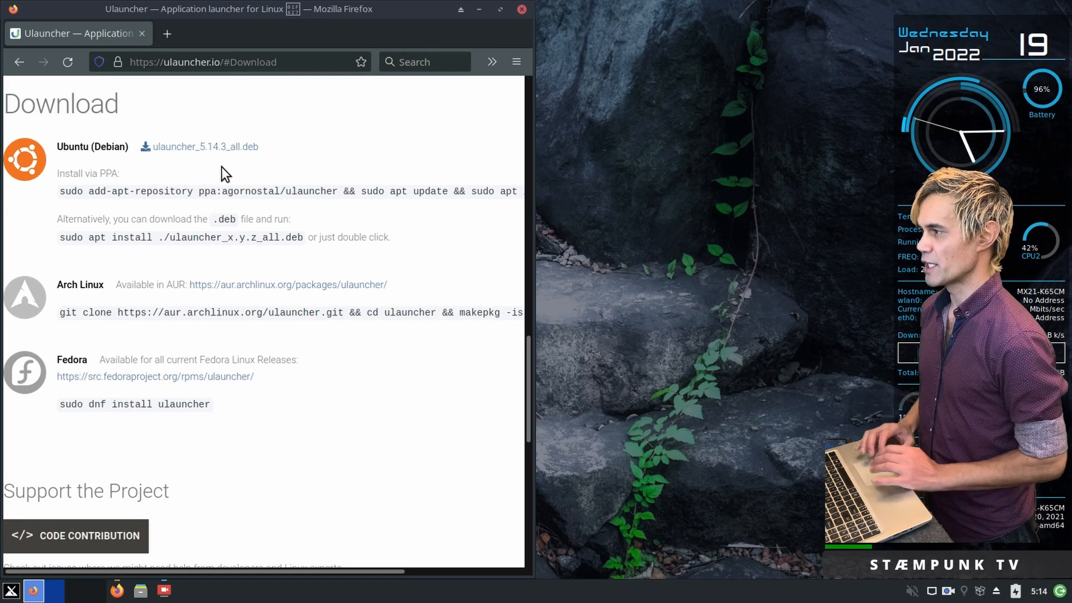
{"action": "left_click", "coordinate": [192, 146]}
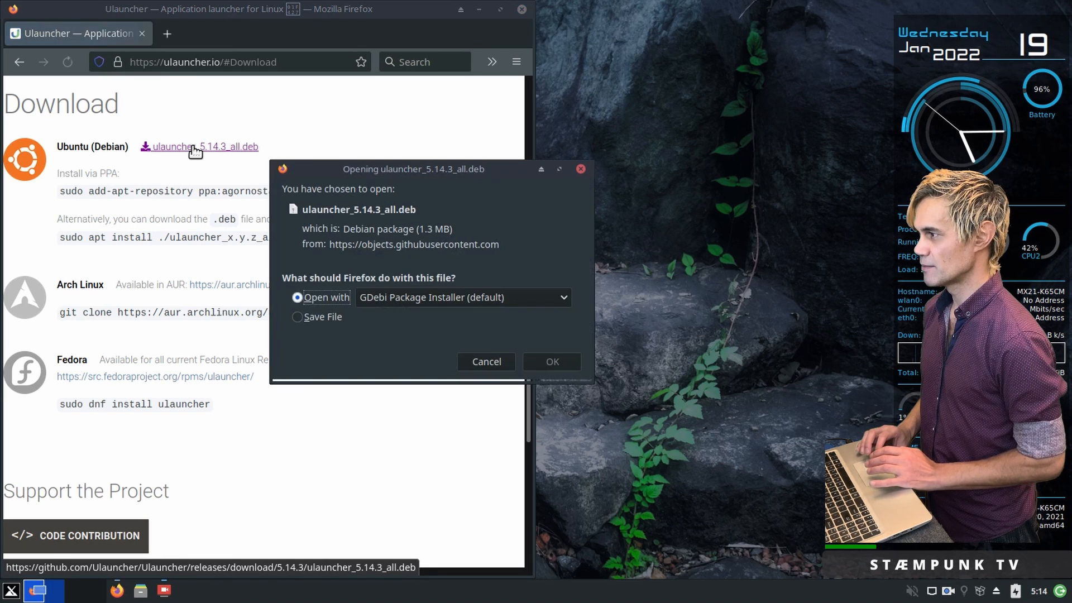
Save ulauncher_5.14.3_all.deb into a newly created 'App Installers' folder under Home.
{"action": "left_click", "coordinate": [306, 320]}
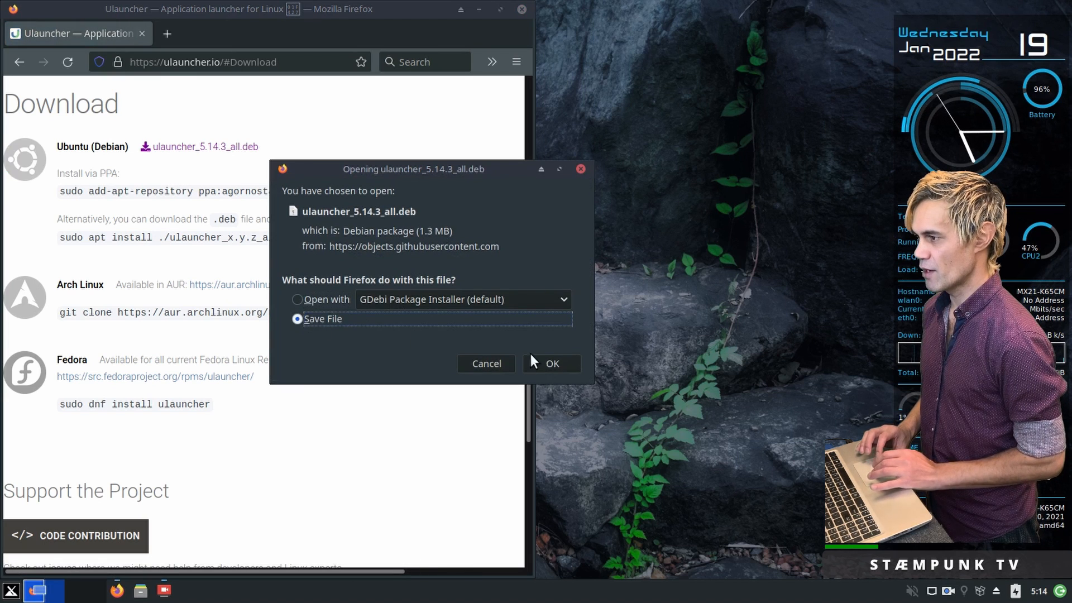
{"action": "left_click", "coordinate": [562, 361]}
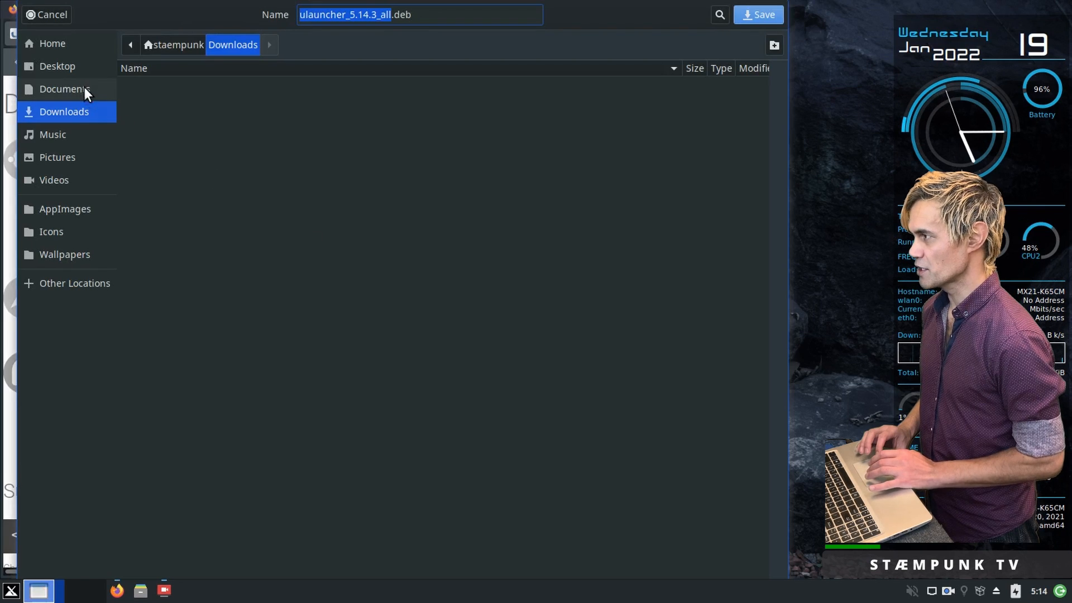
{"action": "left_click", "coordinate": [55, 46]}
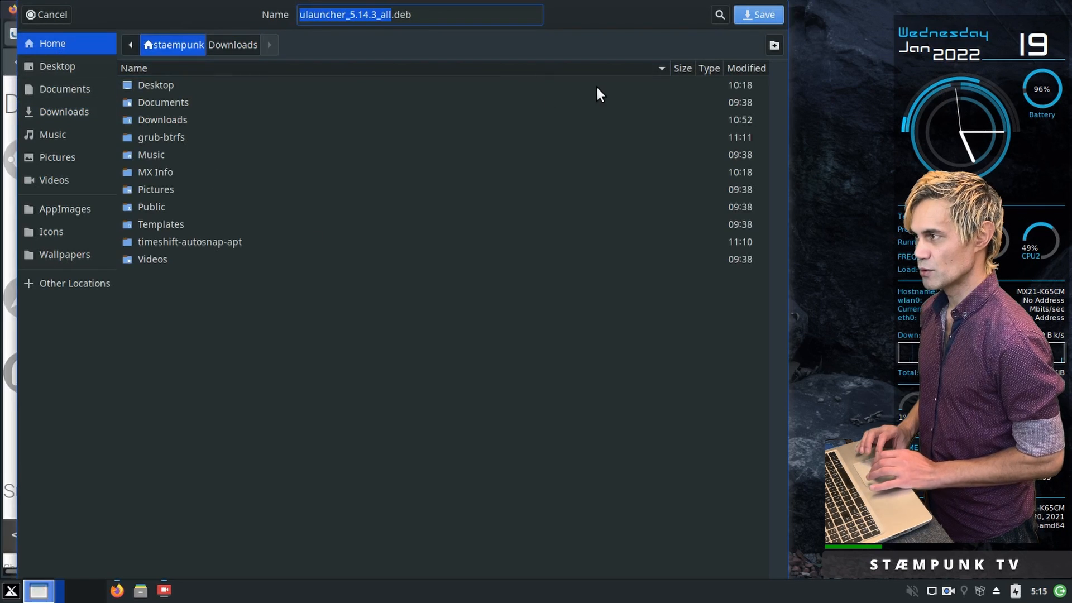
{"action": "left_click", "coordinate": [775, 46]}
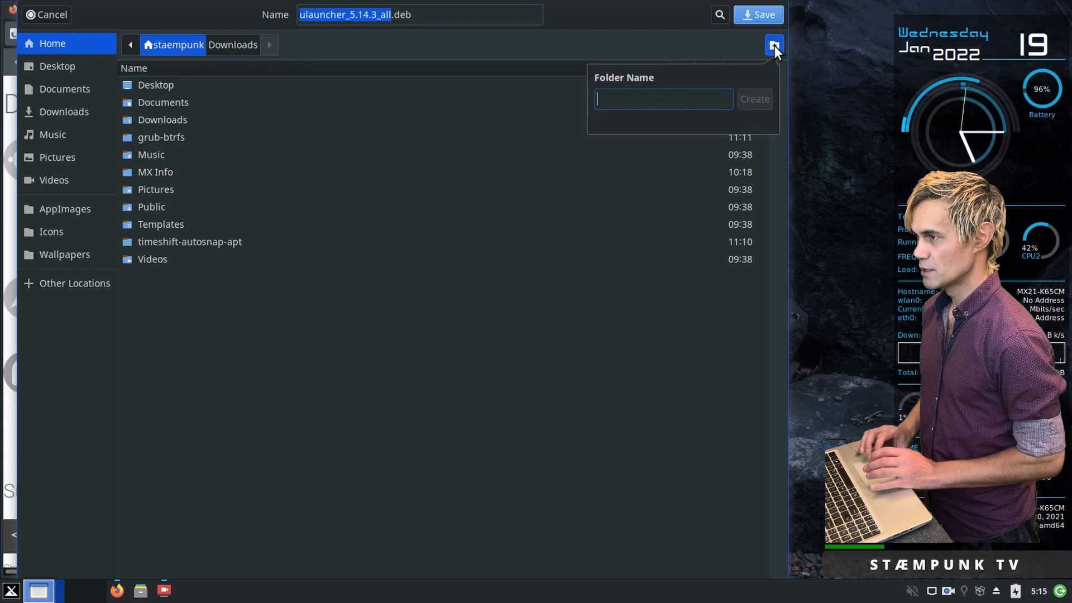
{"action": "type", "text": "A"}
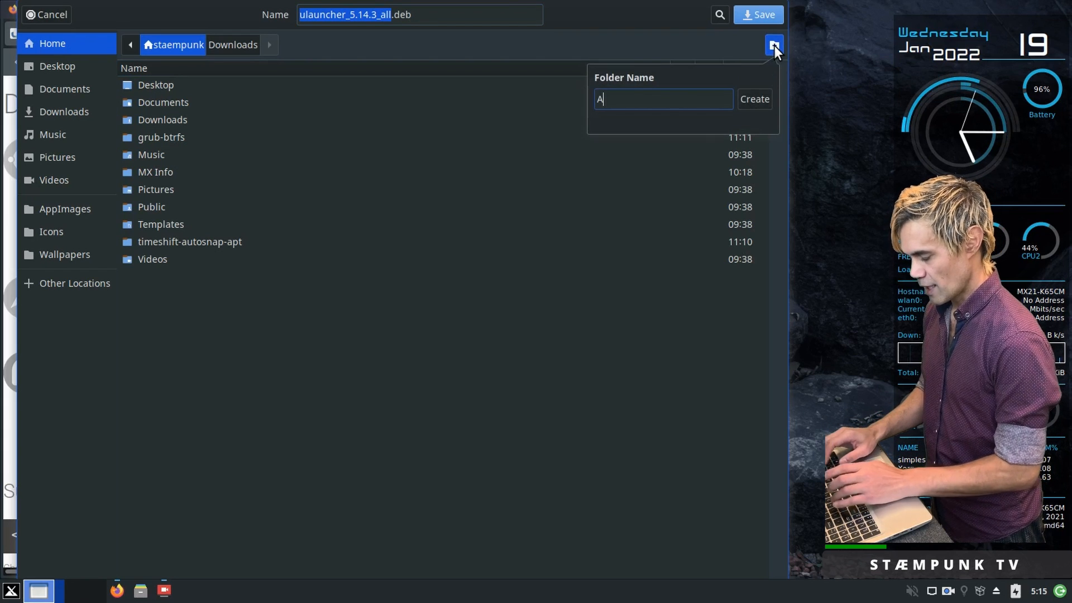
{"action": "type", "text": "pp Installers"}
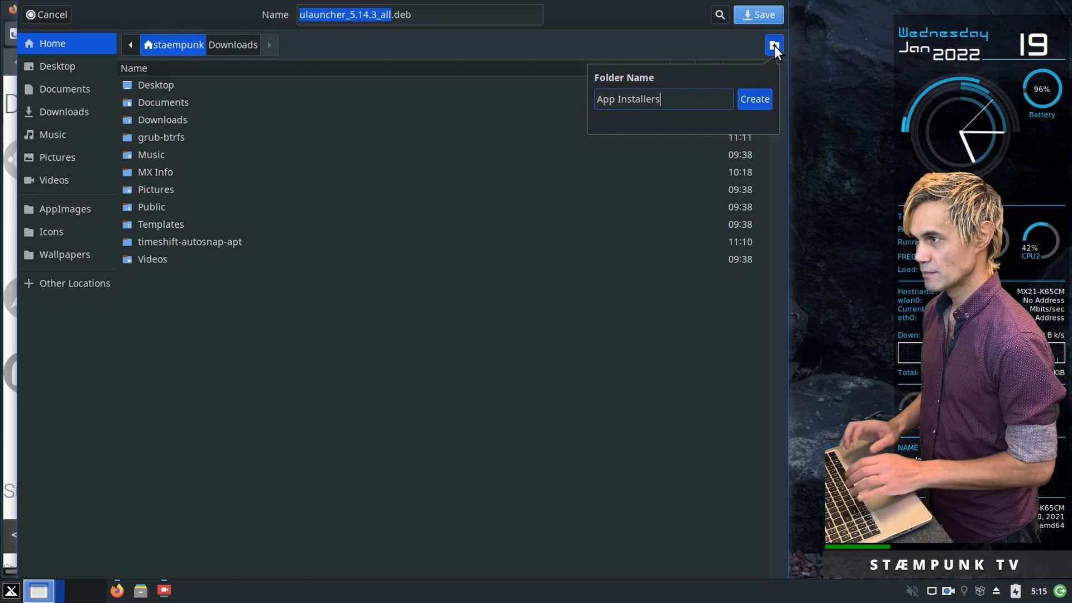
{"action": "key", "text": "Return"}
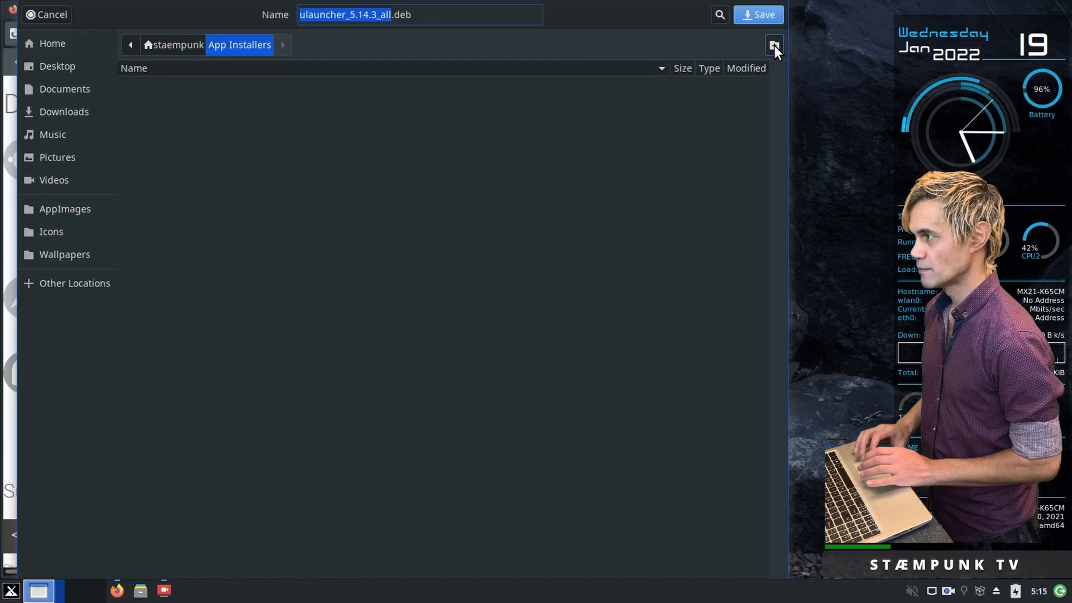
{"action": "left_click", "coordinate": [759, 16]}
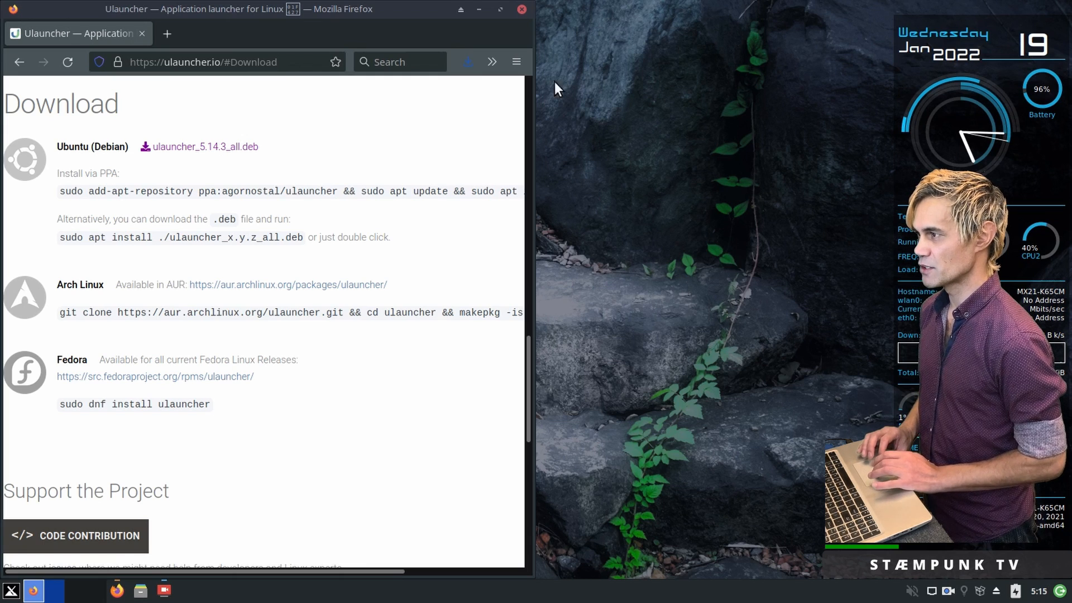
Open the downloaded ulauncher package from Firefox's downloads and authorise with the account password.
{"action": "left_click", "coordinate": [464, 60]}
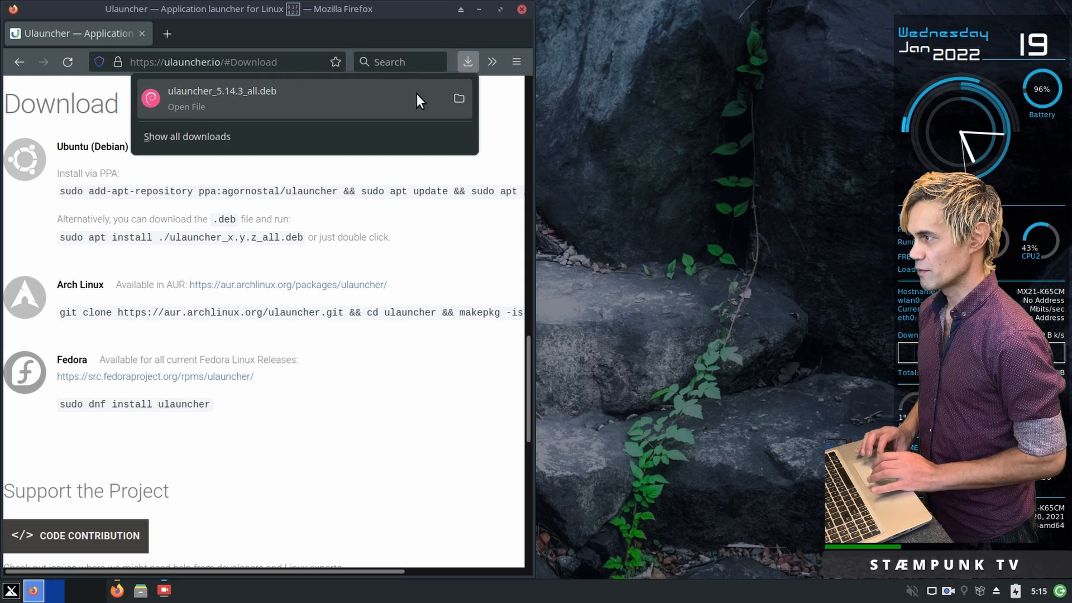
{"action": "left_click", "coordinate": [295, 98]}
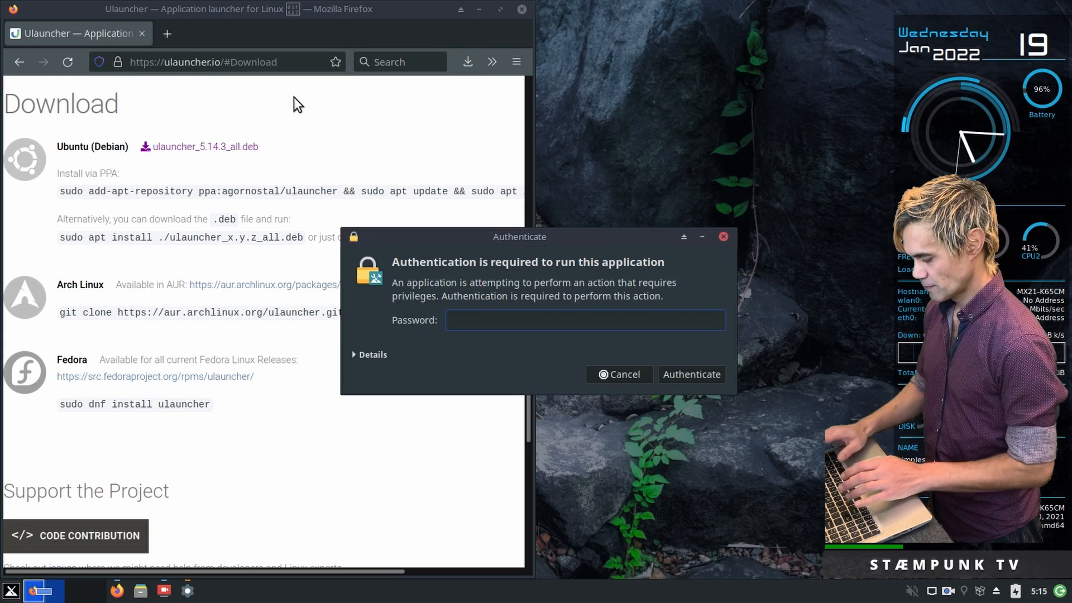
{"action": "type", "text": "••••••"}
{"action": "key", "text": "Return"}
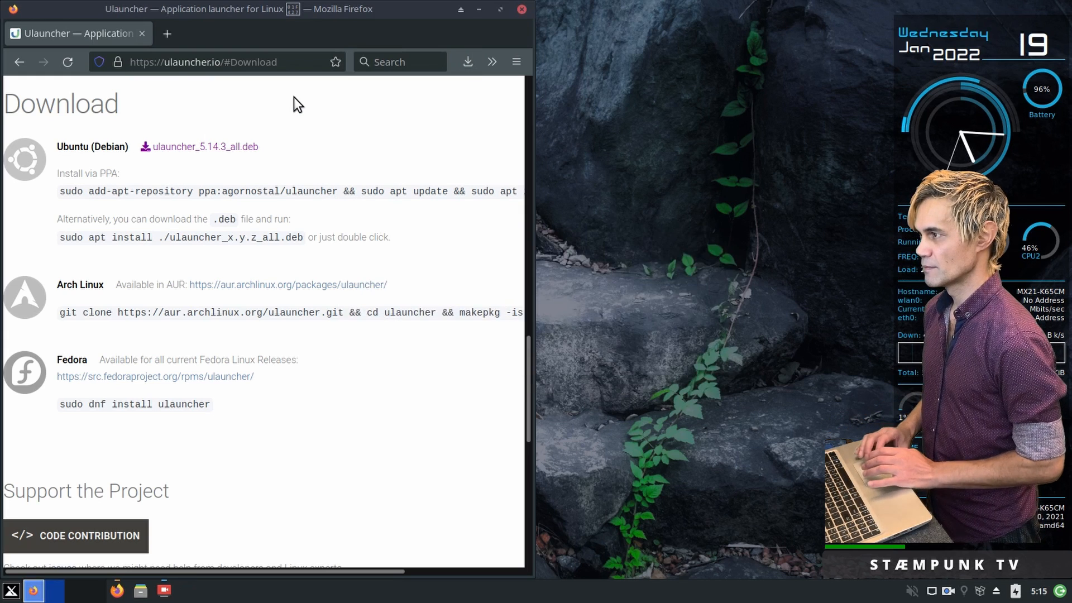
Install the ulauncher package in GDebi and follow the Terminal output.
{"action": "left_click", "coordinate": [479, 10]}
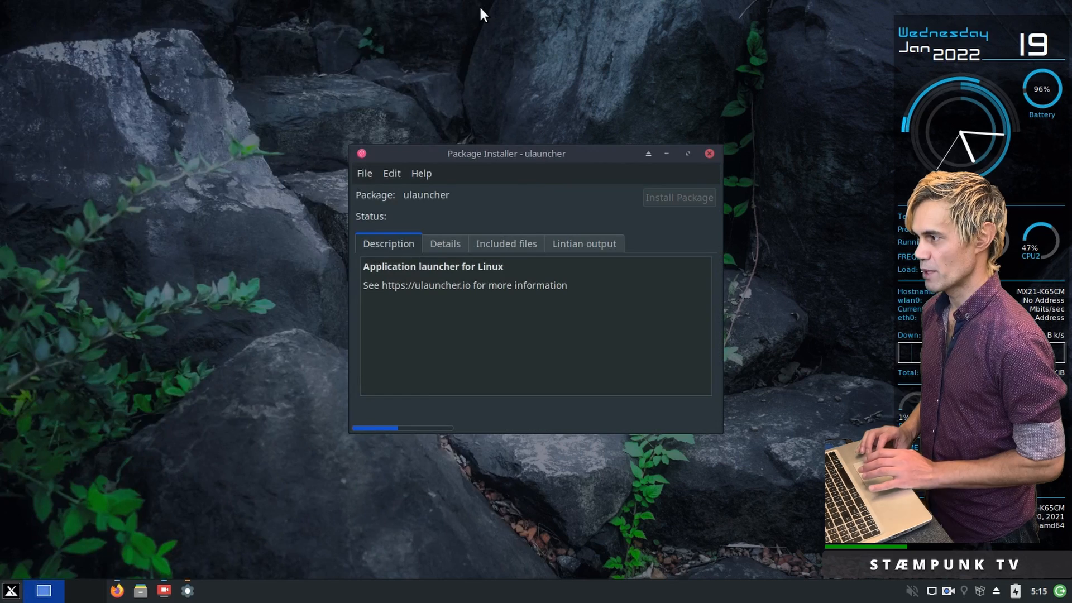
{"action": "left_click_drag", "start_coordinate": [495, 155], "coordinate": [230, 78]}
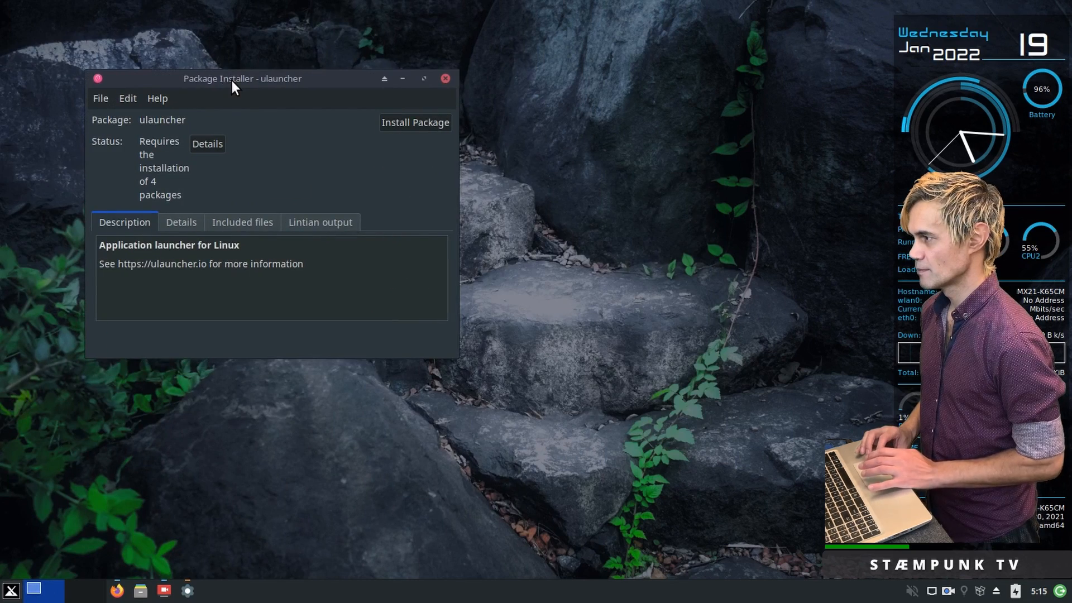
{"action": "left_click", "coordinate": [418, 123]}
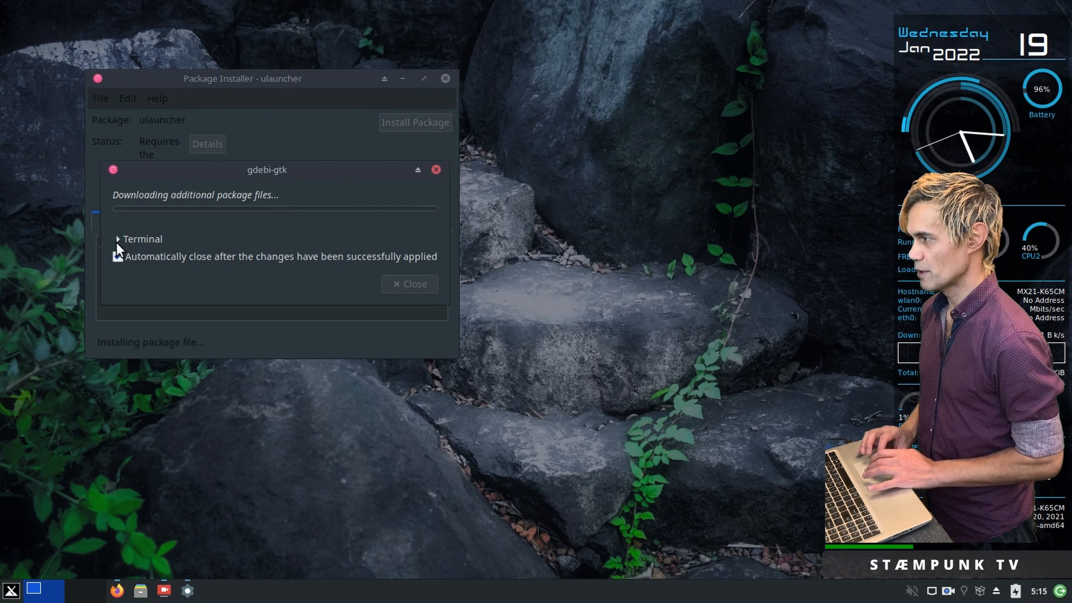
{"action": "left_click", "coordinate": [119, 239]}
{"action": "left_click_drag", "start_coordinate": [153, 171], "coordinate": [86, 56]}
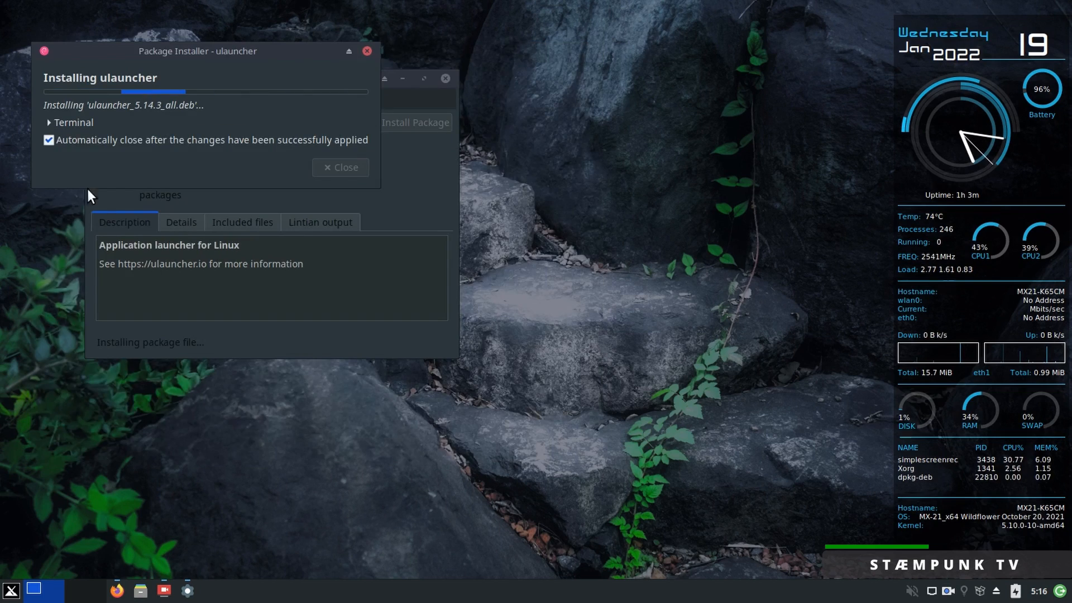
{"action": "left_click", "coordinate": [50, 122]}
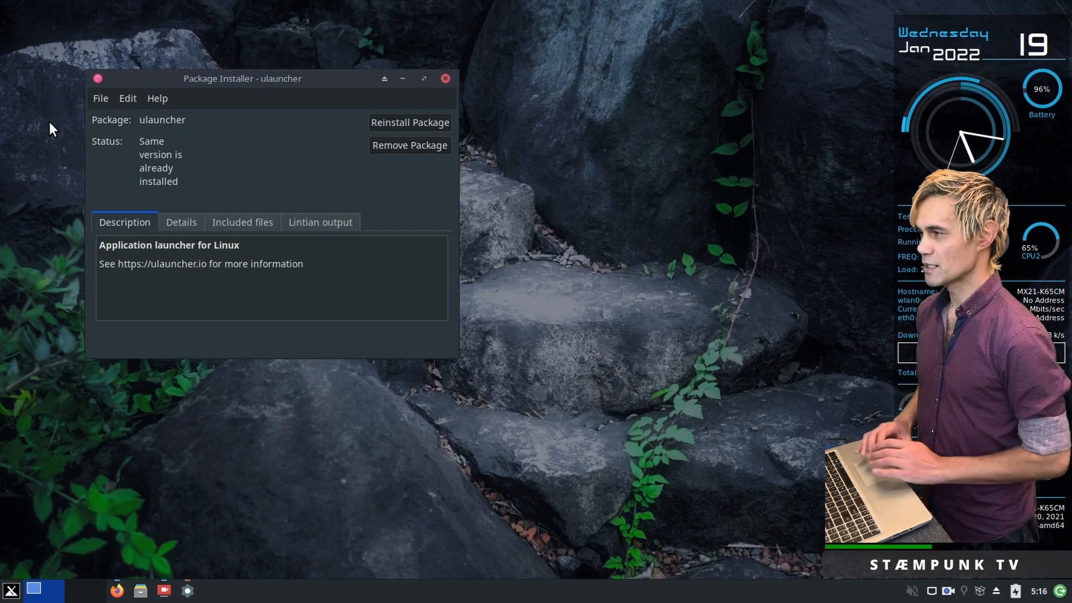
Close the installer, launch Ulauncher from the Whisker Menu via 'ul', and open Preferences from its tray icon.
{"action": "left_click", "coordinate": [445, 79]}
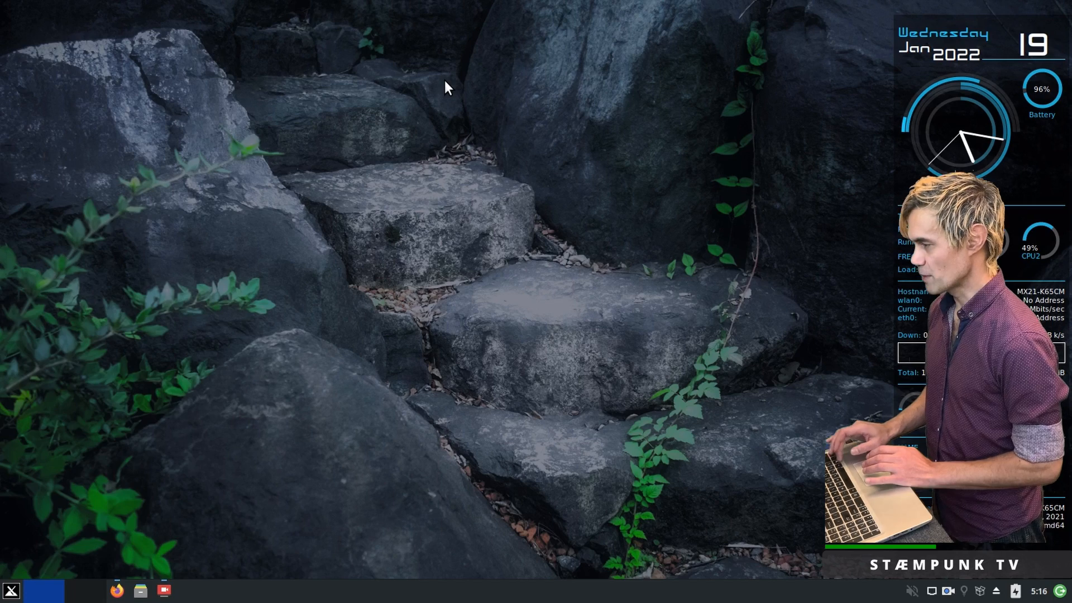
{"action": "key", "text": "super"}
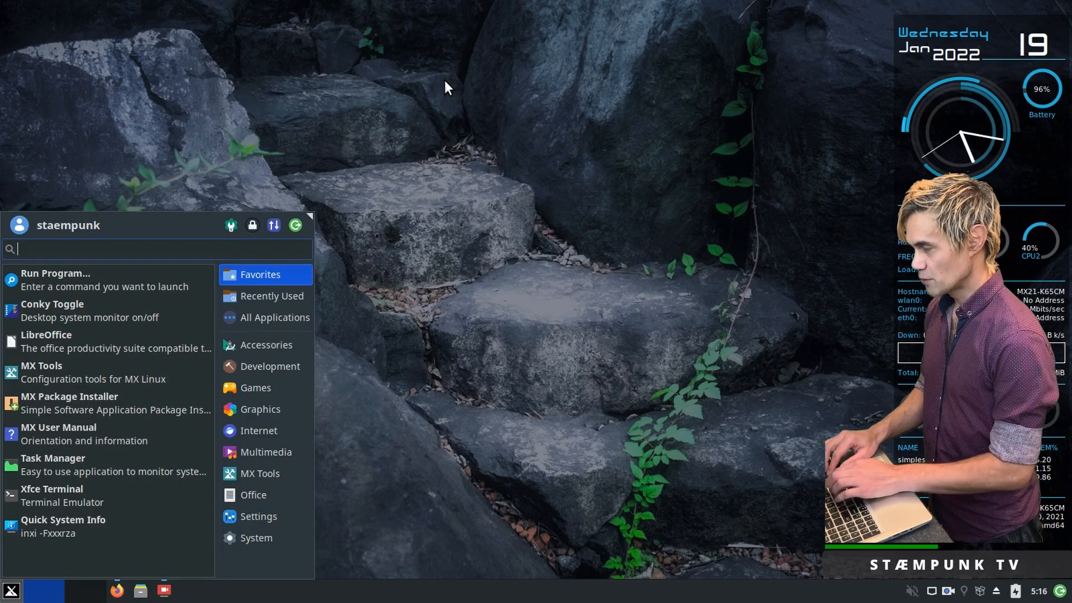
{"action": "type", "text": "ul"}
{"action": "key", "text": "Return"}
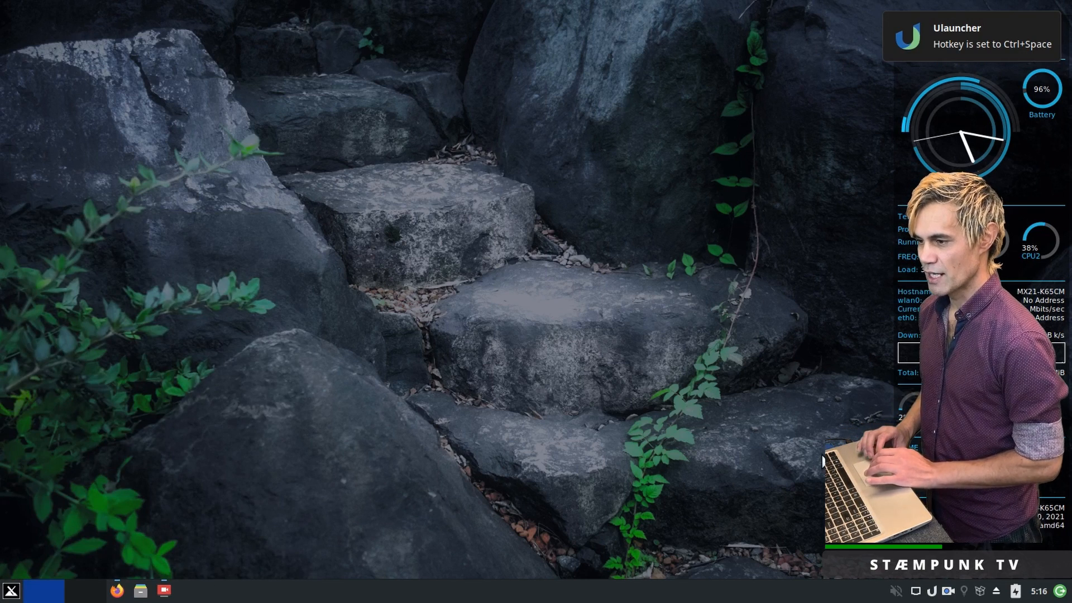
{"action": "left_click", "coordinate": [931, 597]}
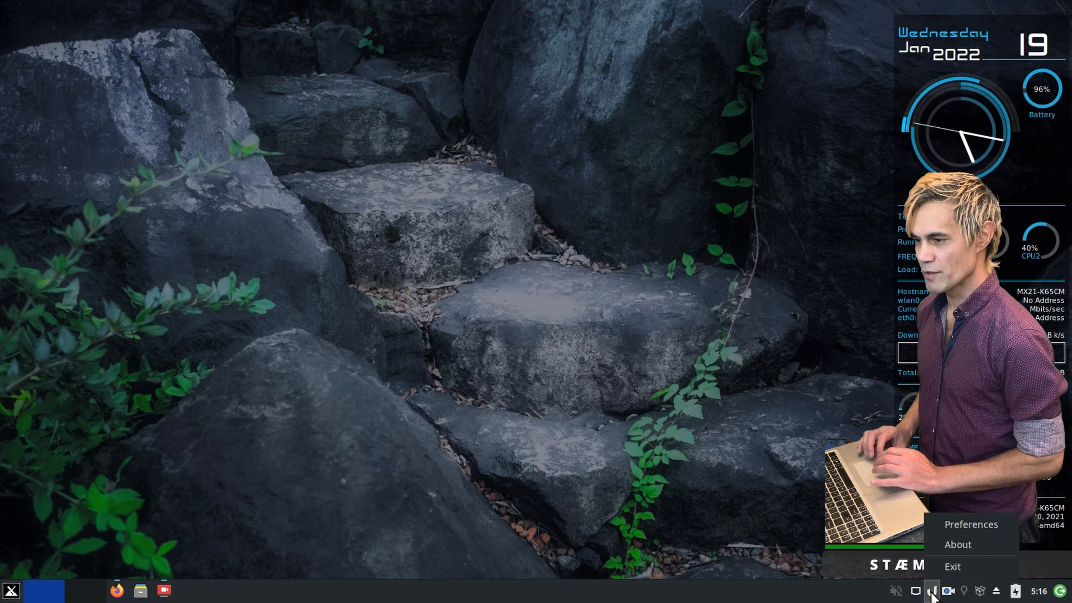
{"action": "left_click", "coordinate": [980, 527]}
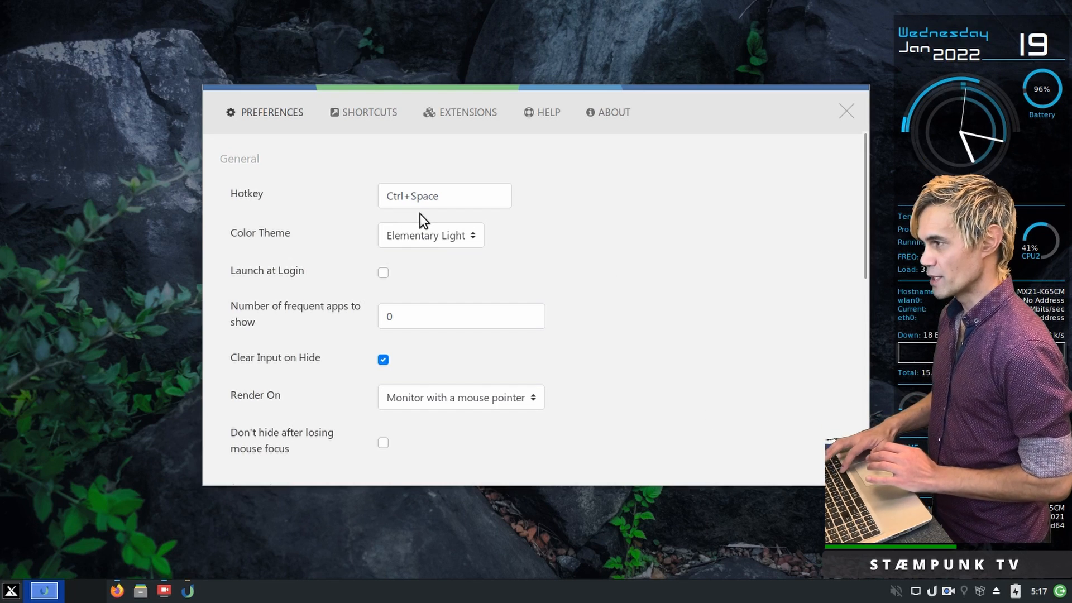
Set Ulauncher's Color Theme to Elementary Dark and preview the launcher with Ctrl+Space.
{"action": "key", "text": "ctrl+space"}
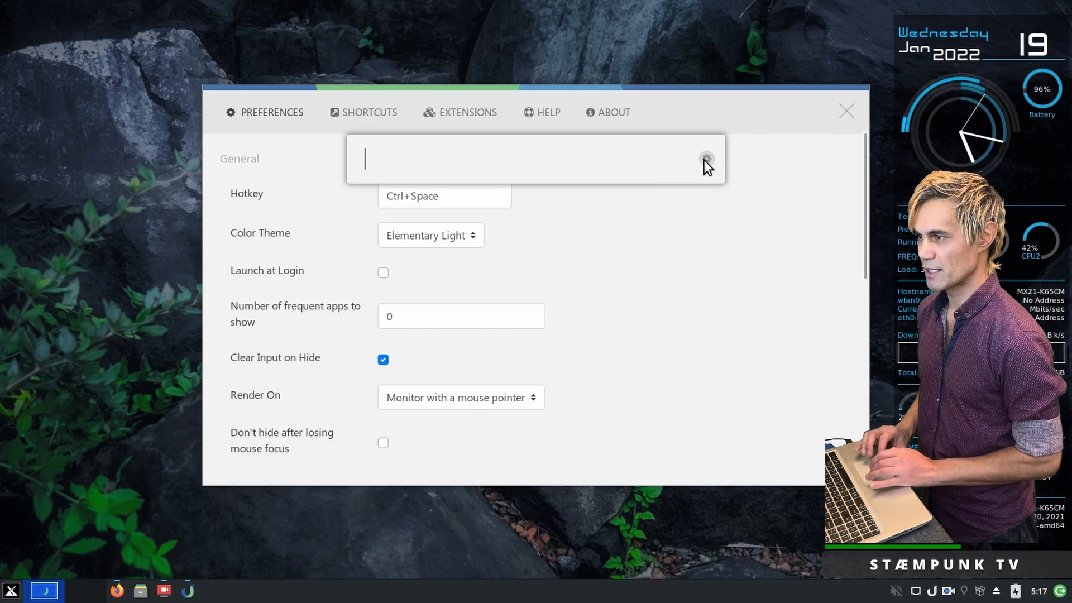
{"action": "left_click", "coordinate": [688, 257]}
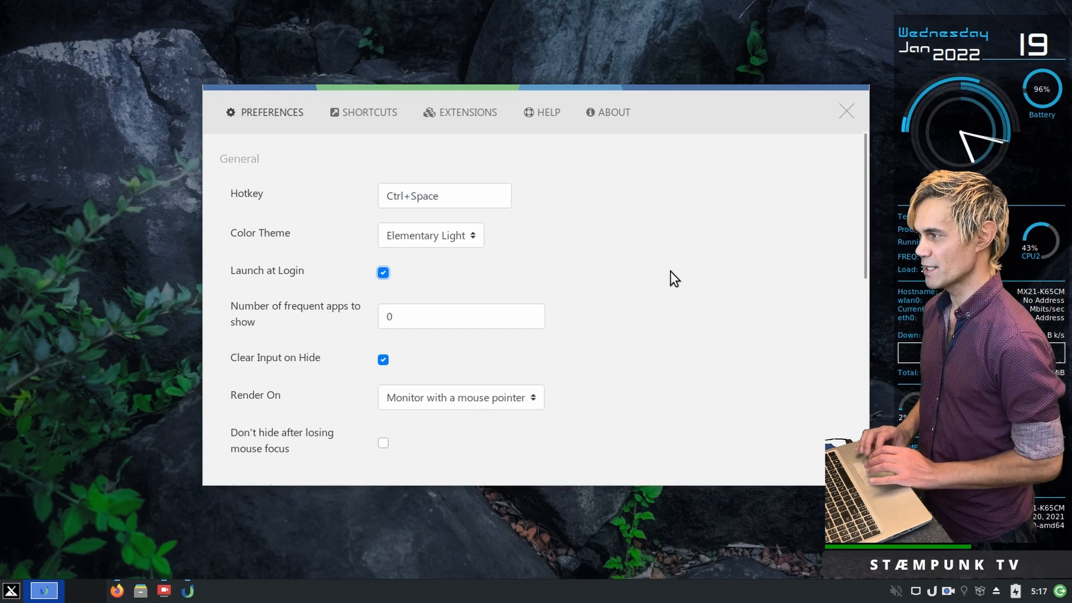
{"action": "key", "text": "shift+Tab"}
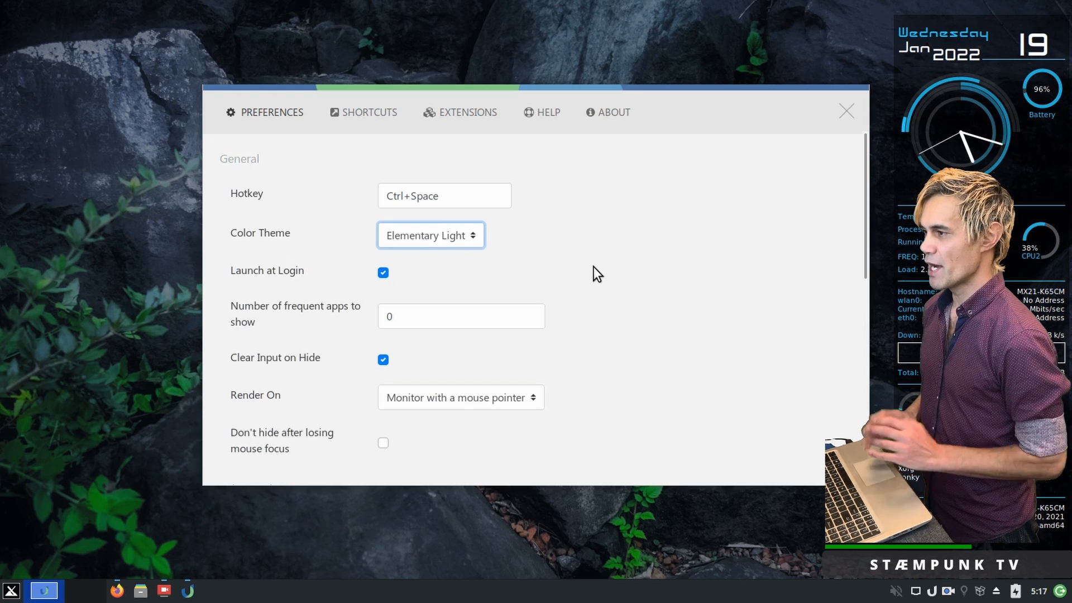
{"action": "left_click", "coordinate": [472, 236]}
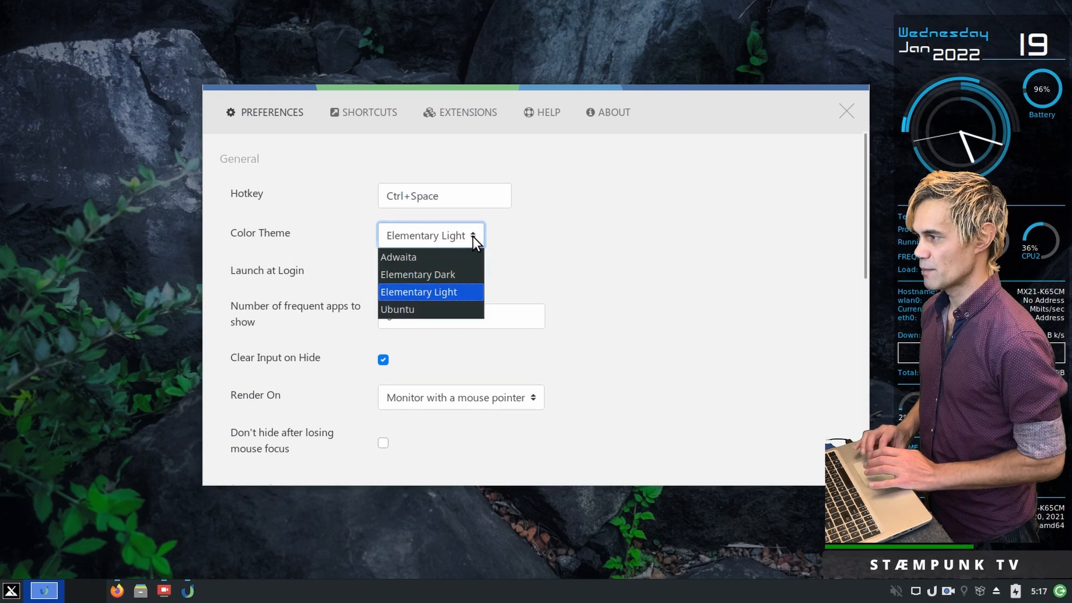
{"action": "left_click", "coordinate": [458, 275]}
{"action": "key", "text": "ctrl+space"}
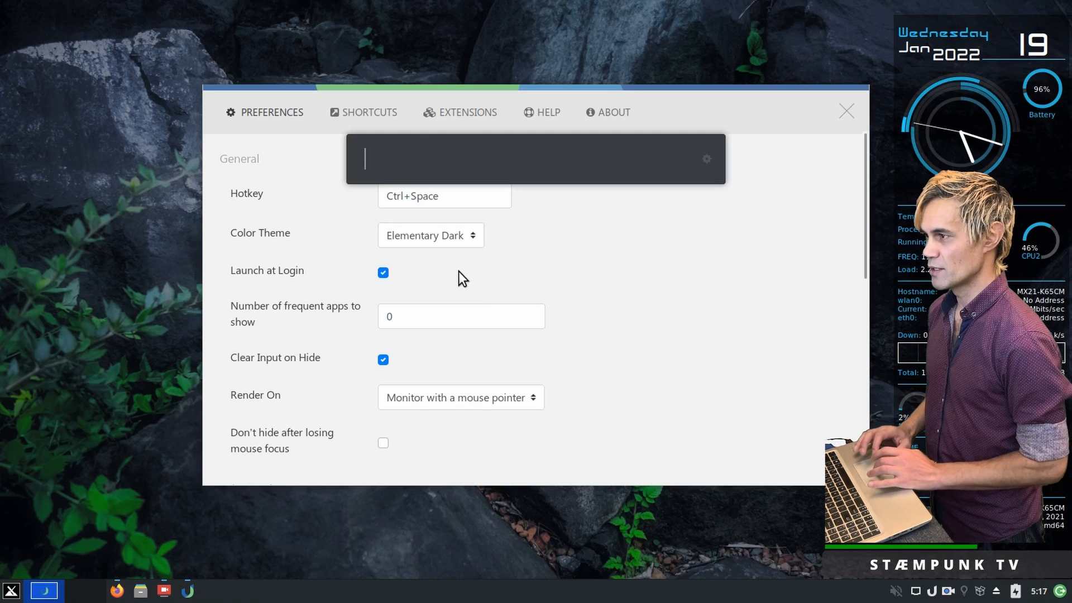
{"action": "left_click", "coordinate": [639, 254]}
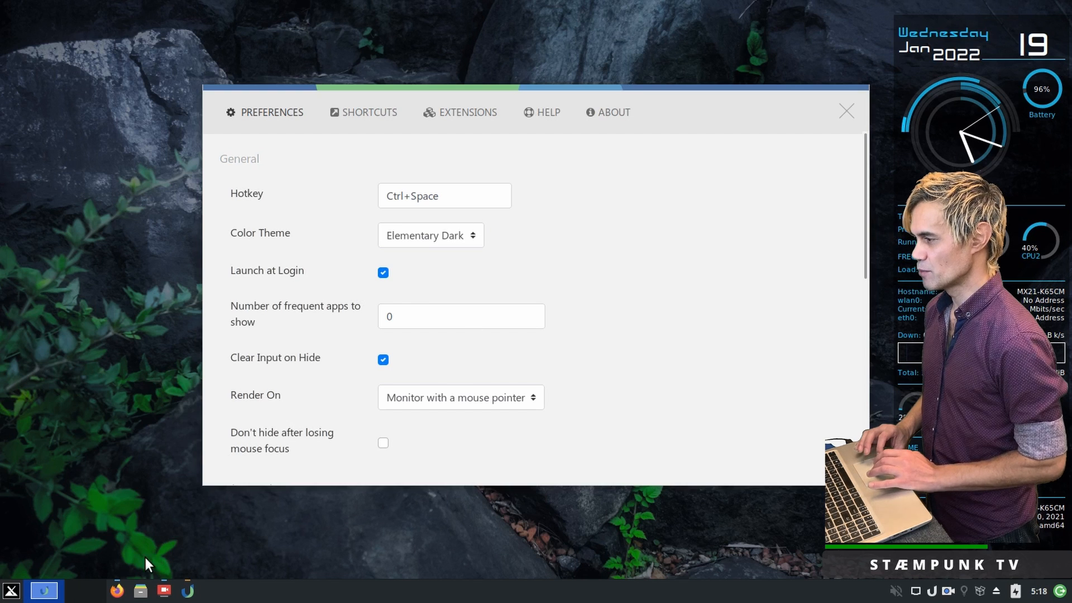
Open ulauncher.io's Color Themes list and find 'omni' on the page.
{"action": "left_click", "coordinate": [118, 591]}
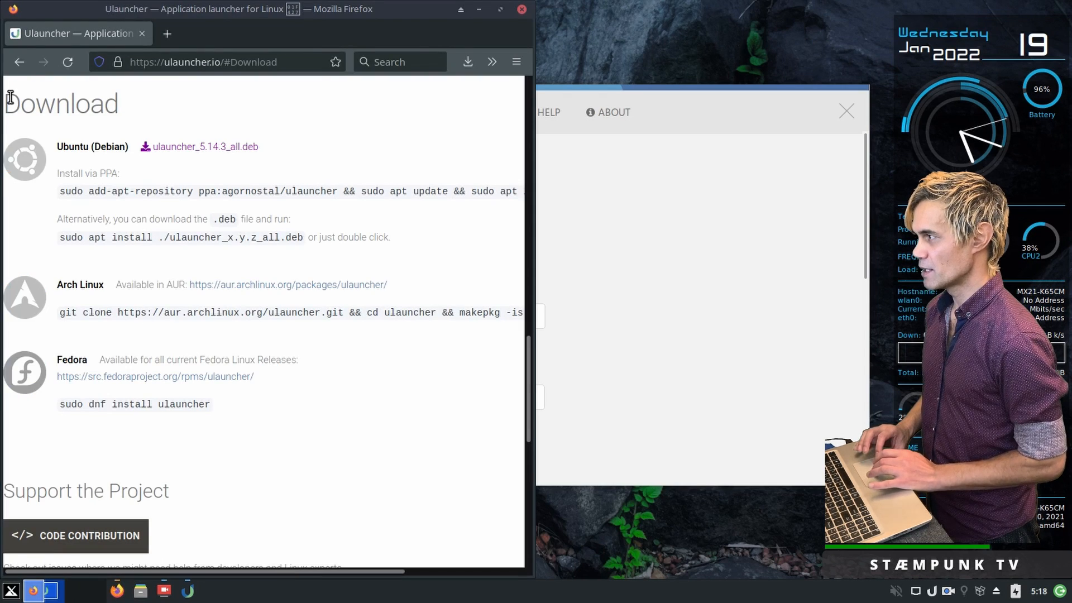
{"action": "left_click", "coordinate": [19, 65]}
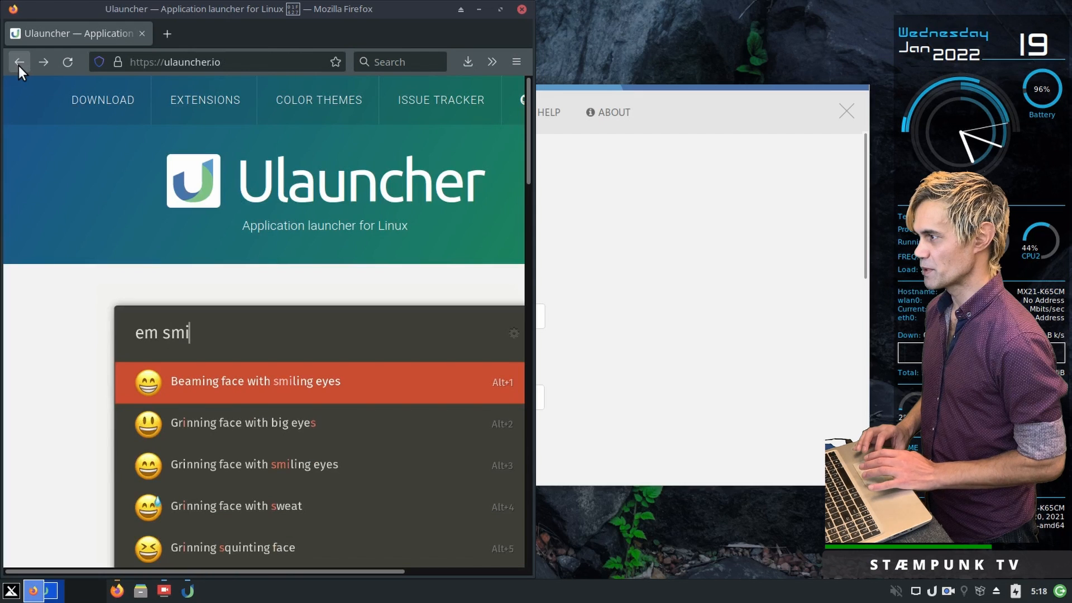
{"action": "left_click", "coordinate": [332, 104]}
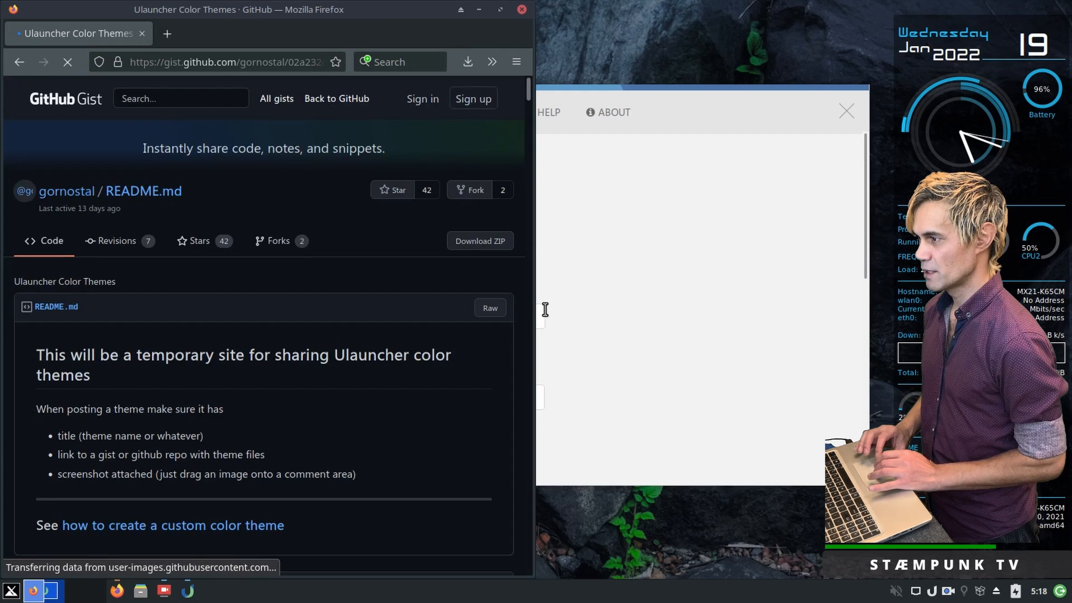
{"action": "left_click_drag", "start_coordinate": [533, 310], "coordinate": [661, 309]}
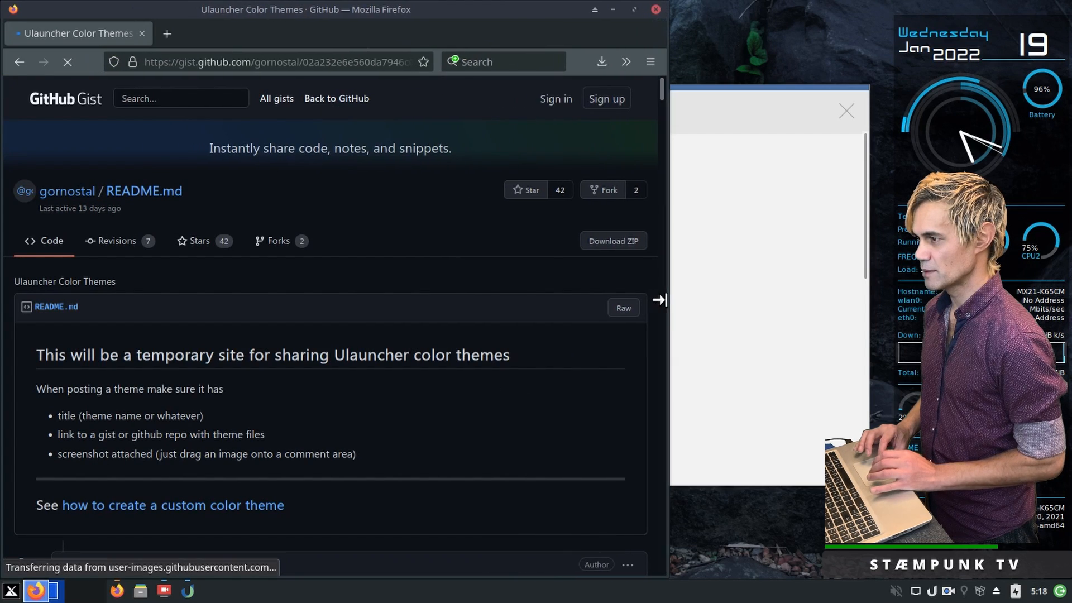
{"action": "scroll", "coordinate": [523, 280], "scroll_direction": "down", "scroll_amount": 10}
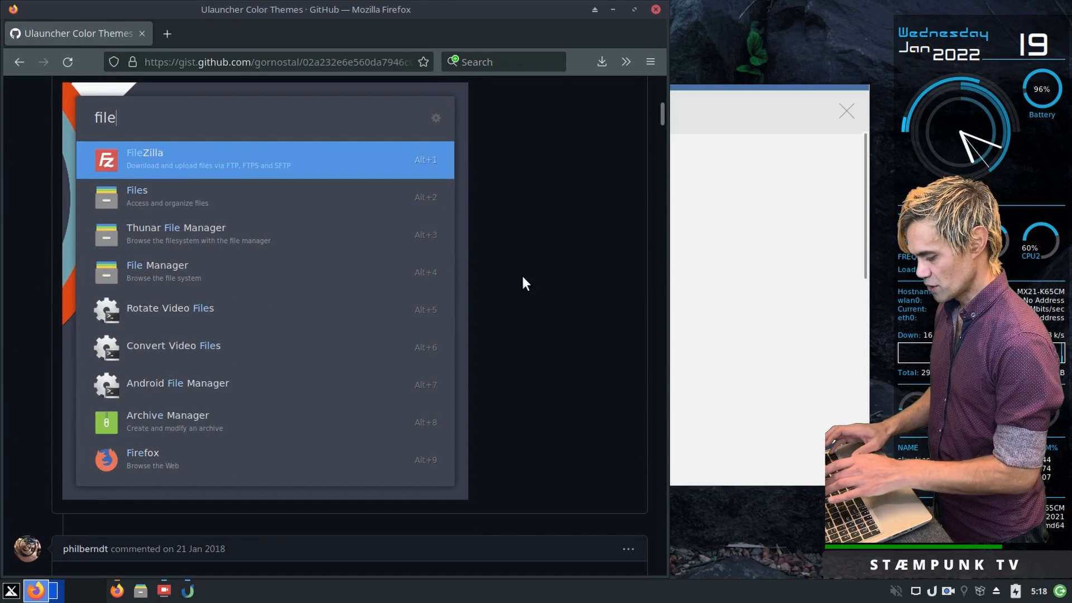
{"action": "key", "text": "ctrl+f"}
{"action": "type", "text": "om"}
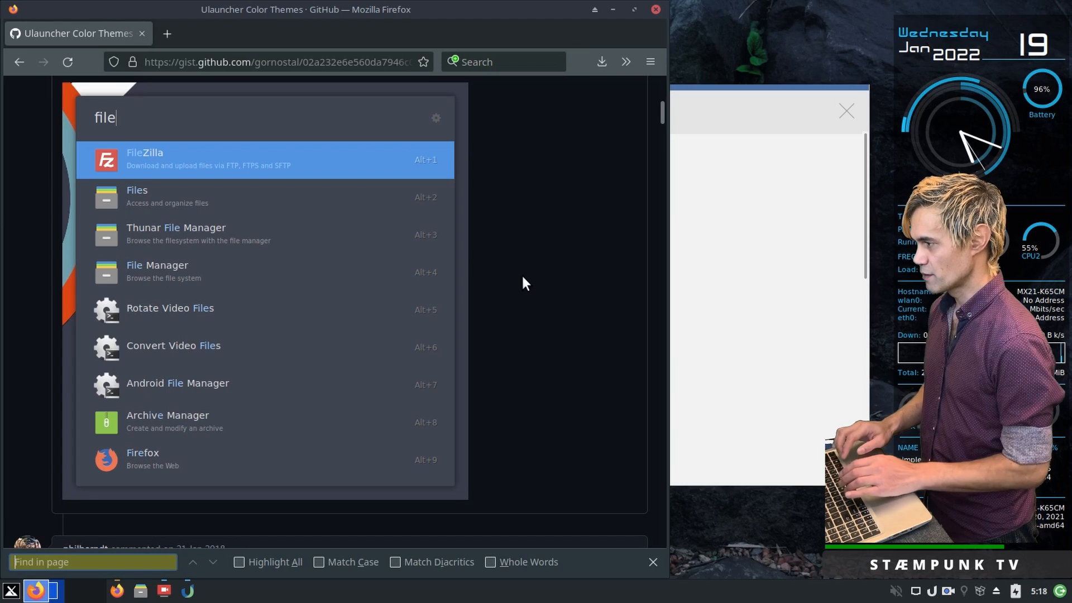
{"action": "type", "text": "ni"}
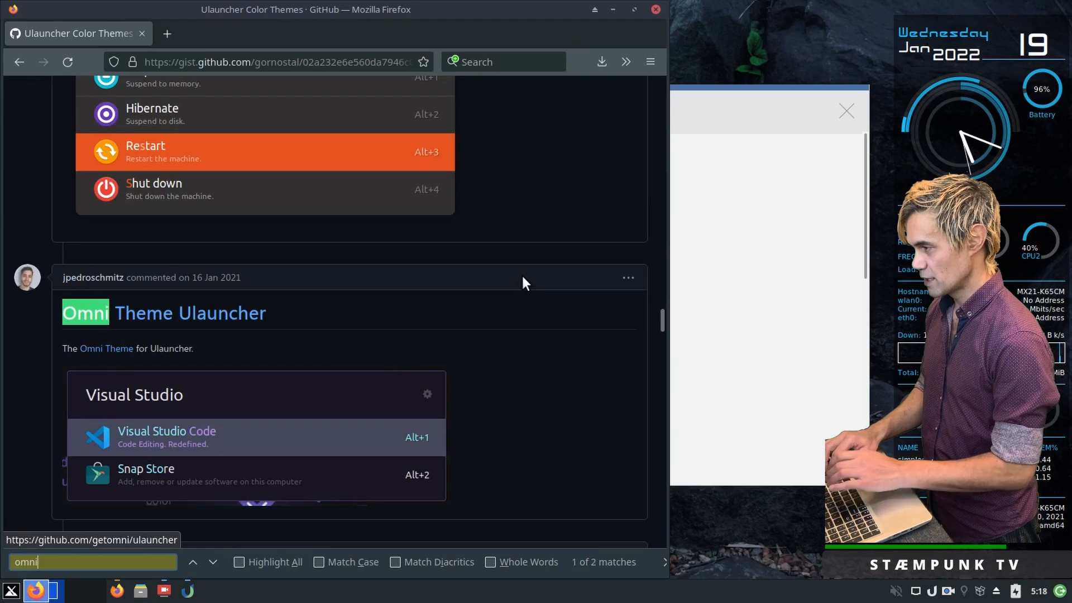
Open the Omni Theme repository's INSTALL.md and select its git clone command.
{"action": "left_click", "coordinate": [214, 321]}
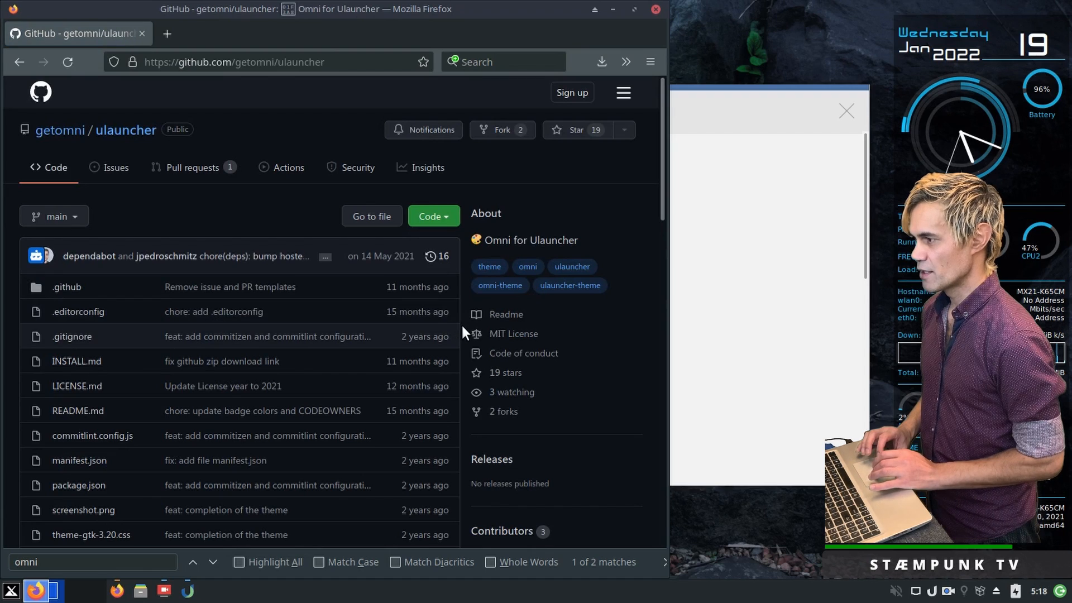
{"action": "scroll", "coordinate": [465, 333], "scroll_direction": "down", "scroll_amount": 5}
{"action": "scroll", "coordinate": [465, 329], "scroll_direction": "down", "scroll_amount": 8}
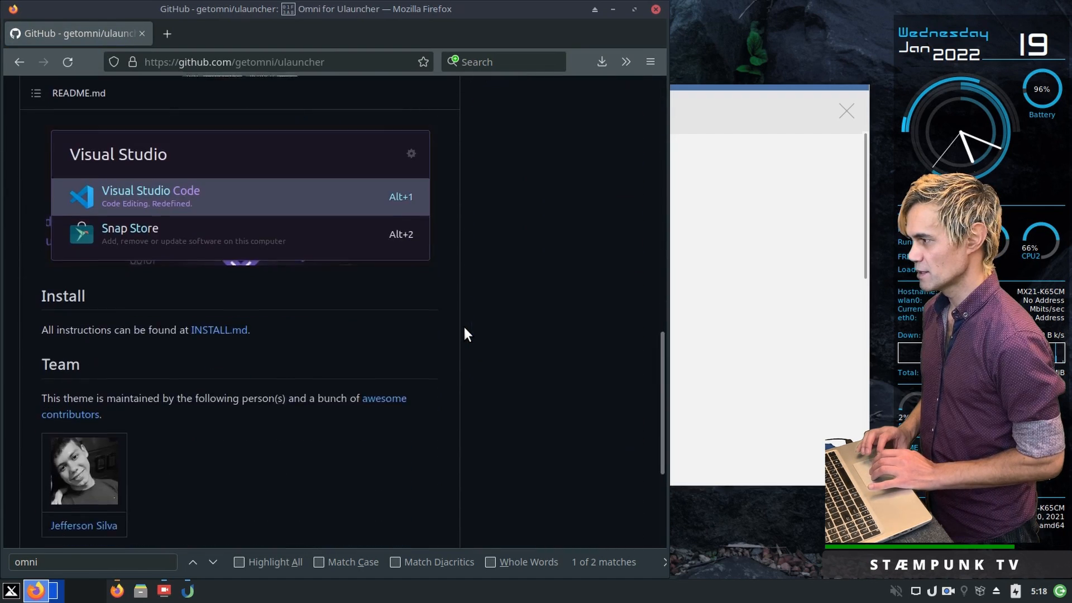
{"action": "left_click", "coordinate": [215, 317]}
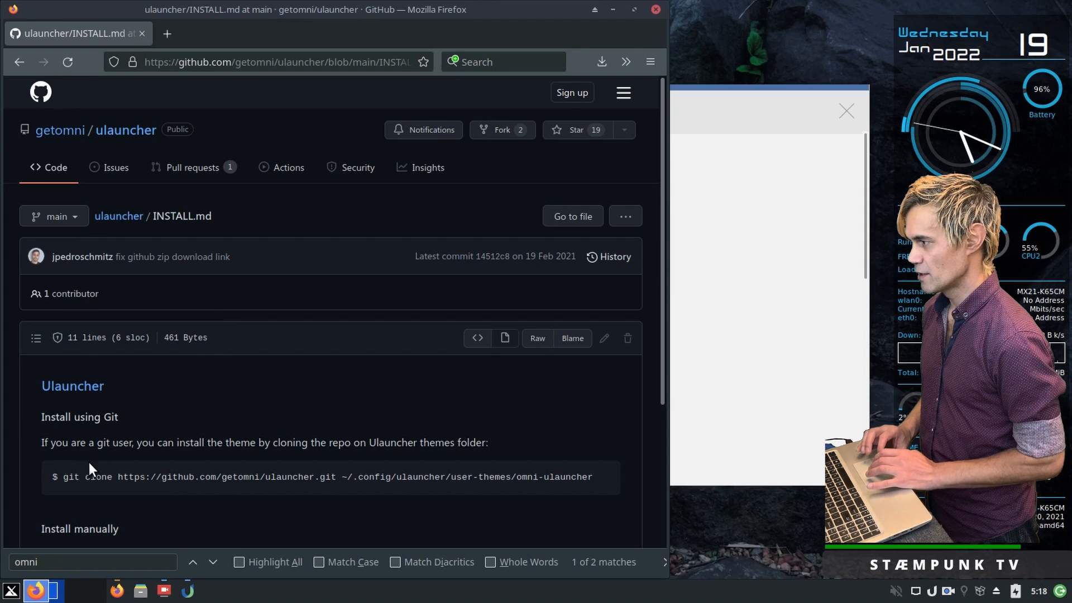
{"action": "left_click_drag", "start_coordinate": [63, 477], "coordinate": [270, 483]}
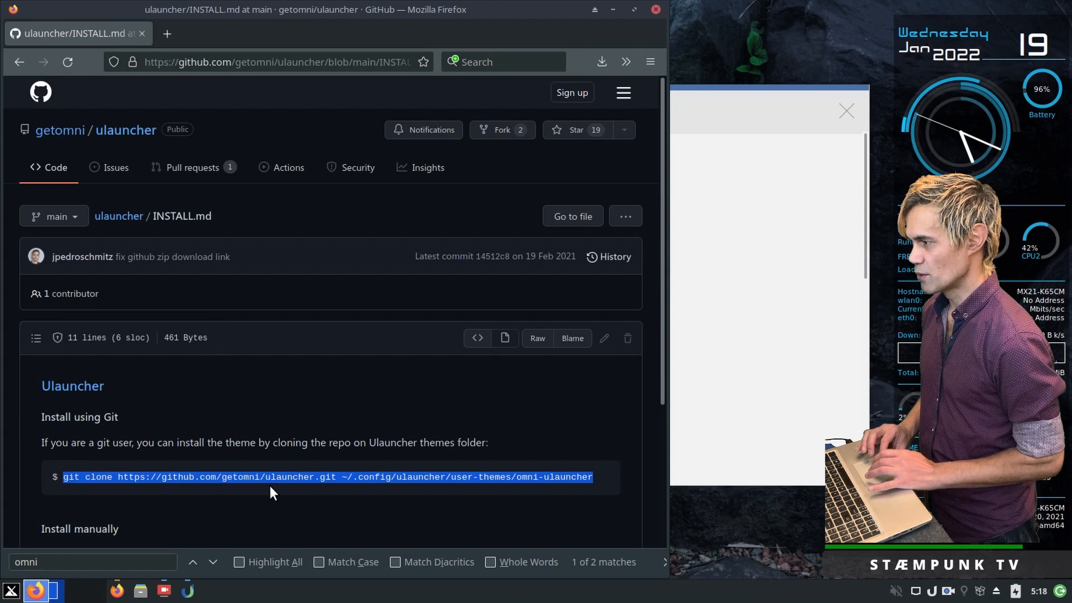
{"action": "left_click_drag", "start_coordinate": [441, 495], "coordinate": [597, 484]}
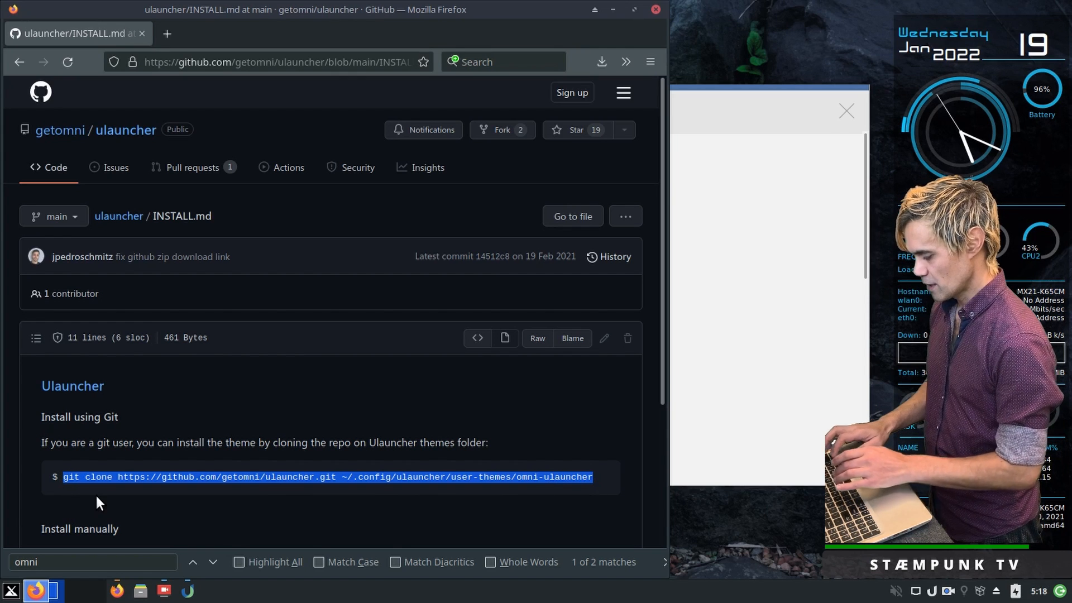
Paste and run the Omni git clone command in a new terminal, then exit it.
{"action": "key", "text": "ctrl+alt+t"}
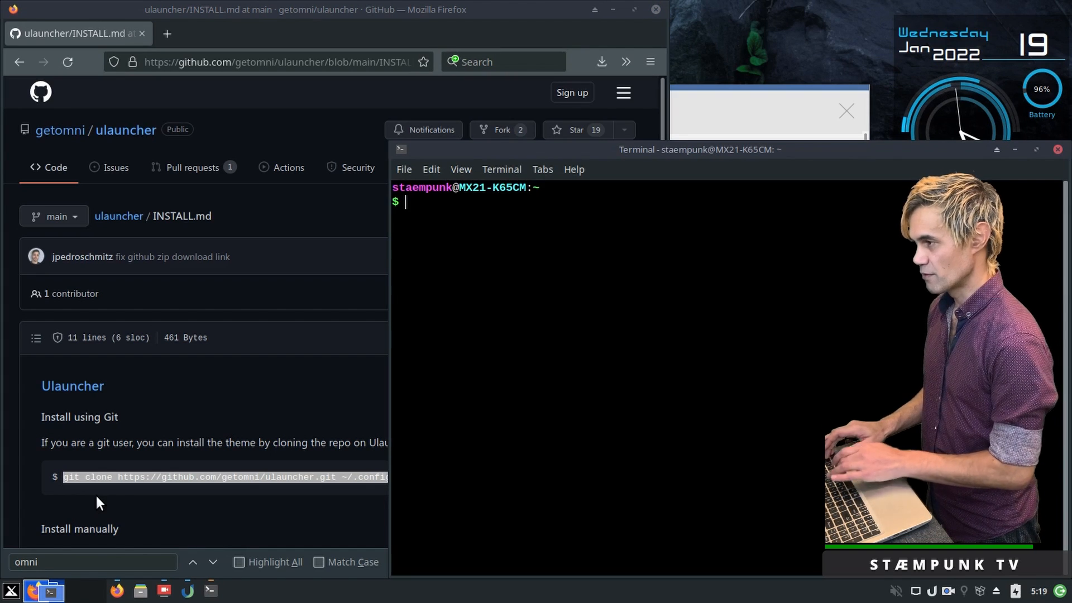
{"action": "key", "text": "ctrl+shift+v"}
{"action": "key", "text": "Return"}
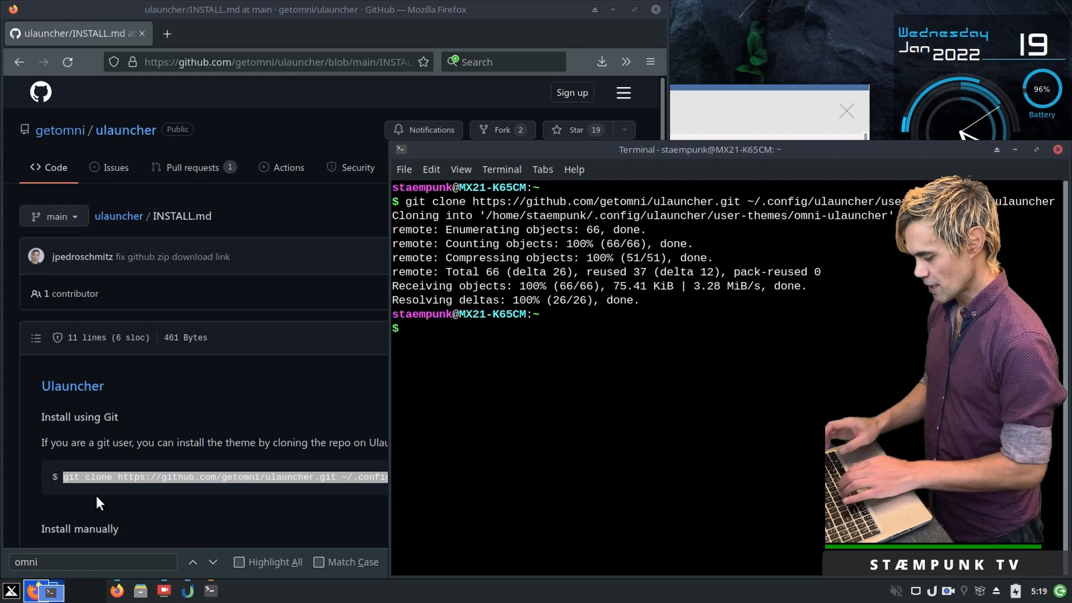
{"action": "type", "text": "exit"}
{"action": "key", "text": "Return"}
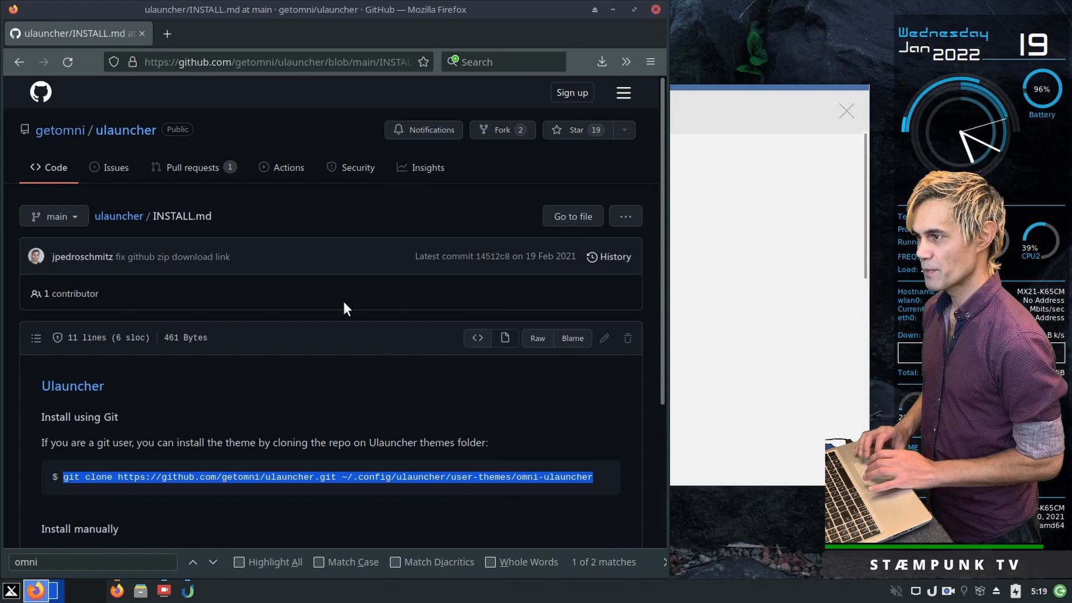
Switch Ulauncher's colour theme to the newly installed Omni theme.
{"action": "left_click", "coordinate": [725, 114]}
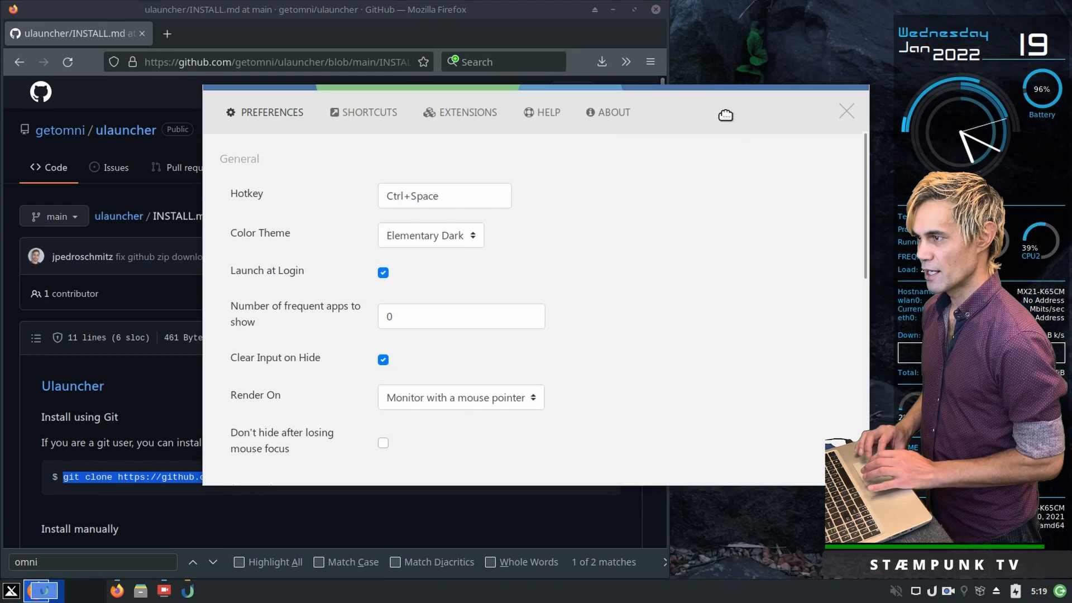
{"action": "left_click", "coordinate": [848, 110]}
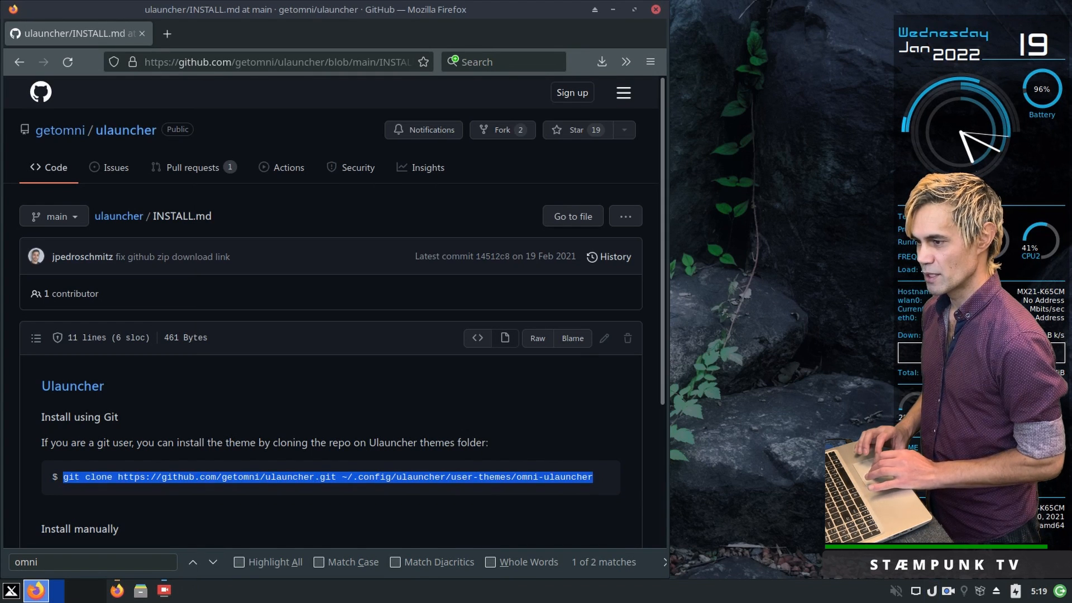
{"action": "key", "text": "ctrl+space"}
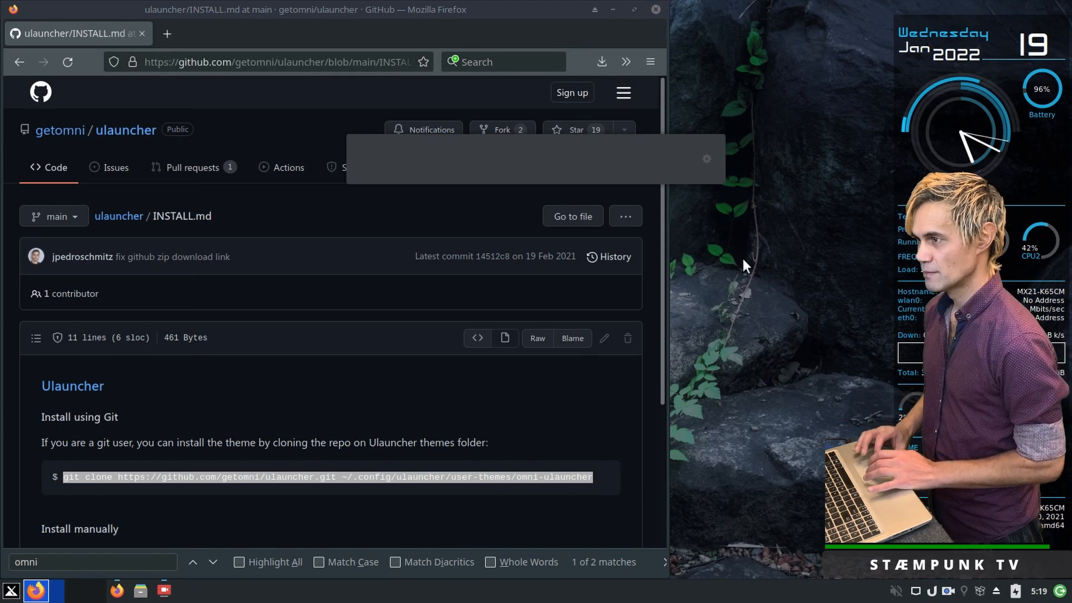
{"action": "left_click", "coordinate": [707, 158]}
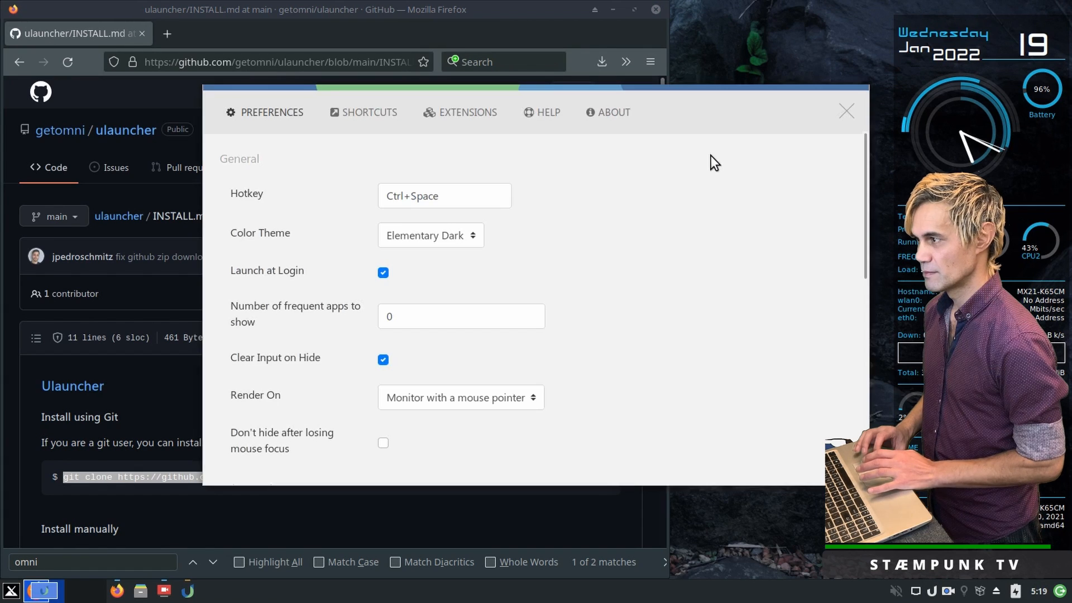
{"action": "left_click", "coordinate": [481, 238]}
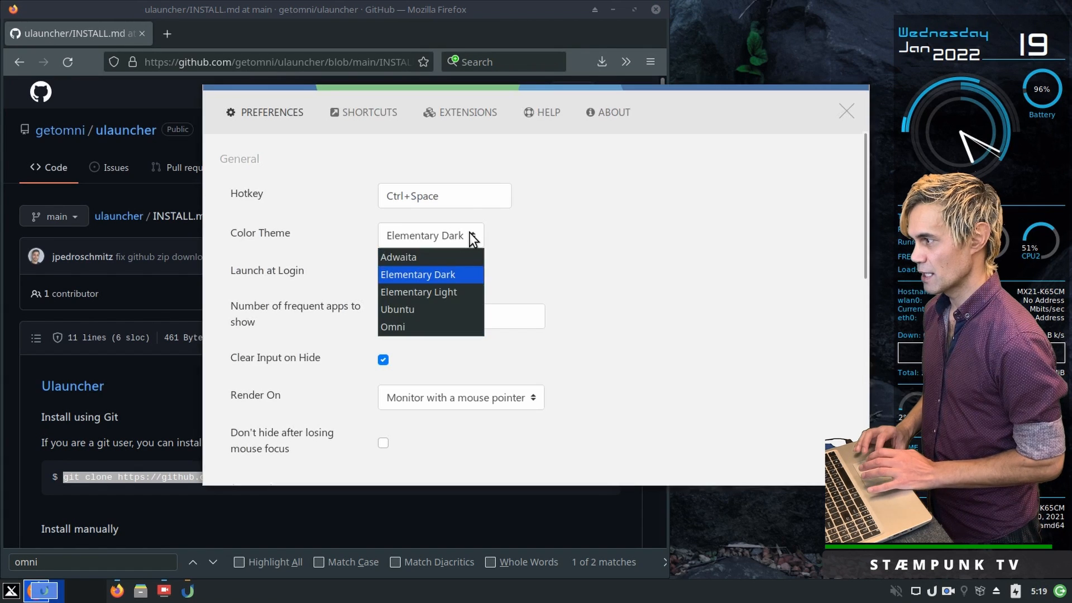
{"action": "left_click", "coordinate": [450, 327]}
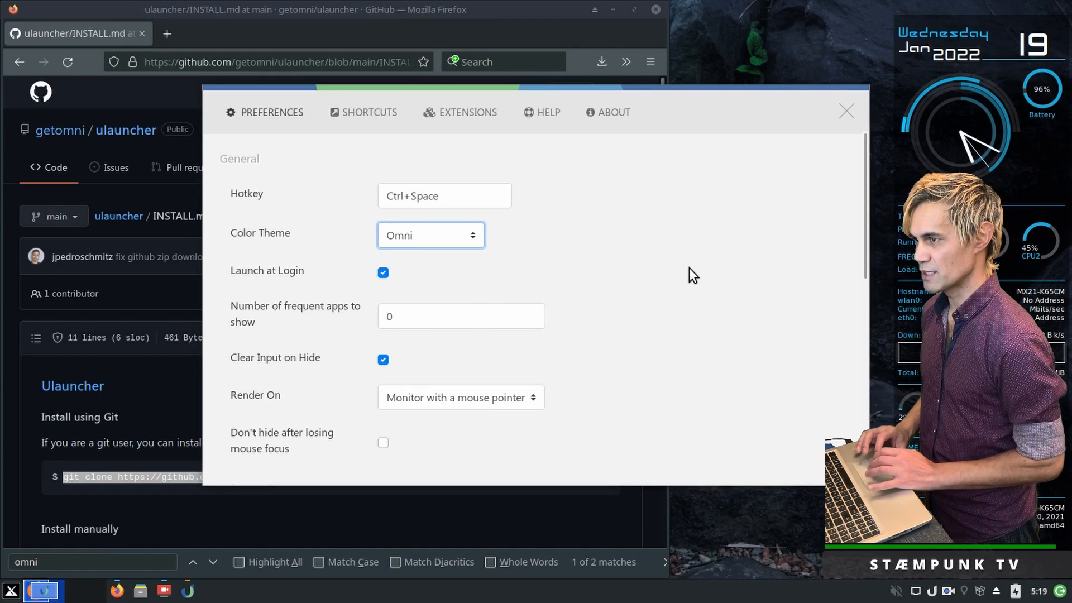
{"action": "left_click", "coordinate": [847, 111]}
Preview the Omni launcher with 'red', then search 'tw' to list MX Tweak.
{"action": "key", "text": "ctrl+space"}
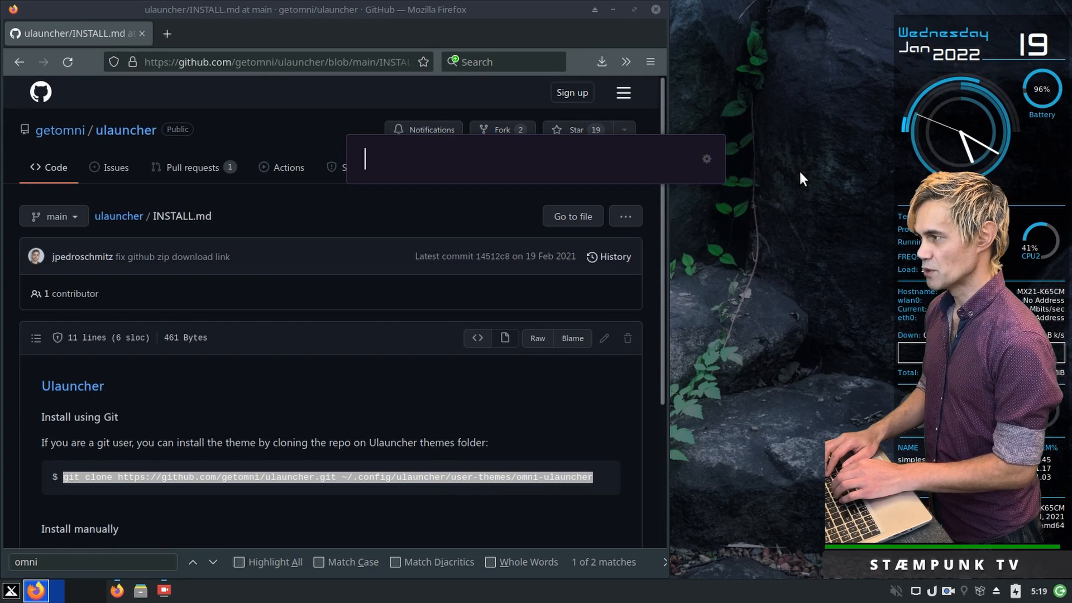
{"action": "type", "text": "red"}
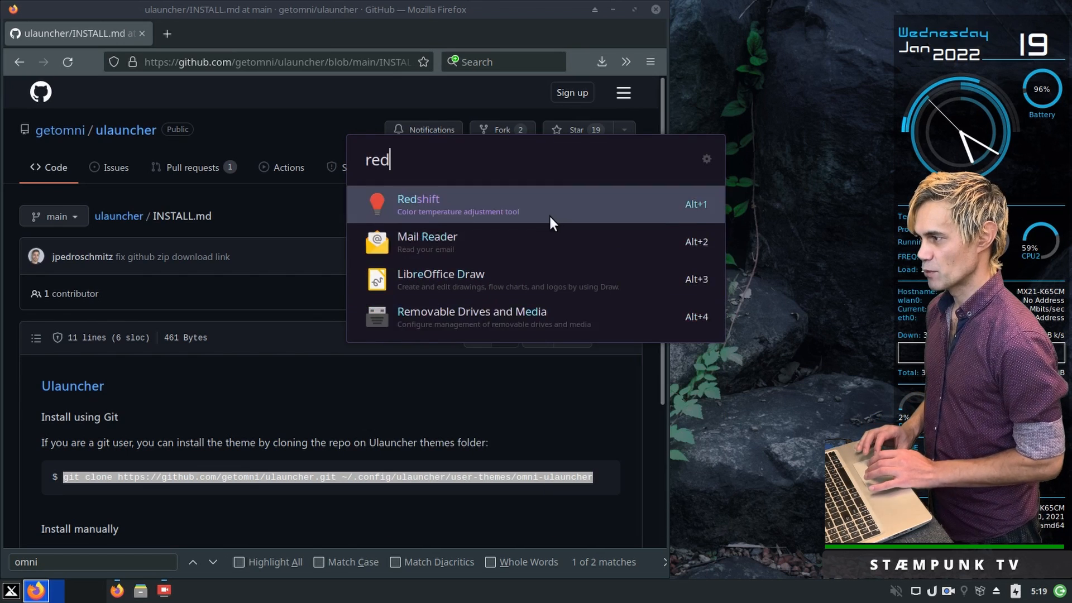
{"action": "left_click", "coordinate": [774, 188]}
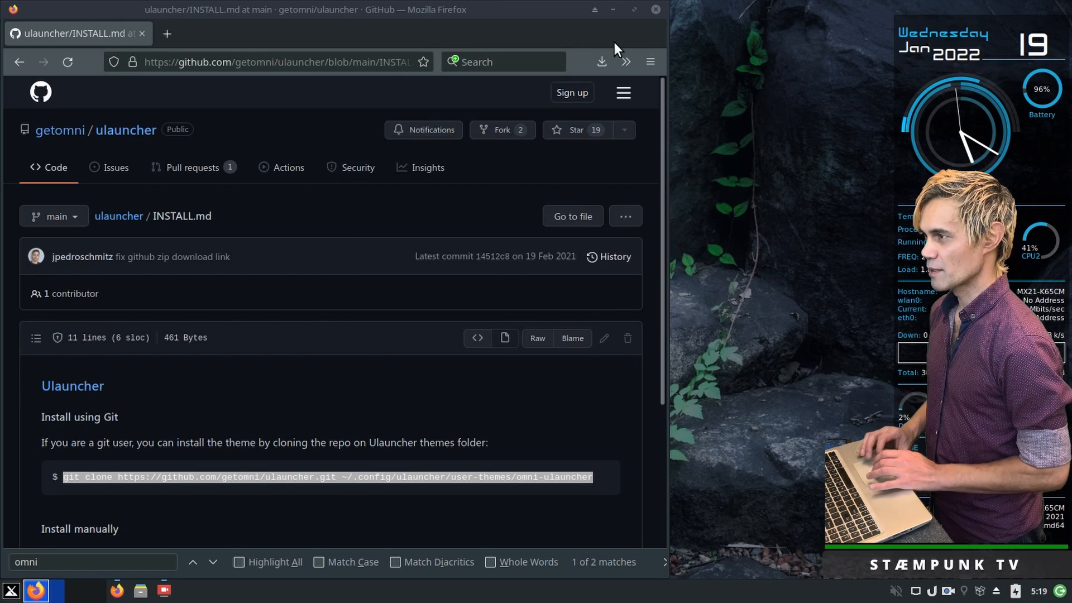
{"action": "left_click", "coordinate": [612, 9]}
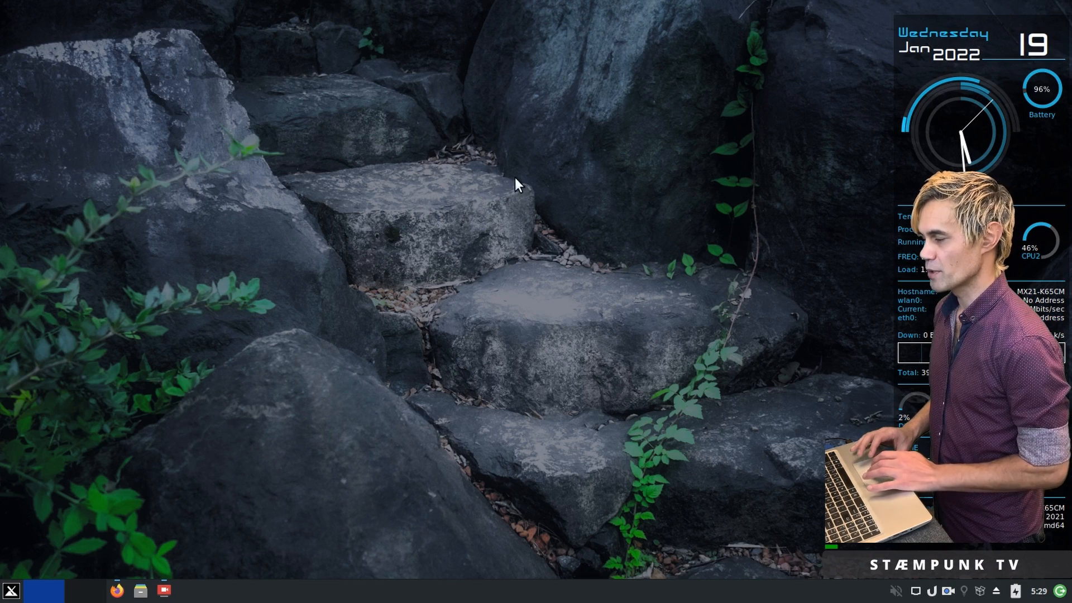
{"action": "key", "text": "ctrl+space"}
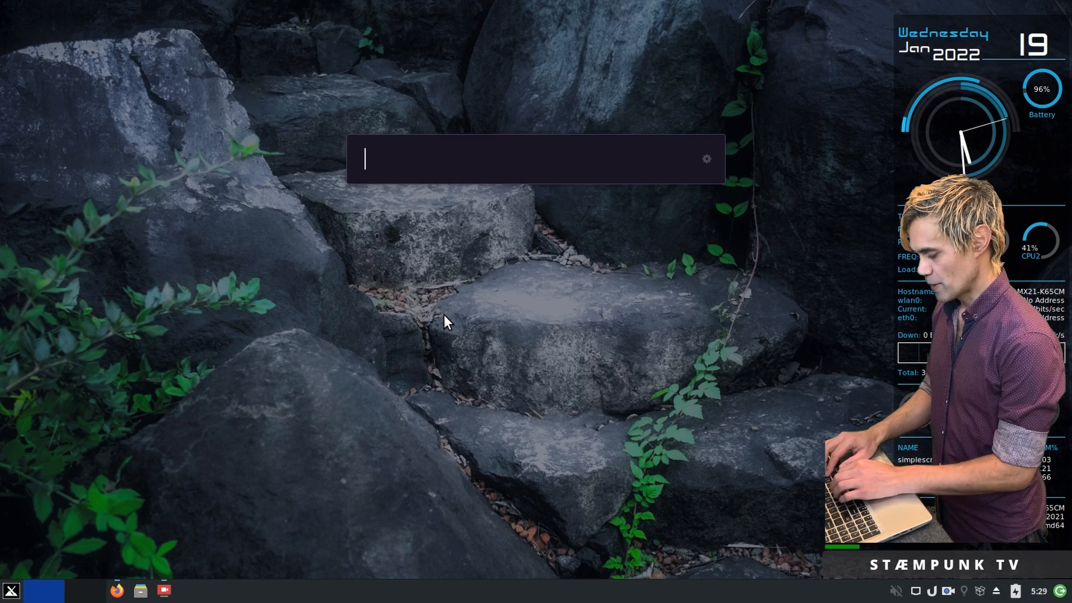
{"action": "type", "text": "tw"}
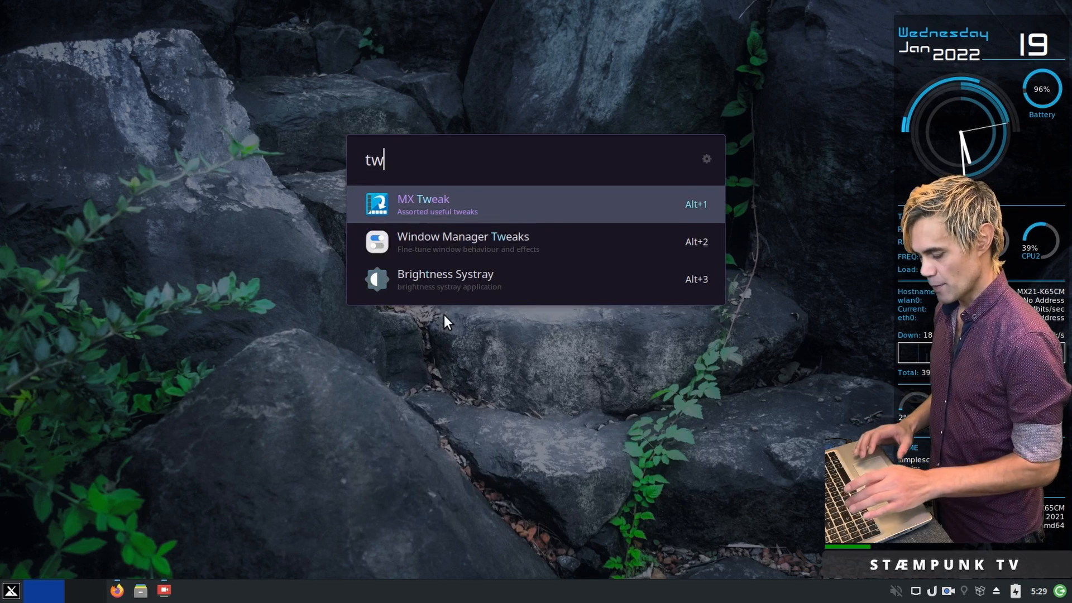
Launch MX Tweak and set the panel position to Top.
{"action": "key", "text": "Return"}
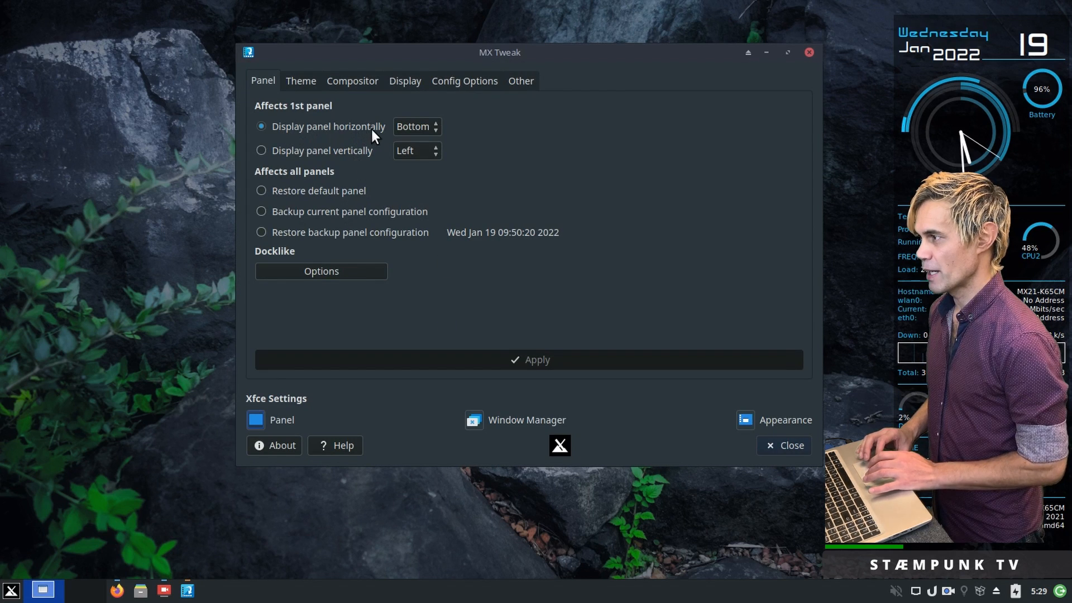
{"action": "left_click", "coordinate": [431, 124]}
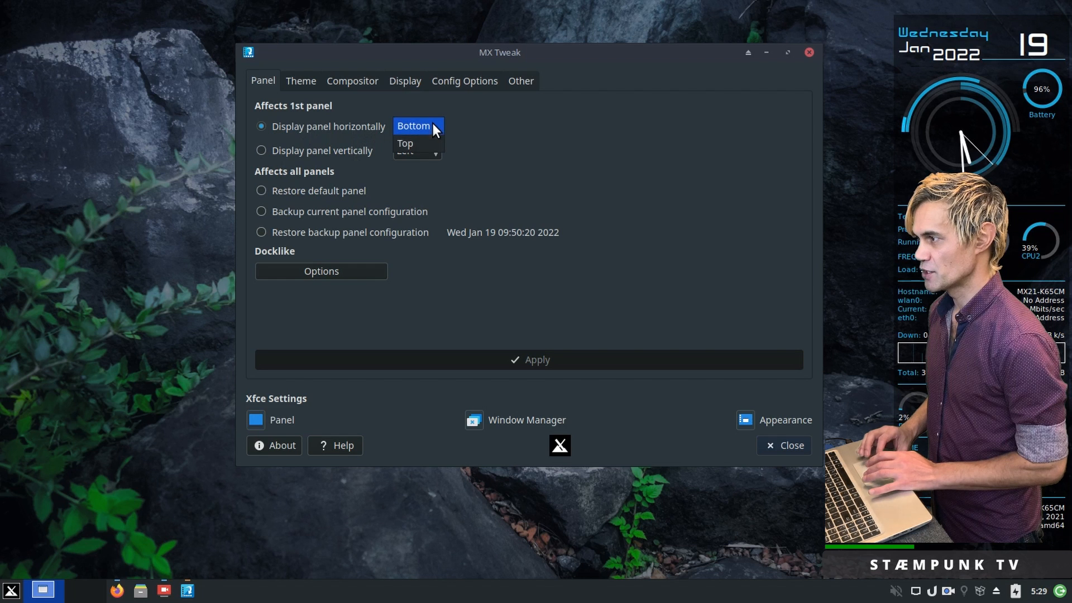
{"action": "left_click", "coordinate": [433, 143]}
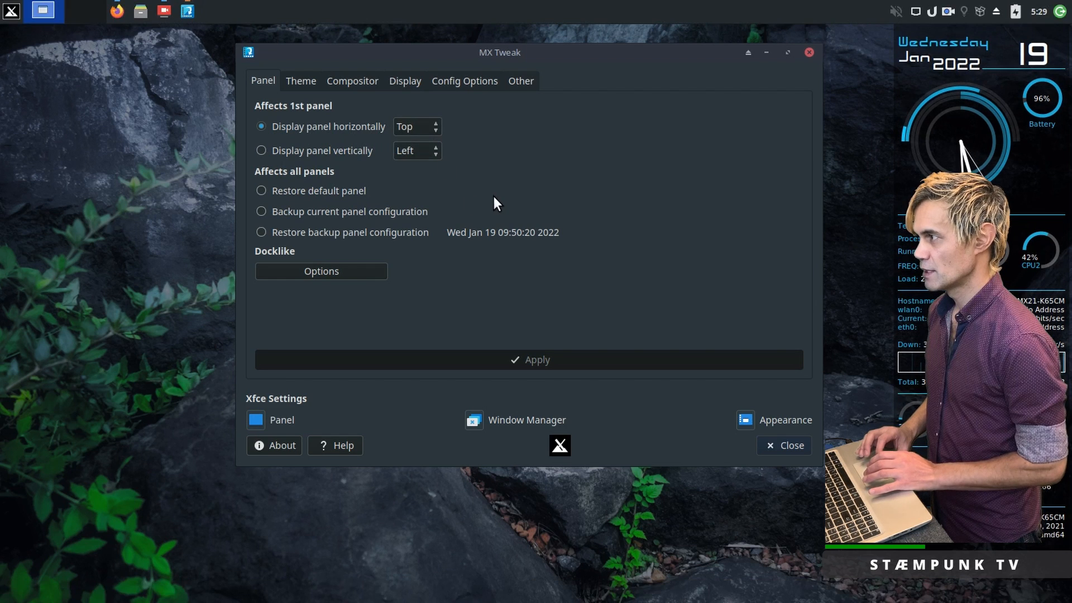
Browse MX Tweak's Theme, Compositor, Display and Config Options tabs, then close it.
{"action": "left_click", "coordinate": [300, 79]}
{"action": "left_click", "coordinate": [354, 124]}
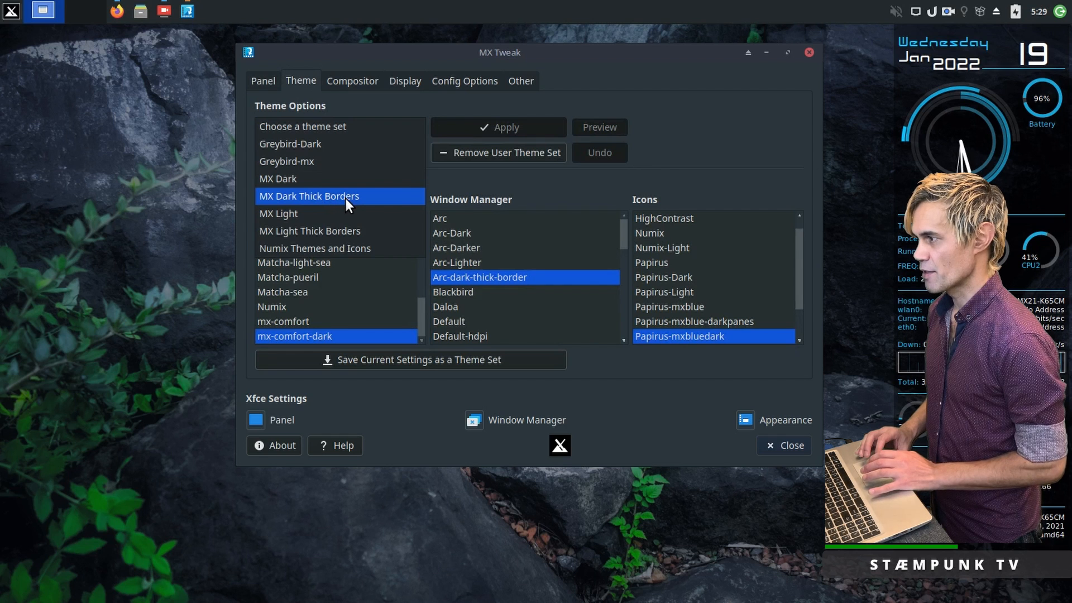
{"action": "left_click", "coordinate": [678, 466]}
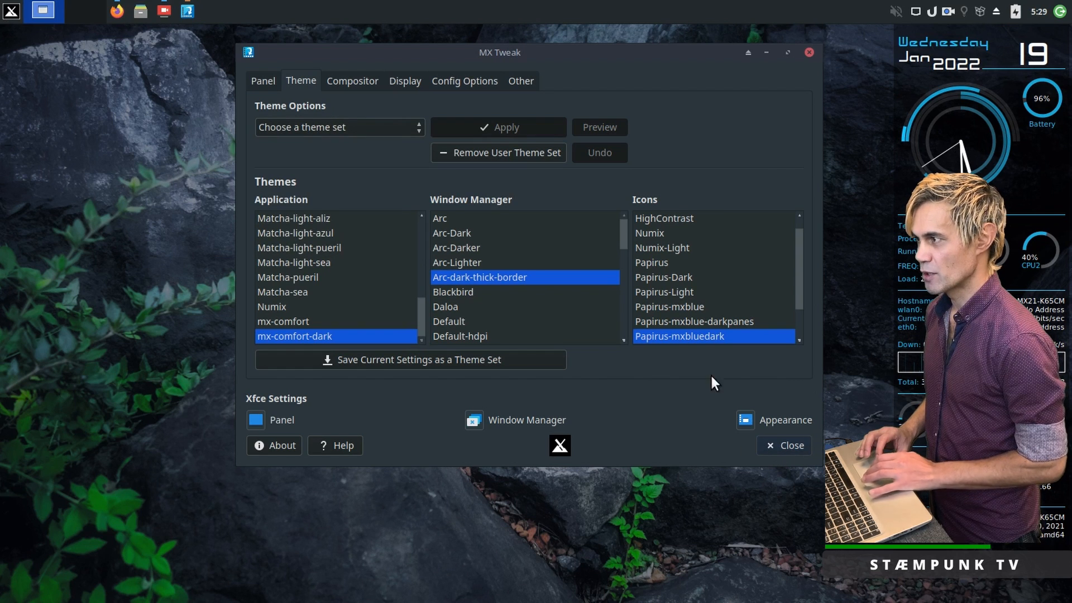
{"action": "left_click", "coordinate": [357, 80]}
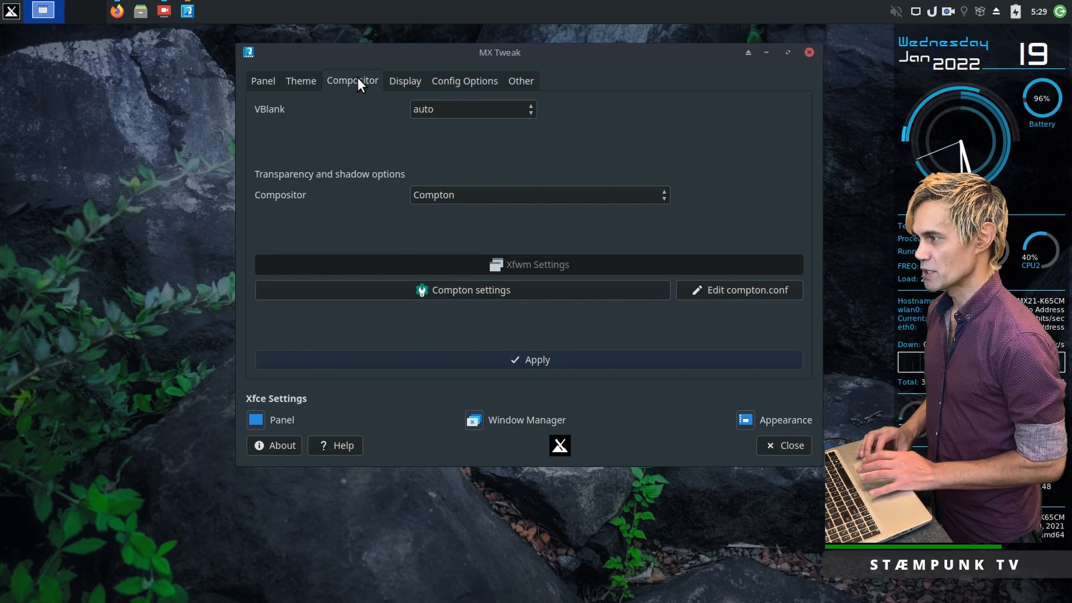
{"action": "left_click", "coordinate": [397, 83]}
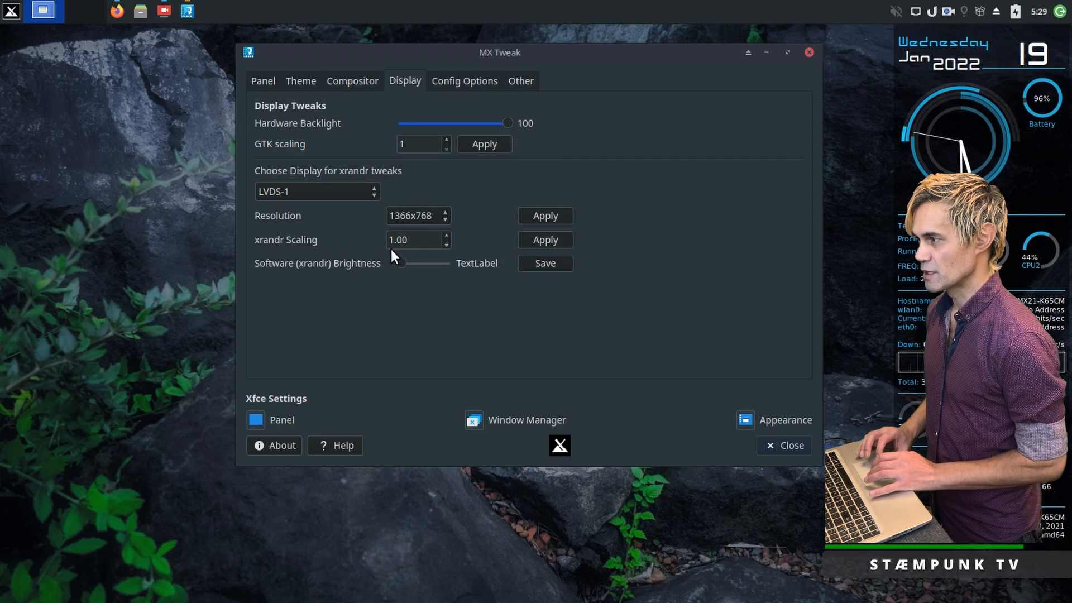
{"action": "left_click", "coordinate": [467, 83]}
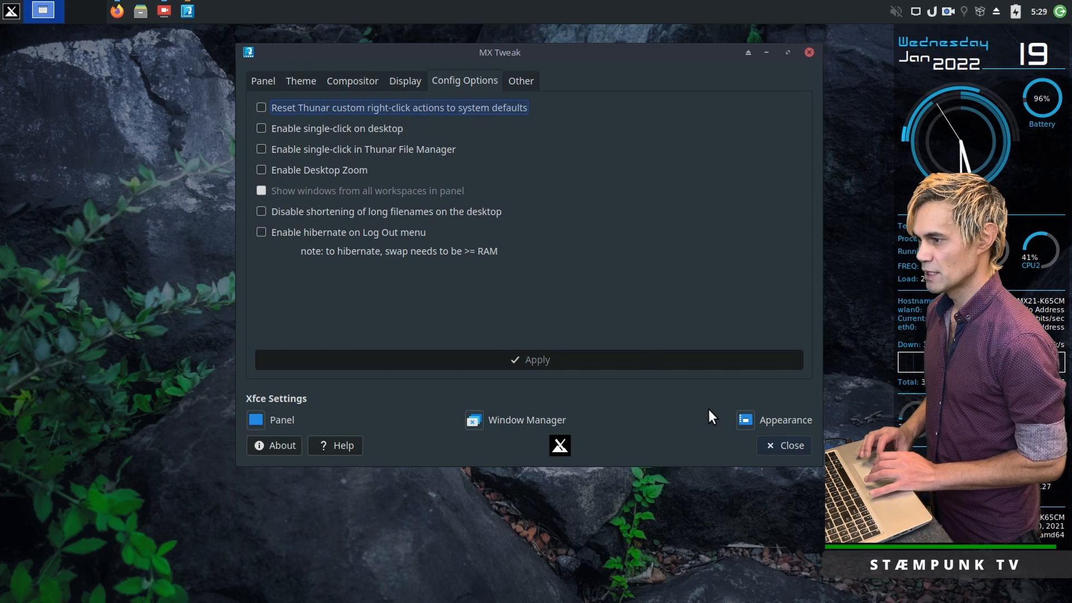
{"action": "left_click", "coordinate": [783, 443]}
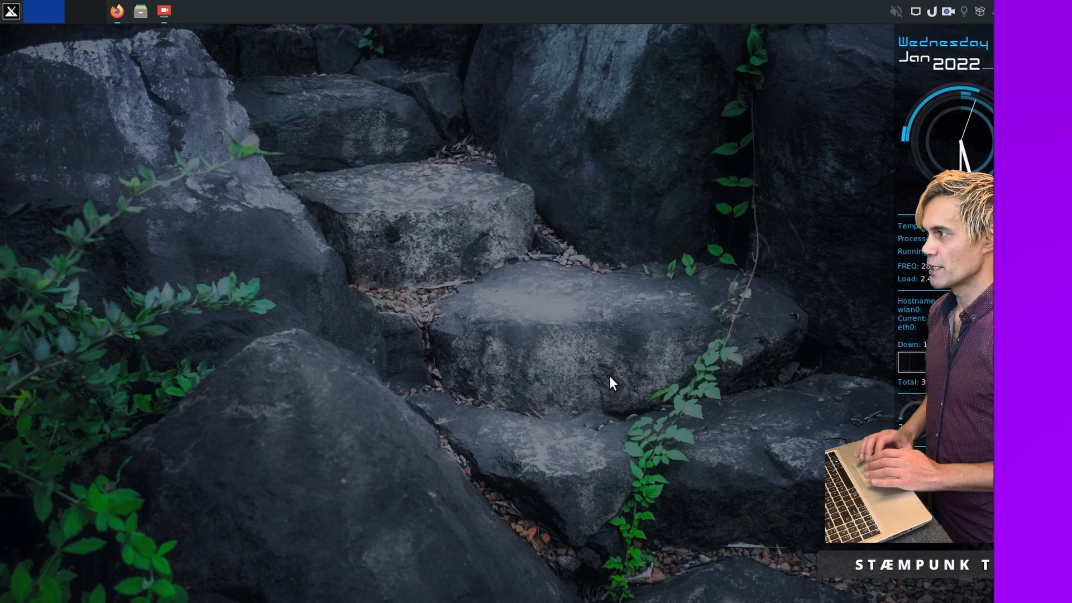
Drag the Whisker menu's corner to enlarge it, then right-click the menu button for its options.
{"action": "left_click", "coordinate": [10, 12]}
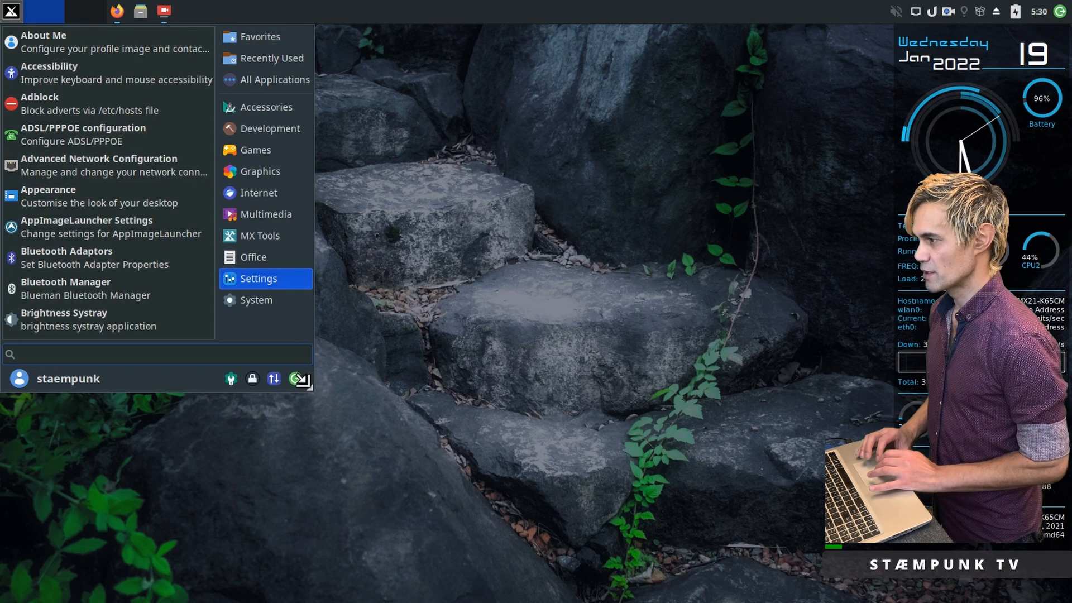
{"action": "left_click_drag", "start_coordinate": [303, 382], "coordinate": [351, 541]}
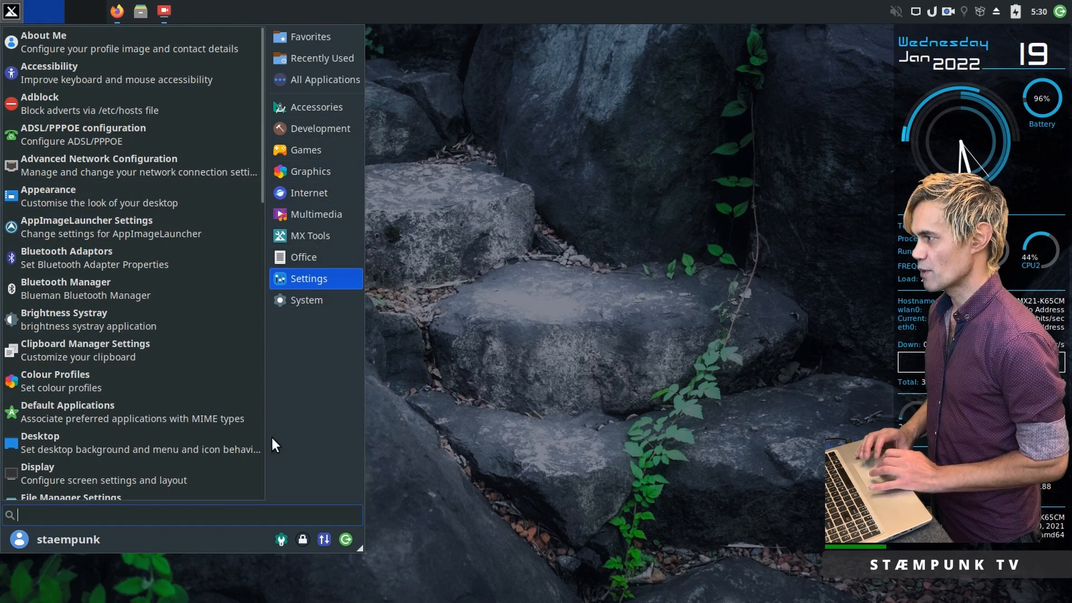
{"action": "right_click", "coordinate": [10, 13]}
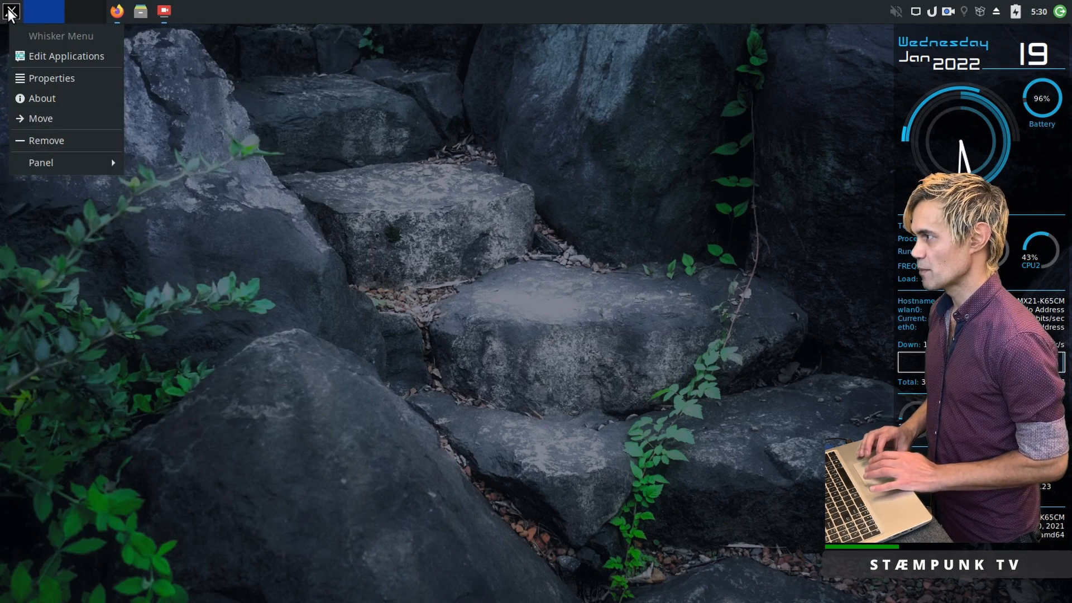
Open Whisker Menu properties and preview the menu's Accessories, Settings and Multimedia categories.
{"action": "left_click", "coordinate": [46, 79]}
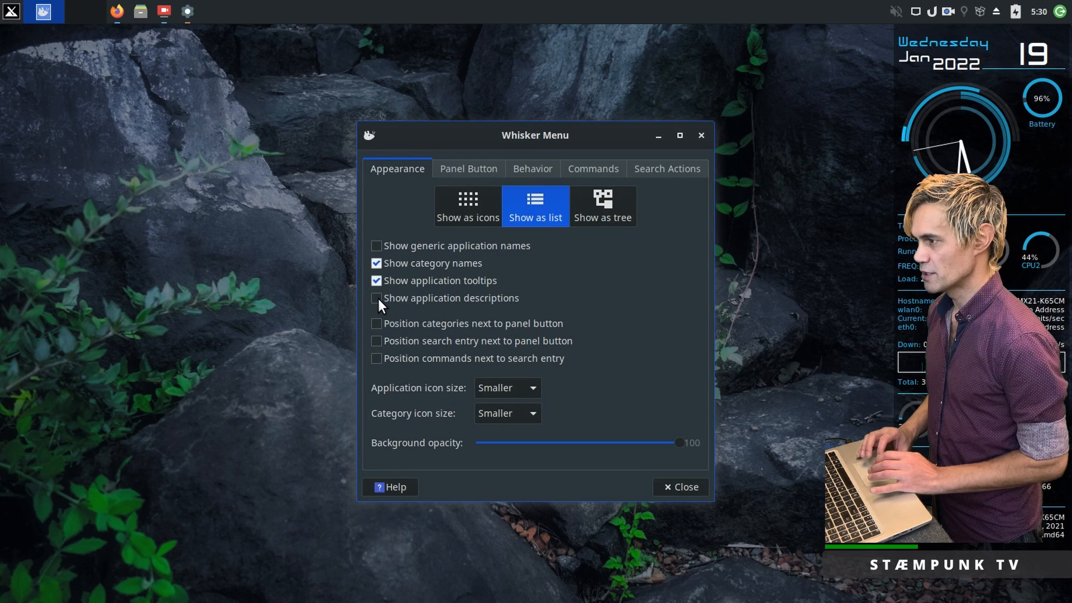
{"action": "left_click", "coordinate": [12, 12]}
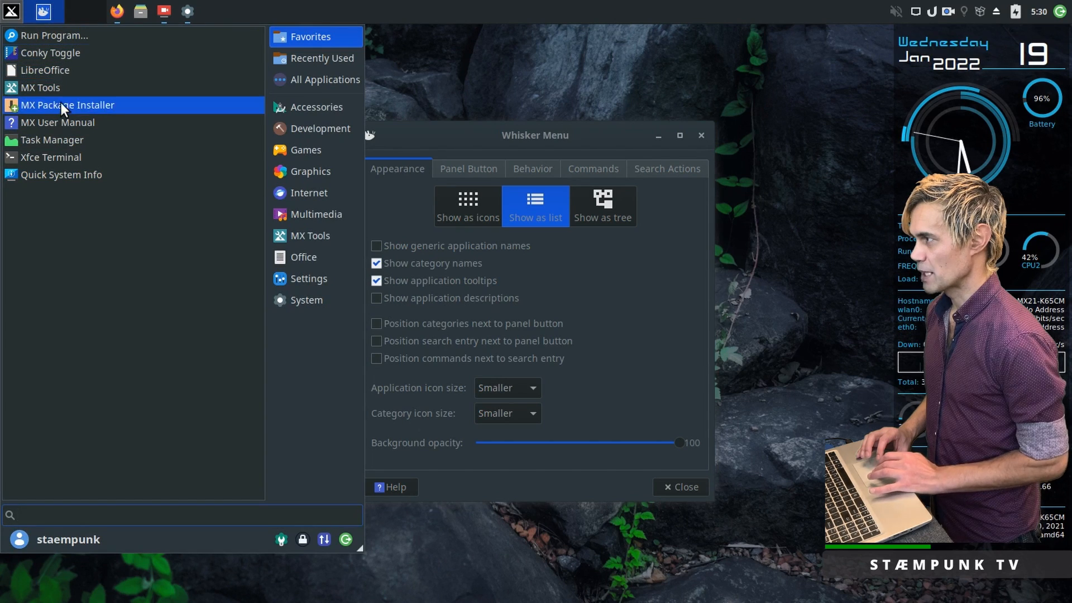
{"action": "left_click", "coordinate": [442, 125]}
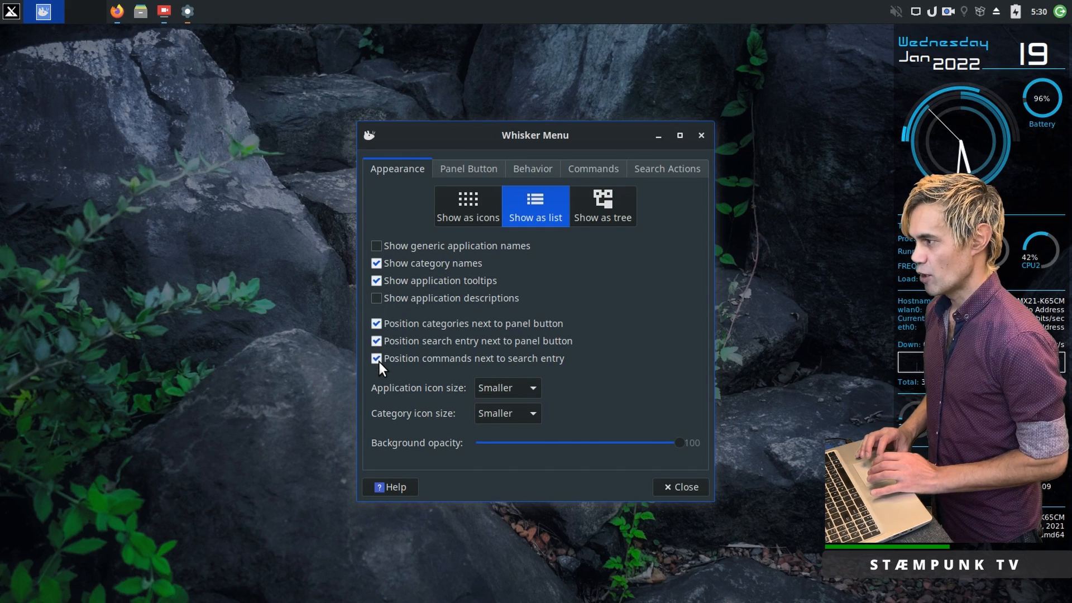
{"action": "left_click", "coordinate": [12, 12]}
{"action": "left_click", "coordinate": [62, 128]}
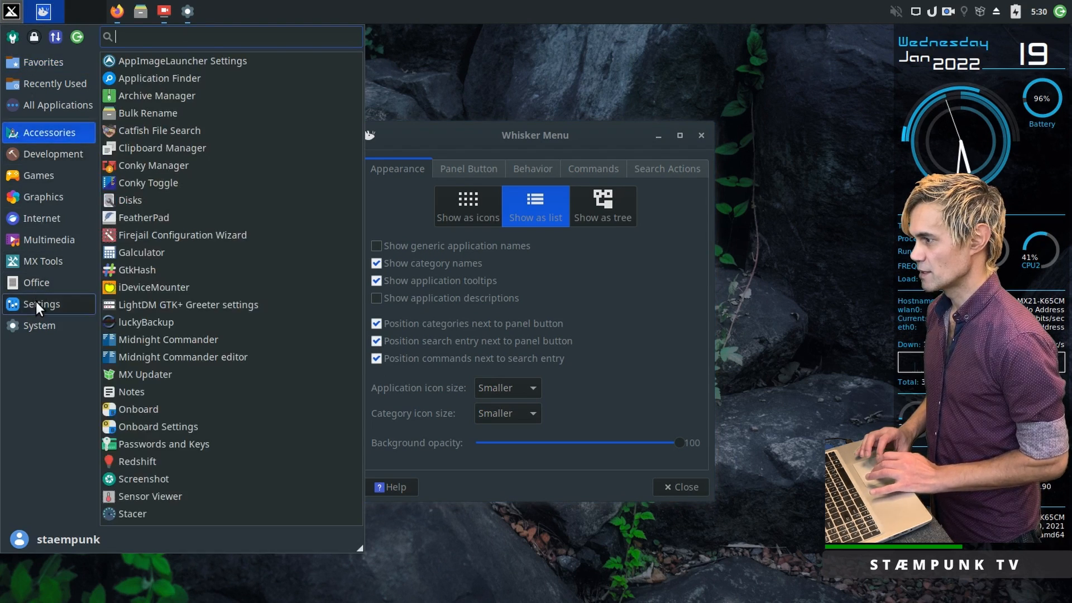
{"action": "left_click", "coordinate": [36, 304]}
{"action": "left_click", "coordinate": [49, 240]}
{"action": "left_click", "coordinate": [66, 58]}
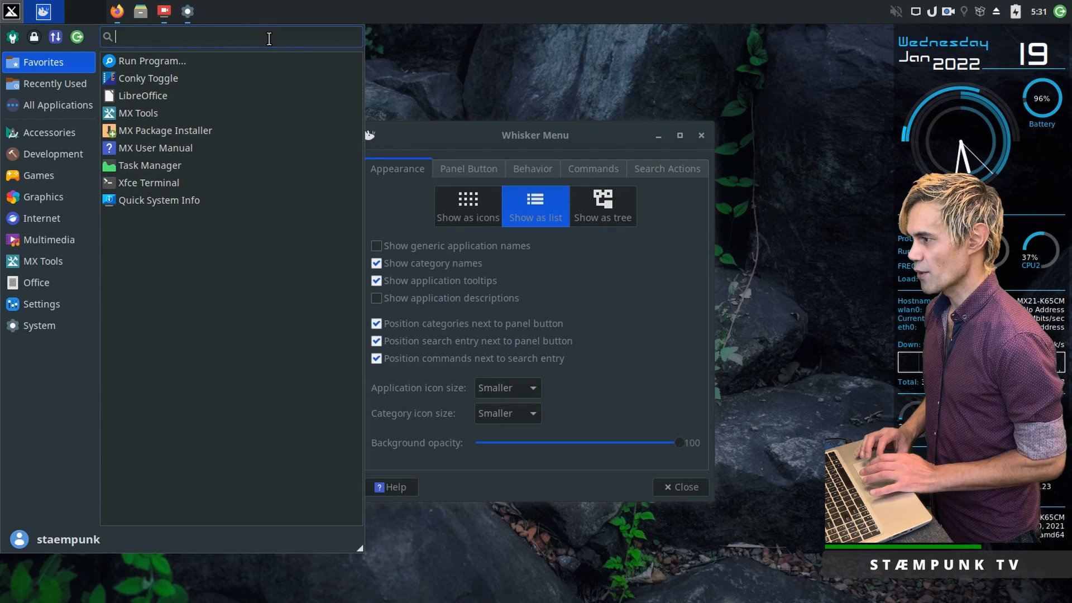
Show application descriptions, set application icons to Small, and try Normal category icons.
{"action": "left_click", "coordinate": [604, 302]}
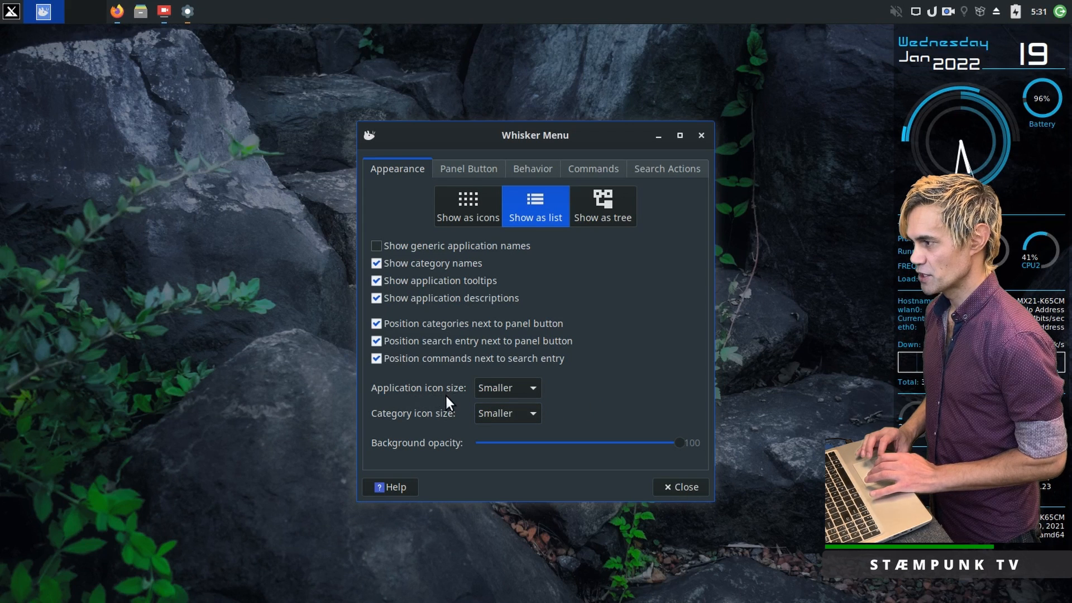
{"action": "left_click", "coordinate": [532, 388]}
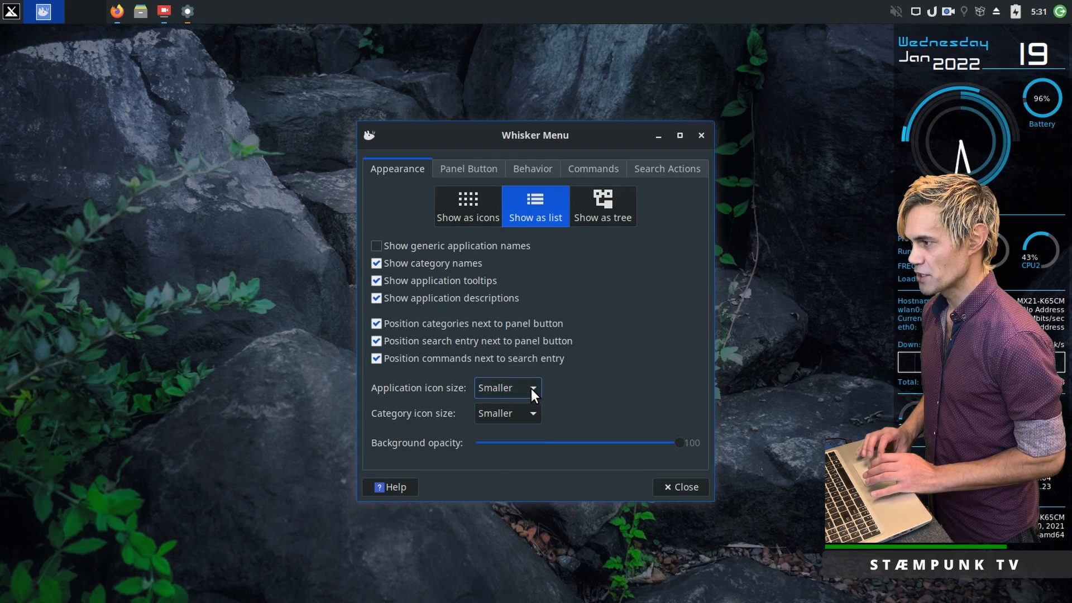
{"action": "left_click", "coordinate": [517, 409]}
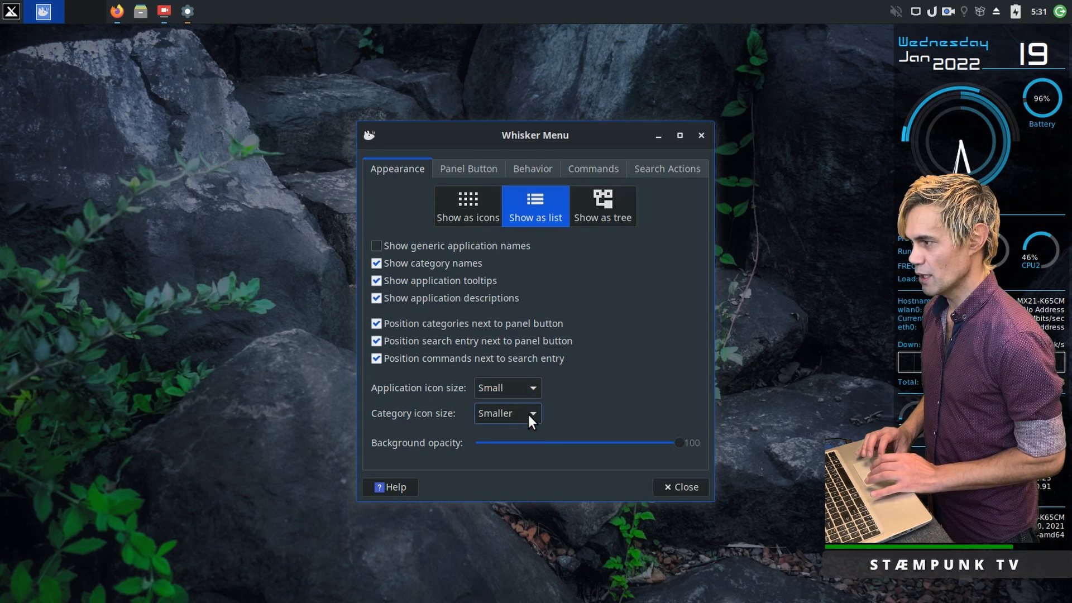
{"action": "left_click", "coordinate": [534, 413]}
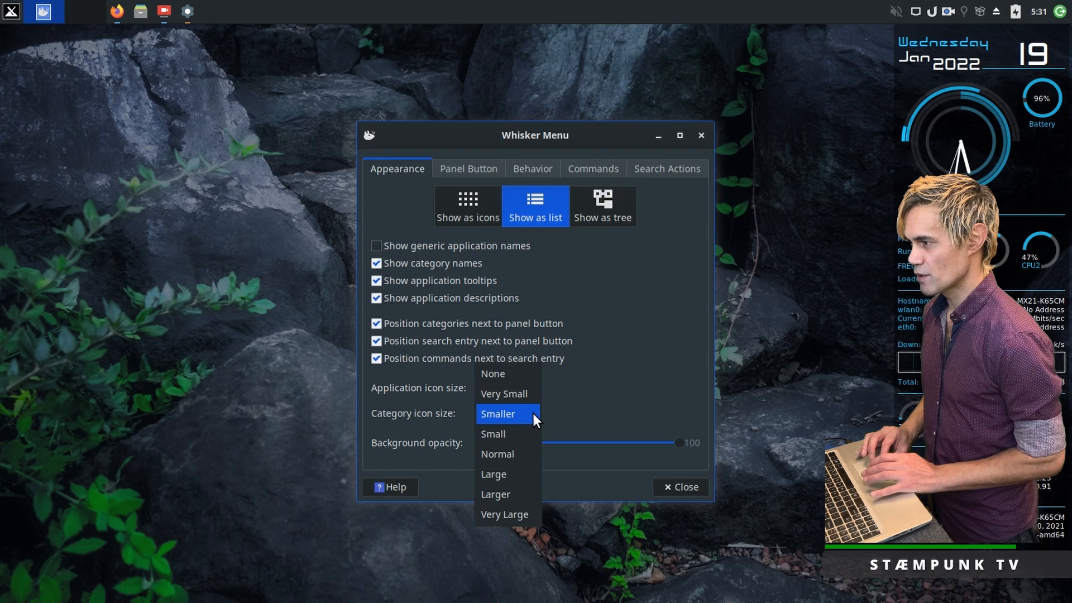
{"action": "left_click", "coordinate": [519, 455]}
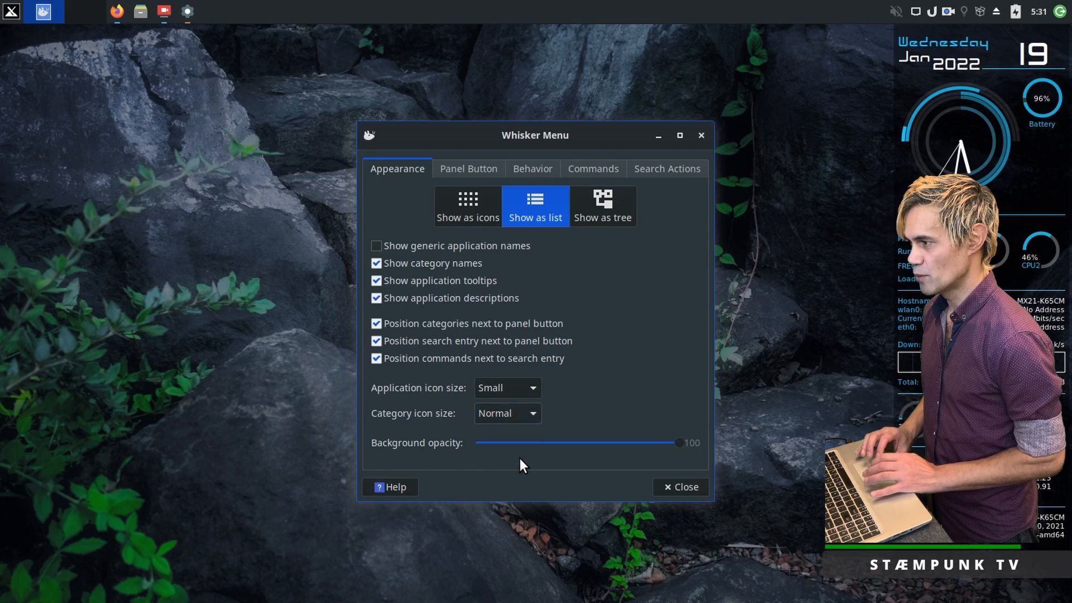
Change category icons to Small, check the menu, and close the Whisker Menu properties.
{"action": "left_click", "coordinate": [9, 12]}
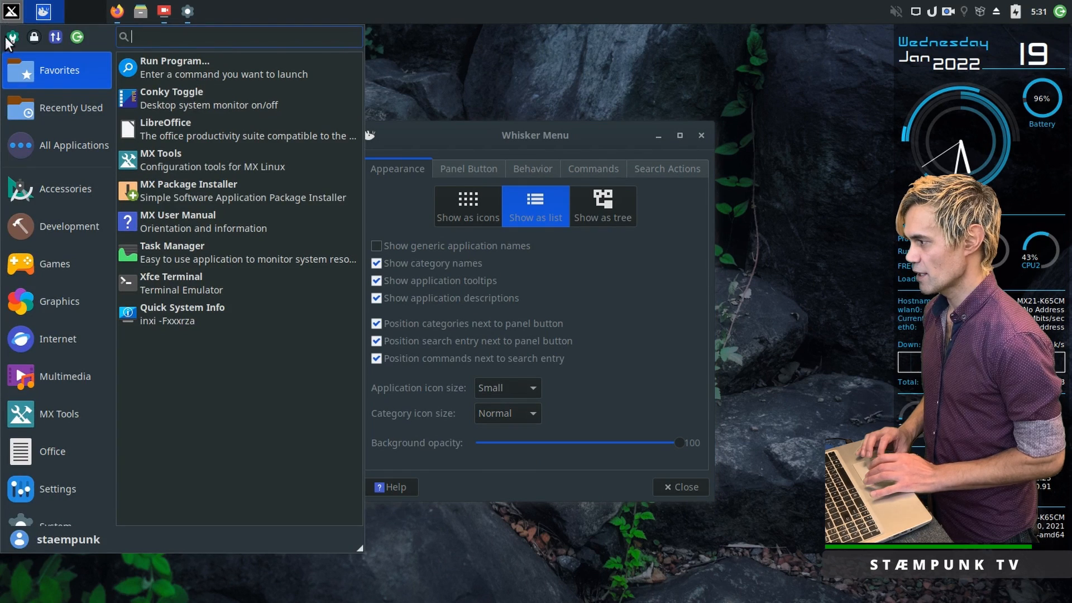
{"action": "left_click", "coordinate": [47, 520]}
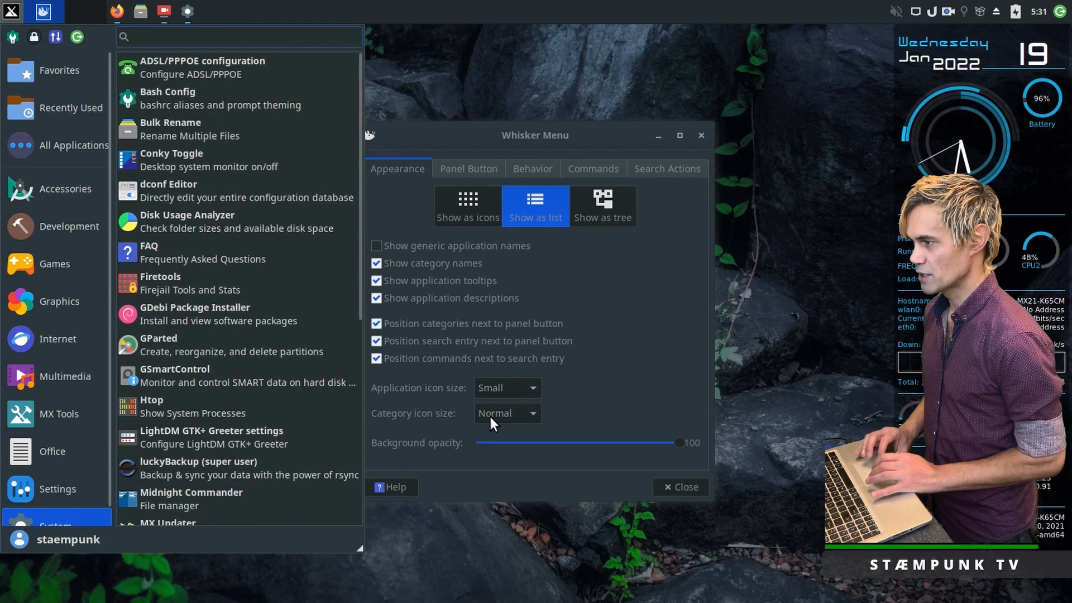
{"action": "left_click", "coordinate": [528, 414]}
{"action": "left_click", "coordinate": [528, 415]}
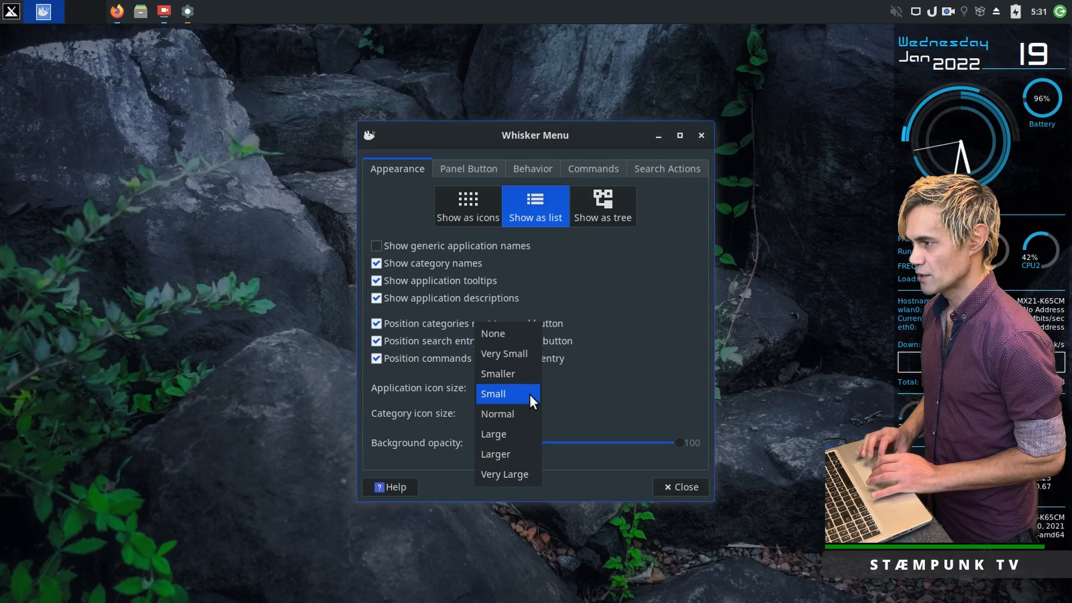
{"action": "left_click", "coordinate": [528, 393]}
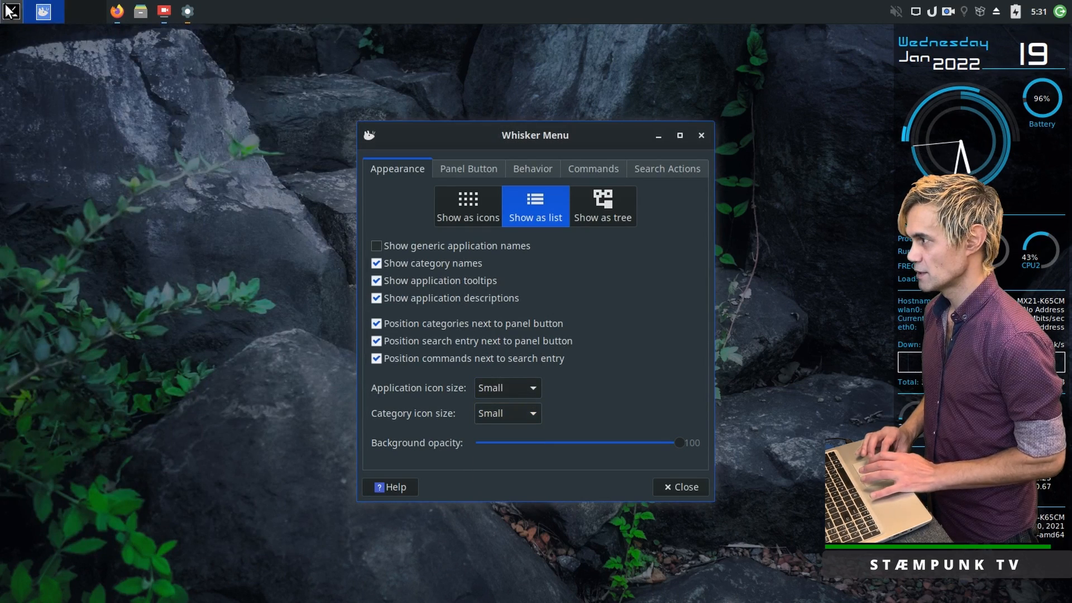
{"action": "left_click", "coordinate": [43, 11]}
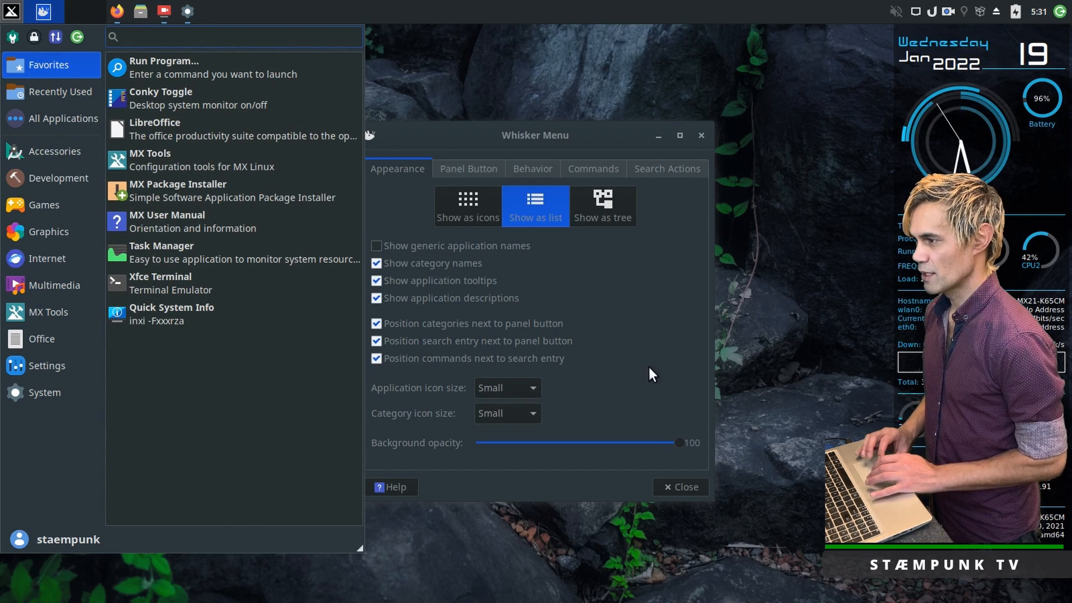
{"action": "left_click", "coordinate": [678, 319]}
{"action": "left_click", "coordinate": [686, 481]}
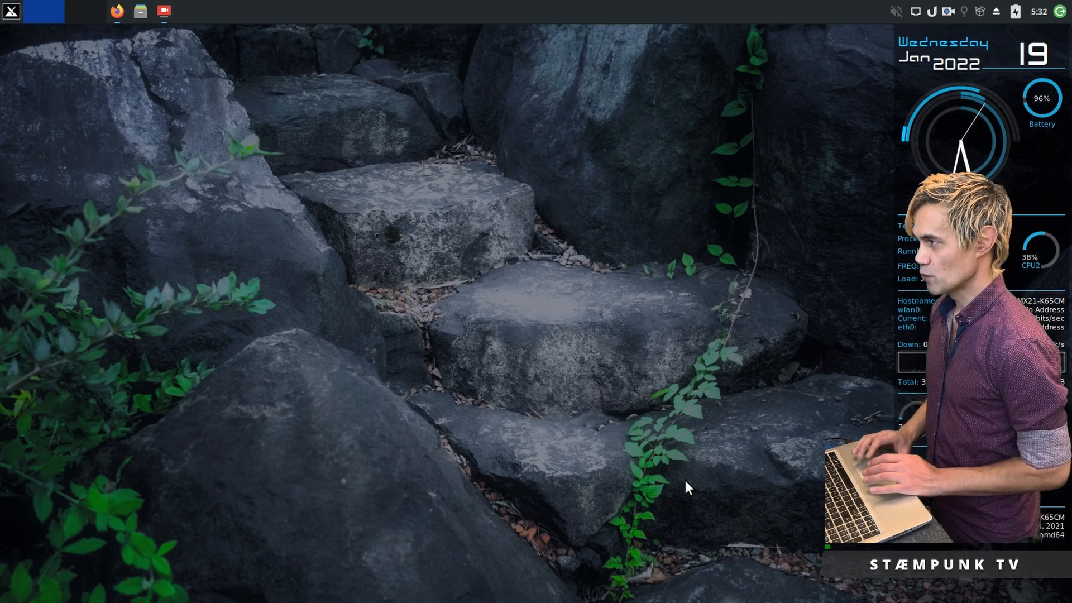
Launch MX Package Installer from the 'ins' launcher search and authenticate as administrator.
{"action": "key", "text": "ctrl+space"}
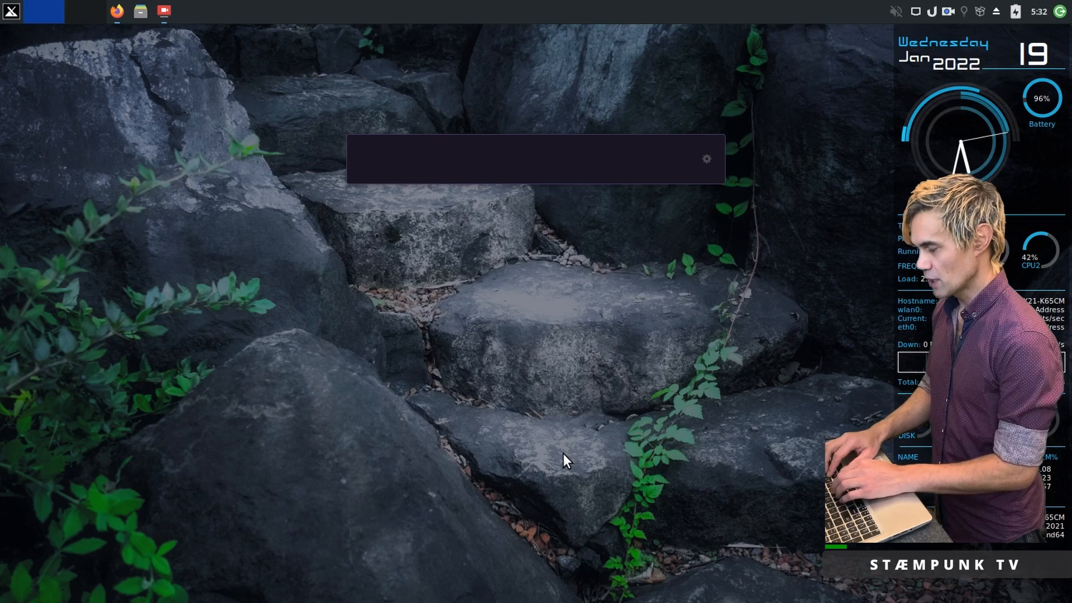
{"action": "type", "text": "ins"}
{"action": "key", "text": "Return"}
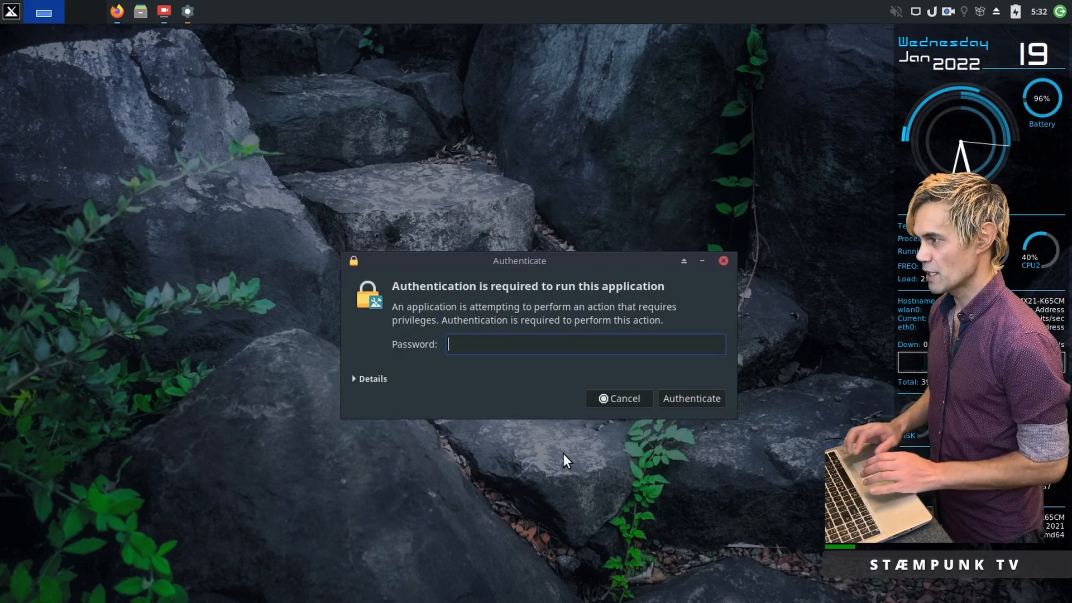
{"action": "type", "text": "*****"}
{"action": "key", "text": "Return"}
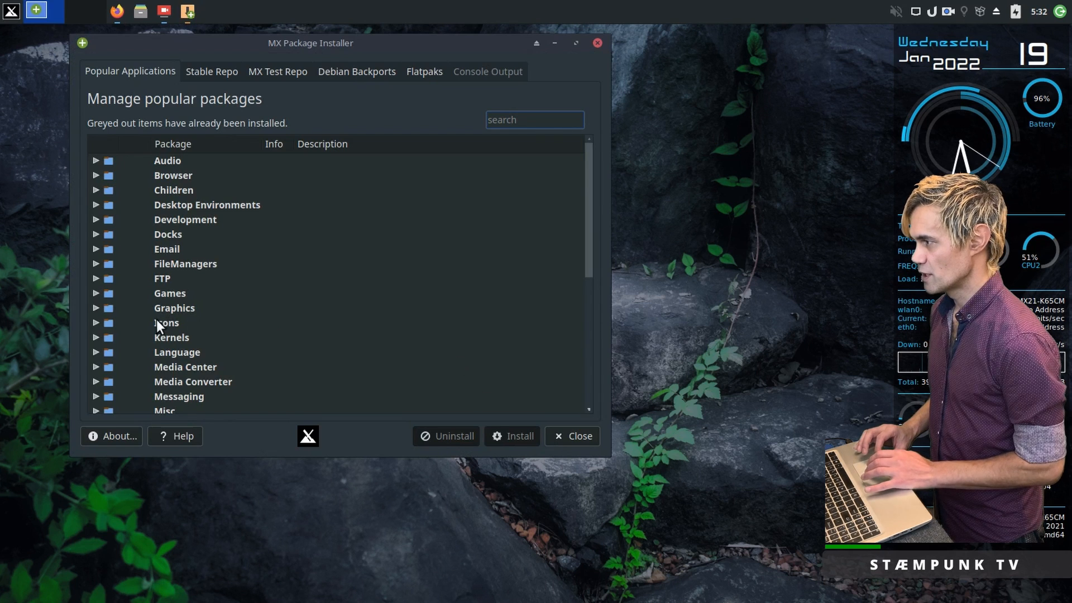
Under Graphics, mark font-manager and Inkscape for installation.
{"action": "left_click", "coordinate": [96, 307]}
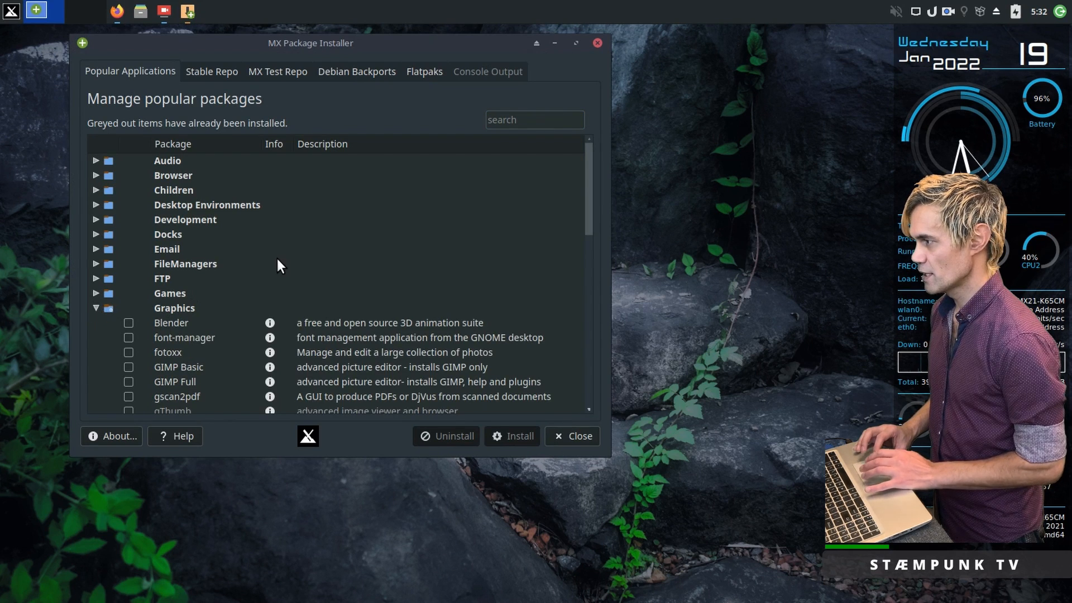
{"action": "scroll", "coordinate": [277, 259], "scroll_direction": "down", "scroll_amount": 3}
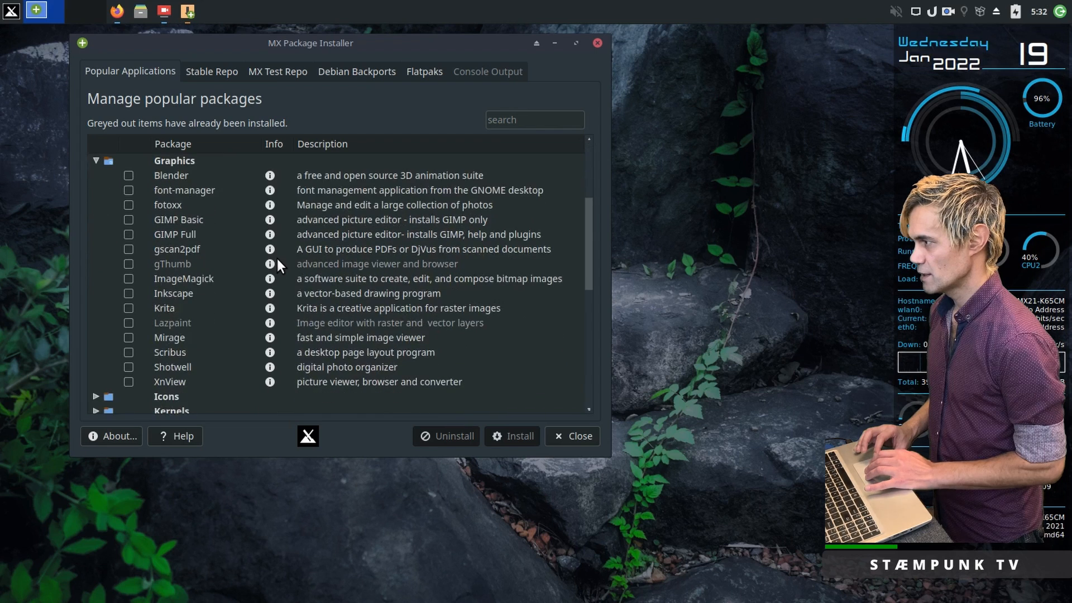
{"action": "left_click", "coordinate": [157, 191]}
{"action": "left_click", "coordinate": [129, 191]}
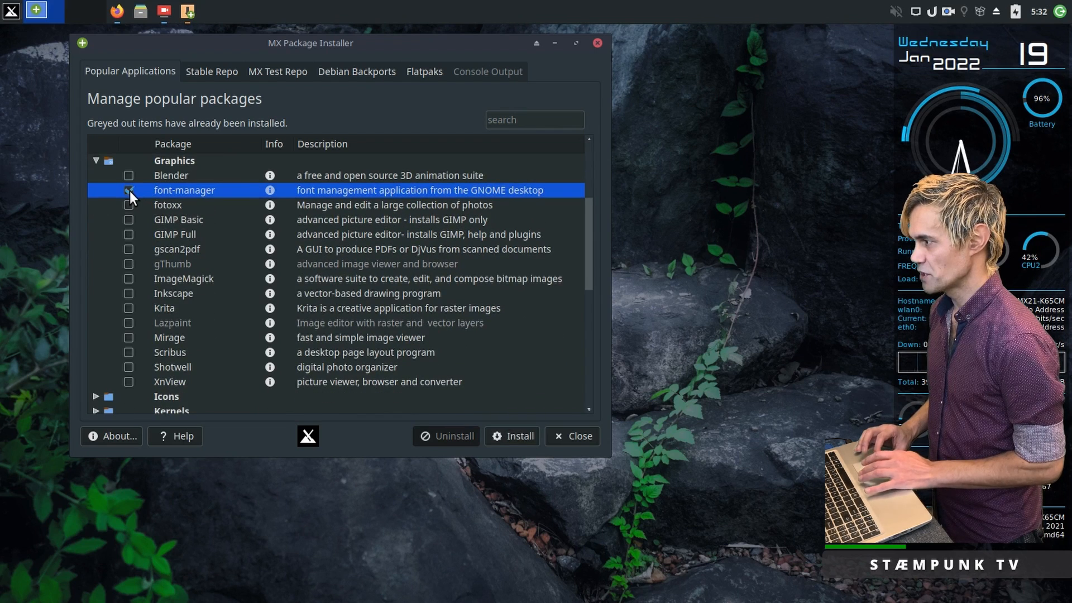
{"action": "left_click", "coordinate": [129, 294]}
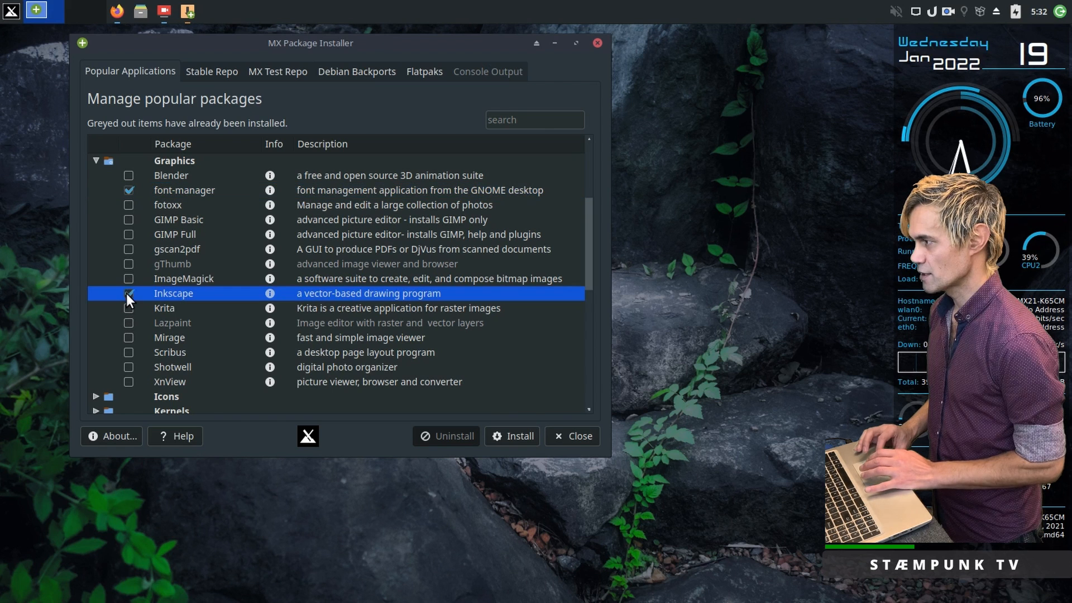
Install the marked packages with their dependencies, then close the installer when finished.
{"action": "left_click", "coordinate": [524, 434]}
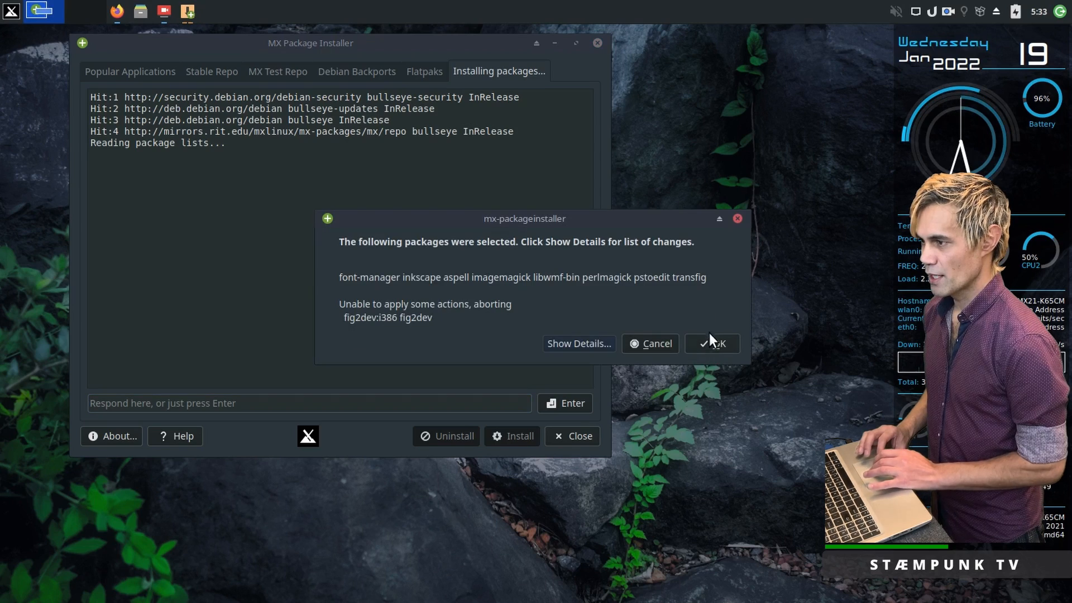
{"action": "left_click", "coordinate": [709, 343]}
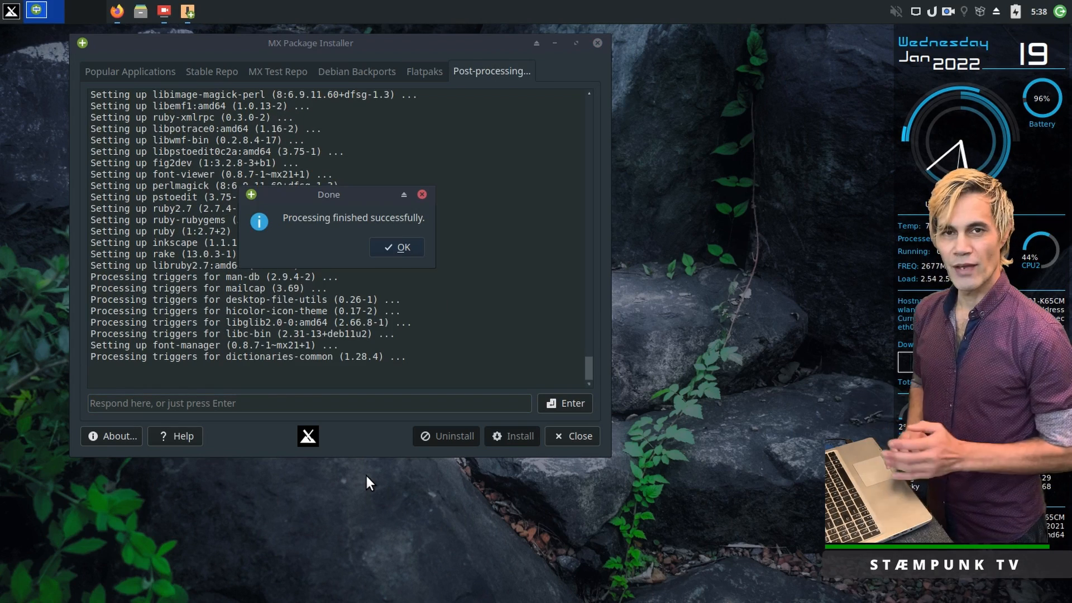
{"action": "left_click", "coordinate": [399, 249]}
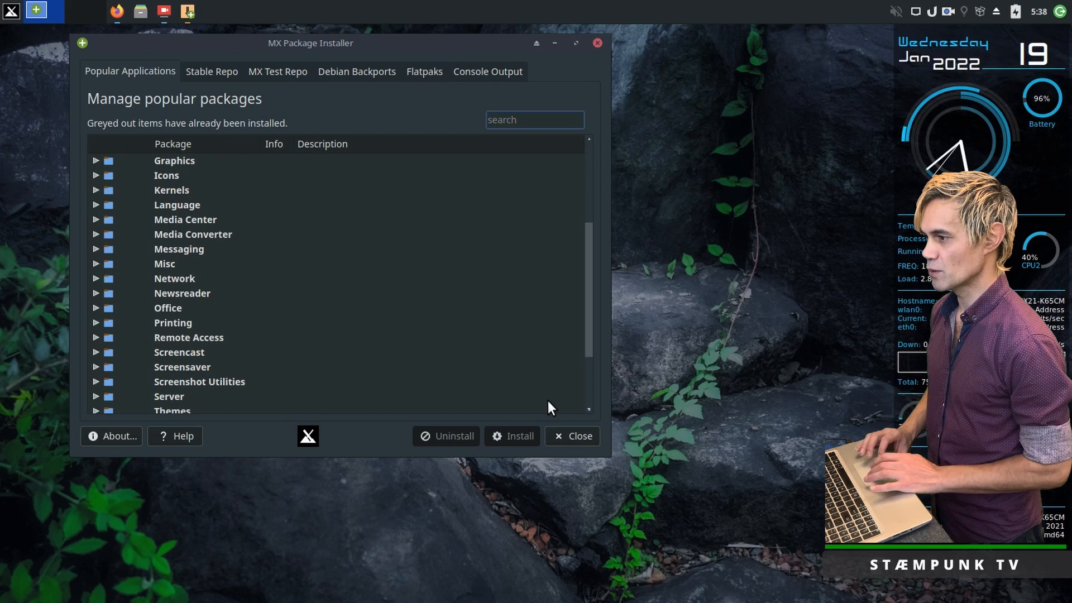
{"action": "left_click", "coordinate": [572, 431]}
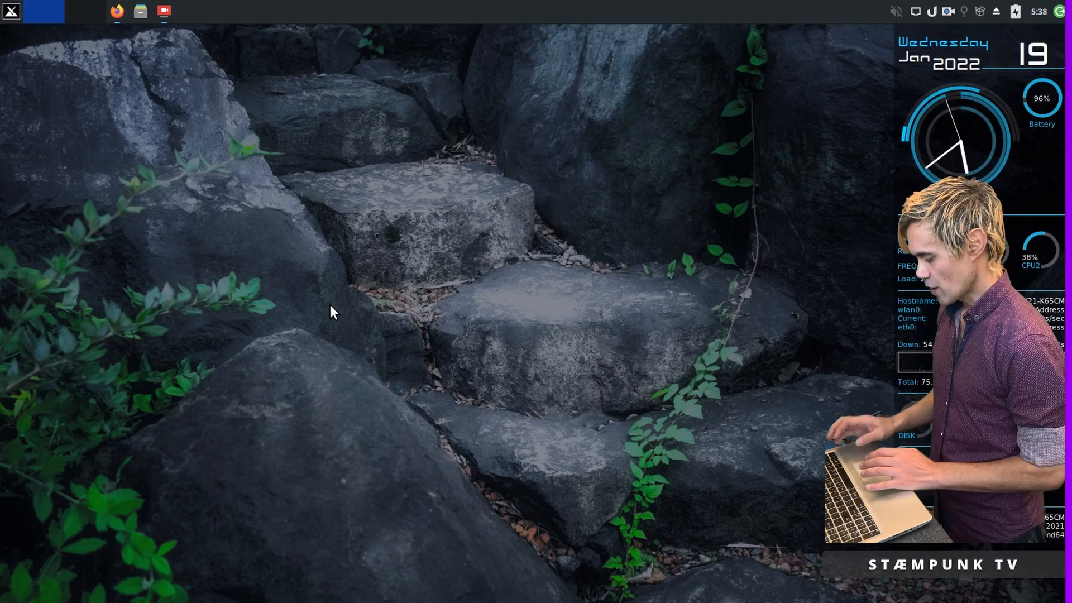
Open Xfce Settings Manager through a Ulauncher 'settings' search and view the Notifications settings.
{"action": "key", "text": "ctrl+space"}
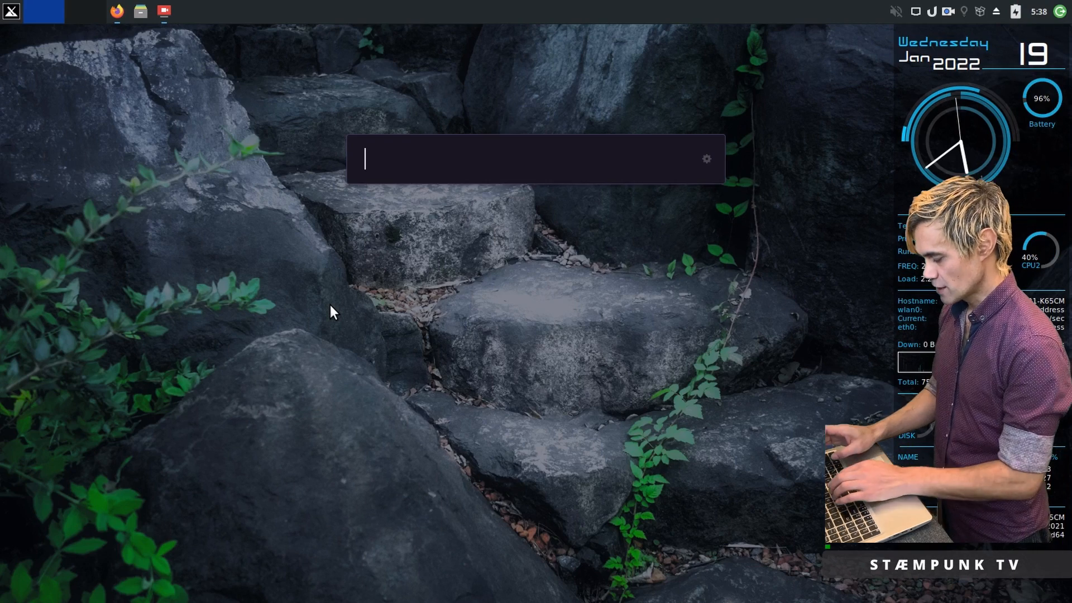
{"action": "type", "text": "settings"}
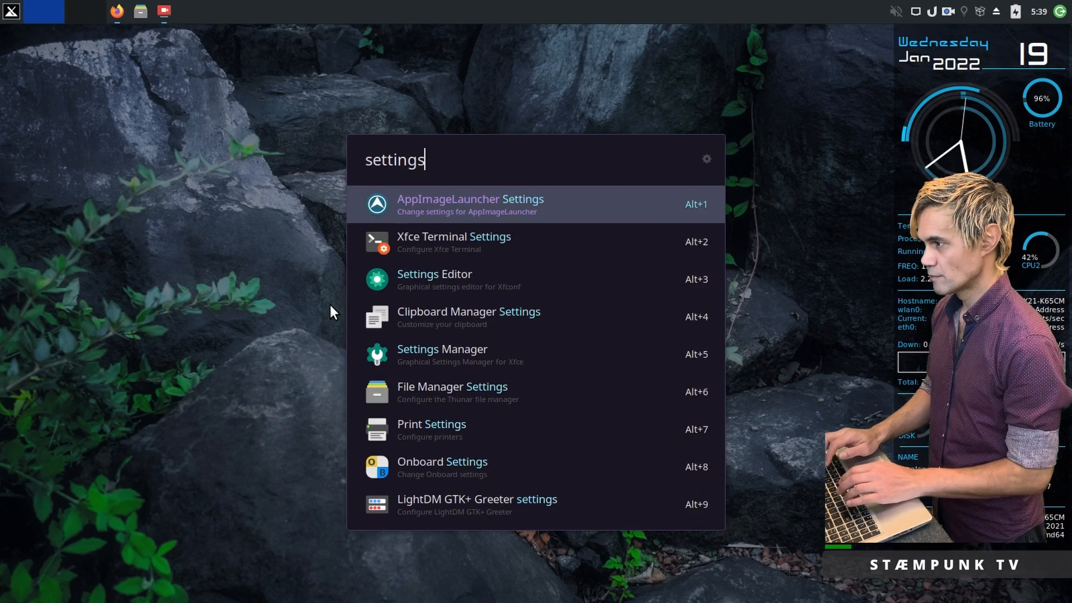
{"action": "key", "text": "Down"}
{"action": "key", "text": "Down"}
{"action": "key", "text": "Down"}
{"action": "key", "text": "Down"}
{"action": "key", "text": "Return"}
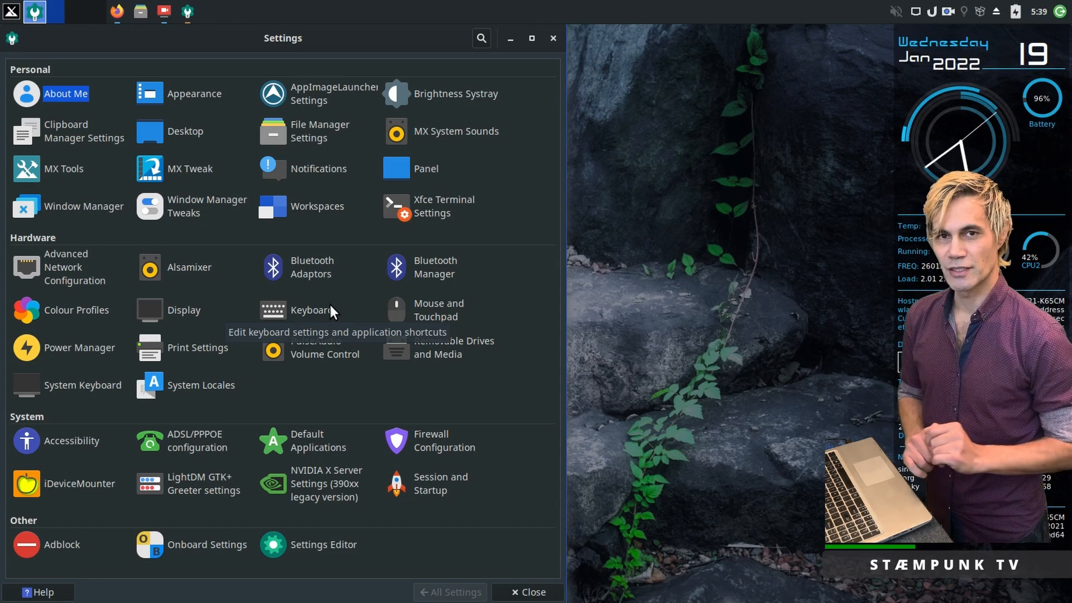
{"action": "left_click", "coordinate": [328, 171]}
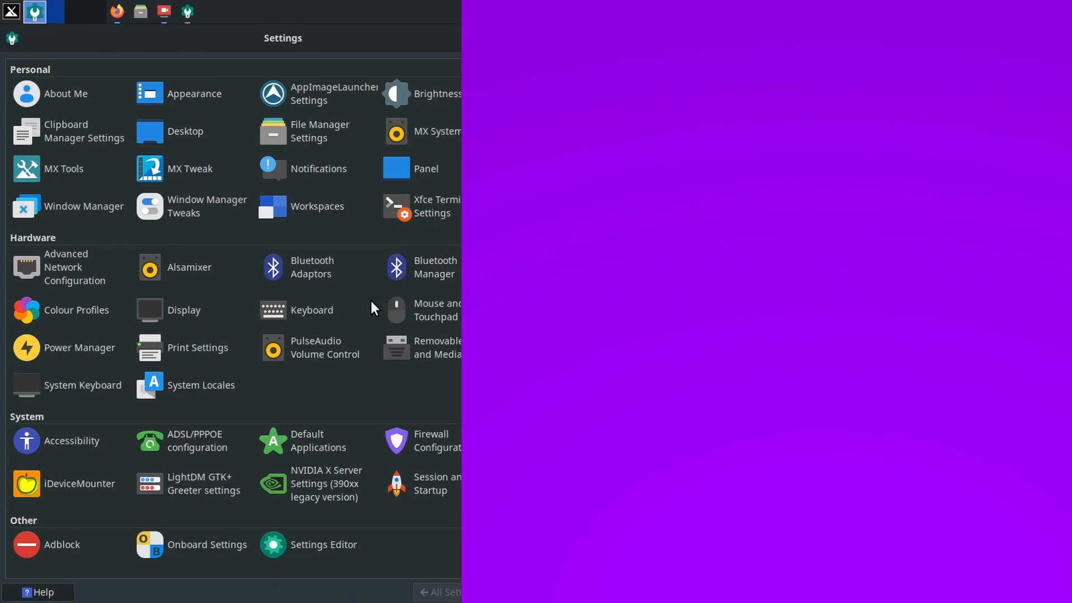
Open Window Manager settings and scroll through the Keyboard tab's shortcuts.
{"action": "left_click", "coordinate": [66, 205]}
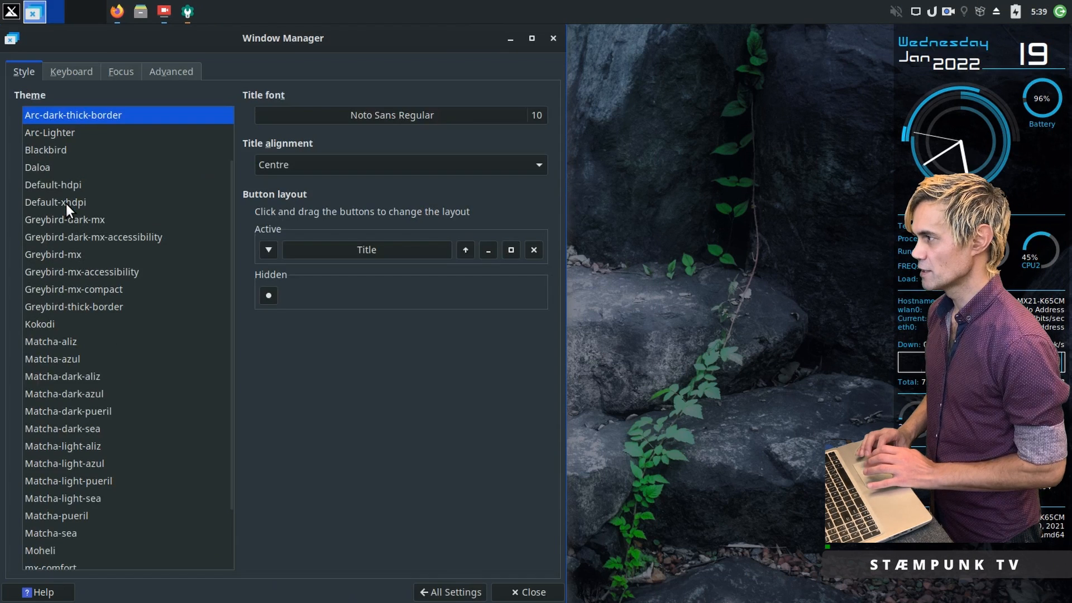
{"action": "left_click", "coordinate": [71, 71]}
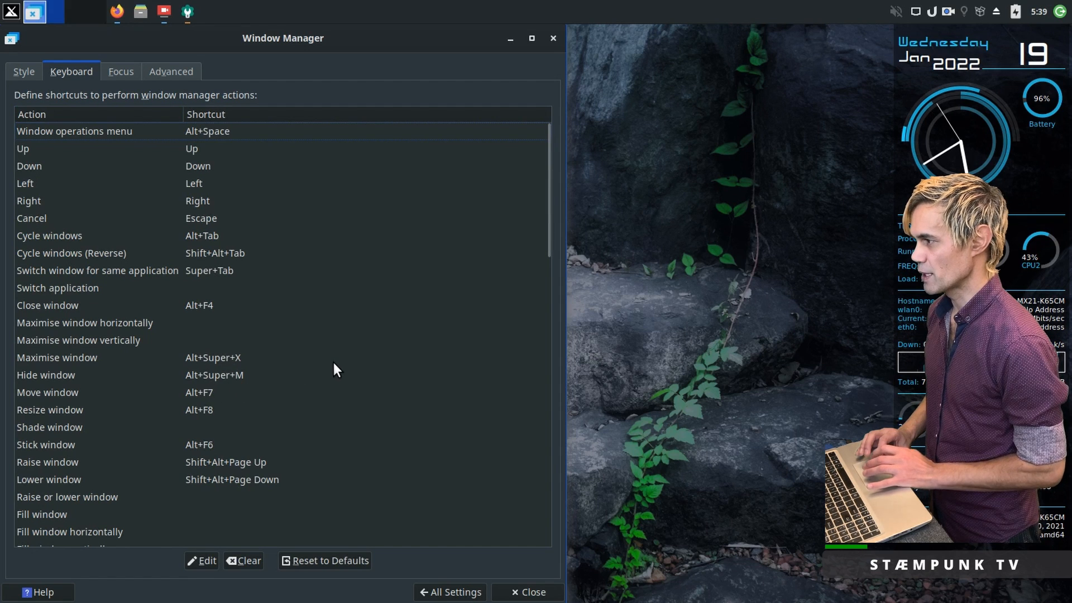
{"action": "scroll", "coordinate": [333, 363], "scroll_direction": "down", "scroll_amount": 2}
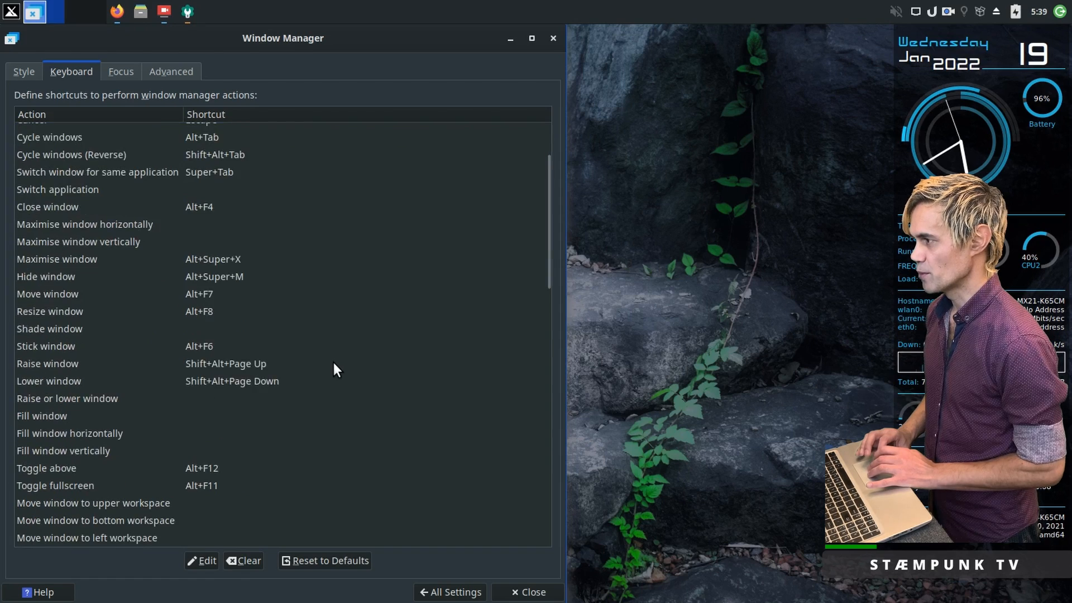
{"action": "scroll", "coordinate": [333, 363], "scroll_direction": "down", "scroll_amount": 8}
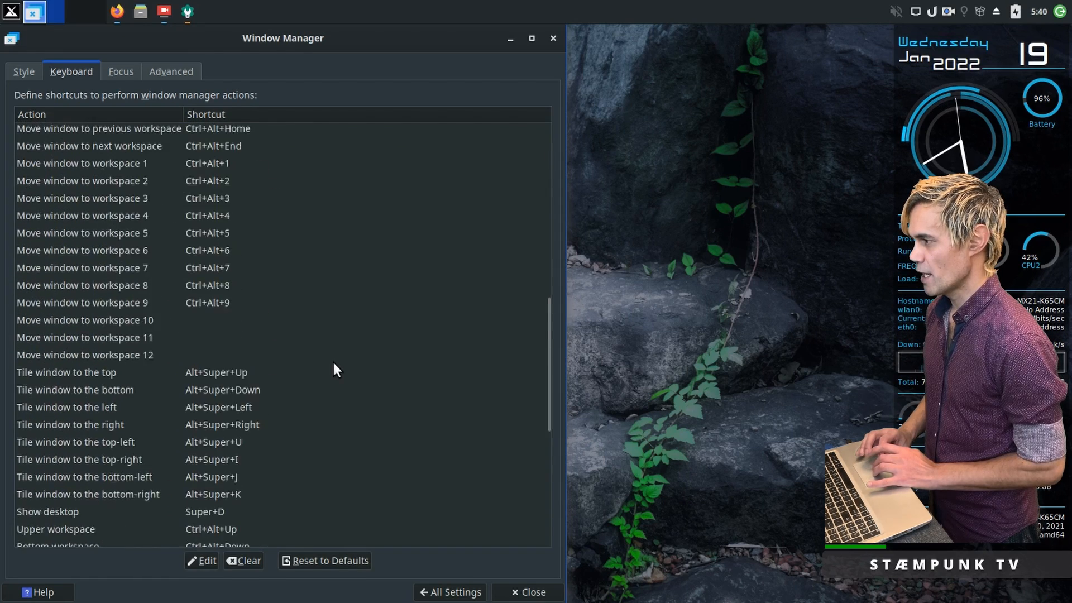
{"action": "scroll", "coordinate": [333, 363], "scroll_direction": "down", "scroll_amount": 2}
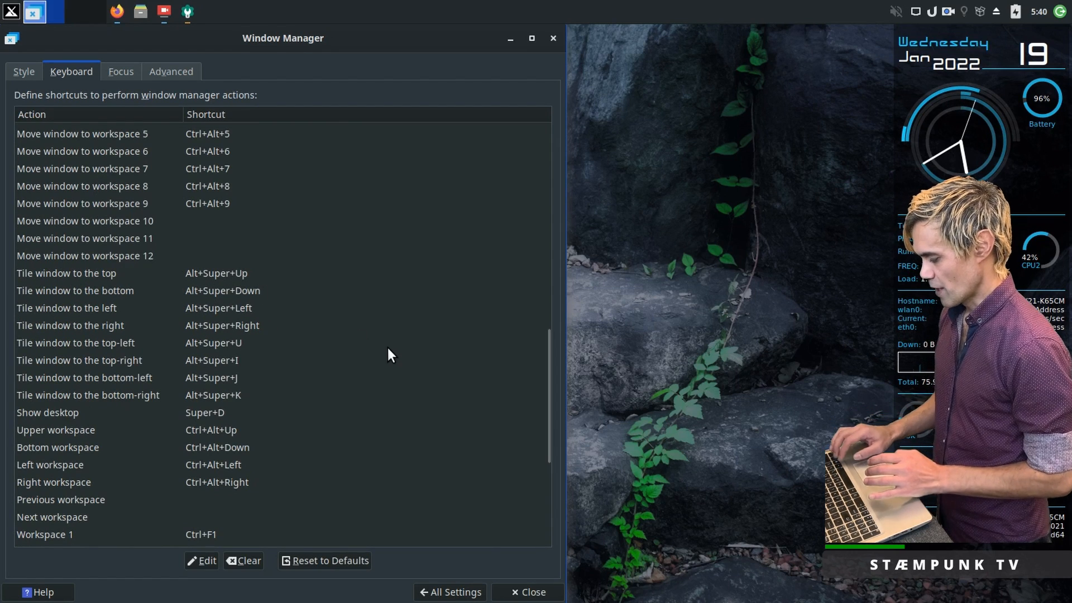
Test Alt+Super+U/J/K/I and Left/Right tiling, Alt+F10 and Super+D, then view Advanced.
{"action": "key", "text": "alt+super+u"}
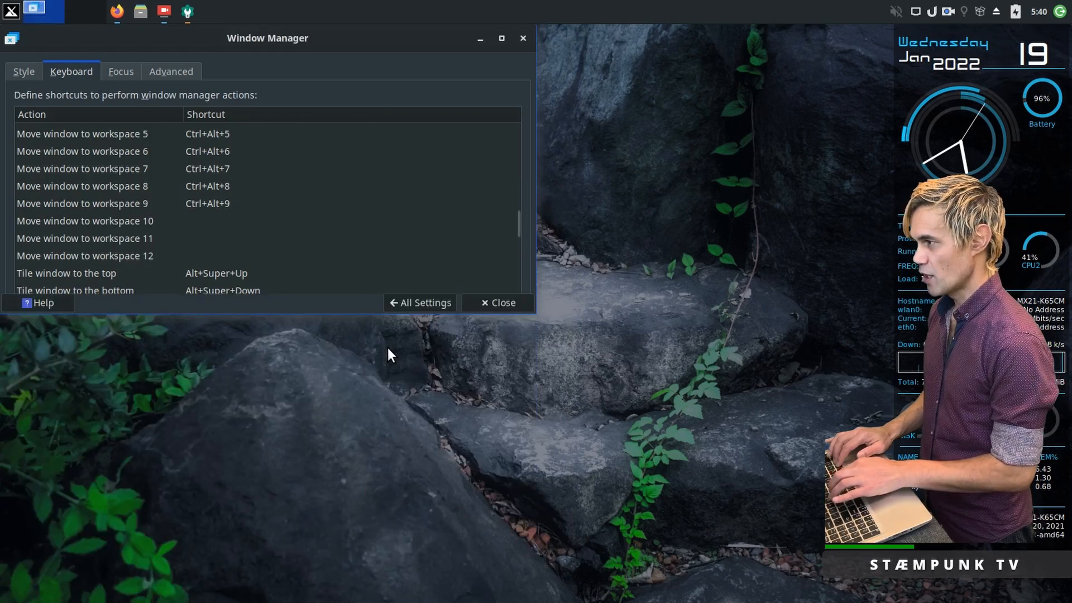
{"action": "key", "text": "alt+super+j"}
{"action": "key", "text": "alt+super+k"}
{"action": "key", "text": "alt+super+i"}
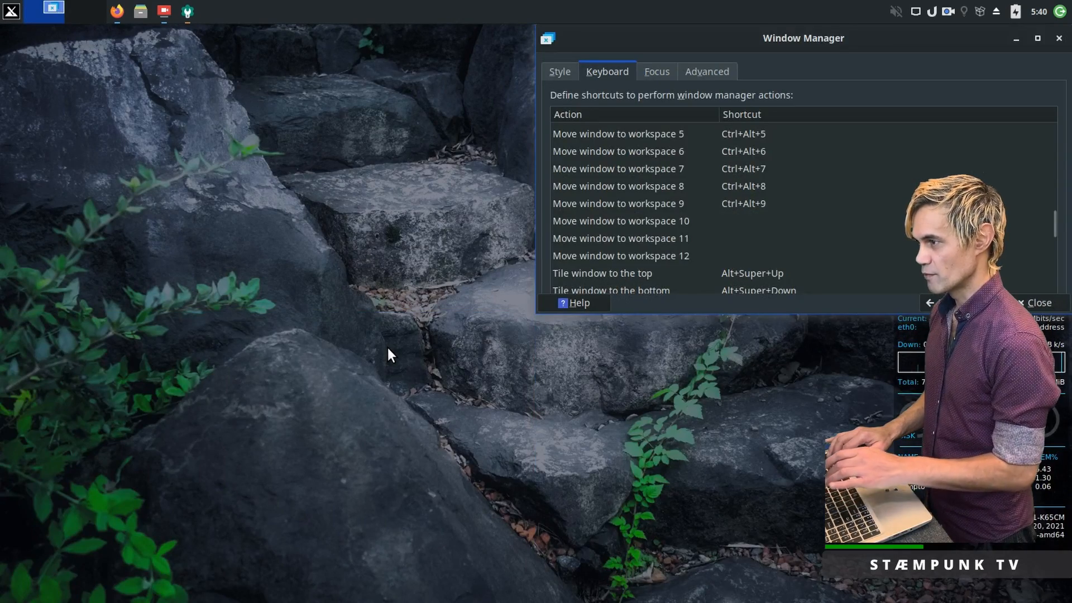
{"action": "key", "text": "alt+super+Right"}
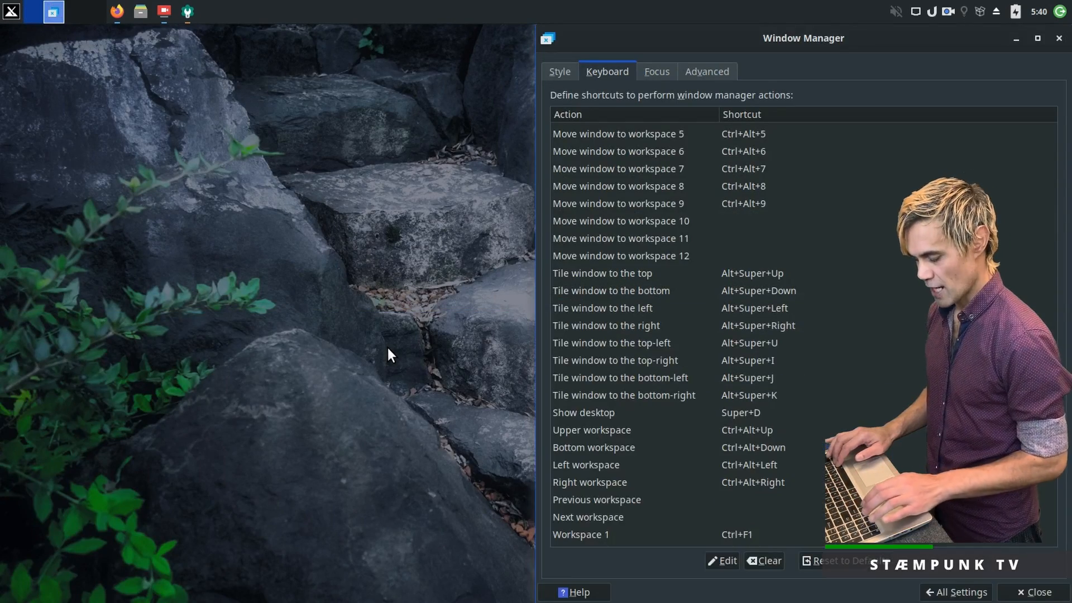
{"action": "key", "text": "alt+super+Left"}
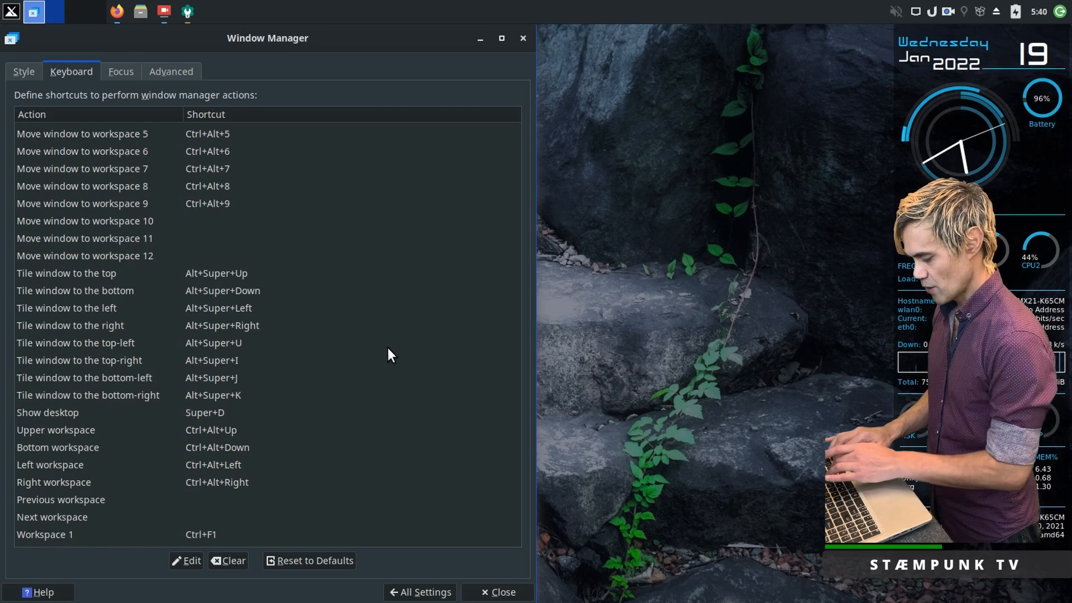
{"action": "key", "text": "alt+F10"}
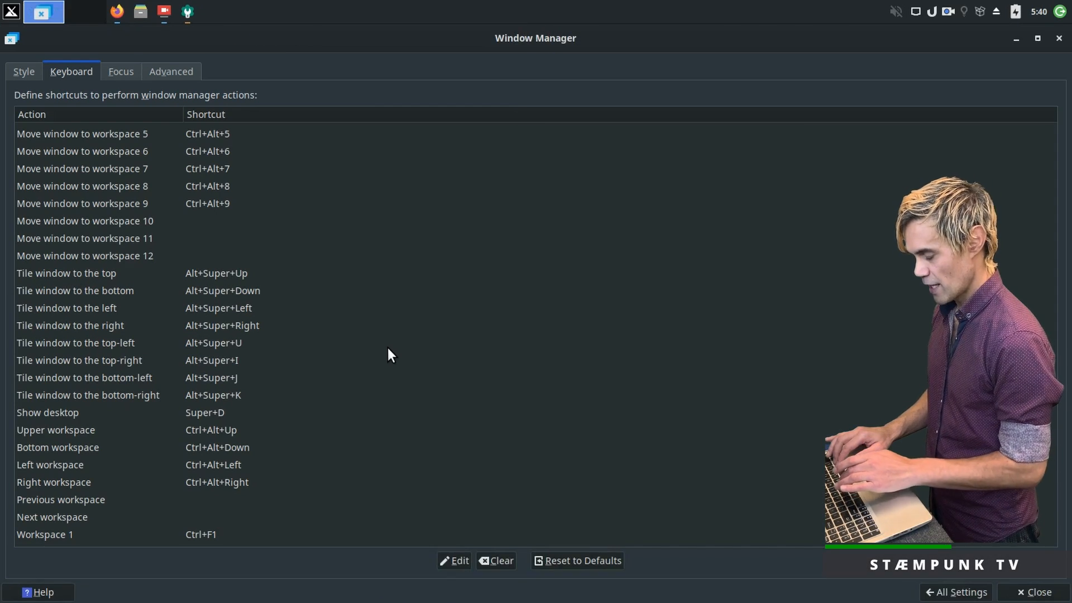
{"action": "key", "text": "super+d"}
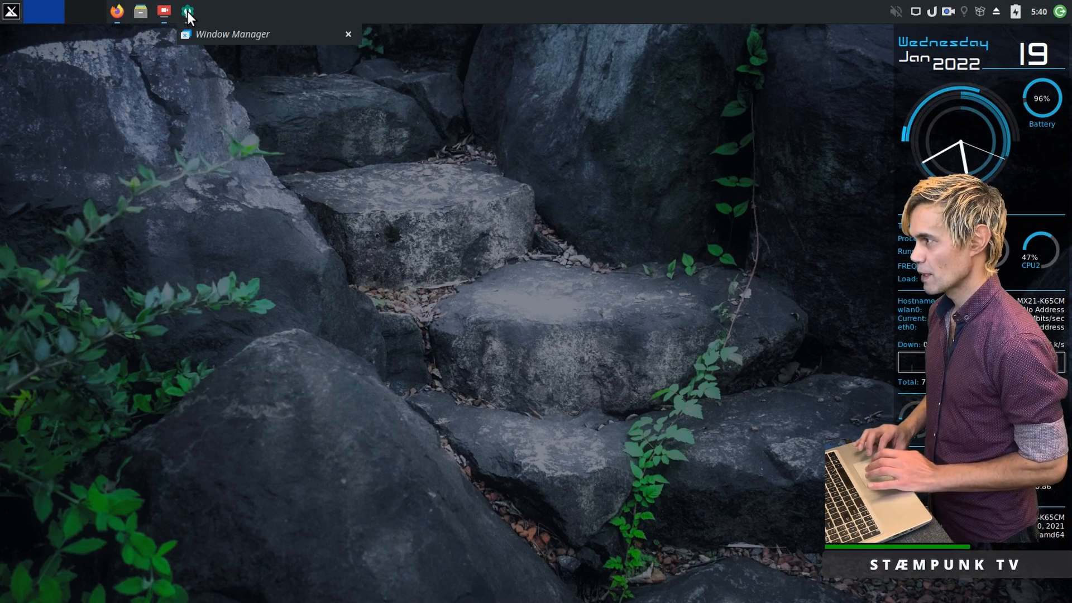
{"action": "key", "text": "super+d"}
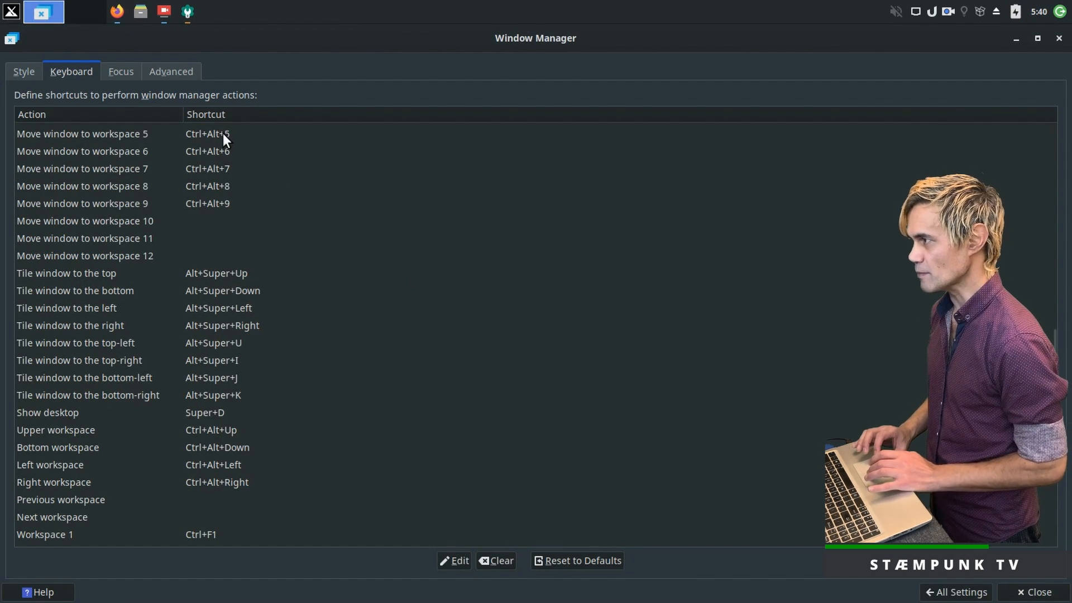
{"action": "left_click", "coordinate": [171, 73]}
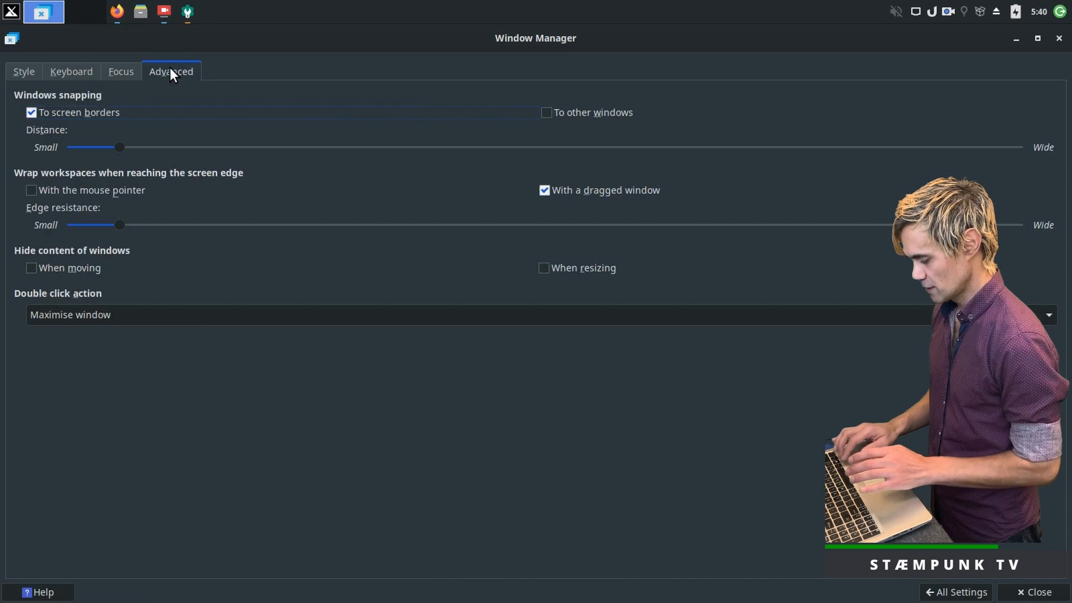
Tile the Window Manager window to the left half and return to All Settings.
{"action": "key", "text": "super+Left"}
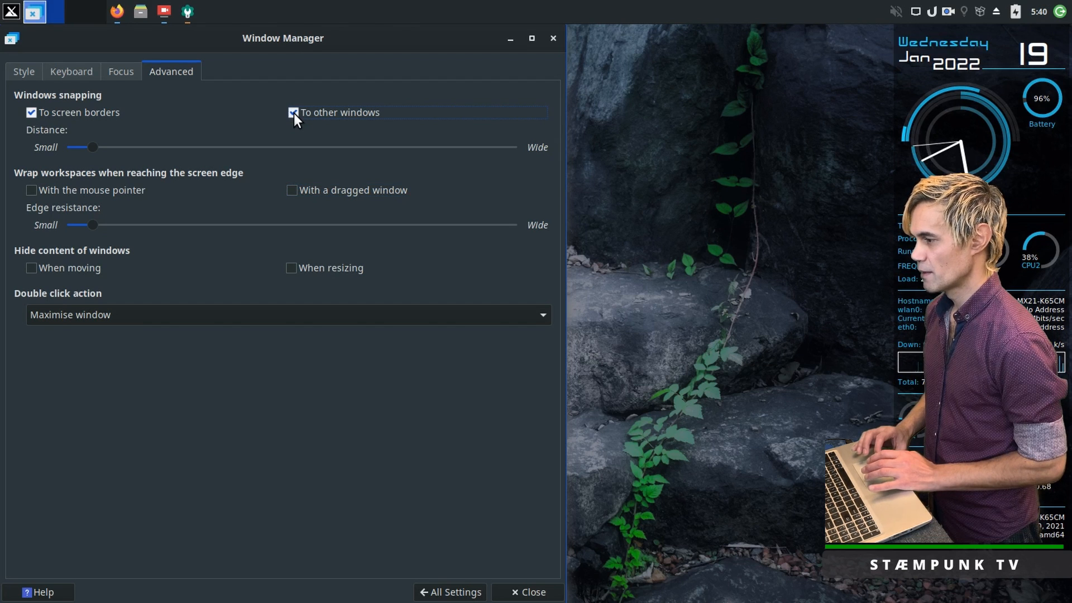
{"action": "left_click", "coordinate": [447, 593]}
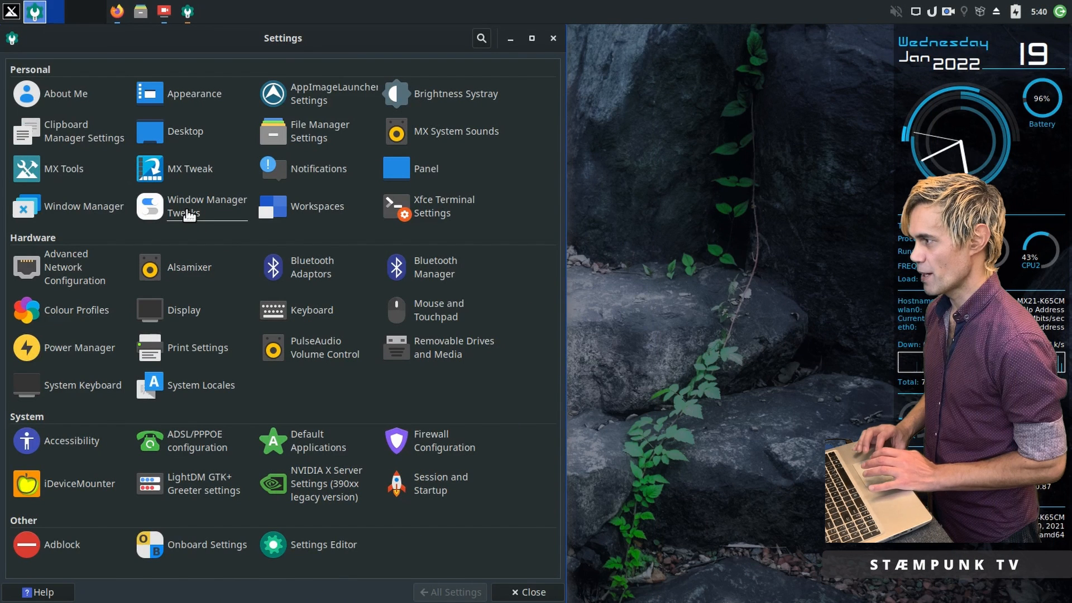
In Window Manager Tweaks, enable cycling through windows on all workspaces and test with Alt+Tab.
{"action": "left_click", "coordinate": [186, 209]}
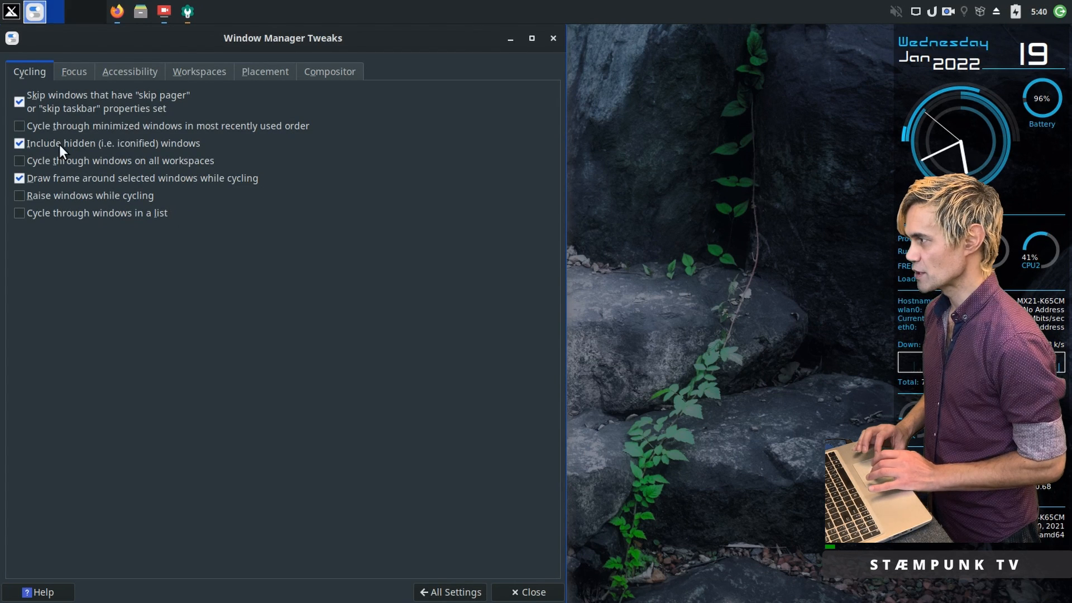
{"action": "left_click", "coordinate": [19, 160]}
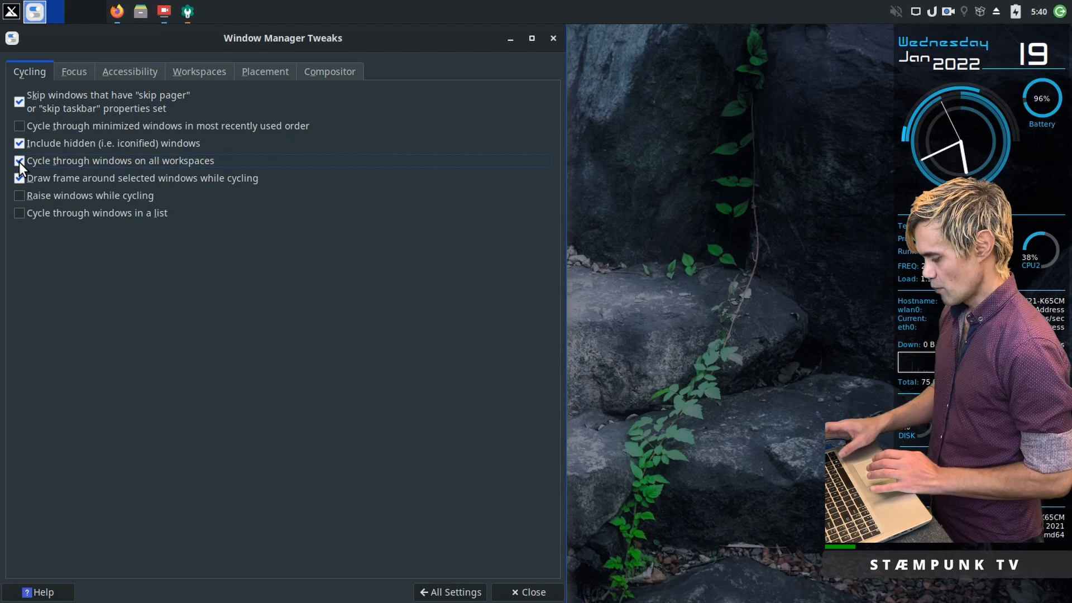
{"action": "key", "text": "alt+Tab"}
{"action": "key", "text": "alt+Tab"}
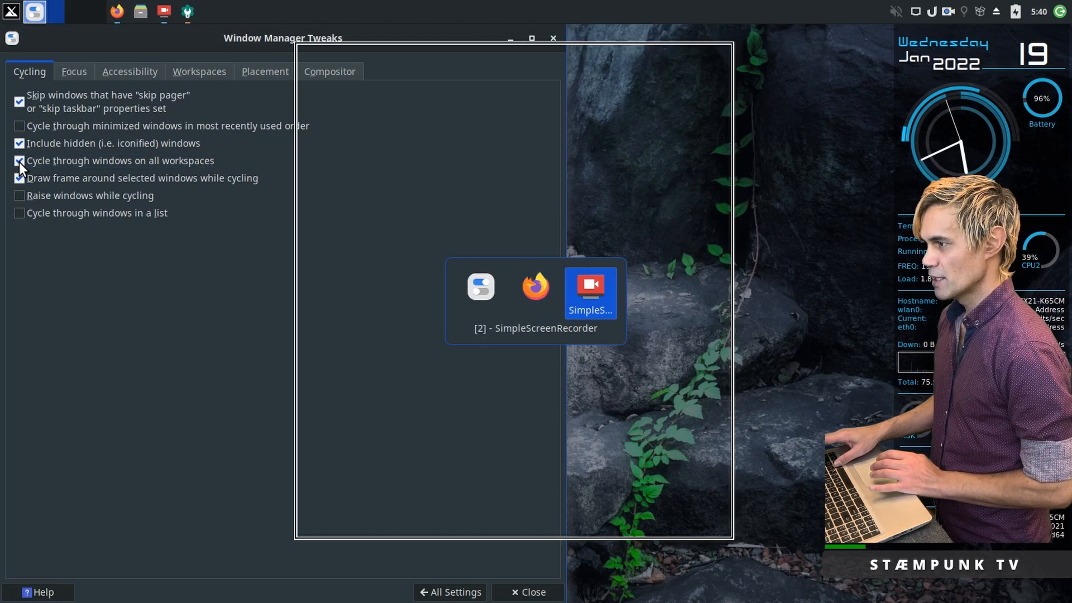
{"action": "key", "text": "alt+Tab"}
{"action": "key", "text": "alt+Tab"}
{"action": "key", "text": "alt+Tab"}
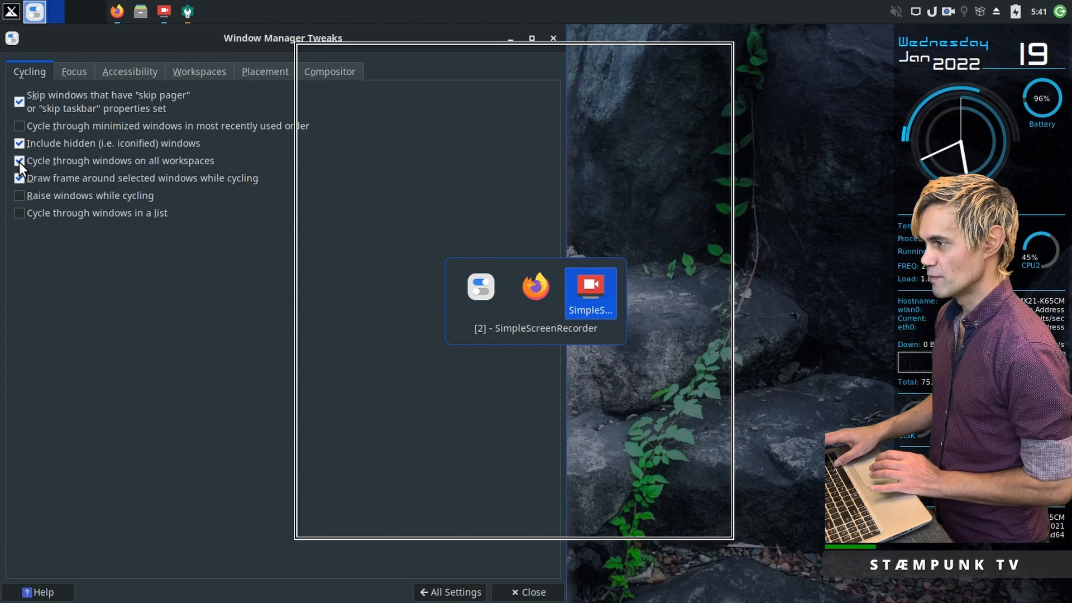
{"action": "key", "text": "alt+Tab"}
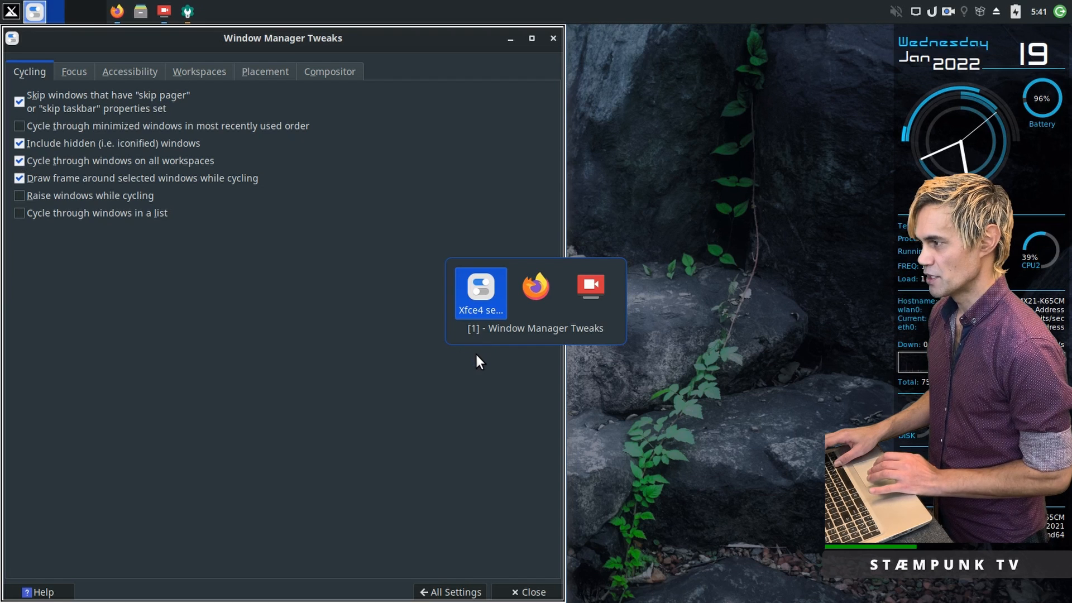
{"action": "key", "text": "Tab"}
{"action": "key", "text": "Tab"}
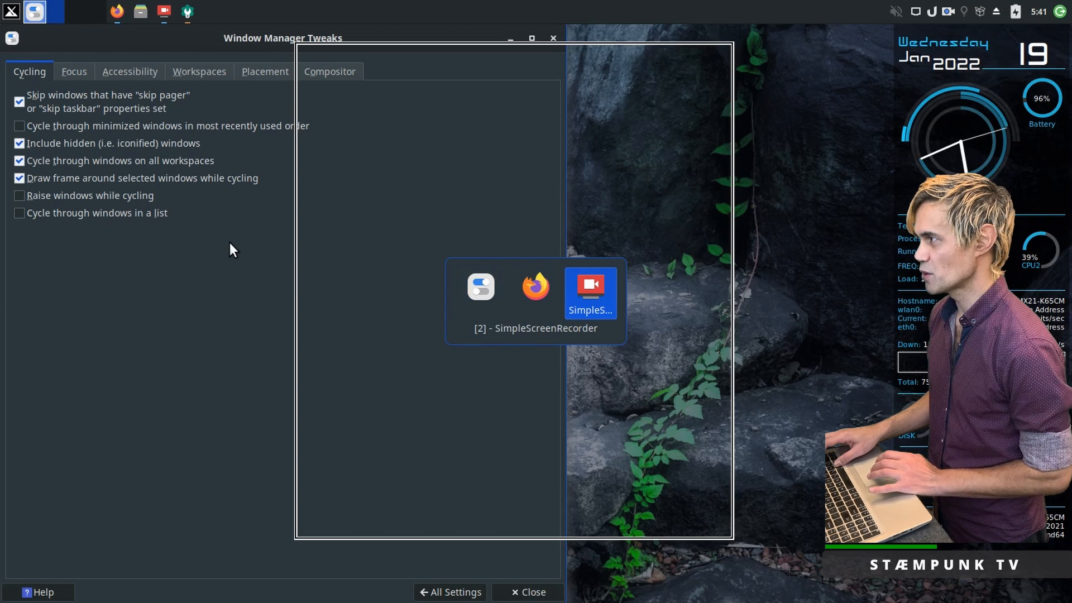
{"action": "key", "text": "Tab"}
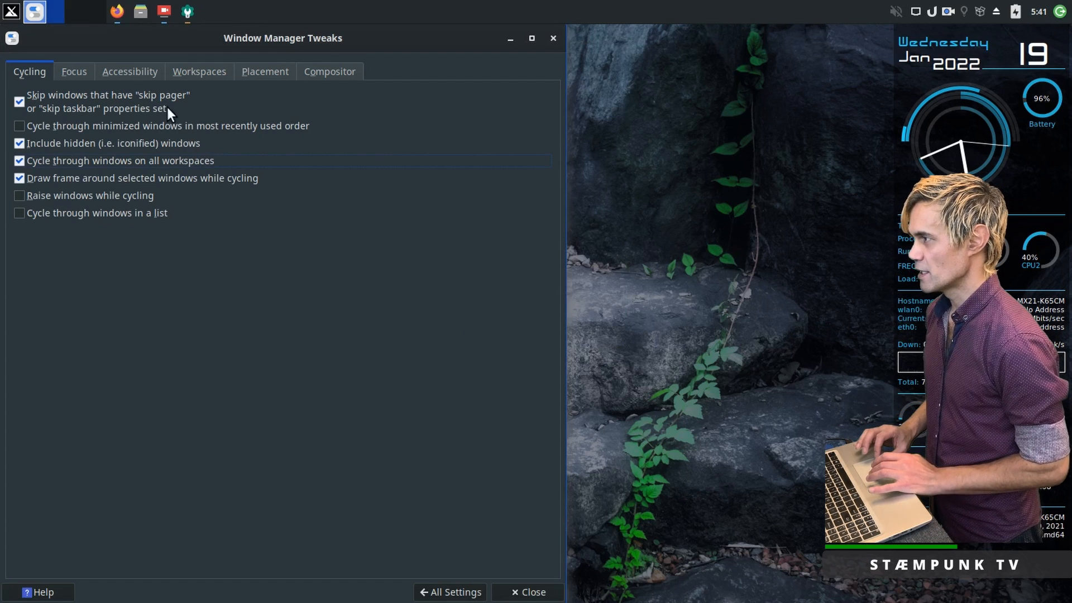
Look over the Accessibility and Workspaces tabs, then close Window Manager Tweaks.
{"action": "left_click", "coordinate": [129, 71]}
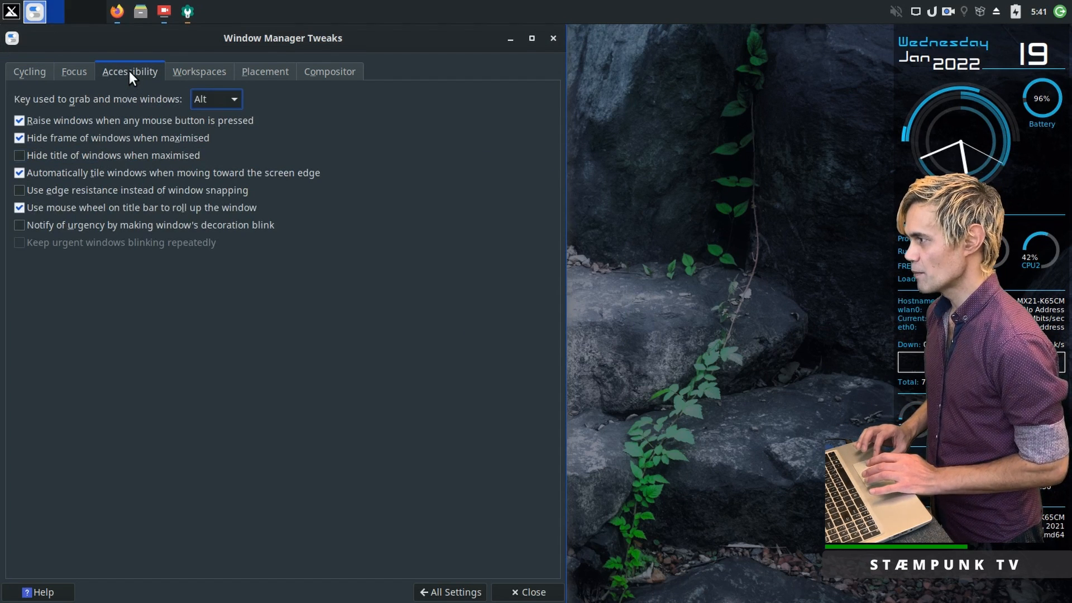
{"action": "left_click", "coordinate": [18, 209]}
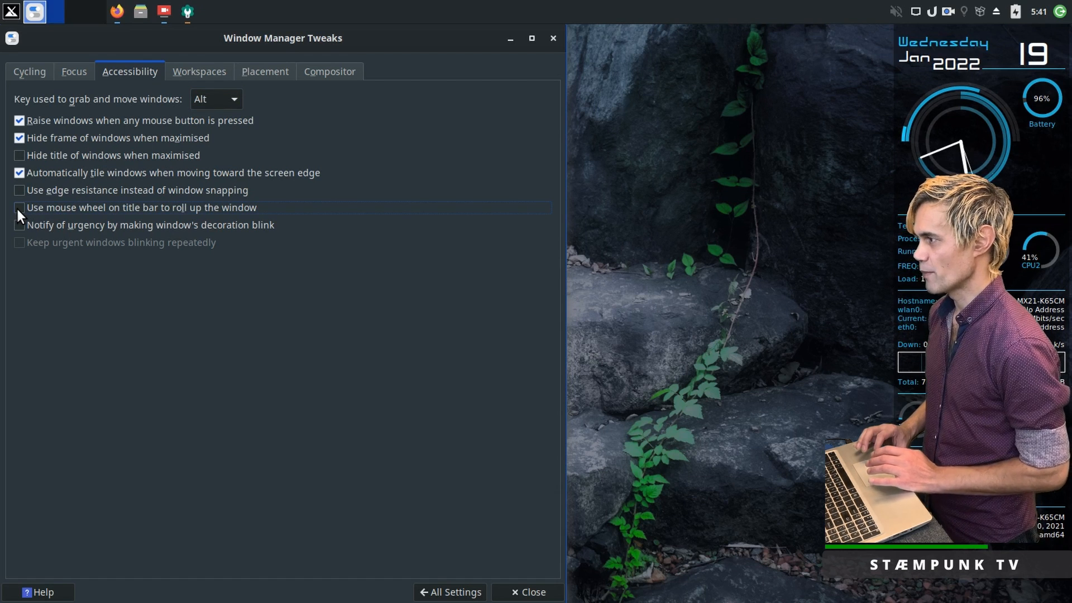
{"action": "left_click", "coordinate": [205, 71]}
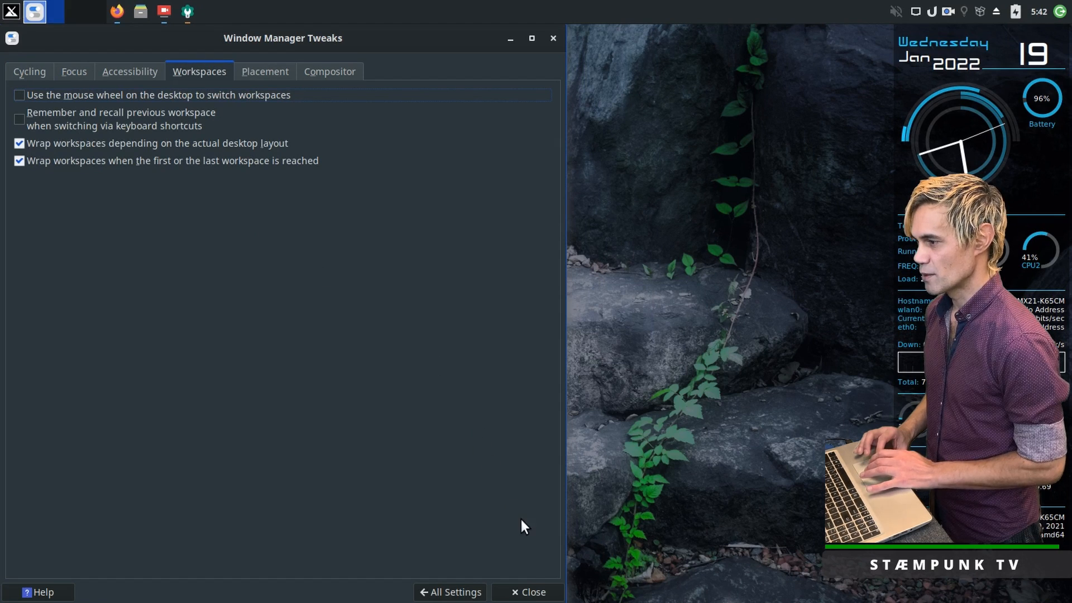
{"action": "left_click", "coordinate": [526, 586]}
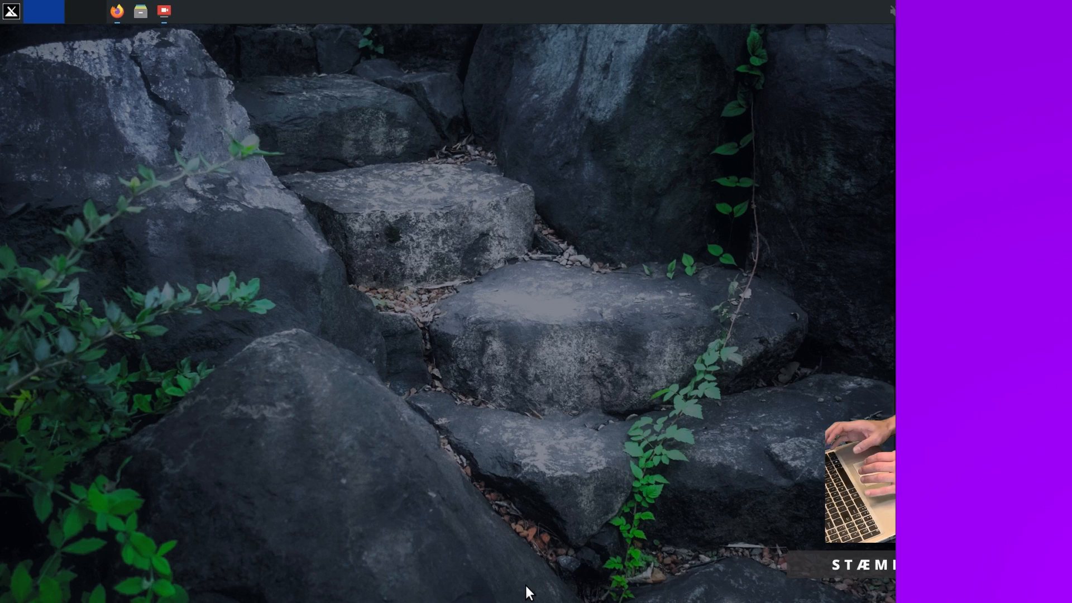
Open a terminal's Preferences and keep the Appearance background as a solid colour.
{"action": "key", "text": "ctrl+alt+t"}
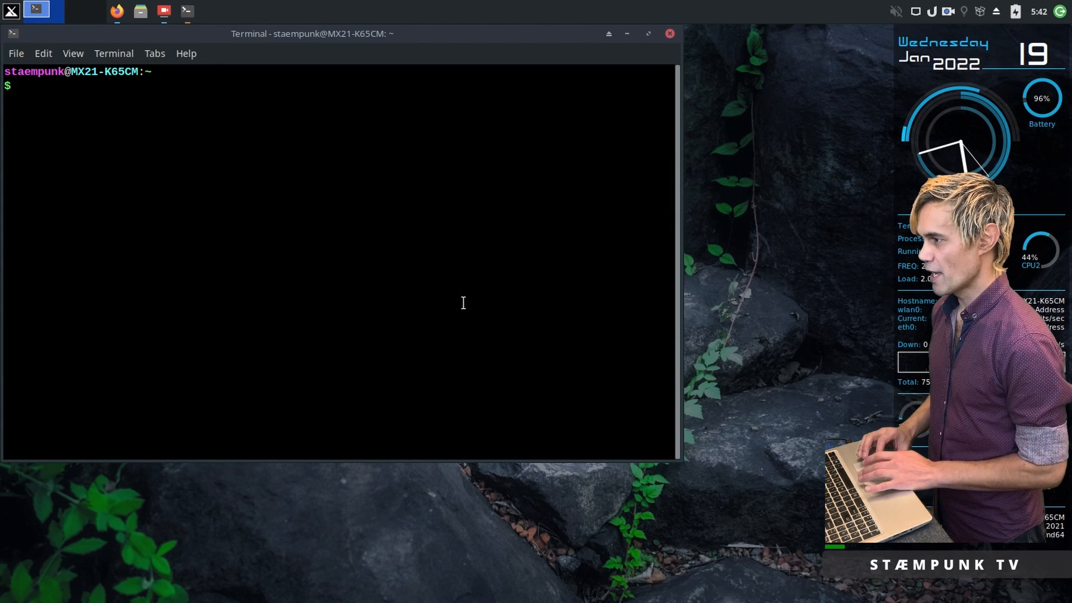
{"action": "right_click", "coordinate": [380, 219]}
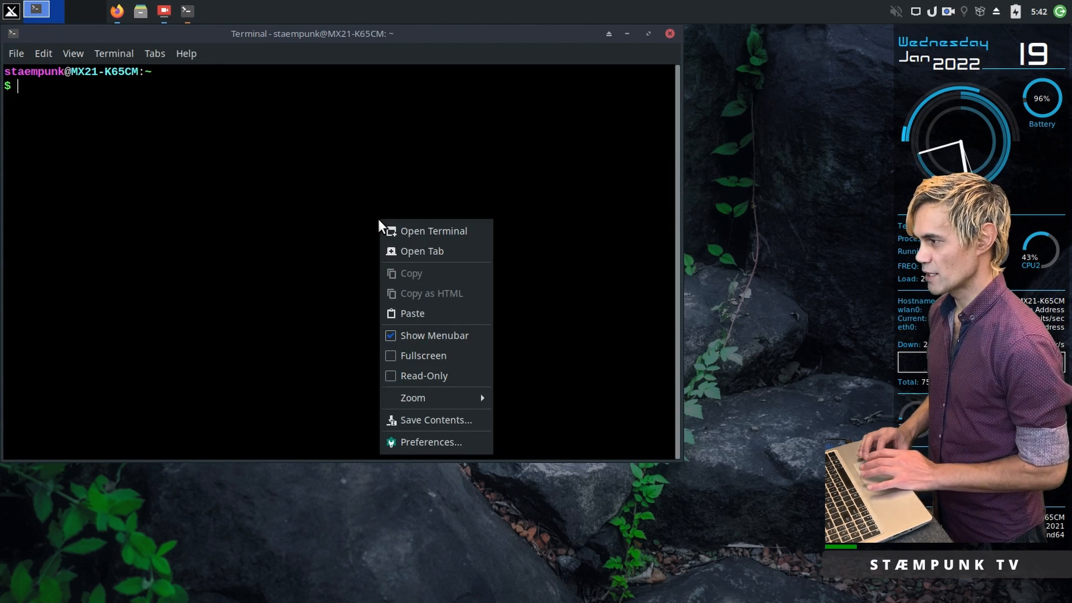
{"action": "left_click", "coordinate": [441, 443]}
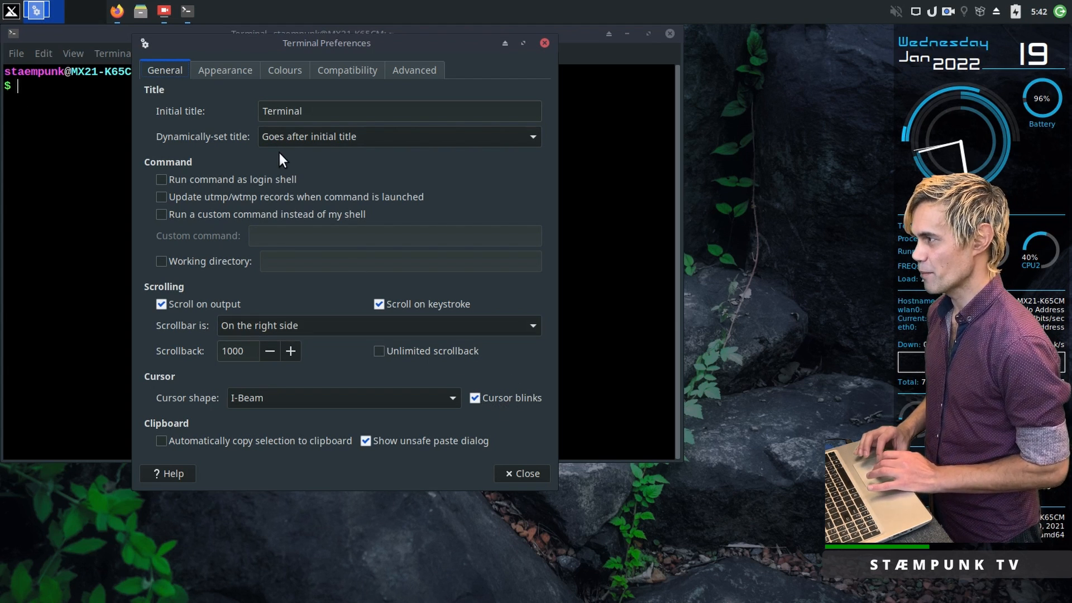
{"action": "left_click", "coordinate": [229, 72]}
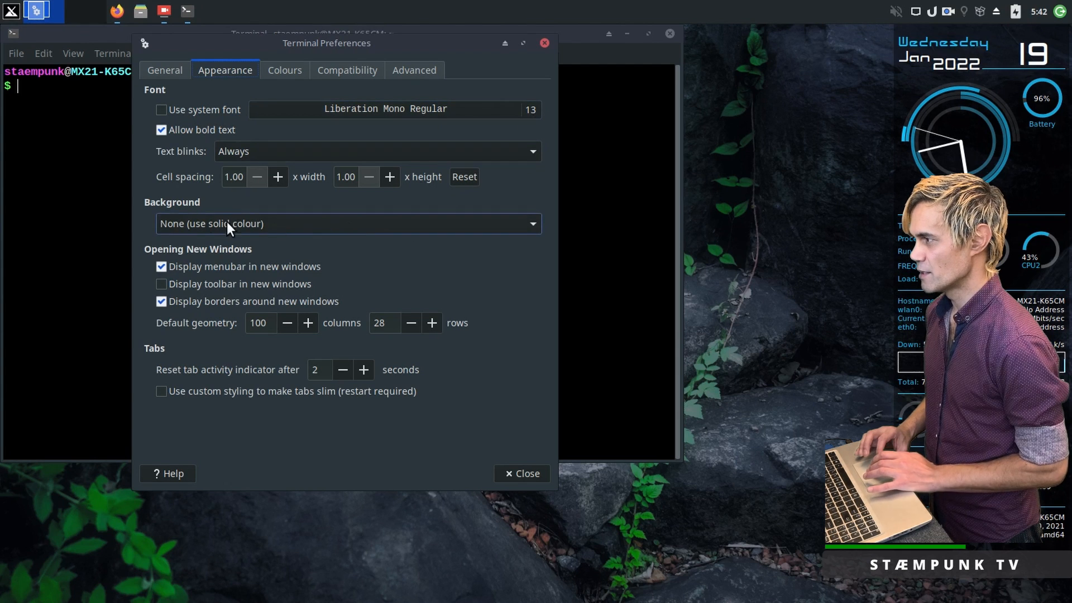
{"action": "left_click", "coordinate": [310, 222]}
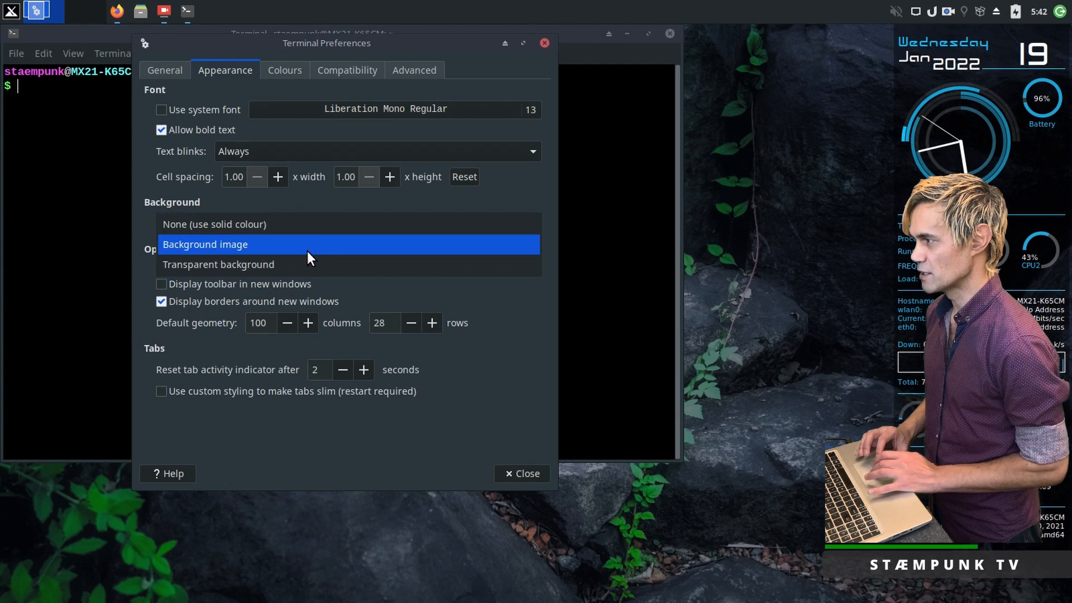
{"action": "left_click", "coordinate": [305, 224]}
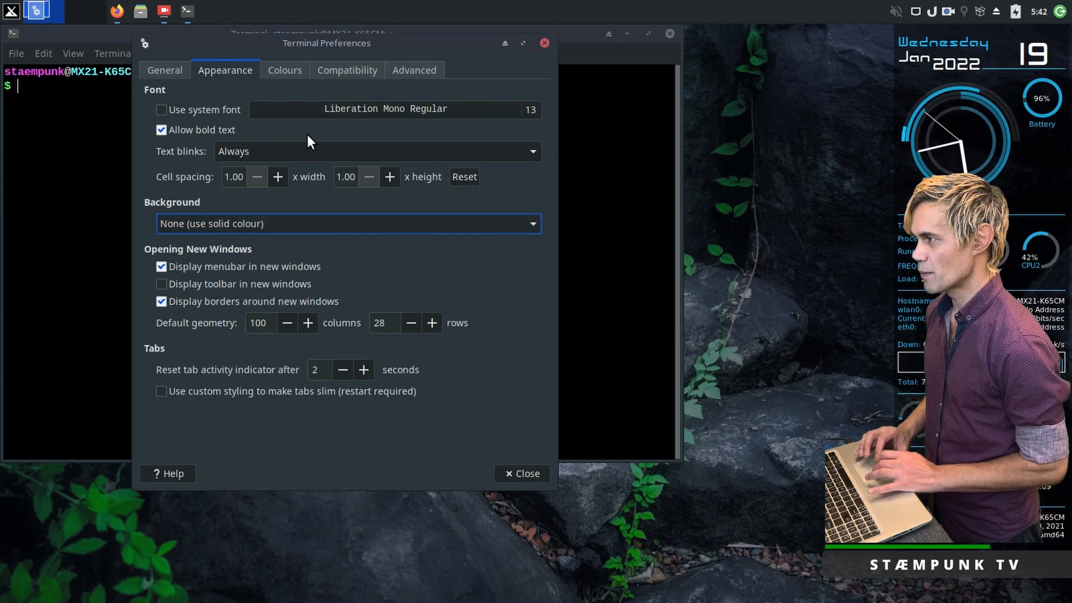
Set the terminal background colour to the dark purple-grey swatch and close Preferences.
{"action": "left_click", "coordinate": [287, 71]}
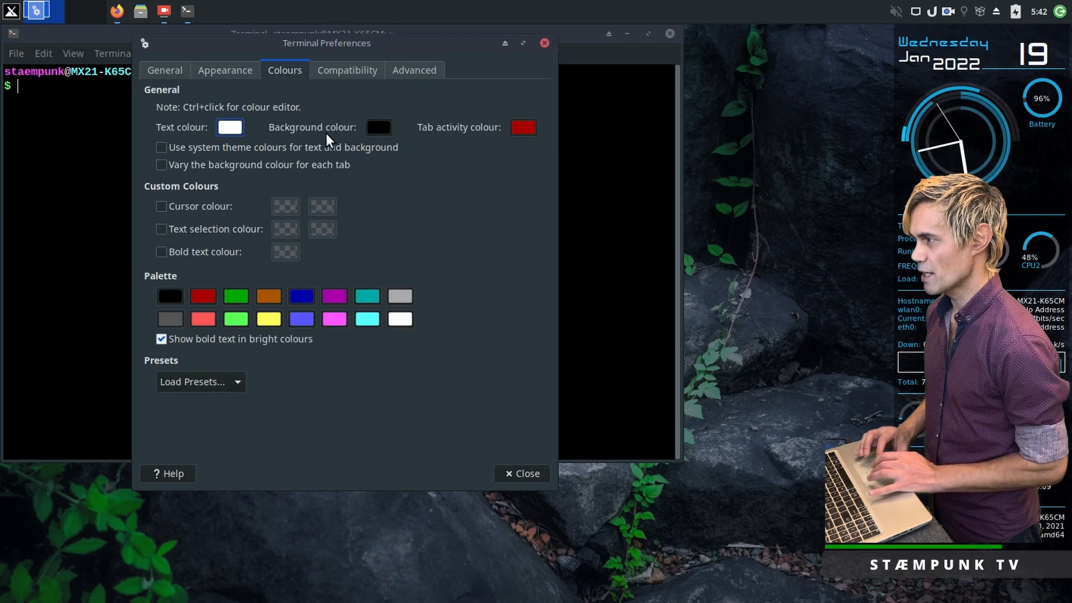
{"action": "left_click", "coordinate": [378, 128]}
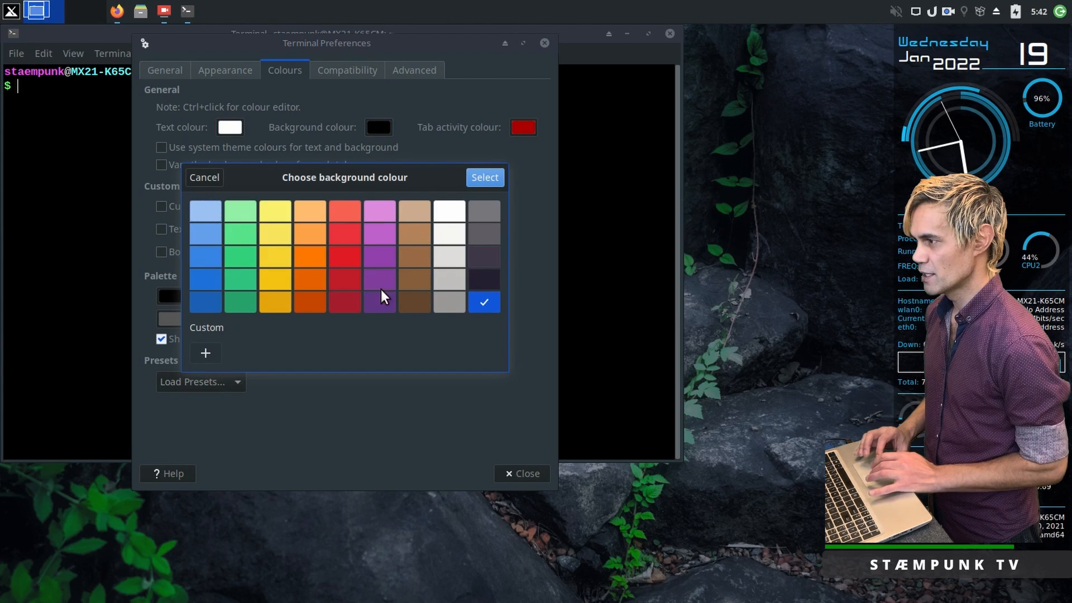
{"action": "left_click", "coordinate": [485, 281]}
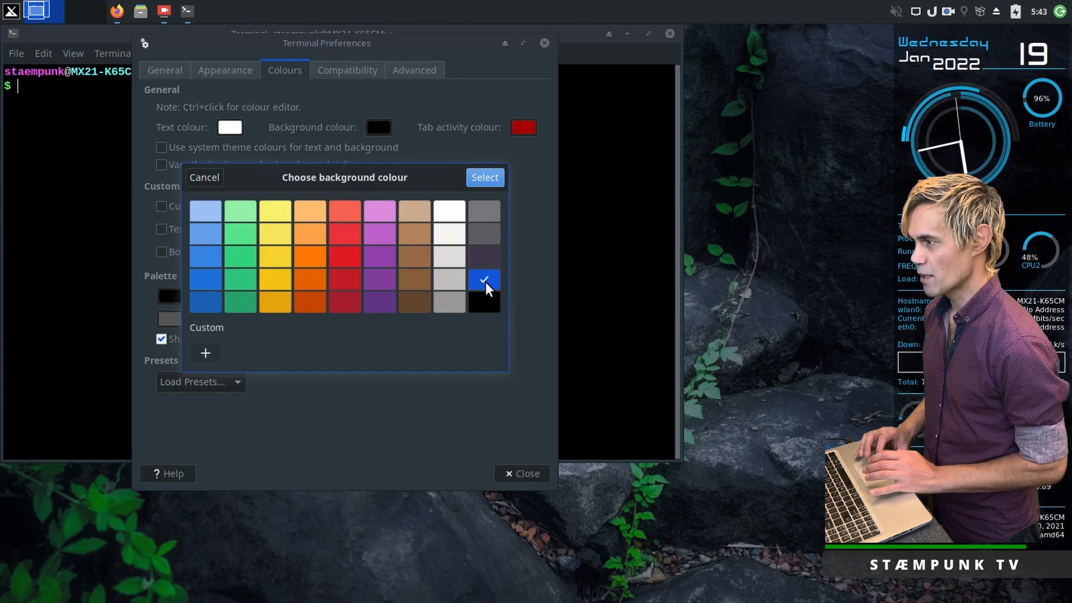
{"action": "left_click", "coordinate": [489, 175]}
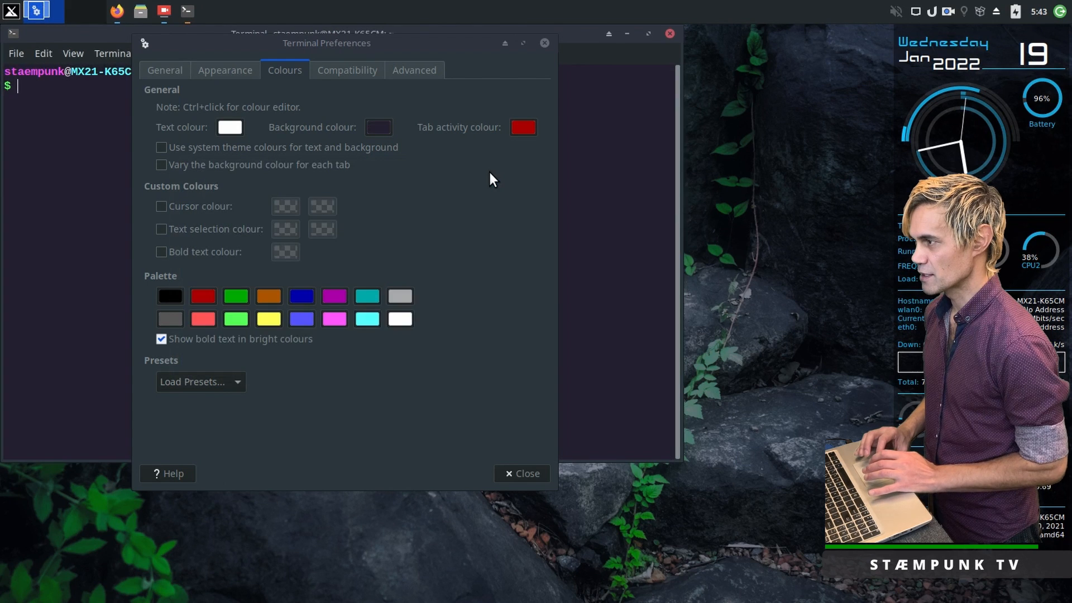
{"action": "left_click", "coordinate": [525, 473]}
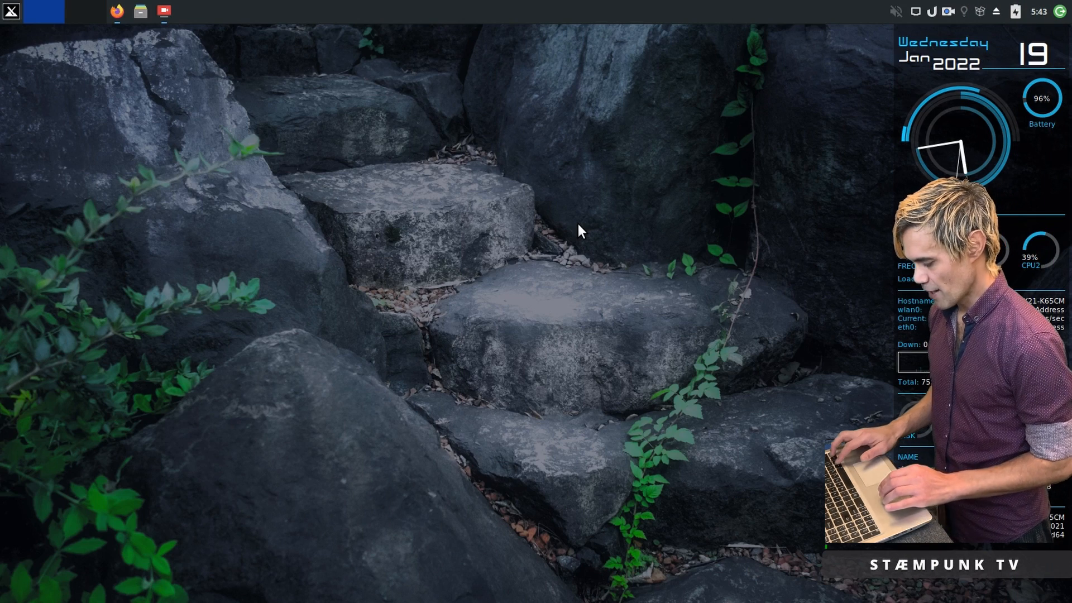
Flip between workspaces 1 and 2 to preview the sunset wallpaper, ending on workspace 1.
{"action": "key", "text": "ctrl+alt+Right"}
{"action": "key", "text": "ctrl+alt+Left"}
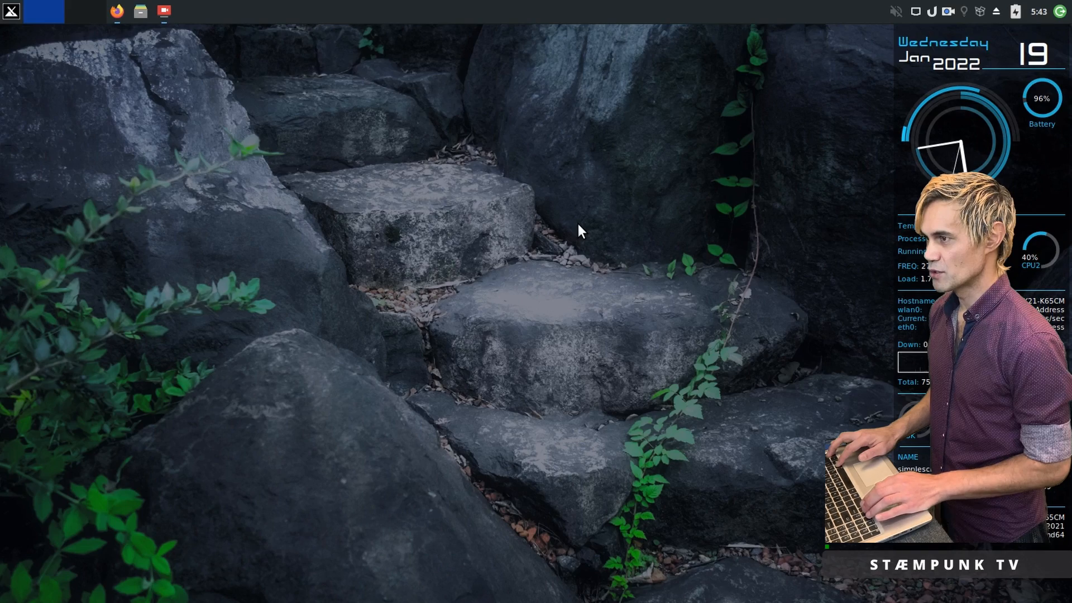
{"action": "key", "text": "ctrl+alt+Right"}
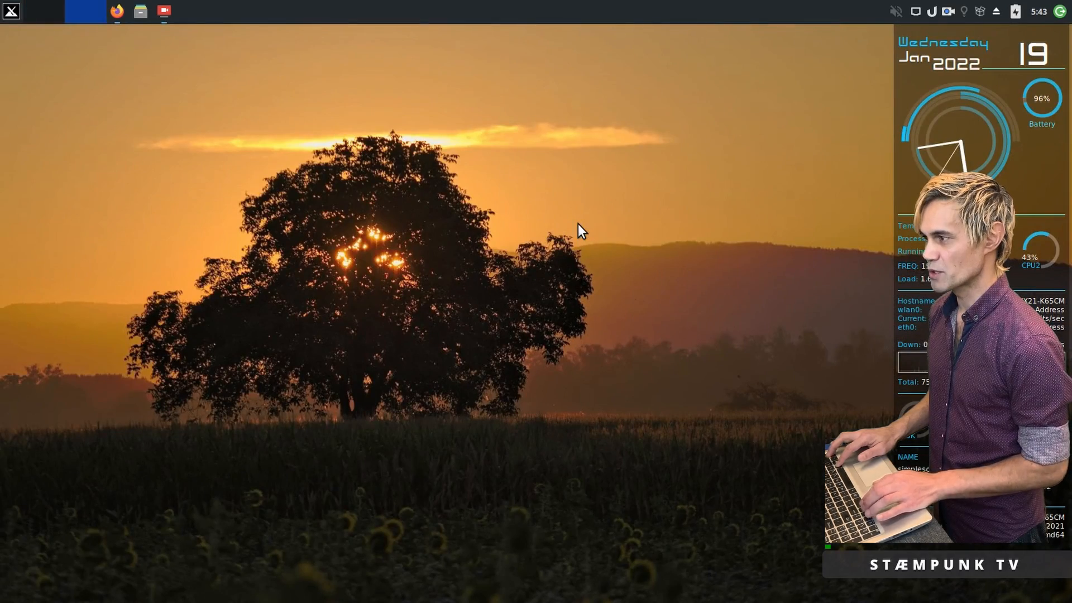
{"action": "key", "text": "ctrl+alt+Left"}
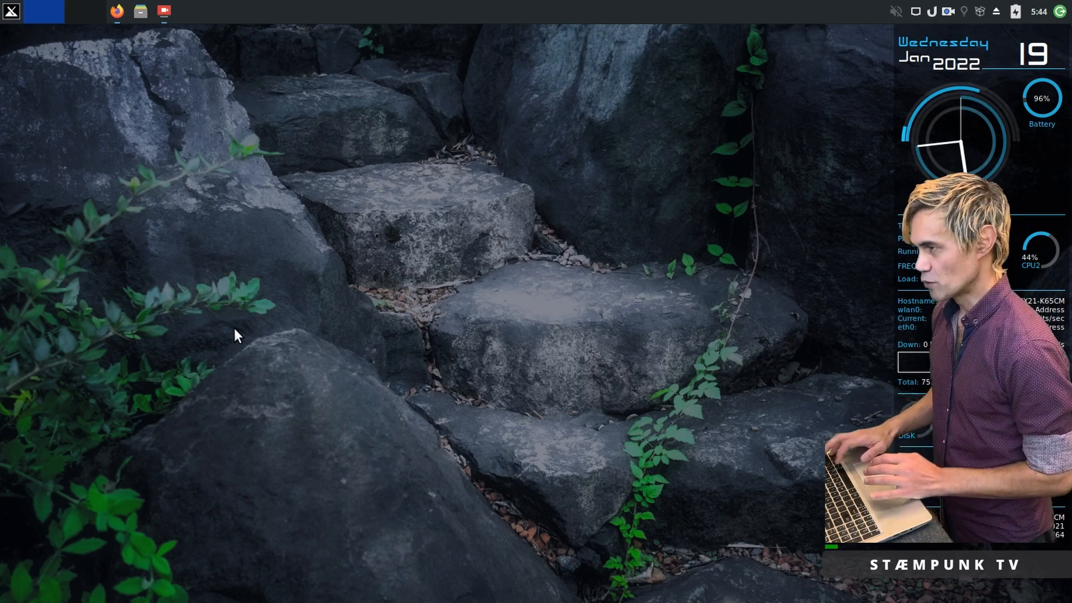
{"action": "key", "text": "ctrl+space"}
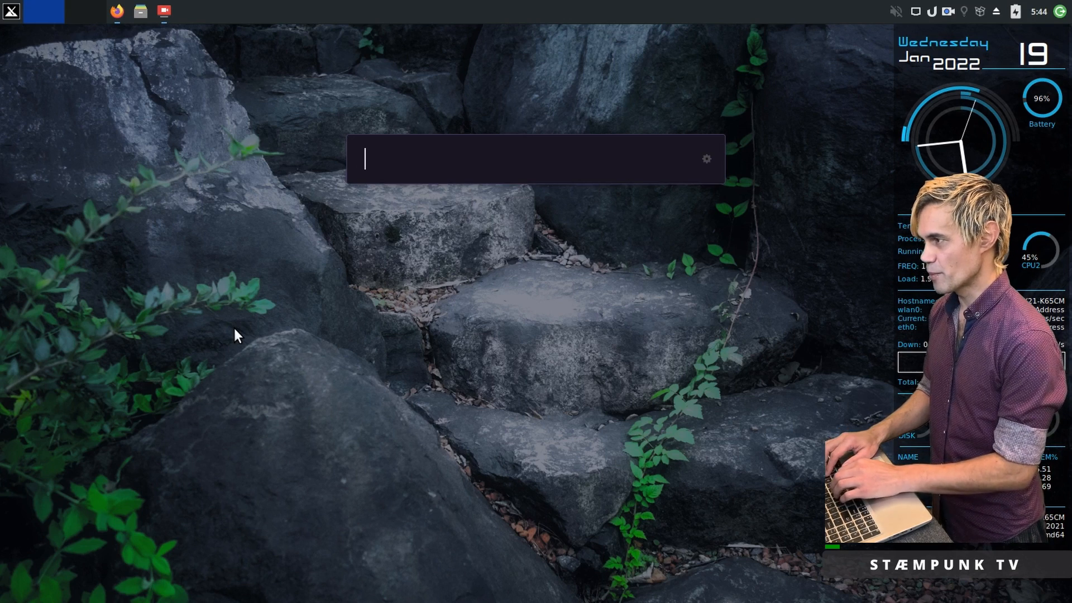
Run Ulauncher's 'fp' Freepik shortcut with the query 'neon lights'.
{"action": "type", "text": "fp"}
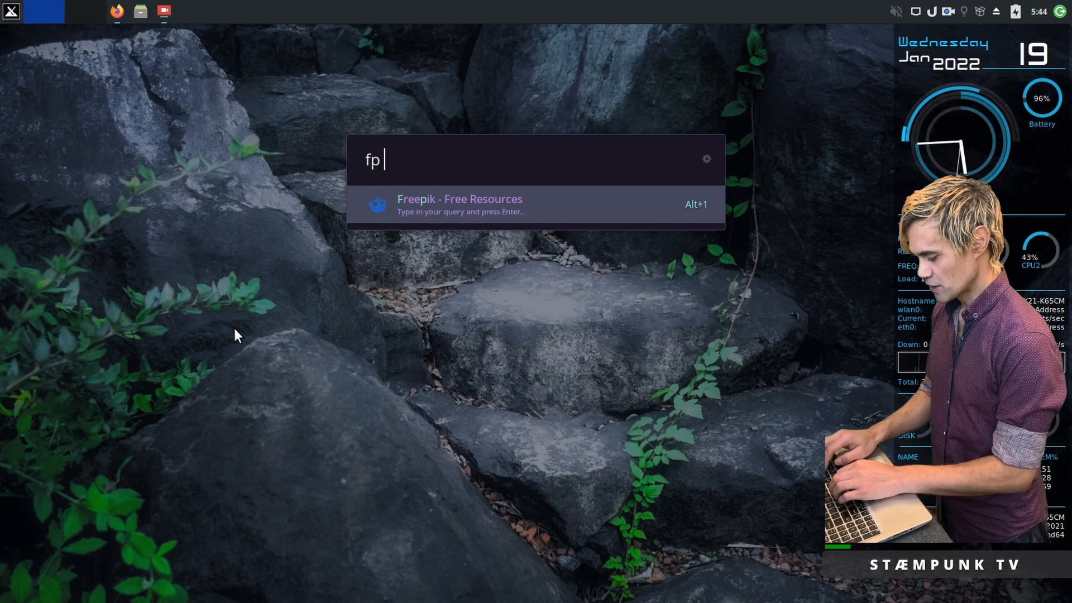
{"action": "type", "text": "neon lights"}
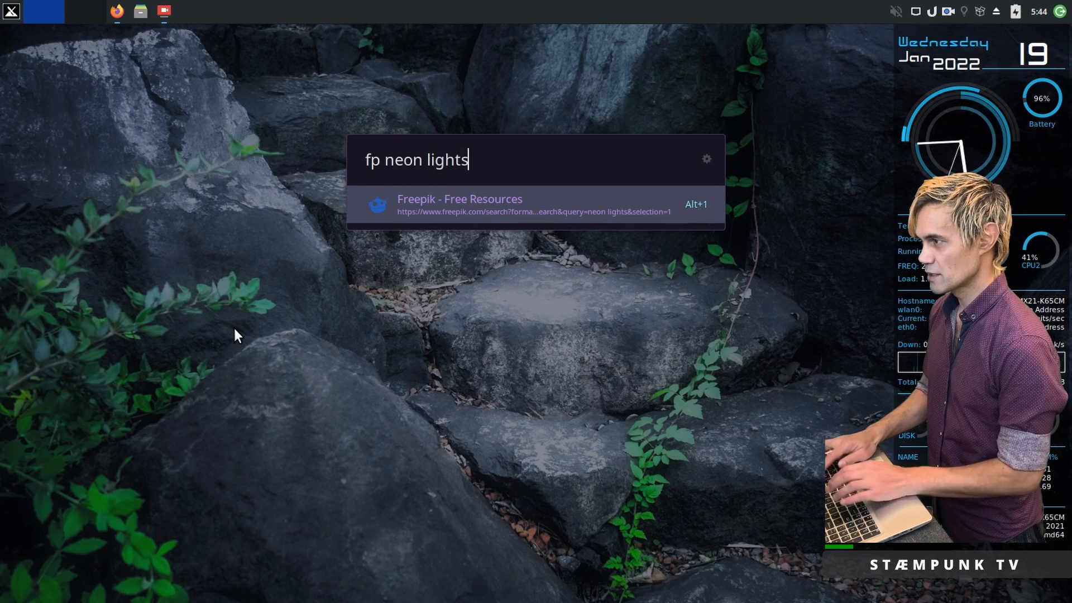
{"action": "key", "text": "Return"}
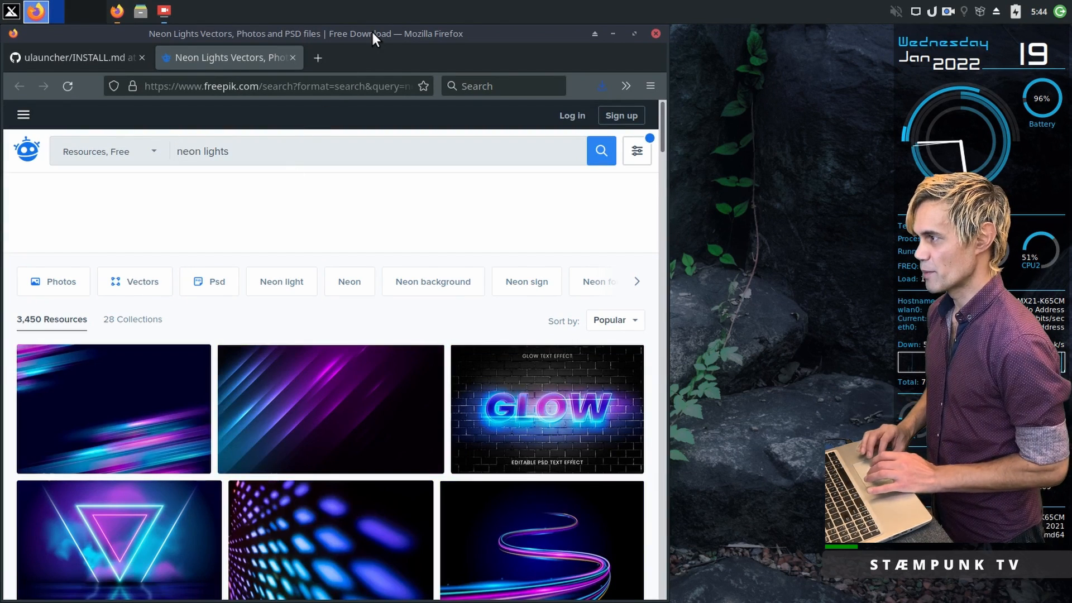
Open the Neon lights background vector in a new tab and view the Shiny lights vector page.
{"action": "double_click", "coordinate": [373, 33]}
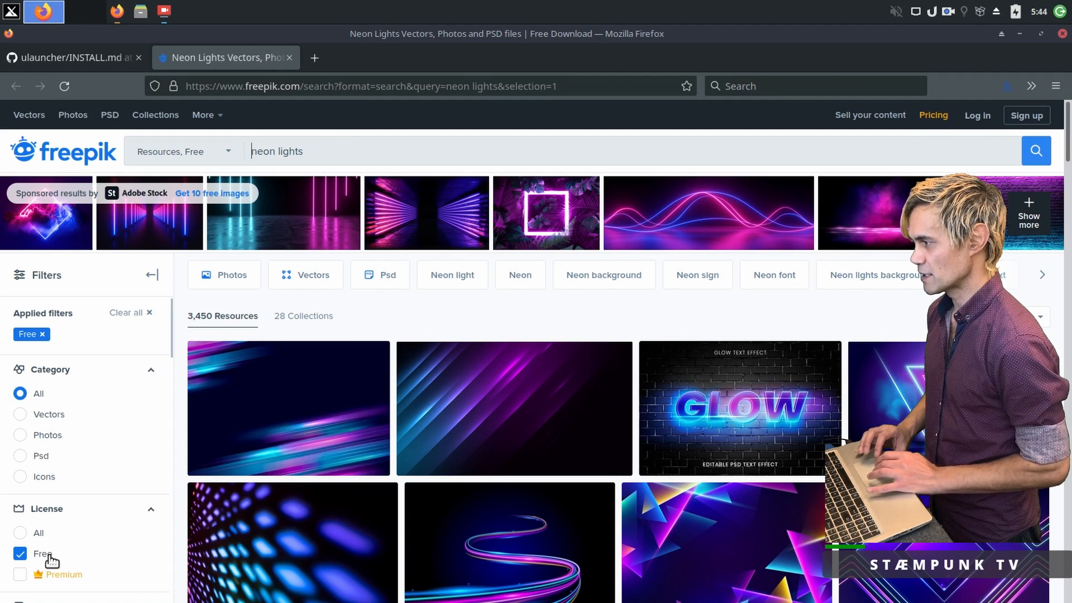
{"action": "double_click", "coordinate": [672, 36]}
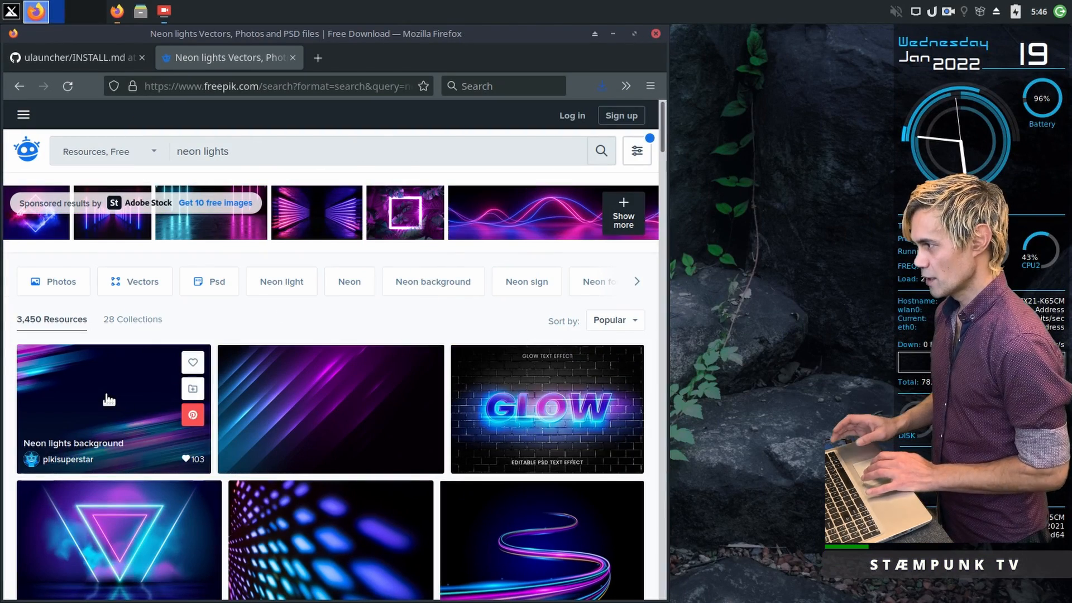
{"action": "left_click", "coordinate": [106, 391]}
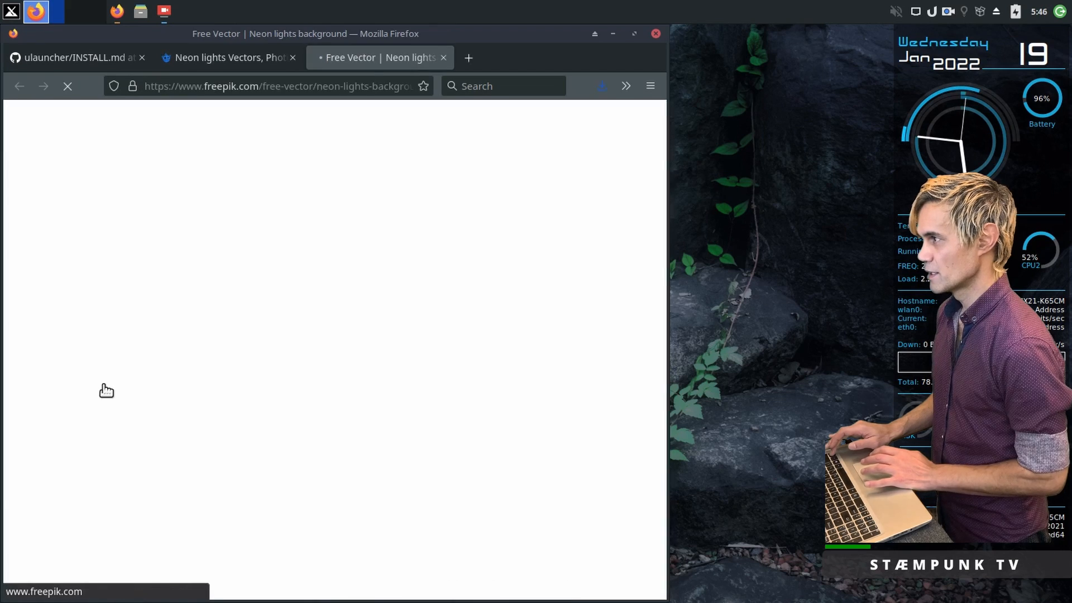
{"action": "left_click", "coordinate": [210, 53]}
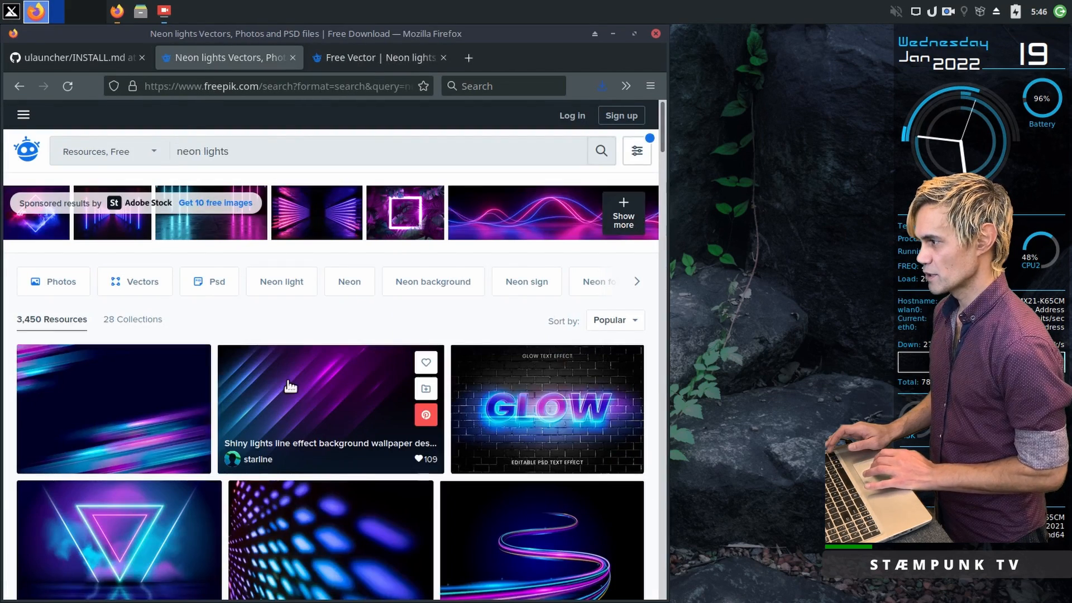
{"action": "left_click", "coordinate": [314, 398]}
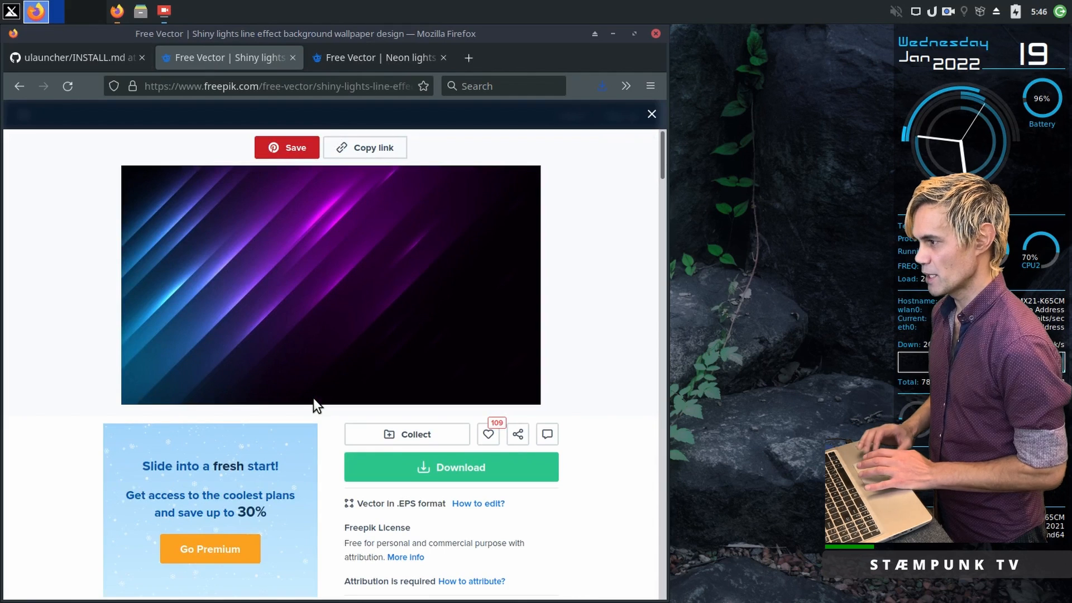
{"action": "scroll", "coordinate": [605, 394], "scroll_direction": "down", "scroll_amount": 5}
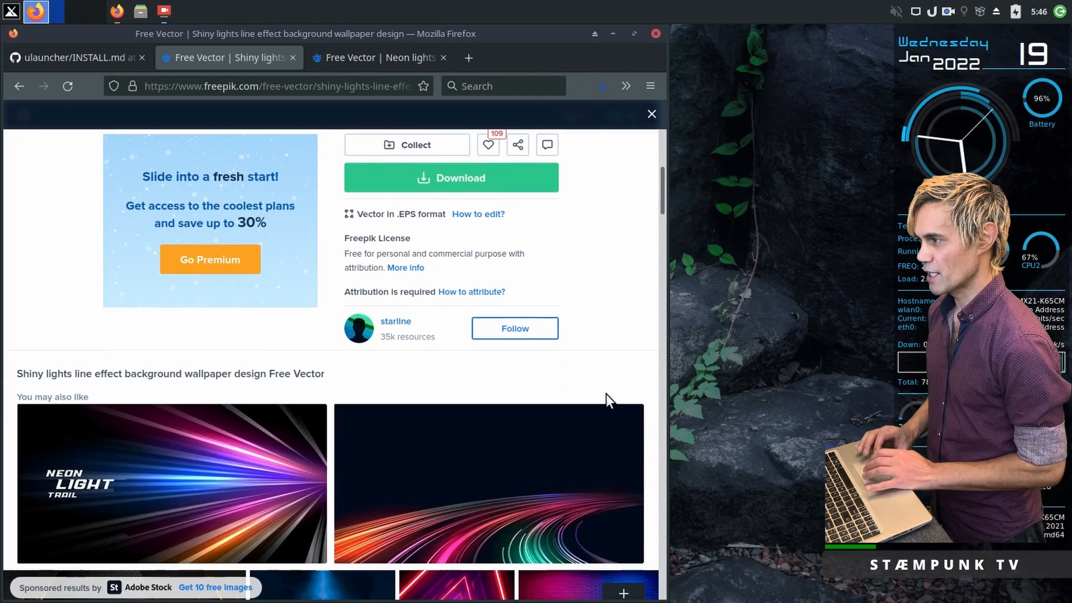
{"action": "scroll", "coordinate": [436, 328], "scroll_direction": "up", "scroll_amount": 5}
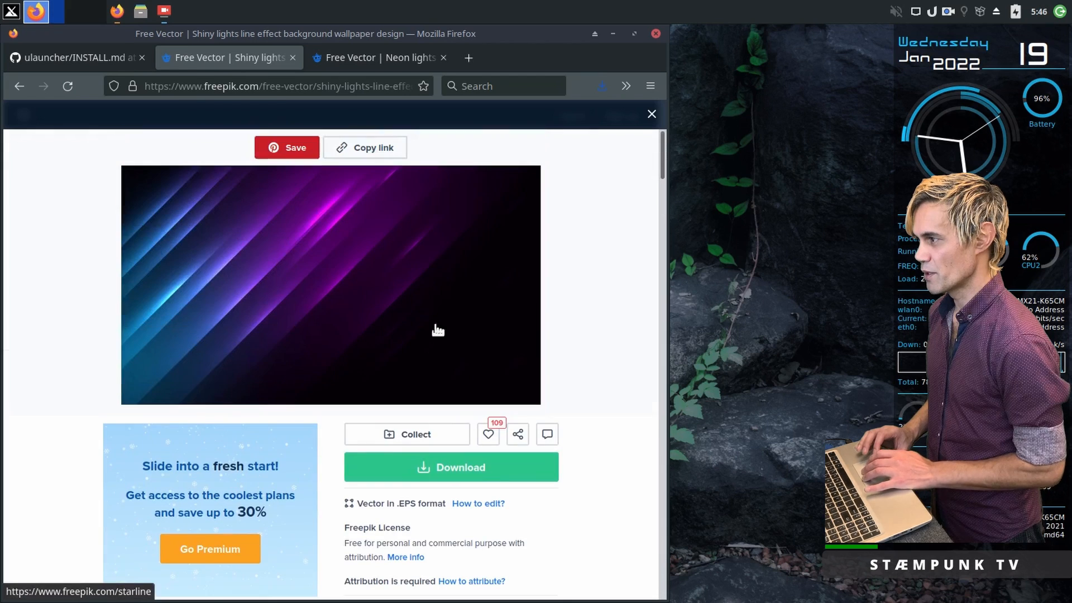
On the Neon lights background page, choose Download and take the free download with attribution.
{"action": "left_click", "coordinate": [374, 57]}
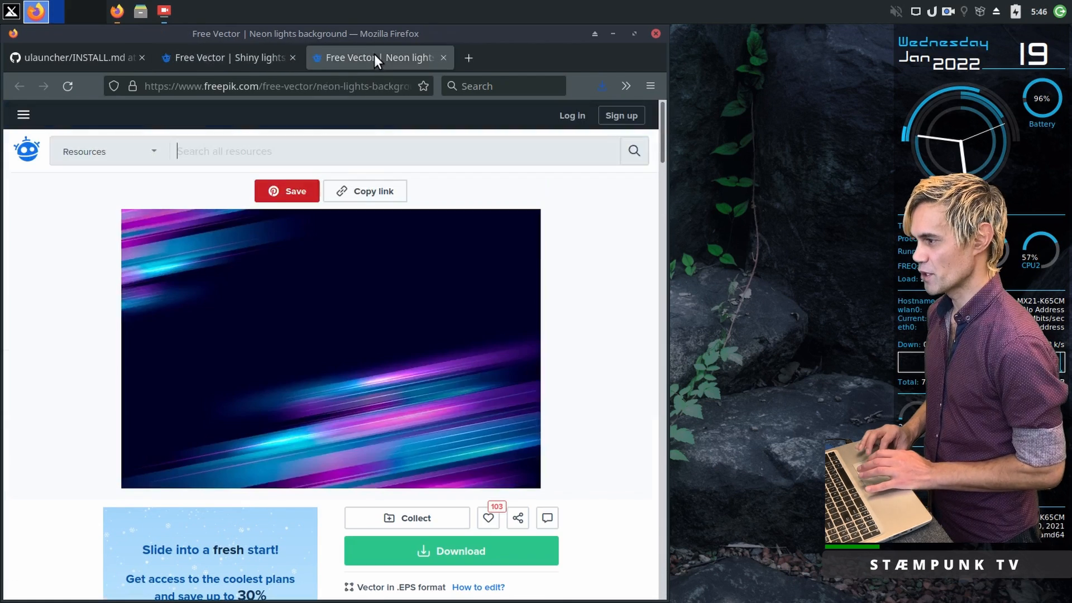
{"action": "scroll", "coordinate": [615, 349], "scroll_direction": "down", "scroll_amount": 4}
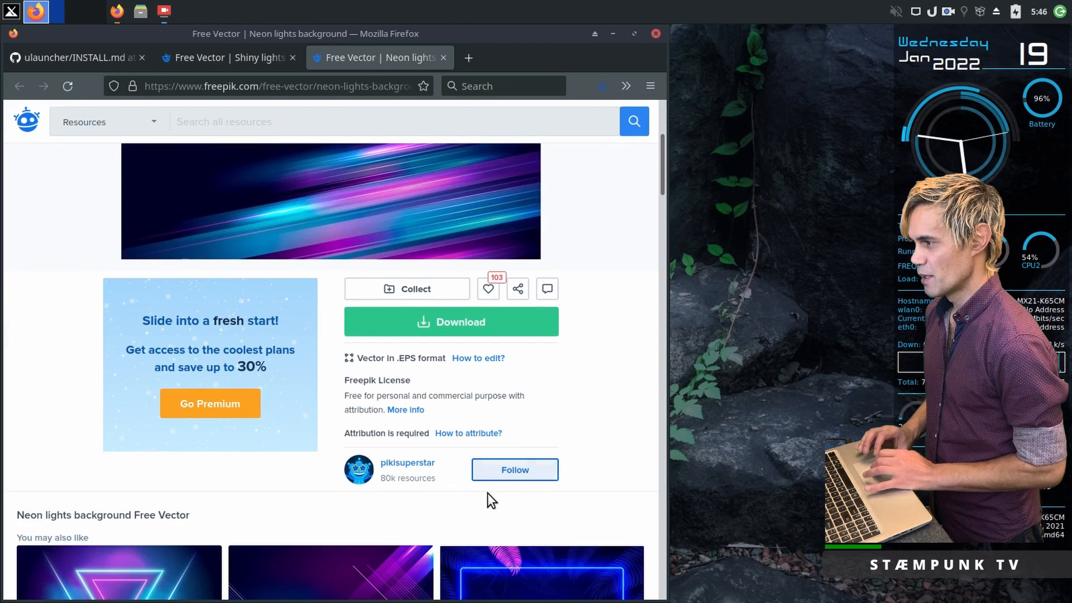
{"action": "scroll", "coordinate": [588, 313], "scroll_direction": "up", "scroll_amount": 4}
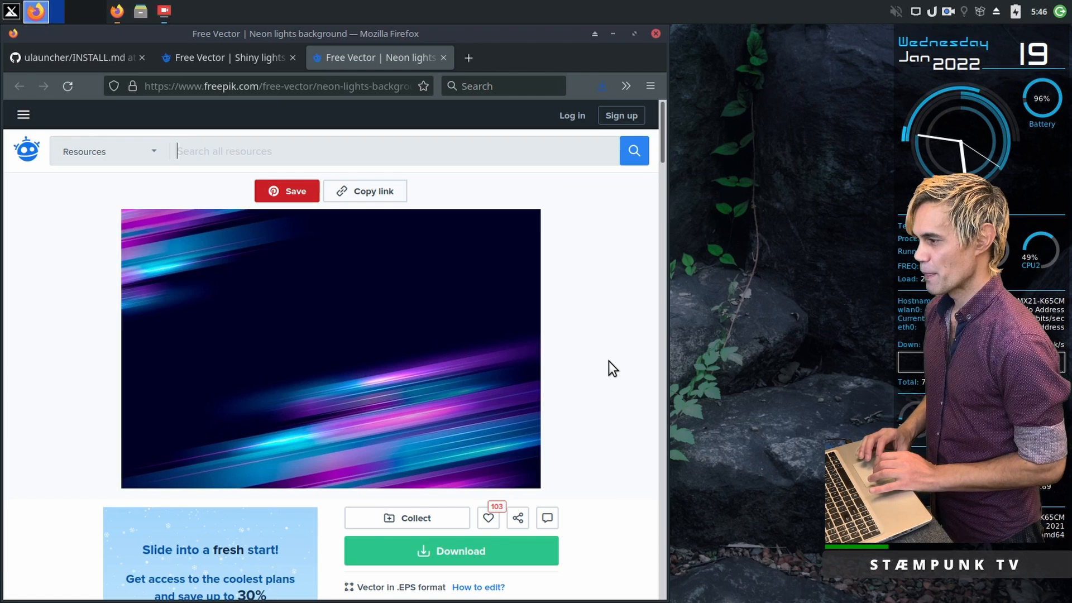
{"action": "left_click", "coordinate": [459, 545]}
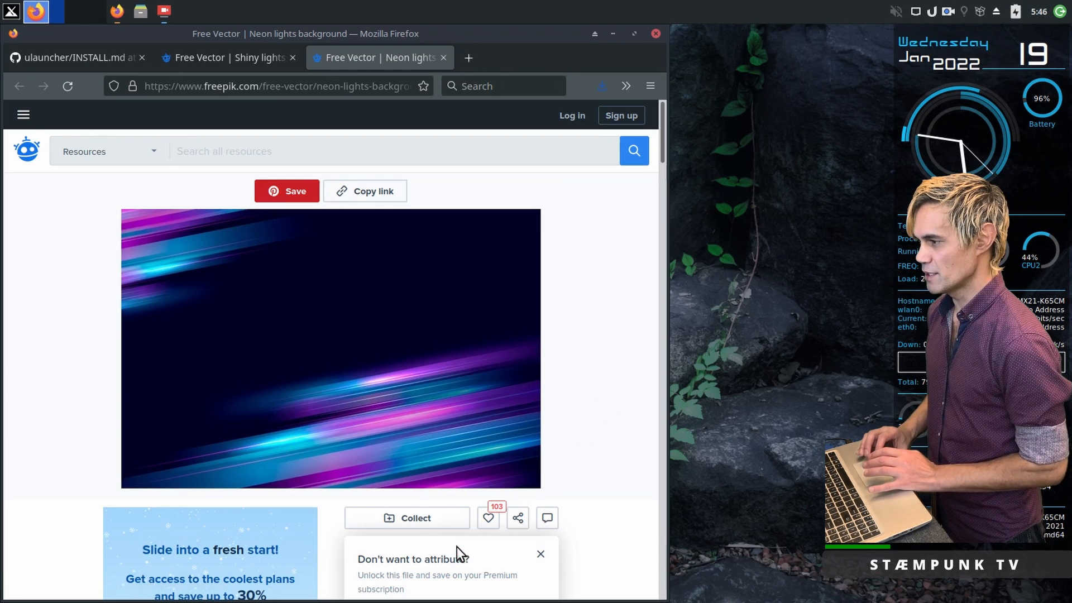
{"action": "scroll", "coordinate": [575, 434], "scroll_direction": "down", "scroll_amount": 5}
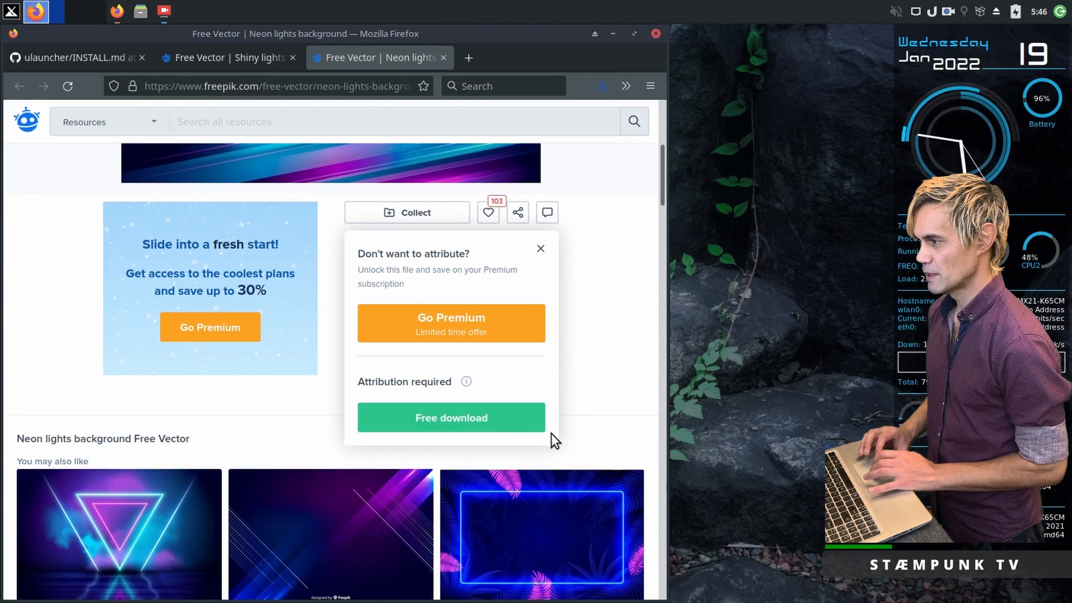
{"action": "left_click", "coordinate": [451, 424]}
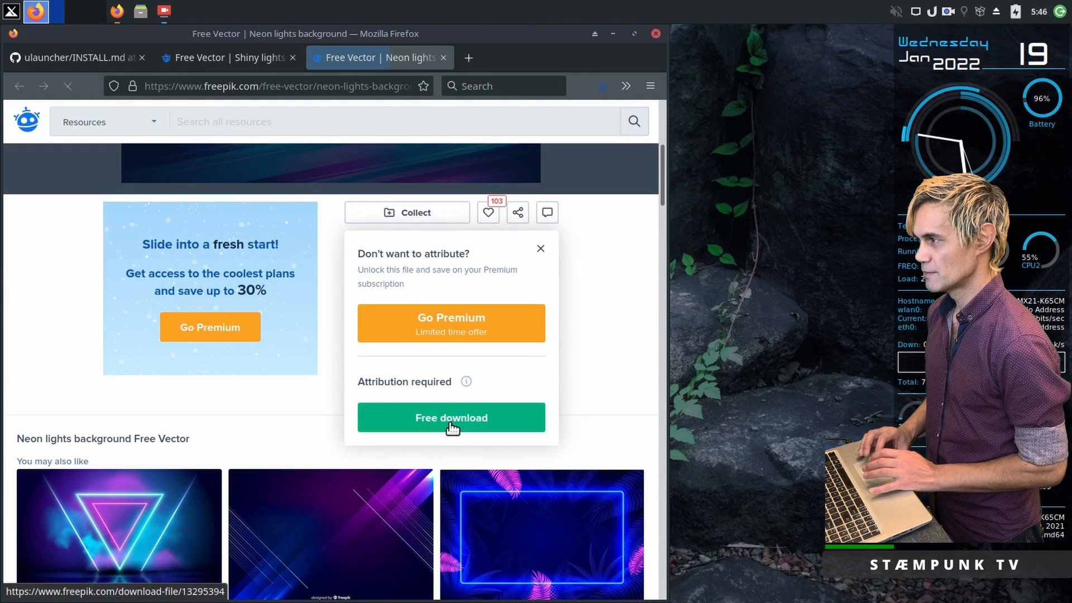
Save neon-lights-background.zip into the Pictures folder.
{"action": "left_click", "coordinate": [315, 343]}
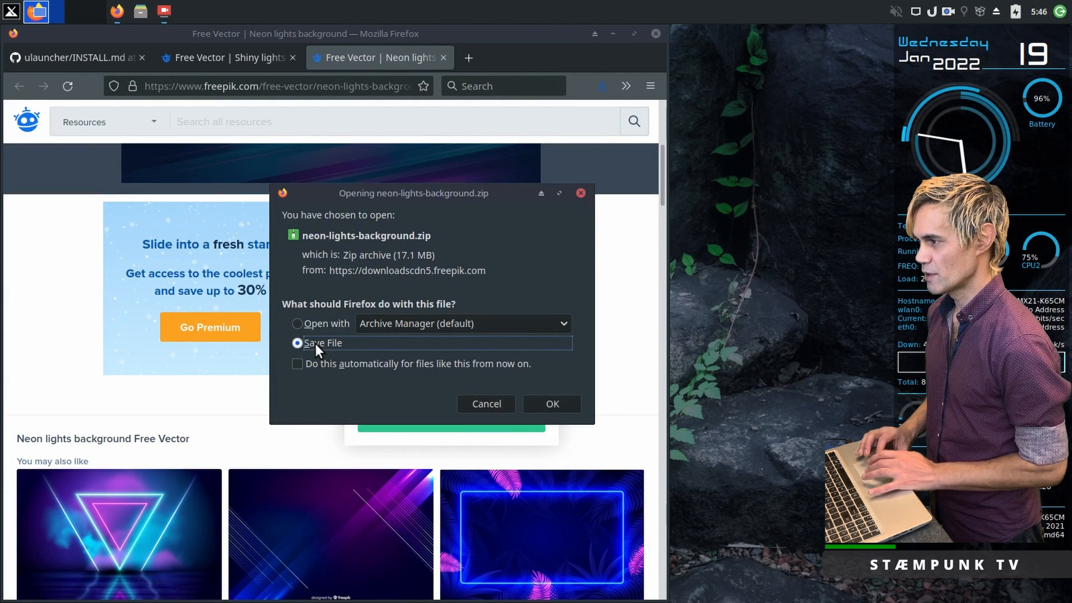
{"action": "left_click", "coordinate": [547, 401]}
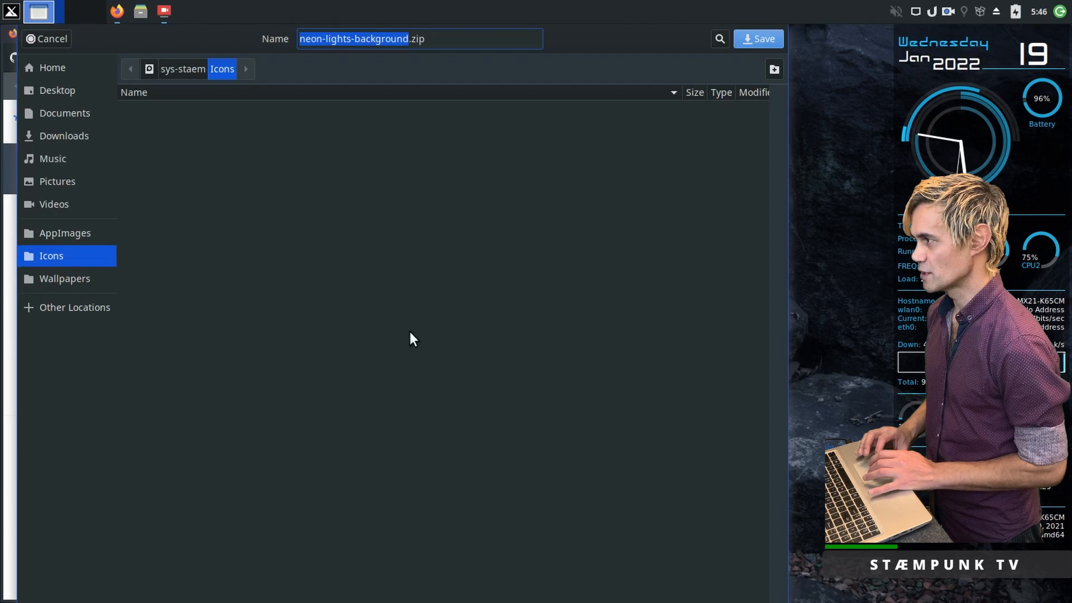
{"action": "left_click", "coordinate": [58, 180]}
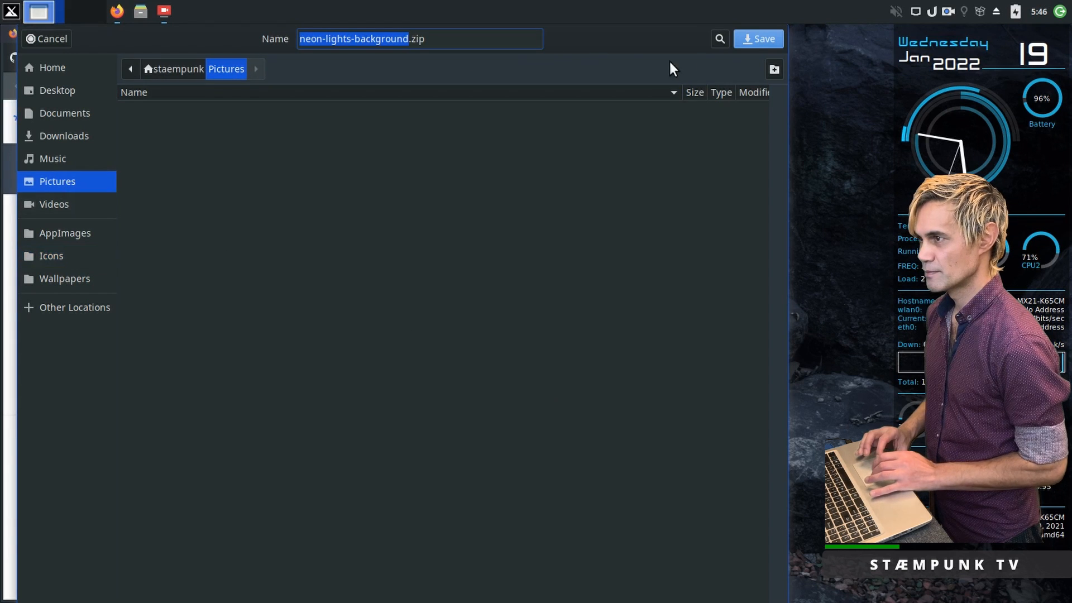
{"action": "left_click", "coordinate": [755, 39]}
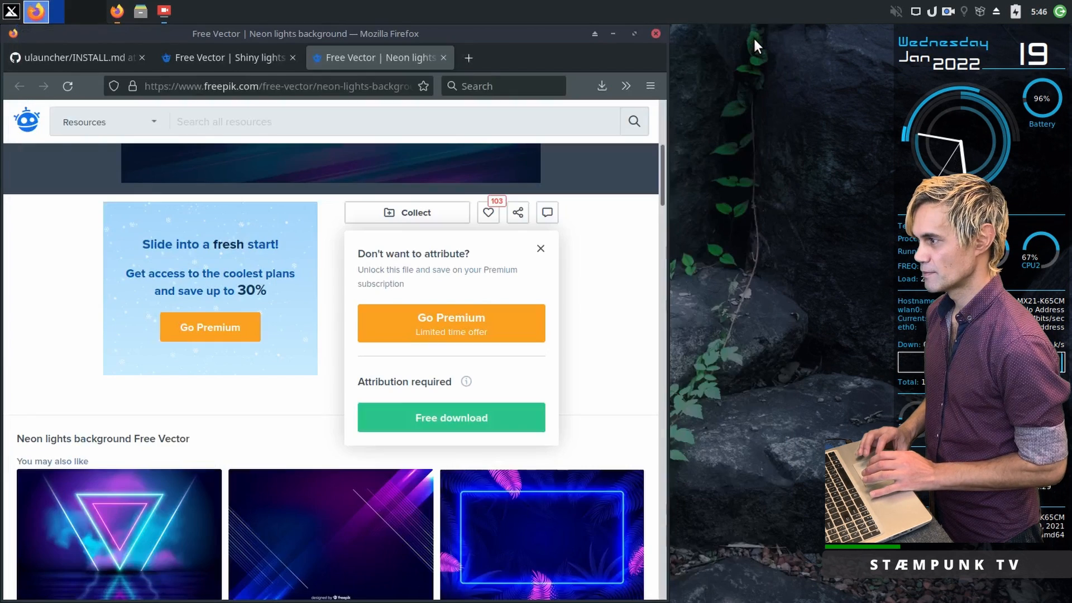
Close the neon page, save the shiny lights wallpaper zip, and show both downloads in their folder.
{"action": "left_click", "coordinate": [443, 58]}
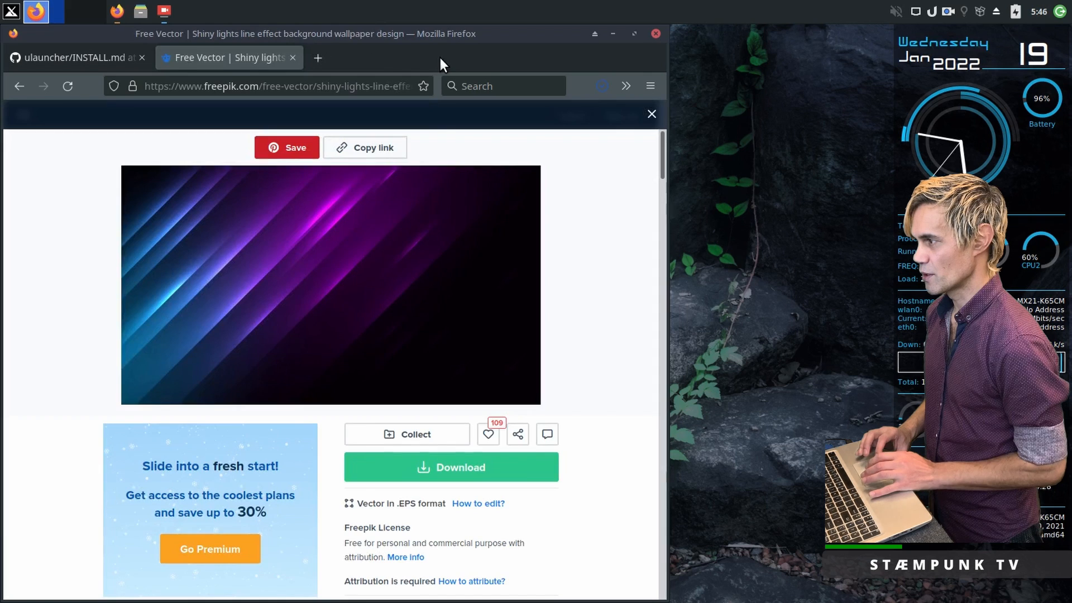
{"action": "left_click", "coordinate": [444, 467]}
{"action": "scroll", "coordinate": [444, 467], "scroll_direction": "down", "scroll_amount": 4}
{"action": "scroll", "coordinate": [444, 468], "scroll_direction": "down", "scroll_amount": 1}
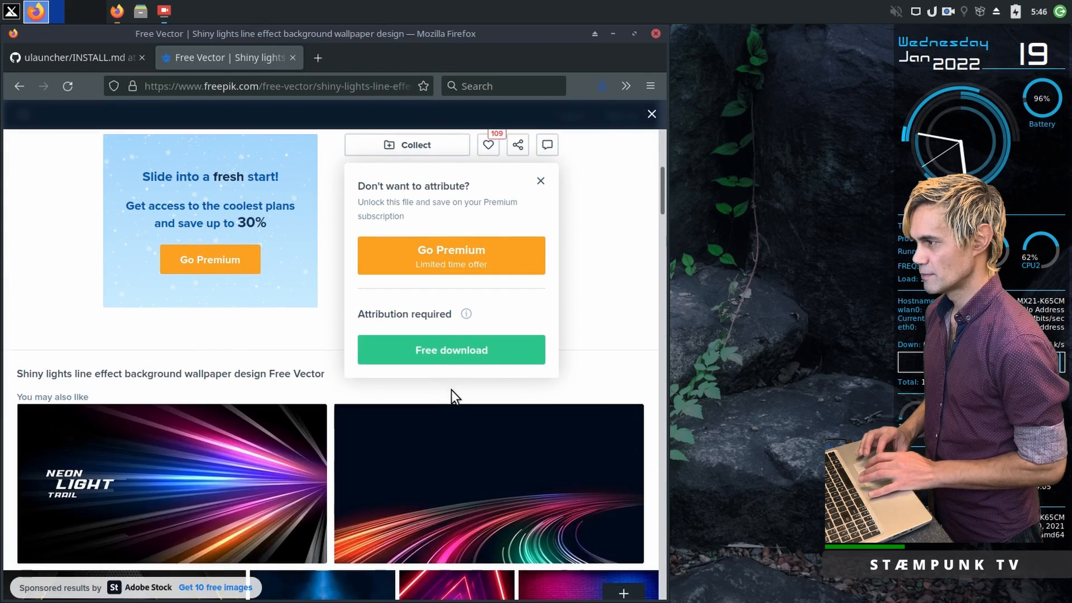
{"action": "left_click", "coordinate": [456, 354]}
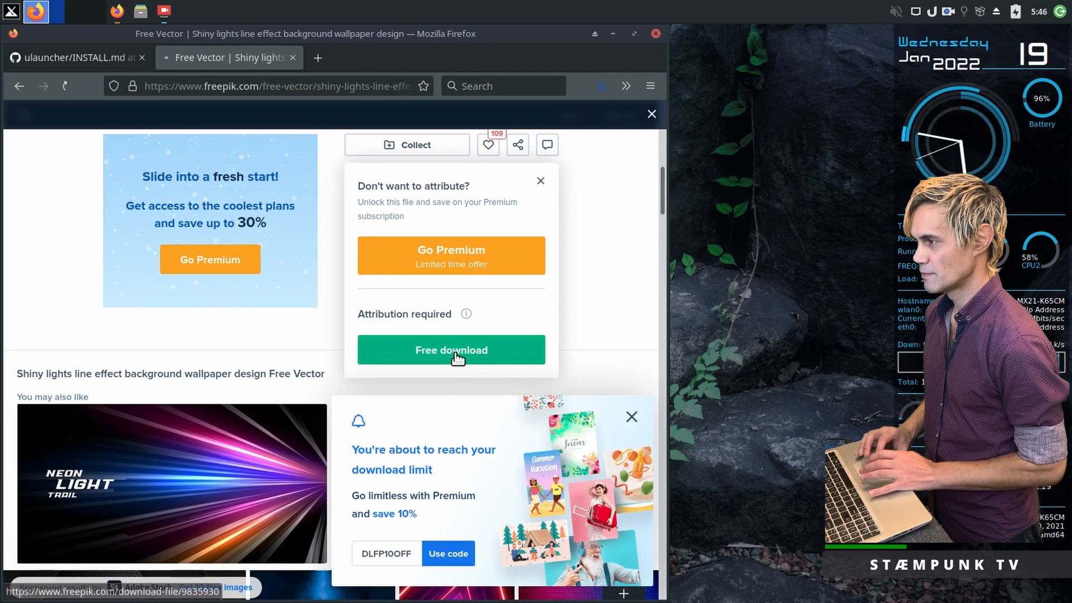
{"action": "left_click", "coordinate": [564, 403]}
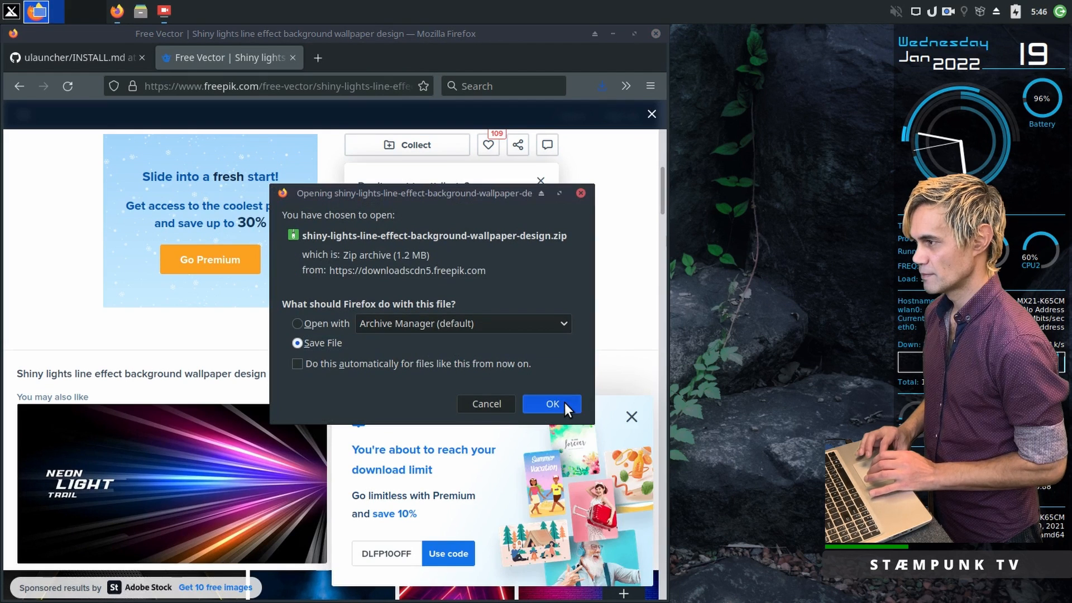
{"action": "key", "text": "Return"}
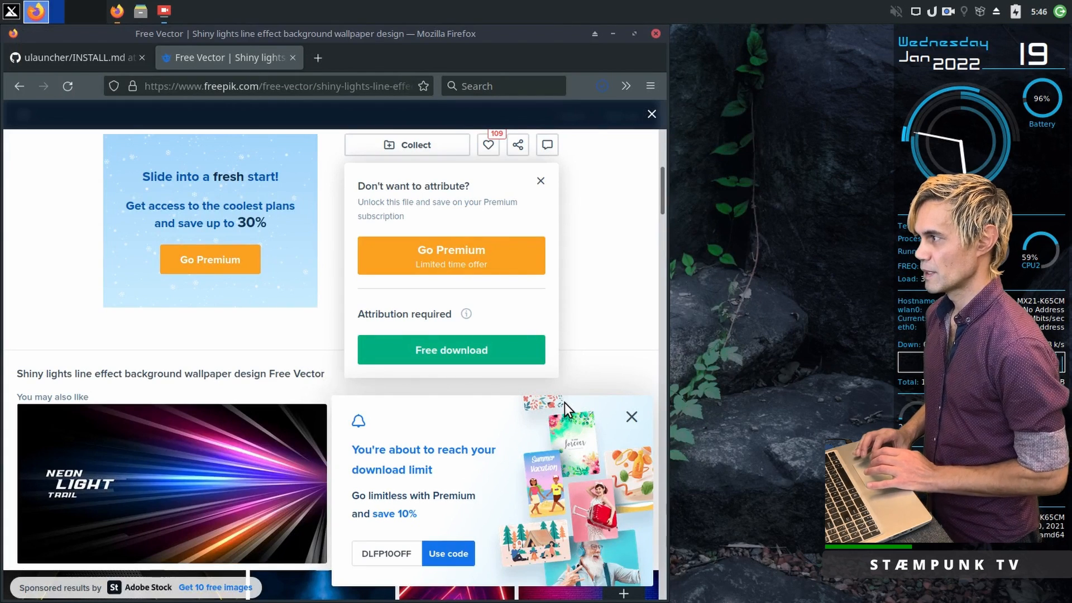
{"action": "left_click", "coordinate": [602, 85]}
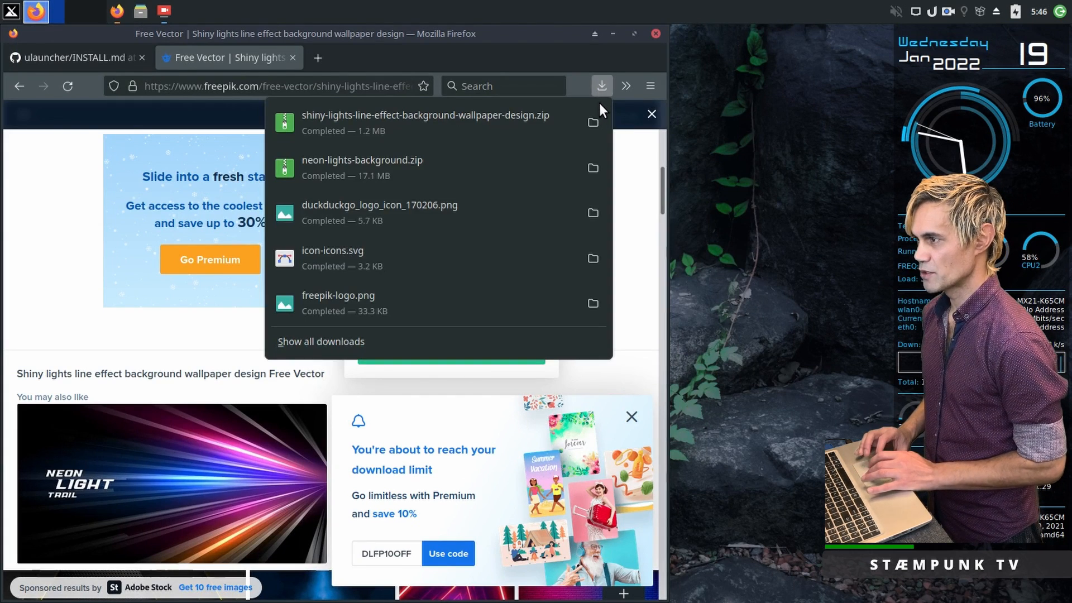
{"action": "left_click", "coordinate": [599, 119]}
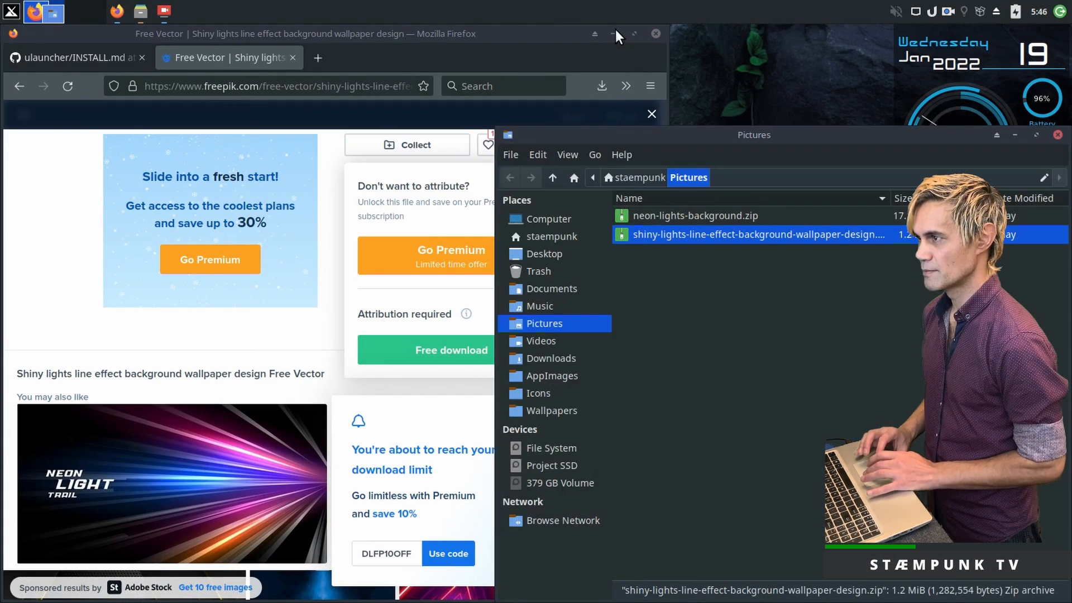
Extract both downloaded zip archives into the Pictures folder.
{"action": "left_click", "coordinate": [615, 33]}
{"action": "left_click_drag", "start_coordinate": [656, 134], "coordinate": [183, 43]}
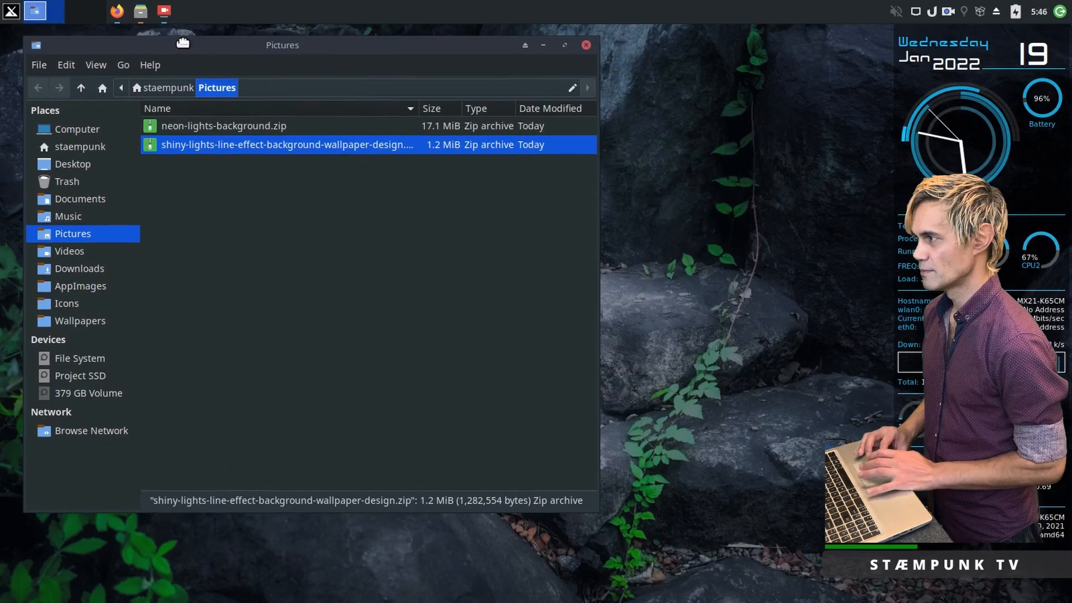
{"action": "left_click_drag", "start_coordinate": [279, 205], "coordinate": [190, 125]}
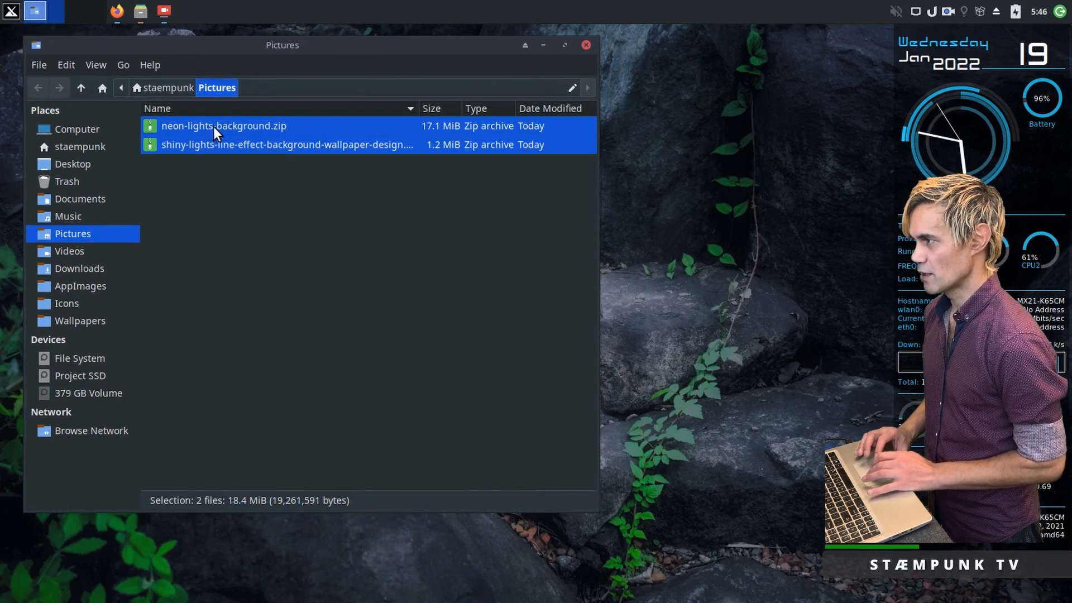
{"action": "right_click", "coordinate": [218, 130]}
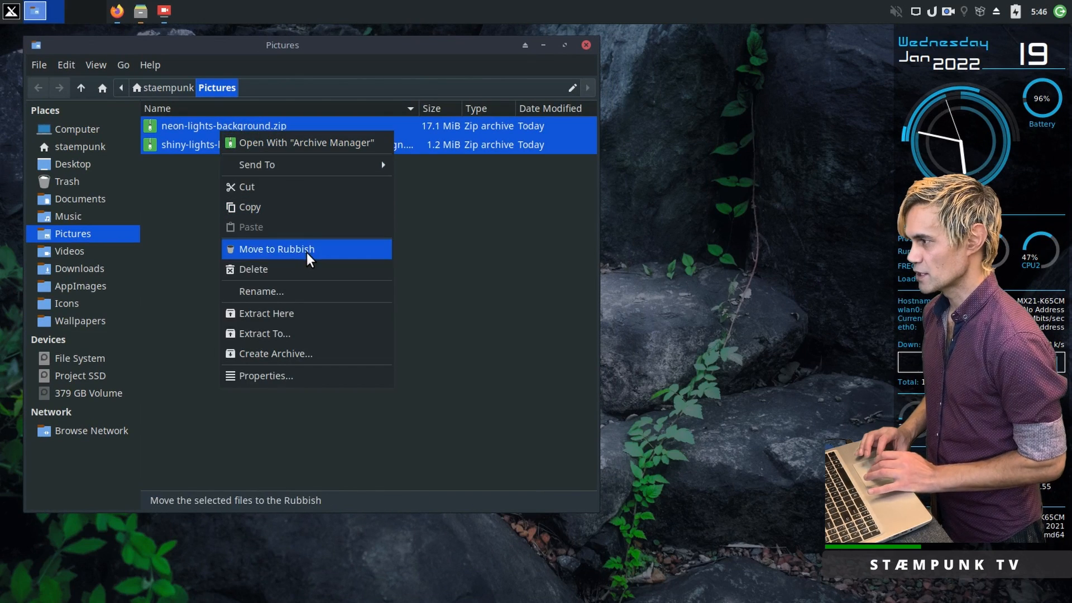
{"action": "left_click", "coordinate": [305, 313]}
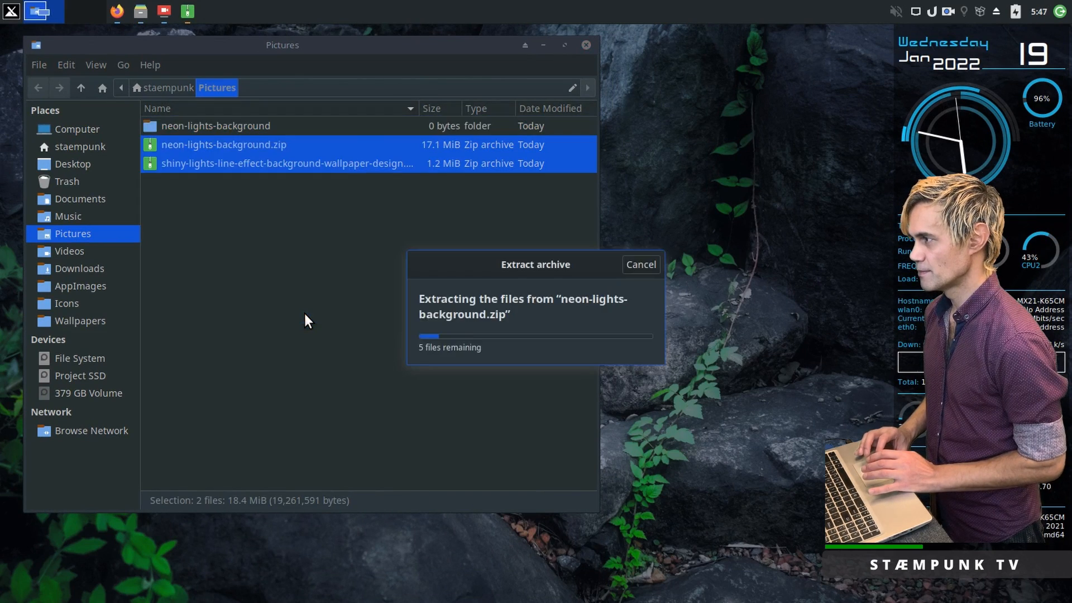
{"action": "left_click", "coordinate": [305, 320]}
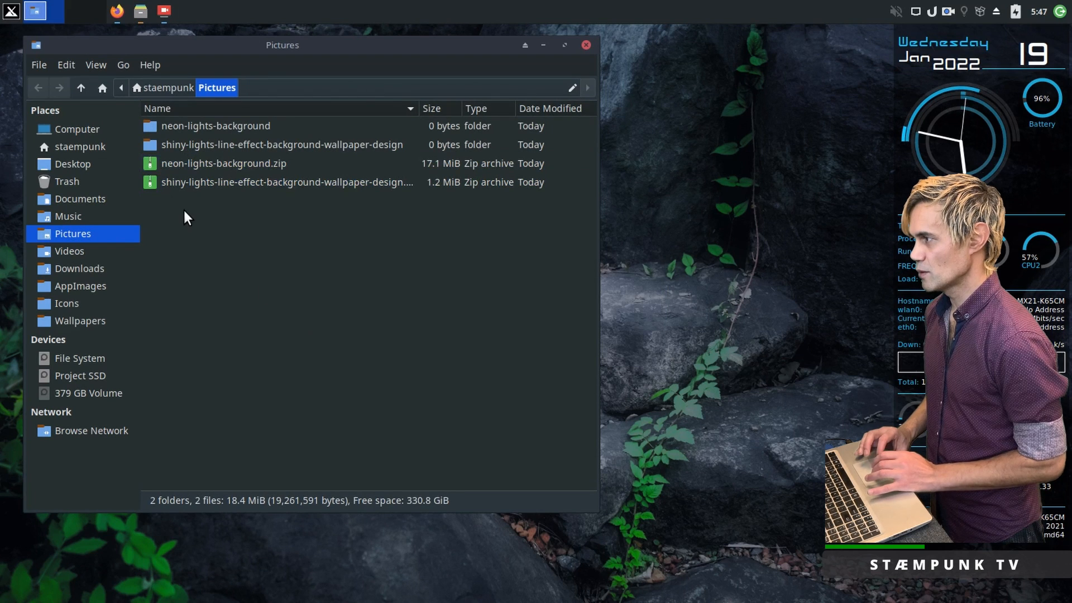
Move 5169176.jpg and 27059.jpg out of their extracted folders into Pictures.
{"action": "double_click", "coordinate": [152, 123]}
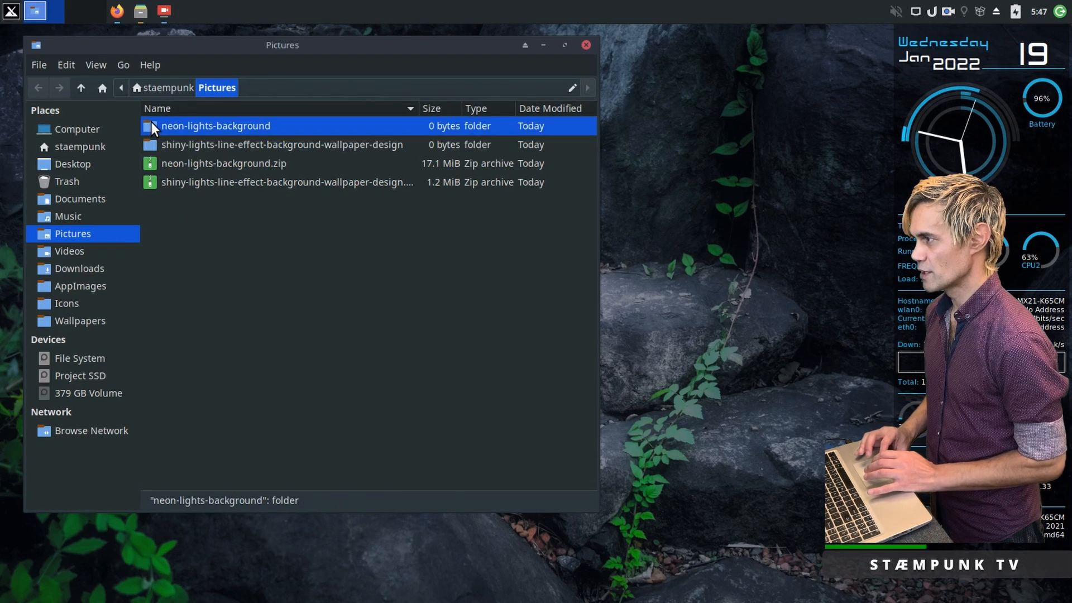
{"action": "left_click_drag", "start_coordinate": [196, 125], "coordinate": [76, 232]}
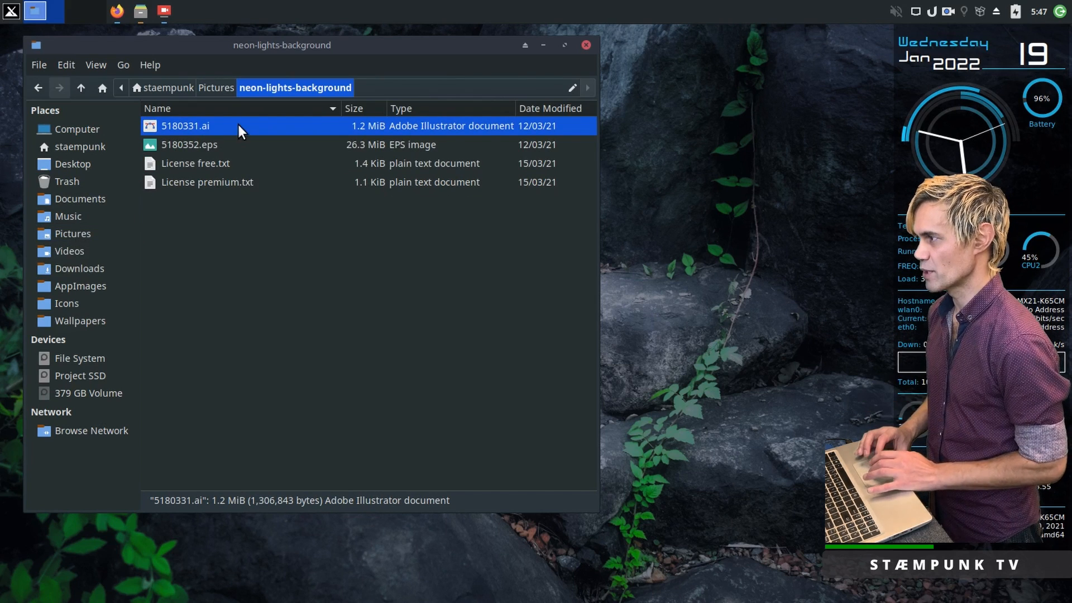
{"action": "left_click", "coordinate": [217, 87]}
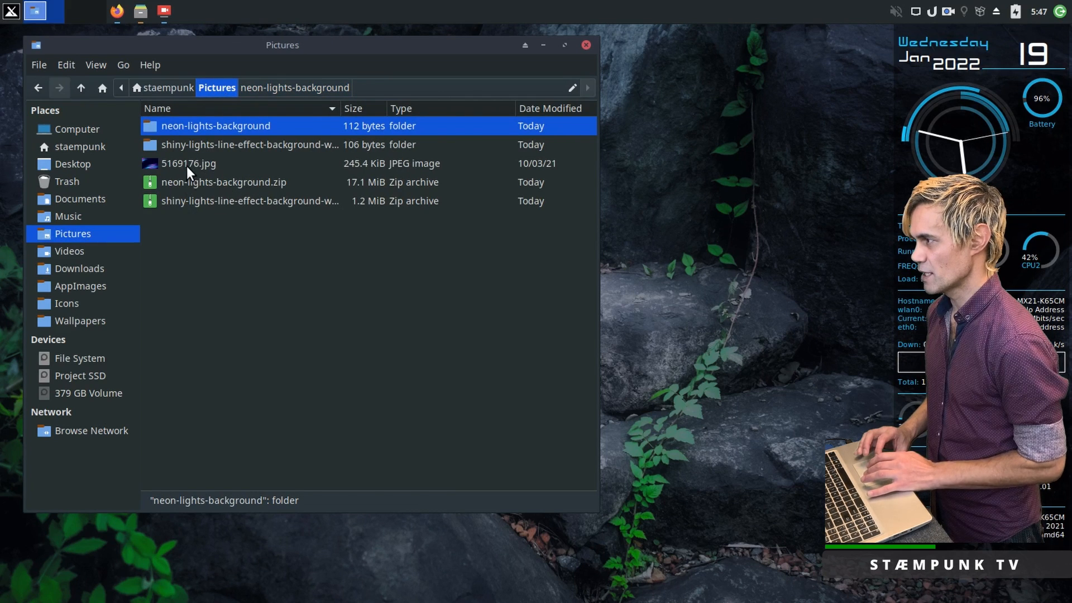
{"action": "double_click", "coordinate": [147, 143]}
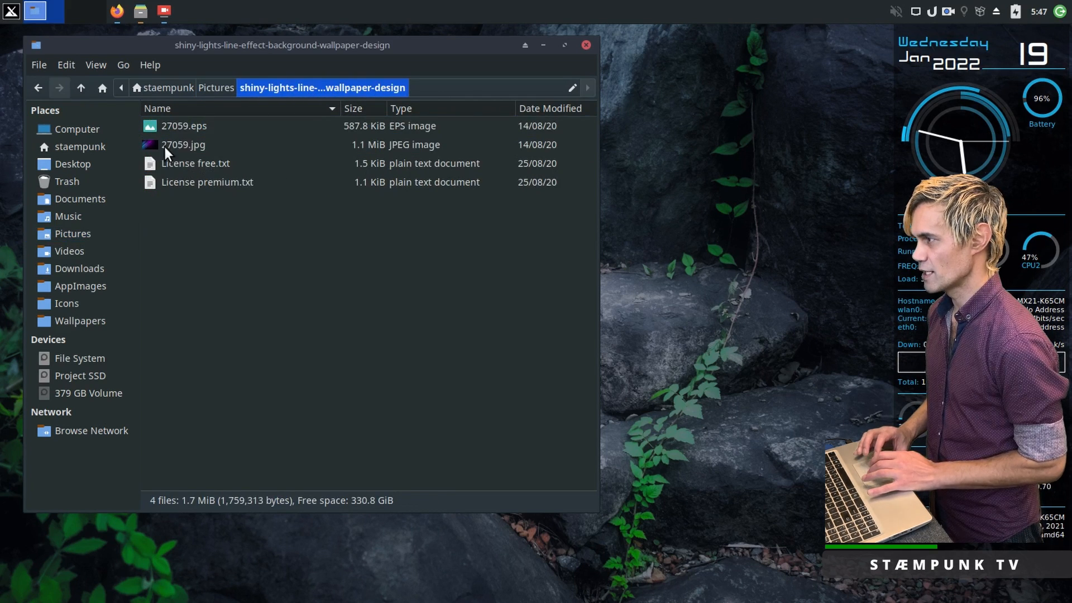
{"action": "left_click_drag", "start_coordinate": [148, 142], "coordinate": [76, 232]}
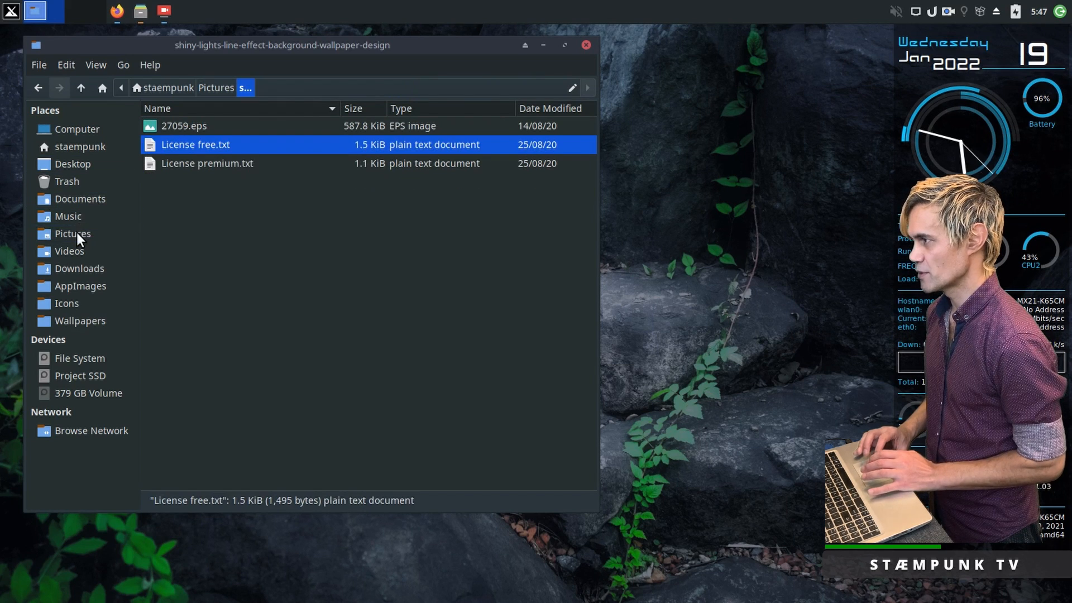
Delete both extracted folders from Pictures.
{"action": "left_click", "coordinate": [209, 89]}
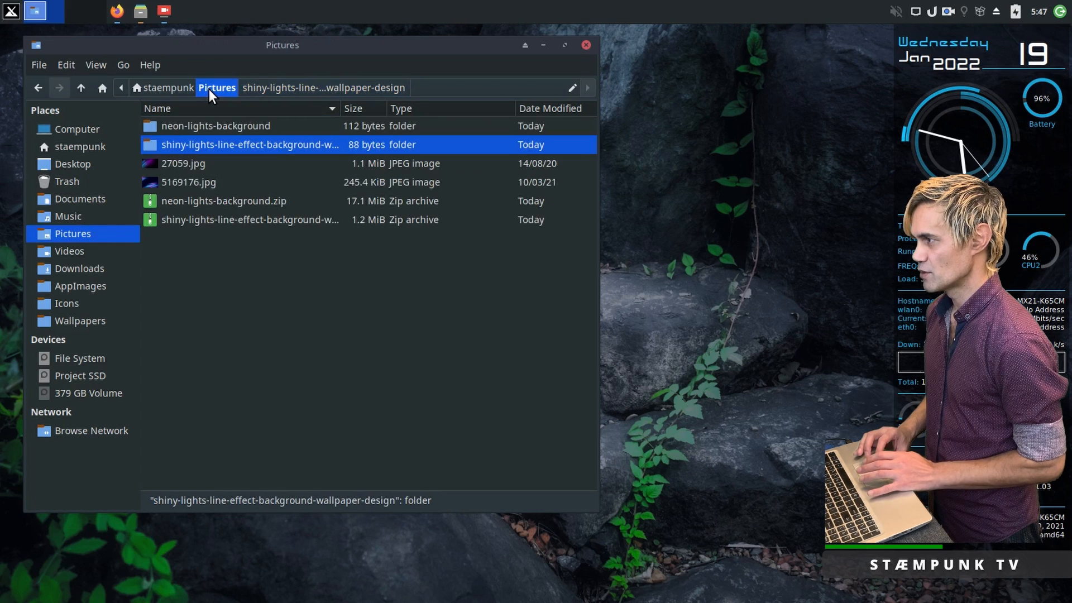
{"action": "left_click", "coordinate": [206, 128], "text": "ctrl"}
{"action": "key", "text": "Delete"}
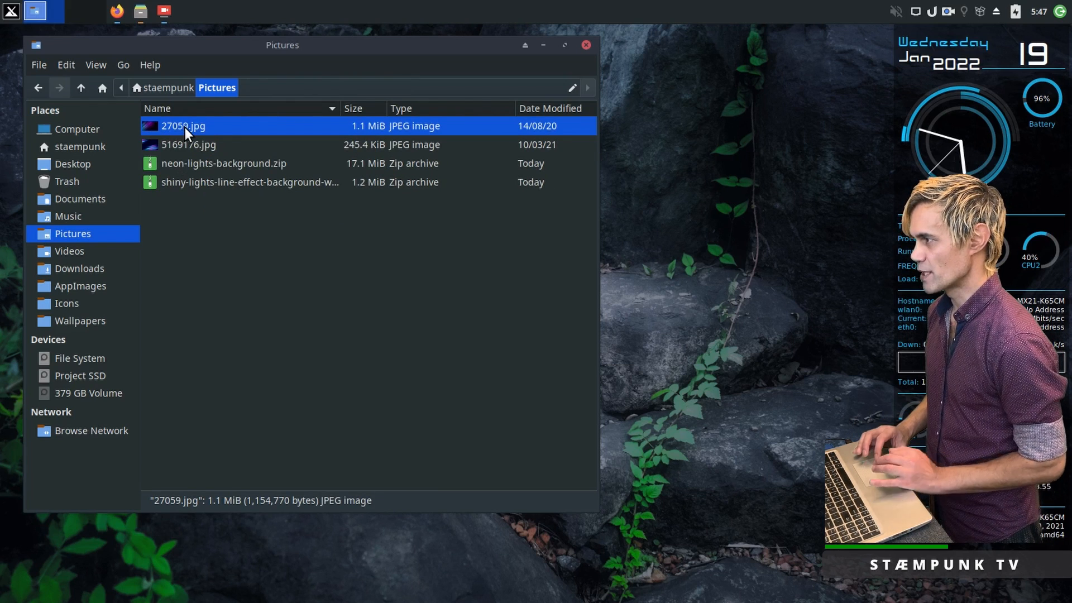
Rename 27059.jpg to wallpaper-1.jpg and drop it into the Wallpapers place.
{"action": "right_click", "coordinate": [186, 127]}
{"action": "left_click", "coordinate": [236, 308]}
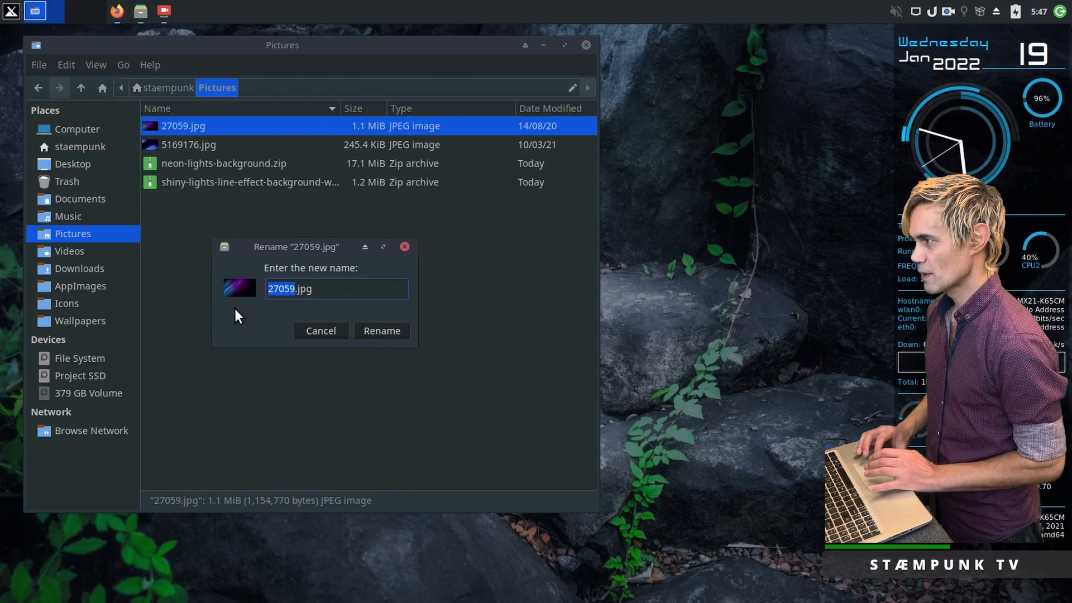
{"action": "type", "text": "wallpap"}
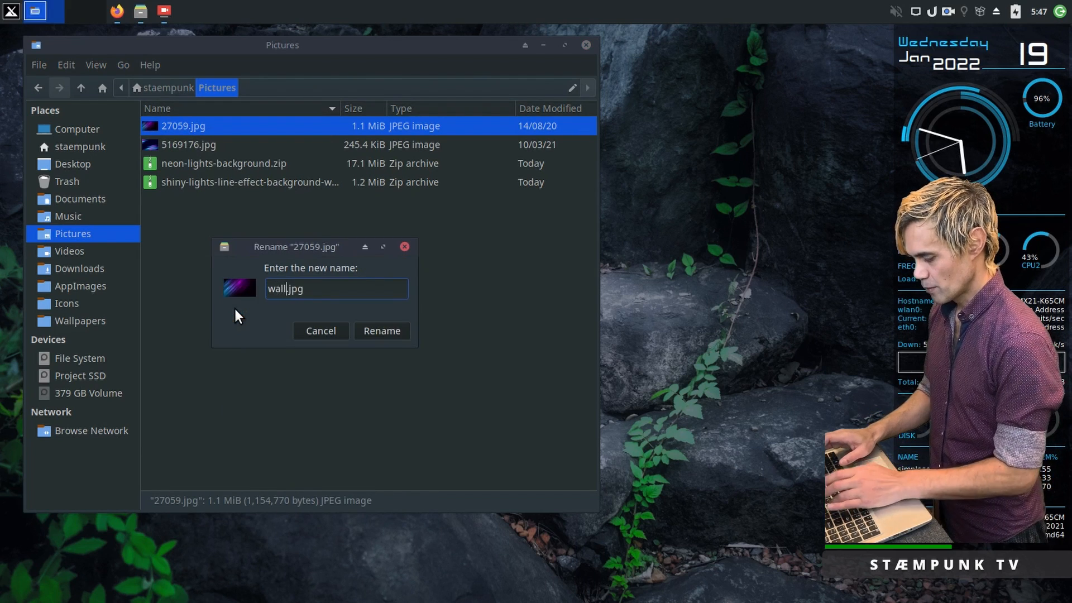
{"action": "type", "text": "er-1"}
{"action": "key", "text": "Return"}
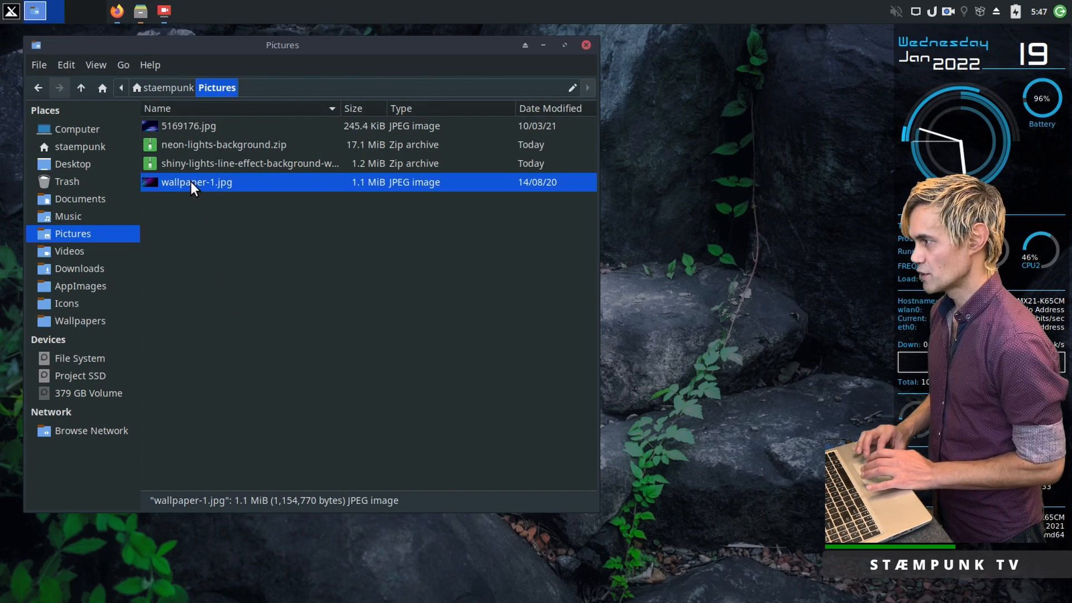
{"action": "left_click_drag", "start_coordinate": [190, 182], "coordinate": [78, 328]}
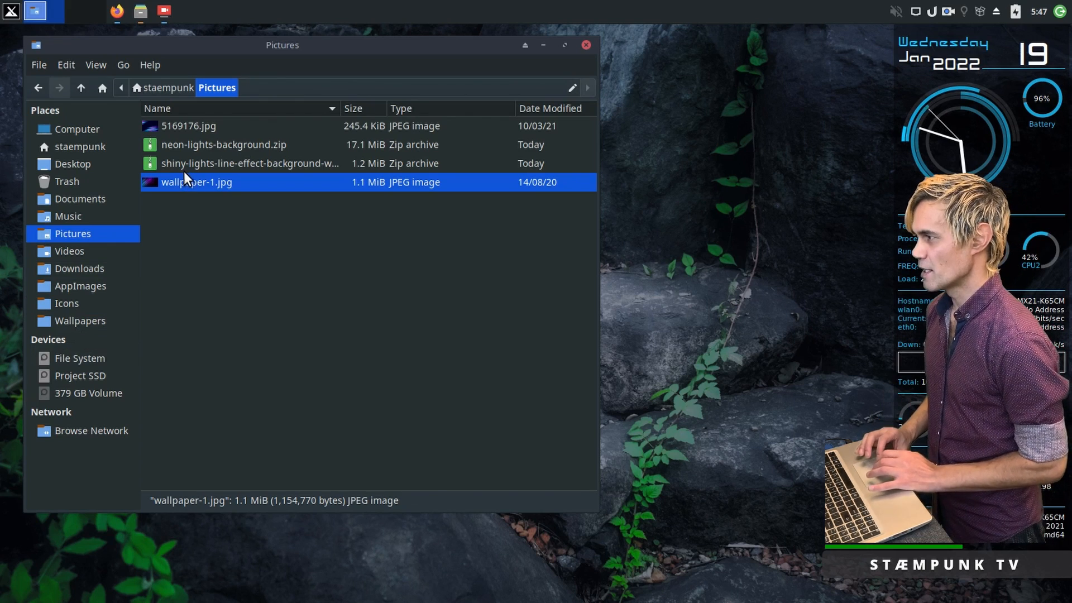
{"action": "left_click", "coordinate": [183, 124]}
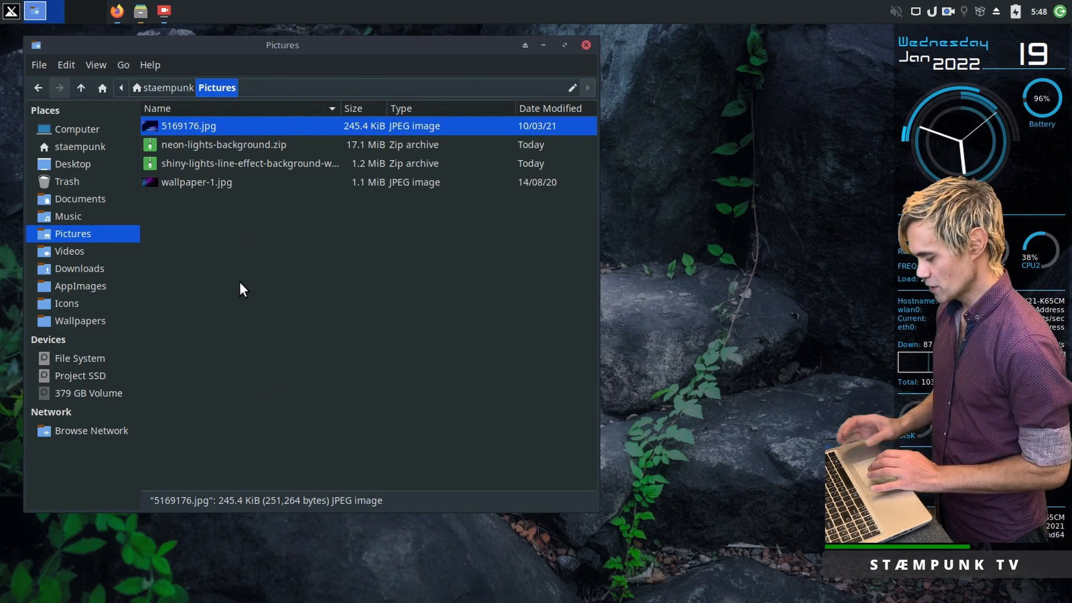
Launch Inkscape, pick the Colorful appearance in quick setup, and start a new blank document.
{"action": "key", "text": "ctrl+space"}
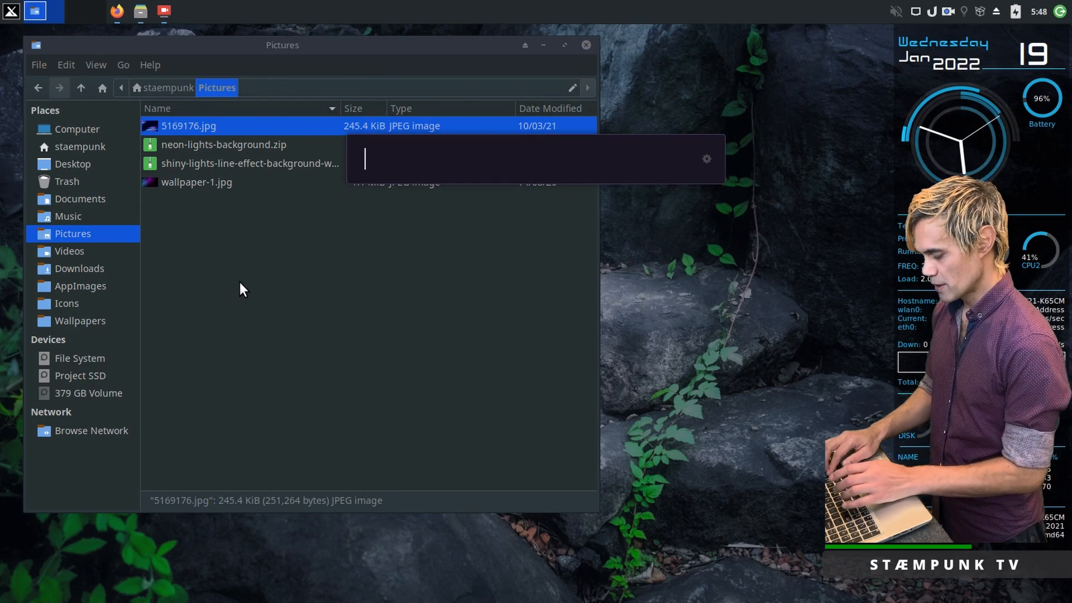
{"action": "type", "text": "ink"}
{"action": "key", "text": "Return"}
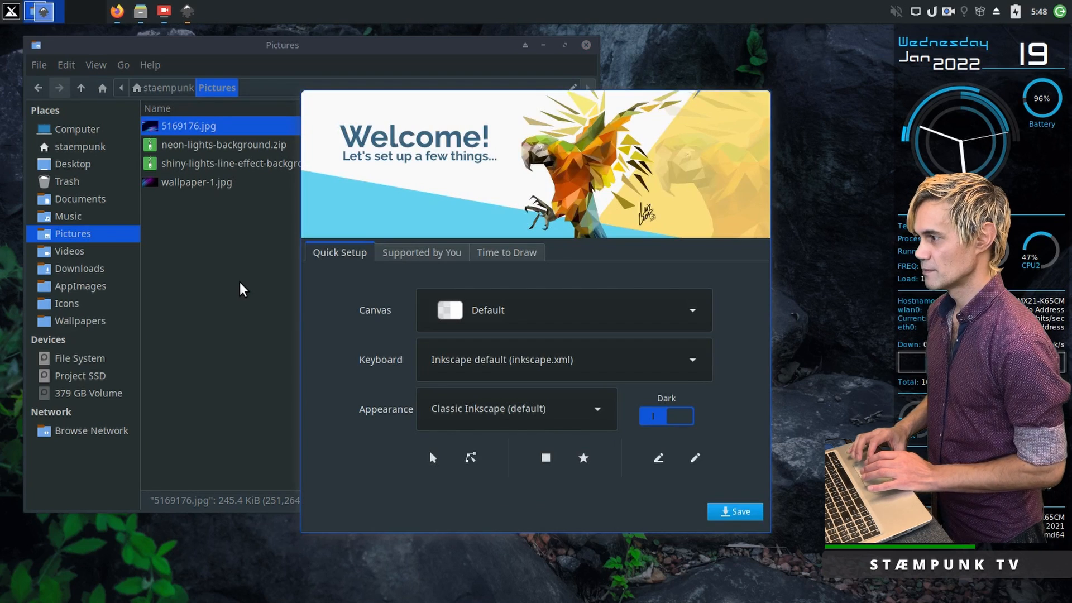
{"action": "left_click", "coordinate": [576, 413]}
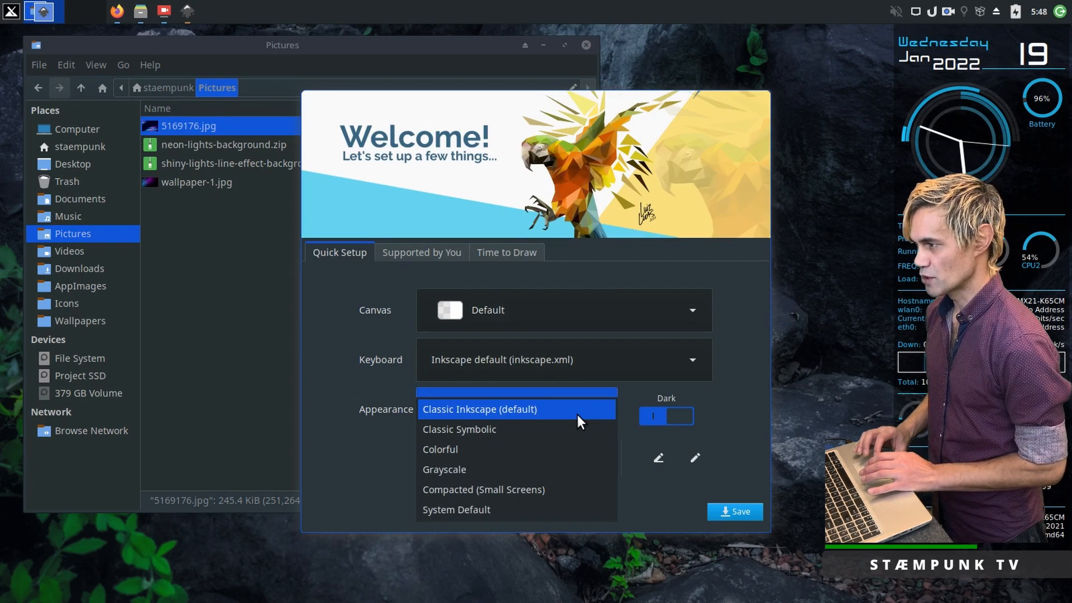
{"action": "left_click", "coordinate": [568, 449]}
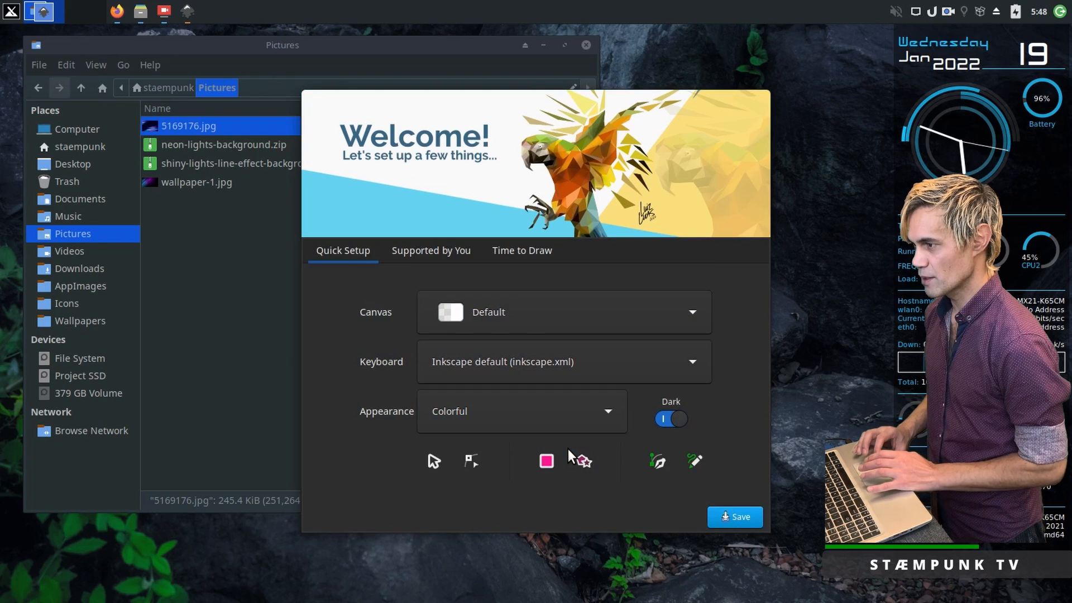
{"action": "left_click", "coordinate": [751, 513]}
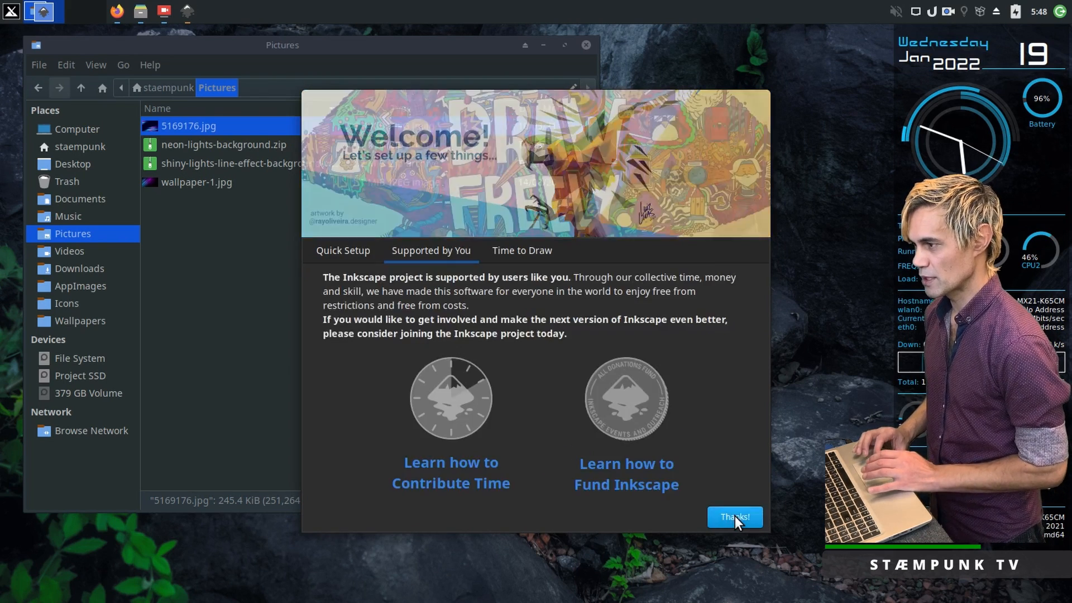
{"action": "left_click", "coordinate": [735, 516]}
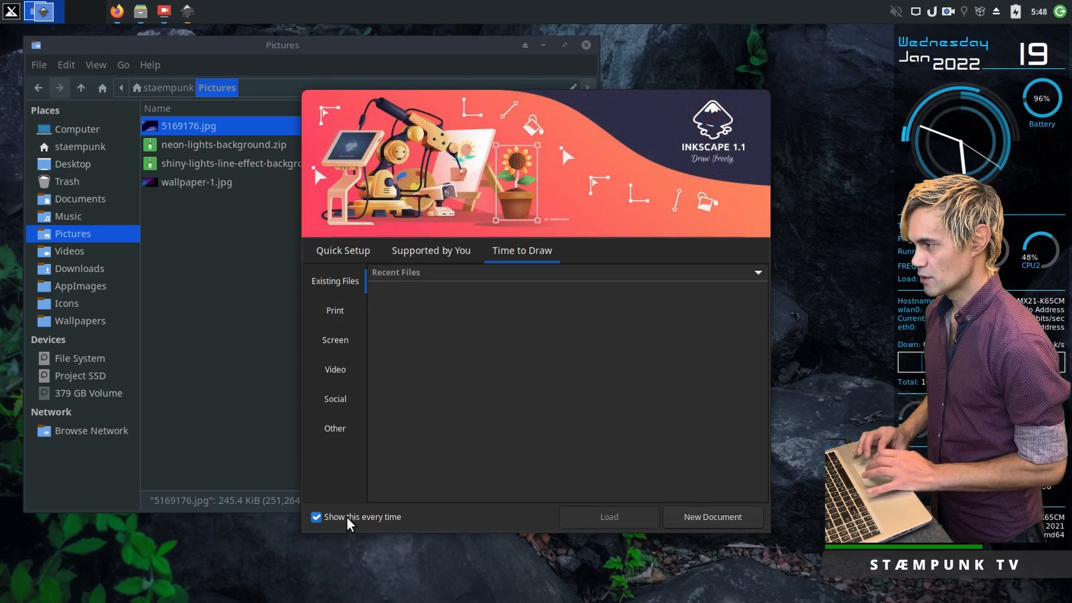
{"action": "left_click", "coordinate": [711, 517]}
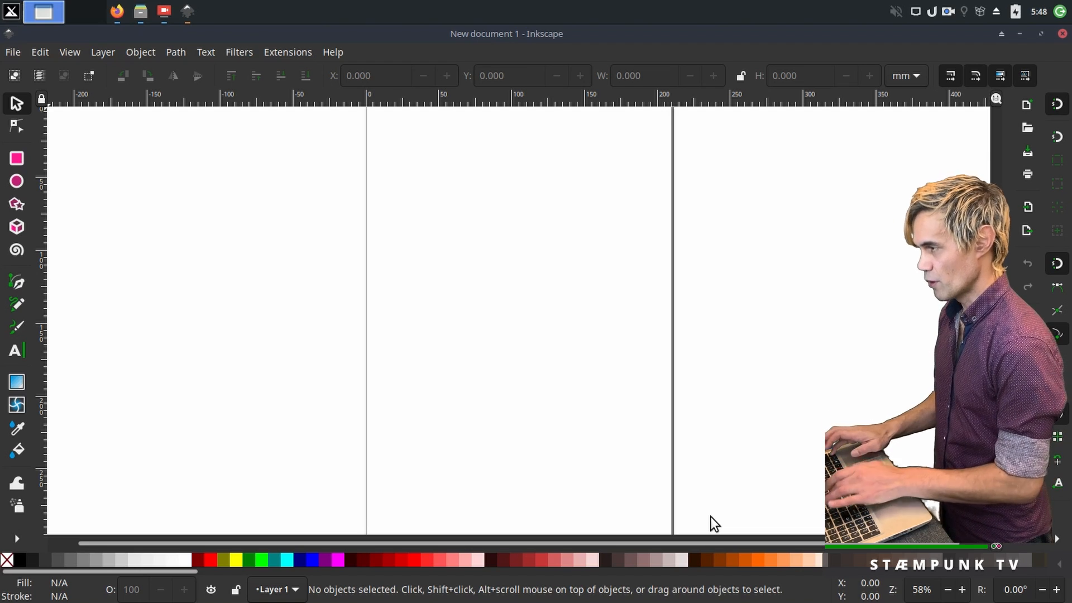
Open Pictures/5169176.jpg in Inkscape with the default import settings.
{"action": "key", "text": "ctrl+o"}
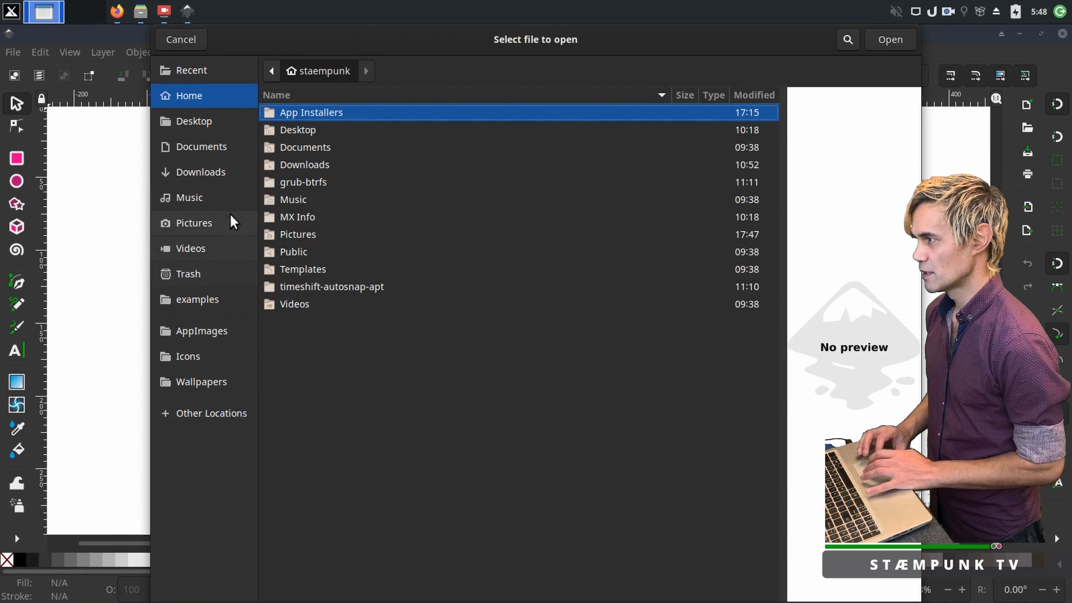
{"action": "left_click", "coordinate": [197, 226]}
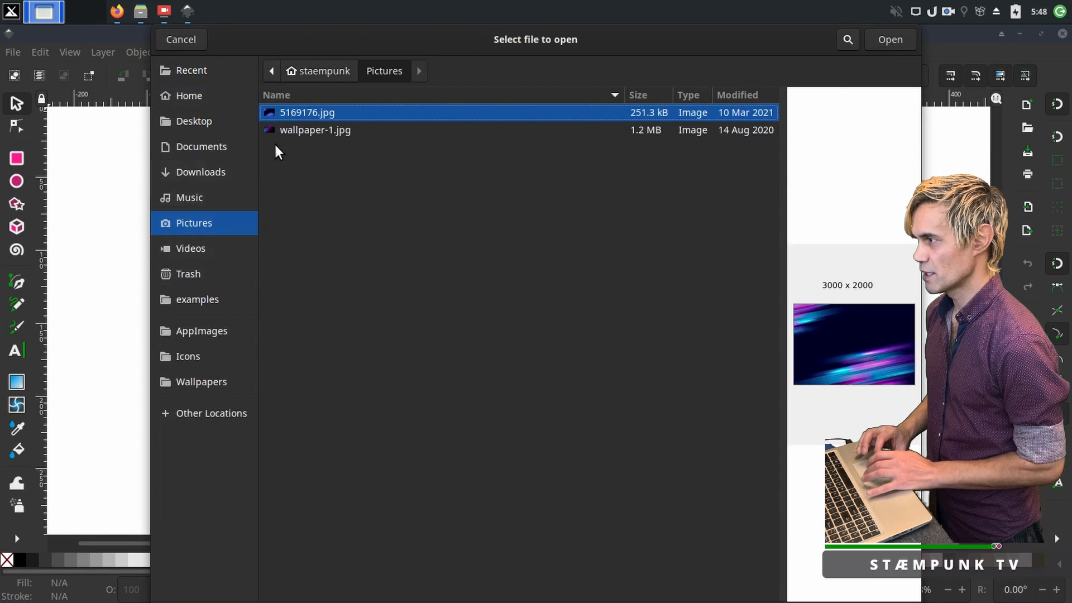
{"action": "left_click", "coordinate": [900, 40]}
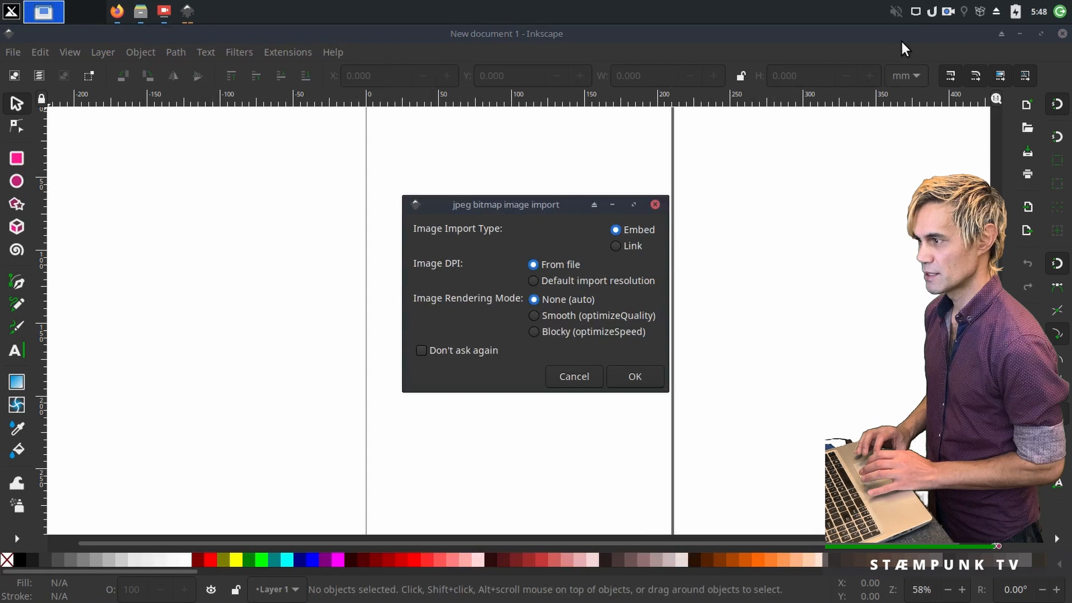
{"action": "key", "text": "Return"}
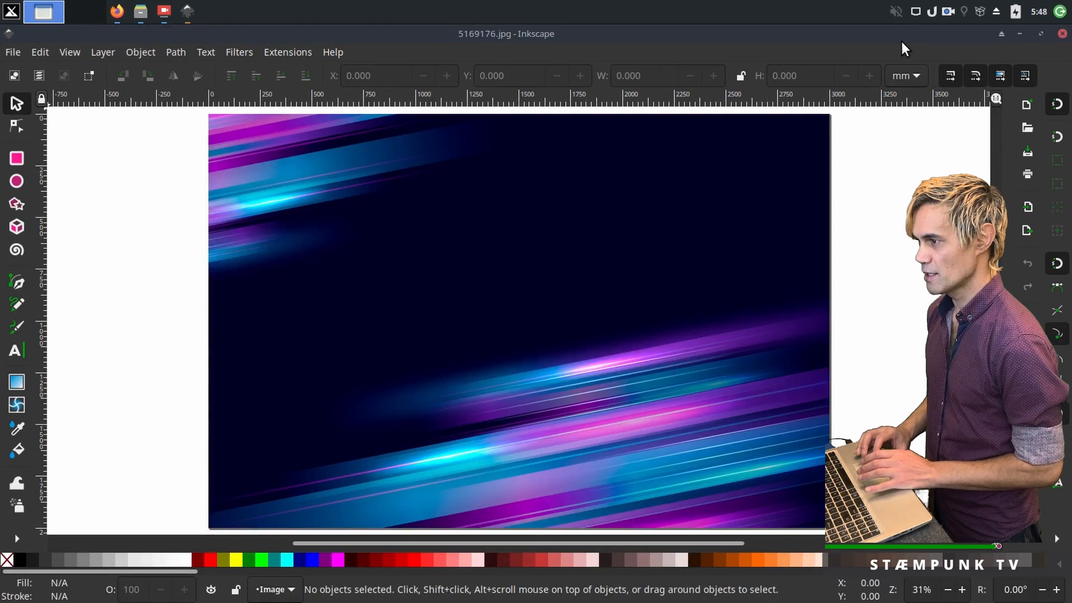
Flip the neon image horizontally and vertically, then bring up the PNG export settings.
{"action": "left_click", "coordinate": [478, 278]}
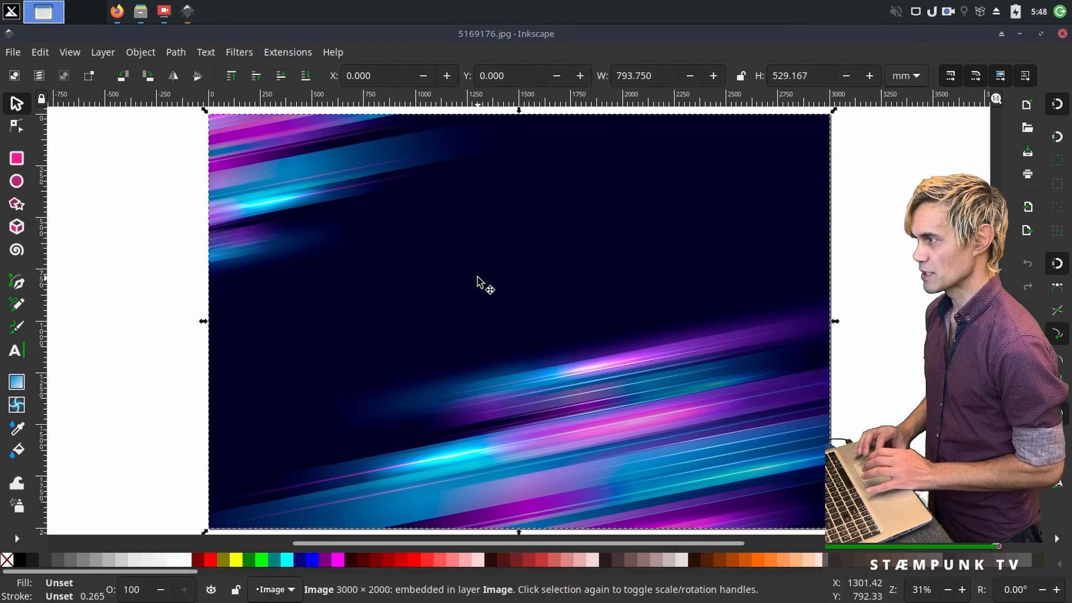
{"action": "left_click", "coordinate": [173, 73]}
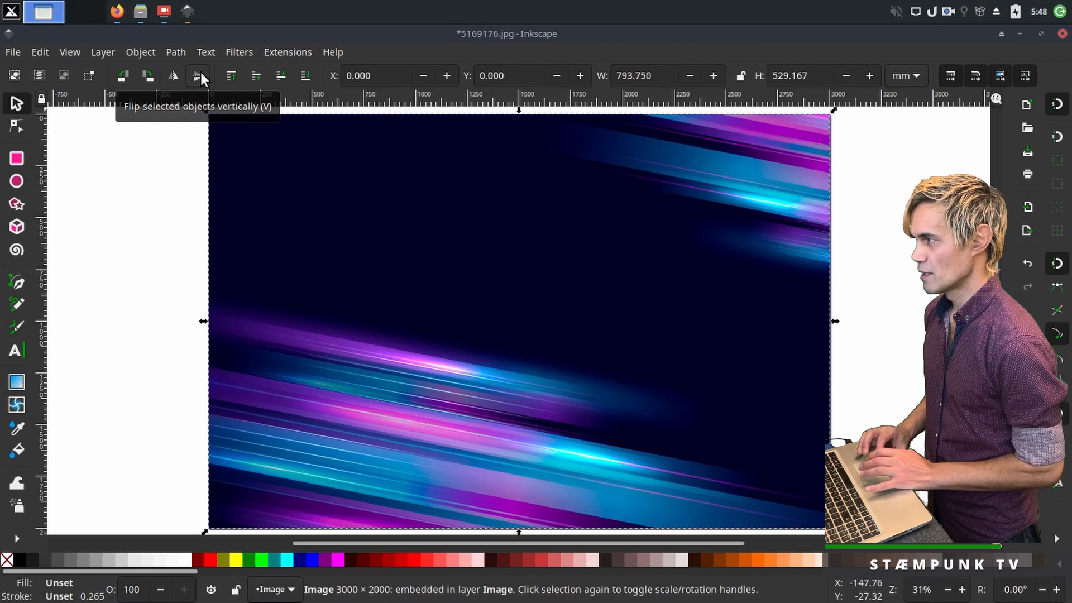
{"action": "left_click", "coordinate": [200, 72]}
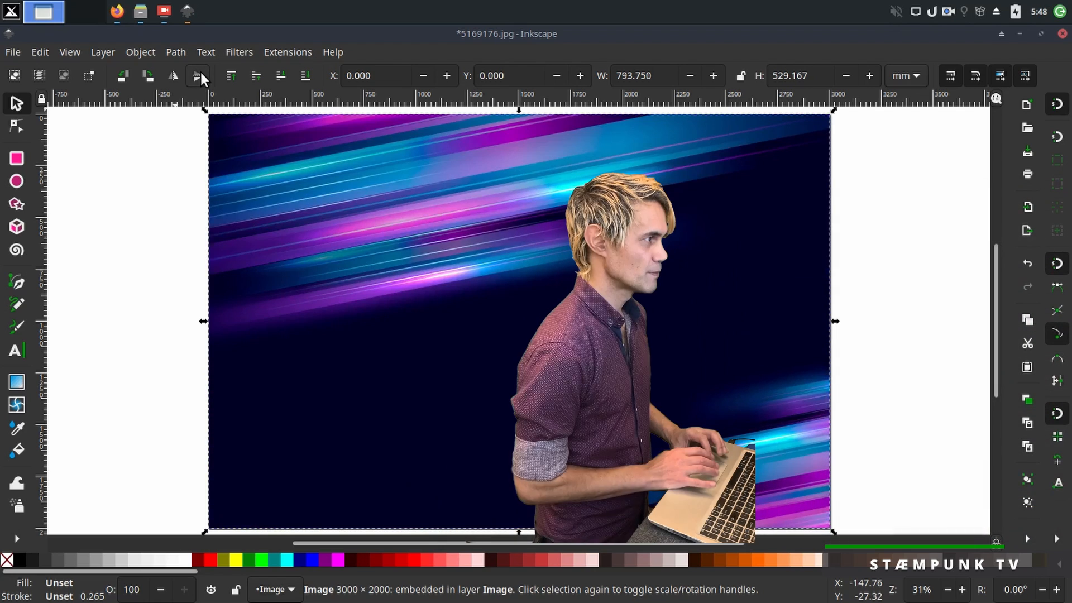
{"action": "left_click", "coordinate": [1028, 231]}
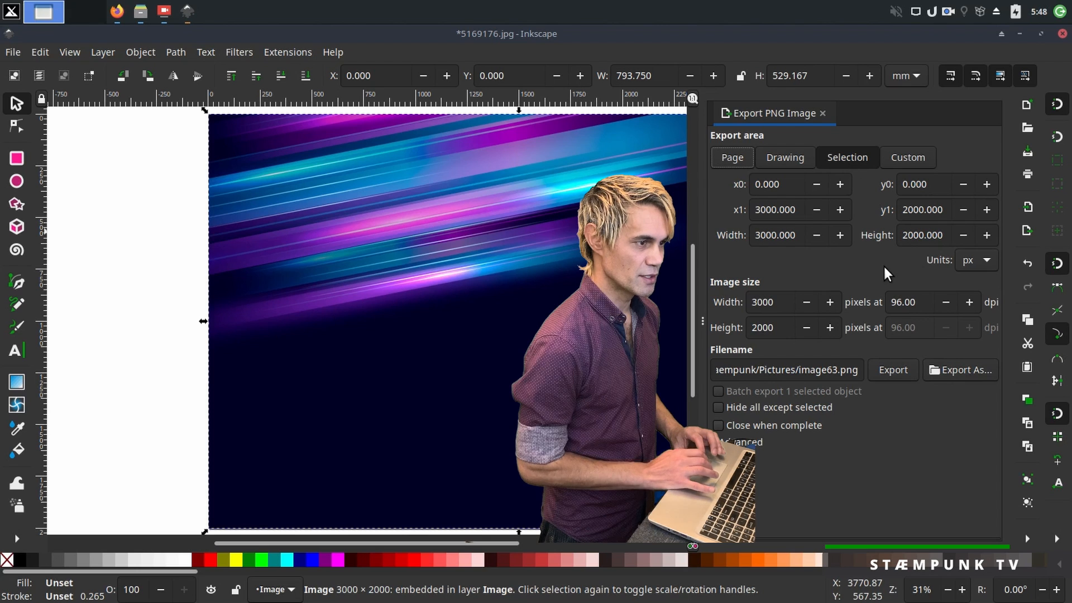
Export the flipped image as wallpaper-2.png in Pictures at 3000×2000.
{"action": "left_click", "coordinate": [958, 370]}
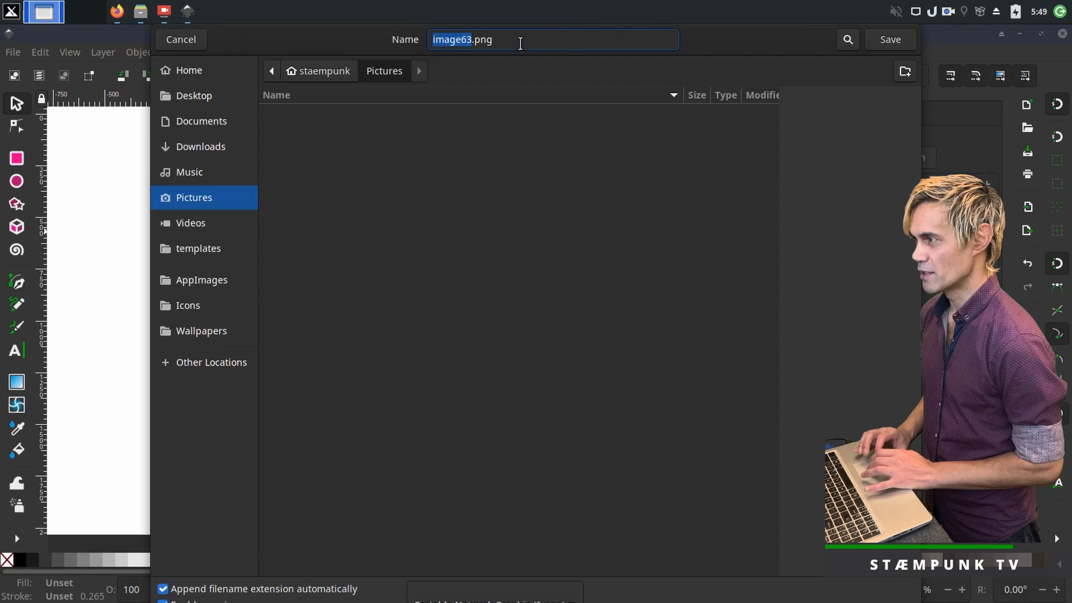
{"action": "type", "text": "wallpape"}
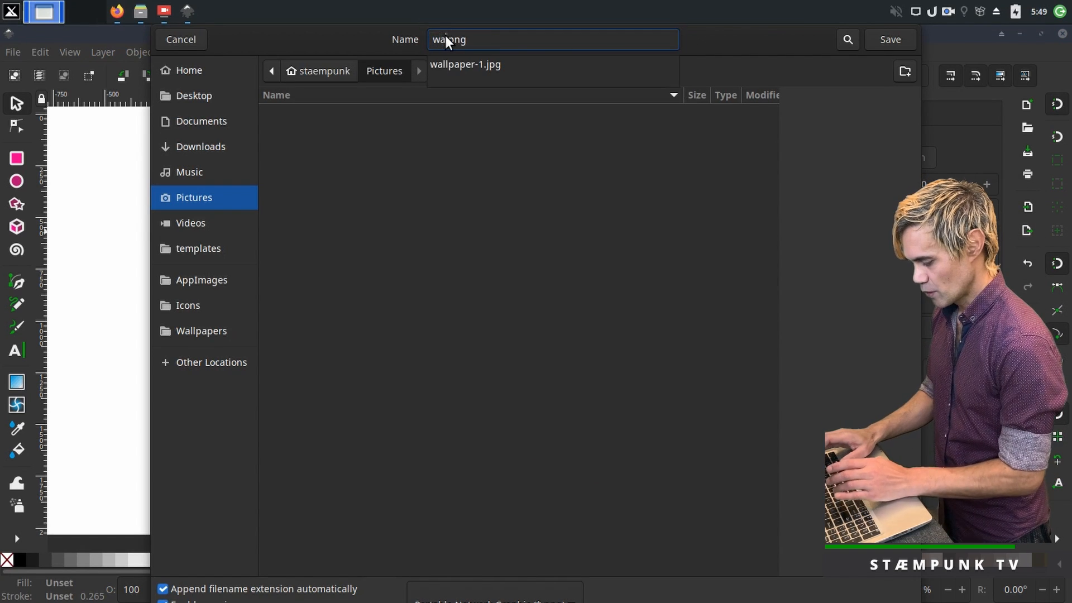
{"action": "type", "text": "r-2"}
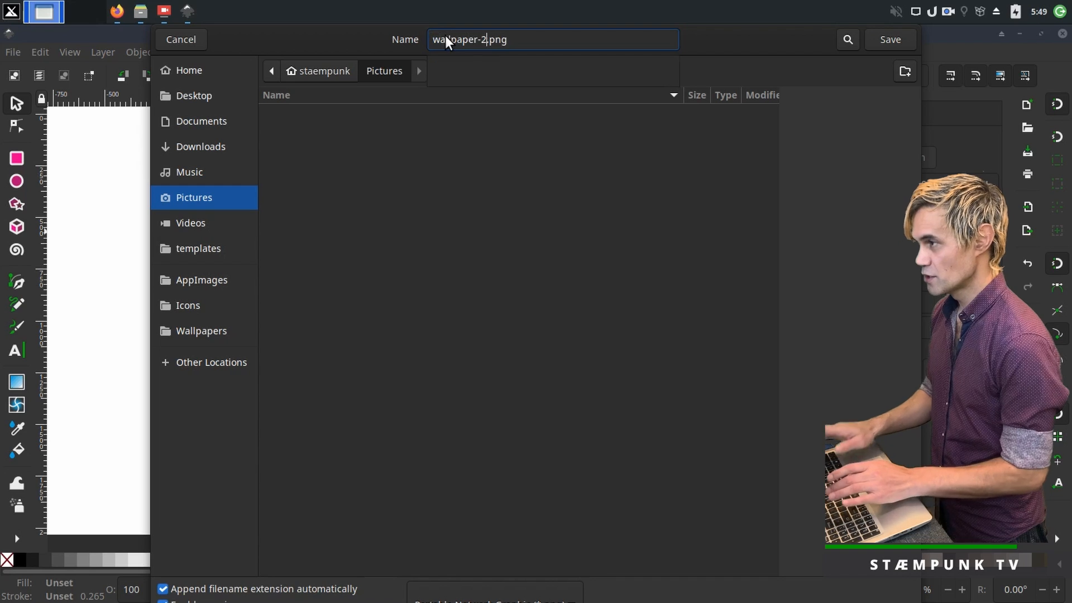
{"action": "key", "text": "Return"}
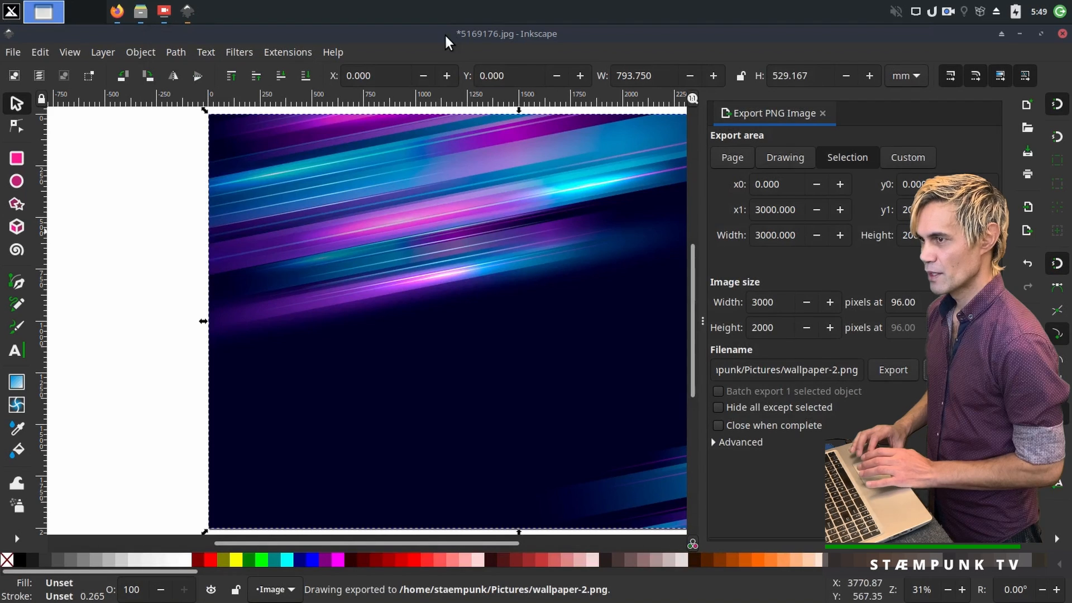
Quit Inkscape without saving, copy wallpaper-2.png to Wallpapers, and delete 5169176.jpg.
{"action": "left_click", "coordinate": [1062, 35]}
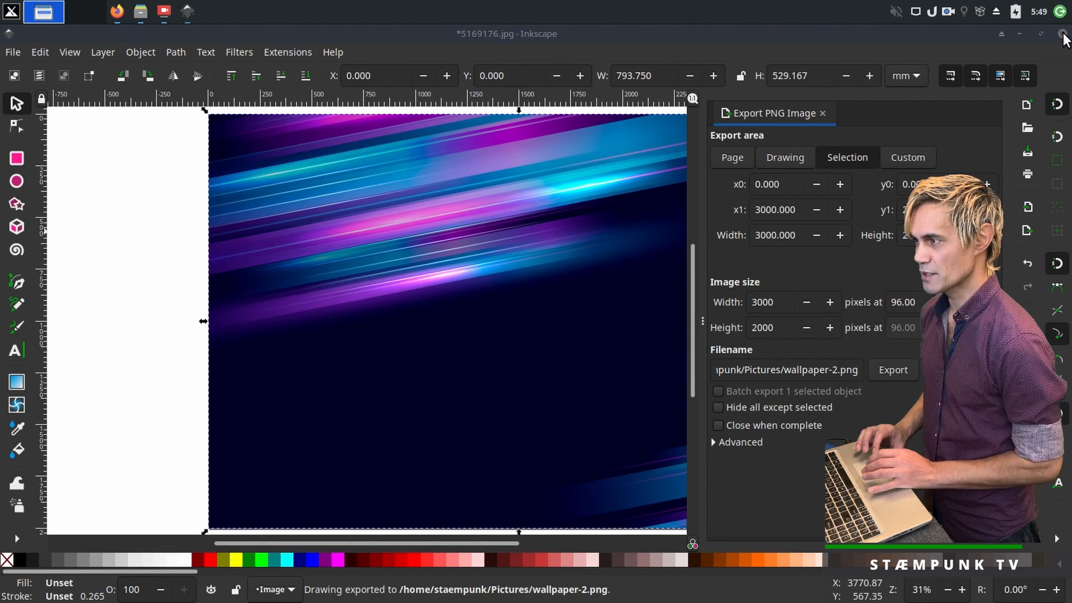
{"action": "left_click", "coordinate": [420, 360]}
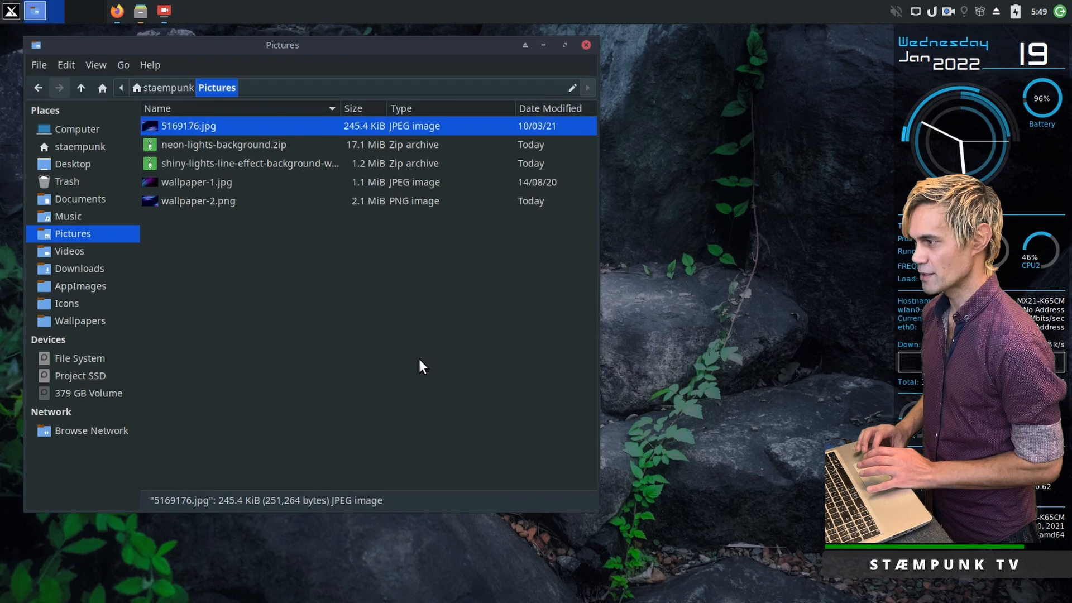
{"action": "left_click", "coordinate": [203, 200]}
{"action": "left_click_drag", "start_coordinate": [202, 200], "coordinate": [86, 322]}
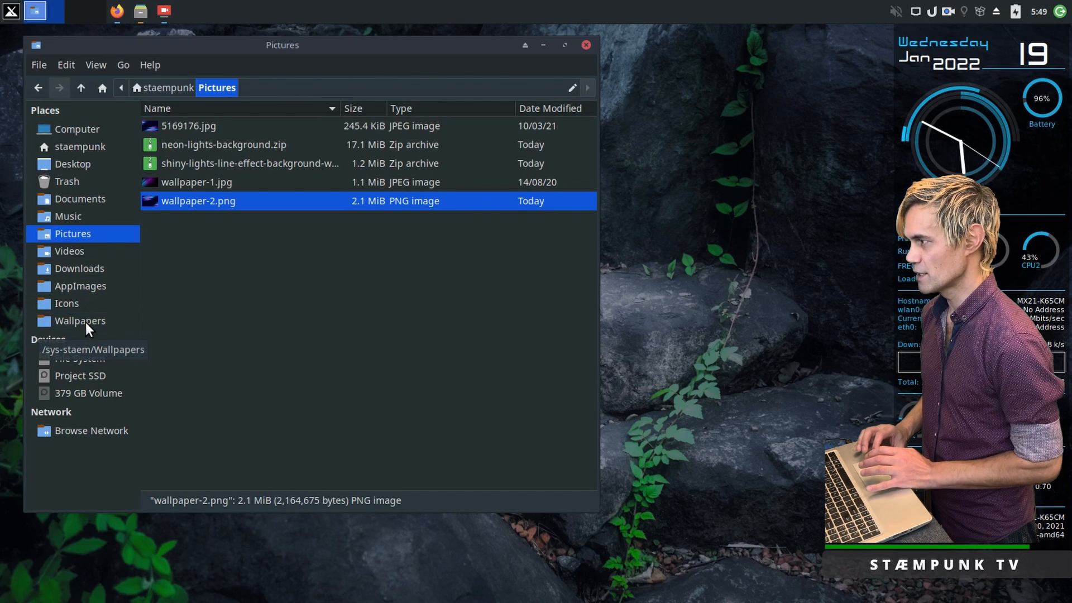
{"action": "left_click", "coordinate": [179, 124]}
{"action": "key", "text": "Delete"}
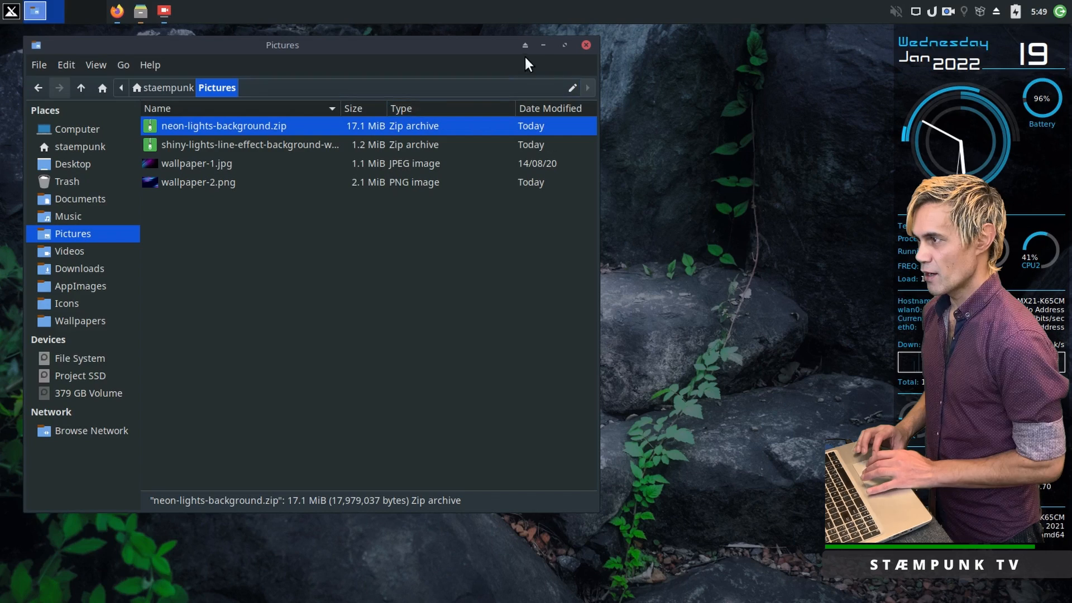
Set workspace 1's background to the first neon purple image in the Wallpapers folder.
{"action": "left_click", "coordinate": [544, 46]}
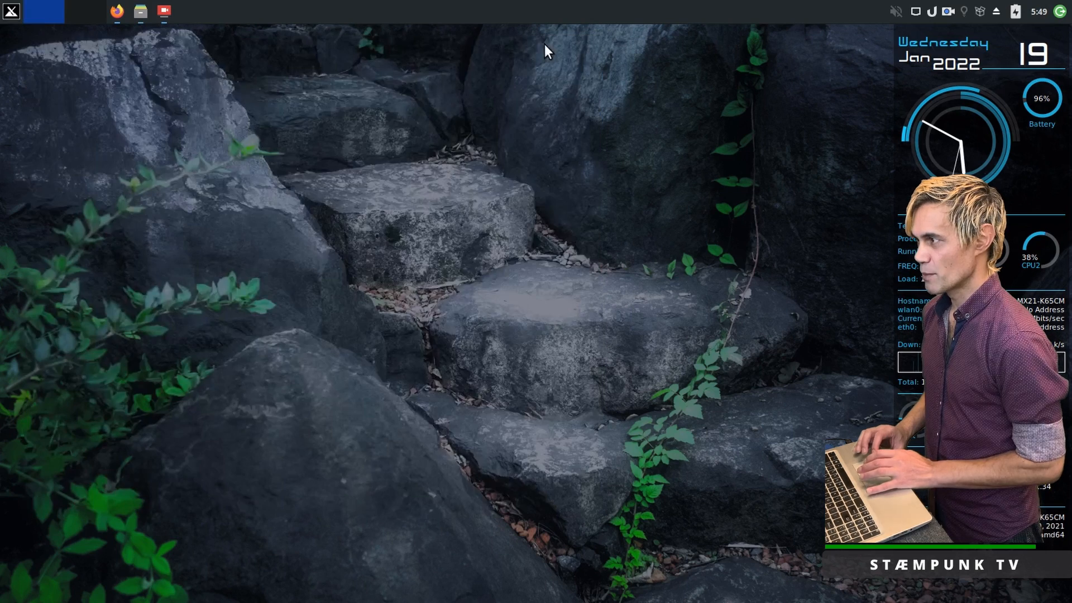
{"action": "right_click", "coordinate": [406, 217]}
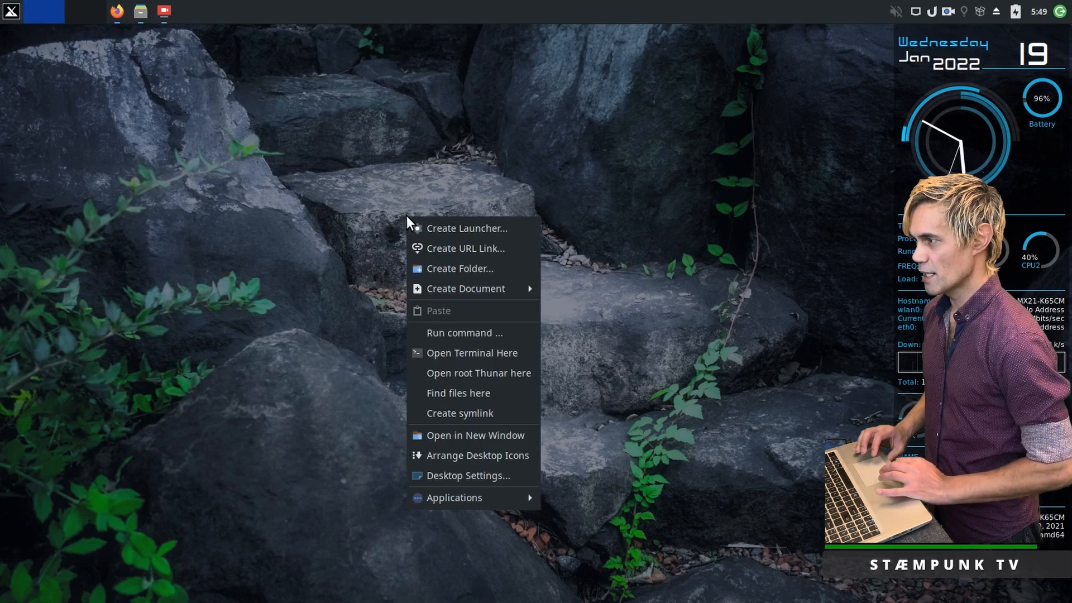
{"action": "left_click", "coordinate": [472, 476]}
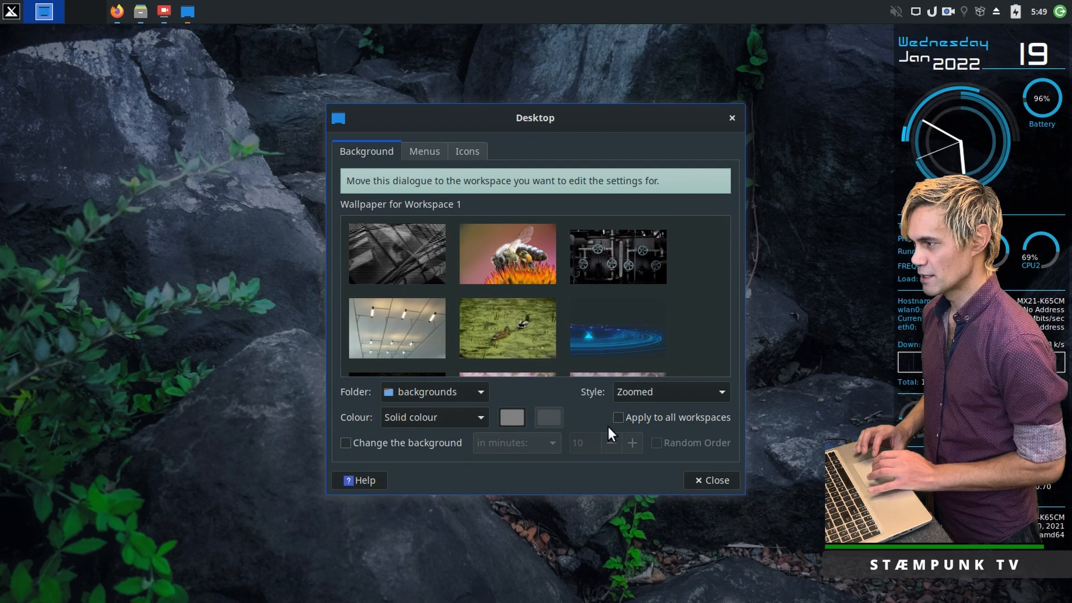
{"action": "left_click", "coordinate": [475, 391]}
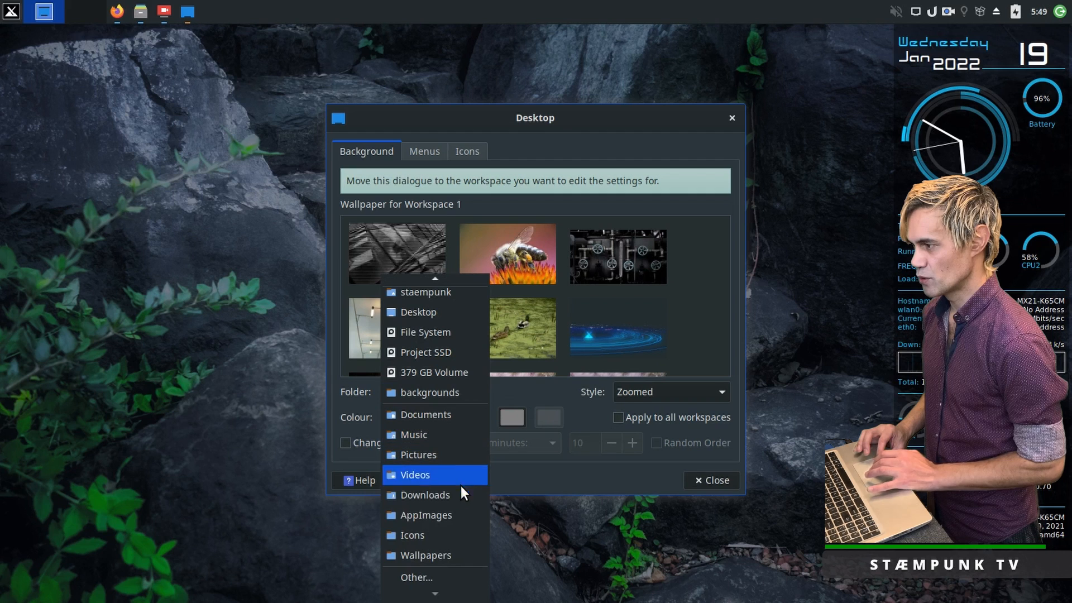
{"action": "left_click", "coordinate": [448, 560]}
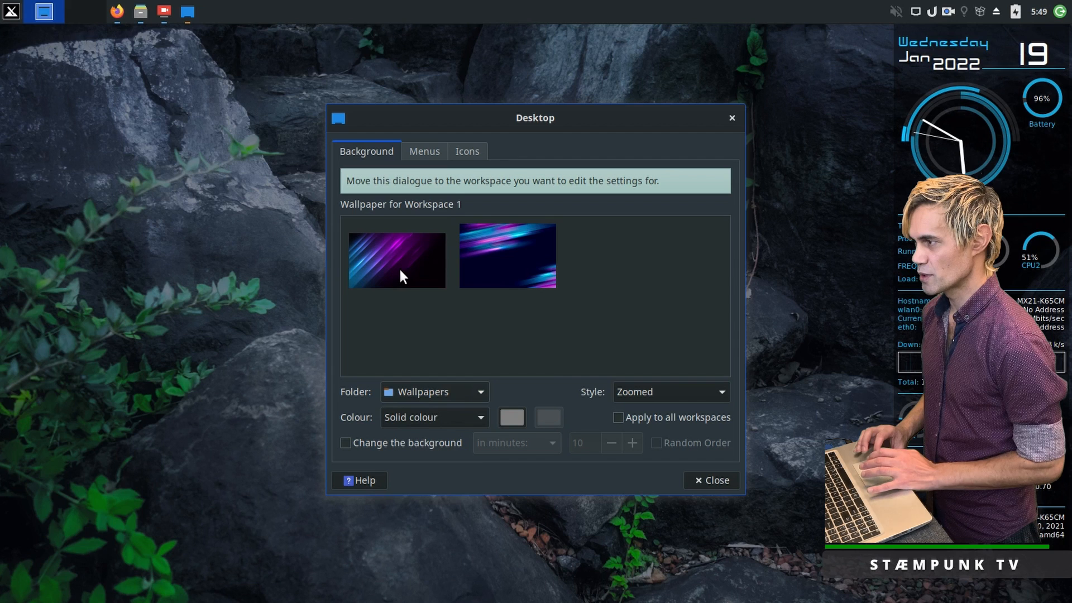
{"action": "left_click", "coordinate": [399, 267]}
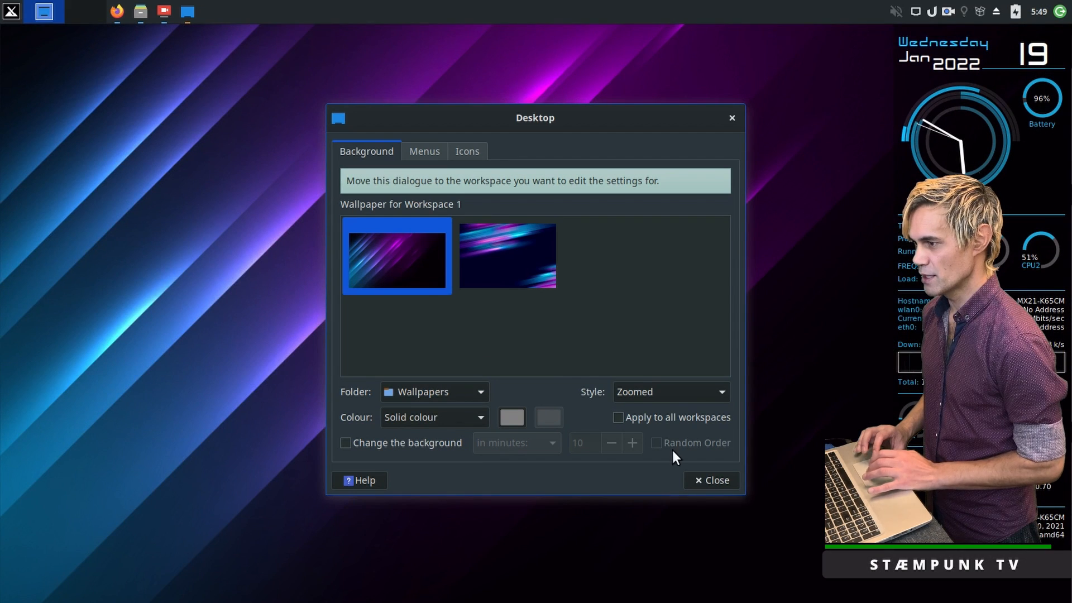
{"action": "left_click", "coordinate": [710, 482]}
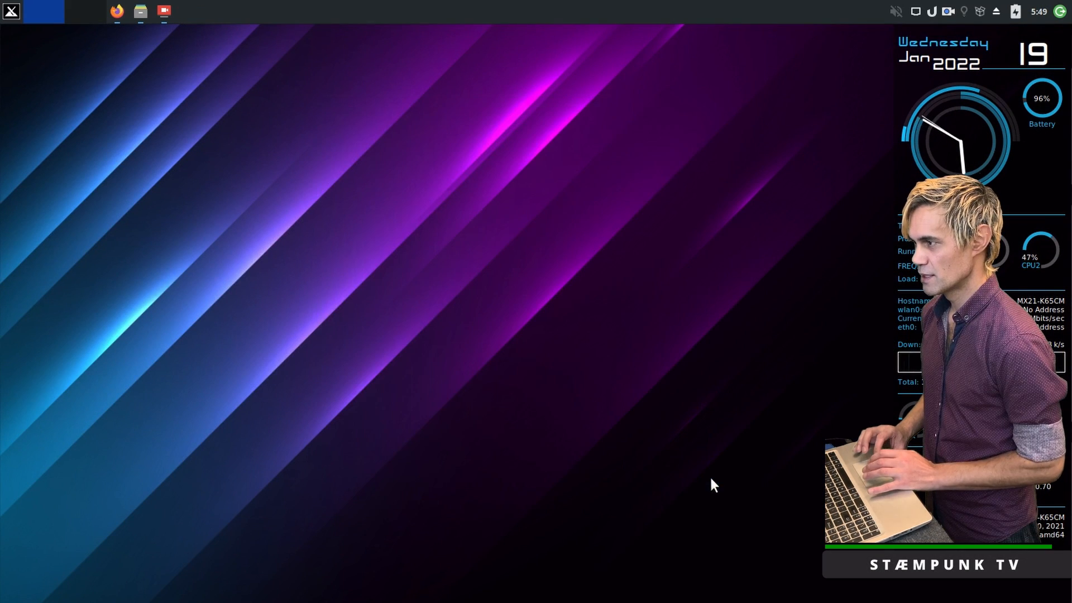
{"action": "left_click", "coordinate": [93, 13]}
Replace workspace 2's sunset tree background with the second neon purple image from Wallpapers.
{"action": "right_click", "coordinate": [316, 224]}
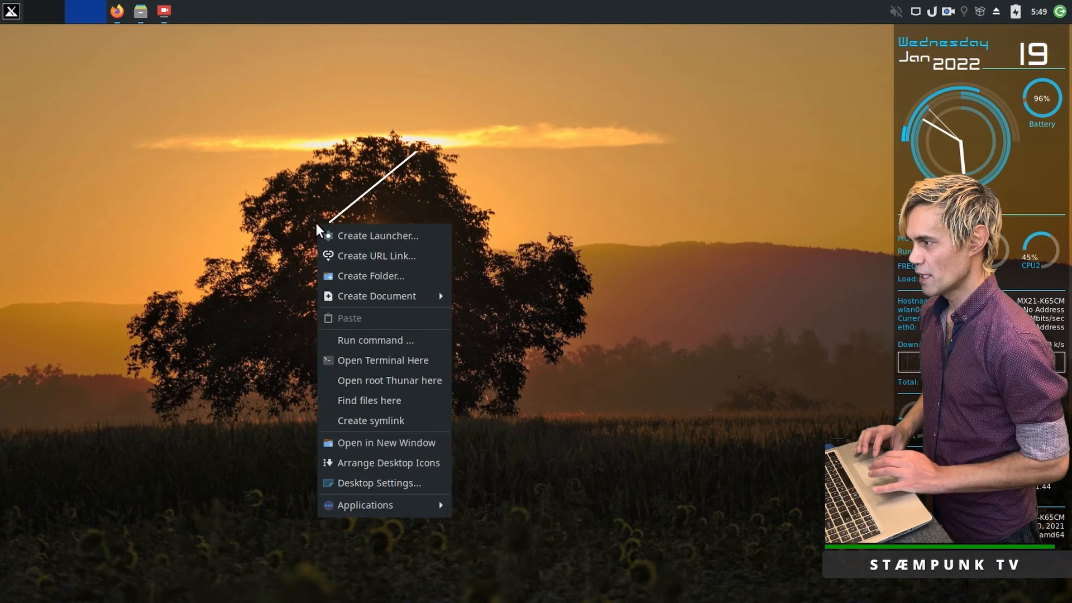
{"action": "left_click", "coordinate": [380, 483]}
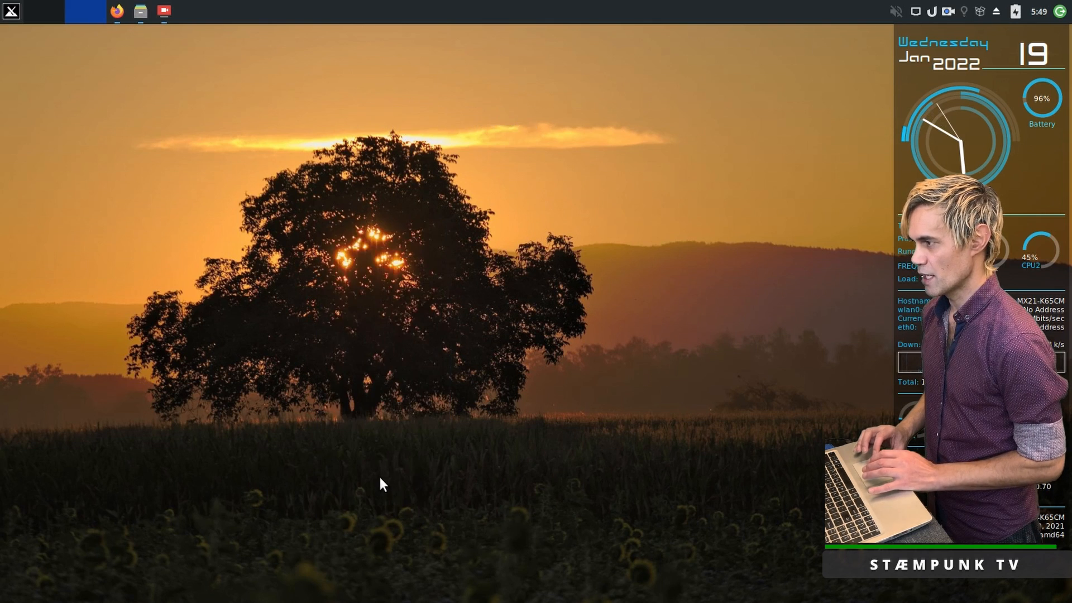
{"action": "left_click", "coordinate": [465, 395]}
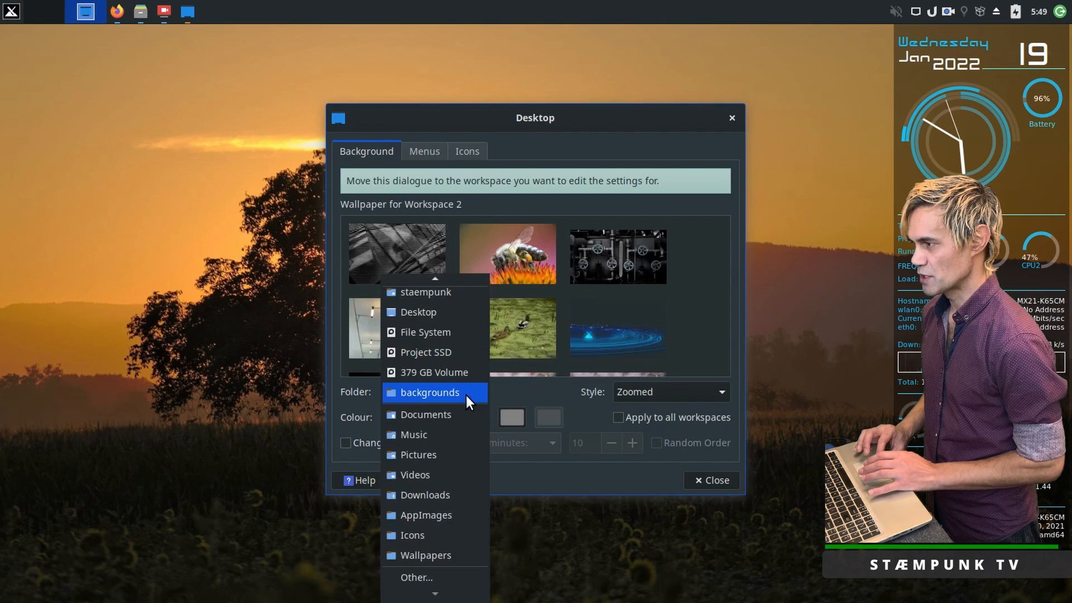
{"action": "left_click", "coordinate": [443, 558]}
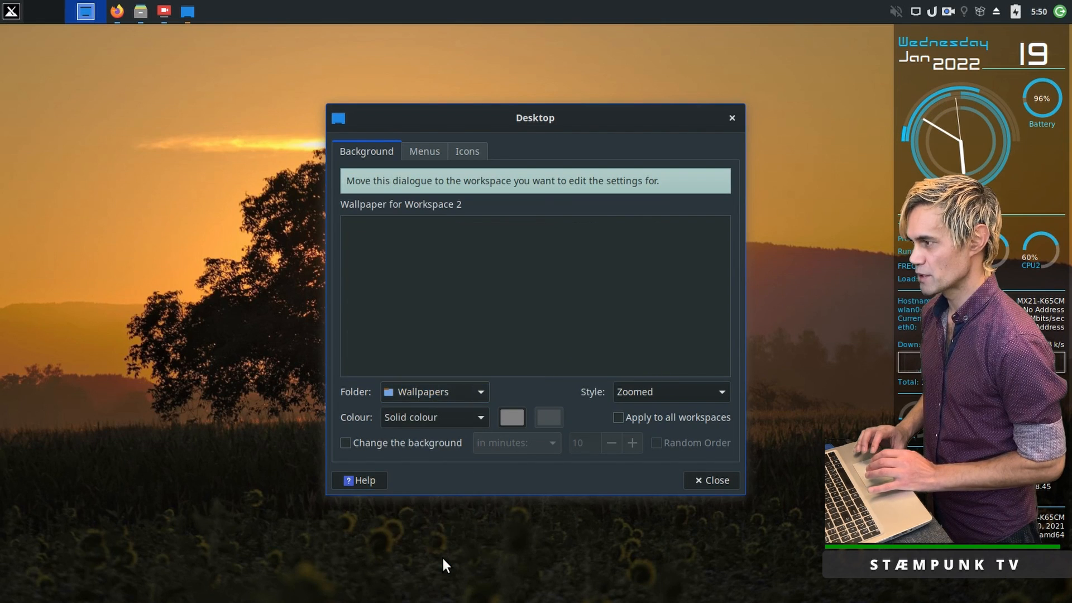
{"action": "left_click", "coordinate": [523, 258]}
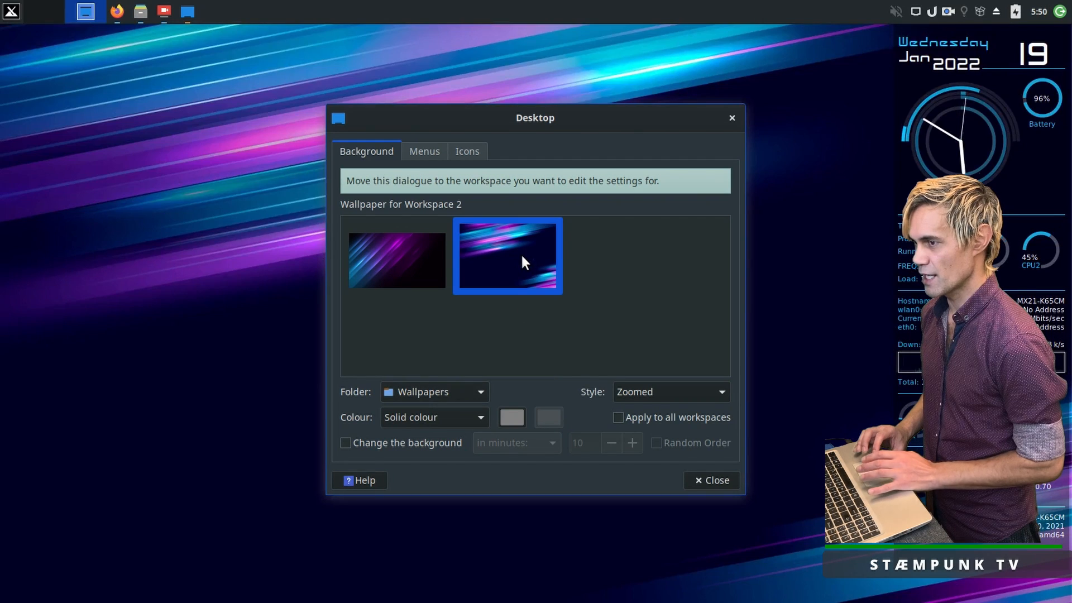
{"action": "left_click", "coordinate": [717, 484]}
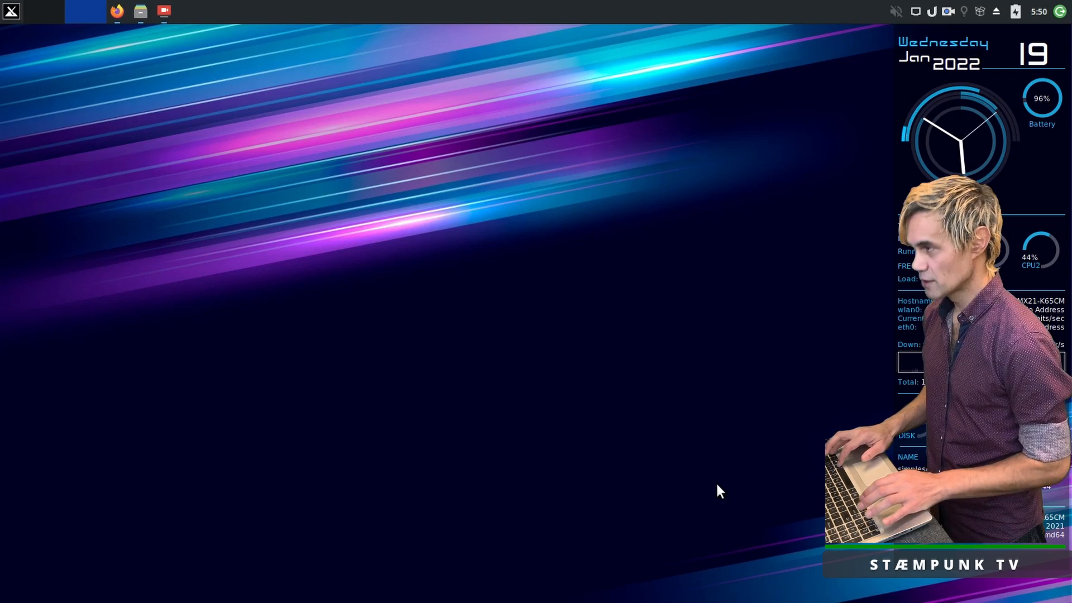
{"action": "scroll", "coordinate": [717, 485], "scroll_direction": "up", "scroll_amount": 1}
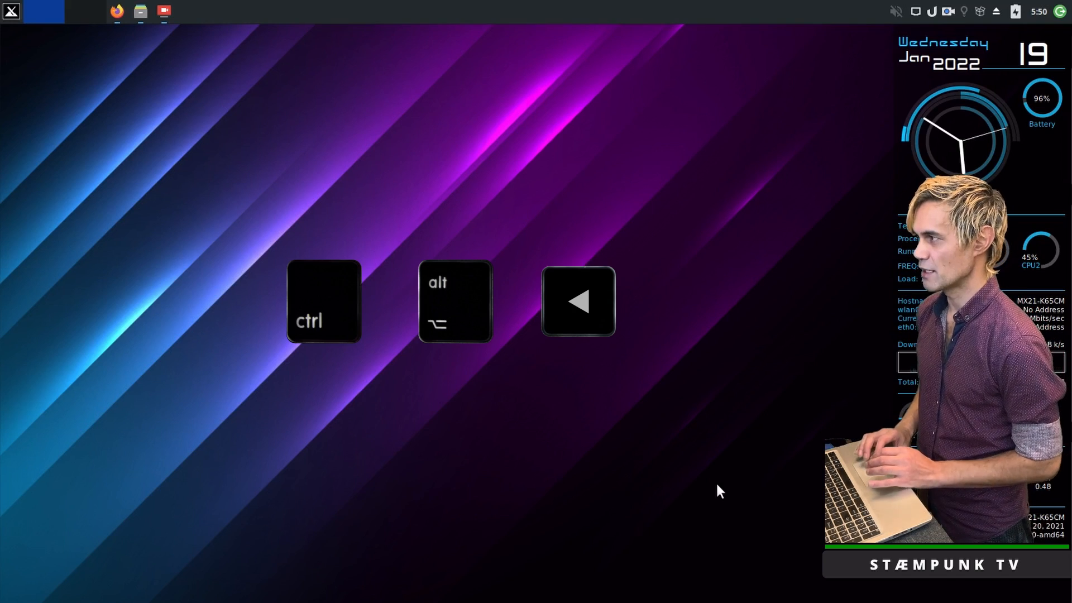
Switch back to workspace 1 with Ctrl+Alt+Left.
{"action": "key", "text": "ctrl+alt+Left"}
{"action": "key", "text": "ctrl+alt+Left"}
{"action": "key", "text": "ctrl+alt+Left"}
{"action": "key", "text": "ctrl+alt+Left"}
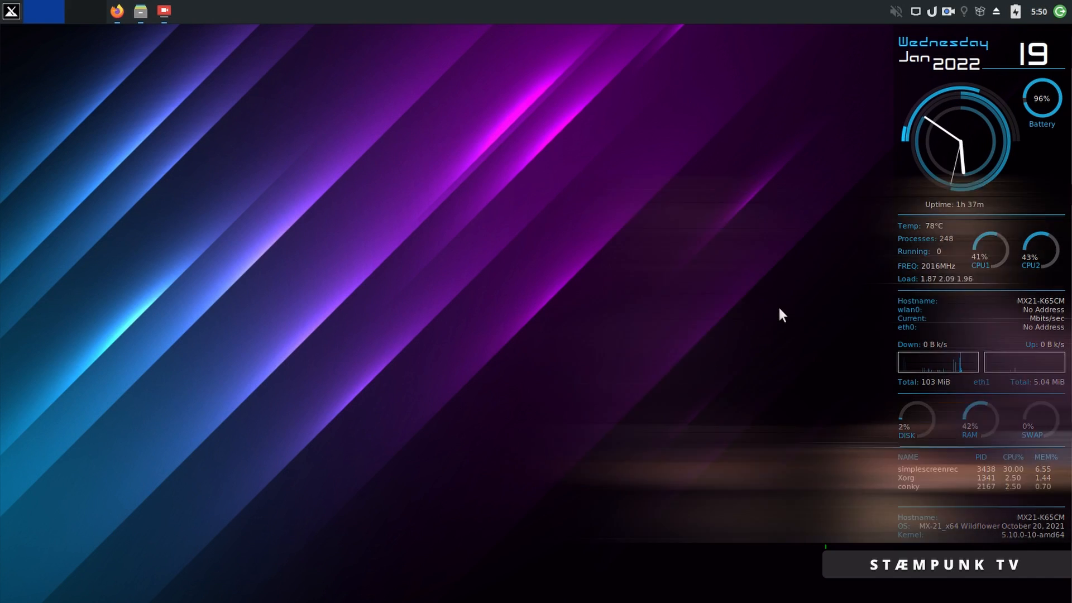
Launch MX Conky via the launcher's 'mx con' search, move it left, and open Conky Manager.
{"action": "key", "text": "ctrl+space"}
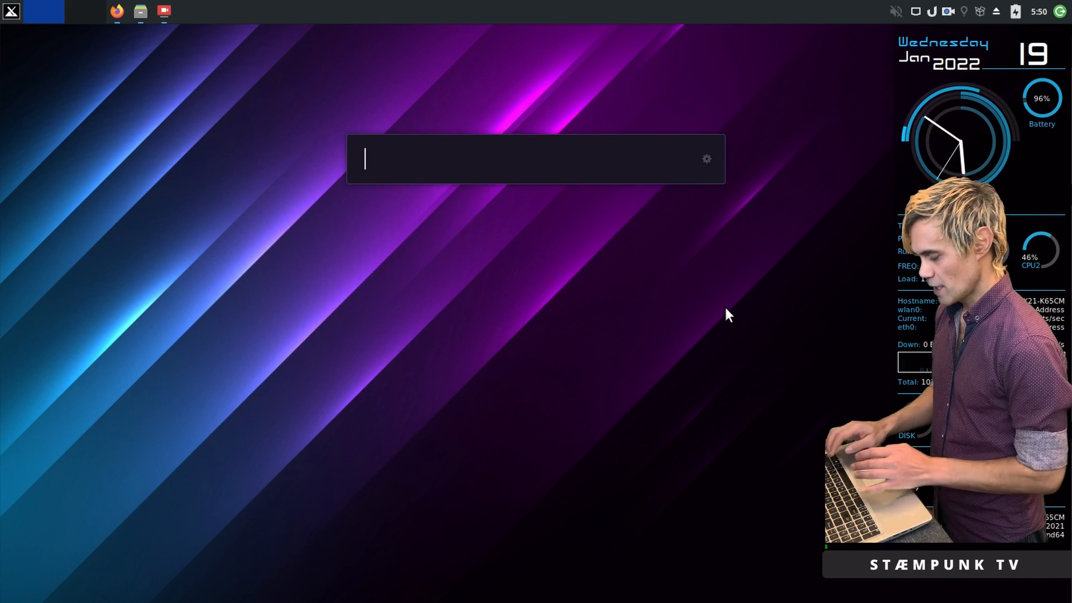
{"action": "type", "text": "mx c"}
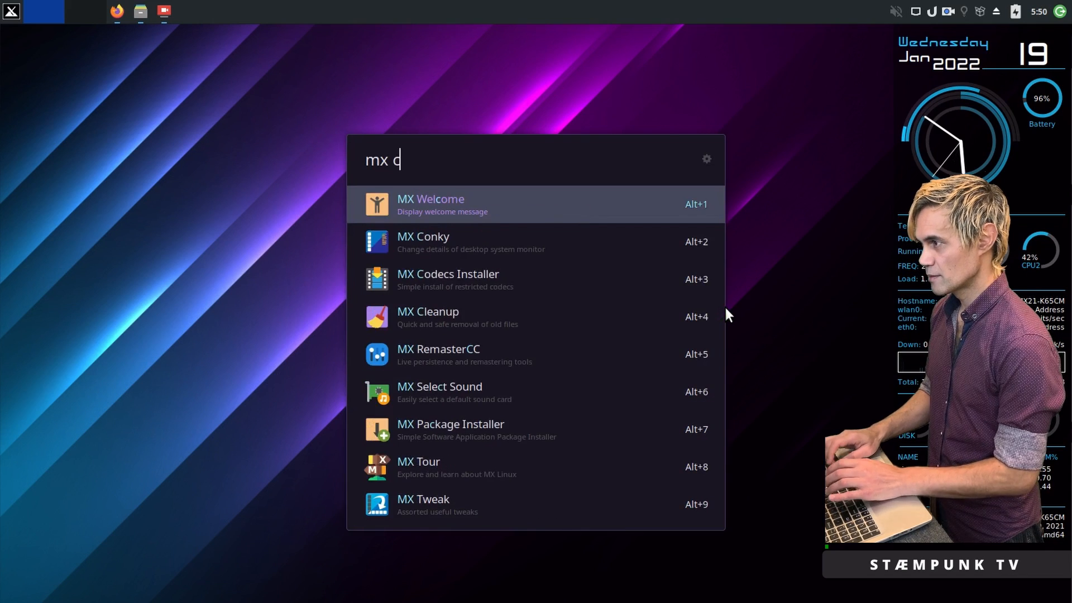
{"action": "type", "text": "on"}
{"action": "key", "text": "Down"}
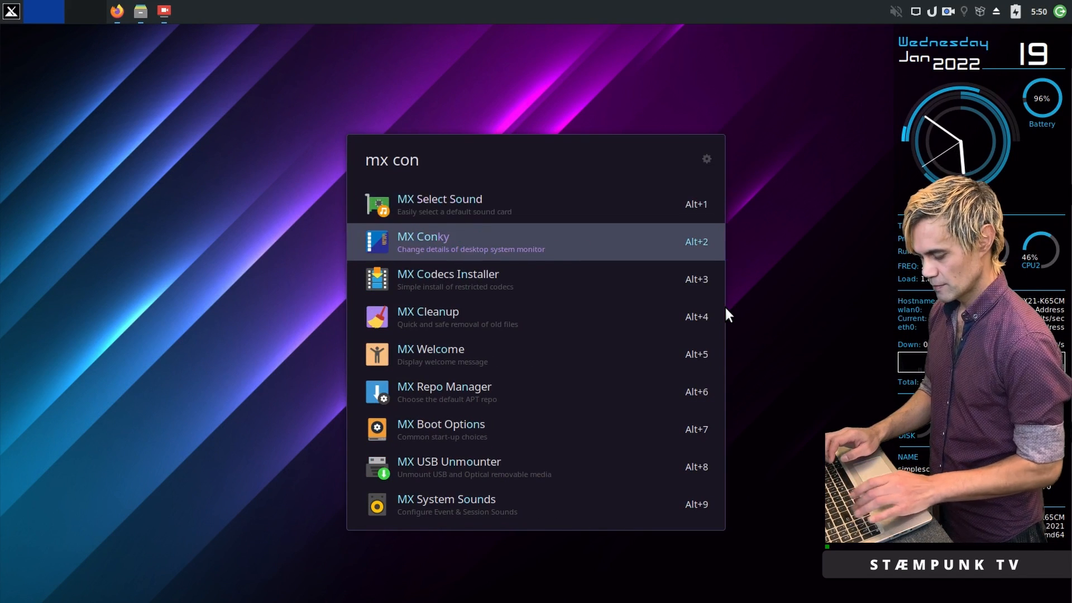
{"action": "key", "text": "Return"}
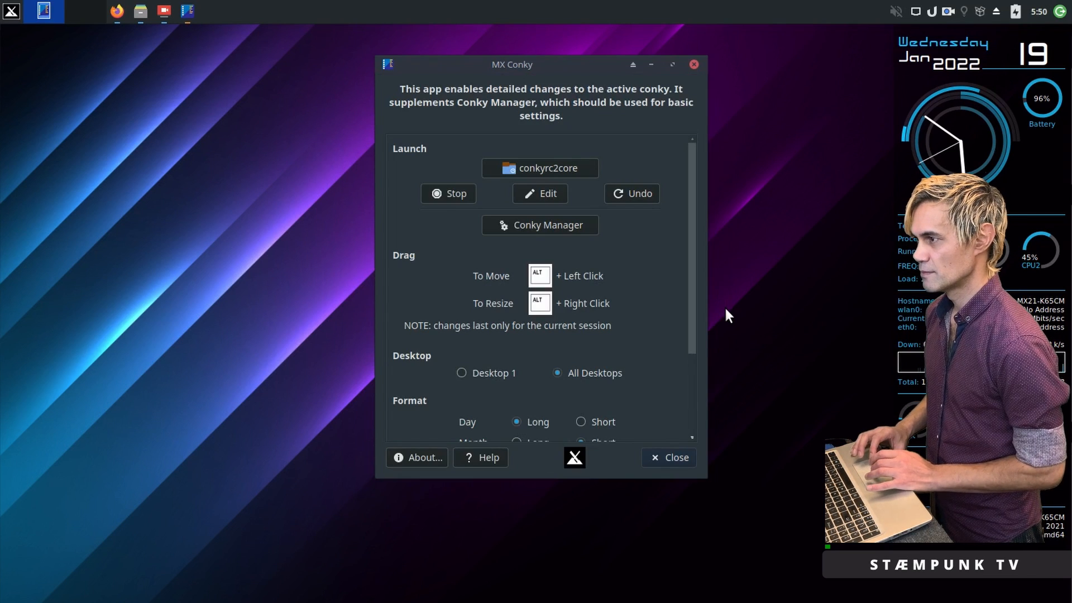
{"action": "left_click_drag", "start_coordinate": [592, 62], "coordinate": [337, 106]}
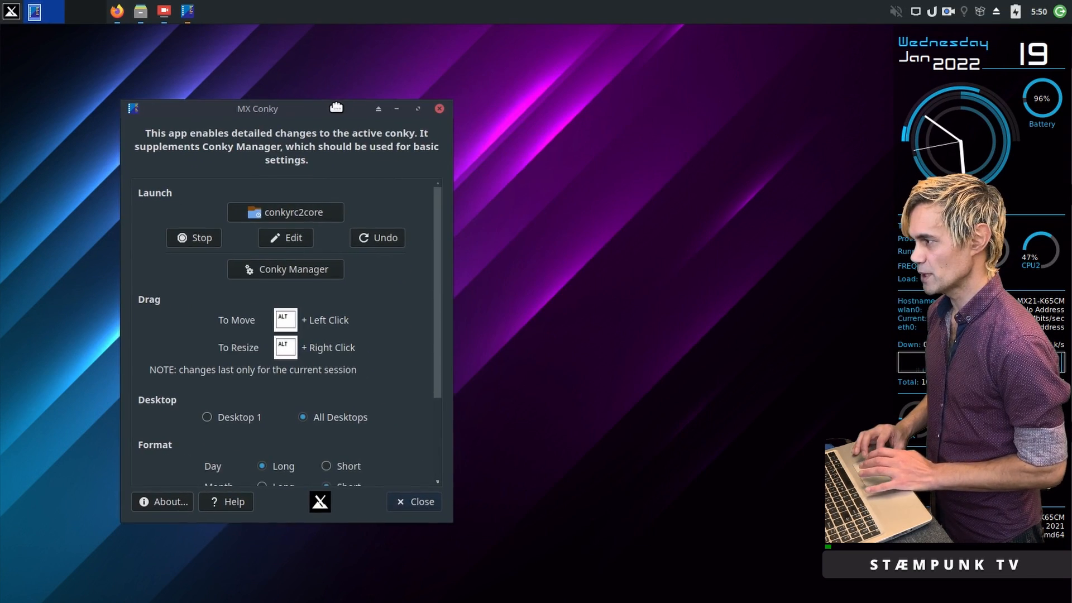
{"action": "left_click", "coordinate": [286, 267]}
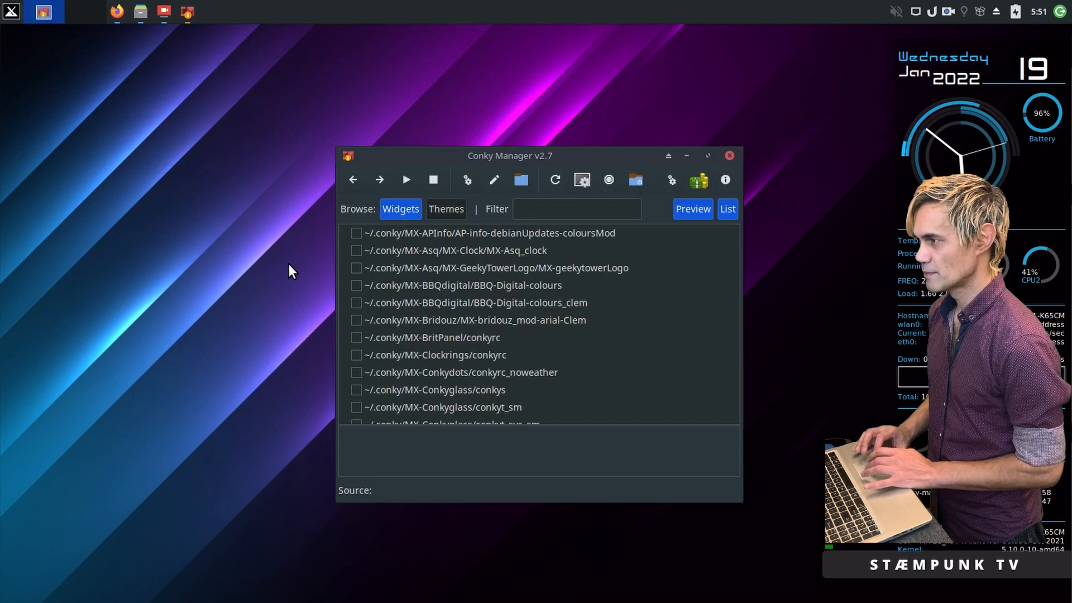
Tile Conky Manager into the top-left quarter and stop the running conkyrc2core widget.
{"action": "key", "text": "super+KP_Home"}
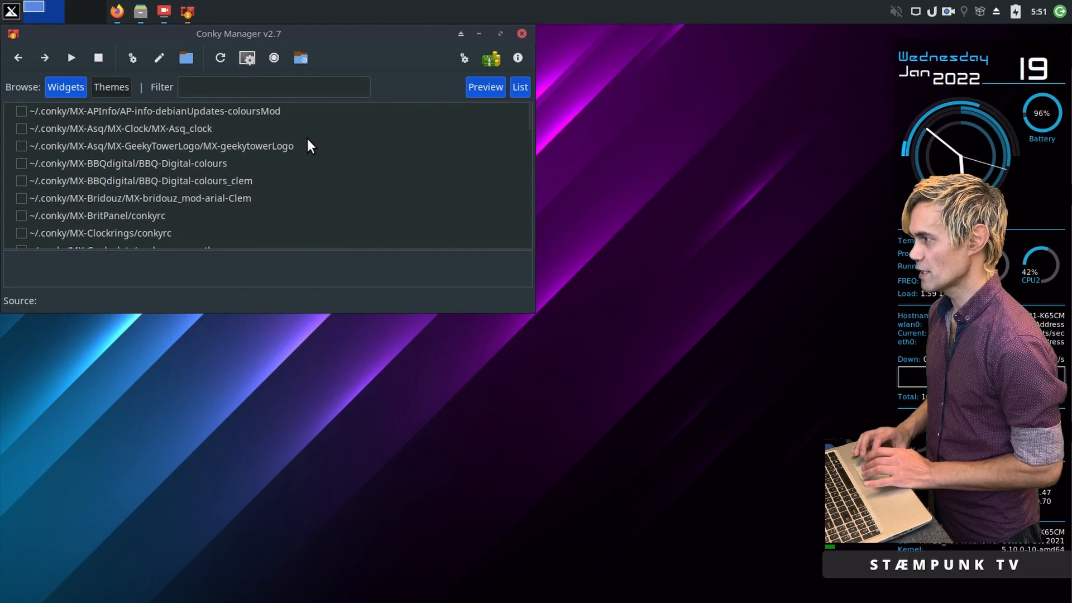
{"action": "scroll", "coordinate": [308, 139], "scroll_direction": "down", "scroll_amount": 5}
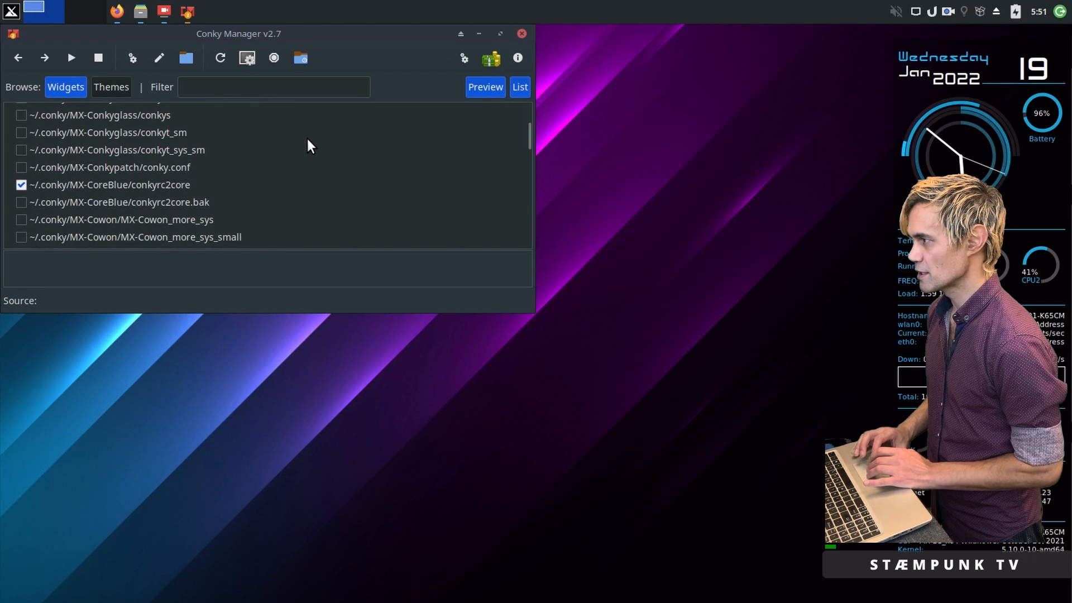
{"action": "left_click", "coordinate": [21, 182]}
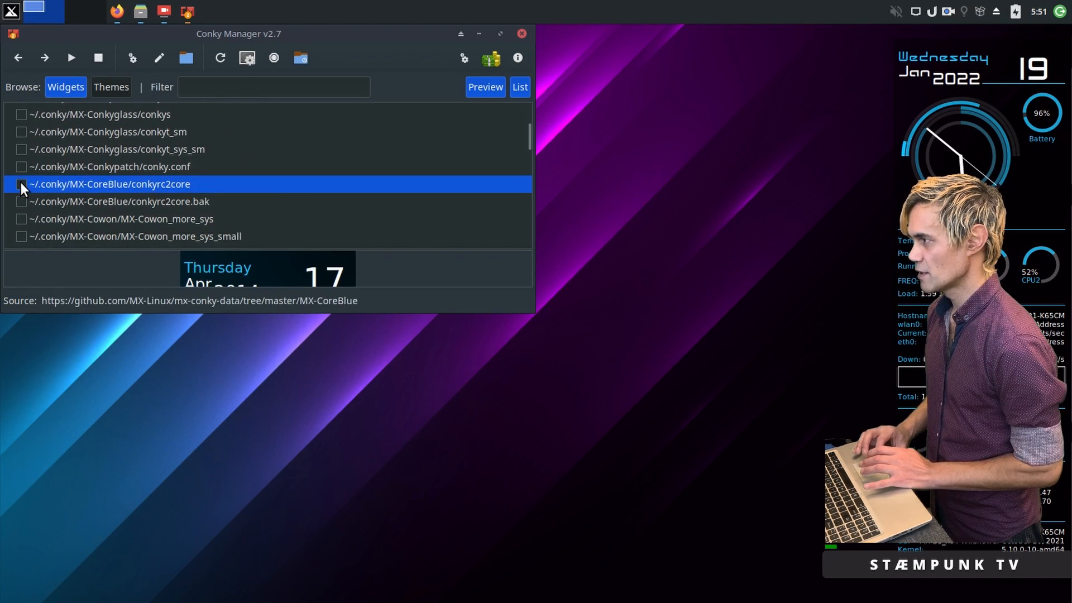
Enable the MX-Gotham_mx17 widget and open its config for editing.
{"action": "scroll", "coordinate": [147, 169], "scroll_direction": "down", "scroll_amount": 3}
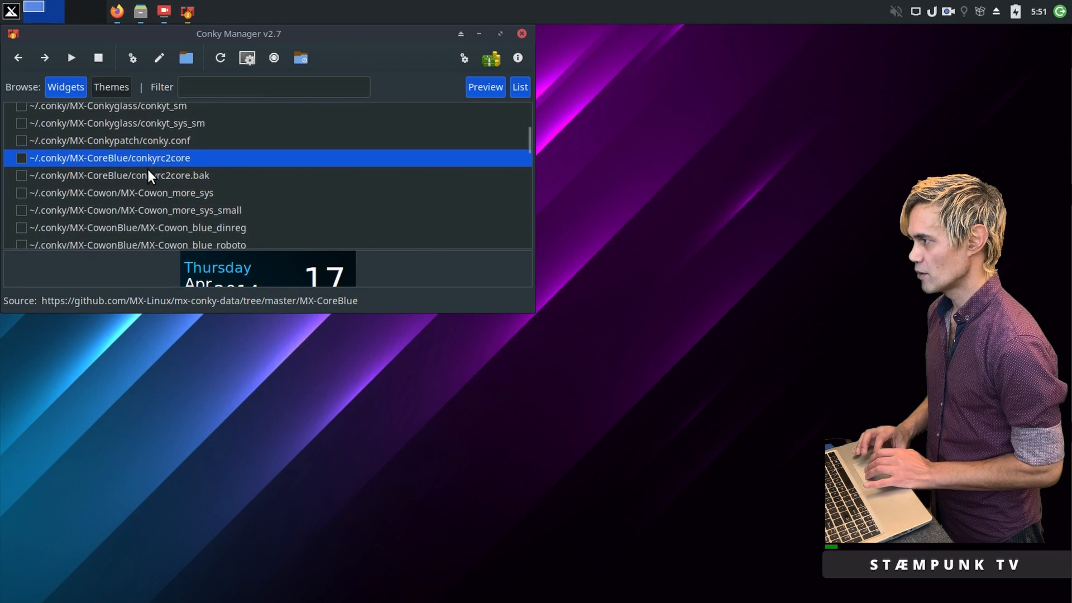
{"action": "scroll", "coordinate": [147, 170], "scroll_direction": "down", "scroll_amount": 6}
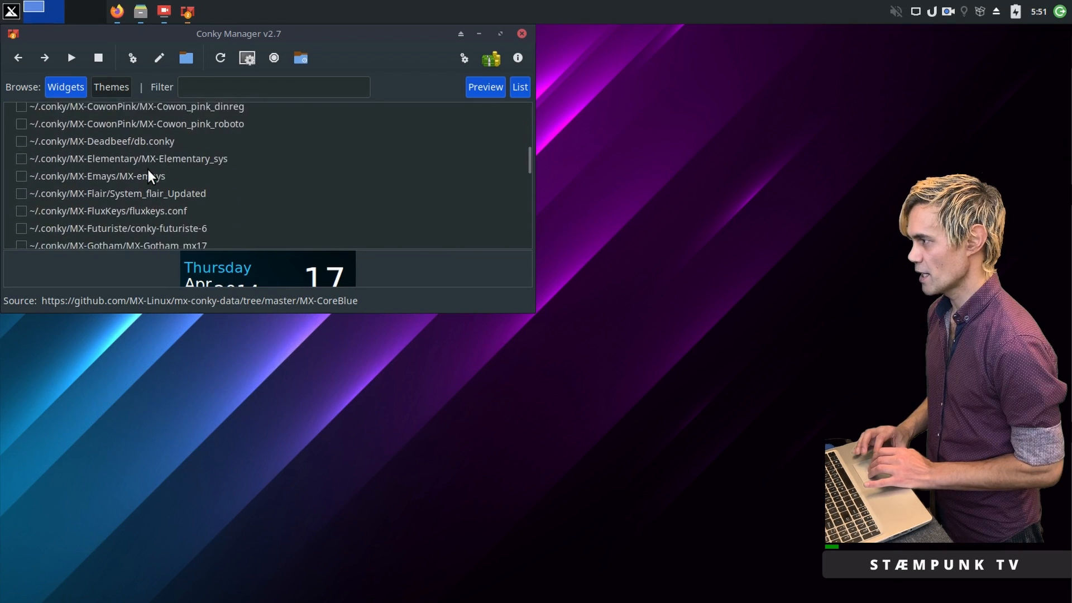
{"action": "scroll", "coordinate": [147, 169], "scroll_direction": "down", "scroll_amount": 1}
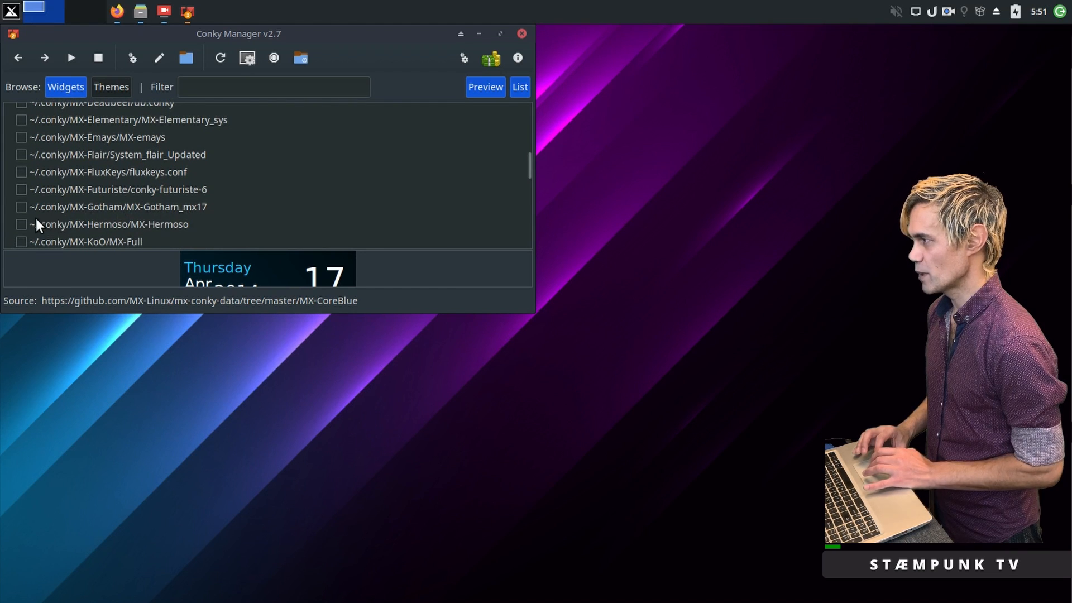
{"action": "left_click", "coordinate": [20, 208]}
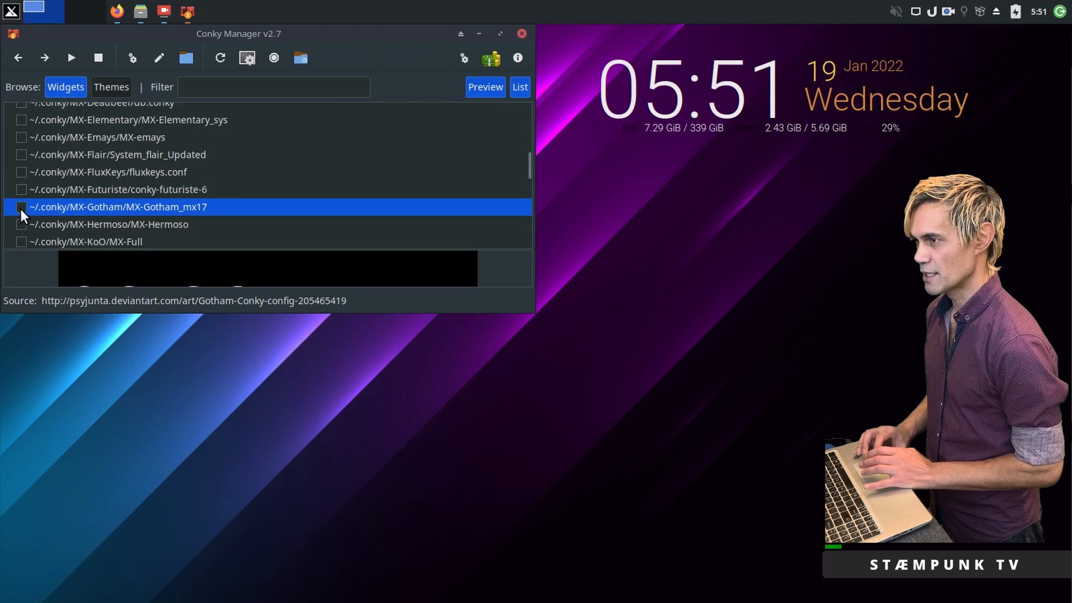
{"action": "left_click", "coordinate": [21, 207]}
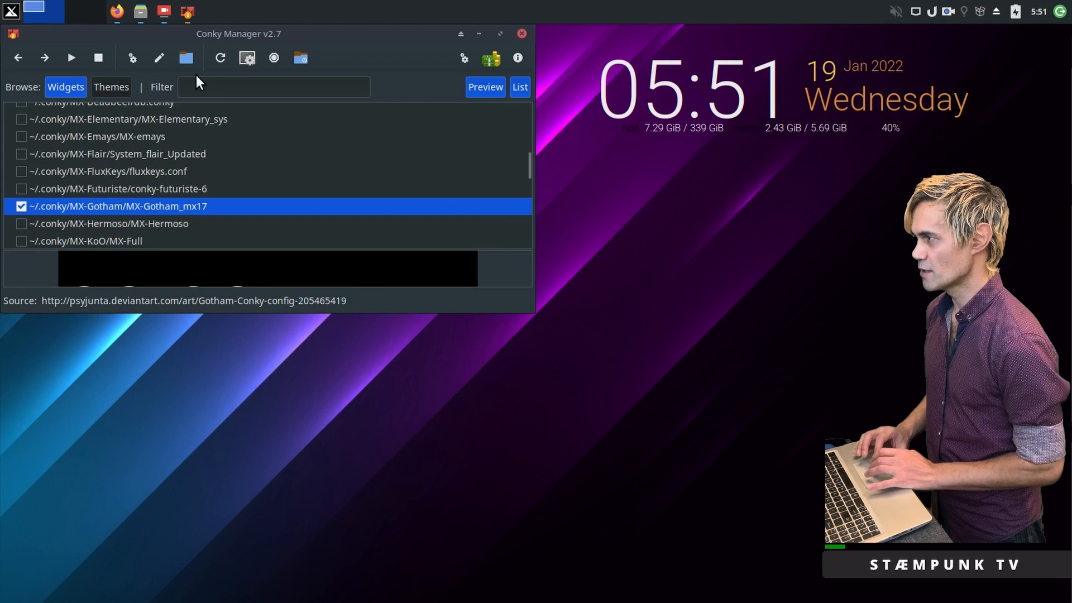
{"action": "left_click", "coordinate": [159, 58]}
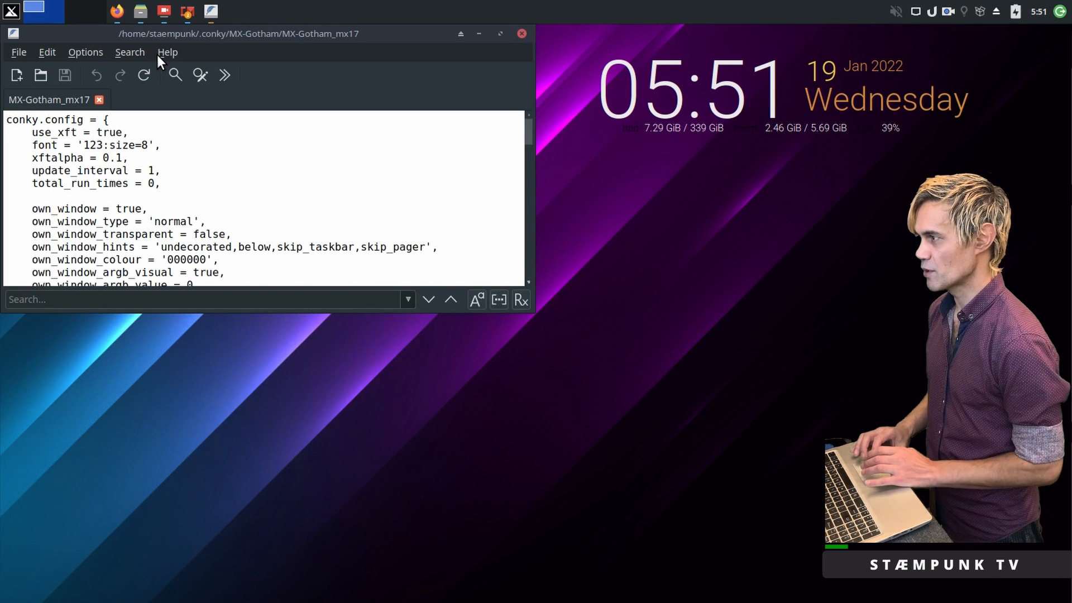
Bring the config's #top line and #bottom line sections, with the Roboto-Light clock text, into view.
{"action": "scroll", "coordinate": [312, 140], "scroll_direction": "down", "scroll_amount": 7}
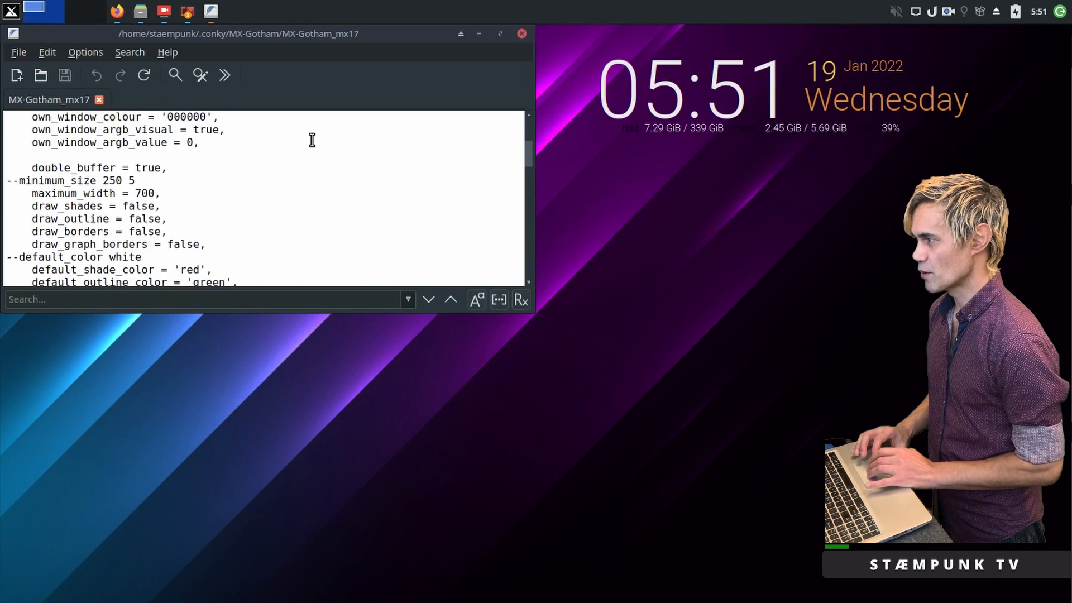
{"action": "scroll", "coordinate": [312, 141], "scroll_direction": "down", "scroll_amount": 20}
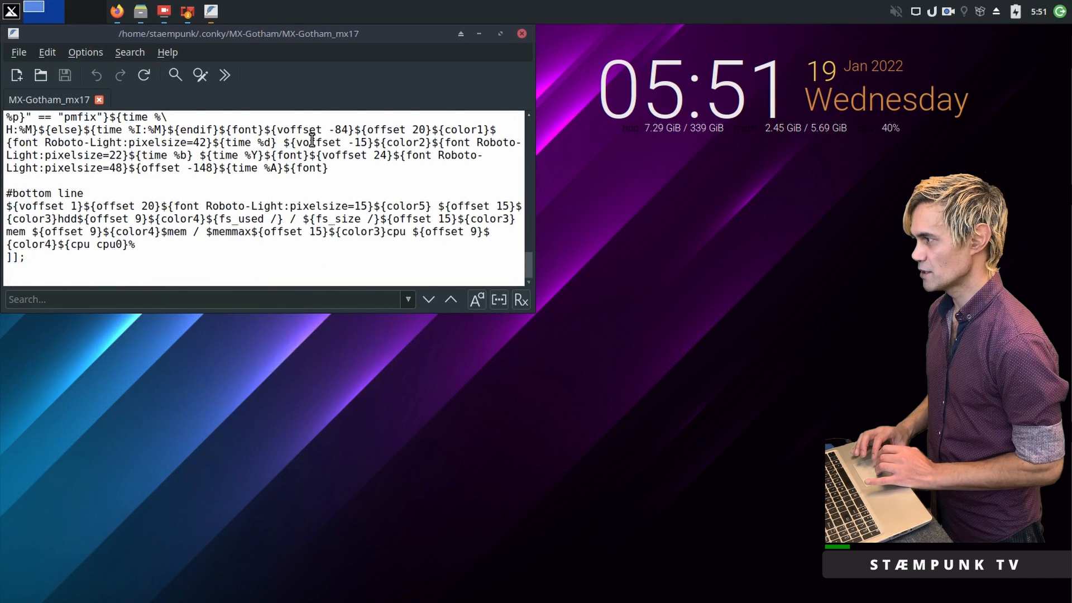
{"action": "scroll", "coordinate": [312, 140], "scroll_direction": "up", "scroll_amount": 1}
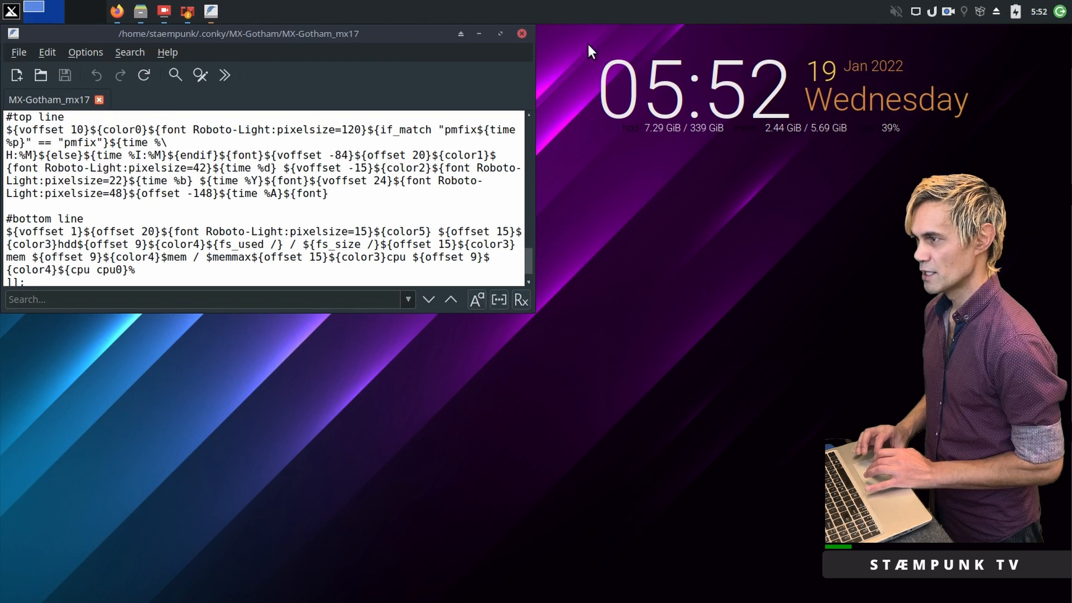
{"action": "left_click_drag", "start_coordinate": [579, 44], "coordinate": [986, 124]}
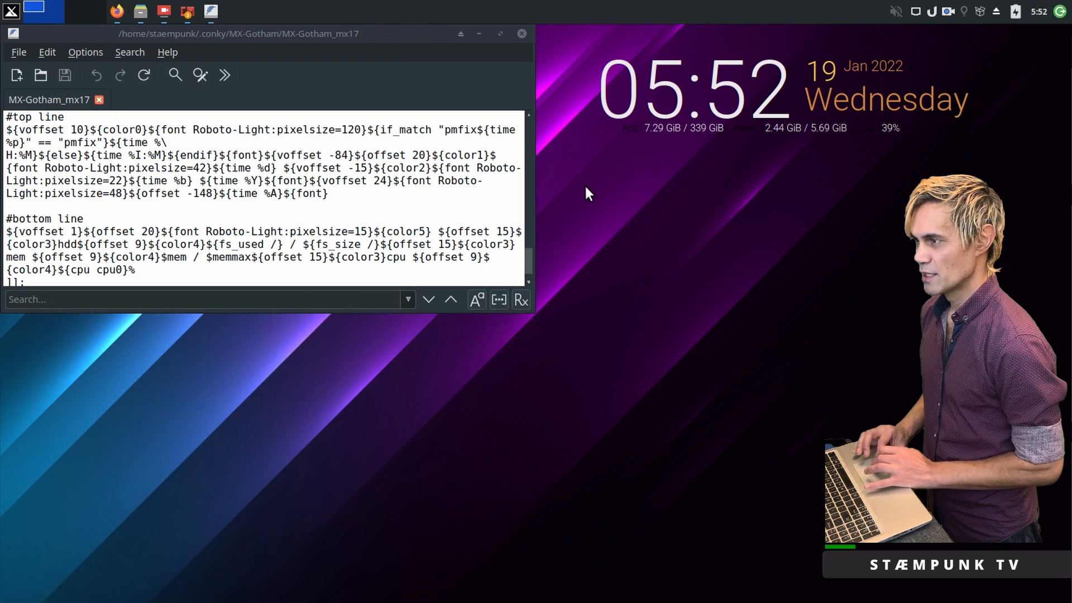
{"action": "left_click_drag", "start_coordinate": [586, 185], "coordinate": [927, 117]}
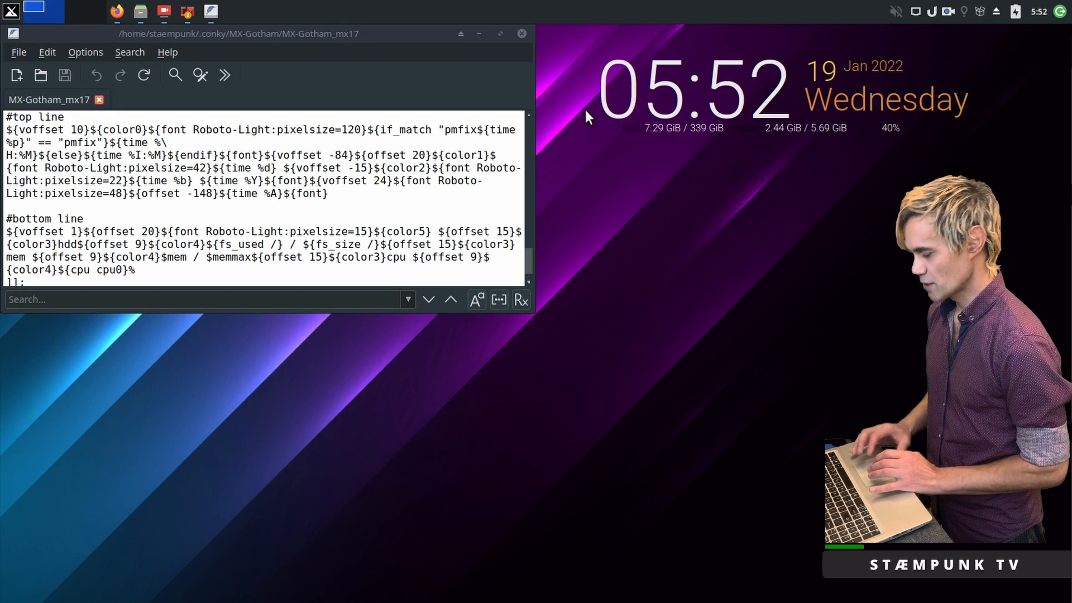
Launch Font Manager, maximize it, and show only the User fonts.
{"action": "key", "text": "ctrl+space"}
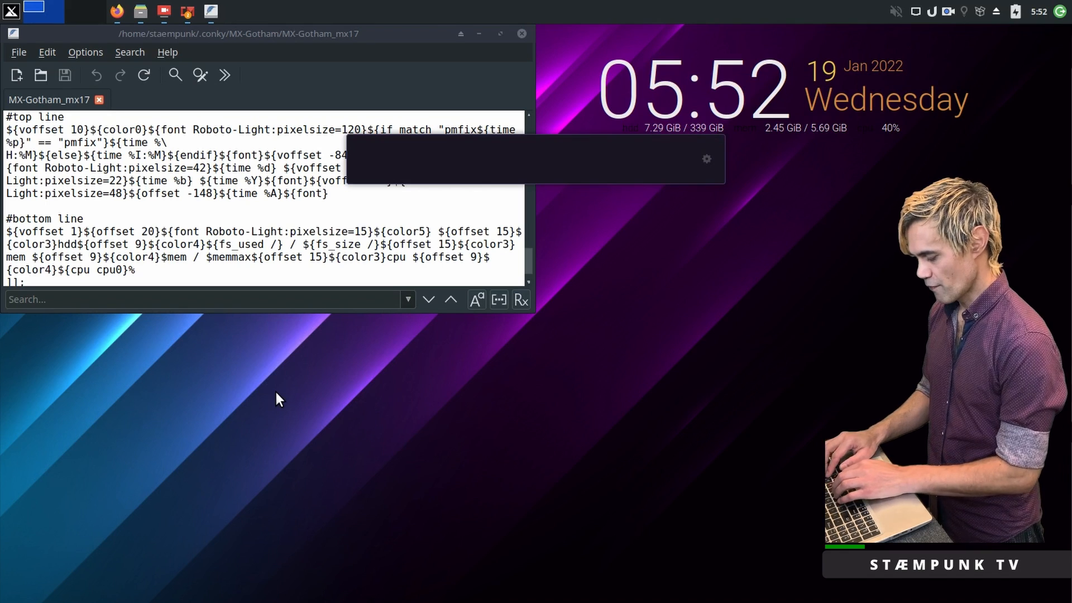
{"action": "type", "text": "font"}
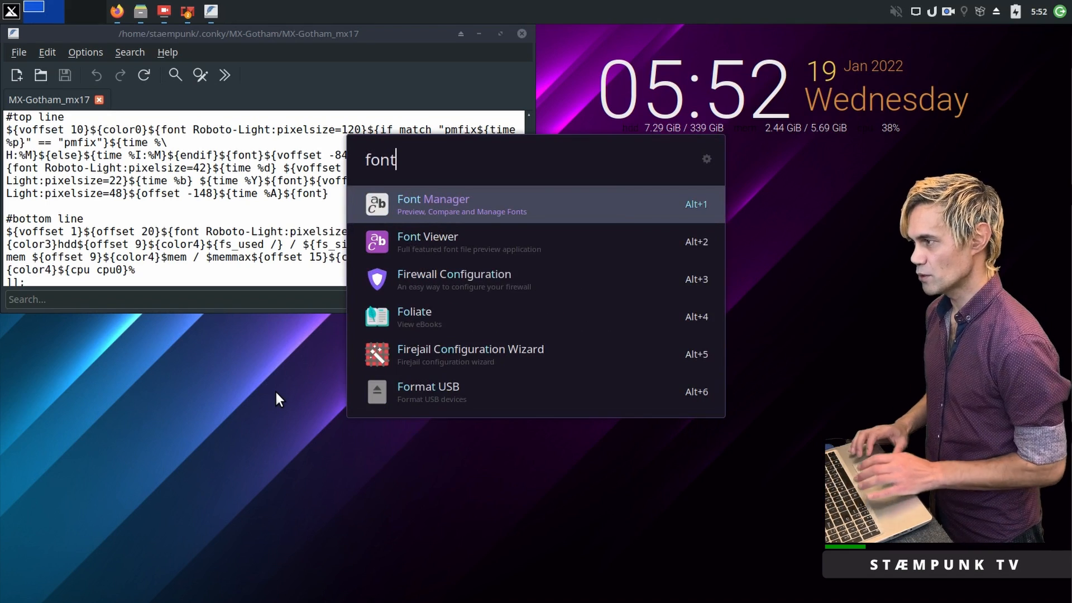
{"action": "key", "text": "Return"}
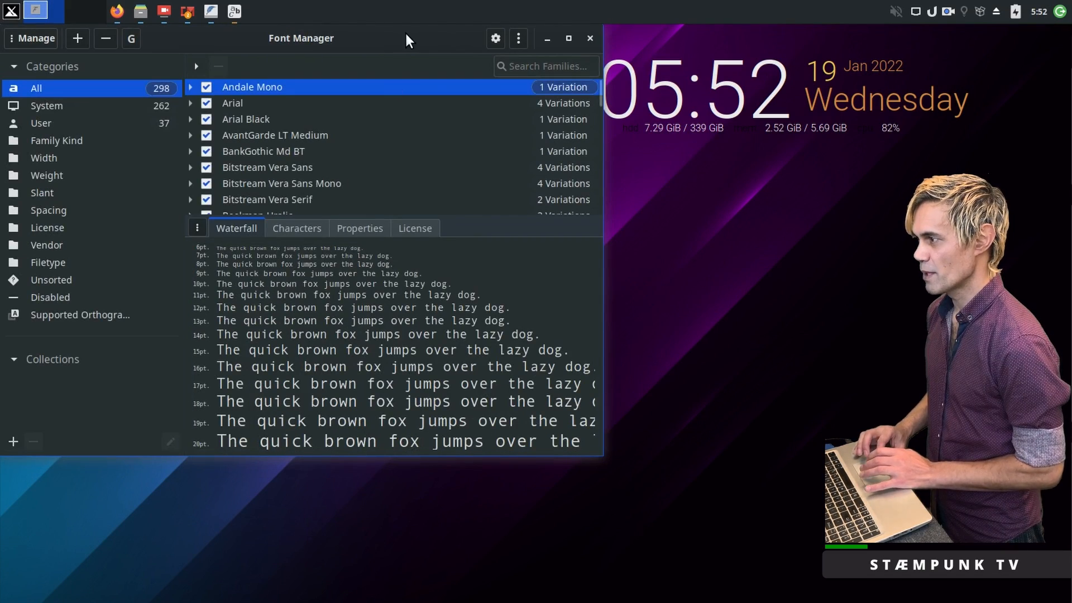
{"action": "double_click", "coordinate": [406, 39]}
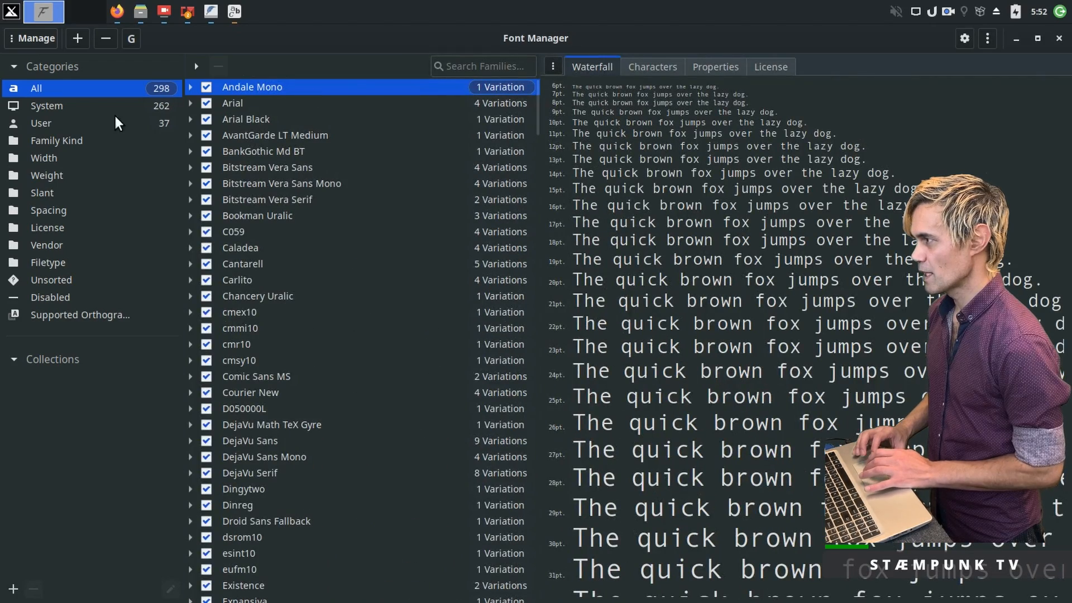
{"action": "left_click", "coordinate": [39, 125]}
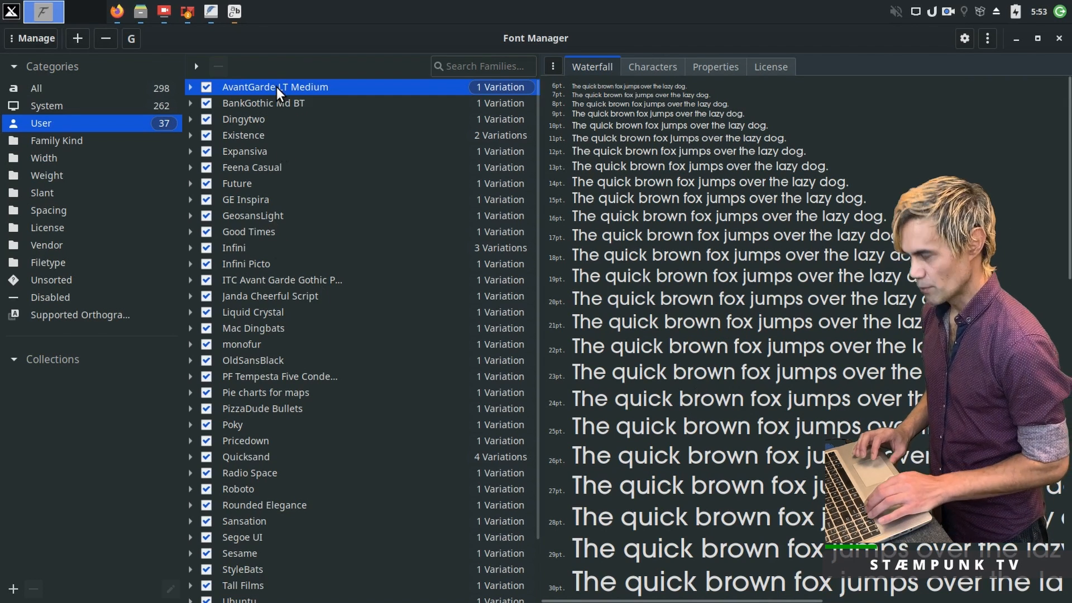
Preview the user fonts from BankGothic Md BT down to Zekton, including GE Inspira's character set.
{"action": "key", "text": "Down"}
{"action": "key", "text": "Down"}
{"action": "key", "text": "Down"}
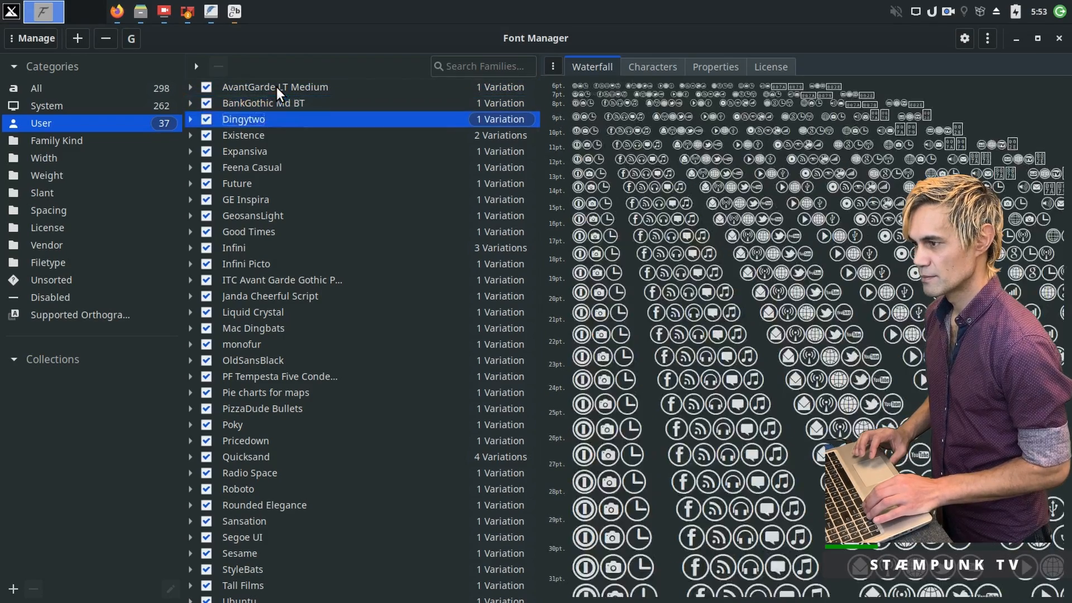
{"action": "key", "text": "Down"}
{"action": "key", "text": "Down"}
{"action": "key", "text": "Down"}
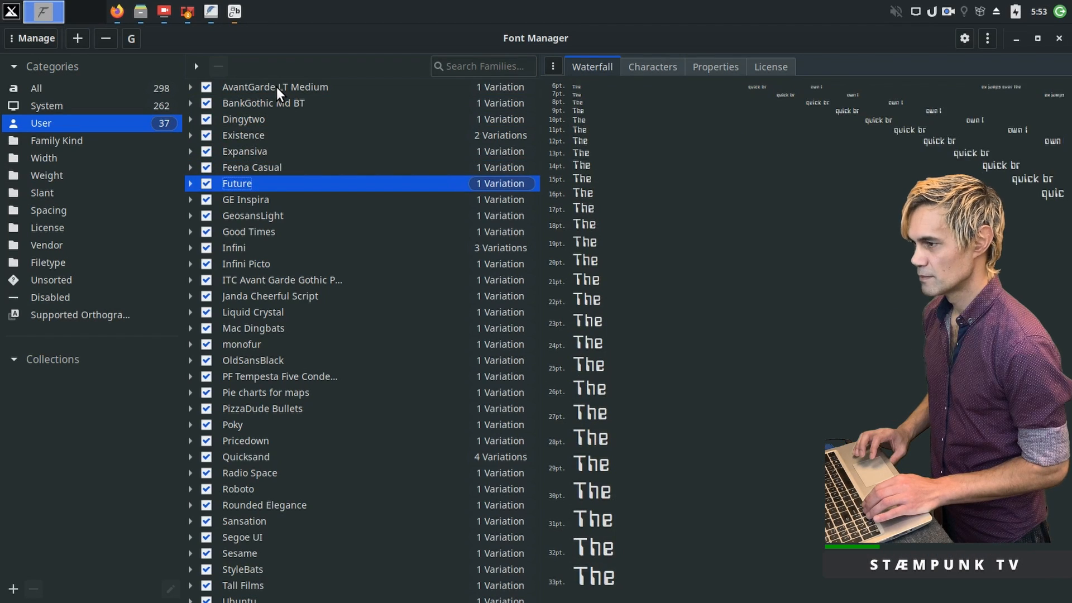
{"action": "key", "text": "Down"}
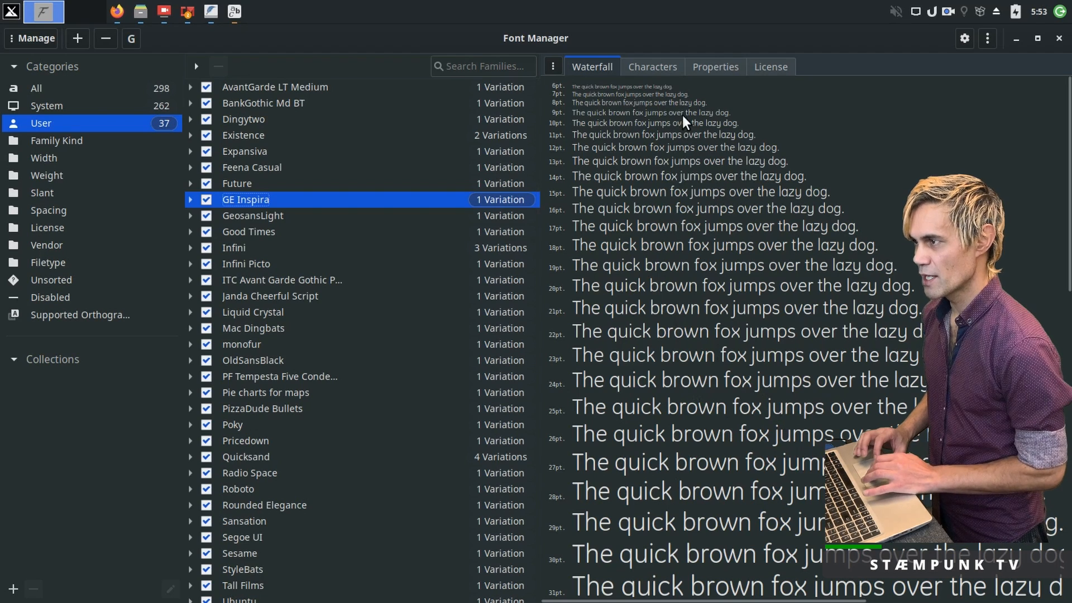
{"action": "left_click", "coordinate": [656, 67]}
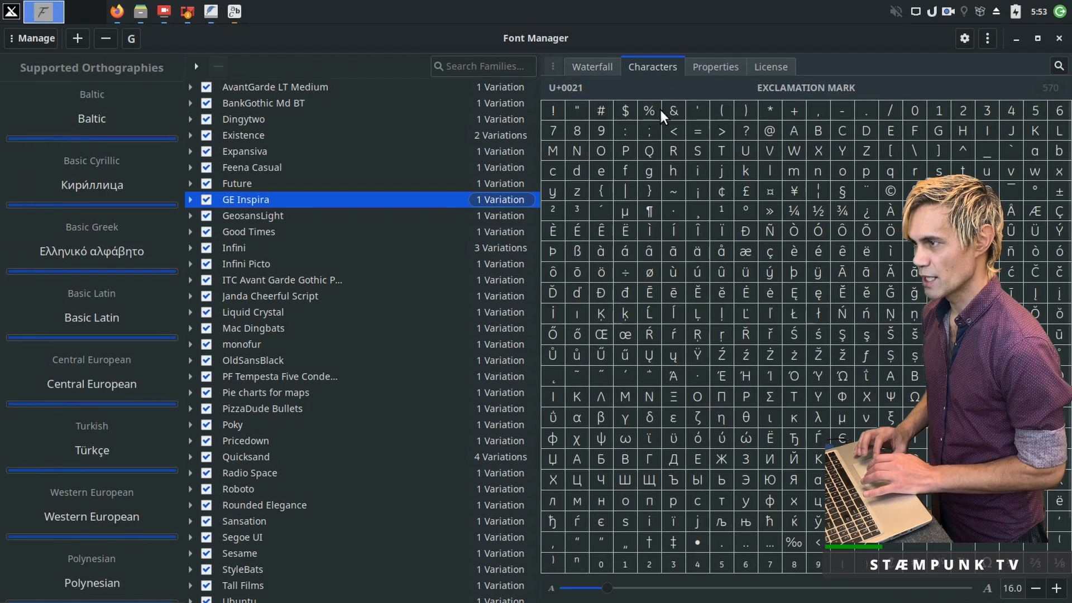
{"action": "left_click", "coordinate": [599, 66]}
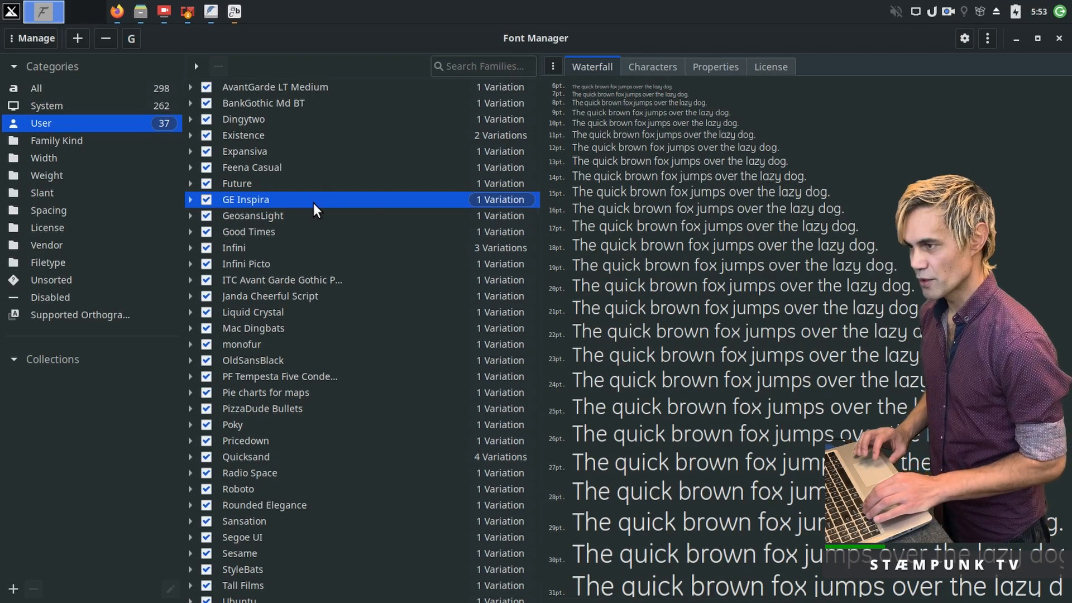
{"action": "key", "text": "Down"}
{"action": "key", "text": "Down"}
{"action": "key", "text": "Down"}
{"action": "key", "text": "Down"}
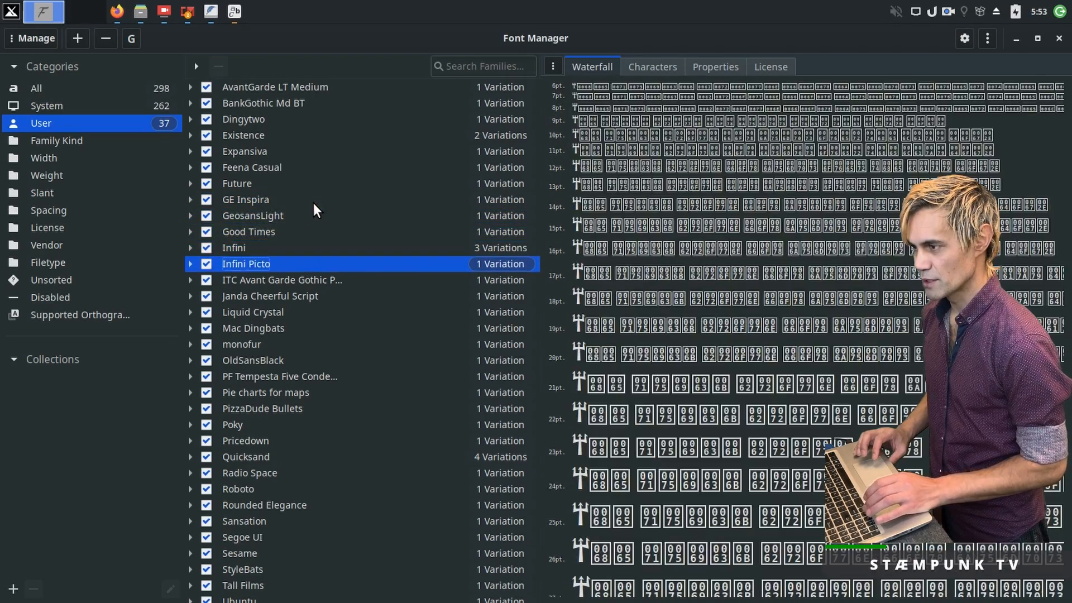
{"action": "key", "text": "Down"}
{"action": "key", "text": "Down"}
{"action": "key", "text": "Down"}
{"action": "key", "text": "Down"}
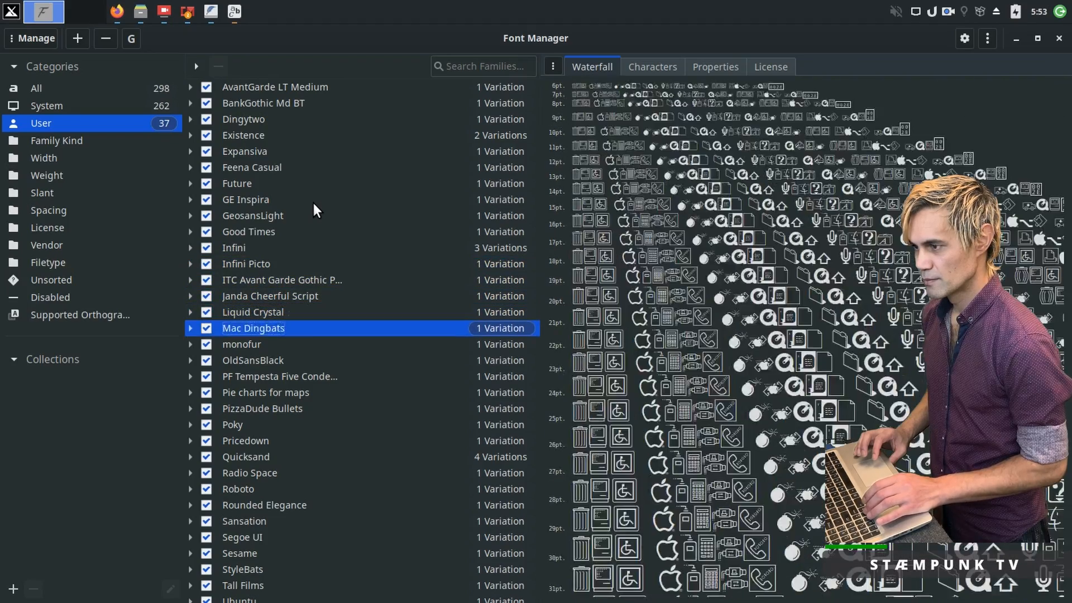
{"action": "key", "text": "Down"}
{"action": "key", "text": "Down"}
{"action": "key", "text": "Down"}
{"action": "key", "text": "Down"}
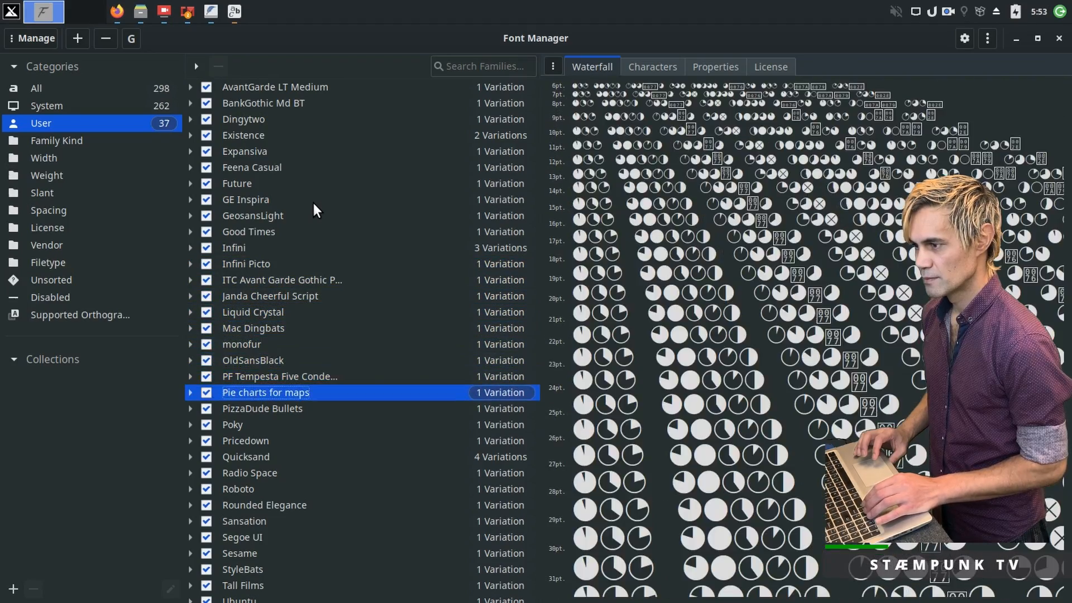
{"action": "key", "text": "Down"}
{"action": "key", "text": "Down"}
{"action": "key", "text": "Down"}
{"action": "key", "text": "Down"}
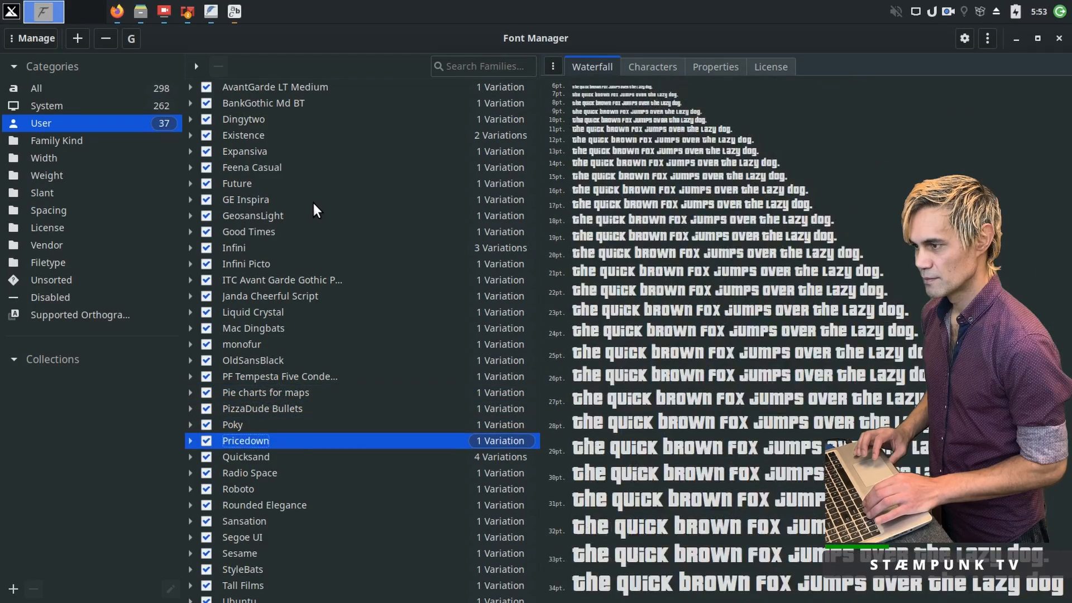
{"action": "key", "text": "Down"}
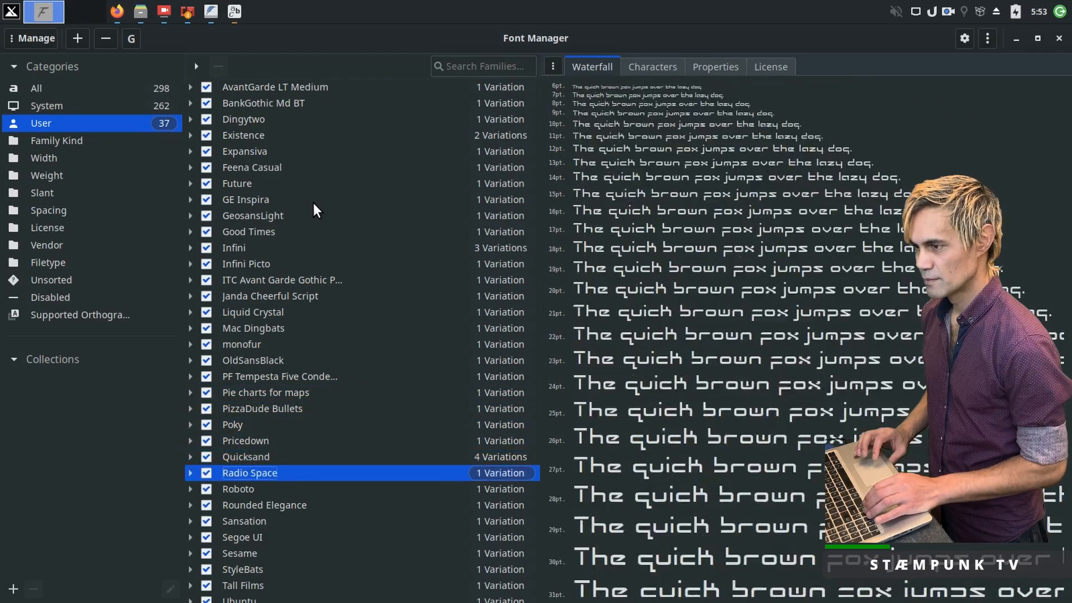
{"action": "key", "text": "Down"}
{"action": "key", "text": "Down"}
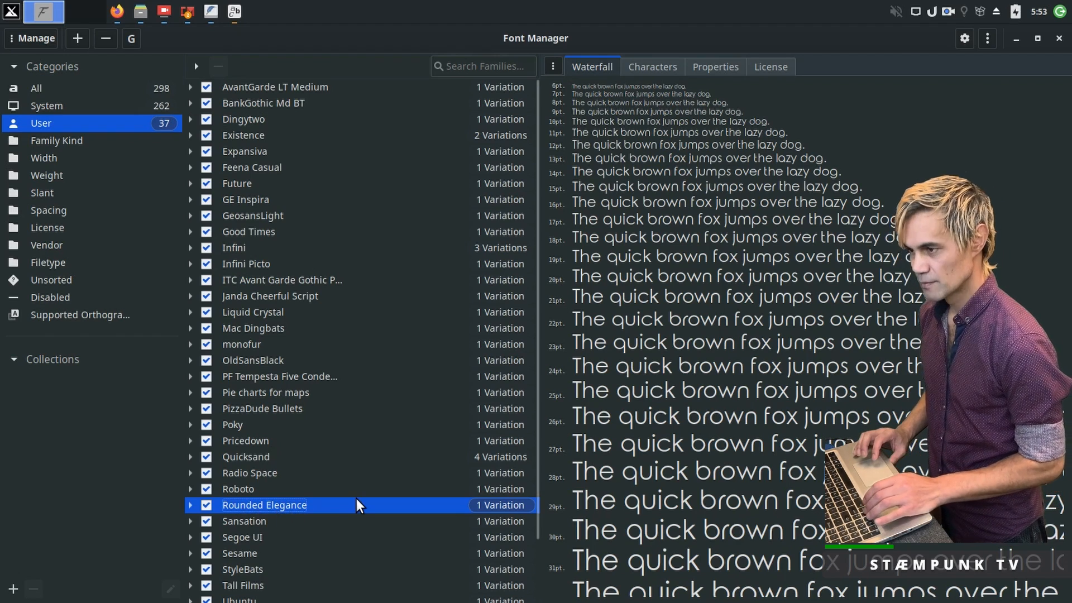
{"action": "key", "text": "Down"}
{"action": "key", "text": "Down"}
{"action": "key", "text": "Down"}
{"action": "key", "text": "Down"}
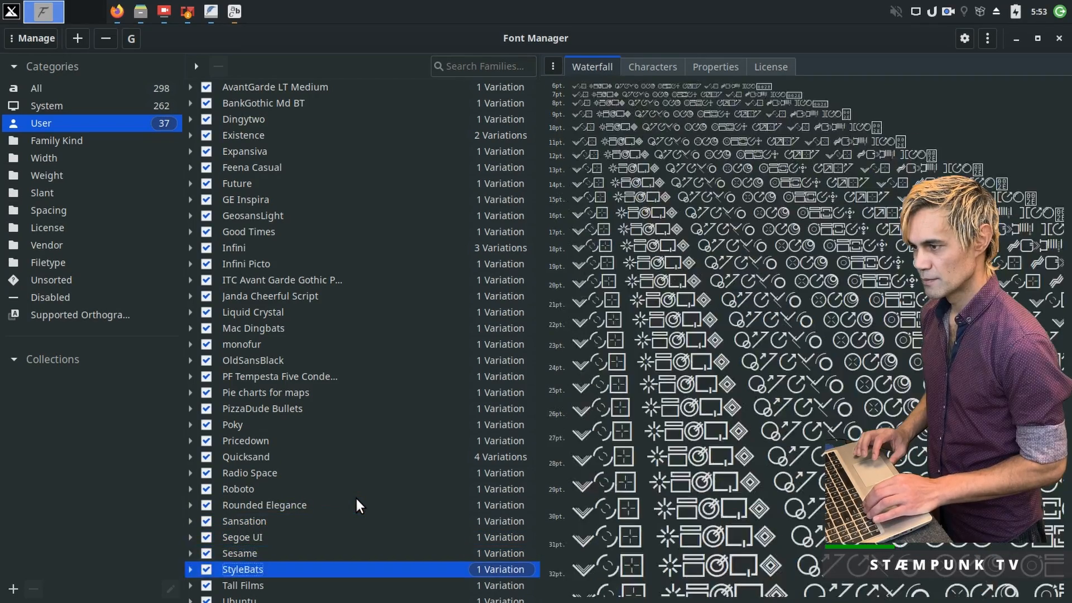
{"action": "key", "text": "Down"}
{"action": "key", "text": "Down"}
{"action": "key", "text": "Down"}
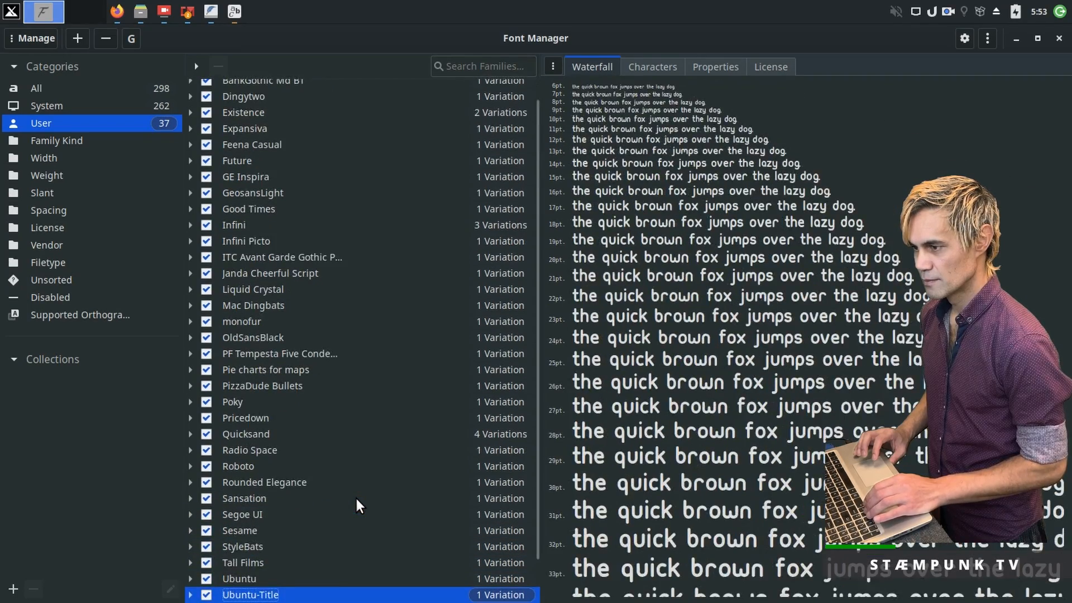
{"action": "key", "text": "Down"}
{"action": "key", "text": "Down"}
{"action": "key", "text": "Down"}
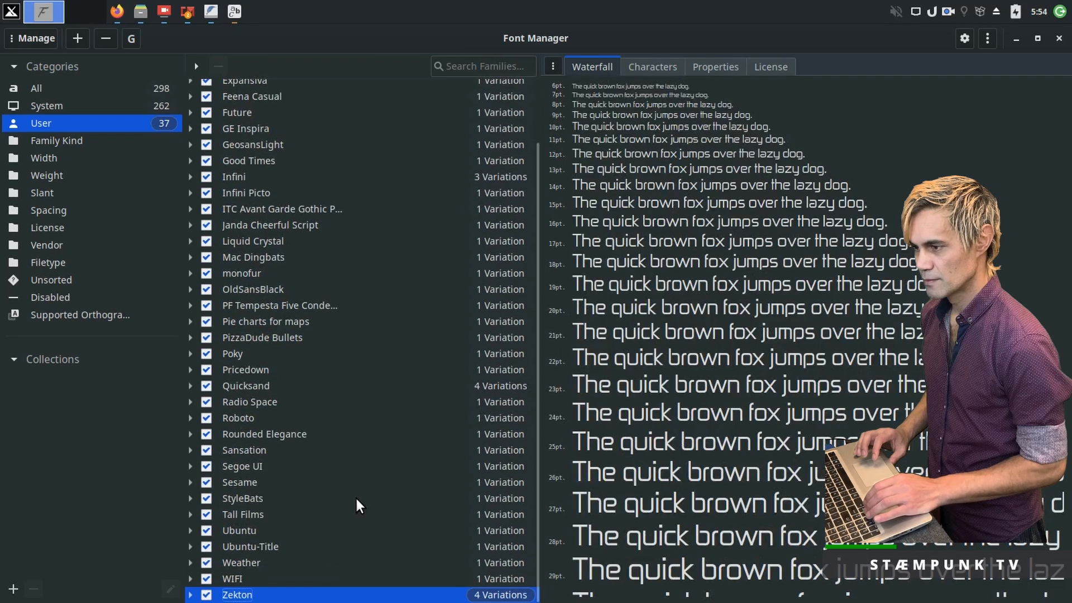
Preview Rounded Elegance against GE Inspira, then snap Font Manager to the bottom-left quarter.
{"action": "left_click", "coordinate": [285, 429]}
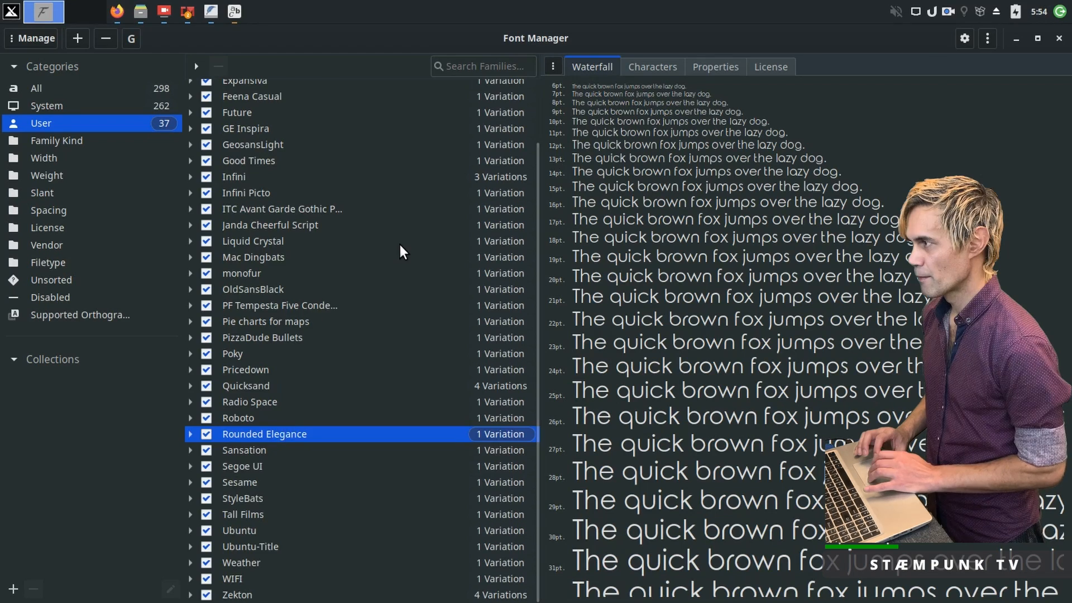
{"action": "scroll", "coordinate": [398, 242], "scroll_direction": "up", "scroll_amount": 3}
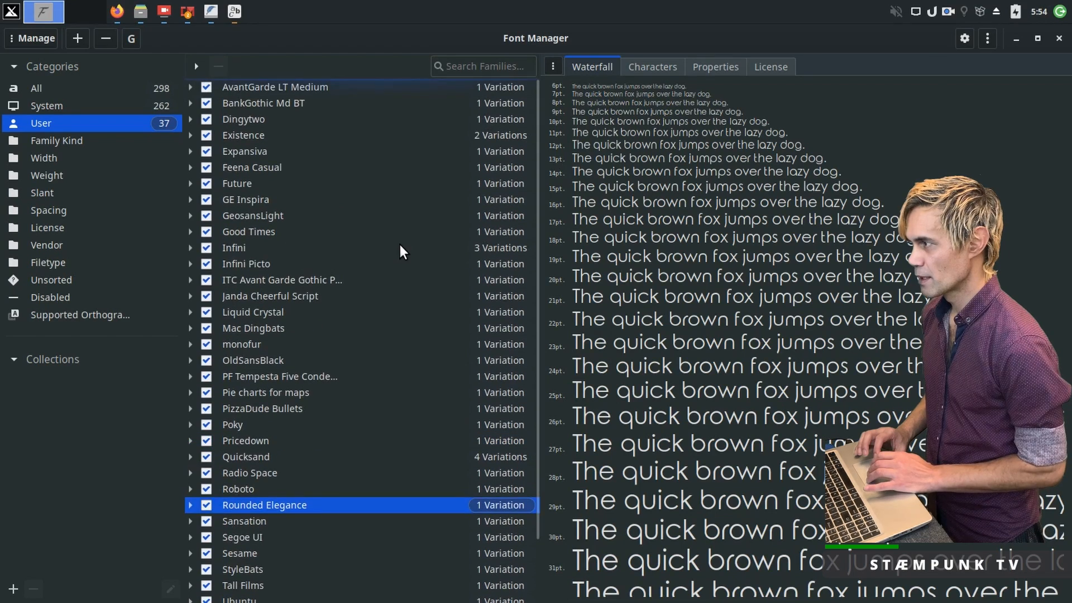
{"action": "left_click", "coordinate": [254, 200]}
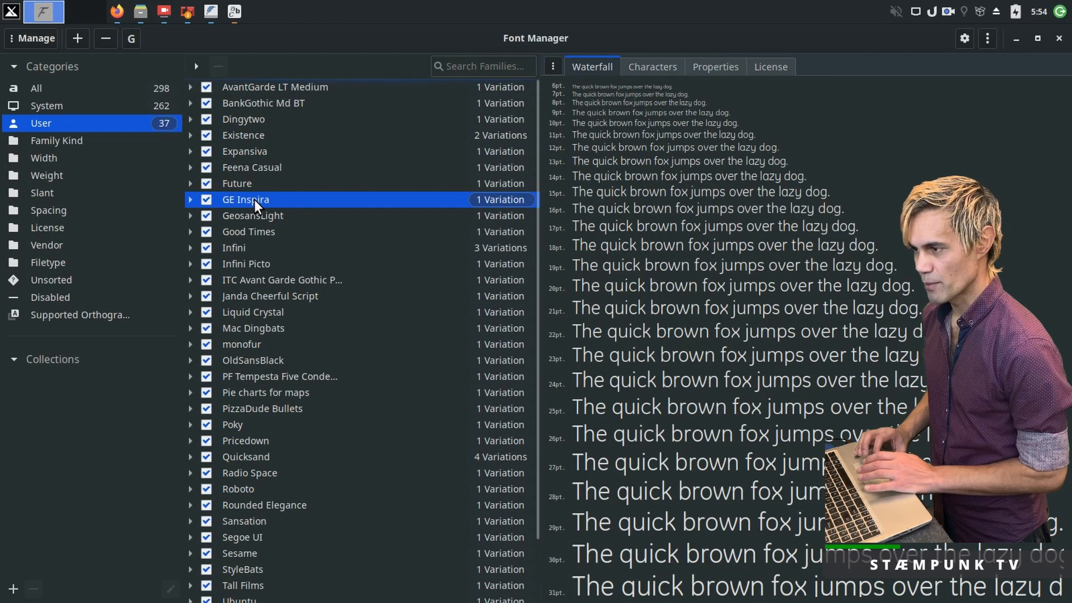
{"action": "left_click", "coordinate": [280, 506]}
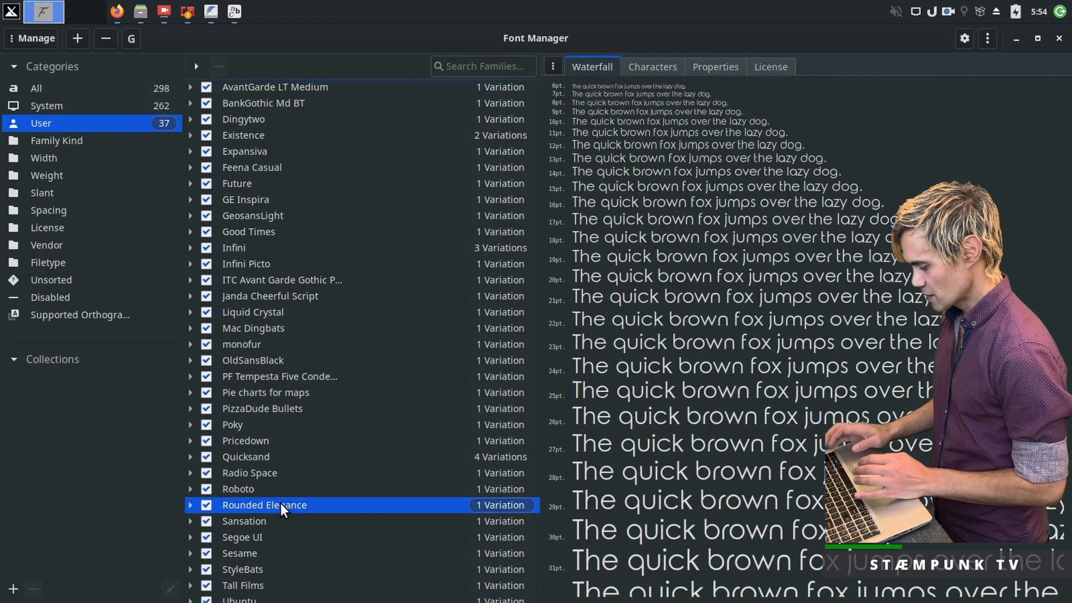
{"action": "key", "text": "alt+F10"}
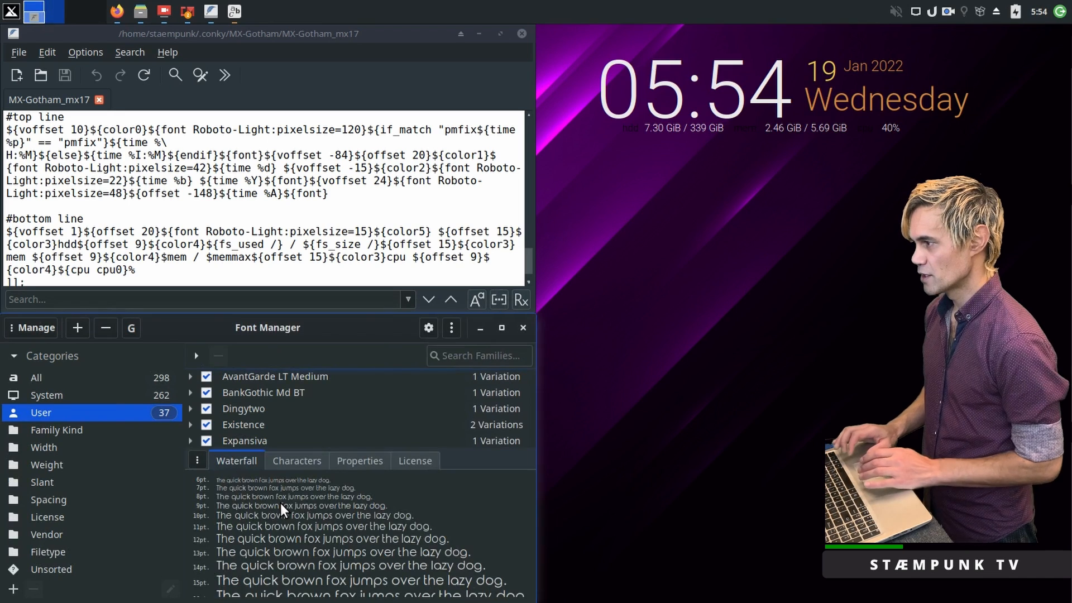
Show Rounded Elegance's full font names in Properties, and open FeatherPad's find-and-replace on the Roboto references.
{"action": "left_click", "coordinate": [353, 461]}
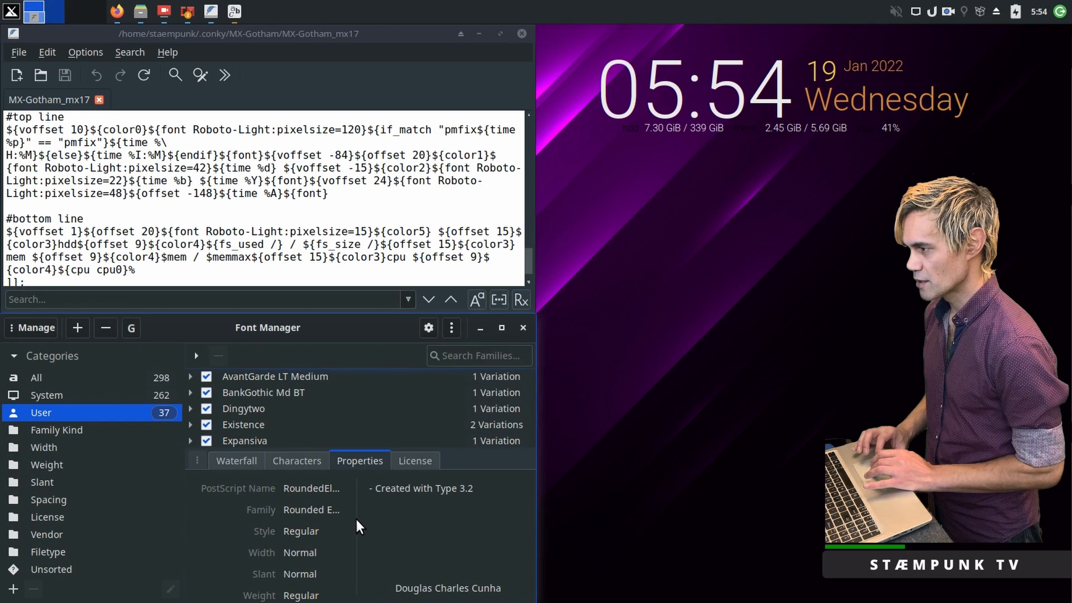
{"action": "left_click_drag", "start_coordinate": [355, 517], "coordinate": [444, 519]}
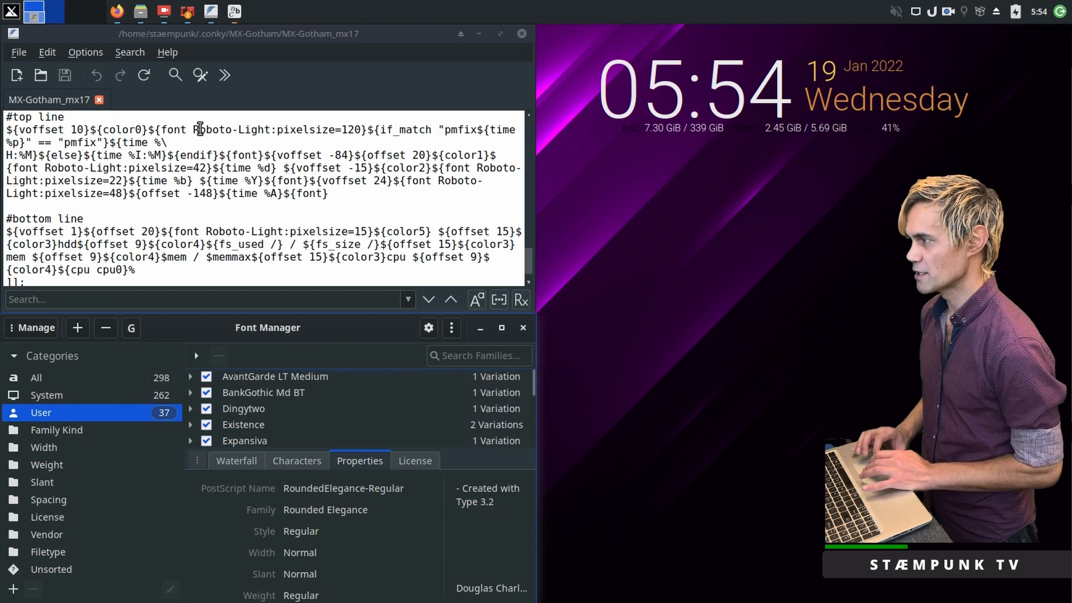
{"action": "left_click_drag", "start_coordinate": [194, 130], "coordinate": [264, 130]}
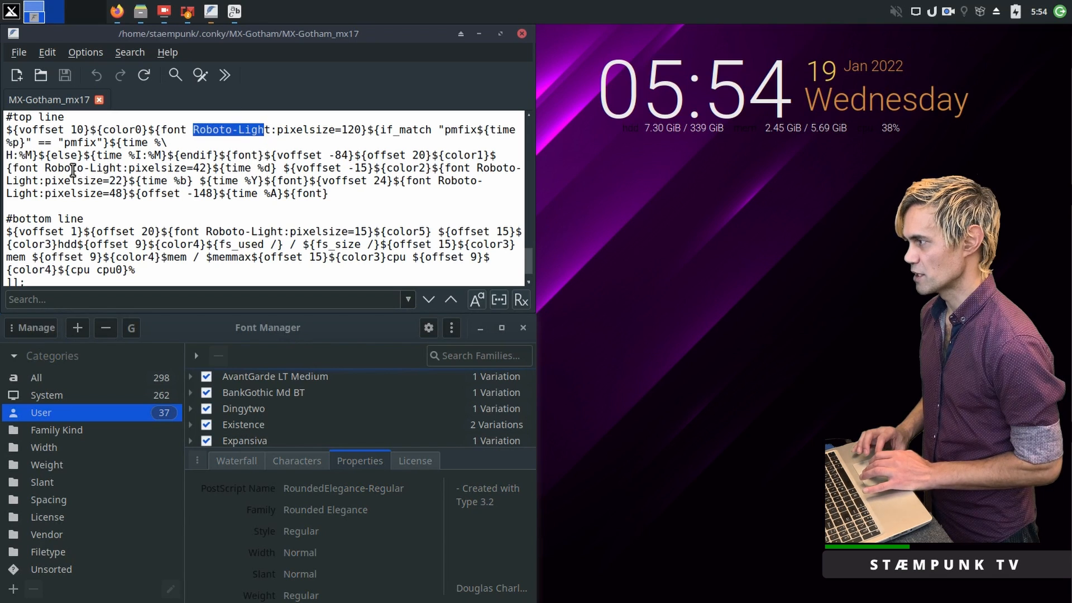
{"action": "double_click", "coordinate": [72, 169]}
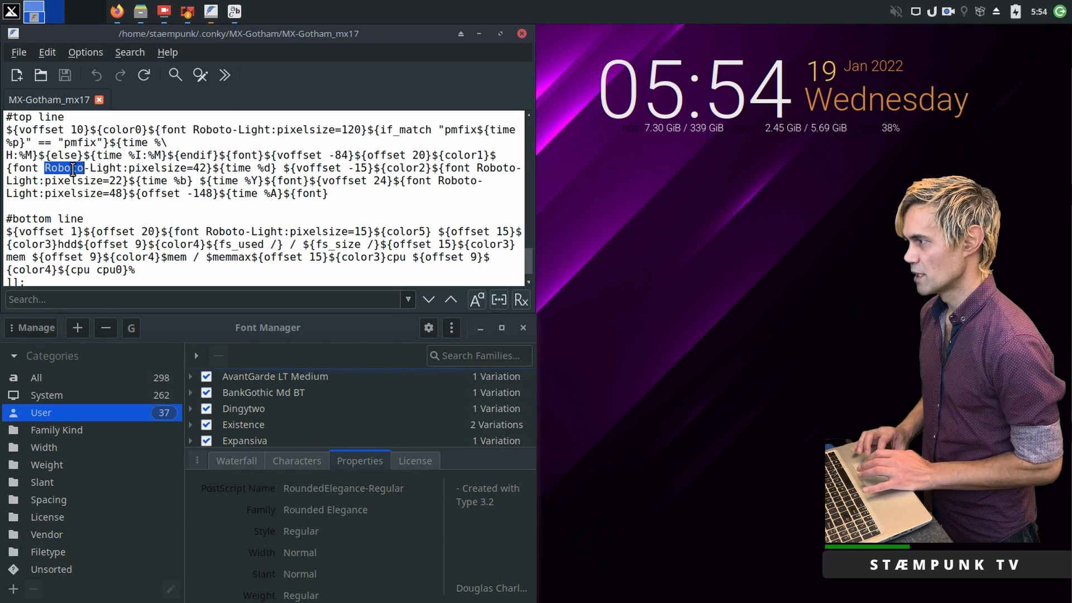
{"action": "double_click", "coordinate": [499, 169]}
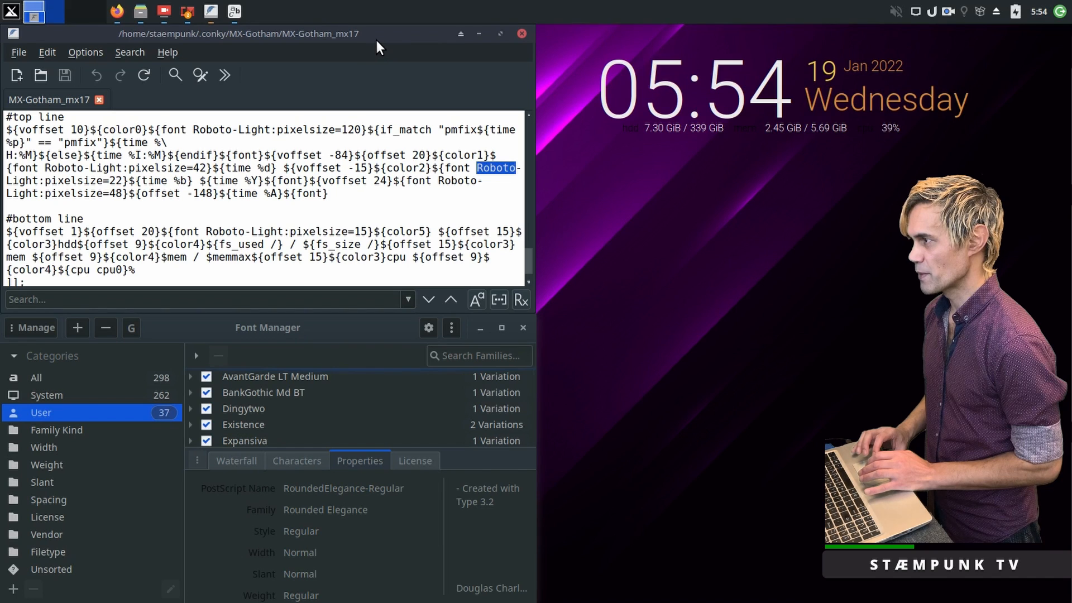
{"action": "key", "text": "ctrl+r"}
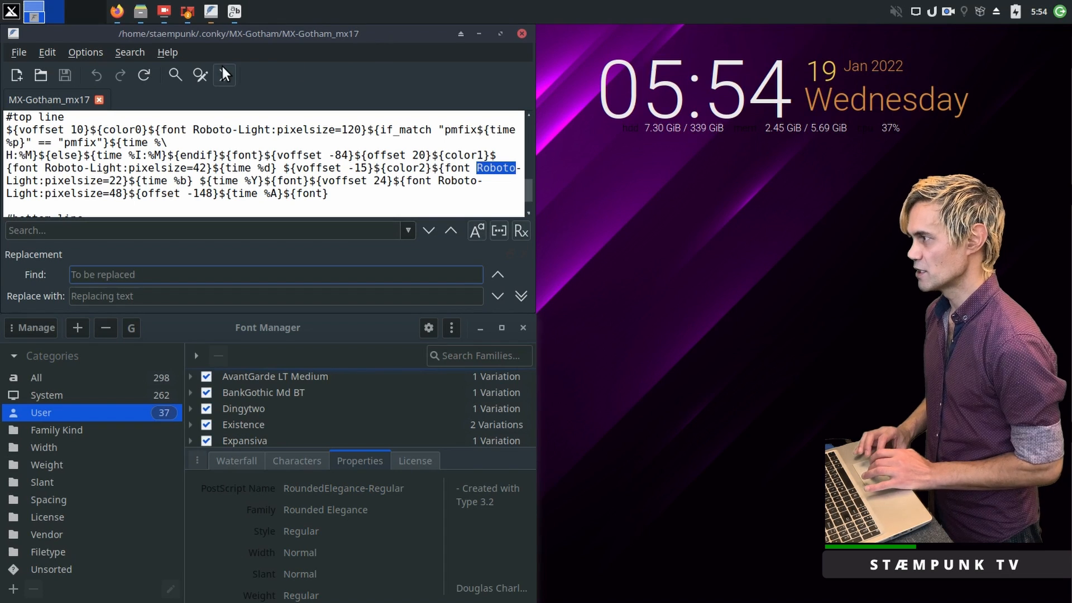
Put Roboto-Light from the clock's font setting into the Find field.
{"action": "left_click", "coordinate": [134, 52]}
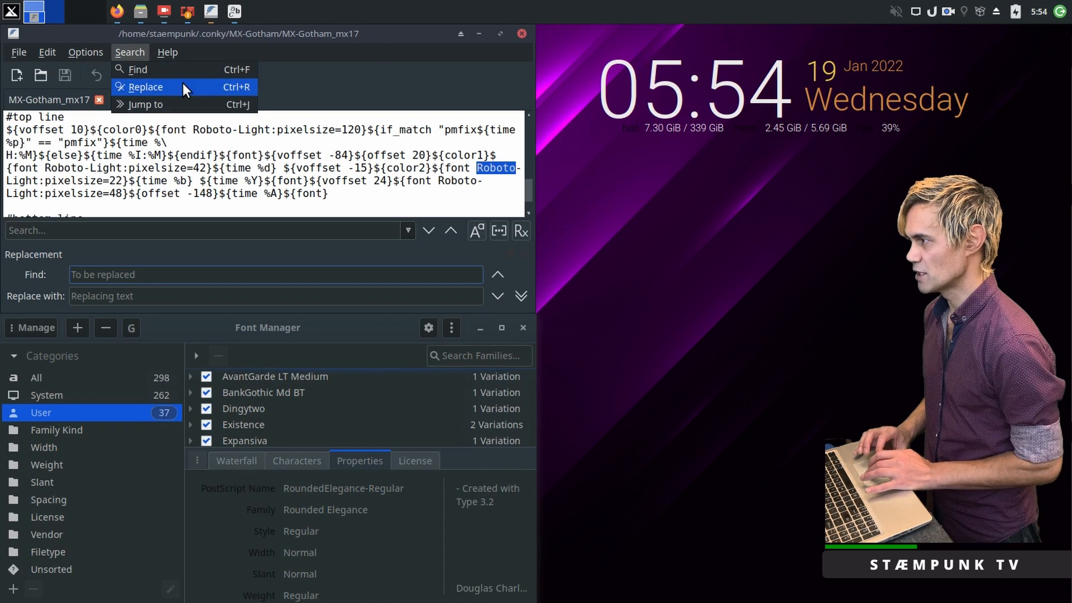
{"action": "left_click", "coordinate": [410, 33]}
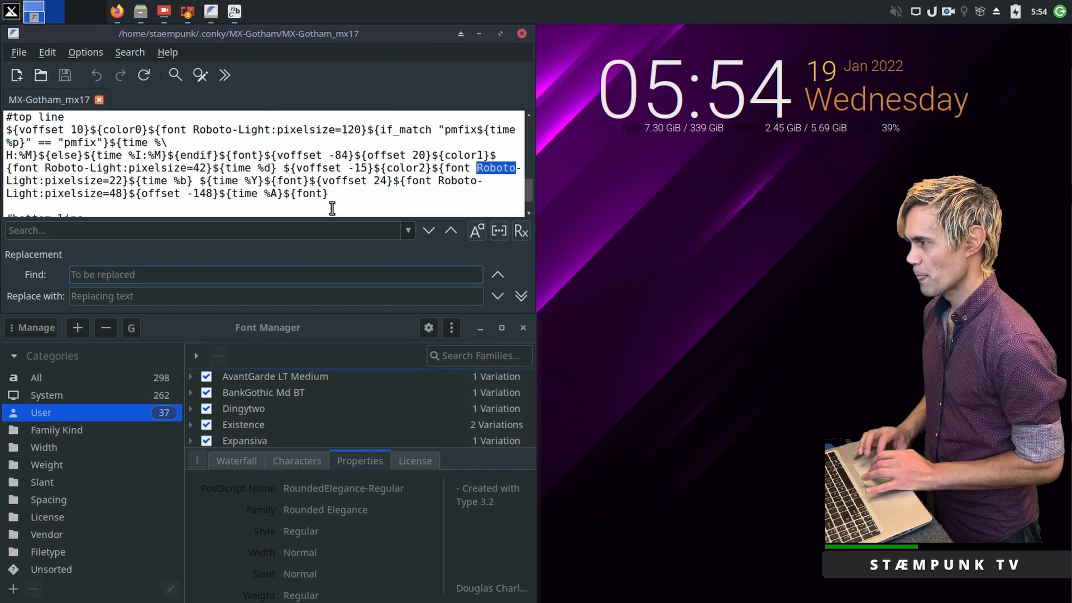
{"action": "double_click", "coordinate": [207, 129]}
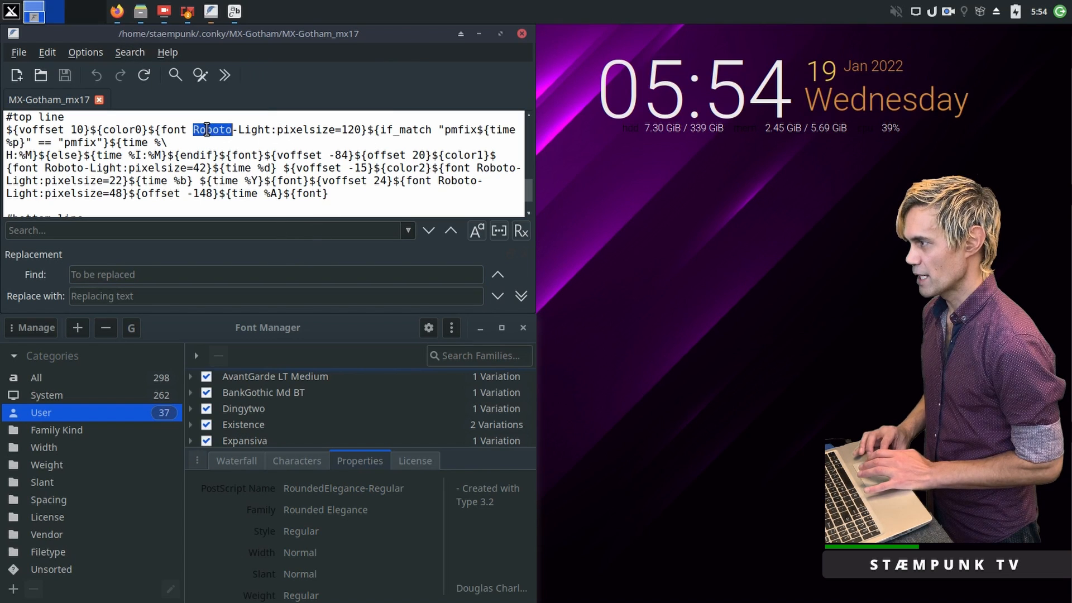
{"action": "left_click_drag", "start_coordinate": [207, 129], "coordinate": [256, 132]}
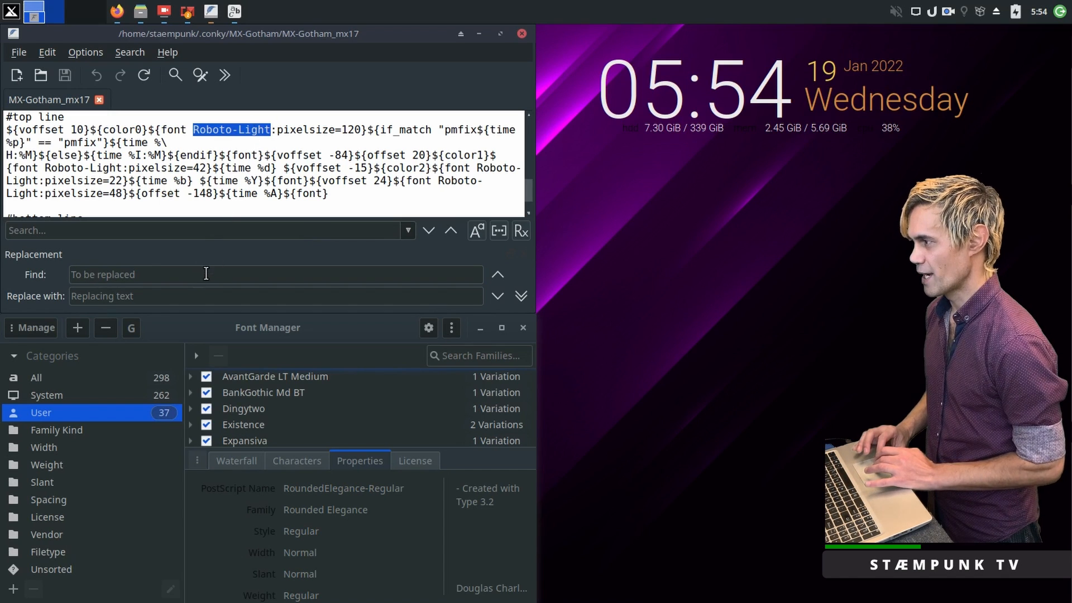
{"action": "type", "text": "Roboto-Light"}
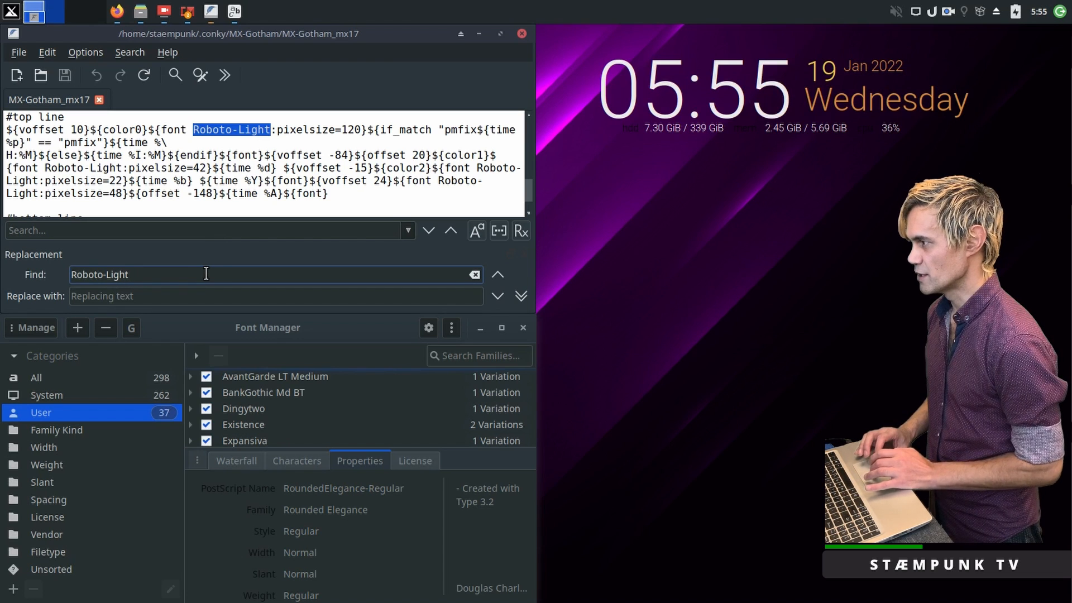
Replace all Roboto-Light references with RoundedElegance-Regular, then close Font Manager.
{"action": "left_click", "coordinate": [159, 296]}
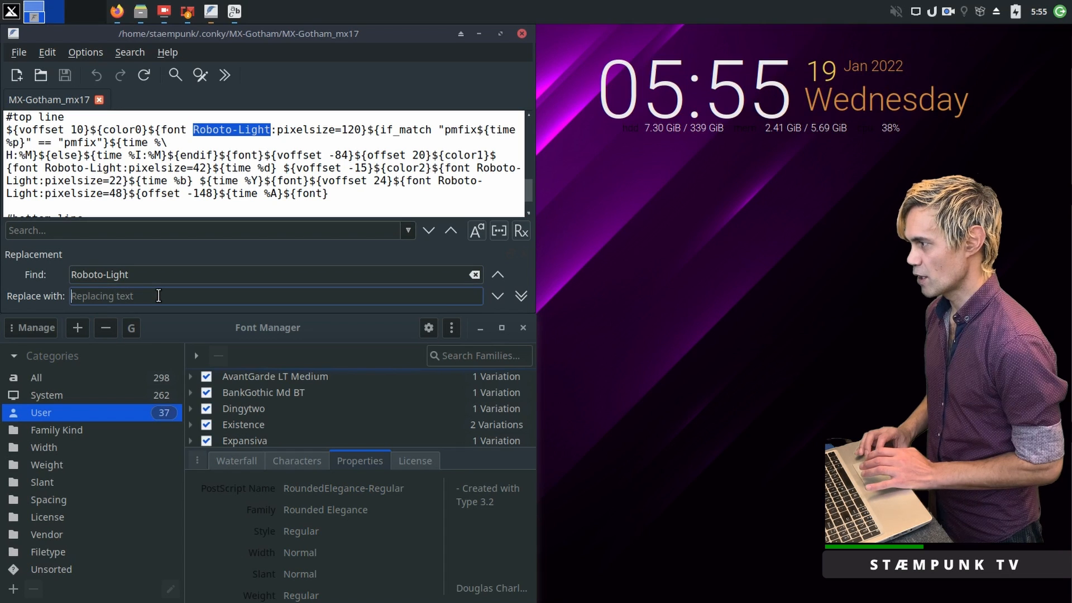
{"action": "type", "text": "RoundedE"}
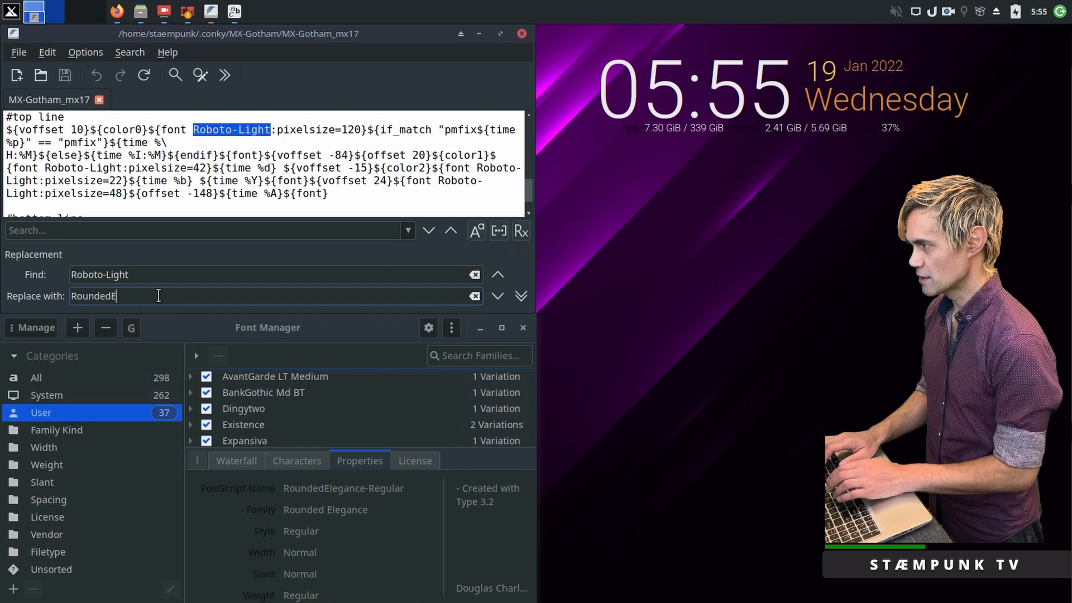
{"action": "type", "text": "legance-"}
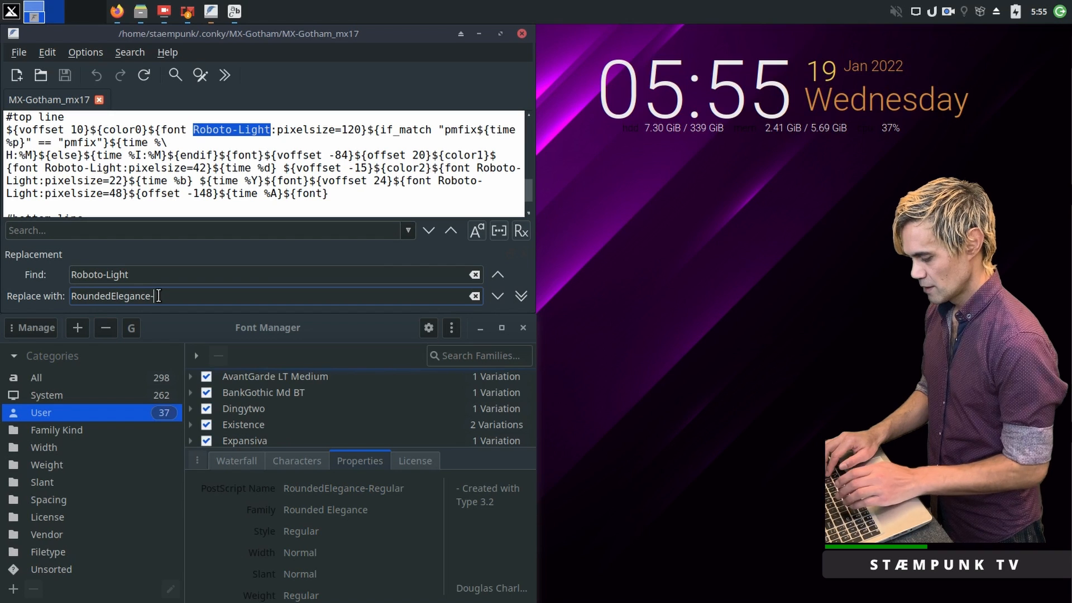
{"action": "type", "text": "Regular"}
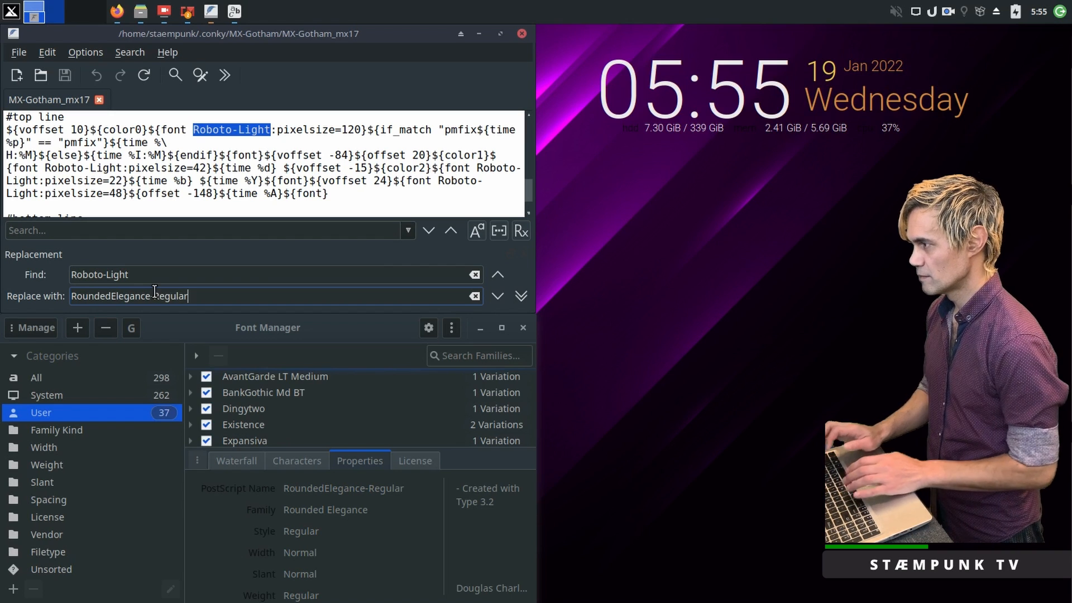
{"action": "left_click", "coordinate": [518, 296]}
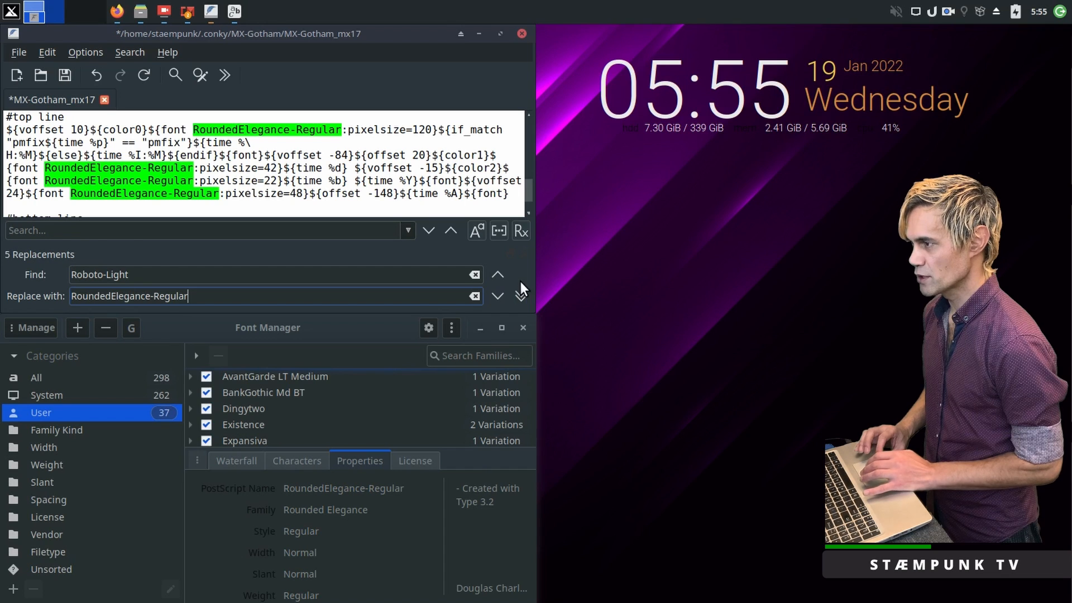
{"action": "left_click", "coordinate": [524, 327]}
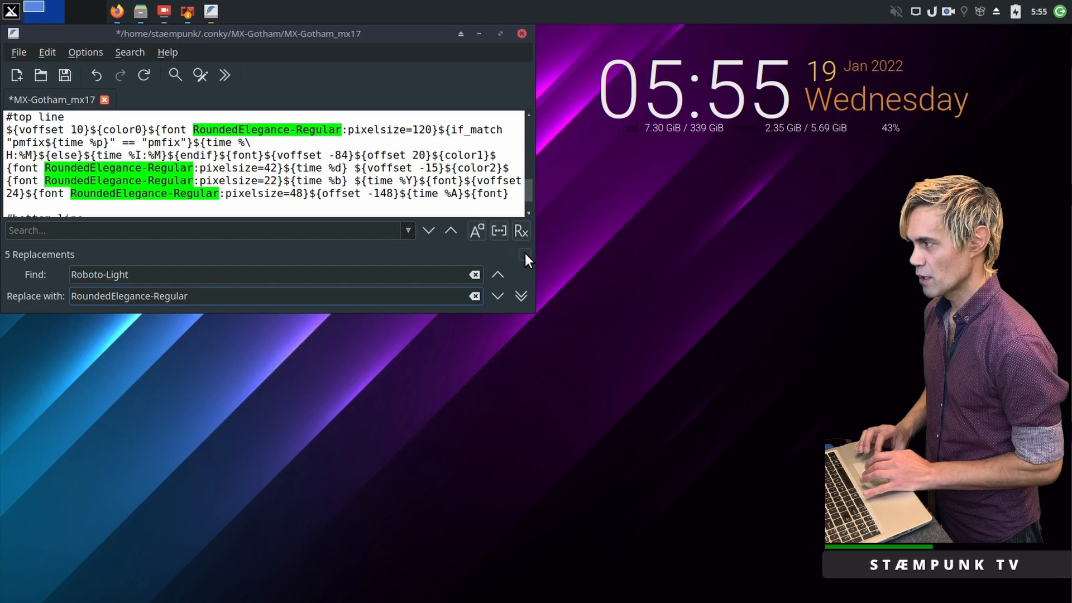
Close the replacement panel, snap FeatherPad to the left half, and save the font changes.
{"action": "left_click", "coordinate": [525, 255]}
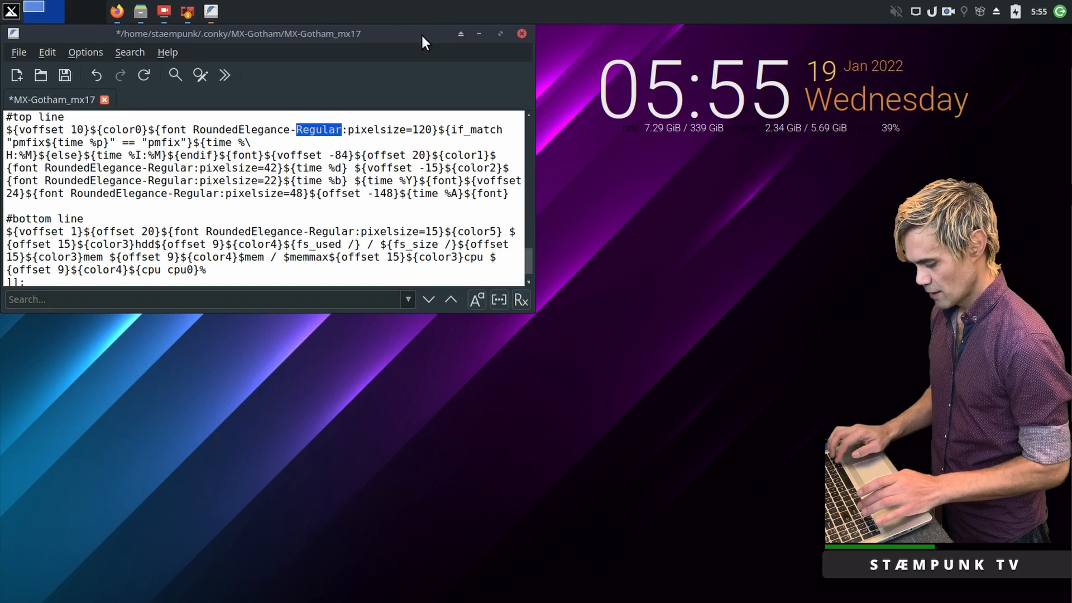
{"action": "key", "text": "super+Left"}
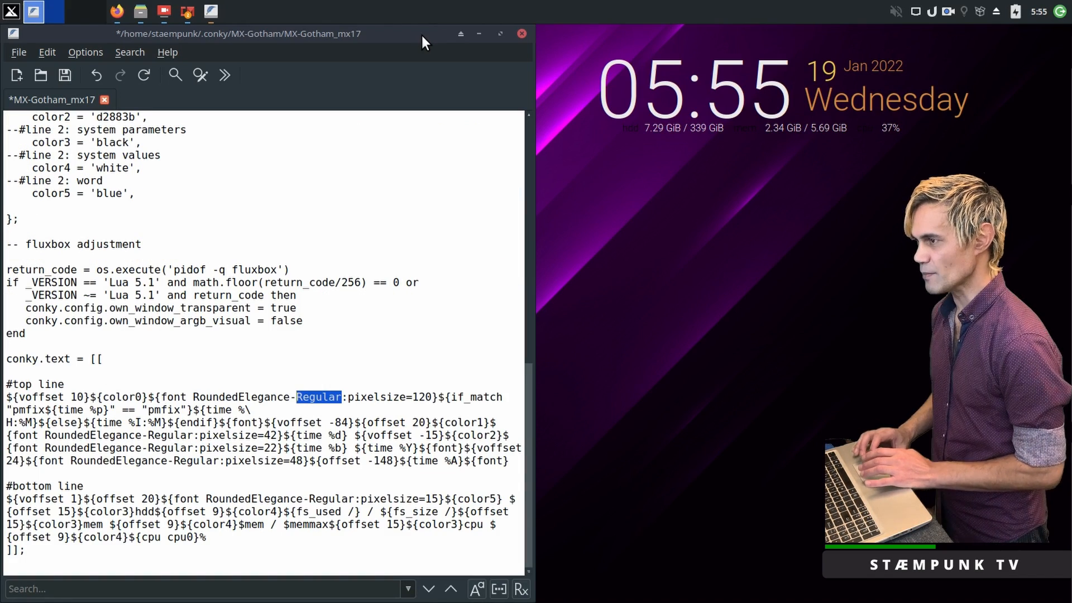
{"action": "key", "text": "ctrl+s"}
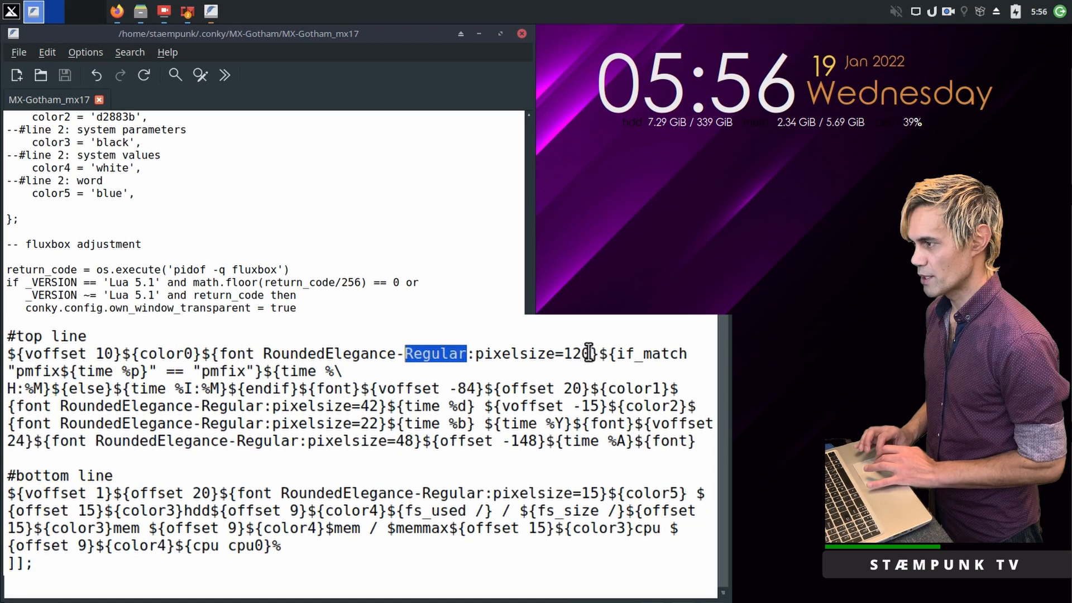
Change the clock's pixelsize from 120 to 88 and save the config again.
{"action": "left_click_drag", "start_coordinate": [591, 354], "coordinate": [569, 360]}
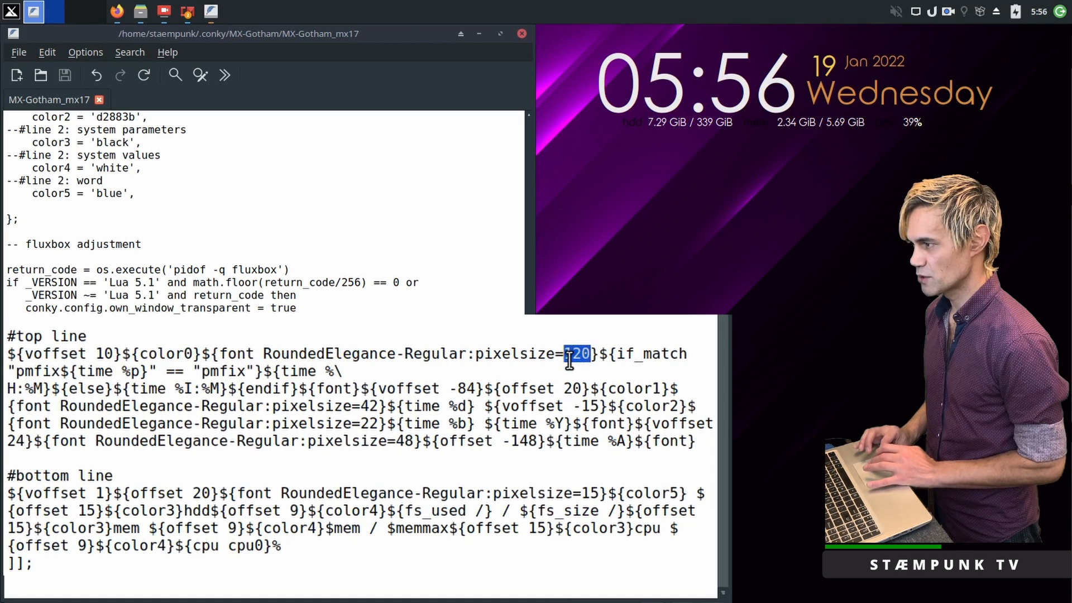
{"action": "type", "text": "88"}
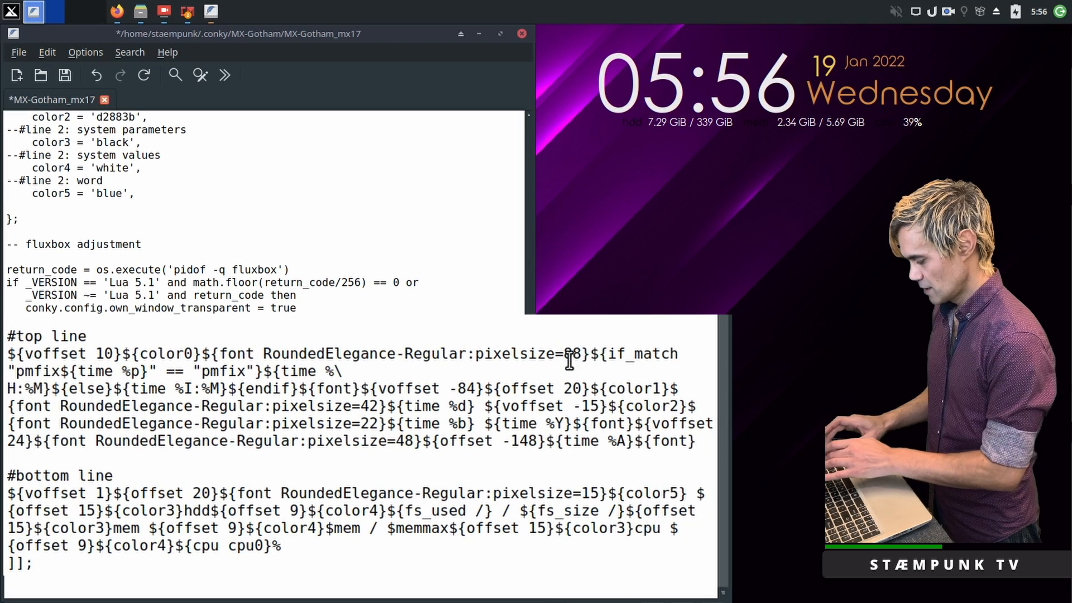
{"action": "key", "text": "ctrl+s"}
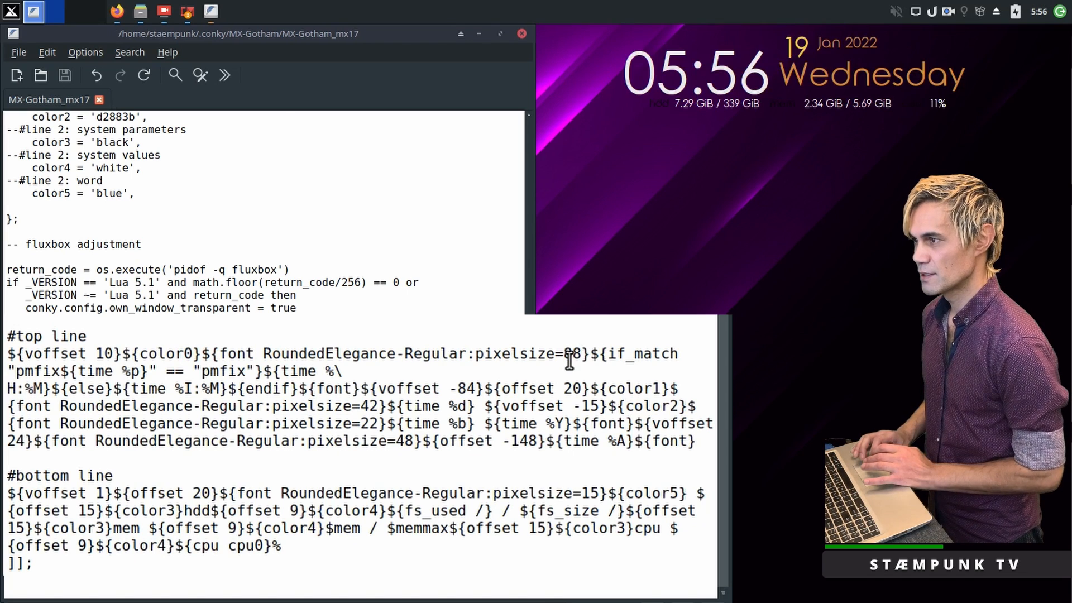
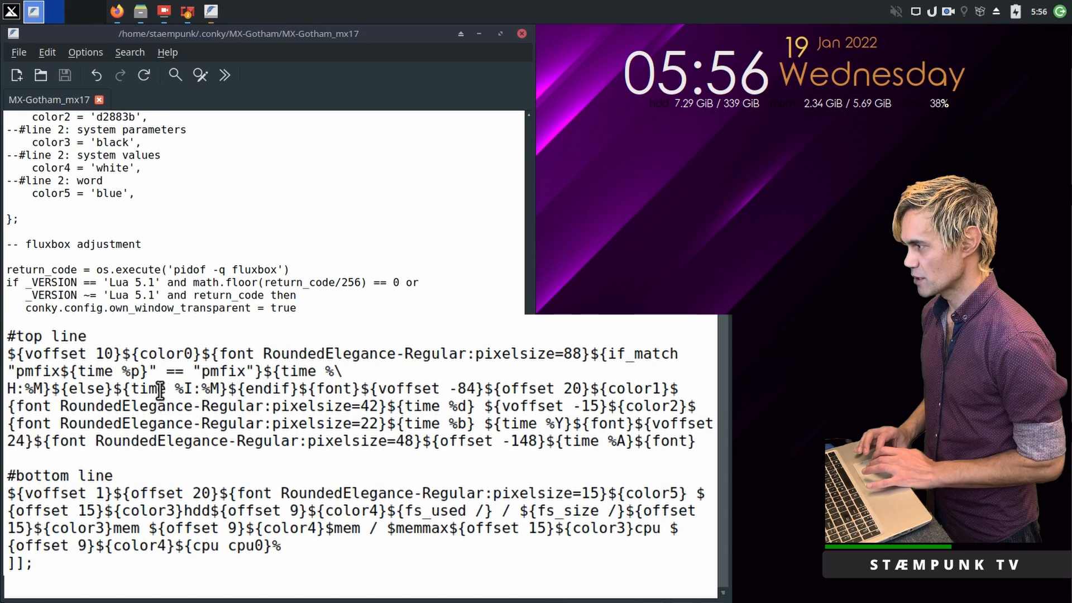
Change the clock's time format from %I:%M to %l:%M%P for 12-hour am/pm, then save.
{"action": "left_click_drag", "start_coordinate": [131, 388], "coordinate": [222, 389]}
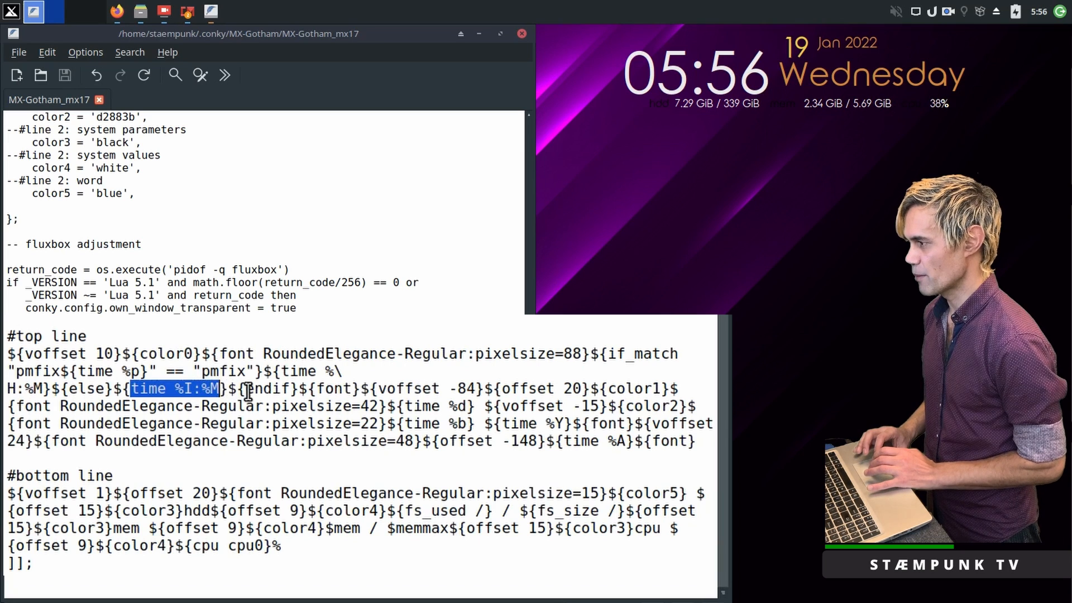
{"action": "left_click", "coordinate": [193, 388]}
{"action": "key", "text": "BackSpace"}
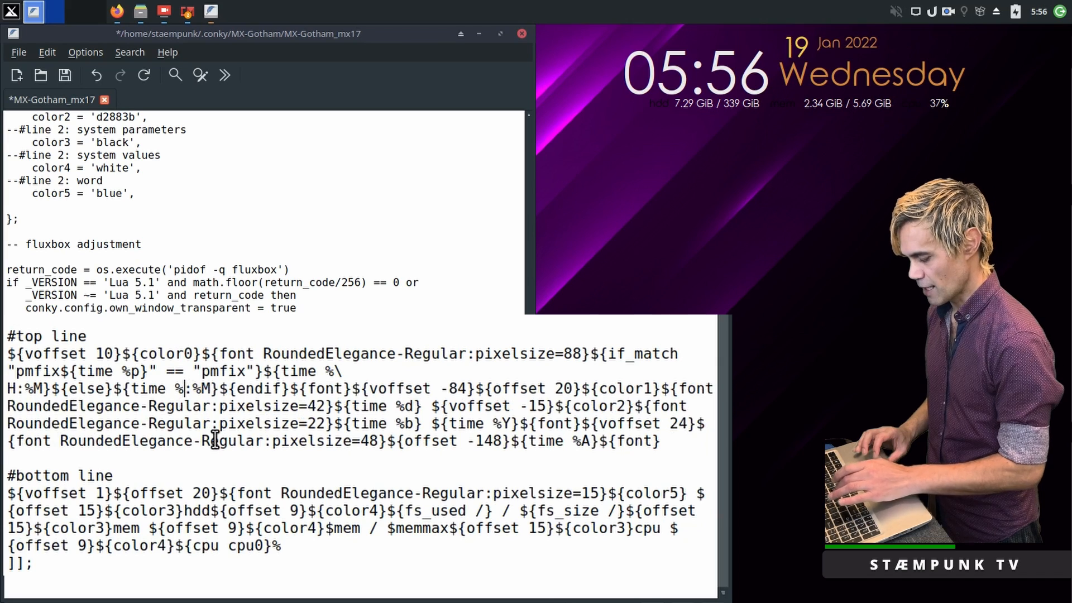
{"action": "type", "text": "l:"}
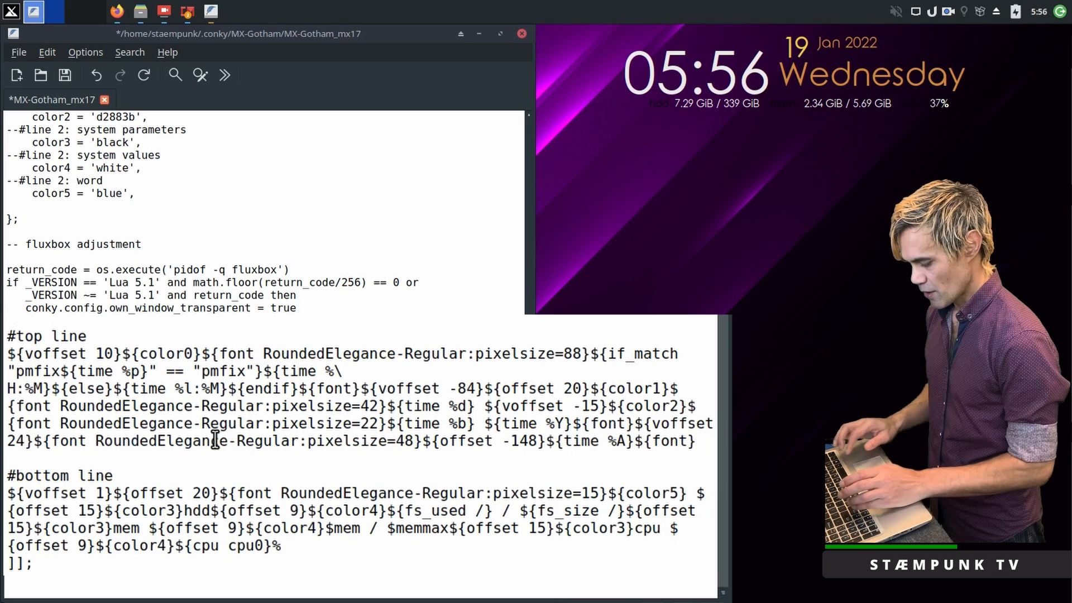
{"action": "type", "text": "%M%"}
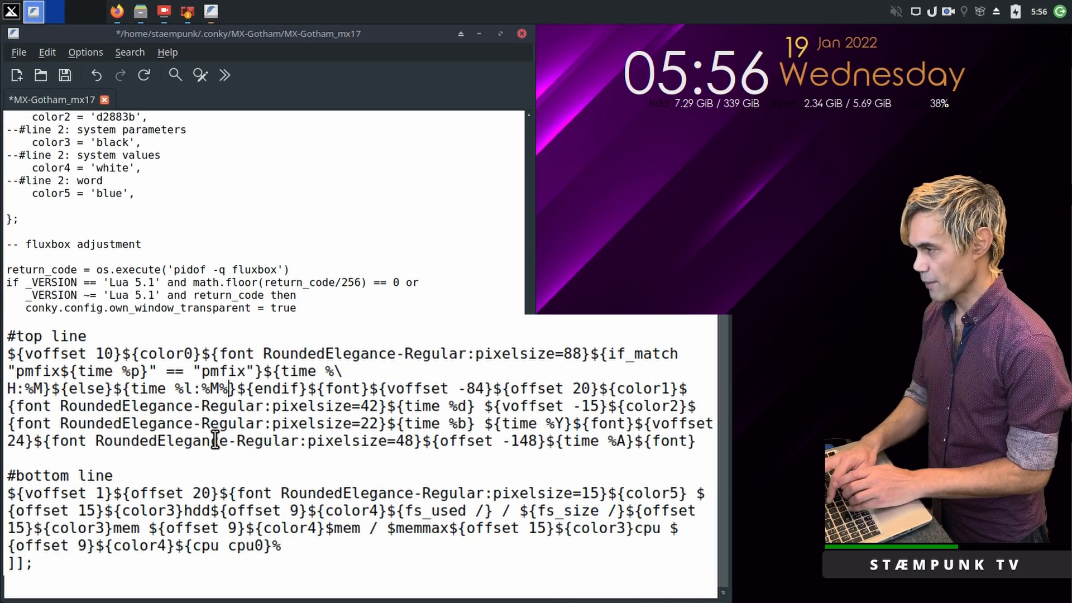
{"action": "type", "text": "P"}
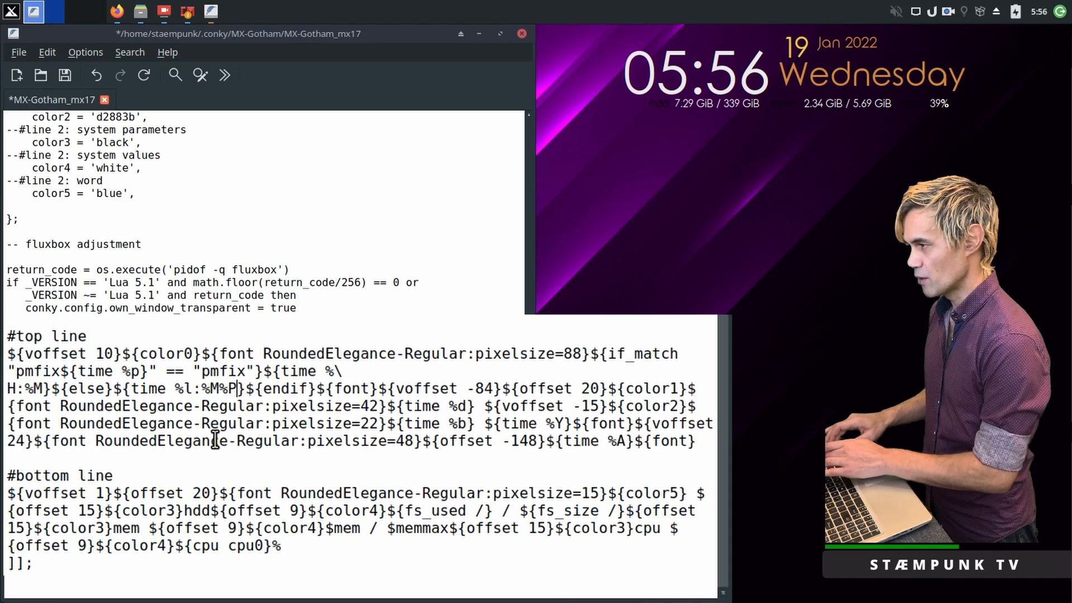
{"action": "key", "text": "ctrl+s"}
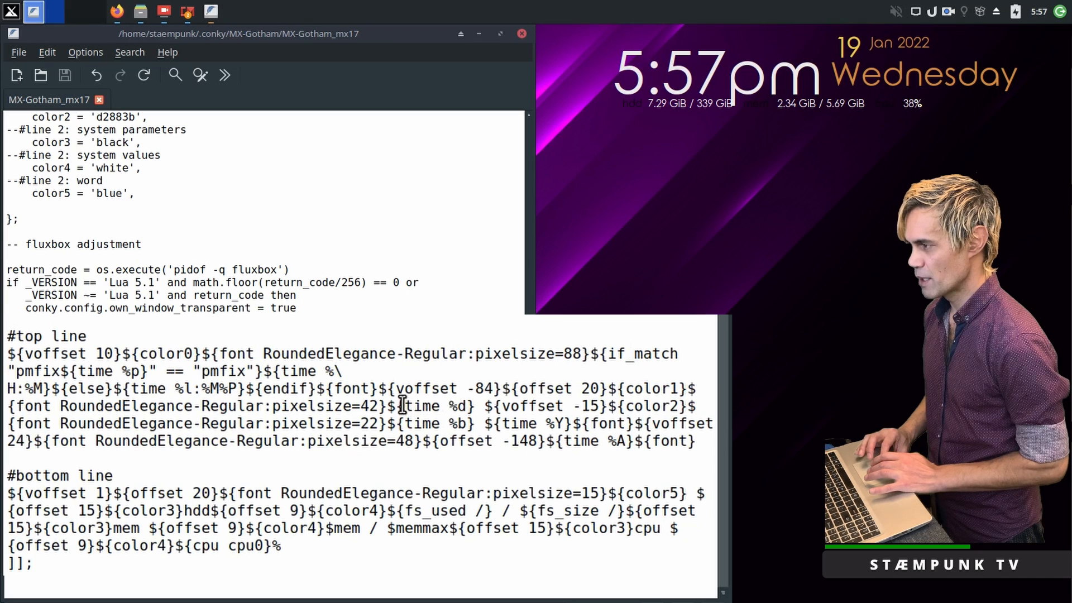
Change the day format from ${time %d} to ${time %_d} and save.
{"action": "left_click_drag", "start_coordinate": [404, 407], "coordinate": [470, 409]}
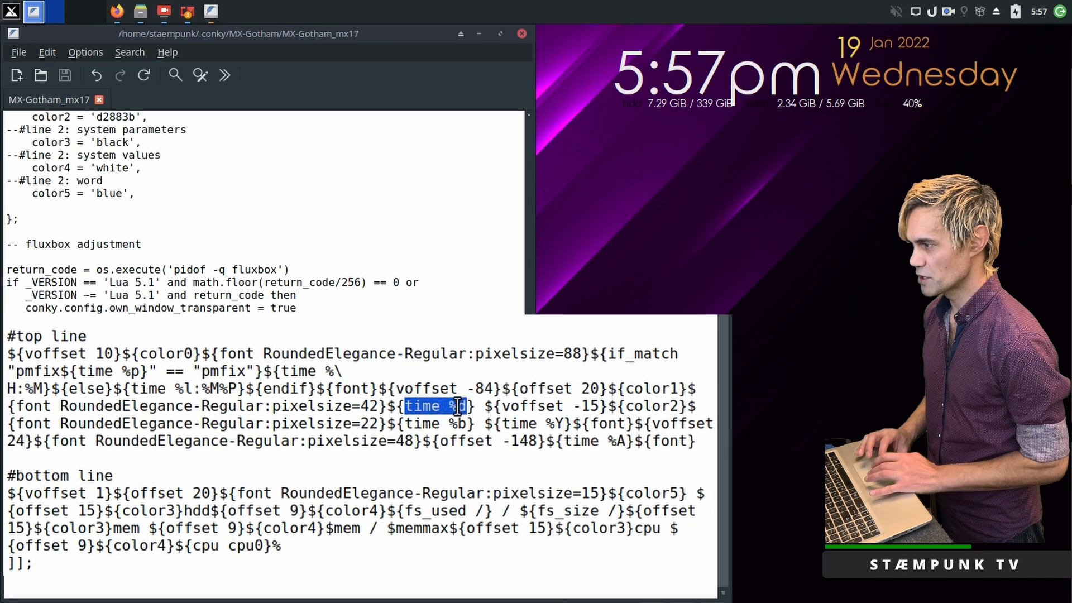
{"action": "left_click", "coordinate": [455, 407]}
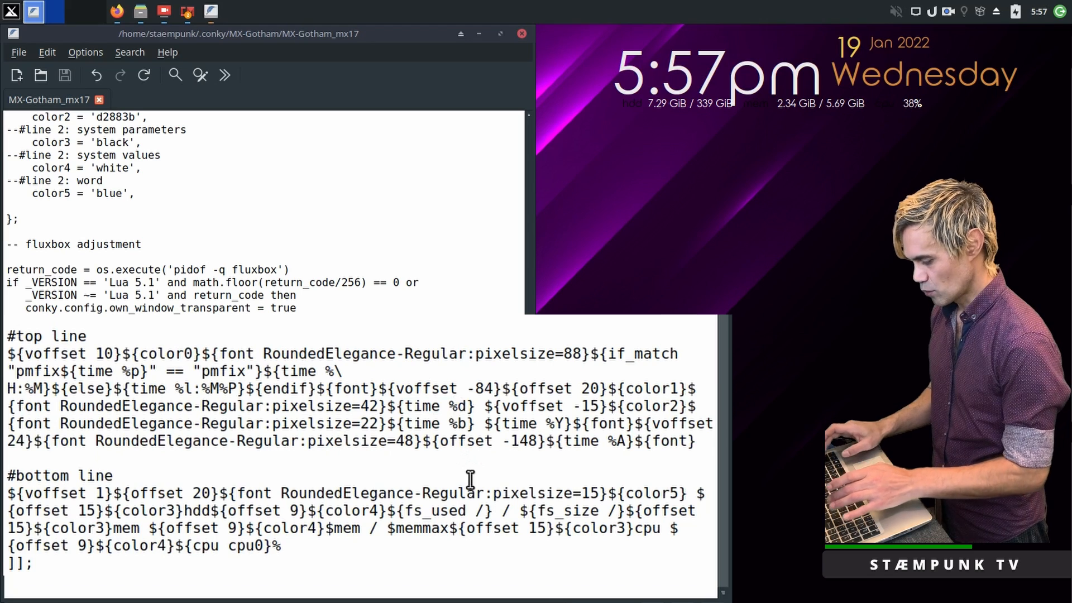
{"action": "type", "text": "_"}
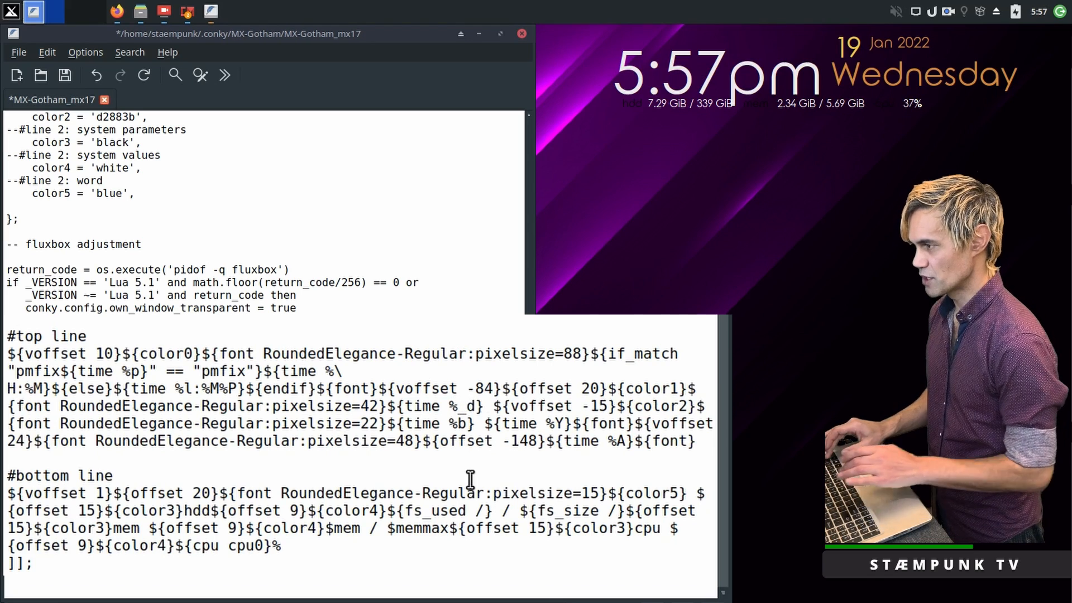
{"action": "key", "text": "ctrl+s"}
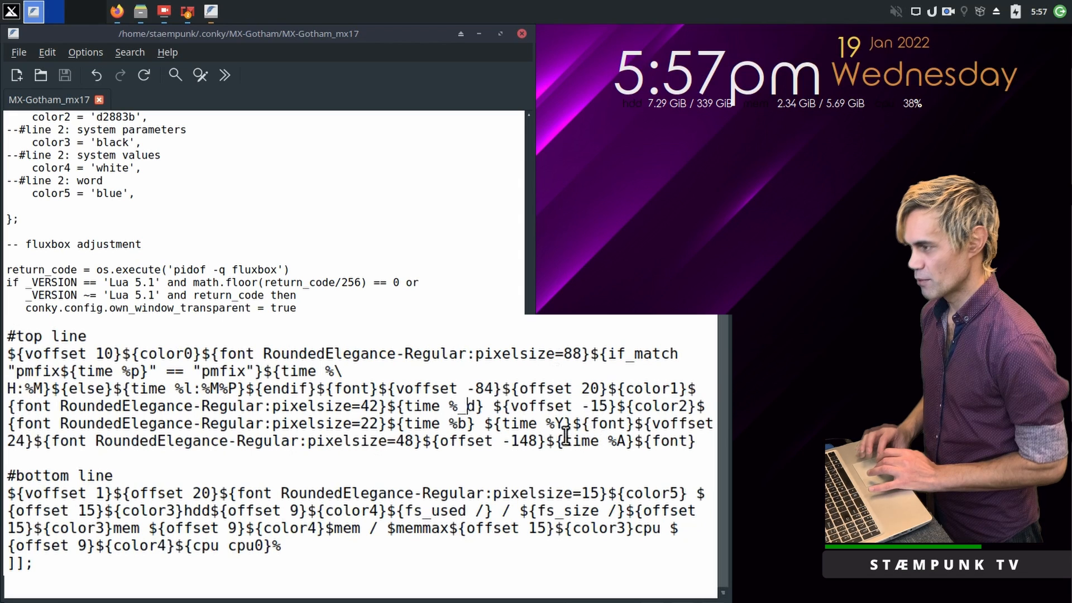
Change the weekday from ${time %A} to ${time %a} so it shows Wed, and save.
{"action": "left_click_drag", "start_coordinate": [563, 441], "coordinate": [627, 441]}
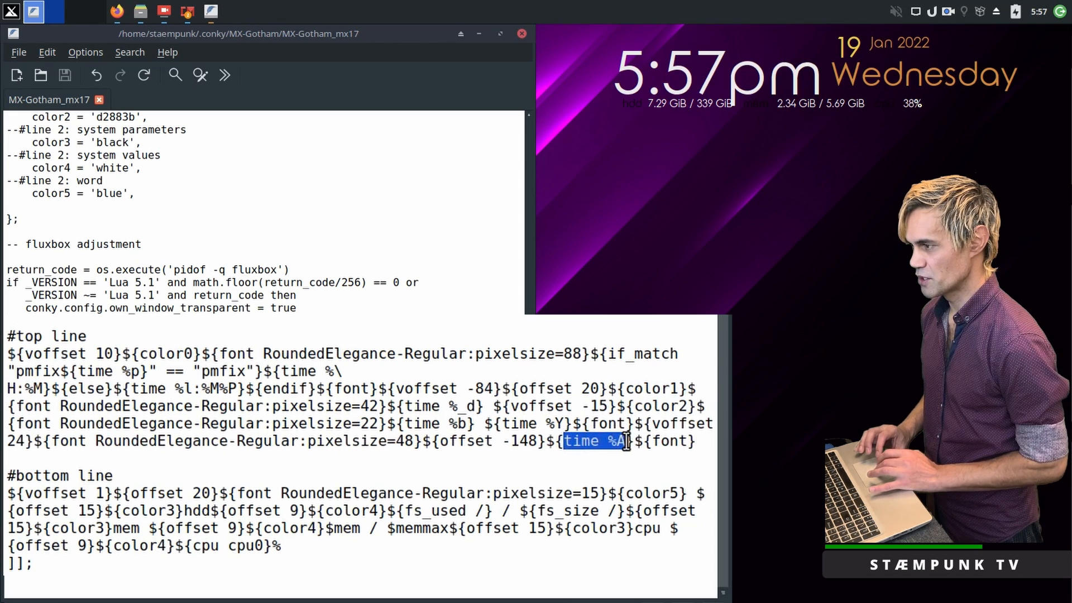
{"action": "left_click", "coordinate": [627, 441]}
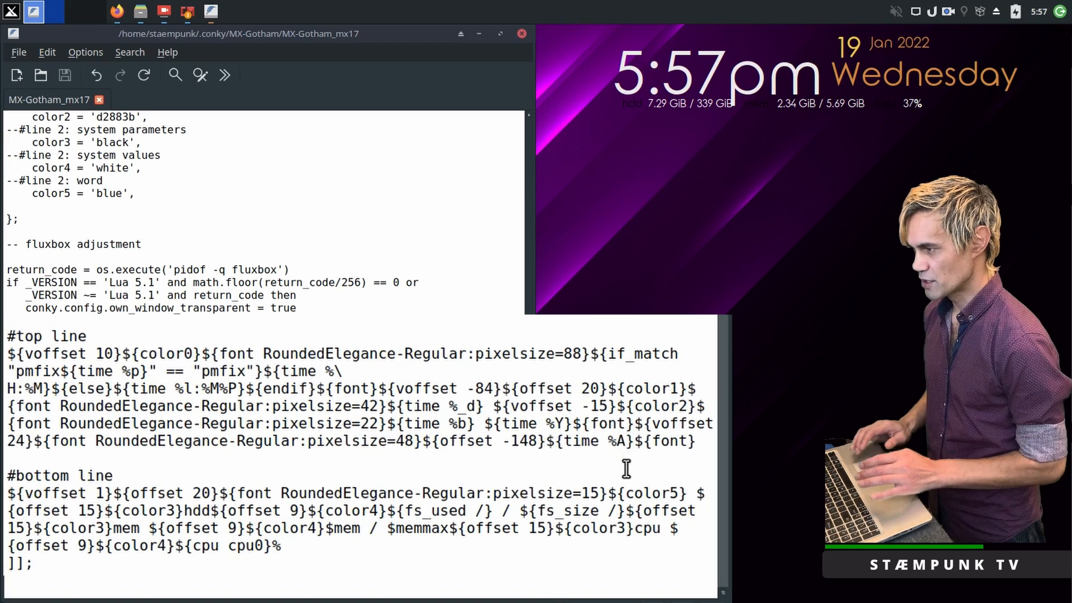
{"action": "key", "text": "BackSpace"}
{"action": "type", "text": "a"}
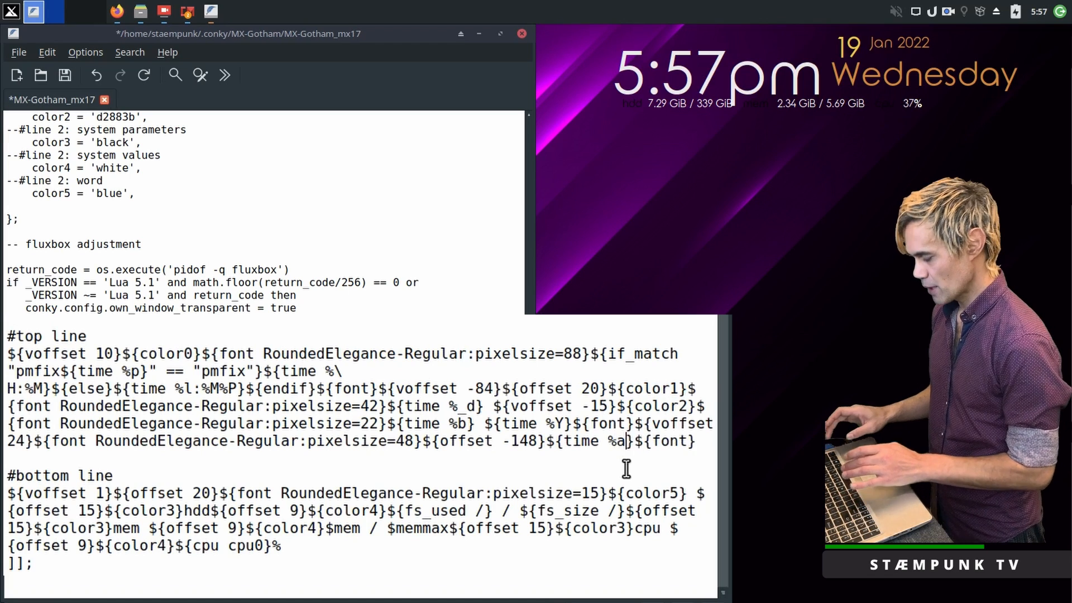
{"action": "key", "text": "ctrl+s"}
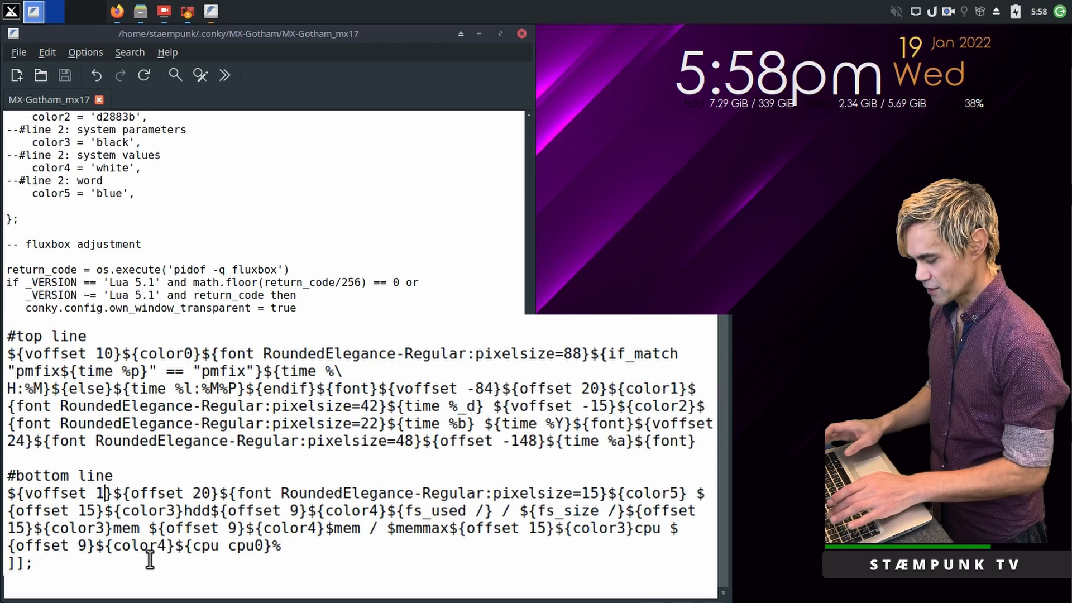
Set the bottom line's voffset from 1 to 22 and offset from 20 to 0, saving each.
{"action": "key", "text": "BackSpace"}
{"action": "type", "text": "22"}
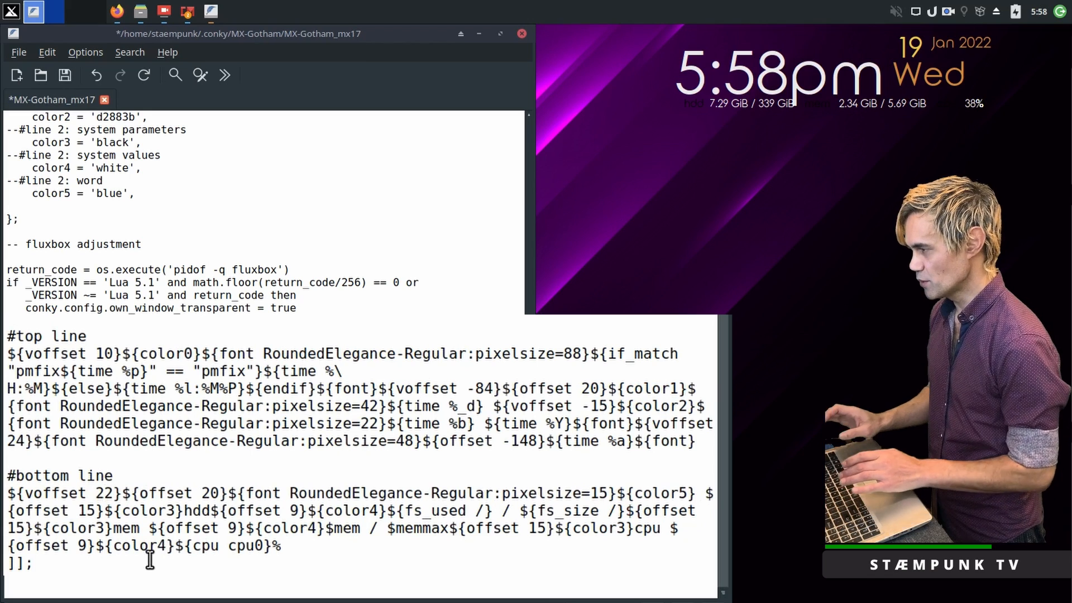
{"action": "key", "text": "ctrl+s"}
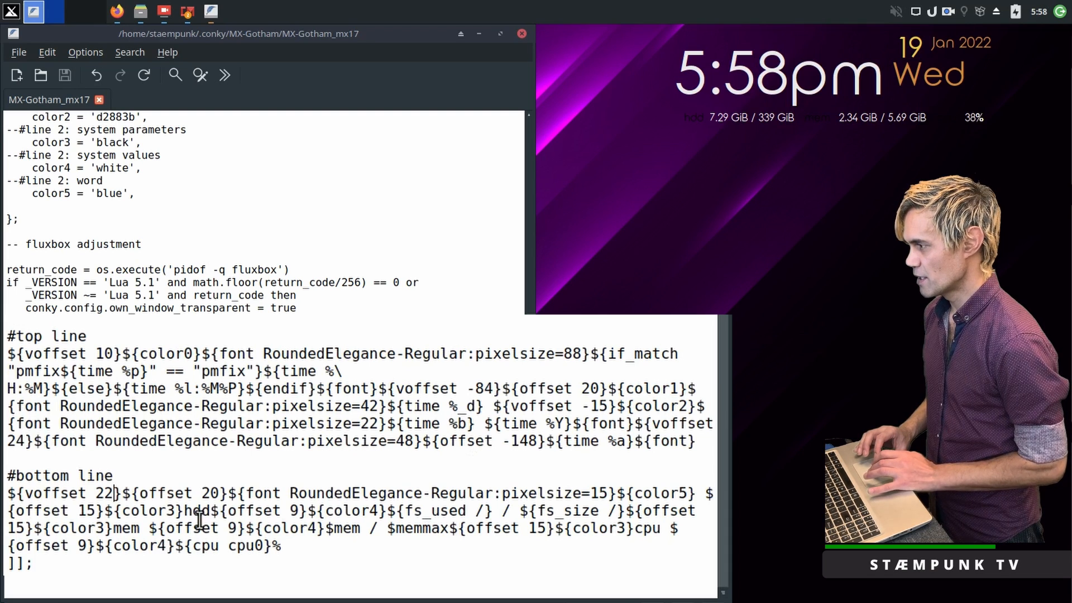
{"action": "left_click", "coordinate": [211, 492]}
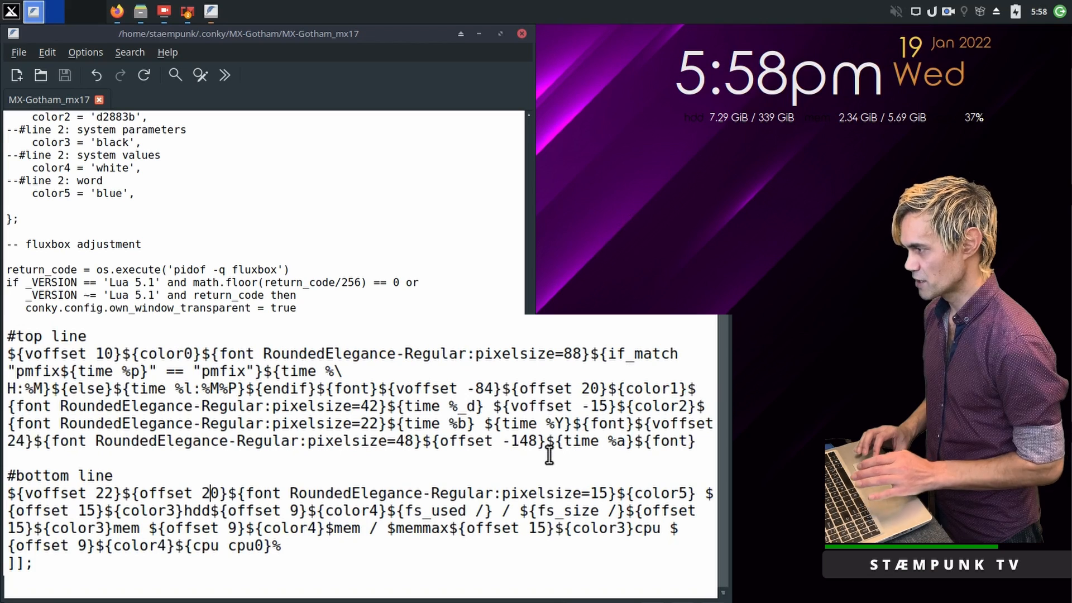
{"action": "key", "text": "BackSpace"}
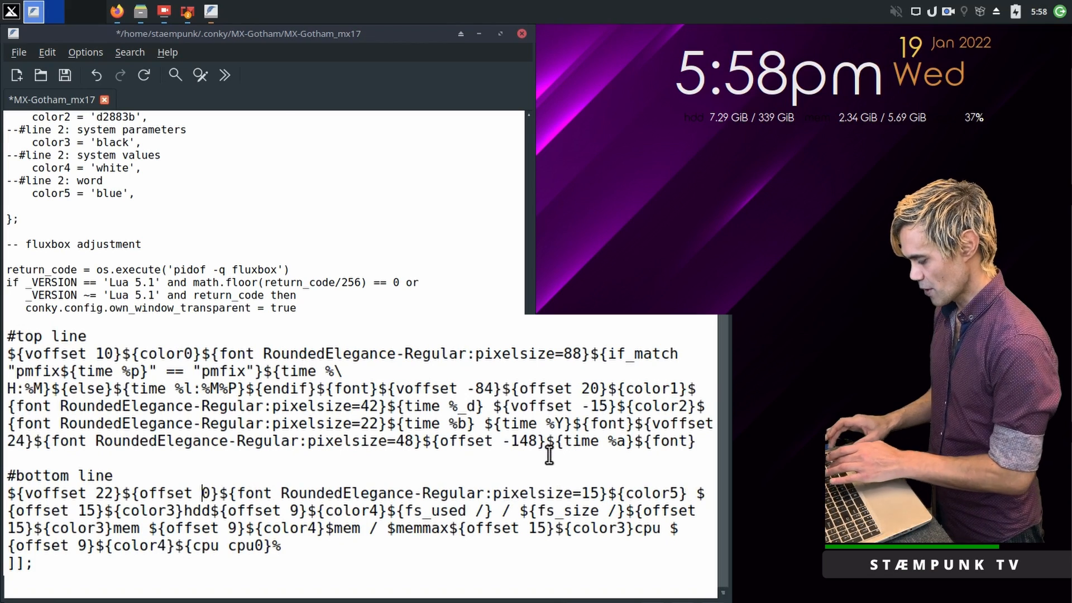
{"action": "key", "text": "ctrl+s"}
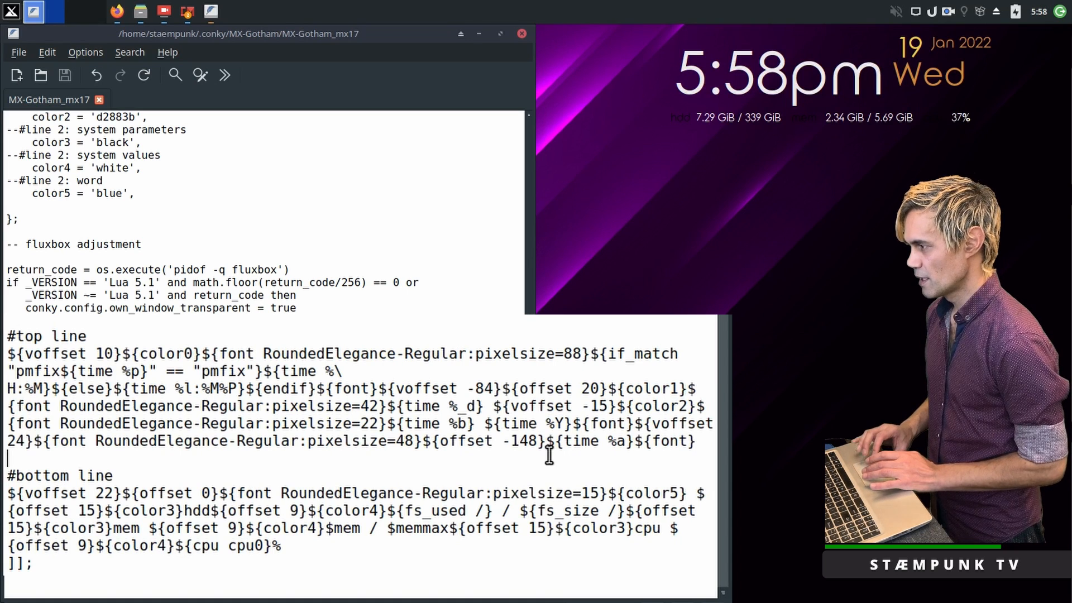
Change the bottom line's font pixelsize from 15 to 17 and save.
{"action": "left_click_drag", "start_coordinate": [510, 495], "coordinate": [603, 495]}
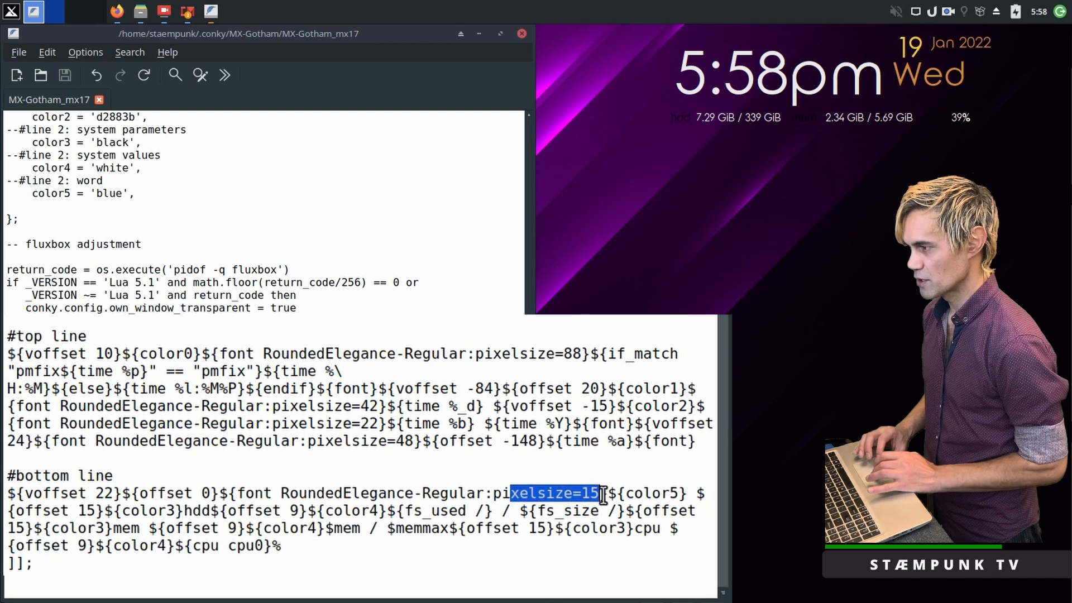
{"action": "left_click", "coordinate": [603, 495]}
{"action": "key", "text": "BackSpace"}
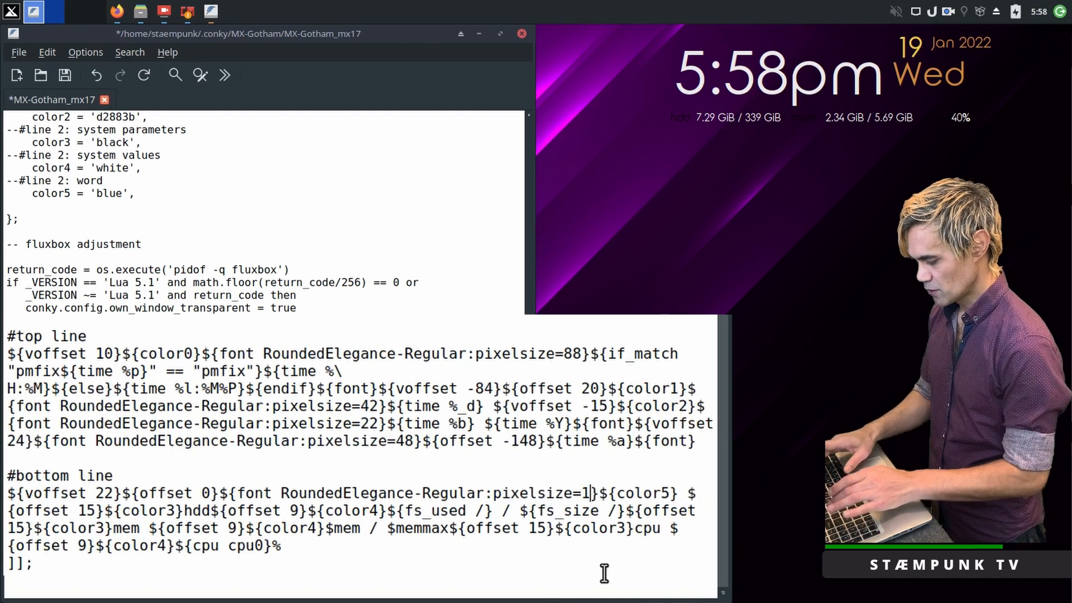
{"action": "type", "text": "7"}
{"action": "key", "text": "ctrl+s"}
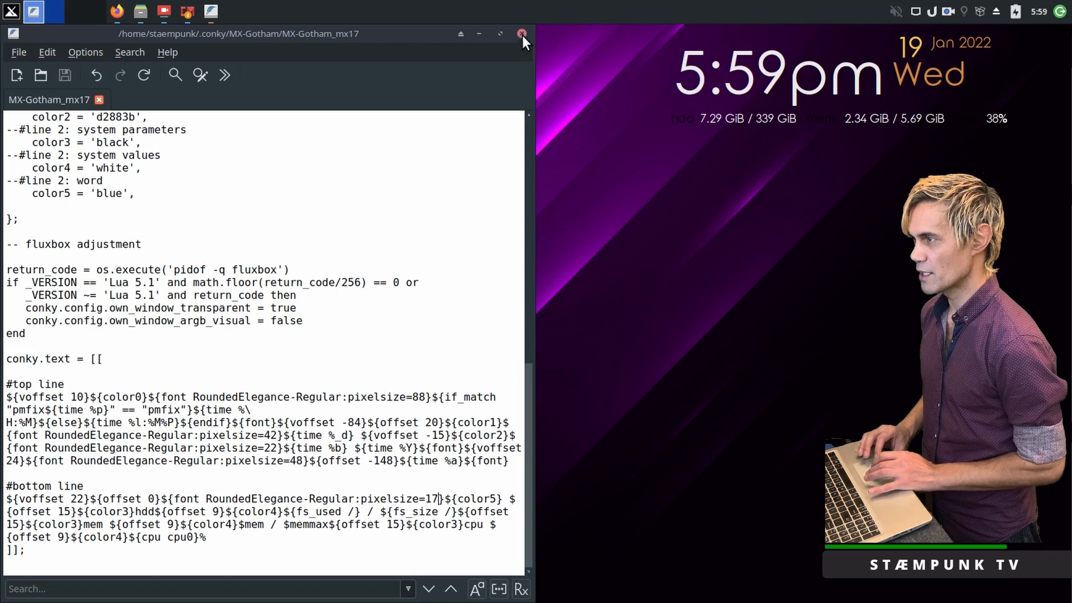
Close the config editor and apply widget position gaps of -22 horizontal and 122 vertical.
{"action": "left_click", "coordinate": [523, 33]}
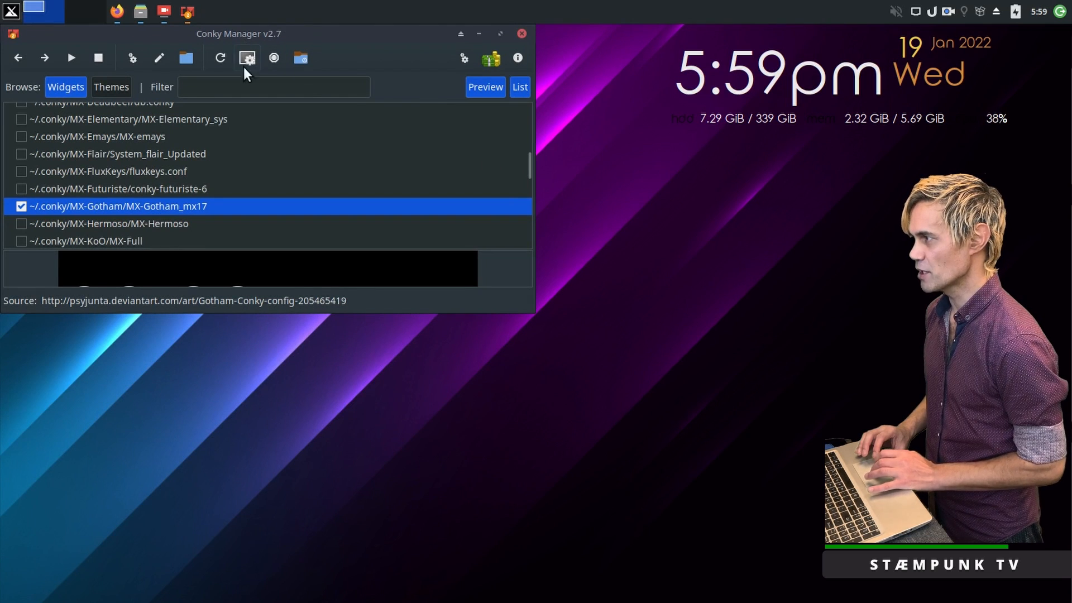
{"action": "left_click", "coordinate": [129, 55]}
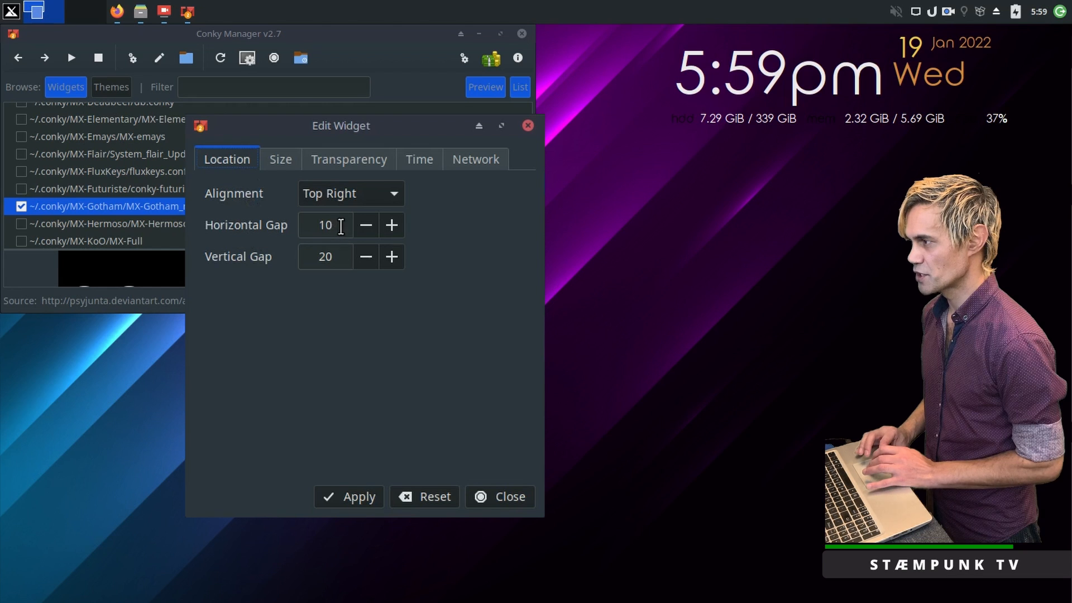
{"action": "left_click_drag", "start_coordinate": [339, 225], "coordinate": [280, 229]}
{"action": "type", "text": "-22"}
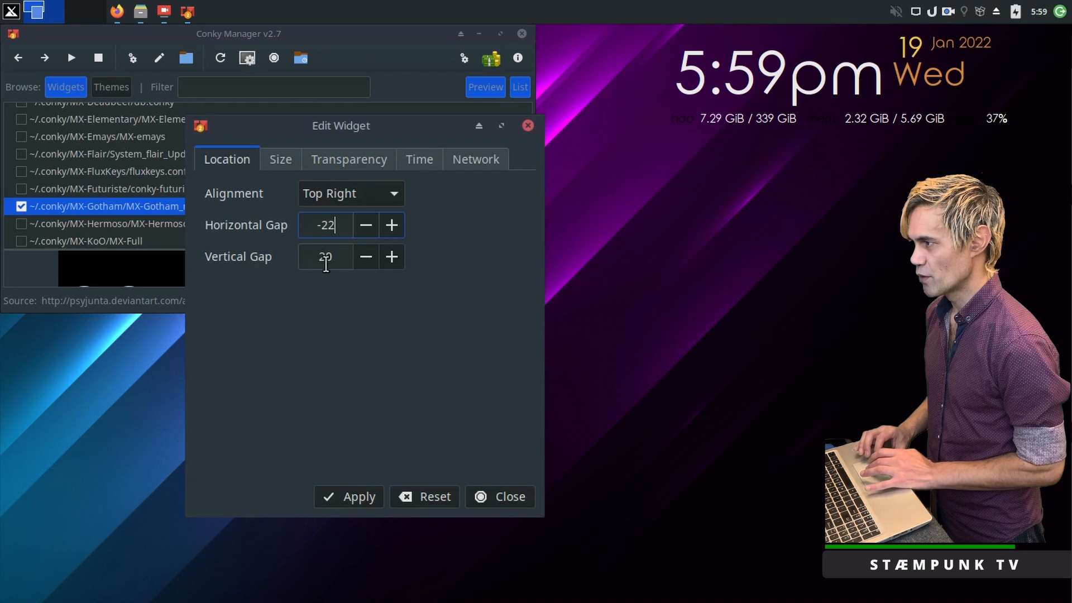
{"action": "left_click_drag", "start_coordinate": [342, 256], "coordinate": [285, 256]}
{"action": "type", "text": "122"}
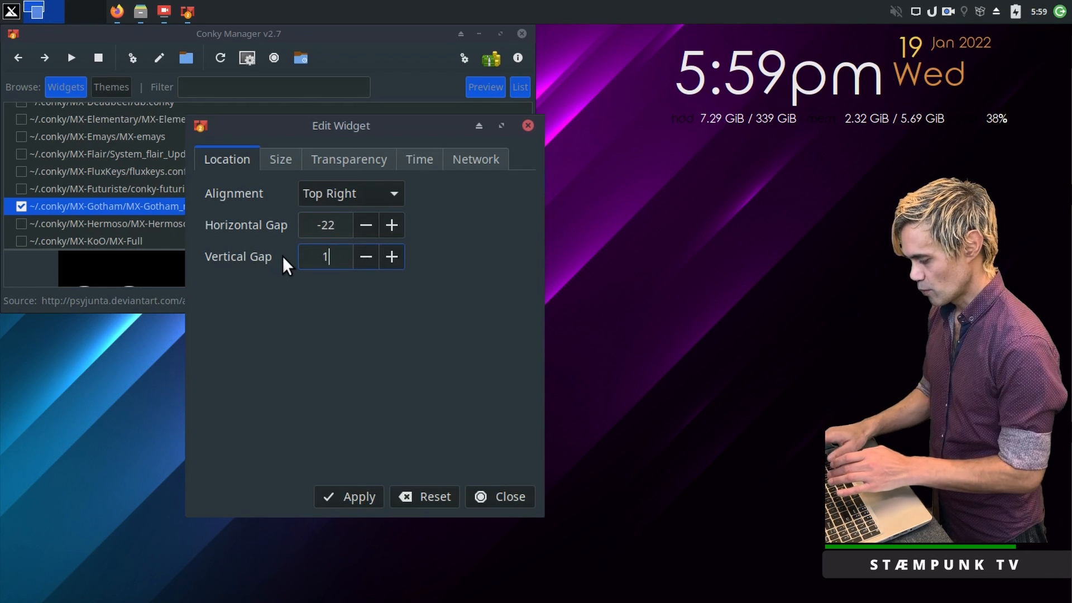
{"action": "left_click", "coordinate": [350, 497]}
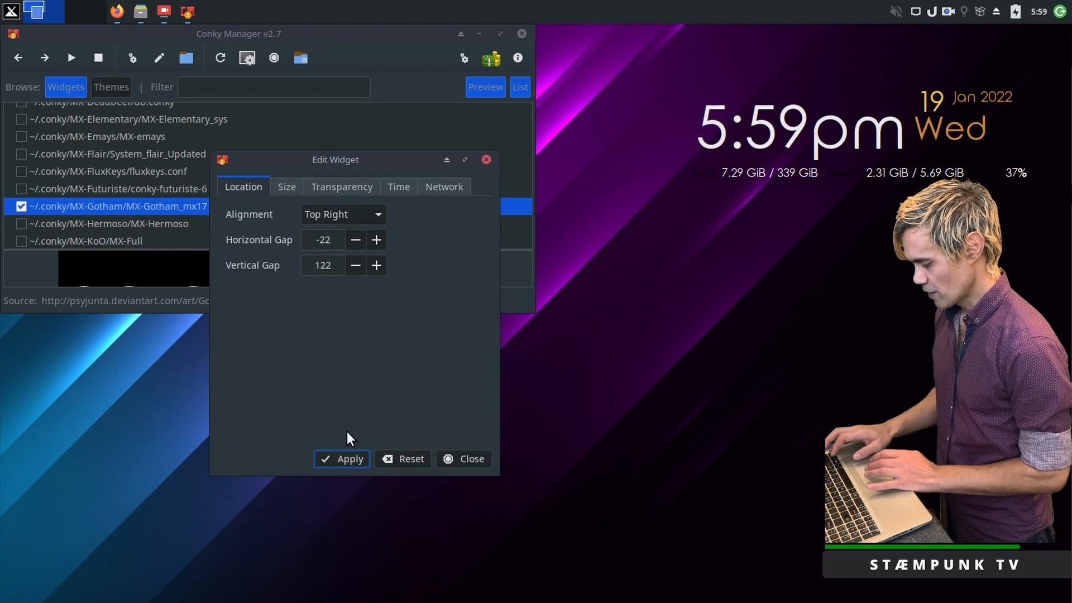
Check the clock across workspaces, close the widget editor, and switch from Conky Manager to MX Conky.
{"action": "key", "text": "ctrl+alt+Right"}
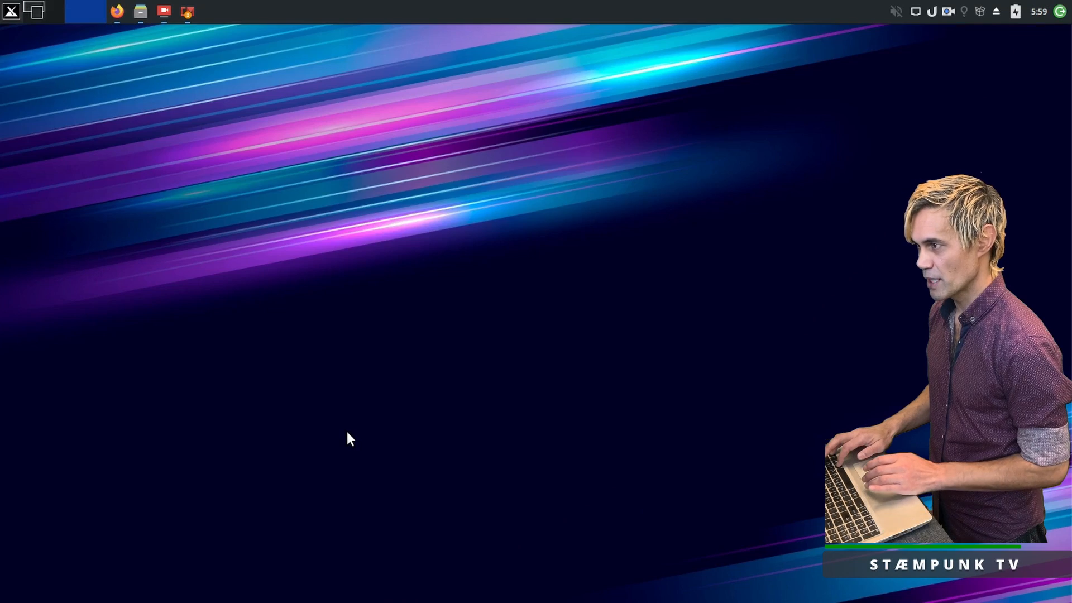
{"action": "key", "text": "ctrl+alt+Left"}
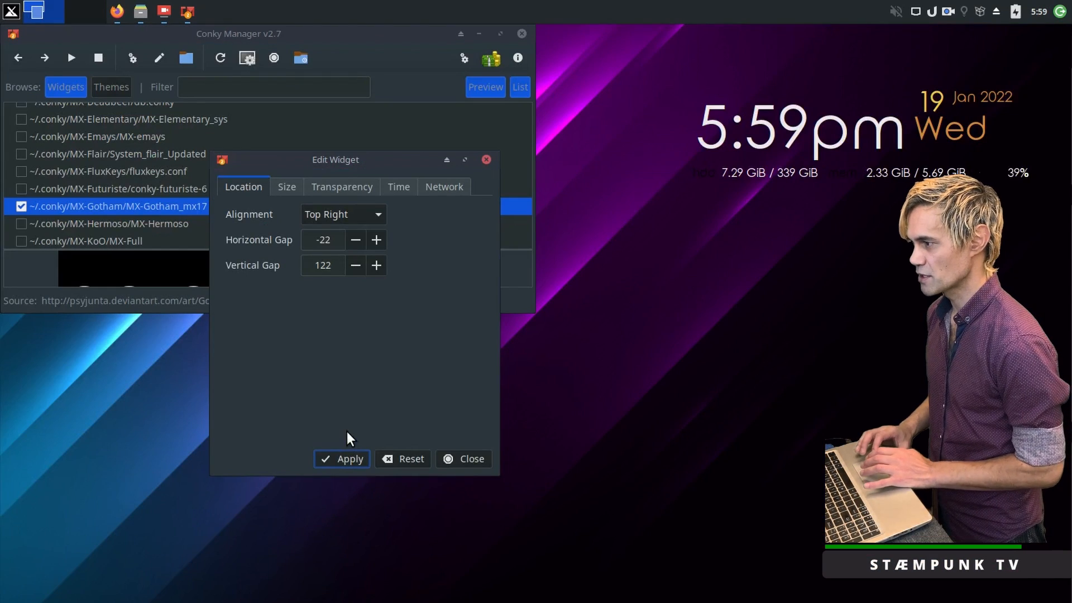
{"action": "left_click", "coordinate": [474, 458]}
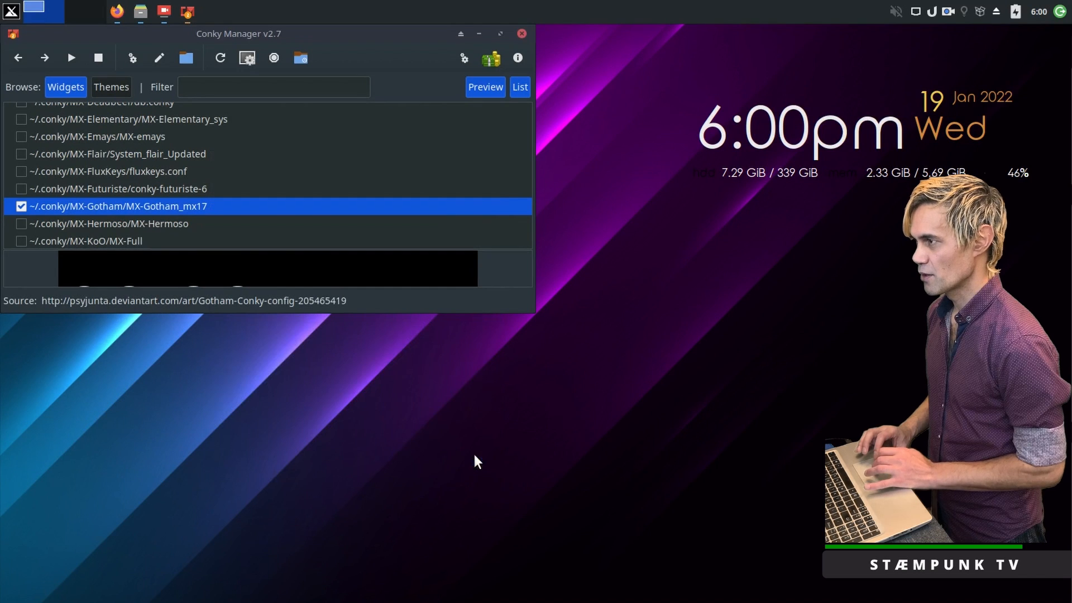
{"action": "left_click", "coordinate": [522, 34]}
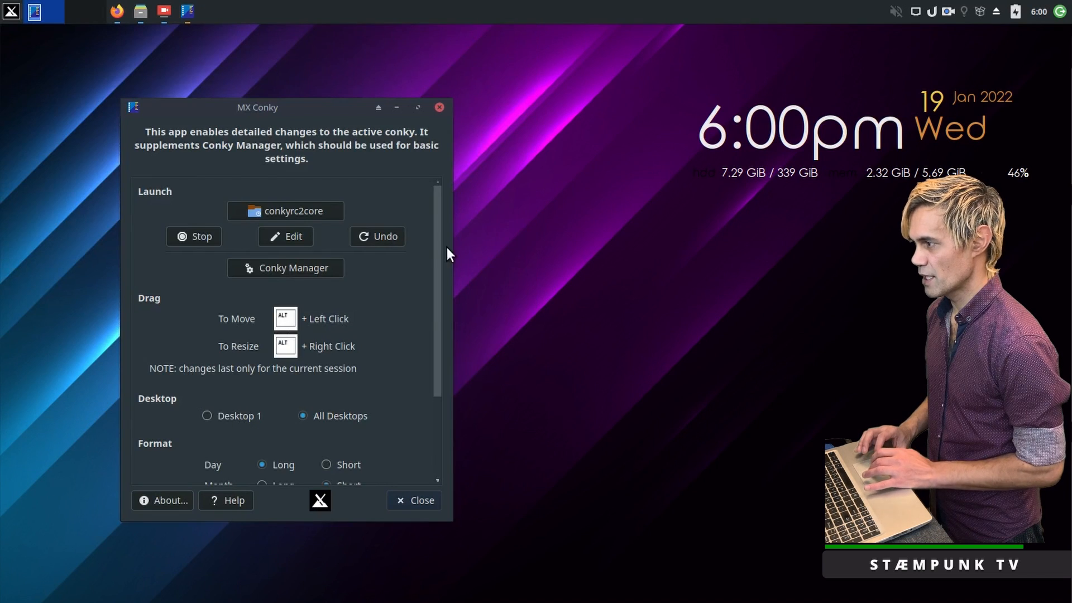
Close MX Conky without a backup, then relaunch it from the second workspace.
{"action": "left_click", "coordinate": [412, 501]}
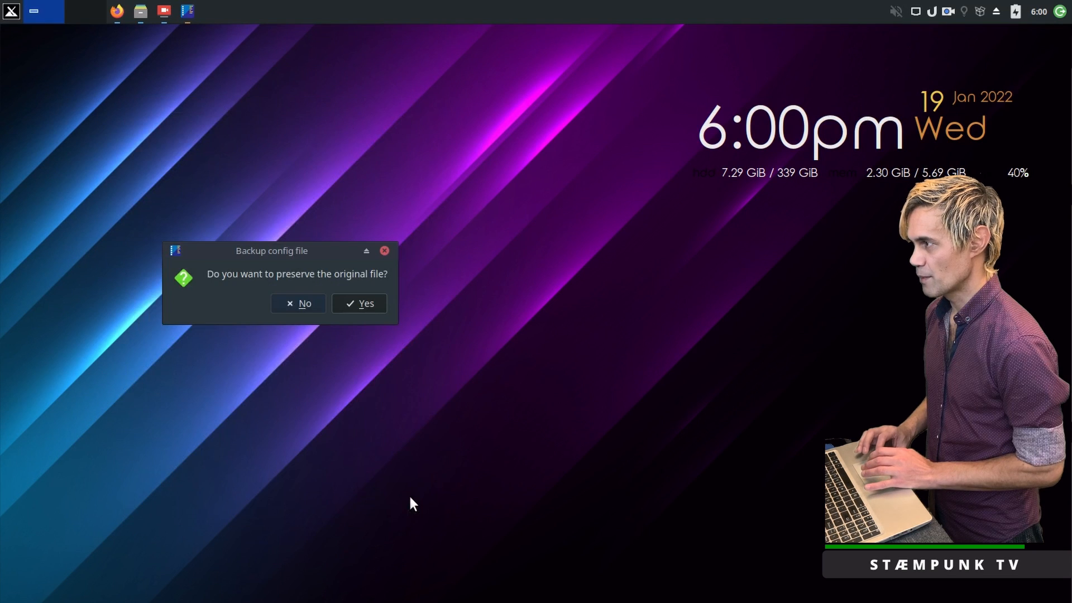
{"action": "left_click", "coordinate": [291, 304]}
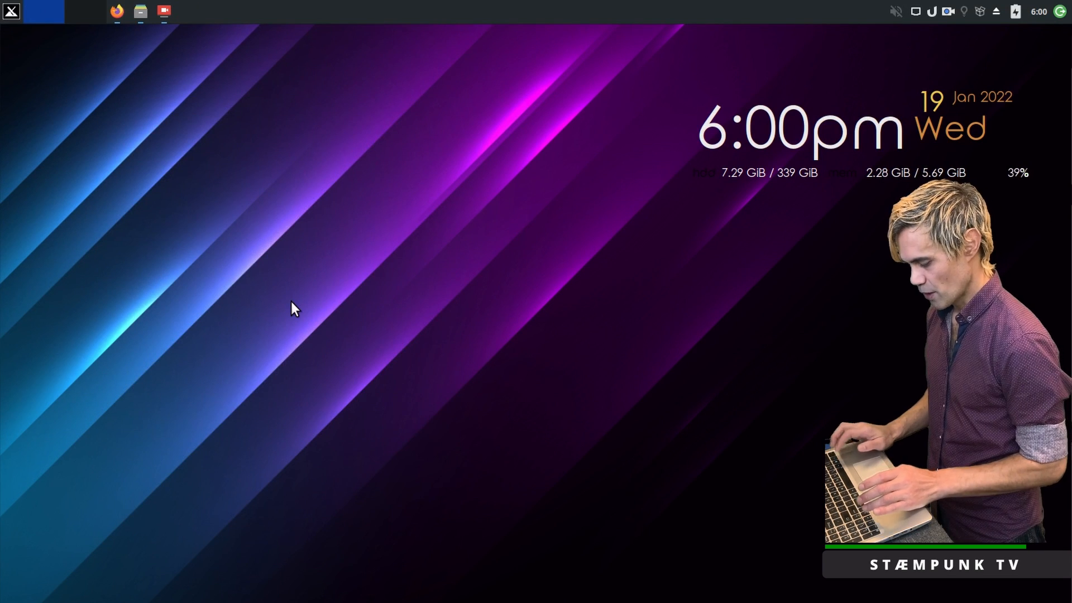
{"action": "key", "text": "ctrl+alt+Right"}
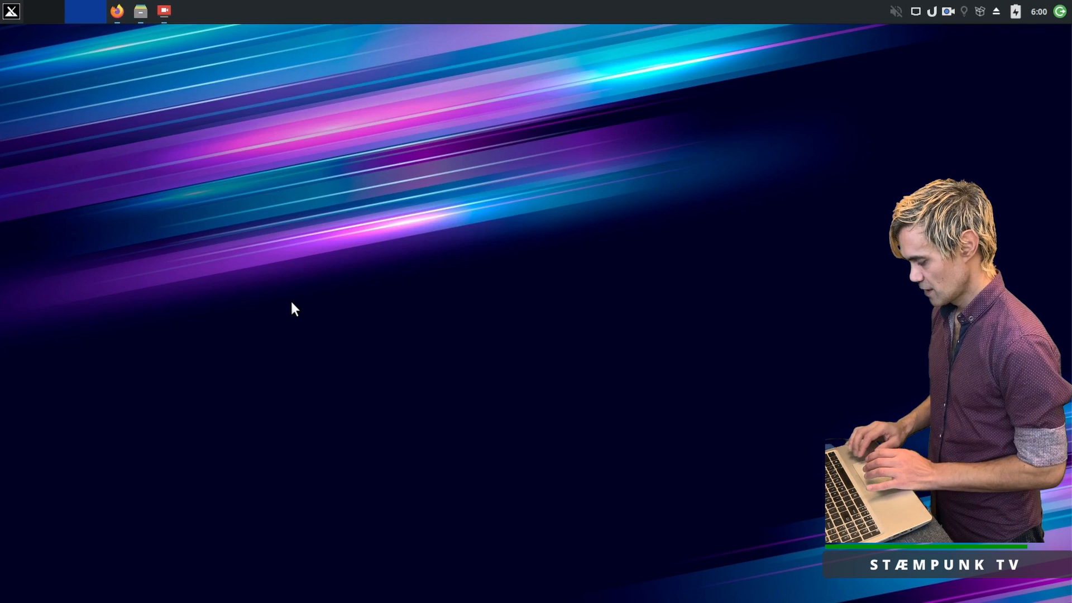
{"action": "key", "text": "ctrl+space"}
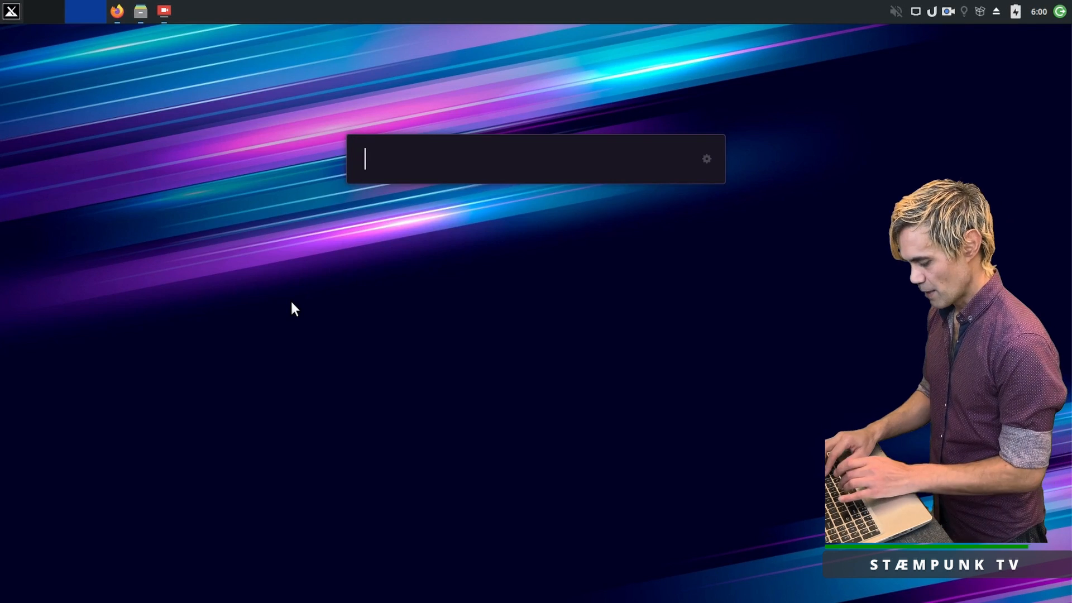
{"action": "type", "text": "mx co"}
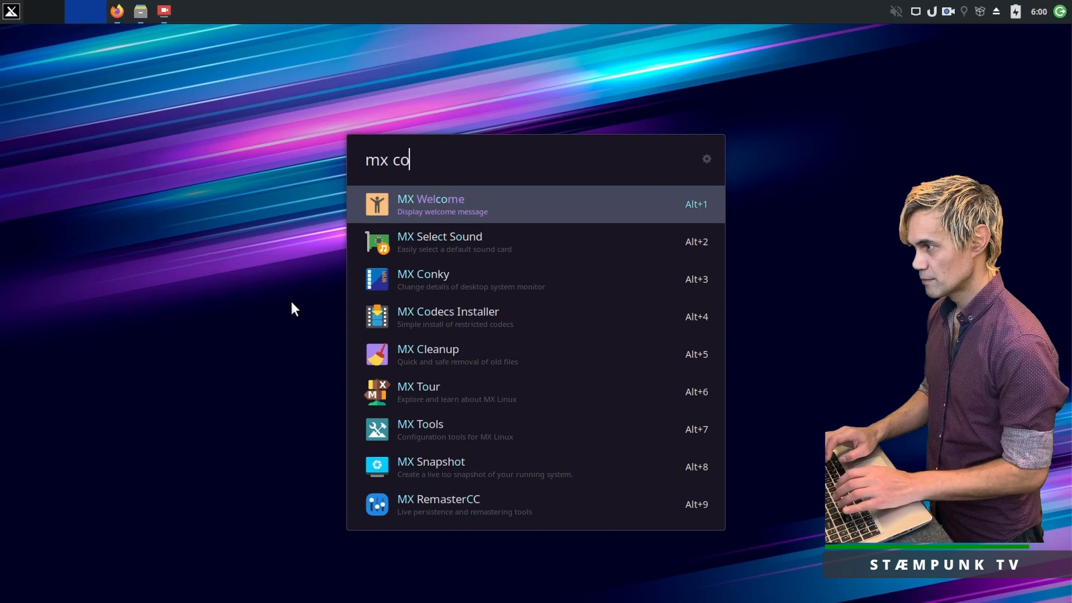
{"action": "type", "text": "n"}
{"action": "key", "text": "Return"}
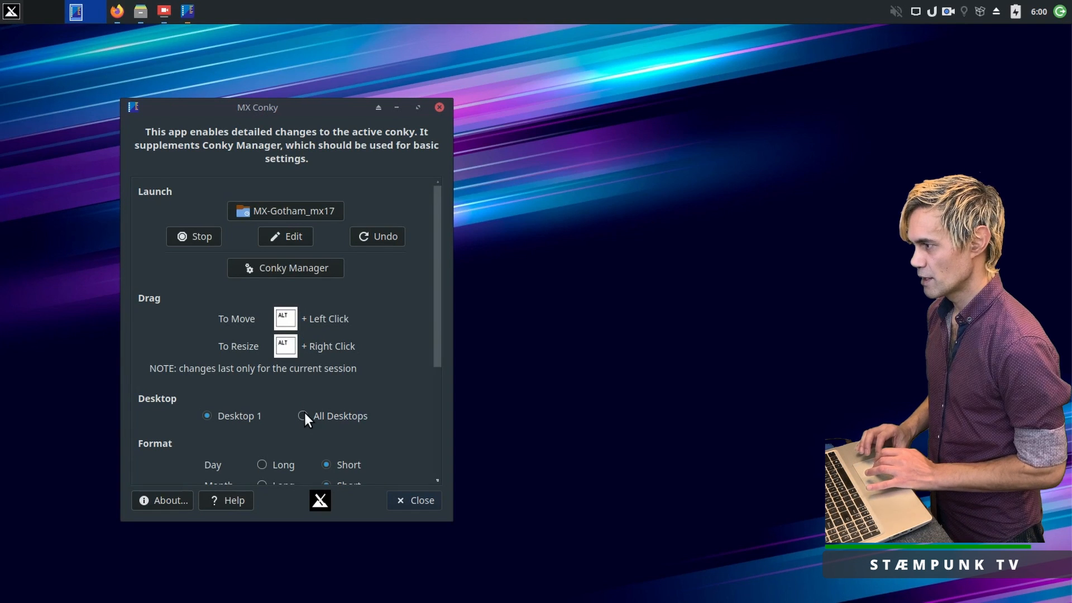
Set the Gotham clock to All Desktops and close MX Conky, skipping the backup.
{"action": "left_click", "coordinate": [304, 413]}
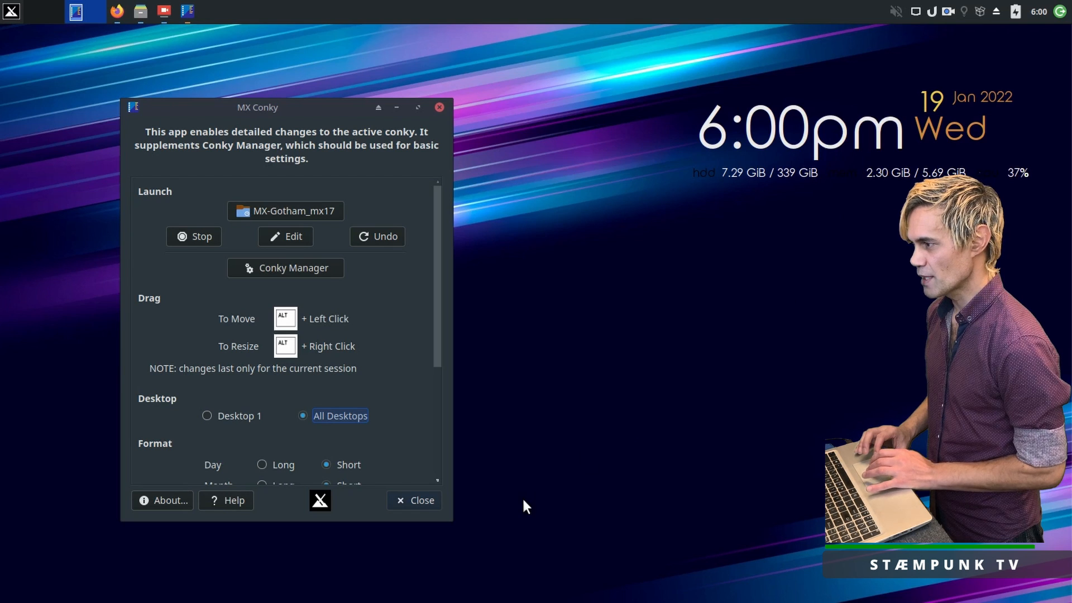
{"action": "left_click", "coordinate": [419, 500]}
{"action": "left_click", "coordinate": [305, 304]}
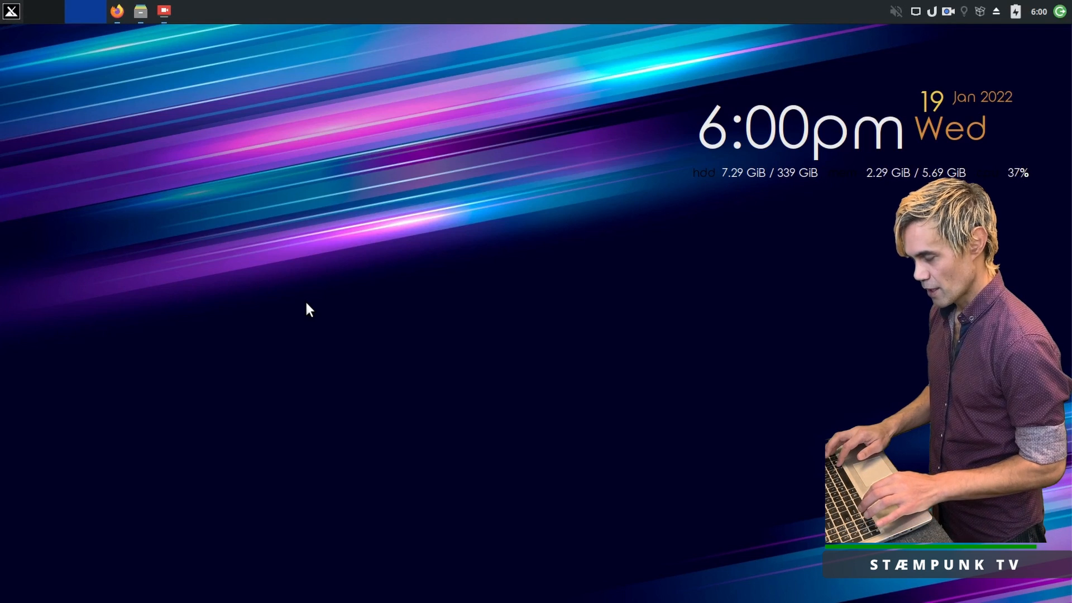
Reopen MX Conky on the first workspace, snapped to the left half of the screen.
{"action": "key", "text": "ctrl+alt+Left"}
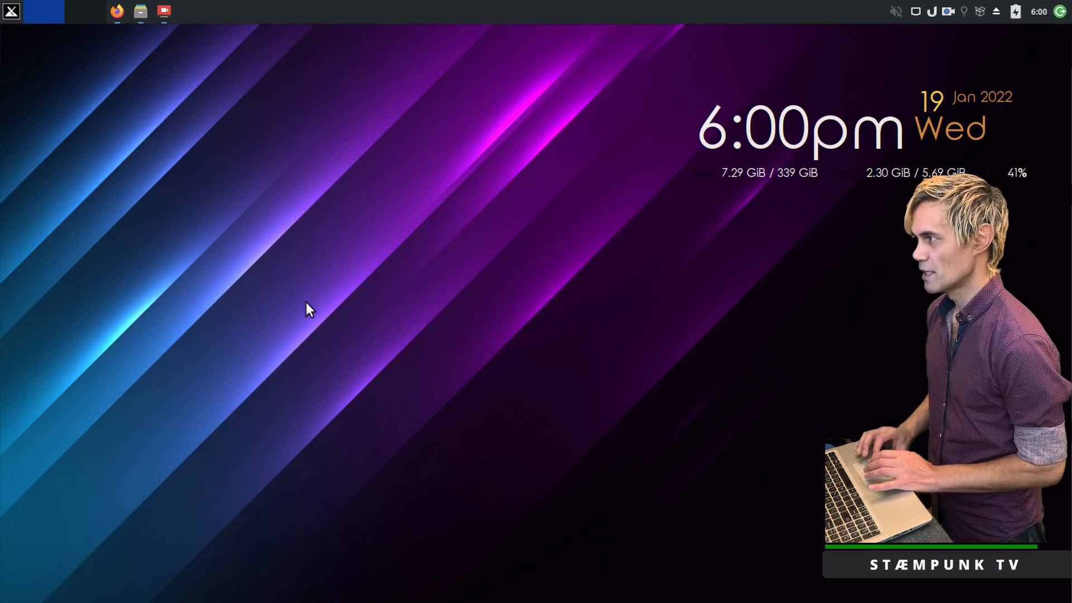
{"action": "key", "text": "ctrl+space"}
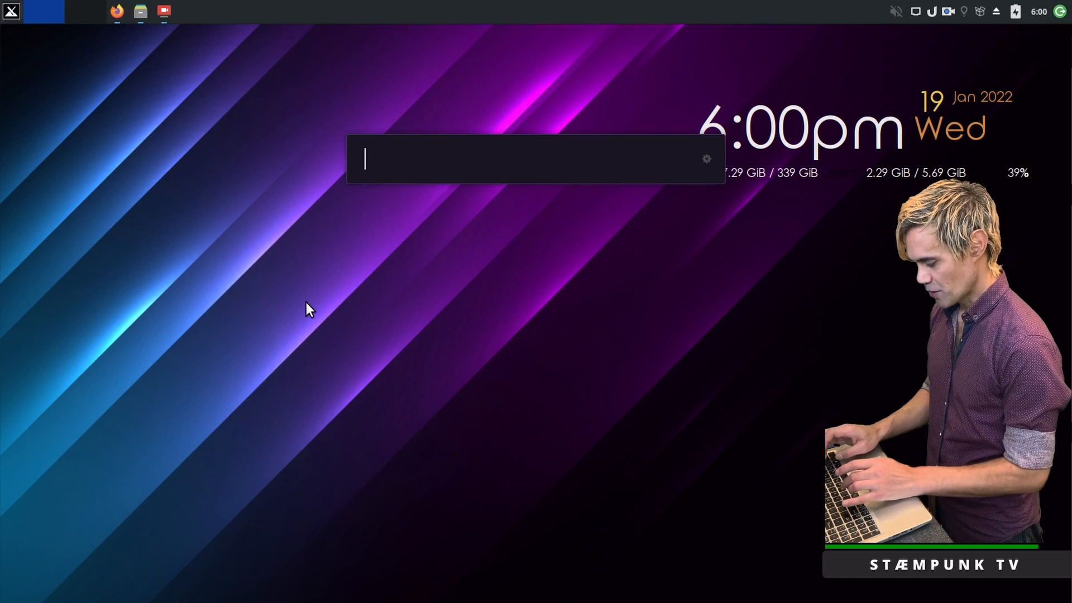
{"action": "type", "text": "mx con"}
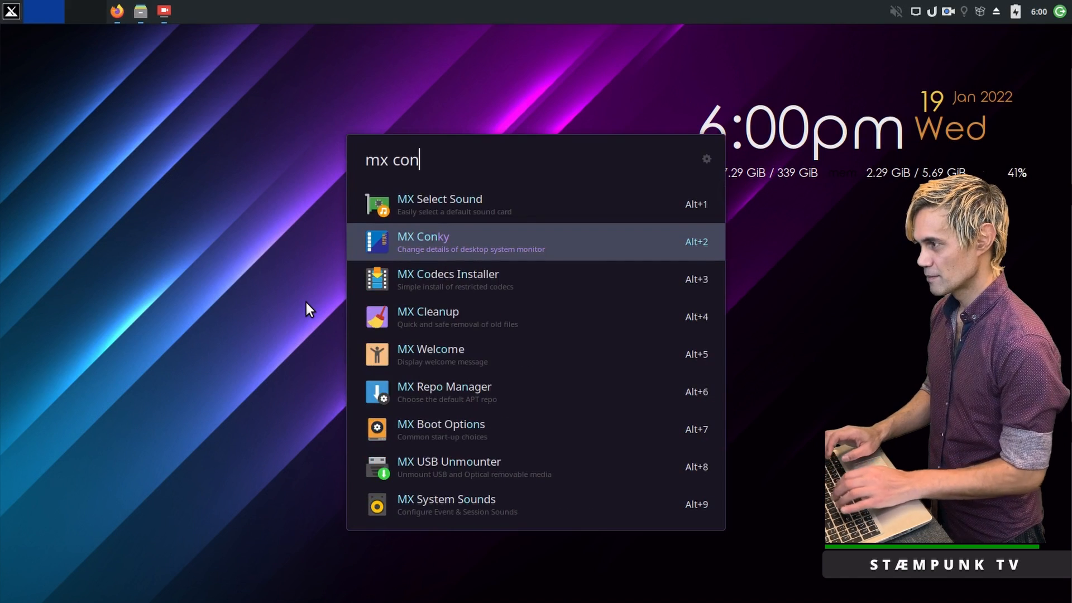
{"action": "key", "text": "Return"}
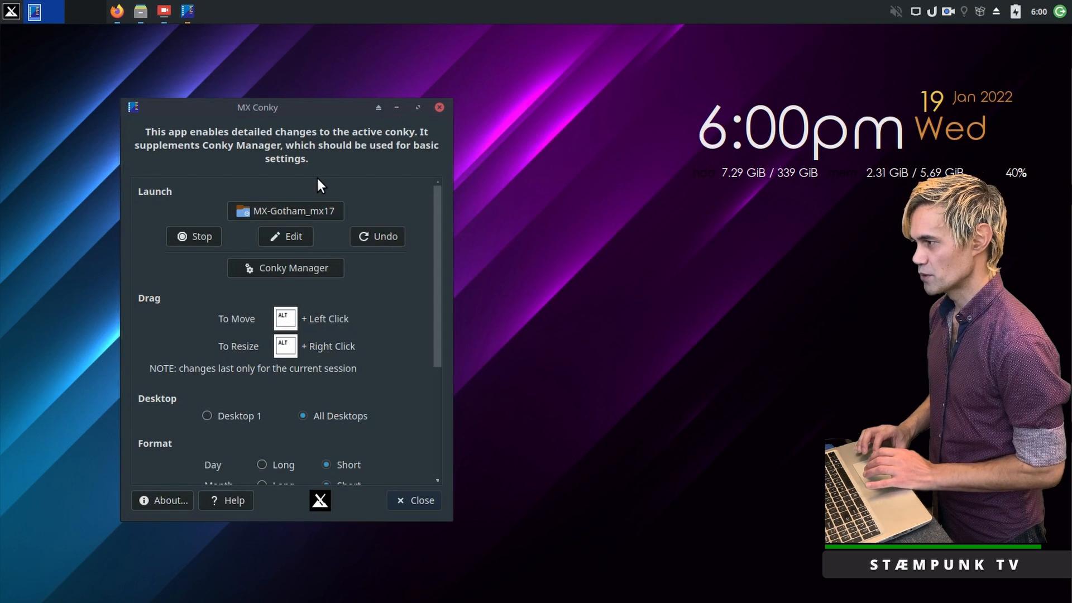
{"action": "key", "text": "super+Left"}
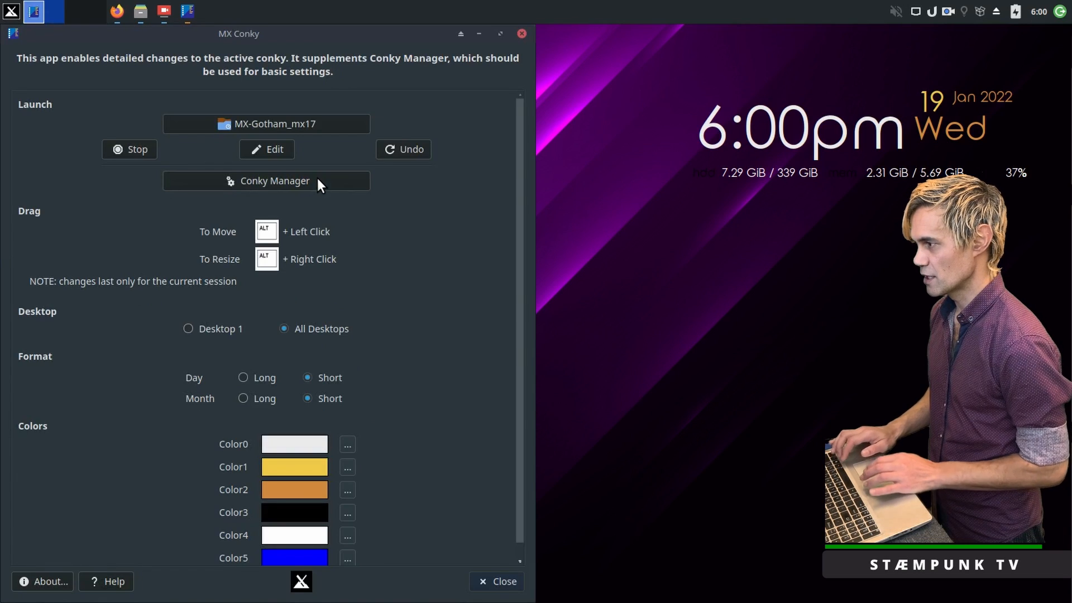
{"action": "scroll", "coordinate": [403, 290], "scroll_direction": "down", "scroll_amount": 1}
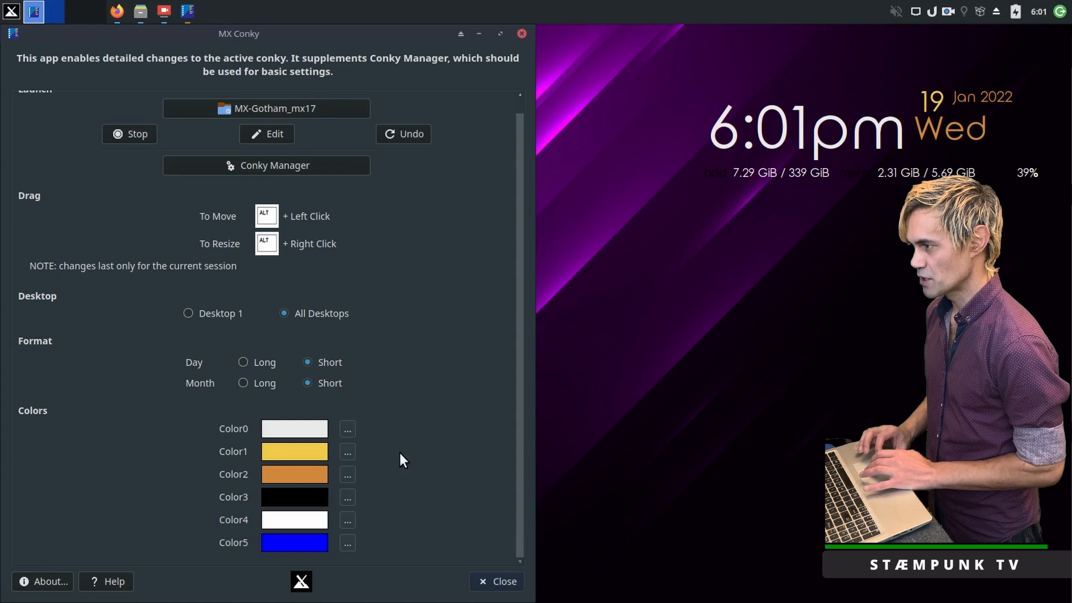
Set Color1 to white #FFFFFF.
{"action": "left_click", "coordinate": [345, 453]}
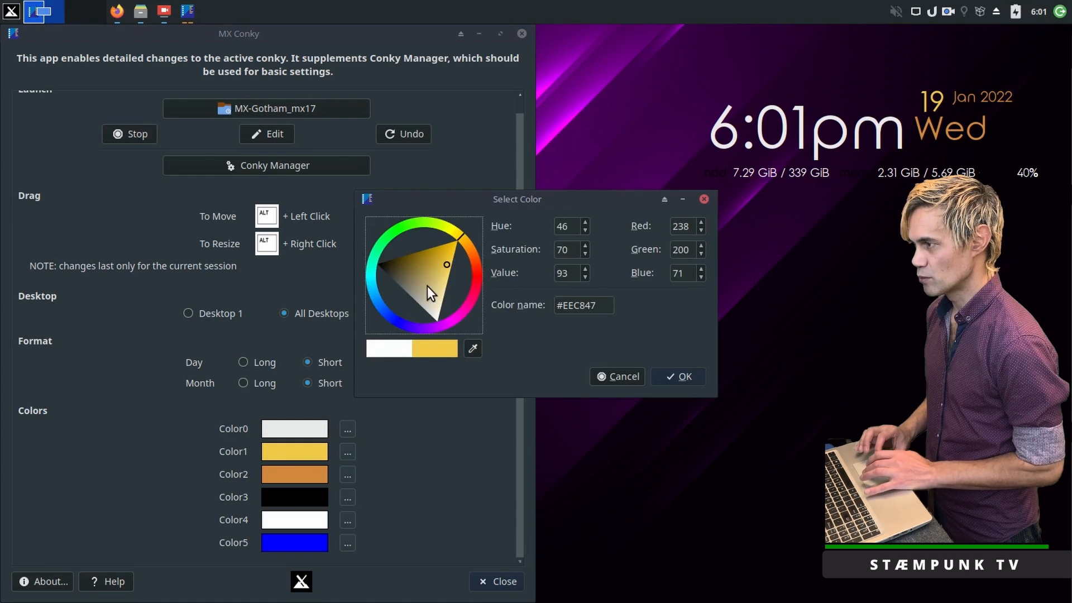
{"action": "left_click_drag", "start_coordinate": [448, 260], "coordinate": [437, 323]}
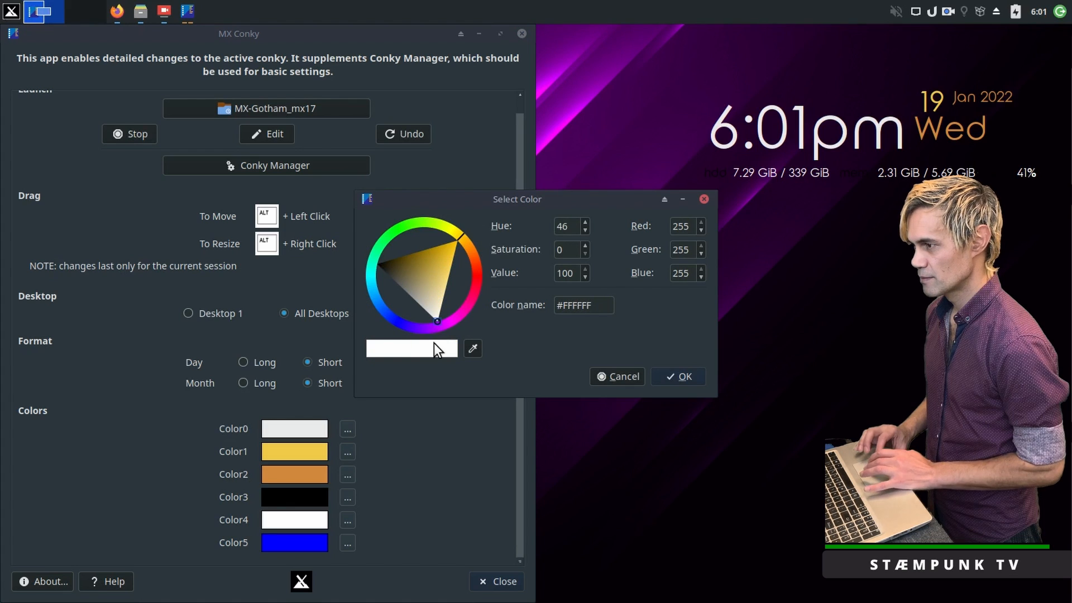
{"action": "left_click", "coordinate": [677, 376]}
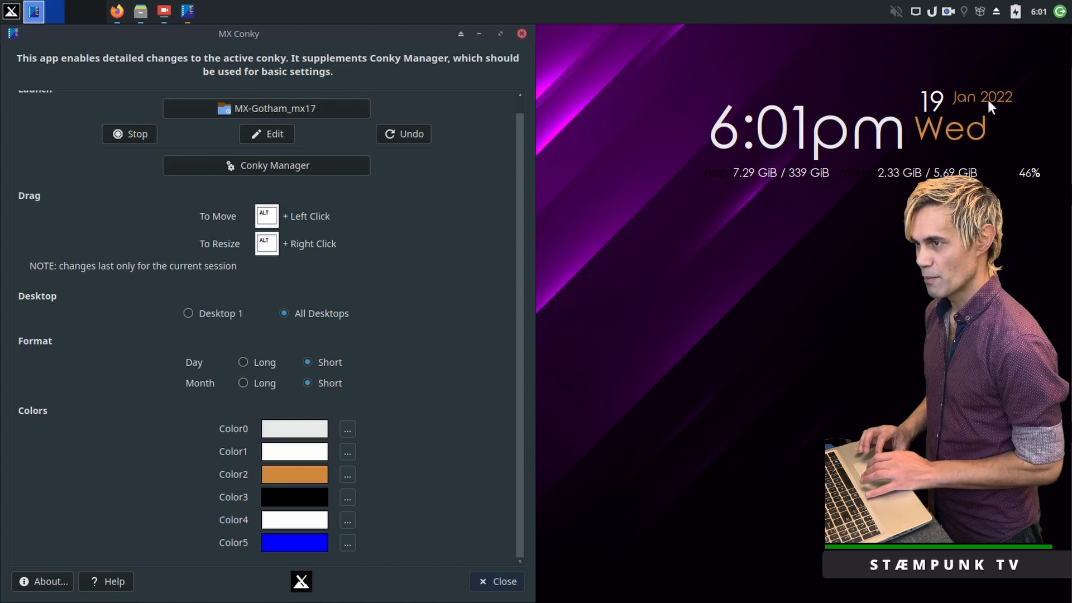
Set Color2 and Color3 to the wallpaper's purple #B700E1, then close MX Conky.
{"action": "left_click", "coordinate": [351, 473]}
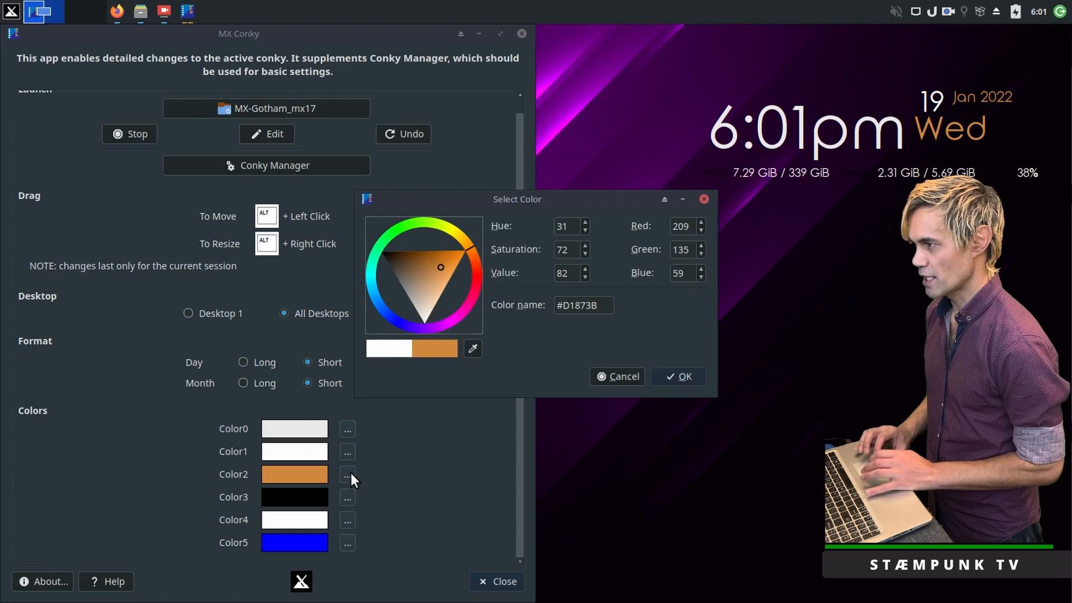
{"action": "left_click", "coordinate": [473, 347]}
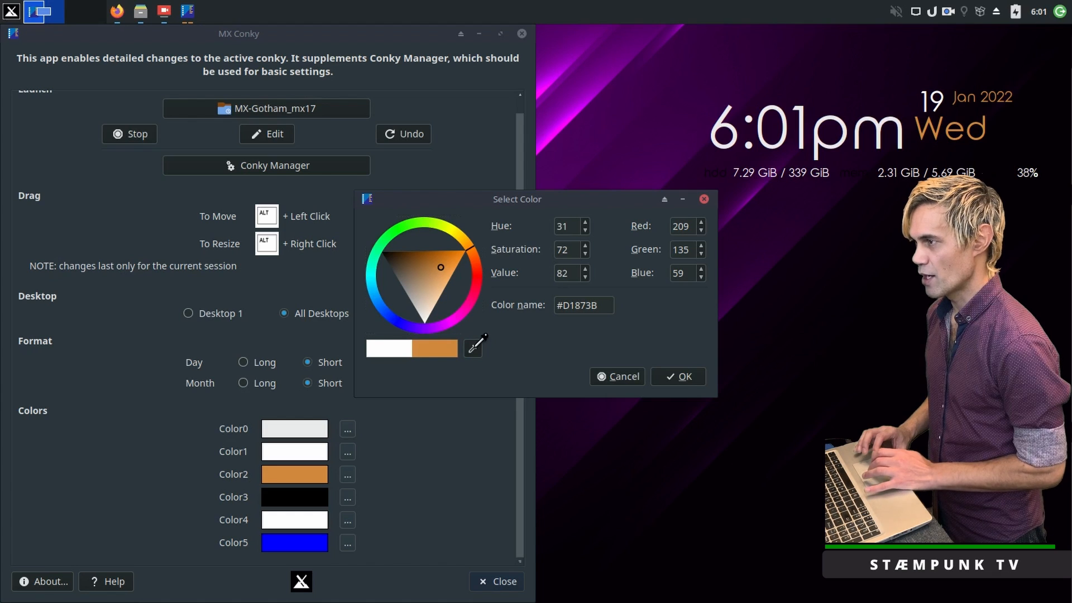
{"action": "left_click", "coordinate": [581, 103]}
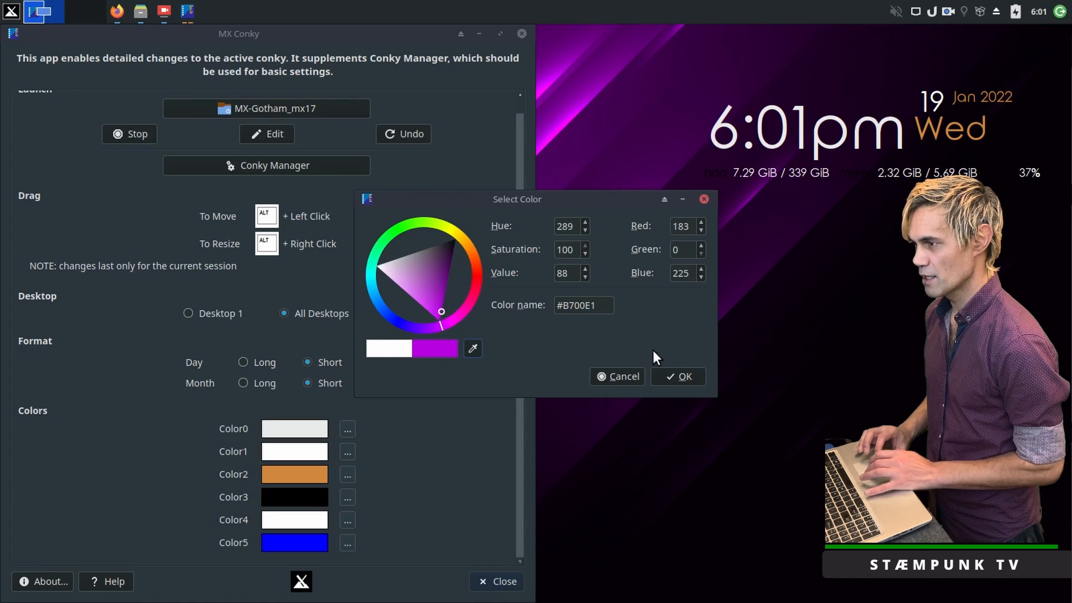
{"action": "left_click", "coordinate": [686, 378]}
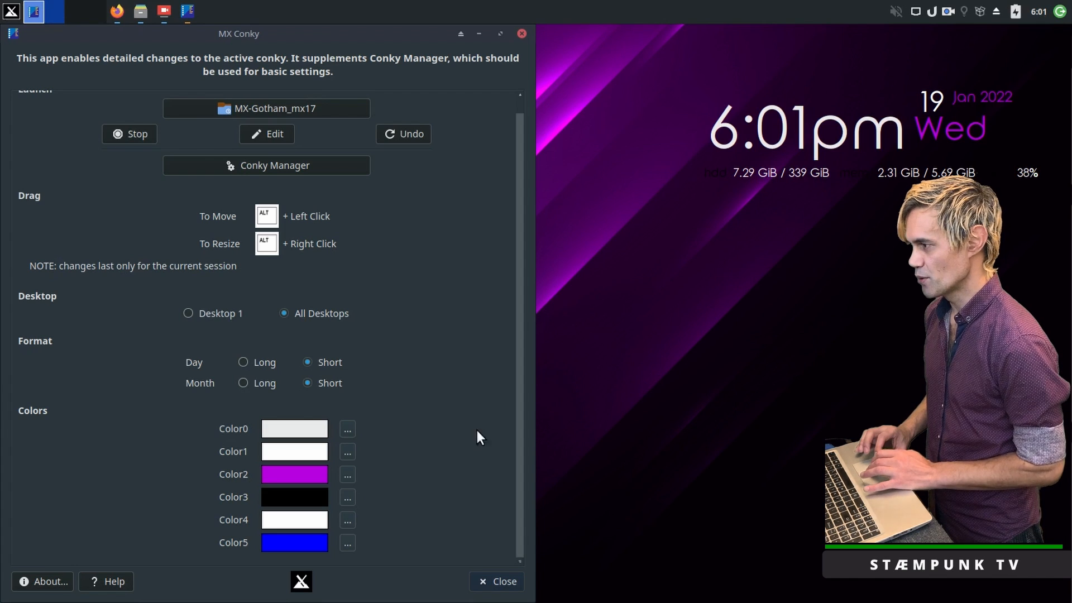
{"action": "left_click", "coordinate": [347, 497]}
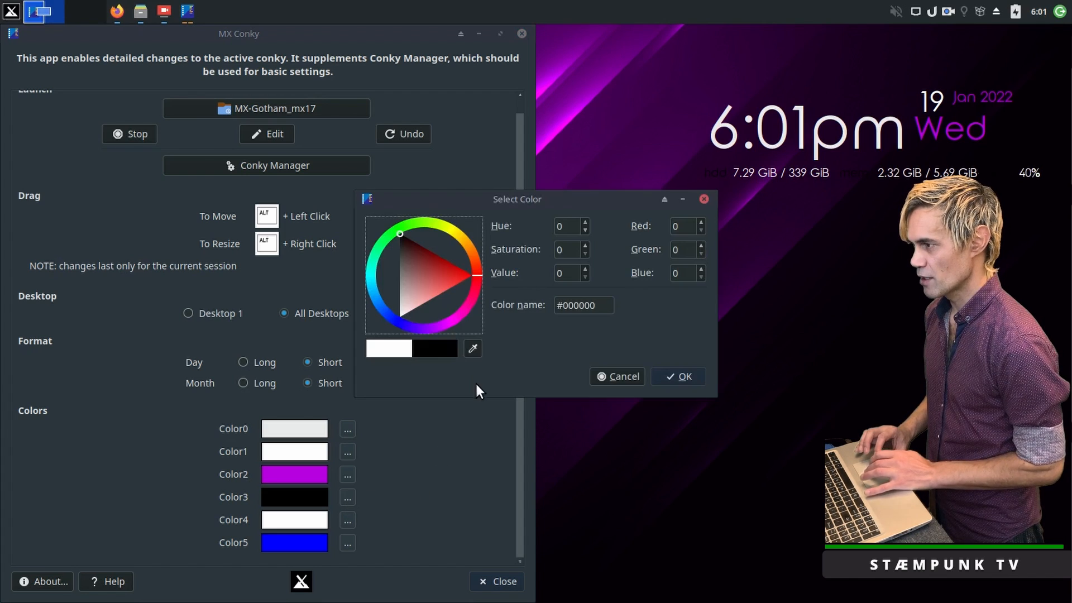
{"action": "left_click", "coordinate": [475, 345]}
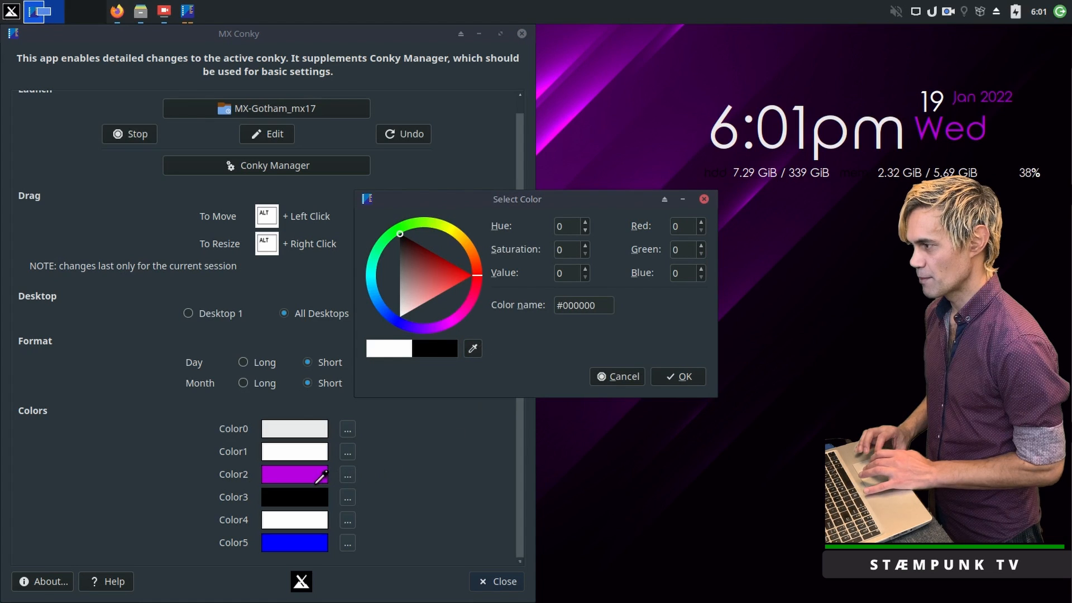
{"action": "left_click", "coordinate": [308, 471]}
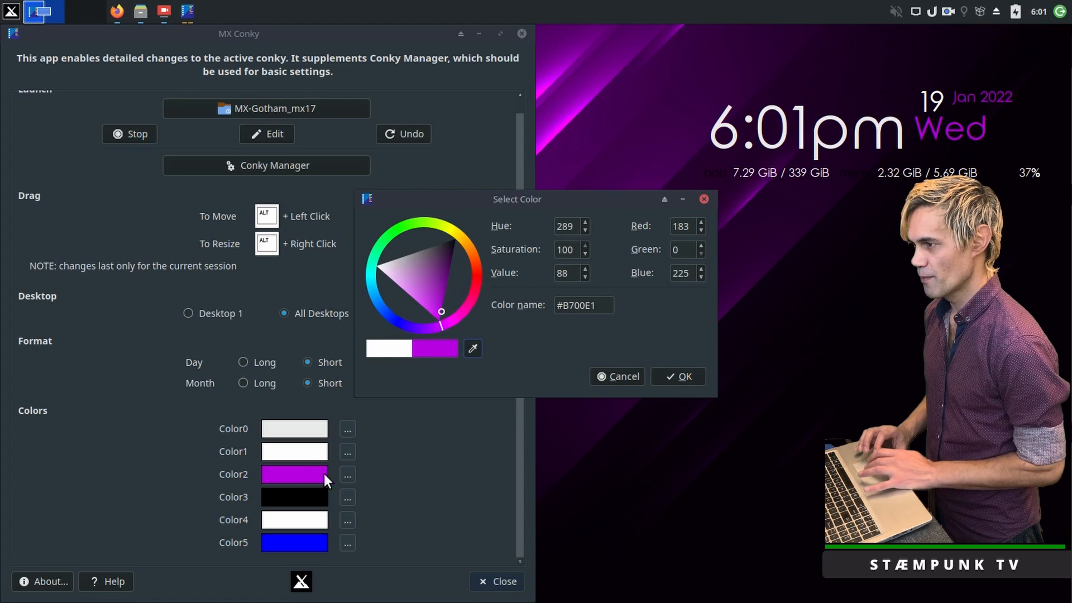
{"action": "left_click", "coordinate": [679, 374]}
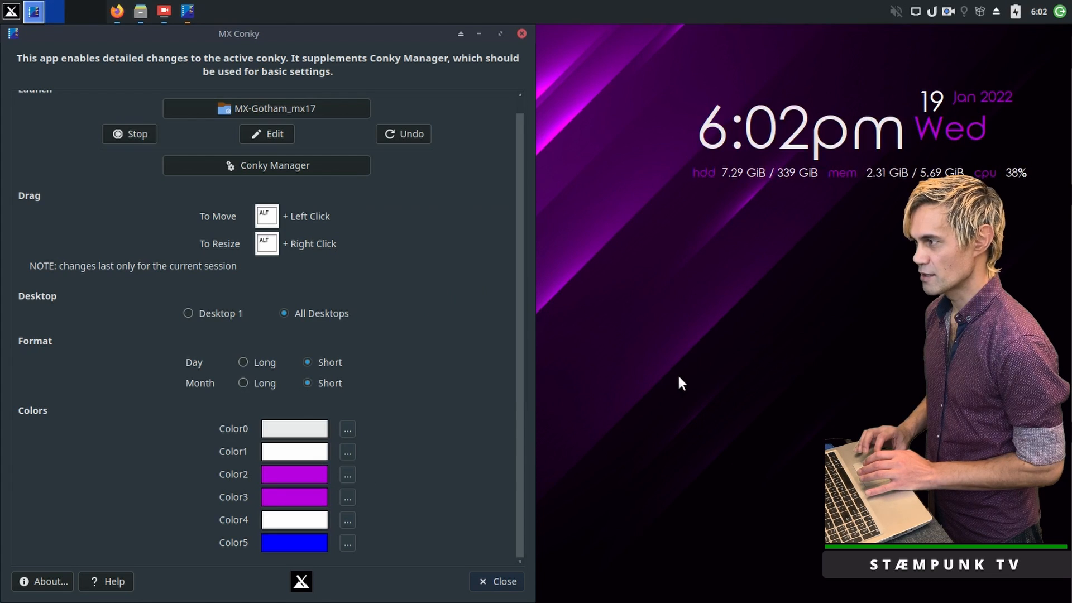
{"action": "left_click", "coordinate": [505, 582]}
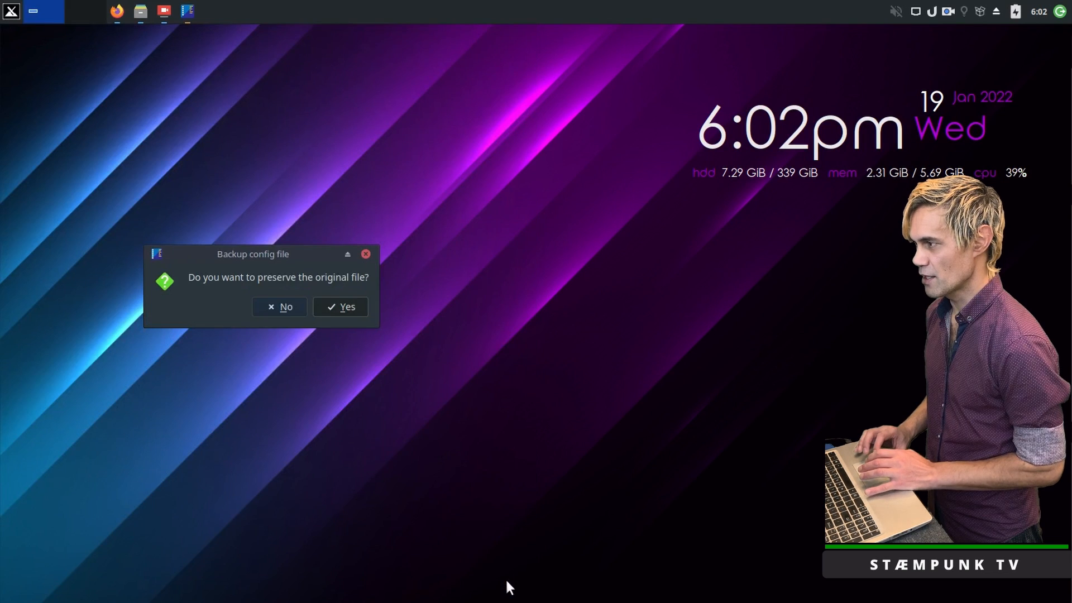
{"action": "left_click", "coordinate": [285, 311]}
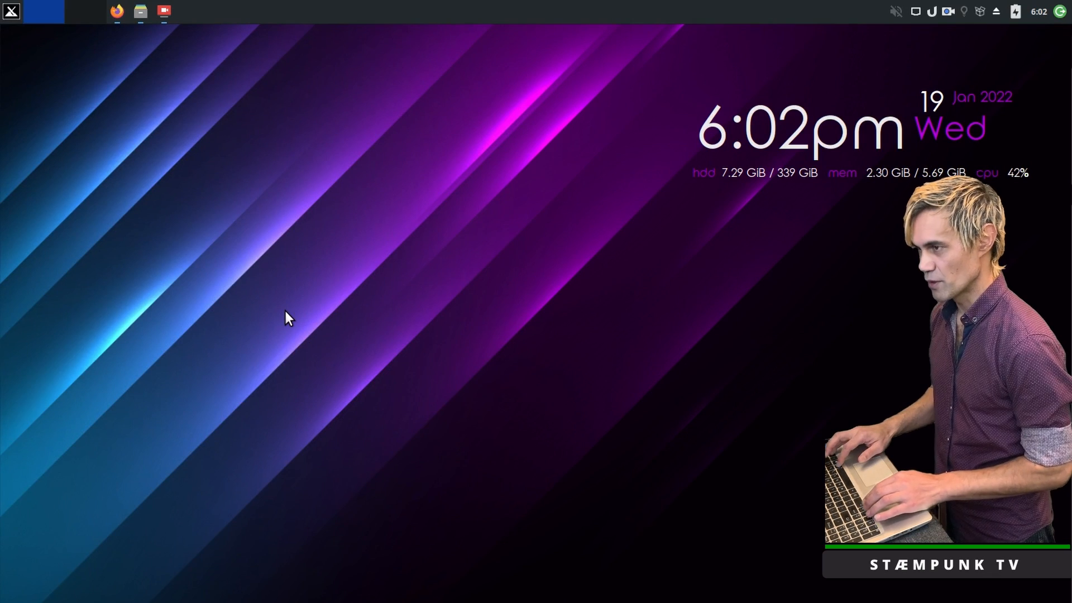
{"action": "key", "text": "ctrl+alt+Right"}
{"action": "key", "text": "ctrl+alt+Left"}
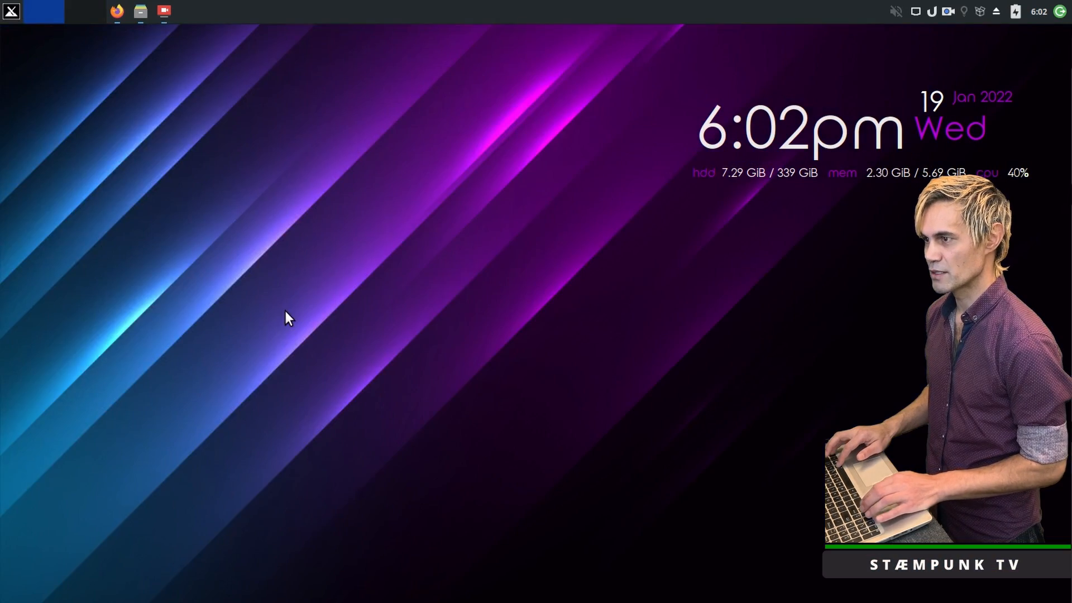
{"action": "key", "text": "ctrl+alt+Right"}
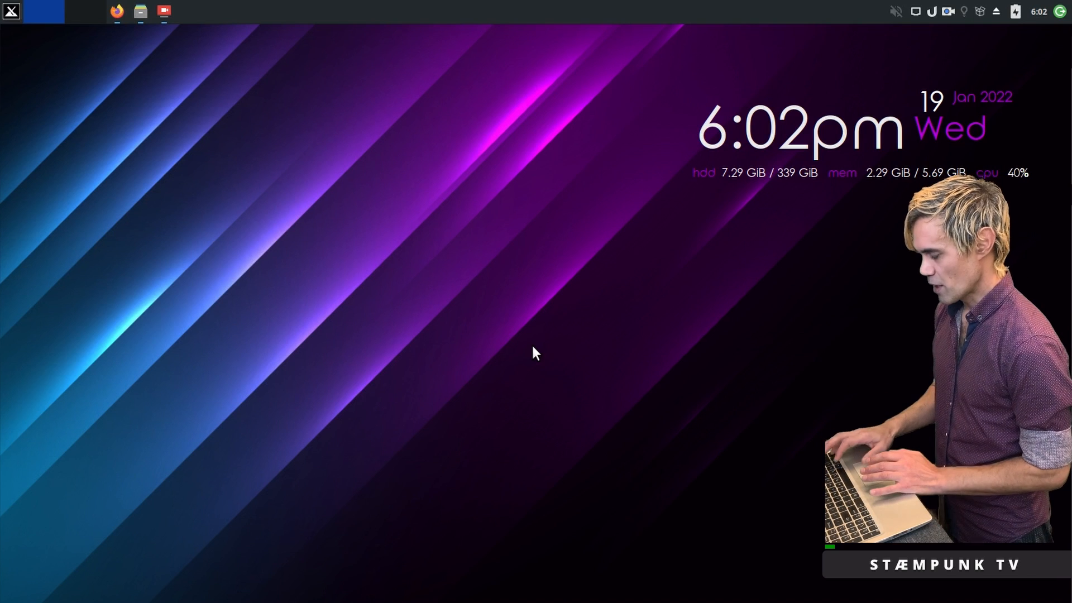
Launch MX Package Installer, authenticate, and attempt a Plank install, dismissing the no-internet error.
{"action": "key", "text": "ctrl+space"}
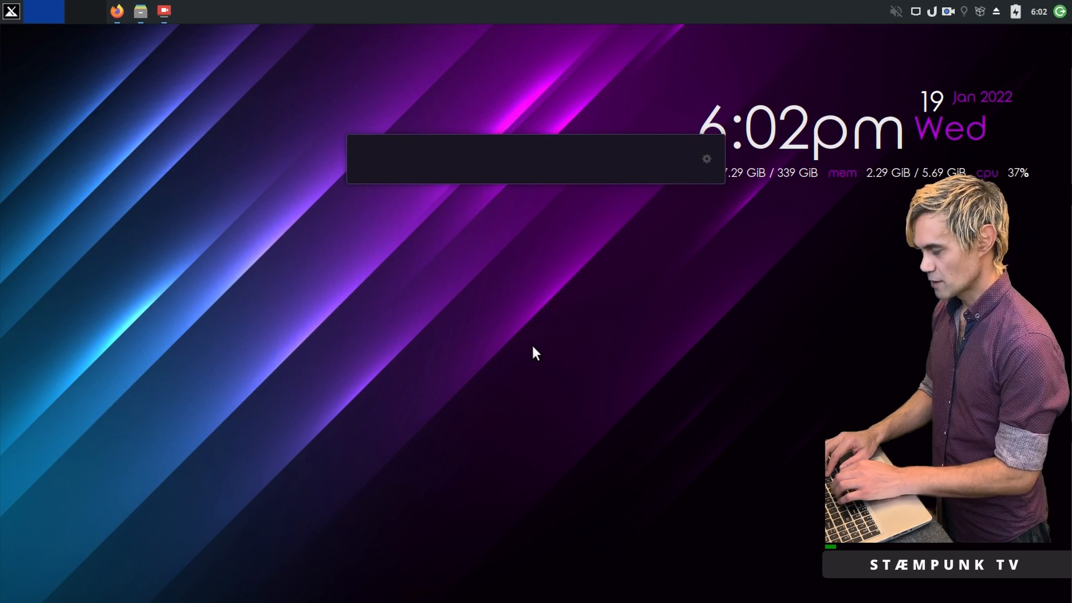
{"action": "type", "text": "in"}
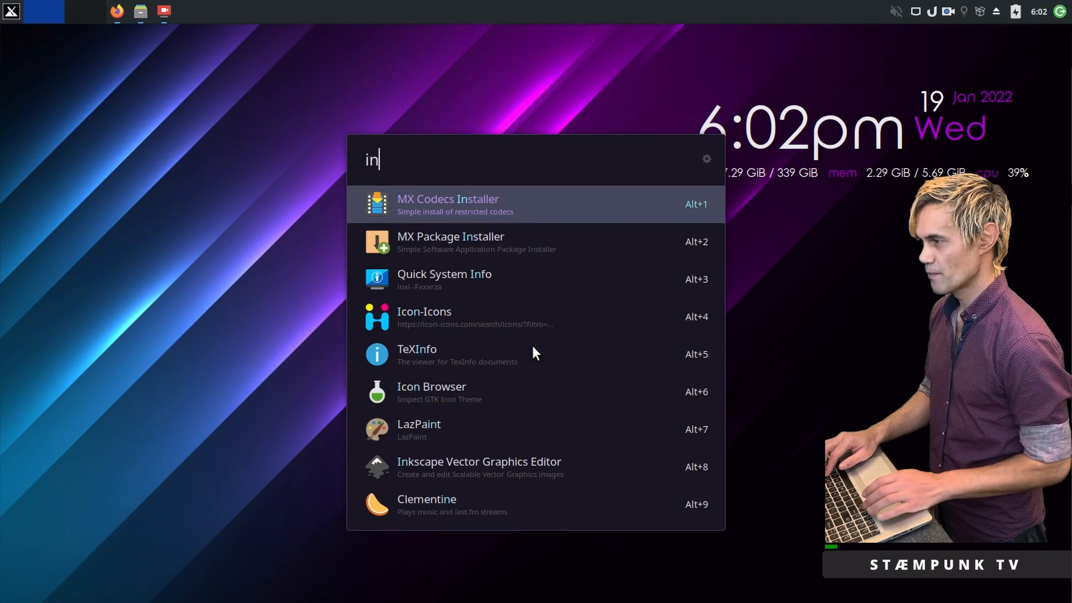
{"action": "key", "text": "Return"}
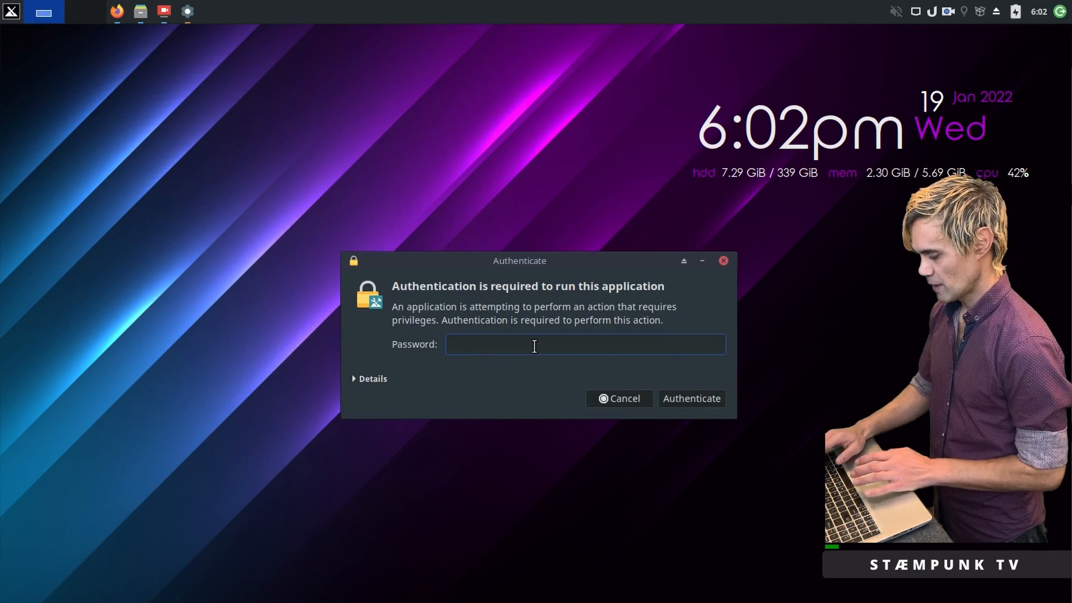
{"action": "key", "text": "Return"}
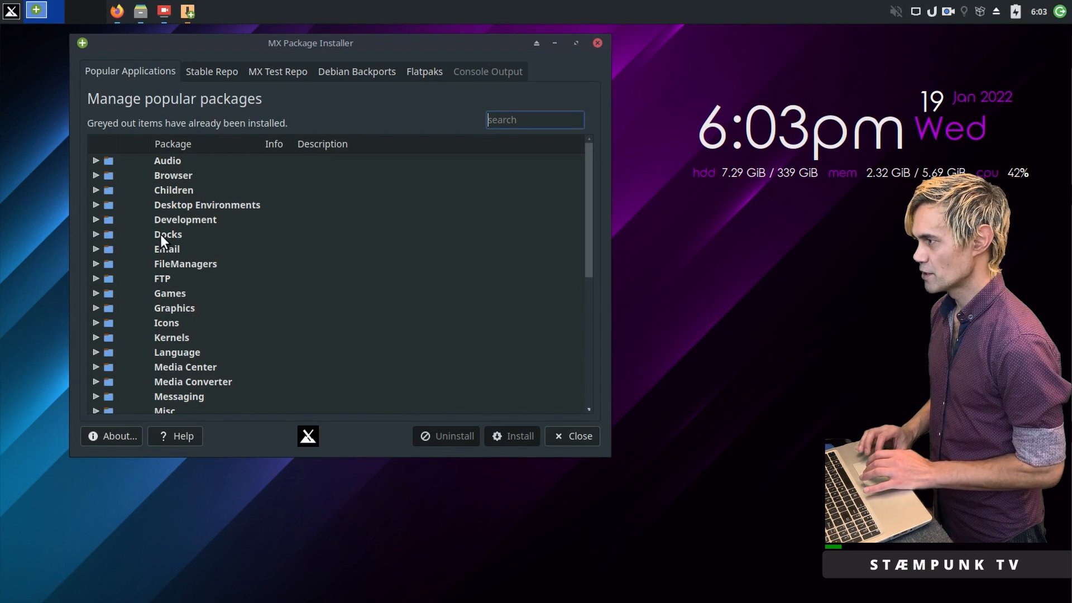
{"action": "left_click", "coordinate": [95, 234]}
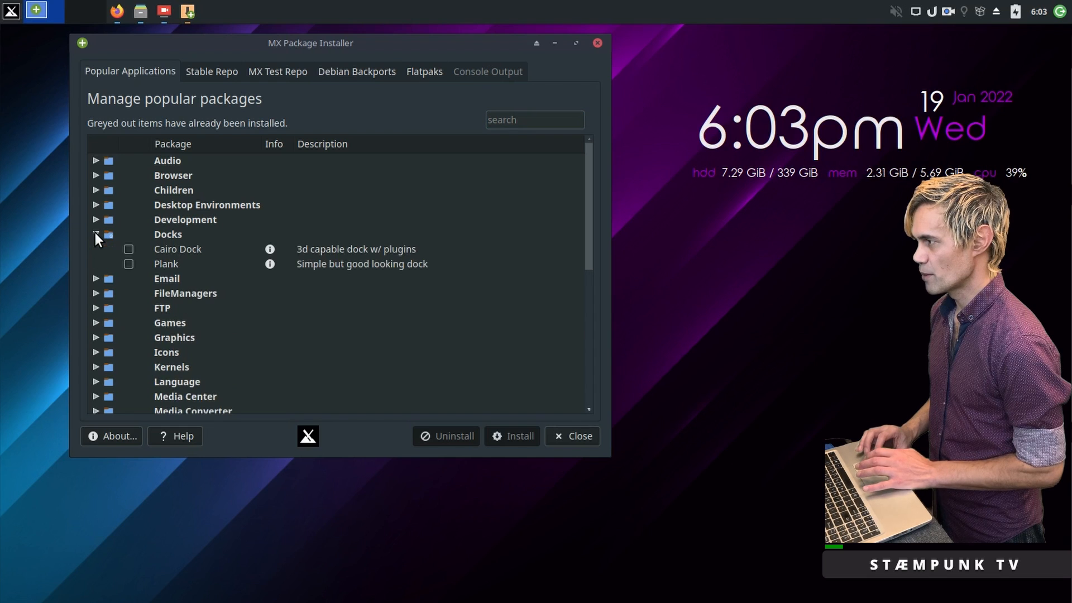
{"action": "left_click", "coordinate": [128, 264]}
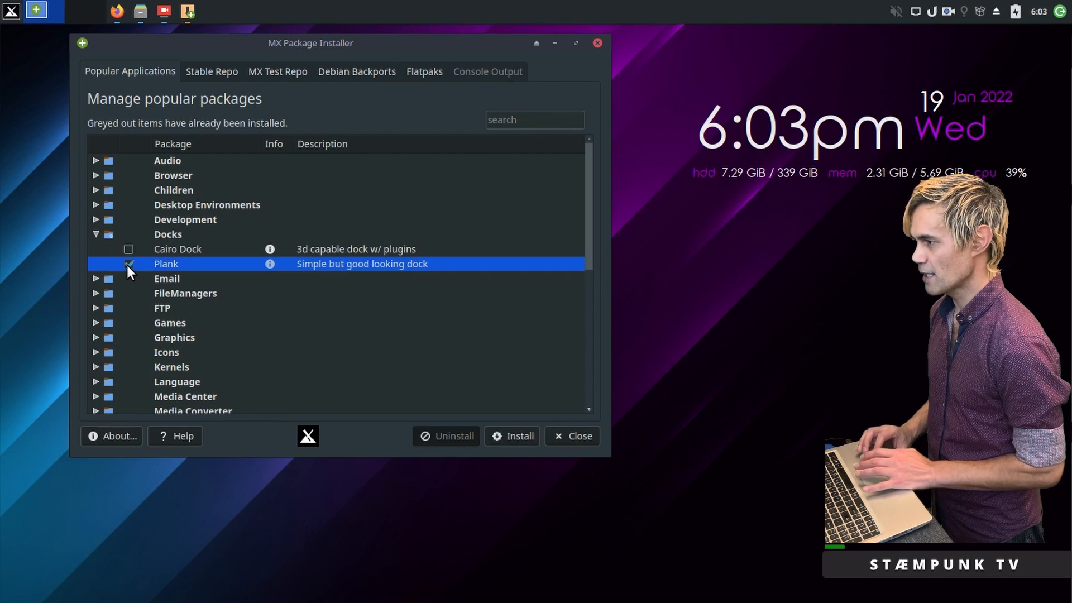
{"action": "left_click", "coordinate": [518, 436]}
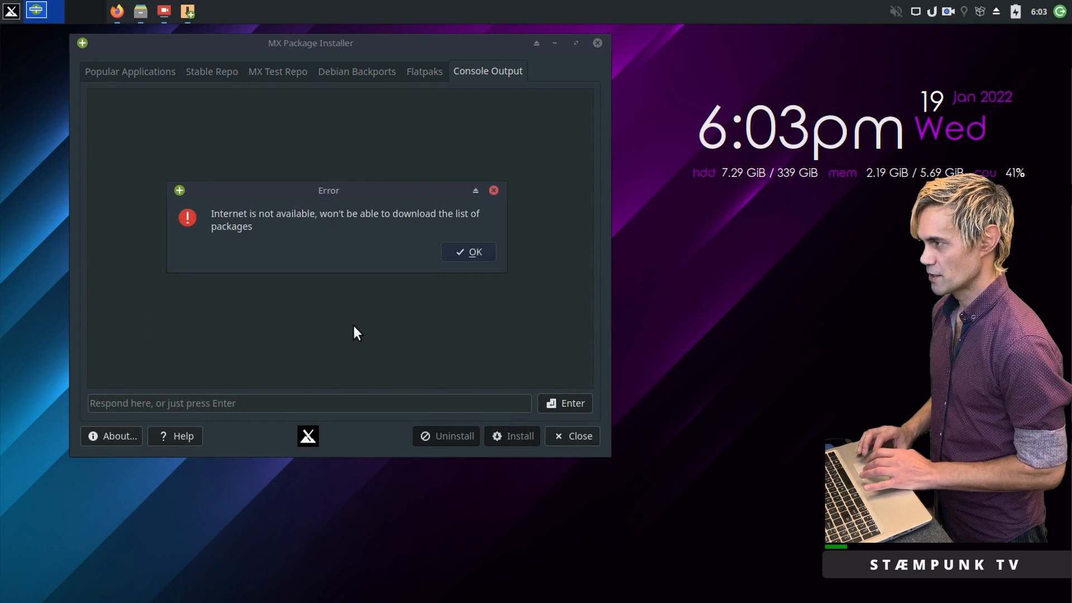
{"action": "left_click", "coordinate": [468, 252]}
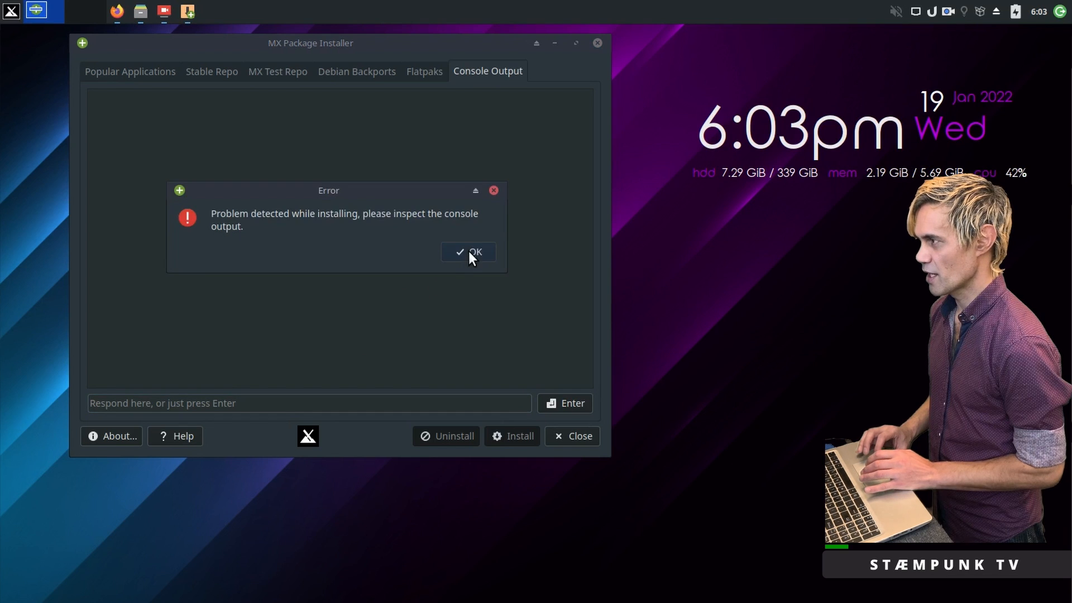
{"action": "left_click", "coordinate": [469, 252]}
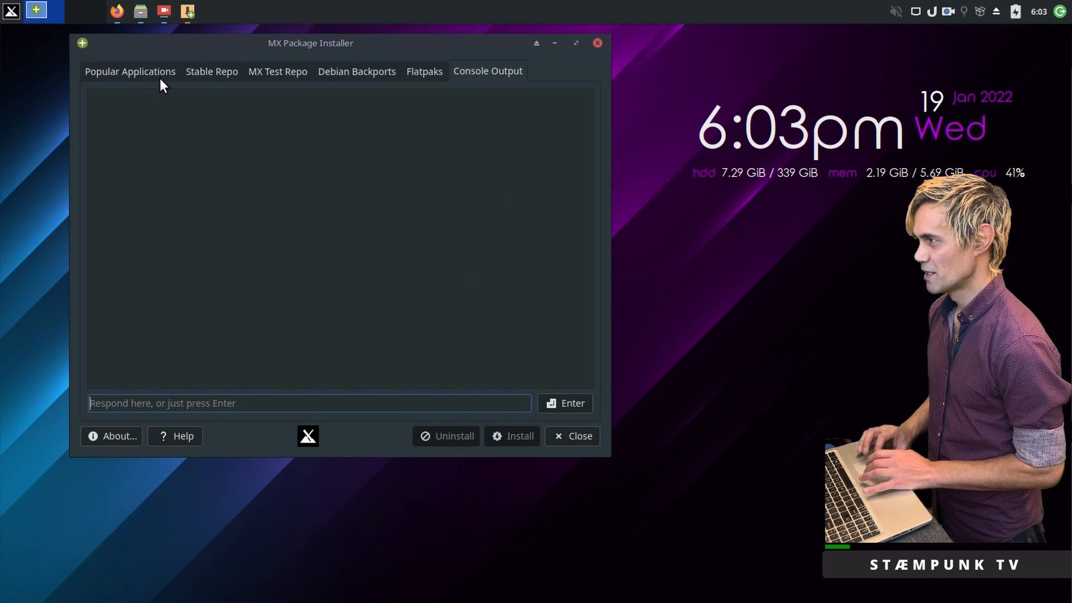
Reselect Plank under Docks and install it, confirming and acknowledging completion.
{"action": "left_click", "coordinate": [142, 73]}
{"action": "left_click", "coordinate": [96, 235]}
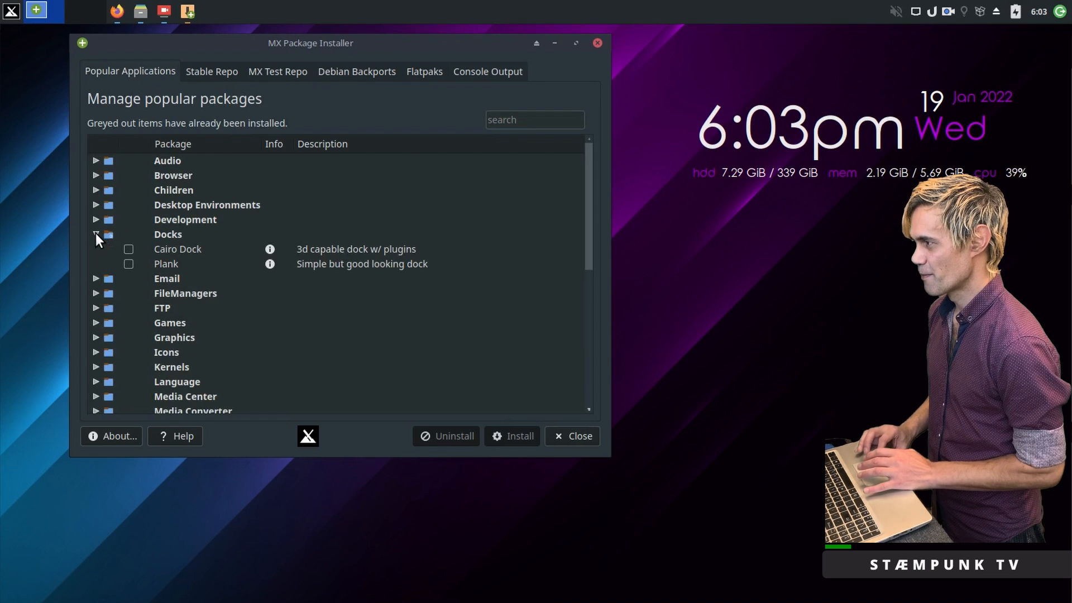
{"action": "left_click", "coordinate": [129, 264]}
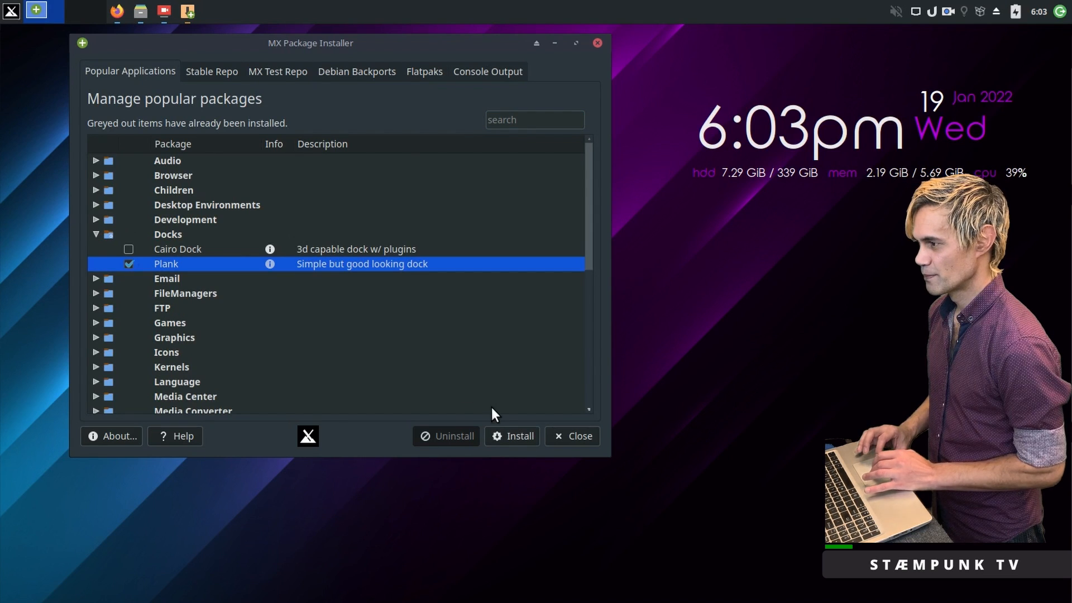
{"action": "left_click", "coordinate": [508, 437]}
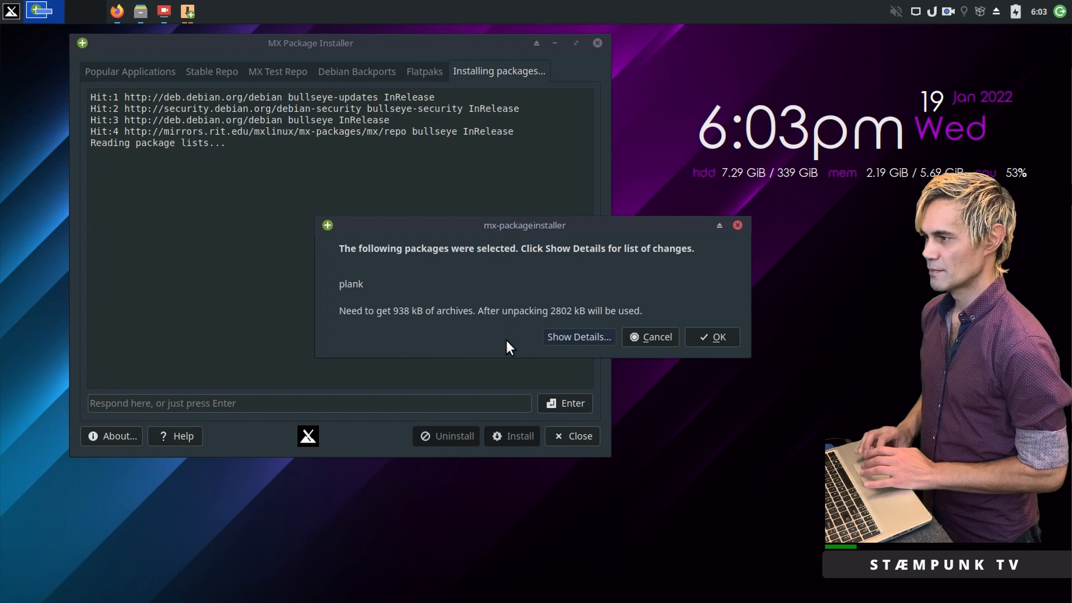
{"action": "left_click", "coordinate": [713, 336]}
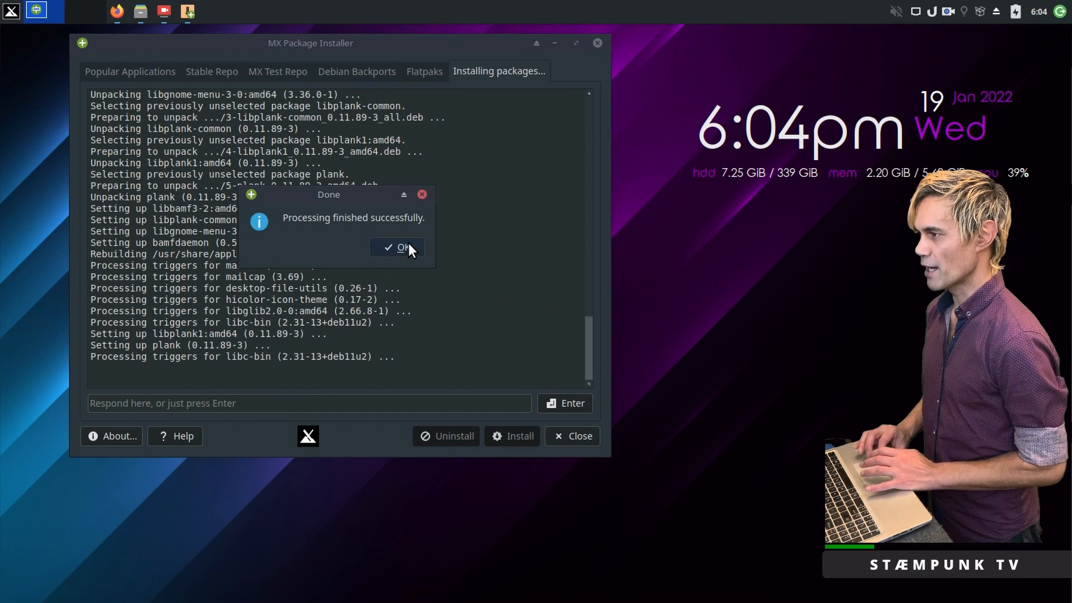
{"action": "left_click", "coordinate": [406, 248]}
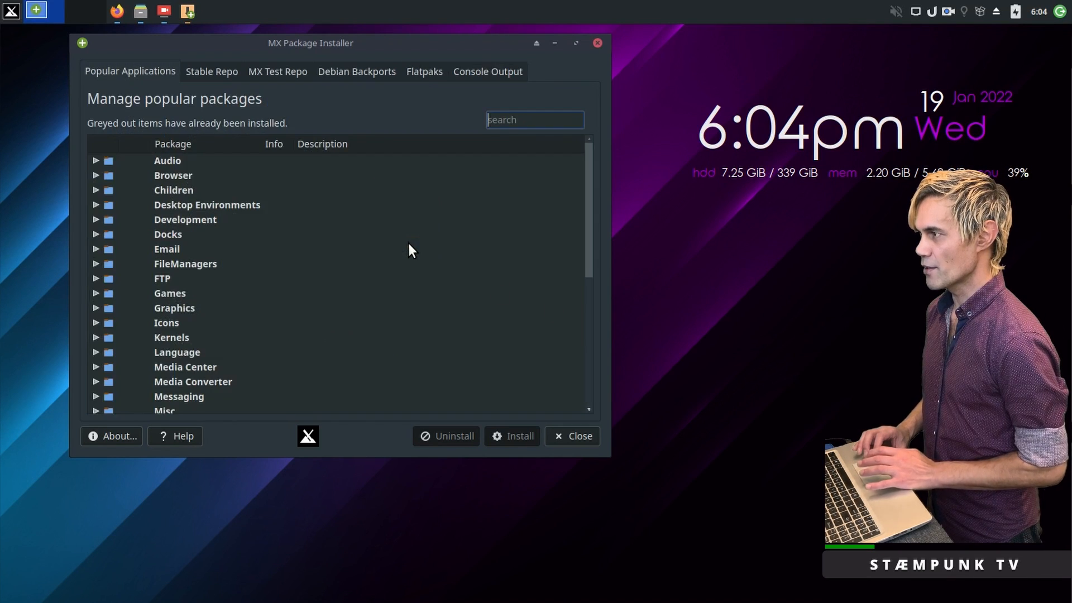
Add an autostart entry named Plank, description Dock, command plank, in Session and Startup.
{"action": "left_click", "coordinate": [582, 433]}
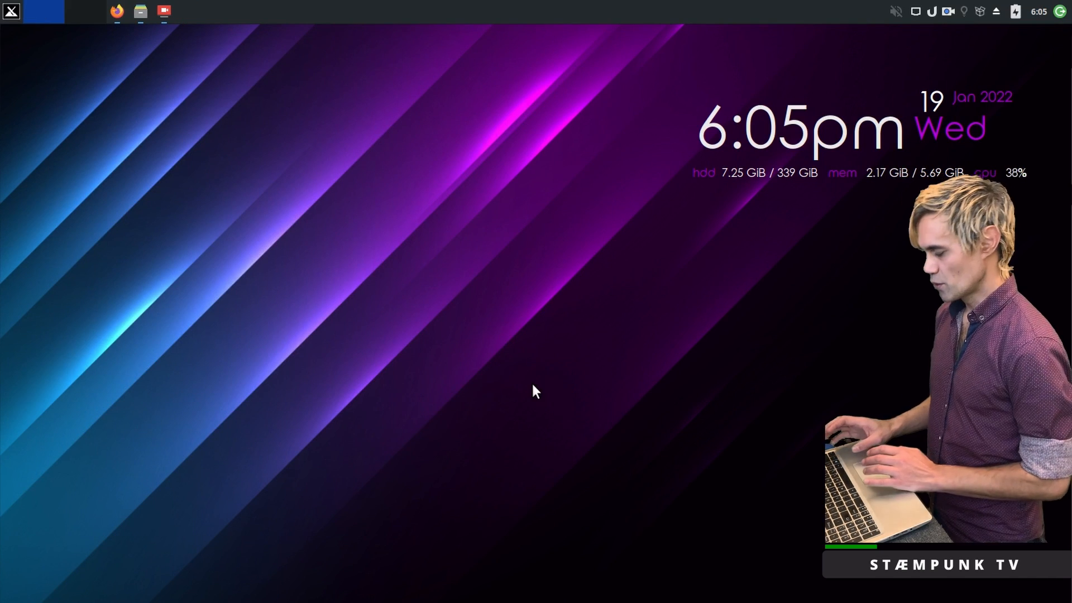
{"action": "key", "text": "ctrl+space"}
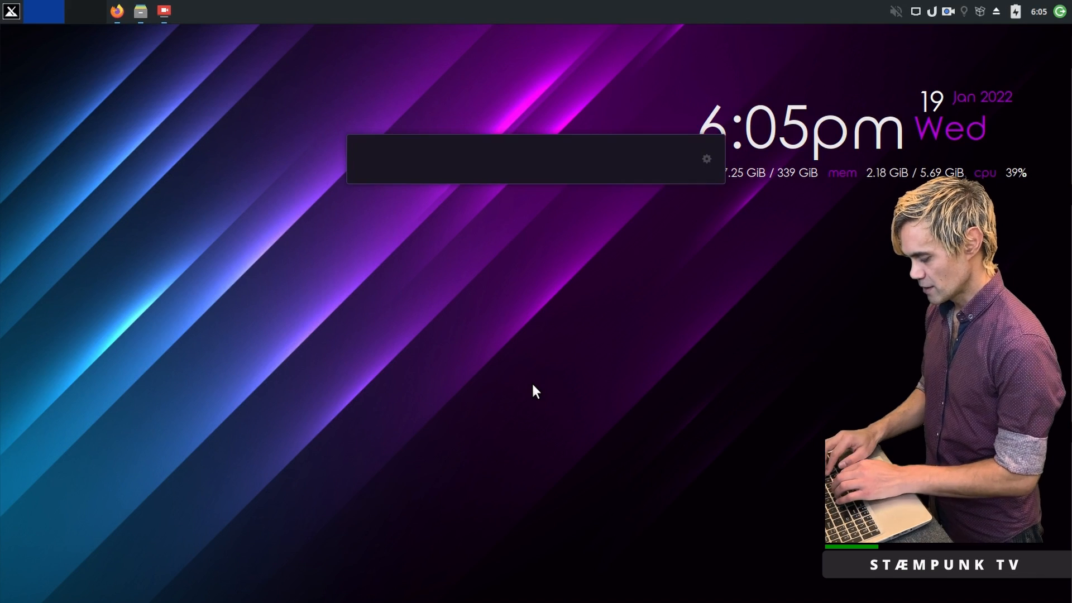
{"action": "type", "text": "start"}
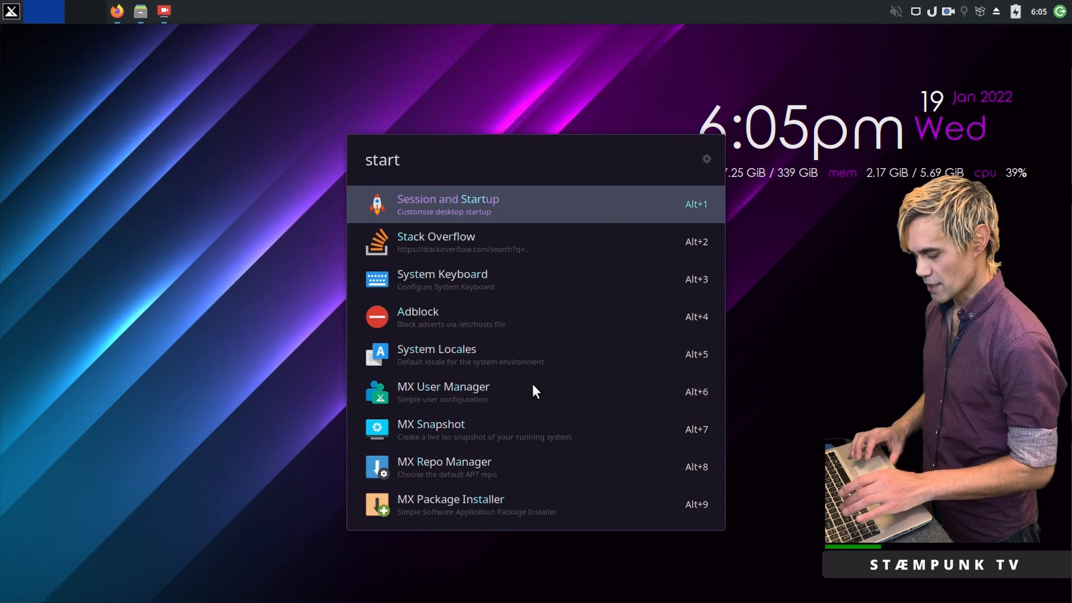
{"action": "key", "text": "Return"}
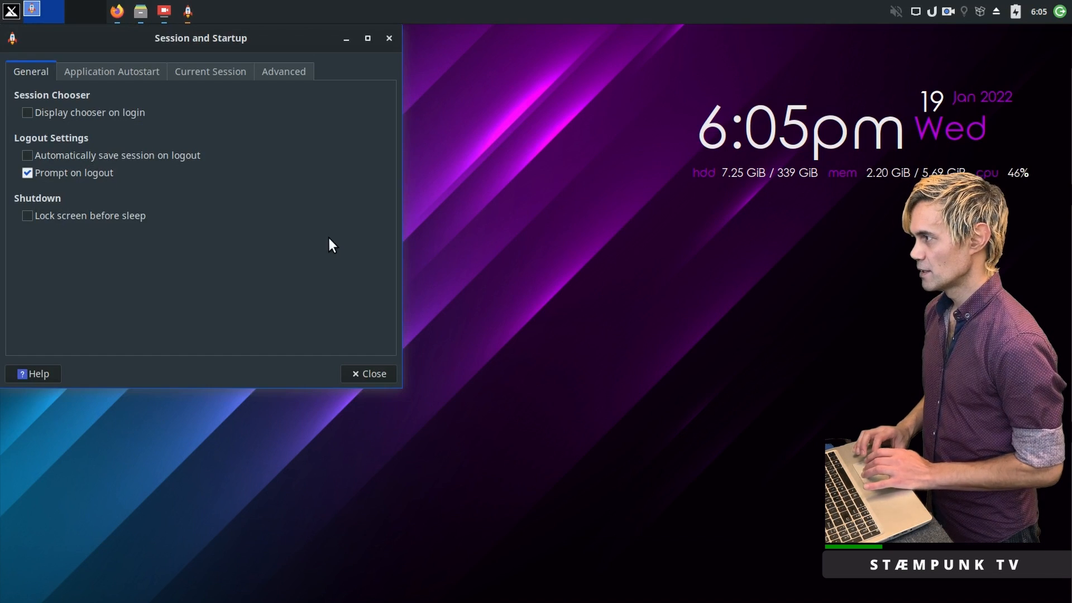
{"action": "left_click", "coordinate": [129, 71]}
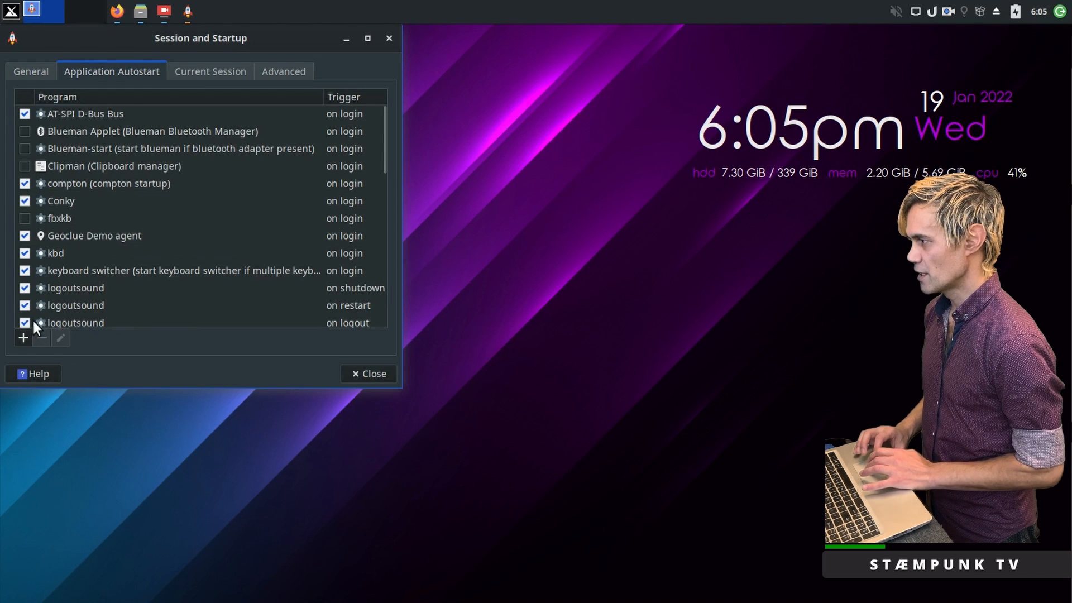
{"action": "left_click", "coordinate": [23, 338]}
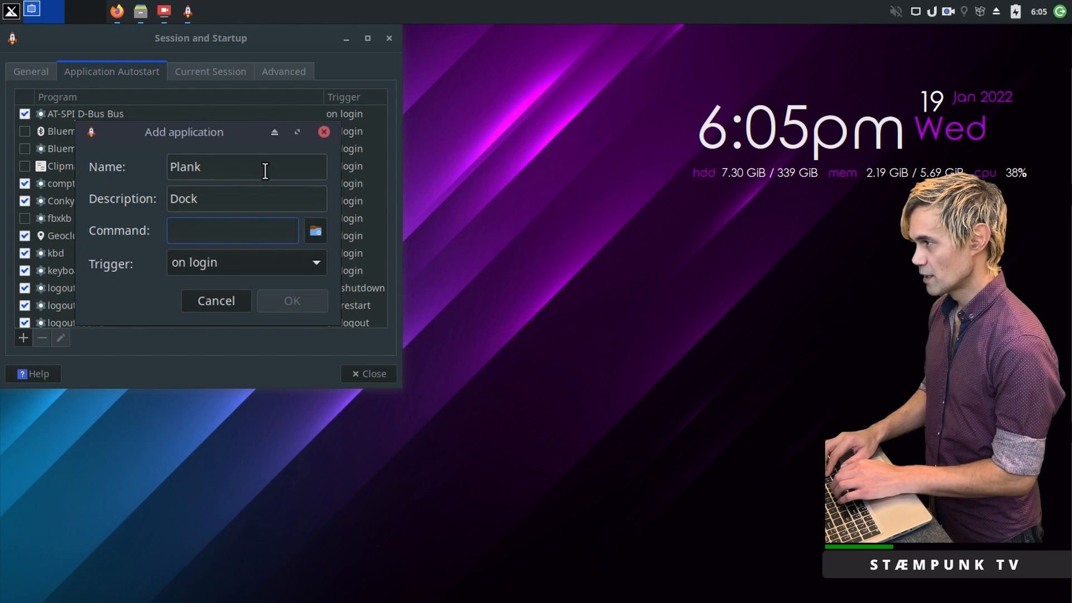
{"action": "type", "text": "plank"}
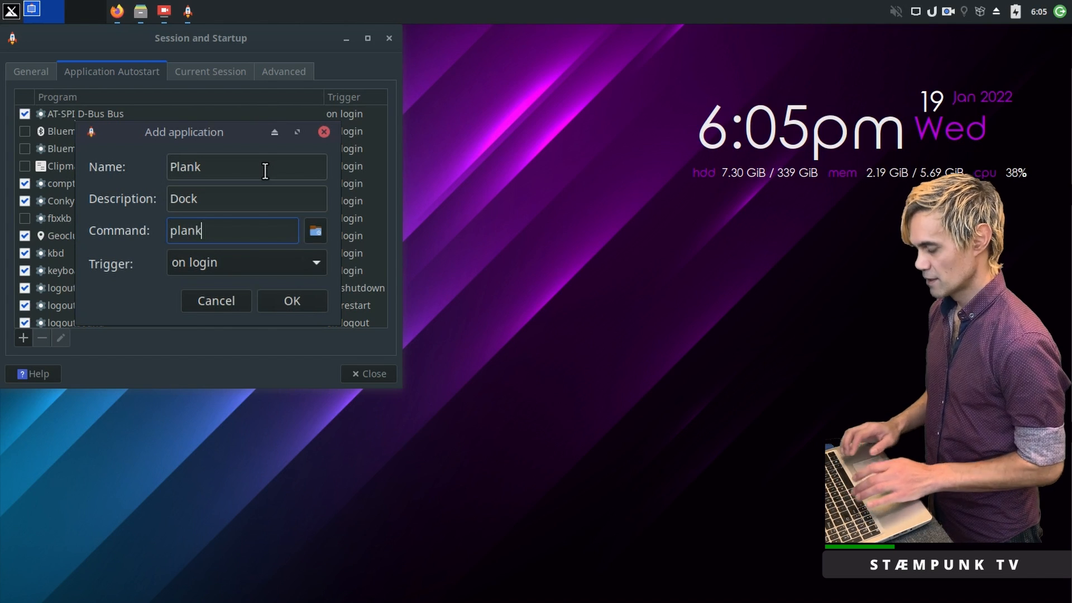
{"action": "key", "text": "Return"}
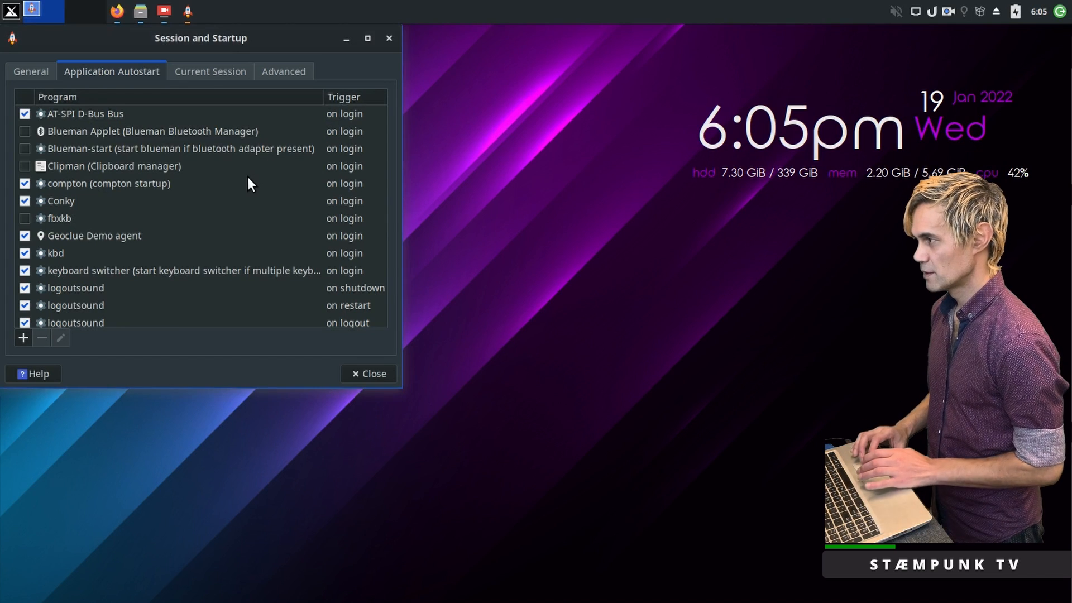
{"action": "left_click", "coordinate": [388, 380]}
Launch Plank and add Ulauncher and Keyboard settings launchers to the dock.
{"action": "key", "text": "ctrl+space"}
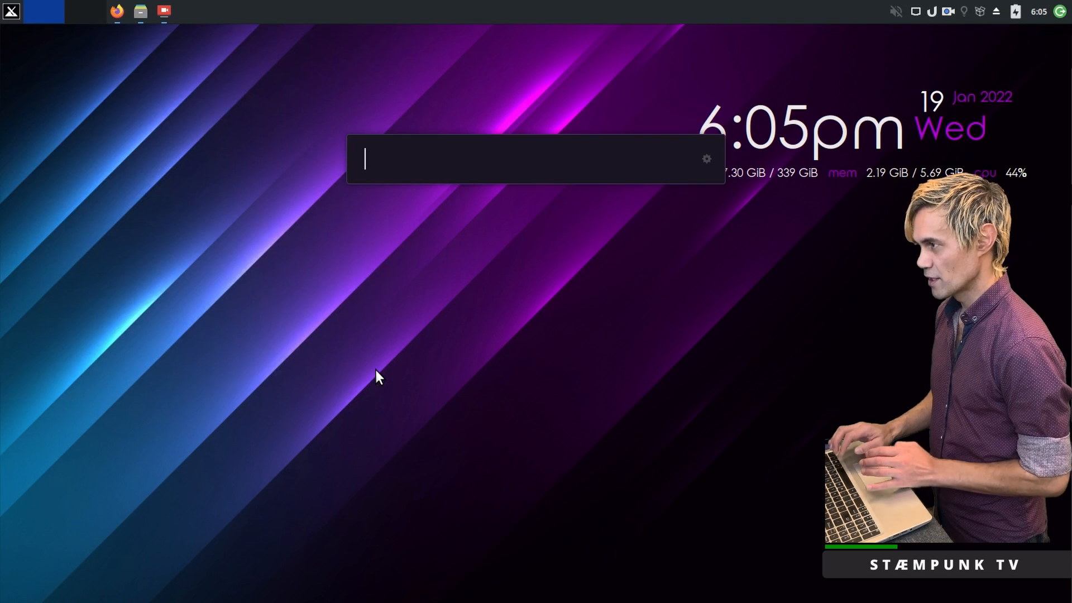
{"action": "type", "text": "pla"}
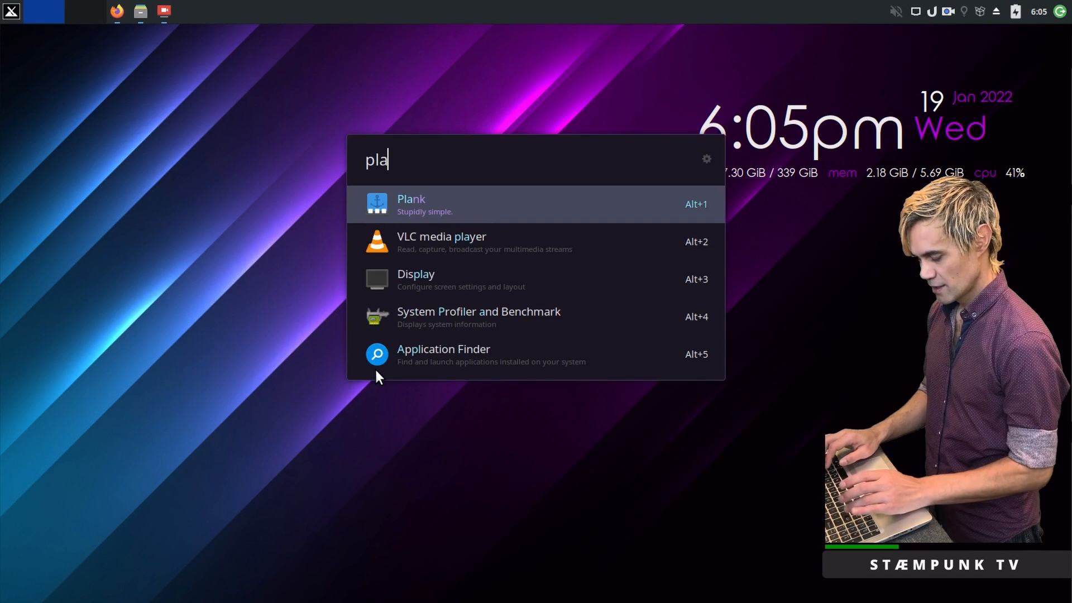
{"action": "key", "text": "Return"}
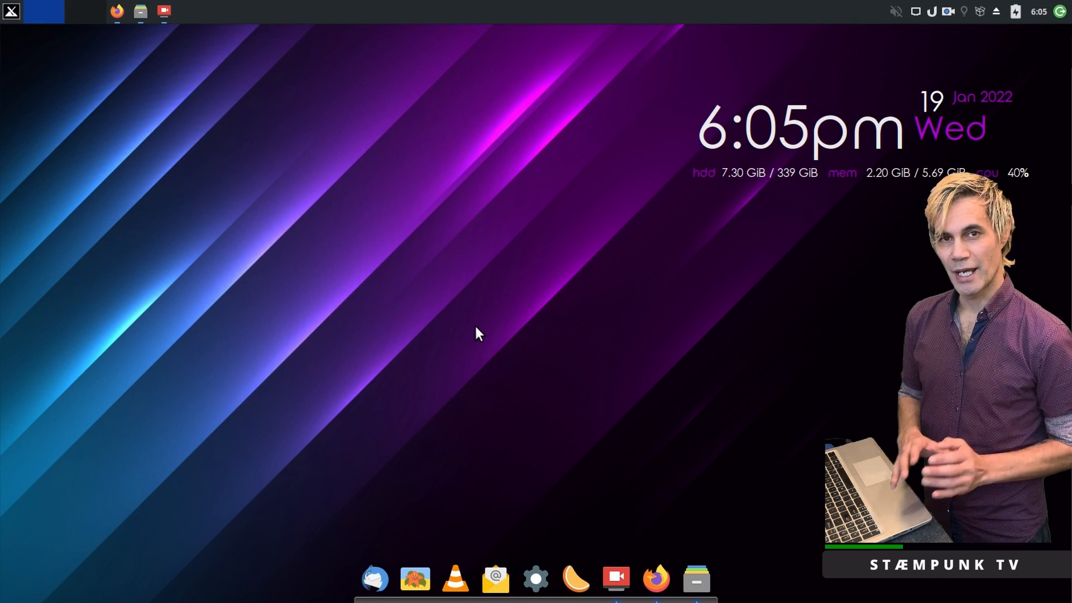
{"action": "left_click", "coordinate": [13, 13]}
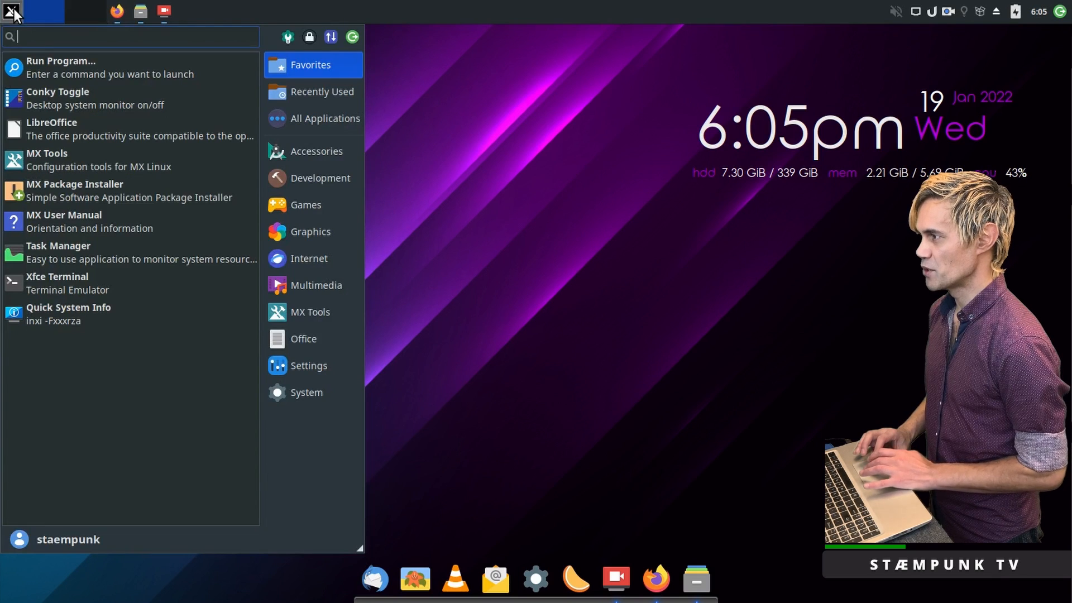
{"action": "left_click", "coordinate": [323, 93]}
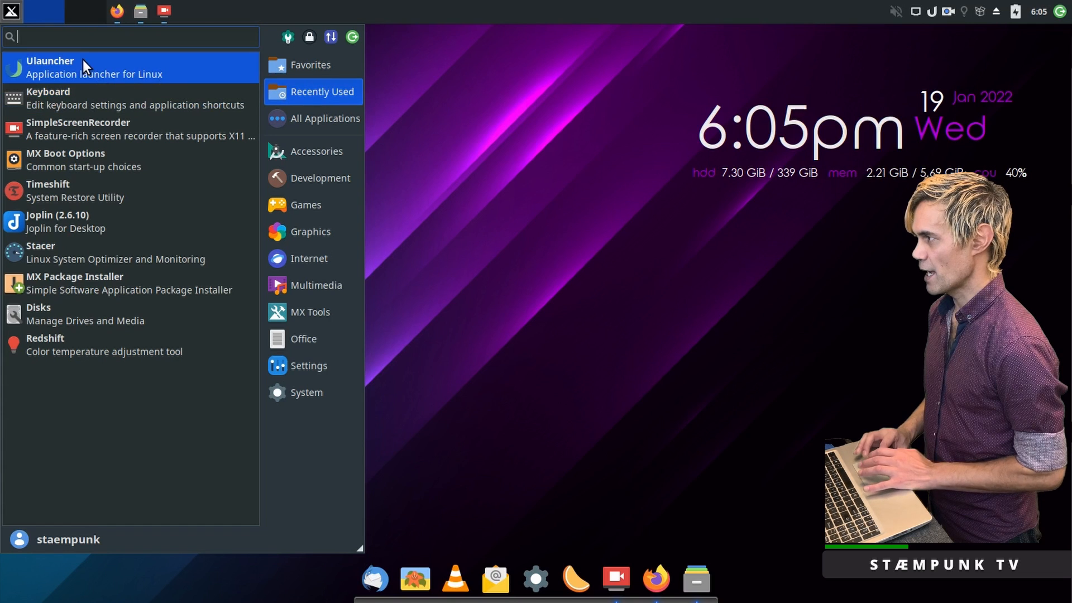
{"action": "left_click_drag", "start_coordinate": [84, 65], "coordinate": [478, 579]}
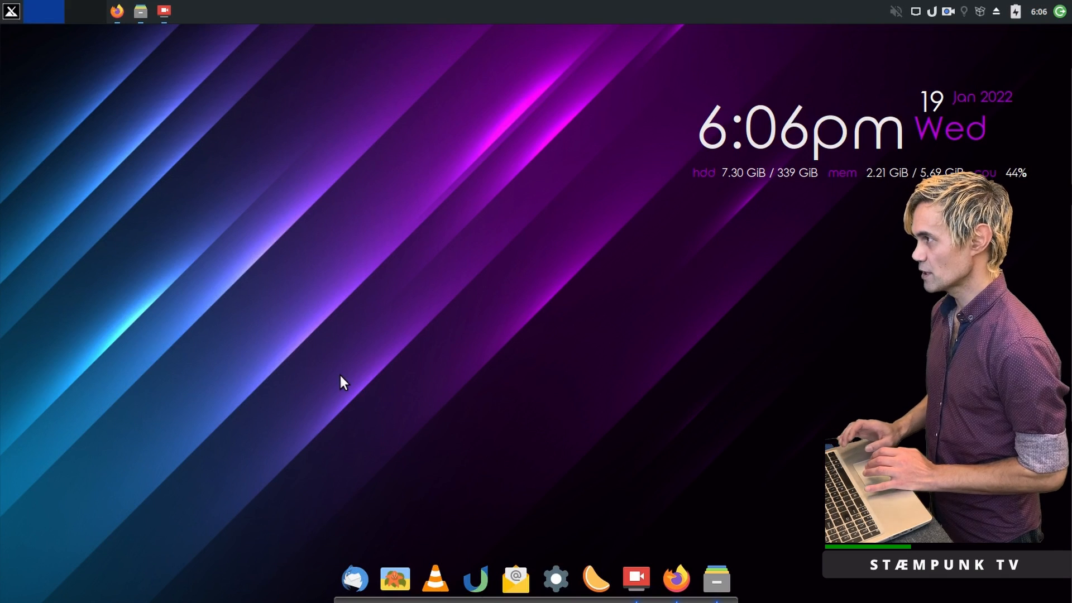
{"action": "key", "text": "super"}
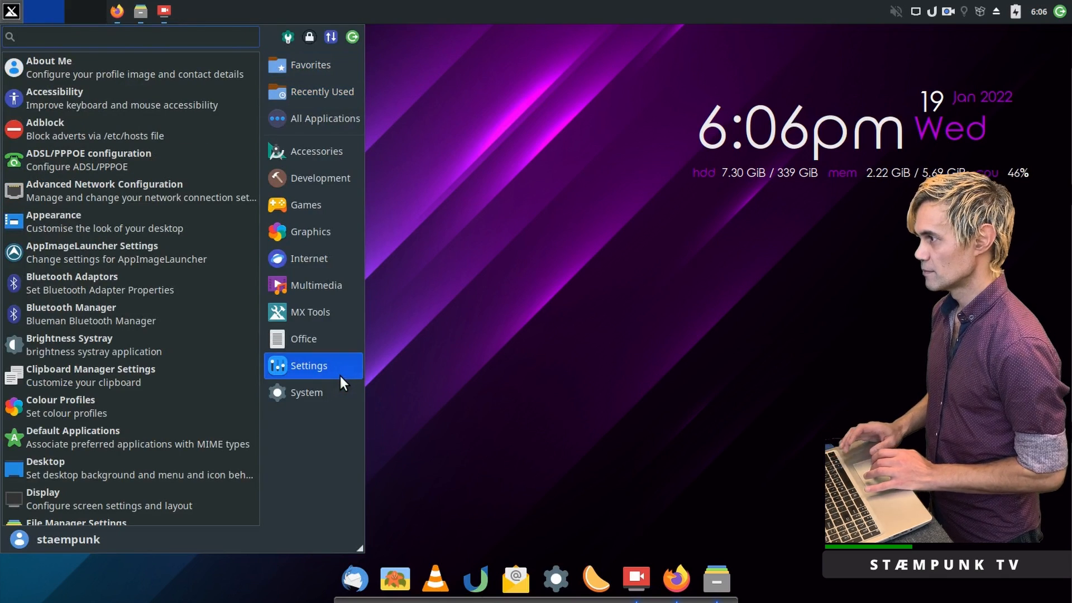
{"action": "left_click", "coordinate": [322, 91]}
{"action": "left_click_drag", "start_coordinate": [134, 106], "coordinate": [432, 592]}
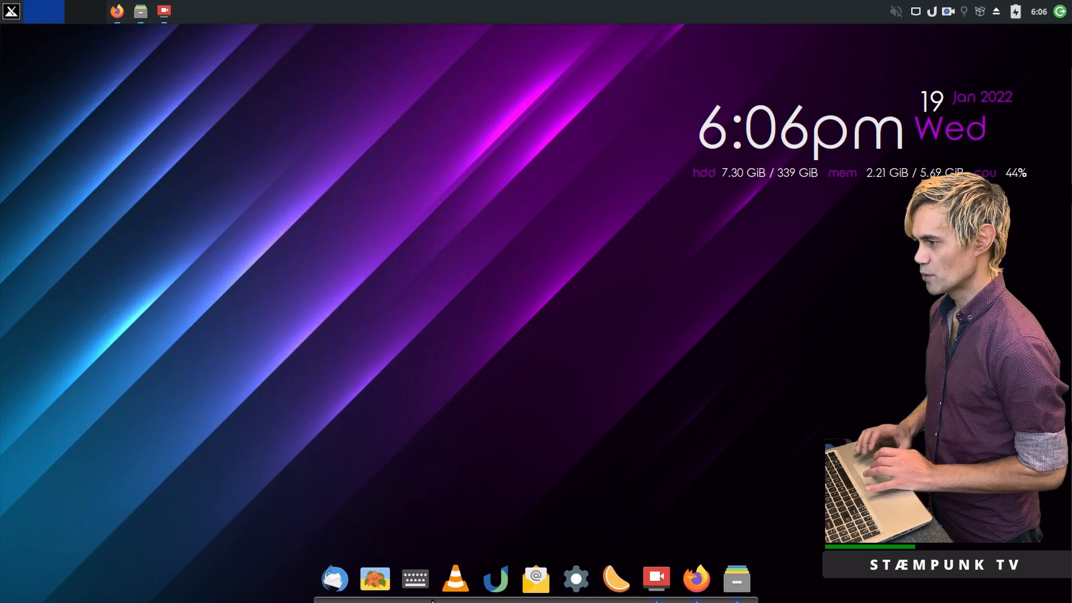
Add SimpleScreenRecorder, keep it in the dock, and place it beside the mail launcher.
{"action": "key", "text": "super"}
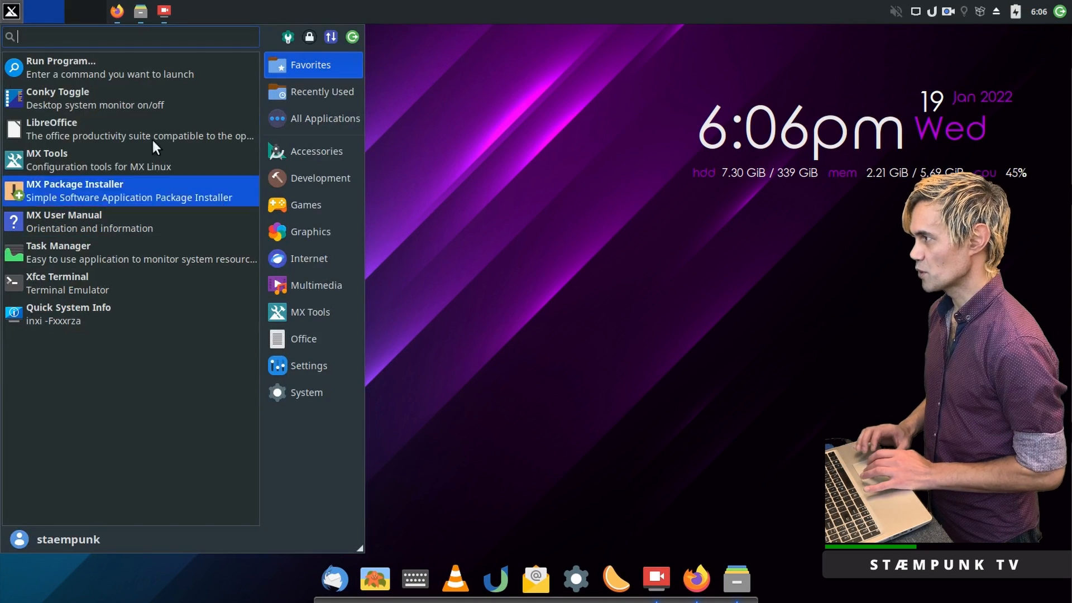
{"action": "left_click", "coordinate": [293, 90]}
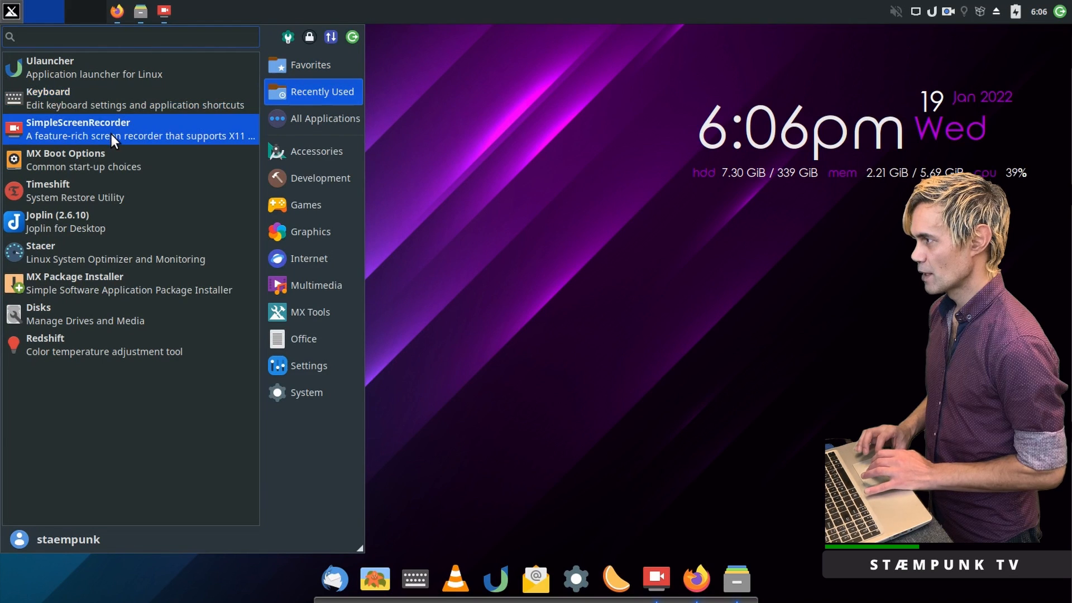
{"action": "left_click_drag", "start_coordinate": [112, 135], "coordinate": [428, 600]}
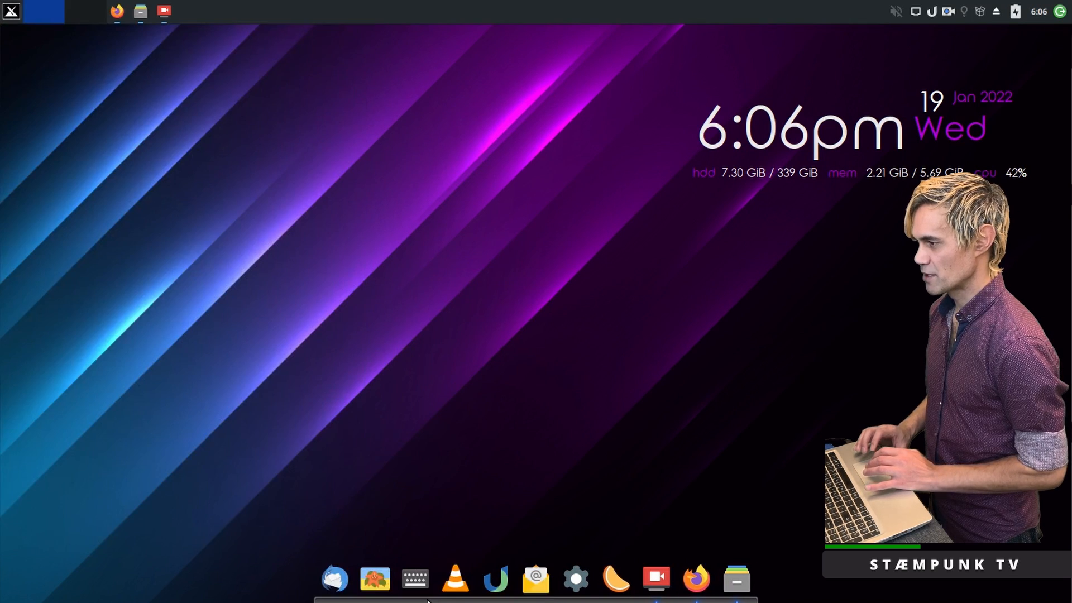
{"action": "right_click", "coordinate": [659, 584]}
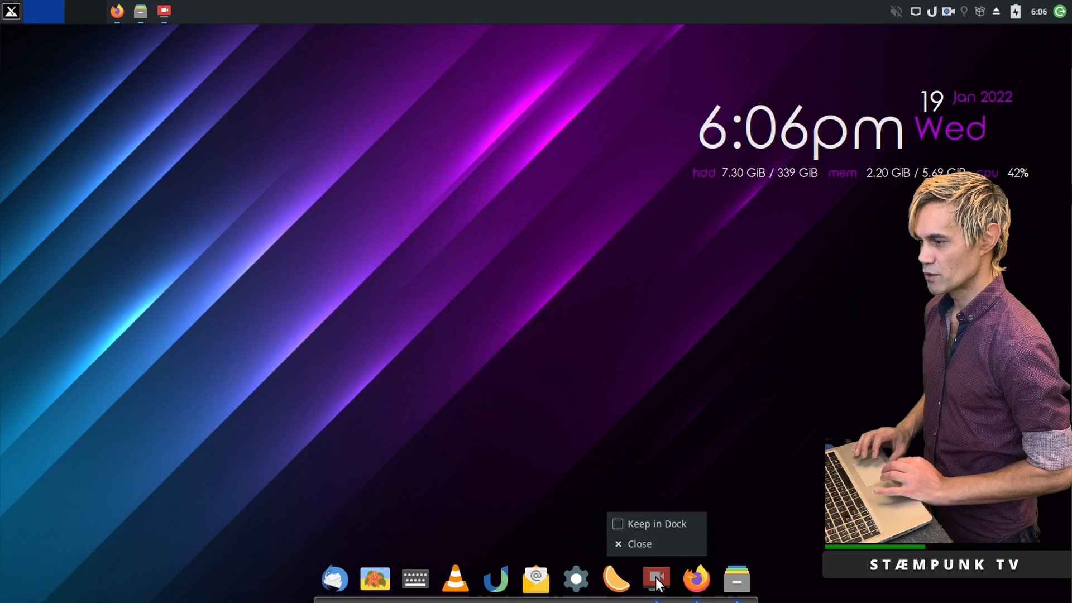
{"action": "left_click", "coordinate": [619, 528]}
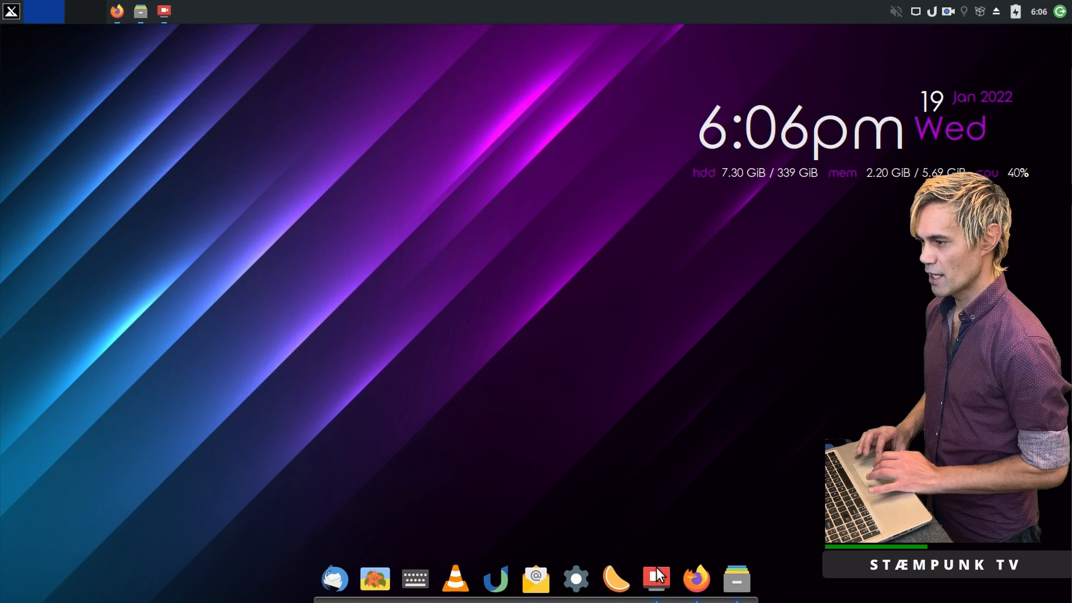
{"action": "left_click_drag", "start_coordinate": [657, 581], "coordinate": [576, 586]}
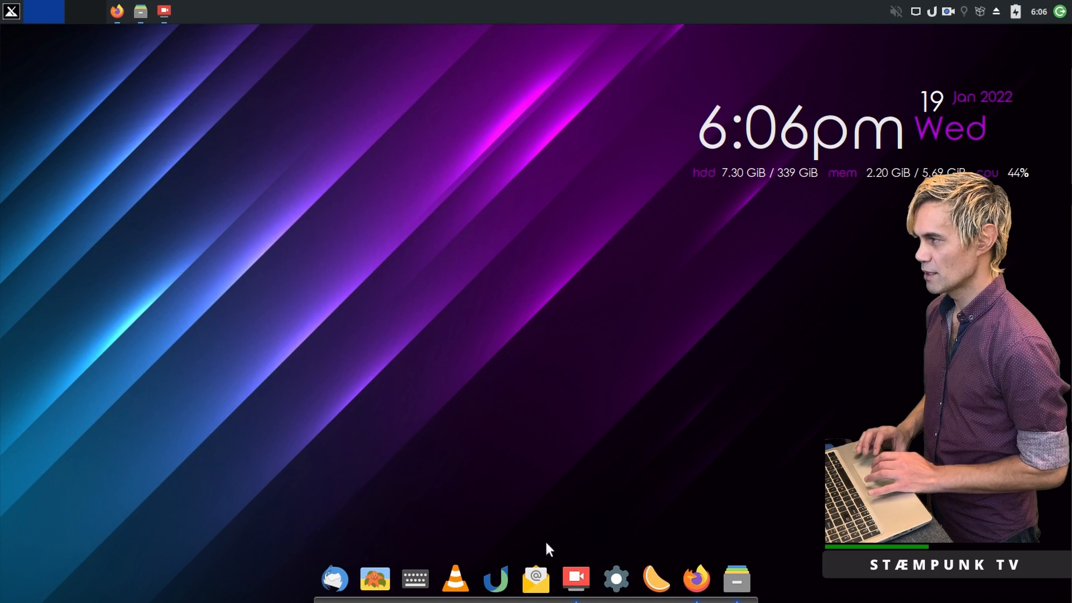
Add Timeshift, Joplin, Stacer and MX Package Installer launchers to the dock.
{"action": "key", "text": "super"}
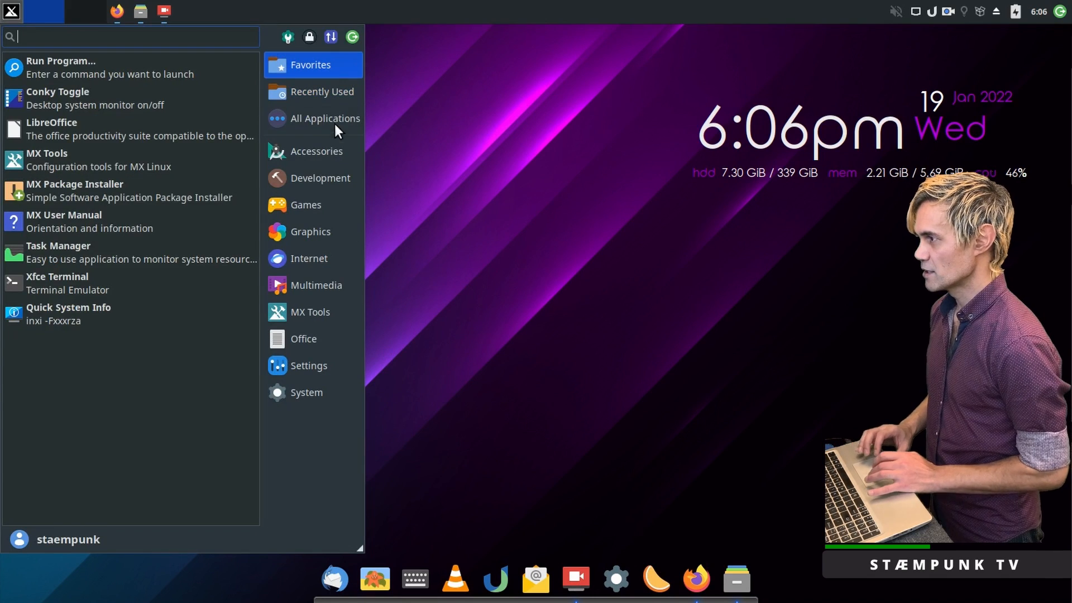
{"action": "mouse_move", "coordinate": [322, 100]}
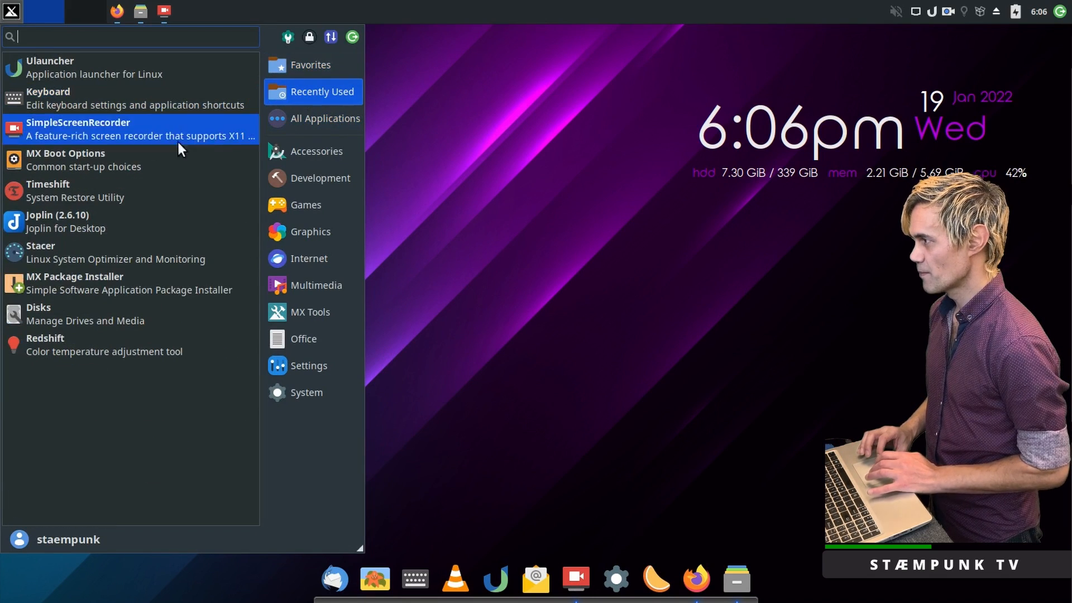
{"action": "left_click_drag", "start_coordinate": [144, 190], "coordinate": [445, 594]}
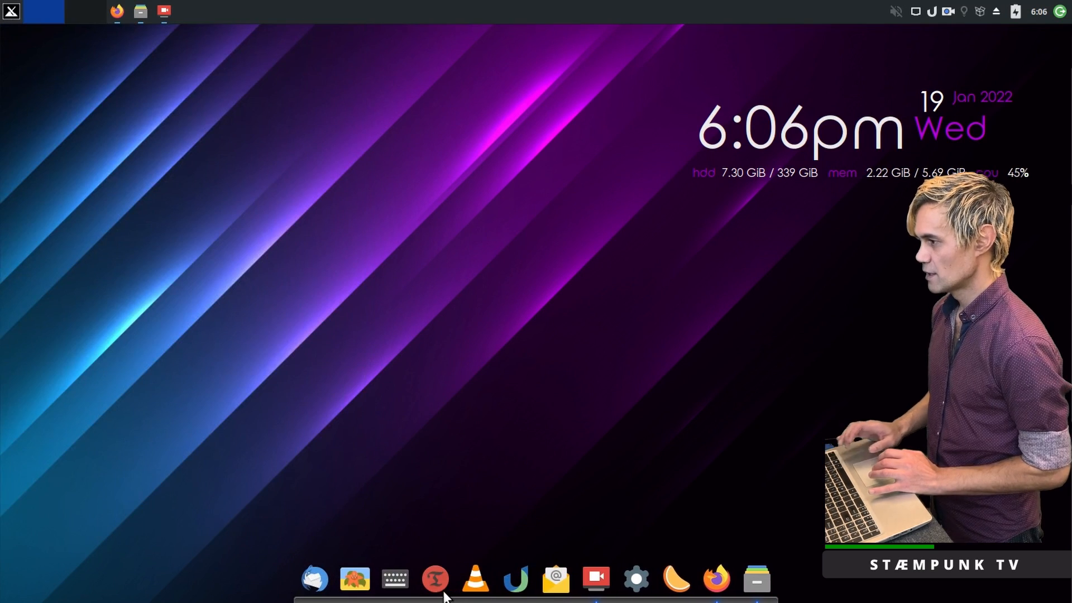
{"action": "key", "text": "super"}
{"action": "left_click", "coordinate": [300, 91]}
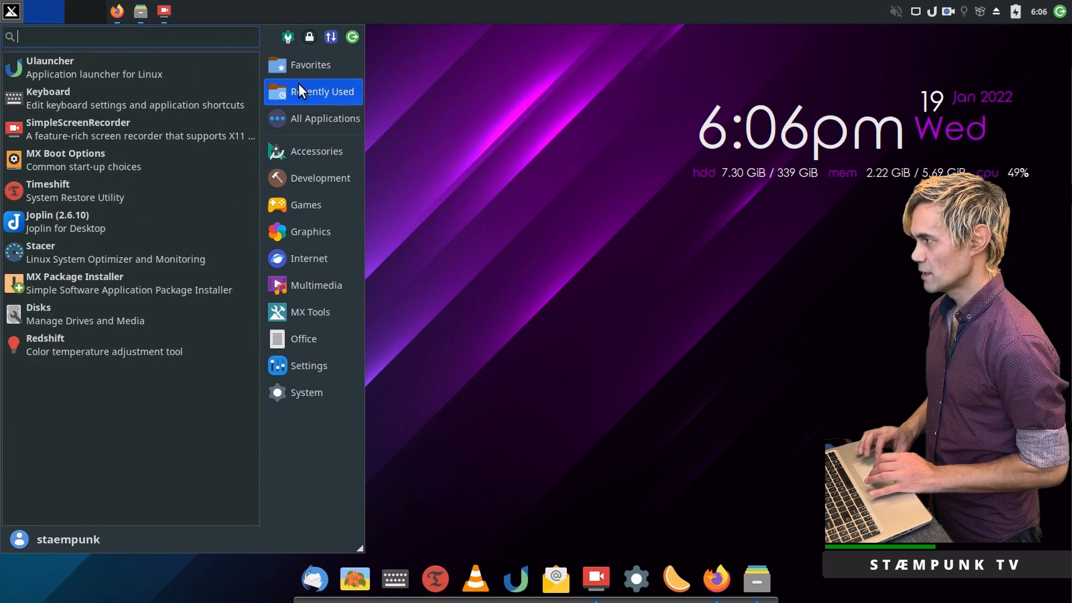
{"action": "left_click_drag", "start_coordinate": [104, 223], "coordinate": [465, 600]}
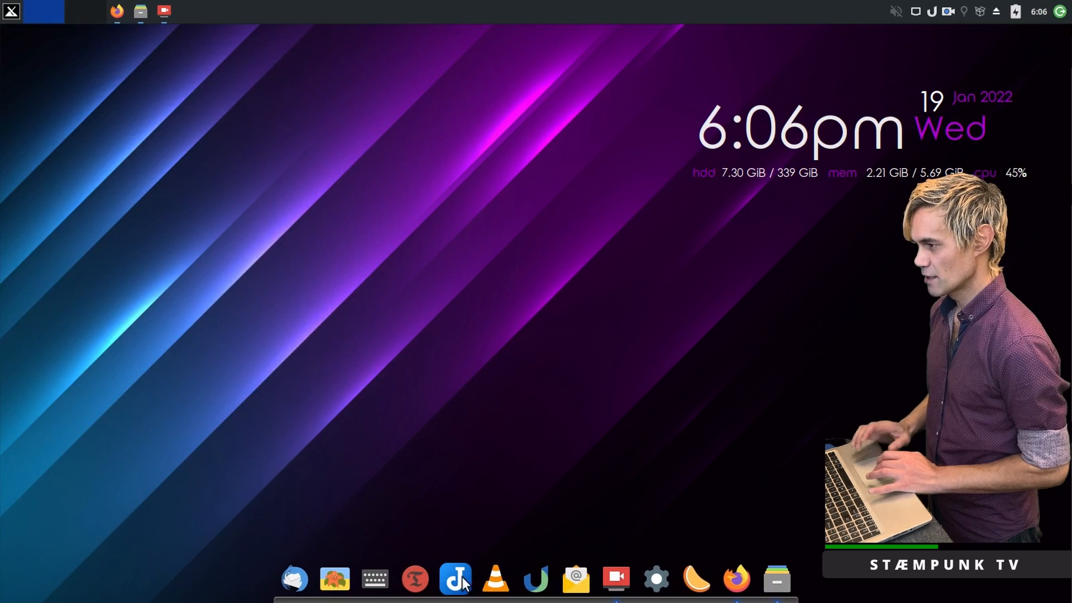
{"action": "key", "text": "super"}
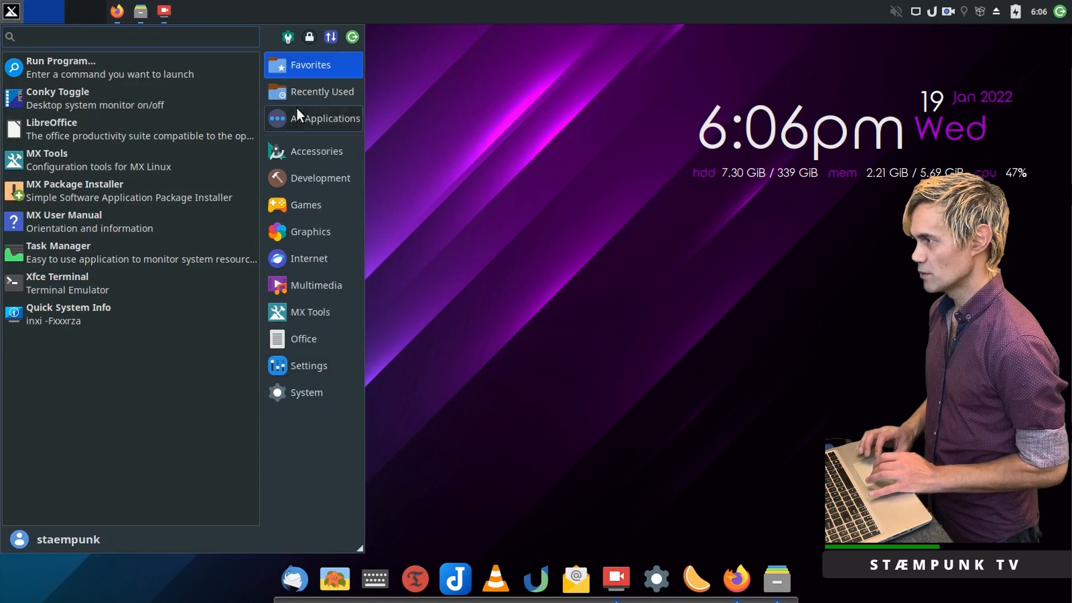
{"action": "left_click", "coordinate": [322, 92]}
{"action": "left_click_drag", "start_coordinate": [84, 251], "coordinate": [428, 595]}
{"action": "key", "text": "super"}
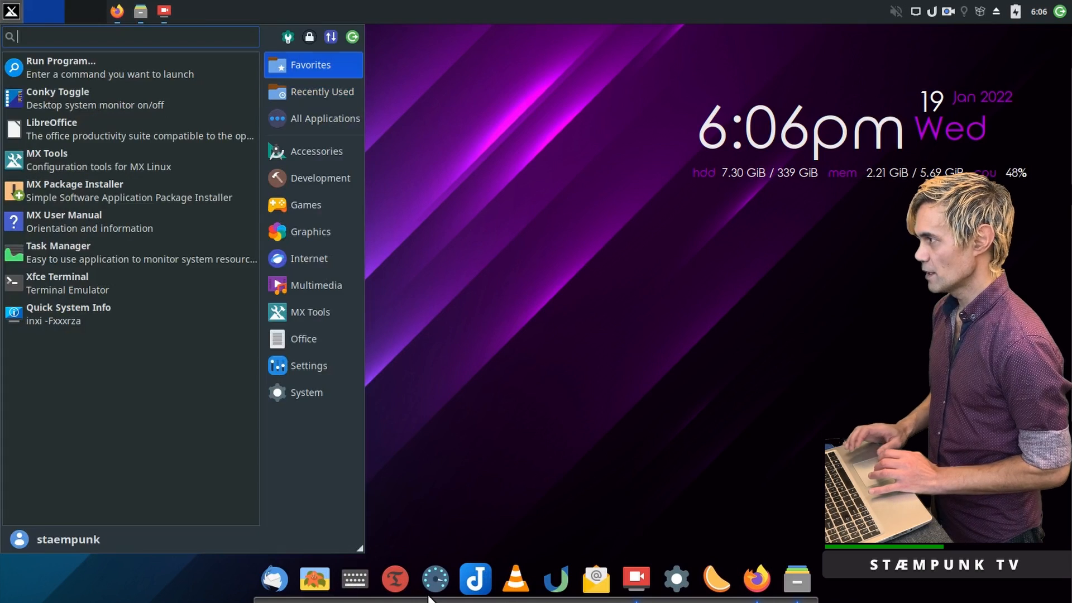
{"action": "left_click", "coordinate": [306, 94]}
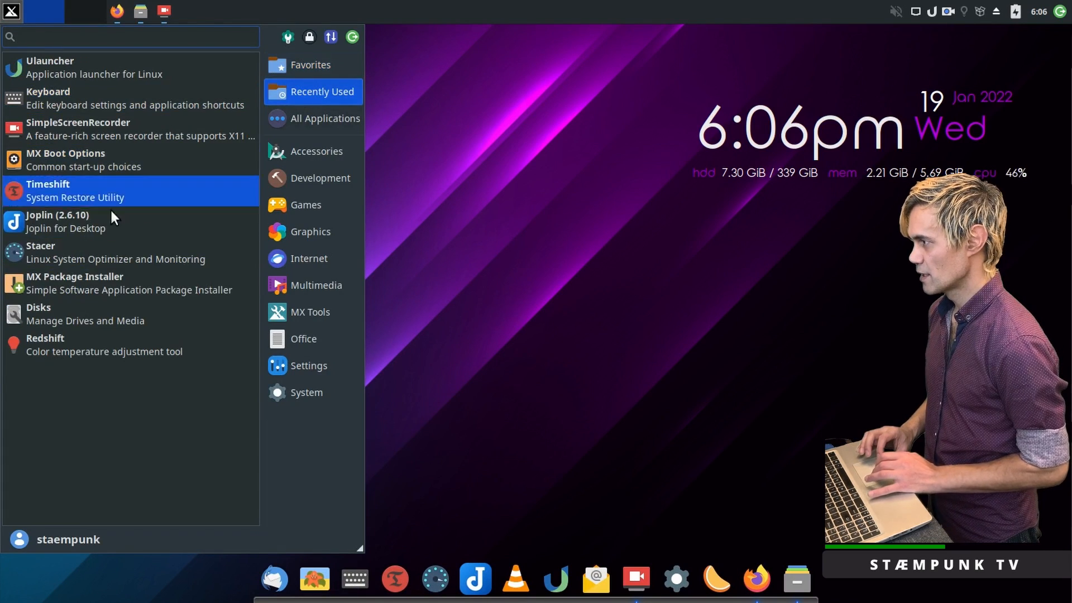
{"action": "left_click_drag", "start_coordinate": [86, 292], "coordinate": [374, 599]}
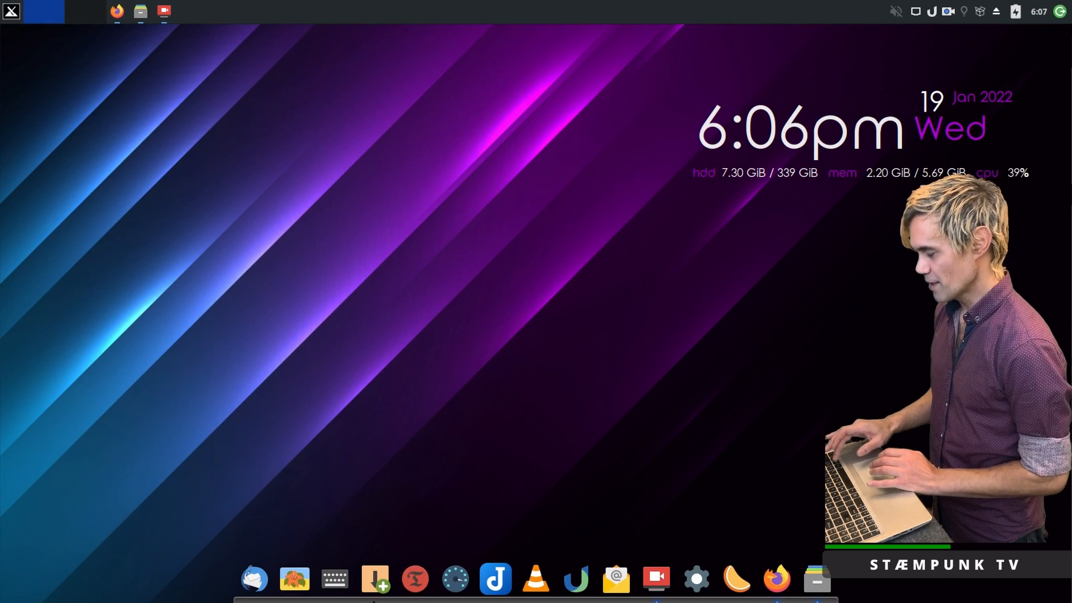
Add Galculator, Font Manager and Inkscape launchers to the dock.
{"action": "key", "text": "super"}
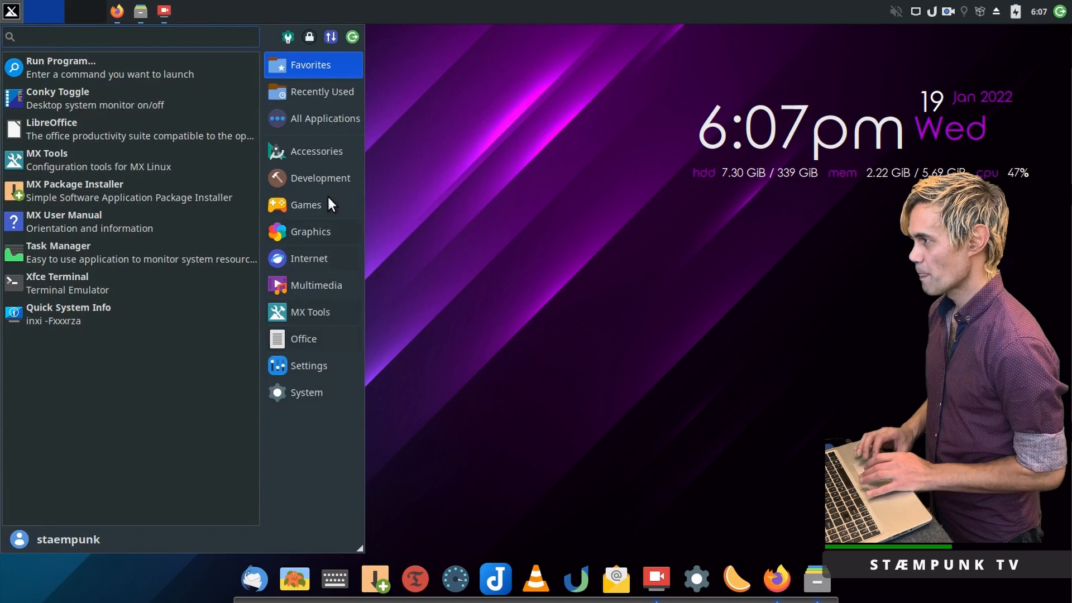
{"action": "mouse_move", "coordinate": [323, 97]}
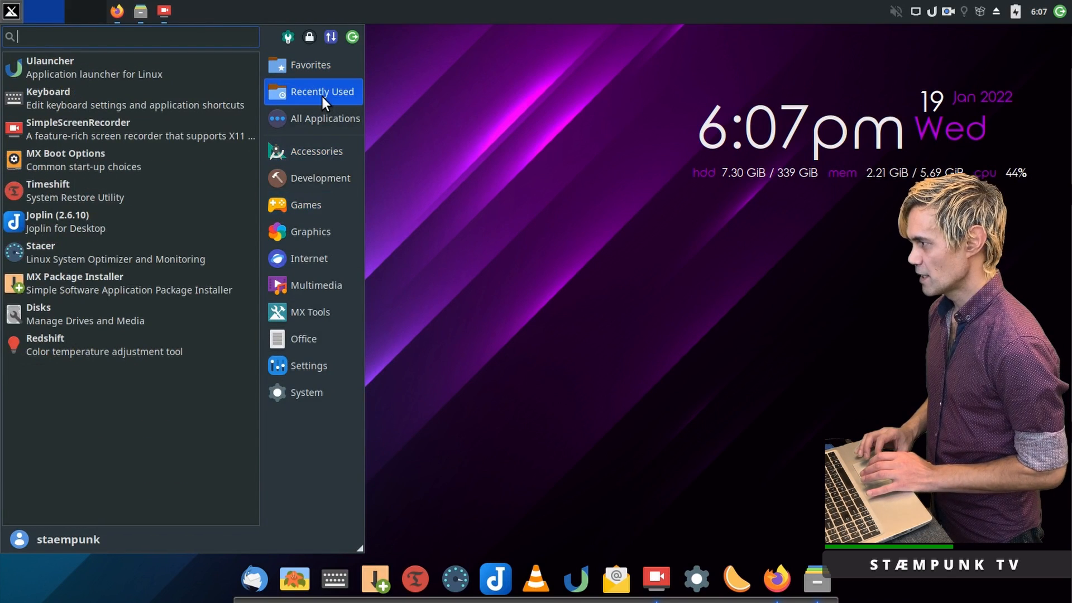
{"action": "mouse_move", "coordinate": [318, 163]}
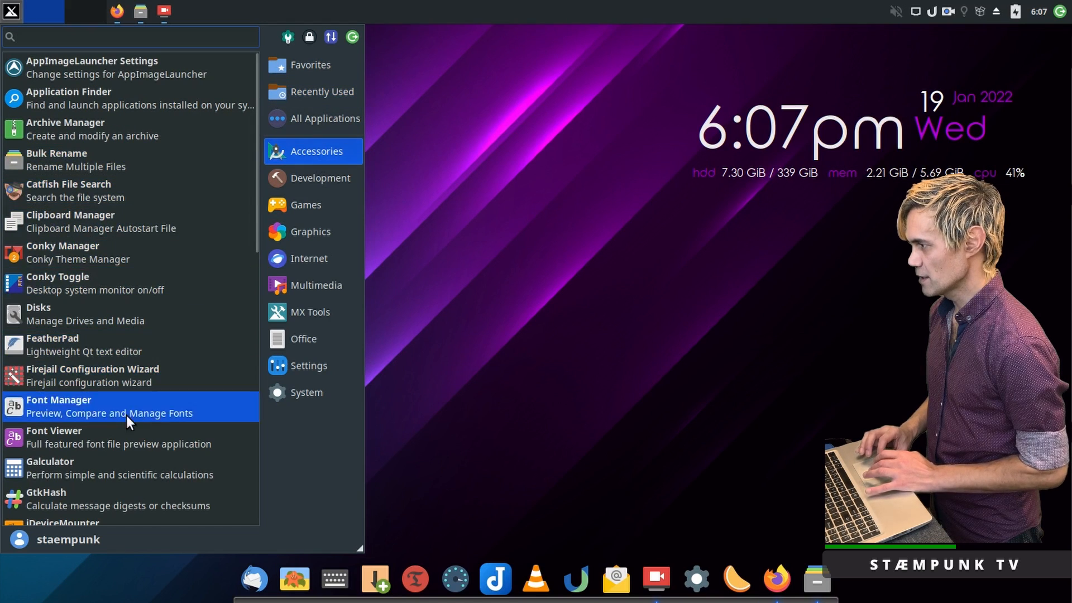
{"action": "left_click_drag", "start_coordinate": [106, 475], "coordinate": [438, 598]}
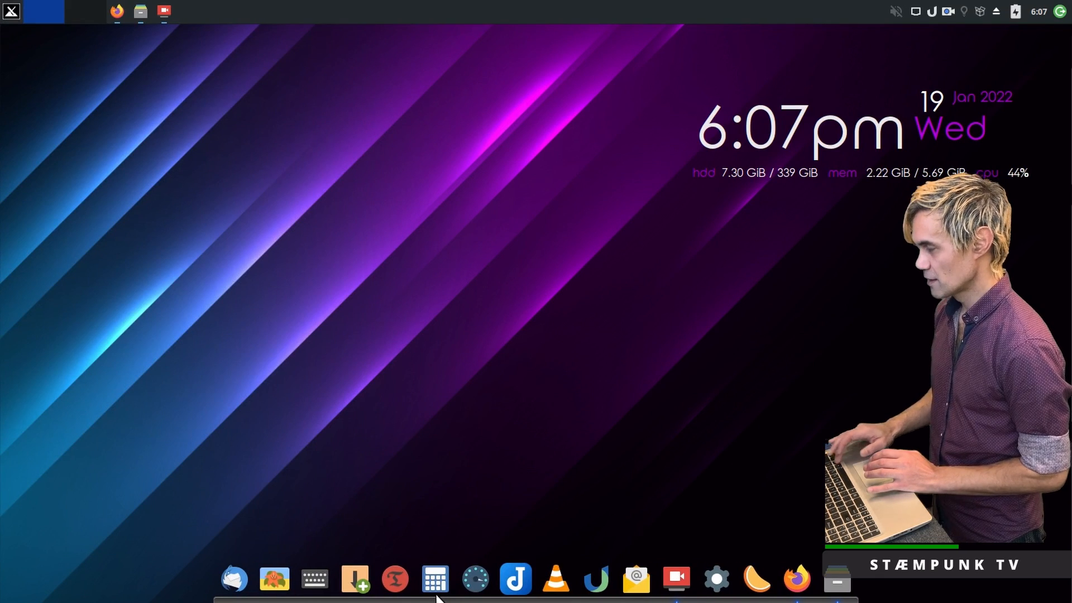
{"action": "key", "text": "super"}
{"action": "mouse_move", "coordinate": [330, 153]}
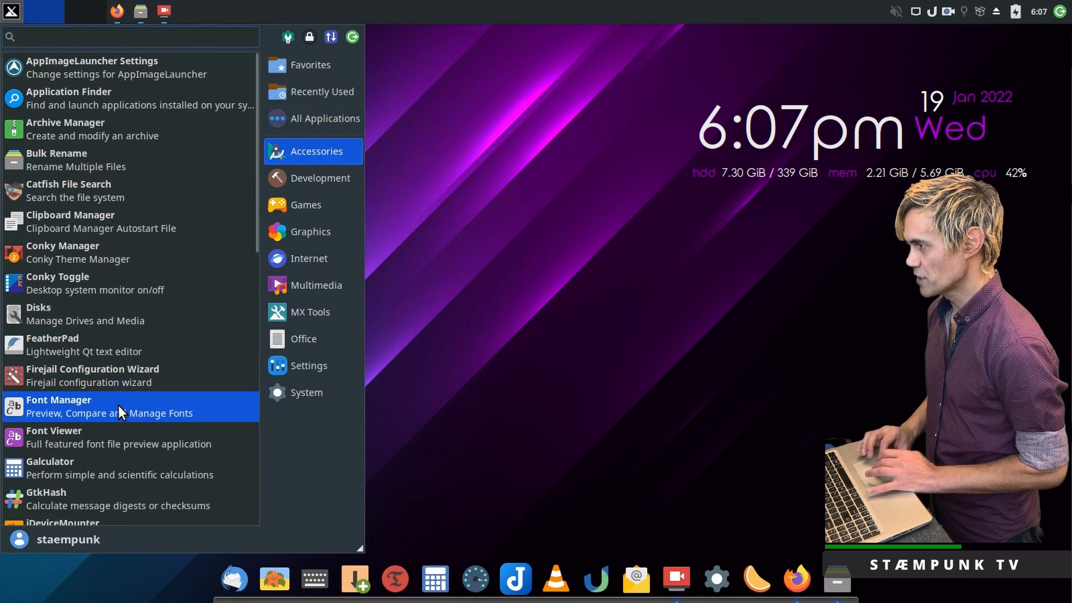
{"action": "left_click_drag", "start_coordinate": [186, 412], "coordinate": [461, 596]}
{"action": "key", "text": "super"}
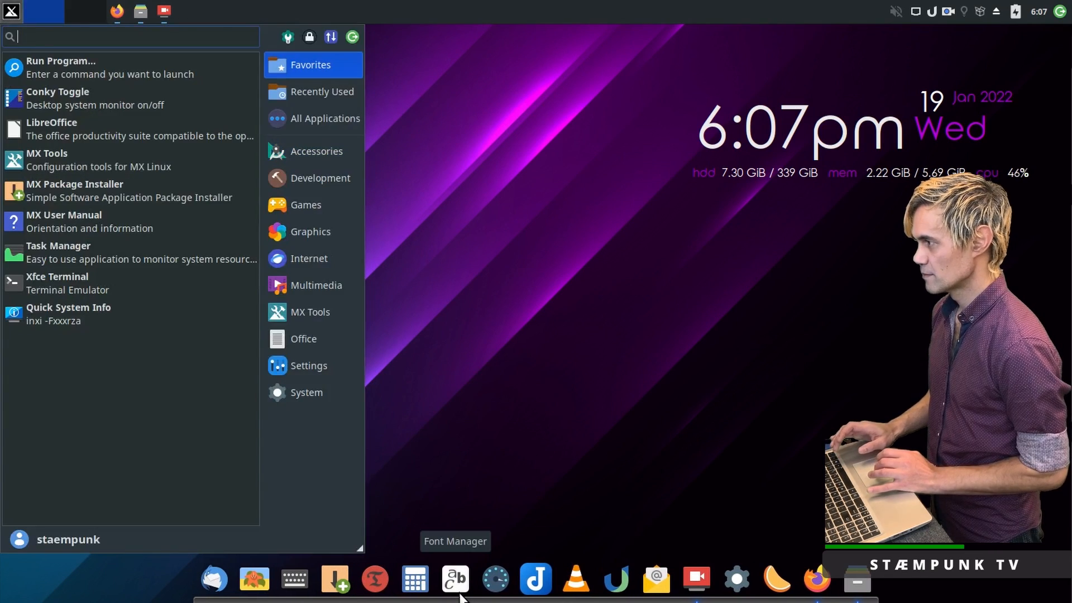
{"action": "mouse_move", "coordinate": [319, 238]}
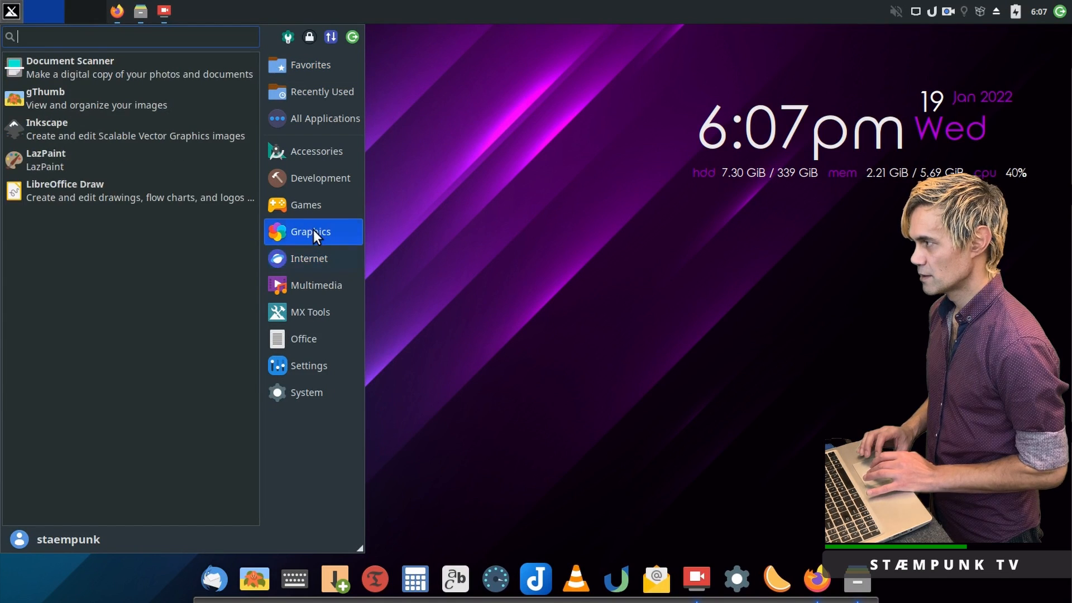
{"action": "left_click_drag", "start_coordinate": [99, 131], "coordinate": [635, 601]}
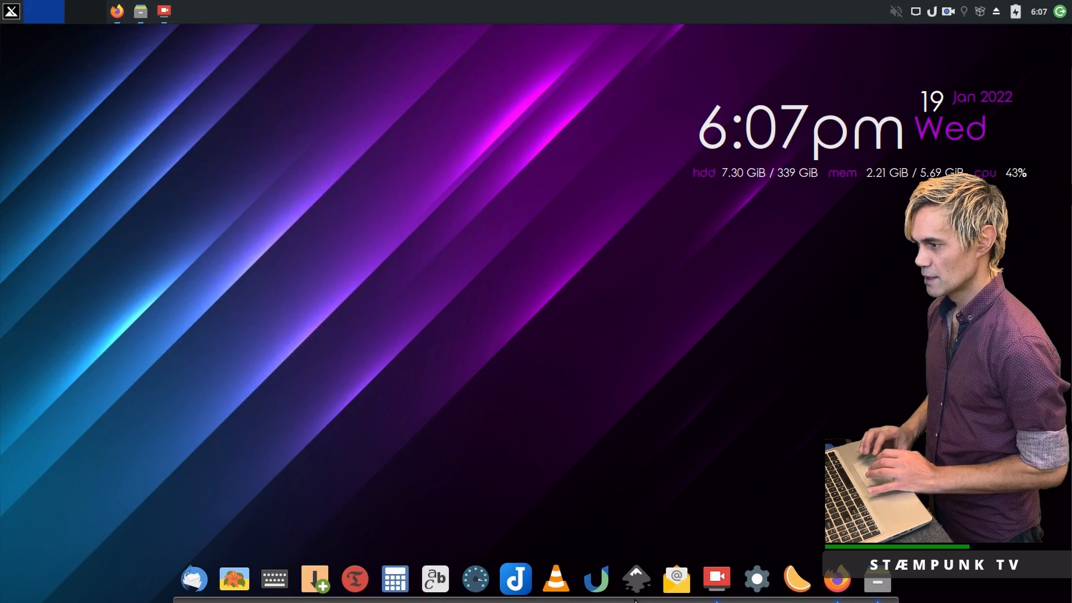
Pin the Firefox and file manager icons permanently in the Plank dock.
{"action": "right_click", "coordinate": [838, 584]}
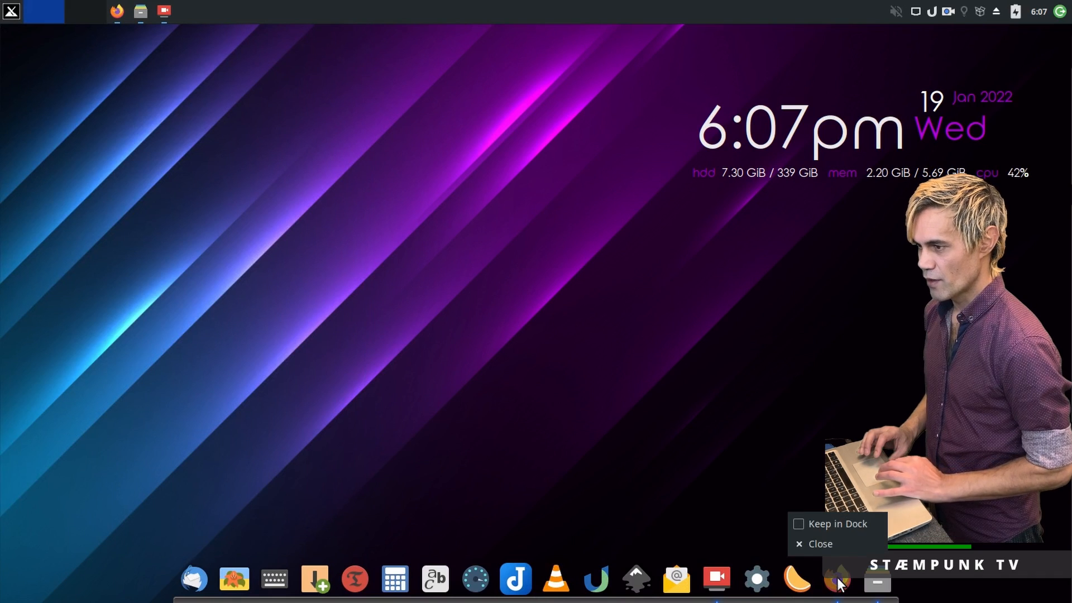
{"action": "left_click", "coordinate": [800, 529]}
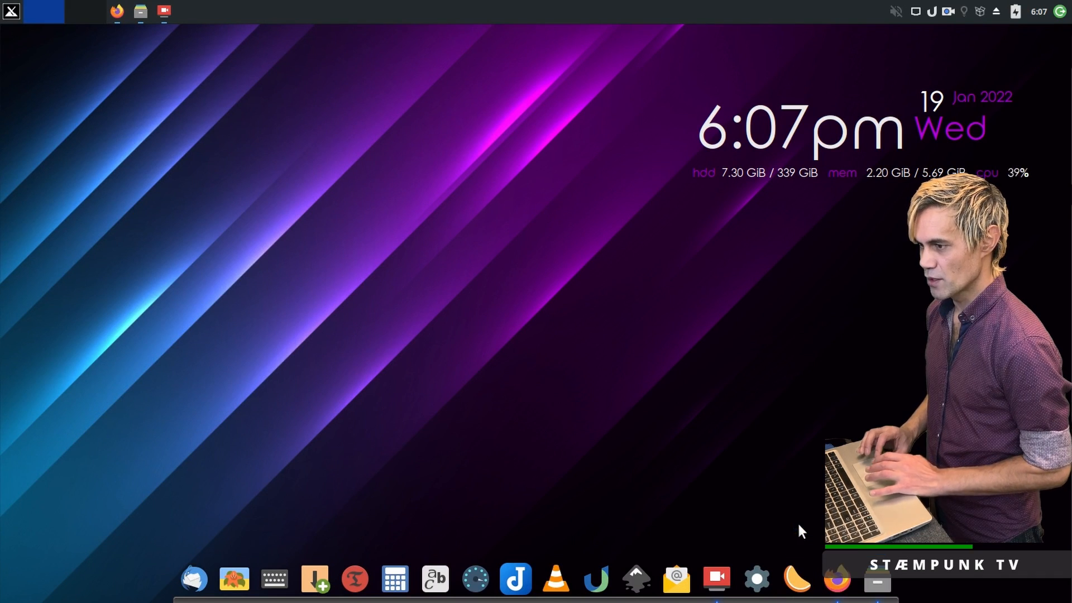
{"action": "right_click", "coordinate": [882, 583]}
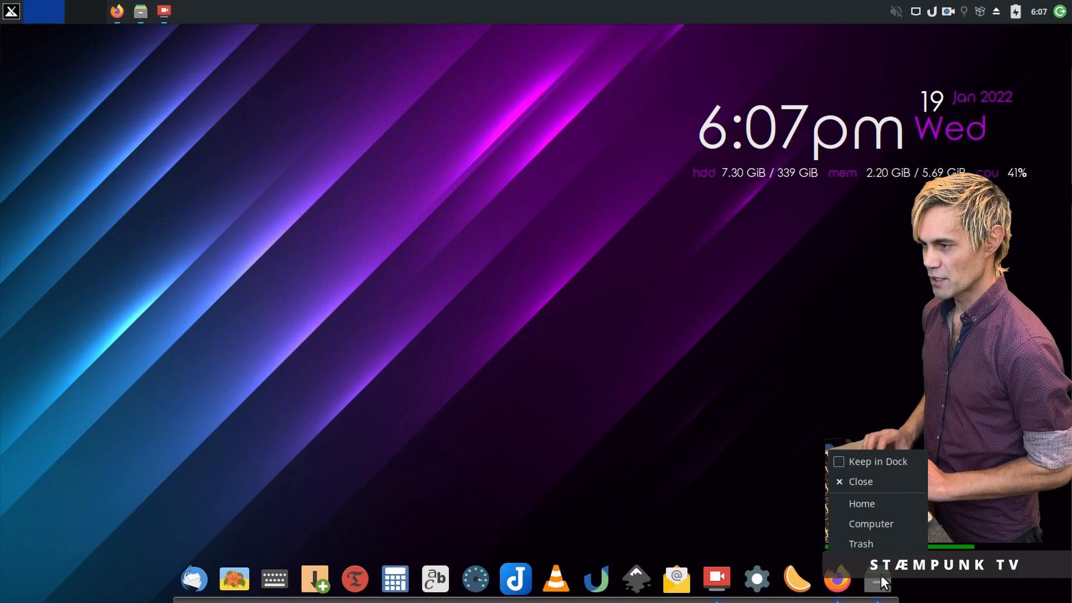
{"action": "left_click", "coordinate": [841, 463]}
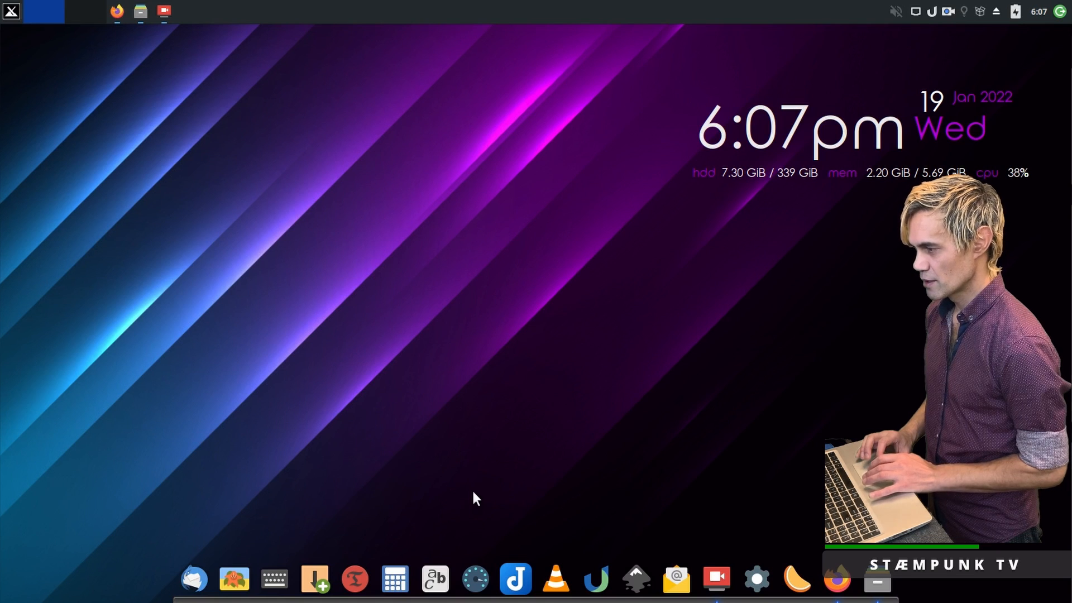
Add a Session and Startup launcher to the dock from a 'star' menu search.
{"action": "left_click", "coordinate": [11, 15]}
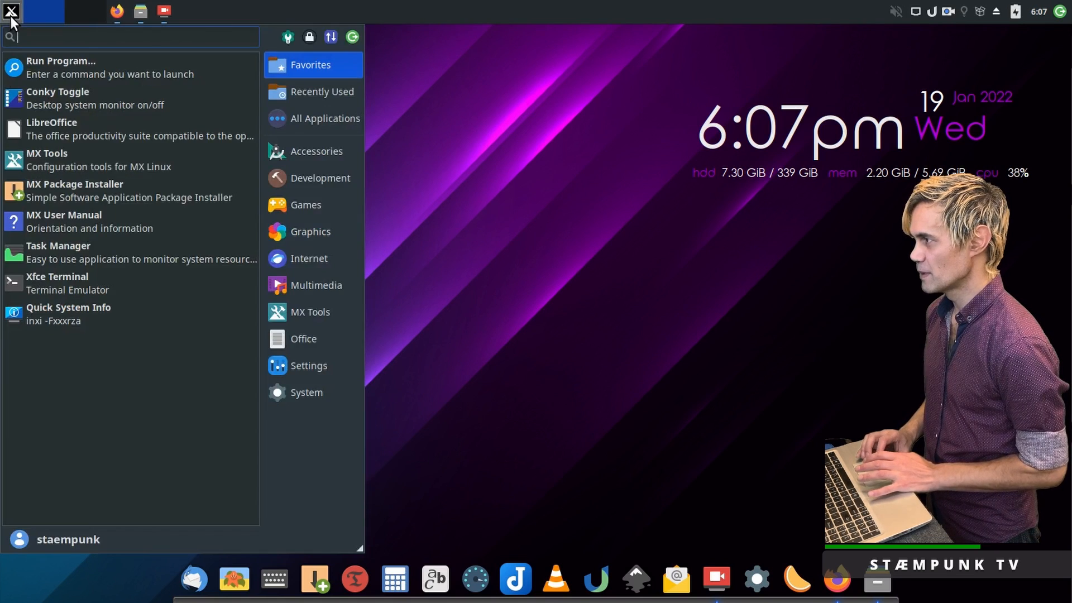
{"action": "type", "text": "star"}
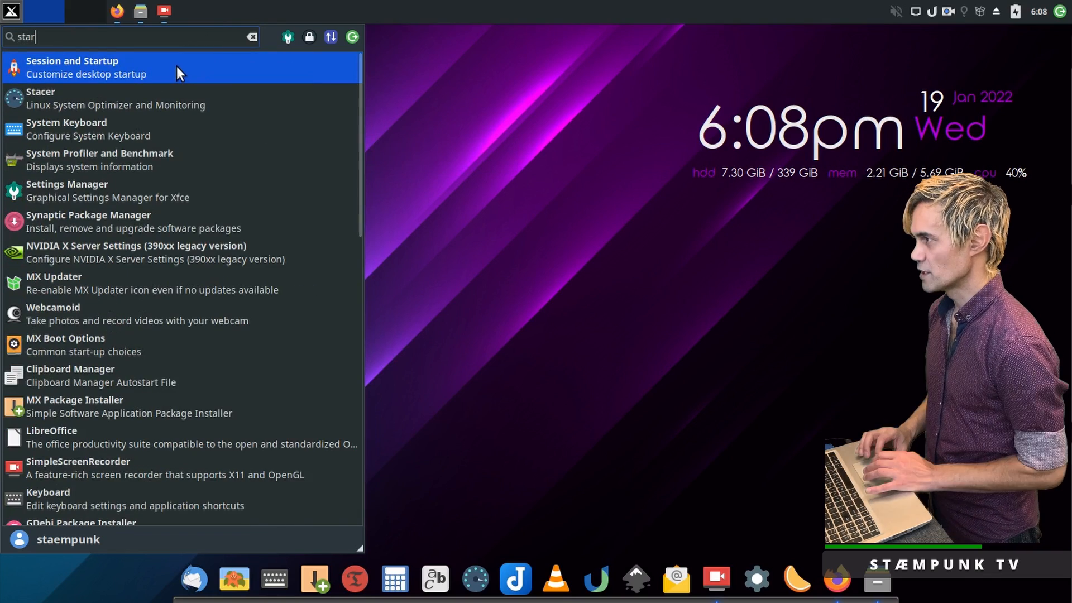
{"action": "left_click_drag", "start_coordinate": [180, 74], "coordinate": [422, 598]}
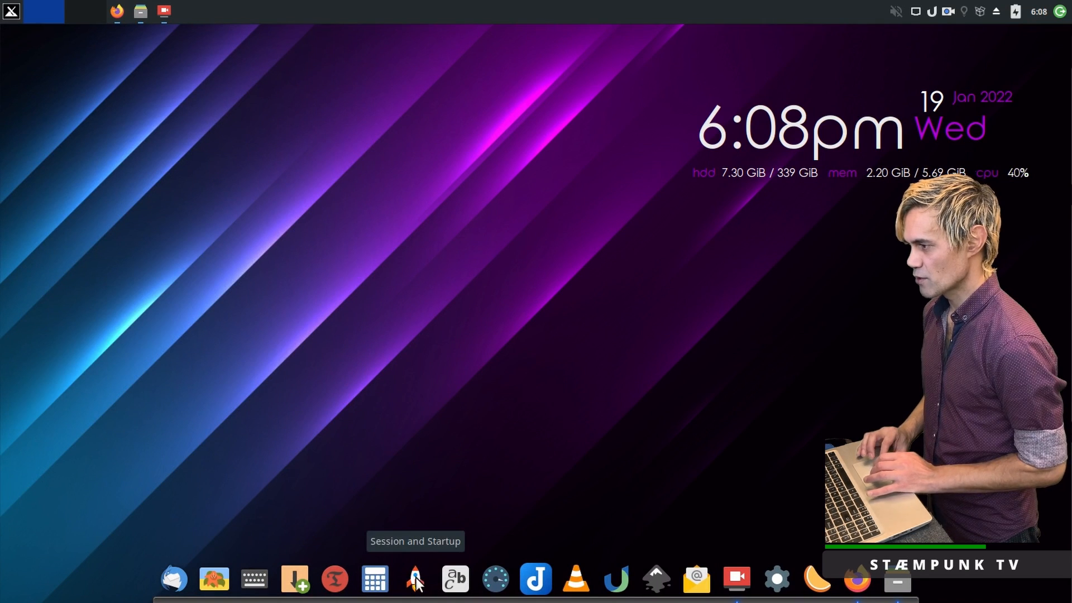
Move Session and Startup to the dock's far left and remove the gear, Mail Reader and gThumb launchers.
{"action": "left_click_drag", "start_coordinate": [416, 581], "coordinate": [178, 584]}
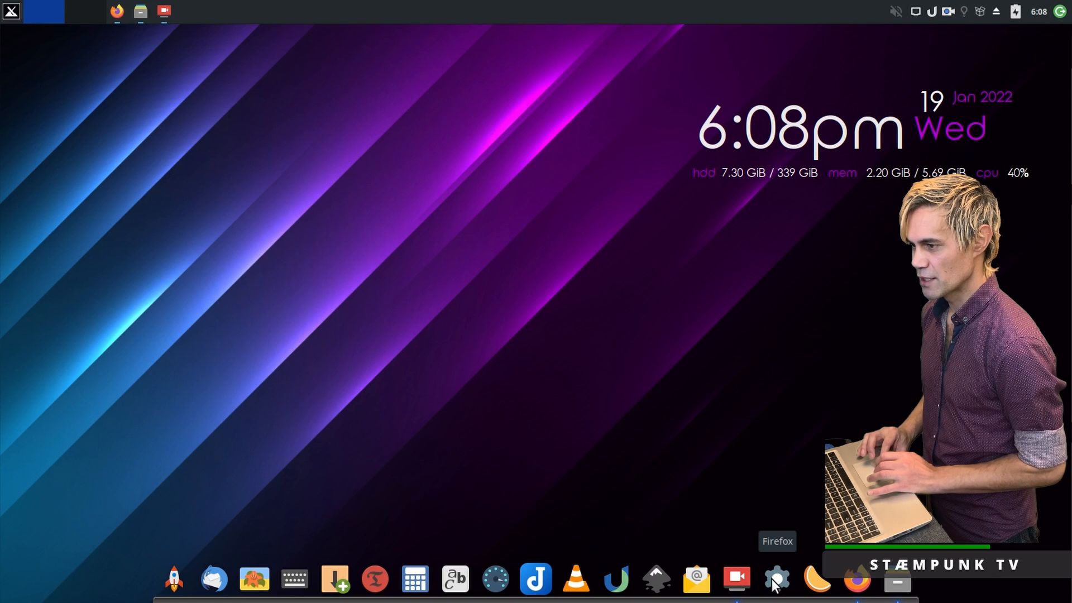
{"action": "left_click_drag", "start_coordinate": [774, 583], "coordinate": [731, 352]}
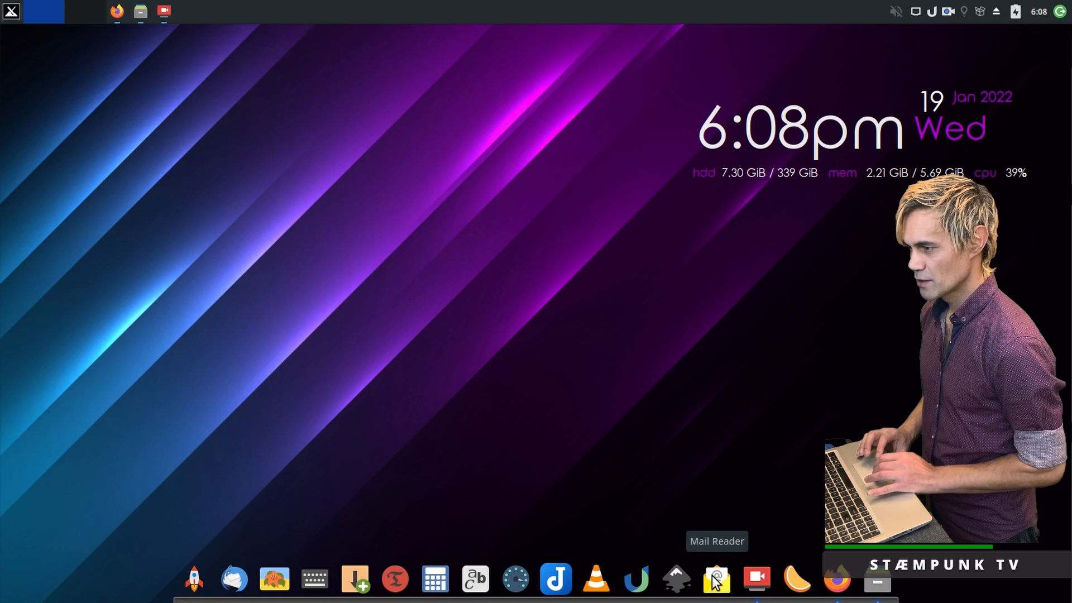
{"action": "left_click_drag", "start_coordinate": [708, 574], "coordinate": [681, 390]}
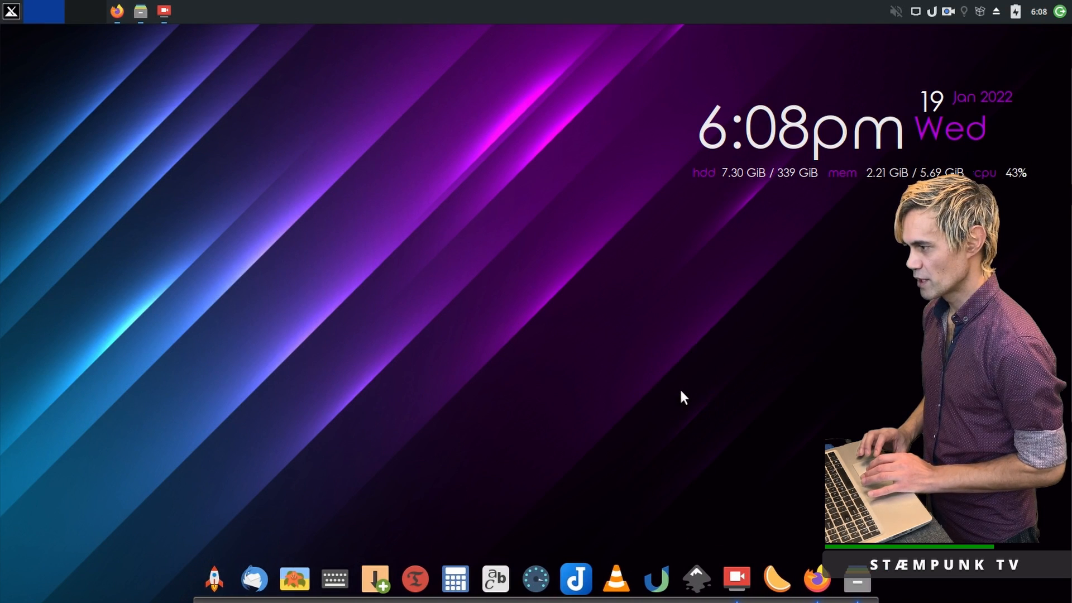
{"action": "left_click_drag", "start_coordinate": [294, 579], "coordinate": [290, 428]}
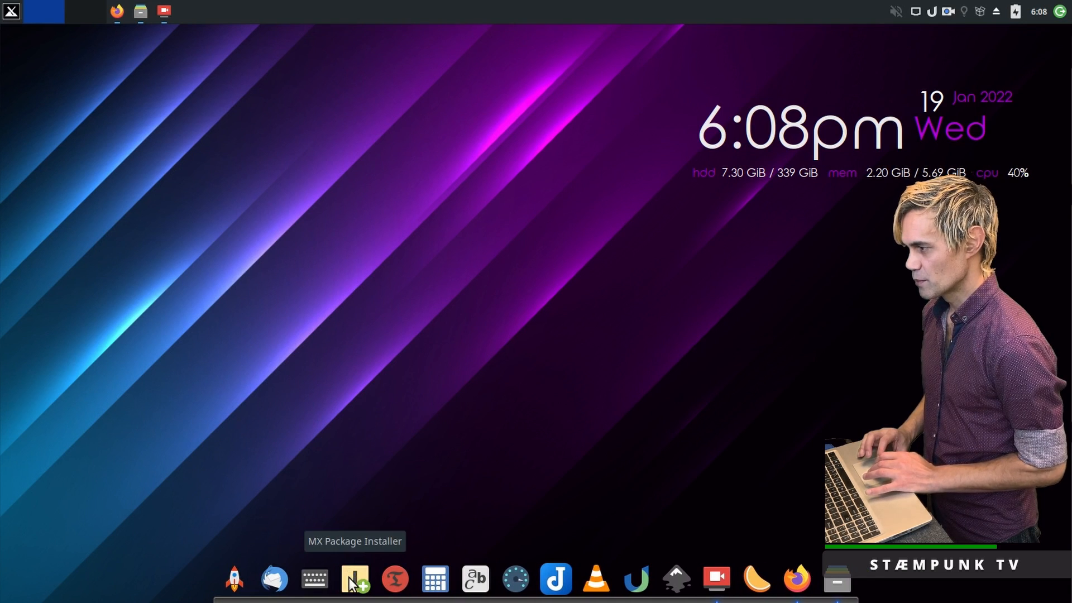
Reorder the dock: MX Package Installer, font app, gauge app, Timeshift, keyboard, Joplin, then SimpleScreenRecorder after VLC.
{"action": "left_click_drag", "start_coordinate": [349, 577], "coordinate": [285, 584]}
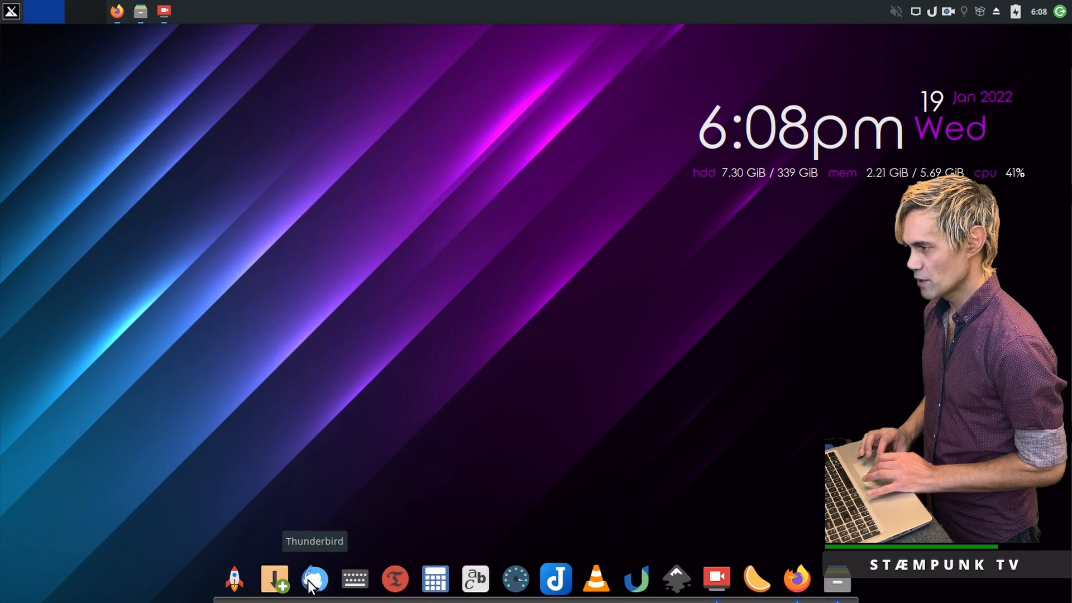
{"action": "left_click_drag", "start_coordinate": [476, 578], "coordinate": [314, 579]}
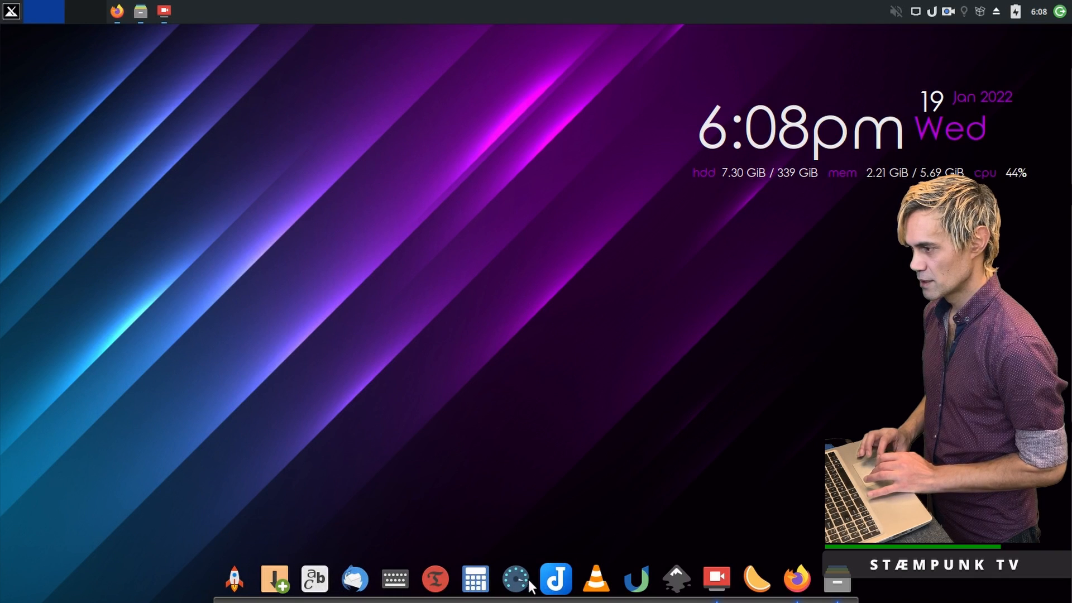
{"action": "left_click_drag", "start_coordinate": [516, 580], "coordinate": [354, 589]}
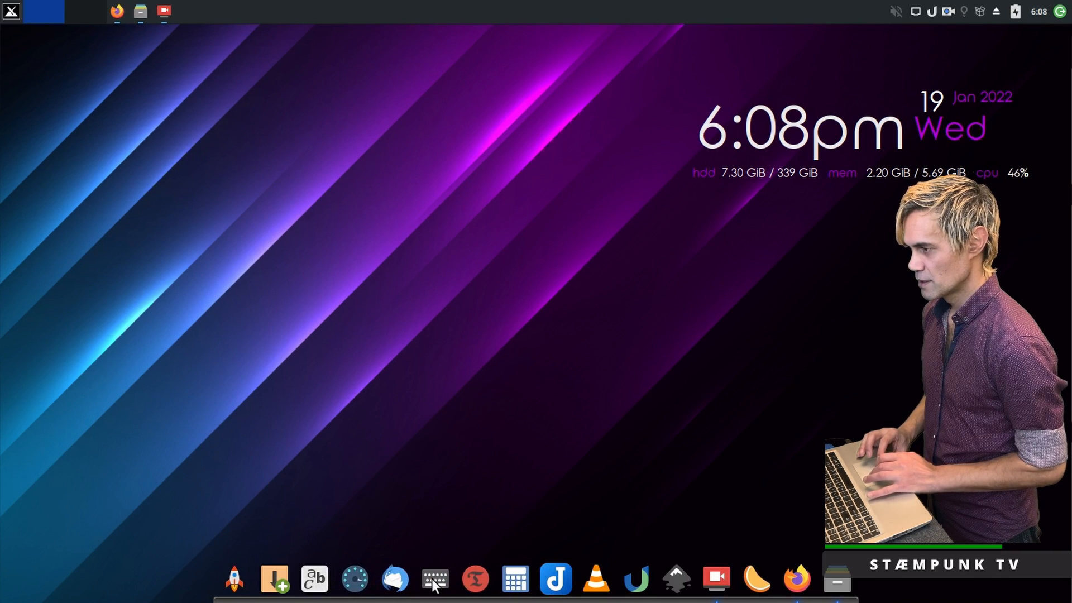
{"action": "left_click_drag", "start_coordinate": [476, 578], "coordinate": [358, 582]}
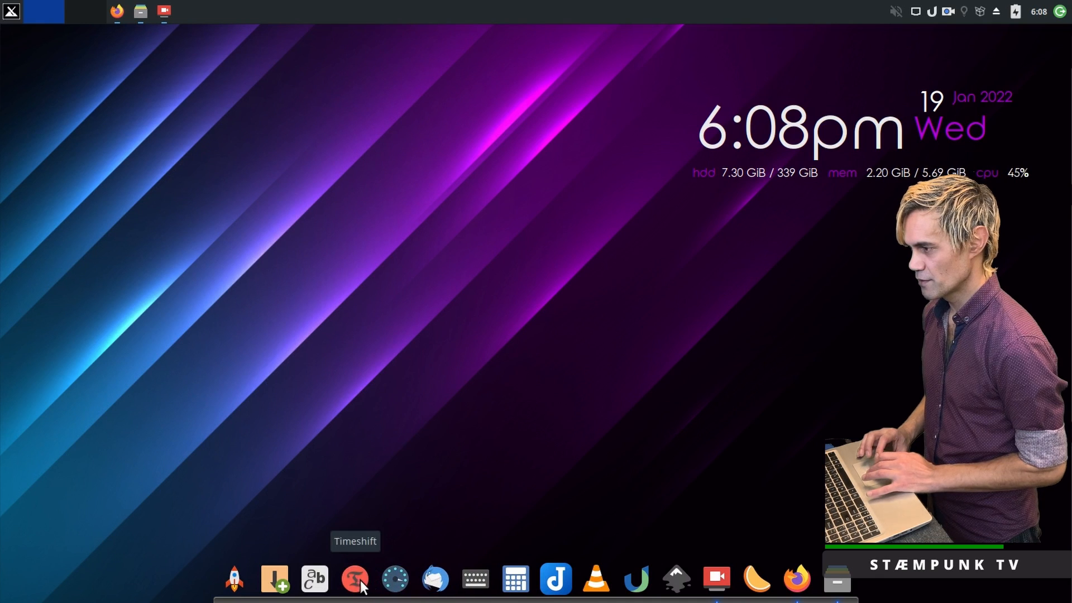
{"action": "left_click_drag", "start_coordinate": [476, 578], "coordinate": [436, 582]}
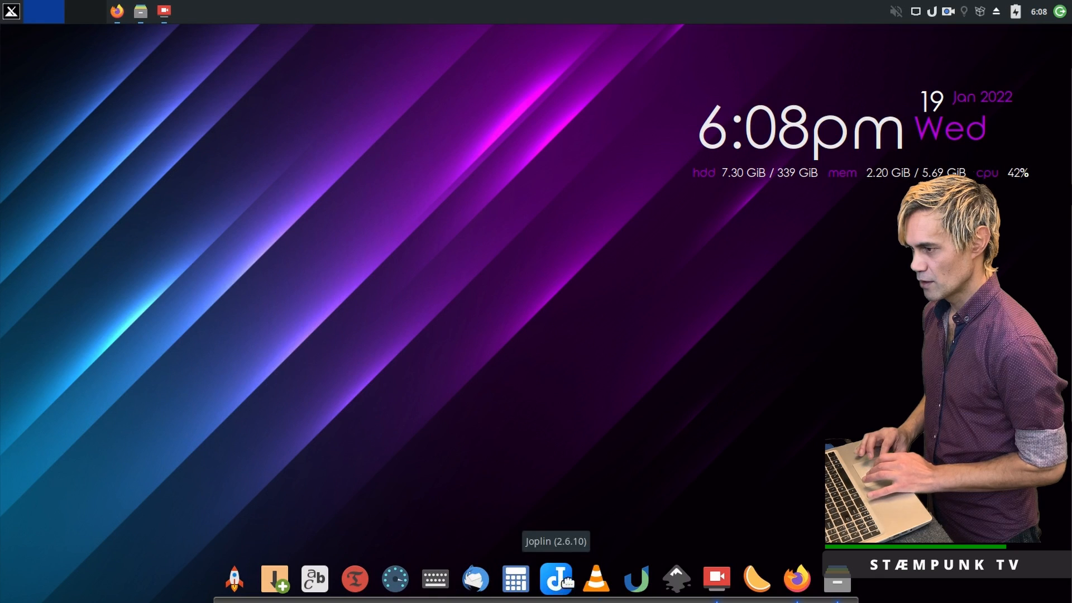
{"action": "left_click_drag", "start_coordinate": [556, 587], "coordinate": [644, 584]}
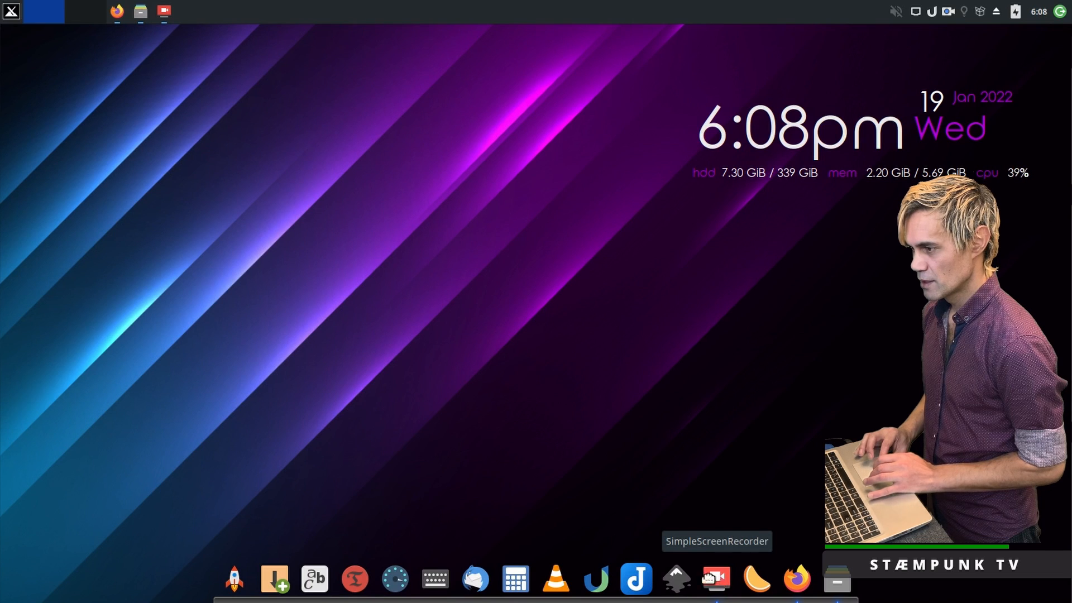
{"action": "left_click_drag", "start_coordinate": [719, 578], "coordinate": [594, 583]}
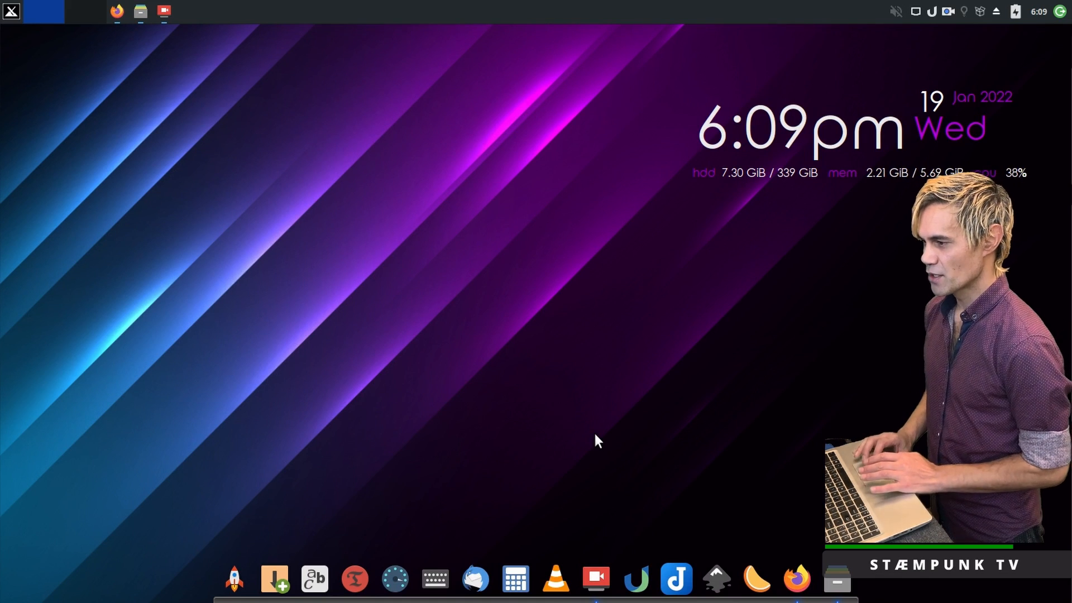
In Plank Preferences choose the Transparent theme, set Icon Size to 44 and enable Icon Zoom.
{"action": "right_click", "coordinate": [749, 600]}
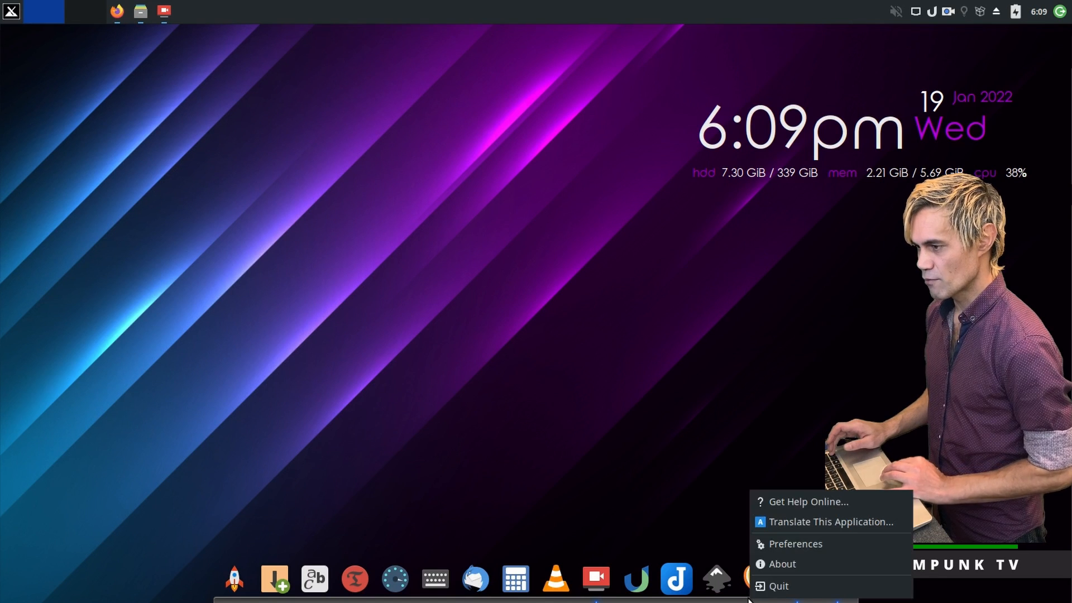
{"action": "left_click", "coordinate": [810, 545]}
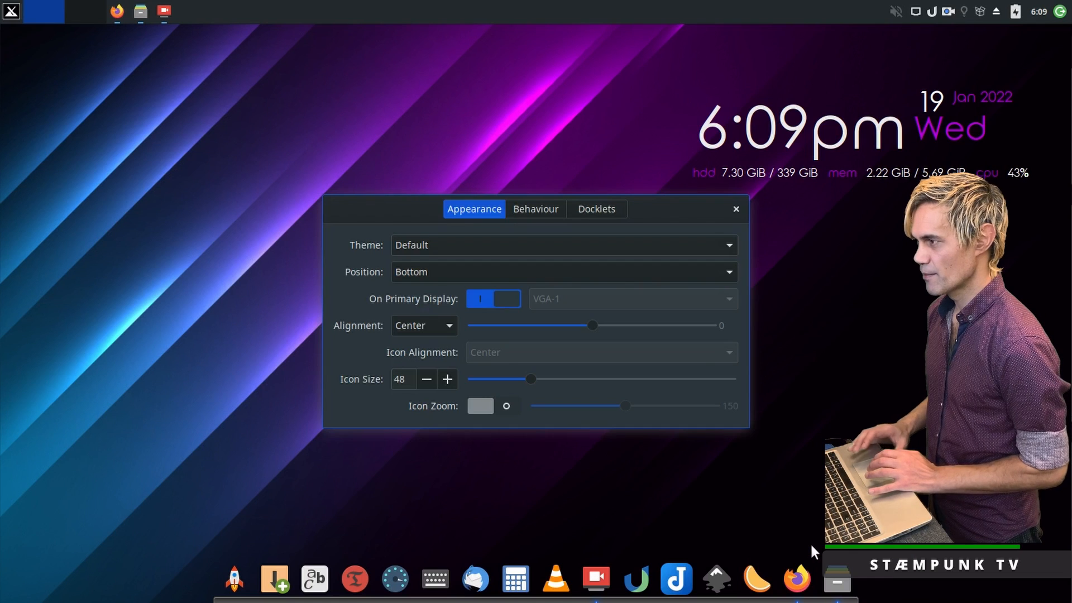
{"action": "left_click", "coordinate": [639, 239]}
{"action": "left_click", "coordinate": [631, 302]}
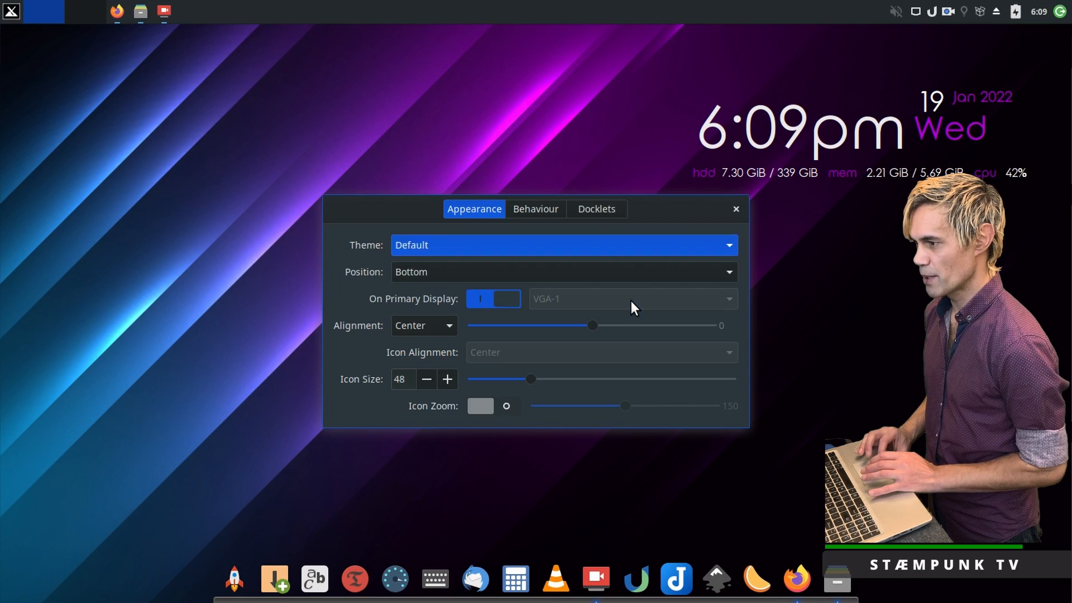
{"action": "left_click", "coordinate": [427, 380]}
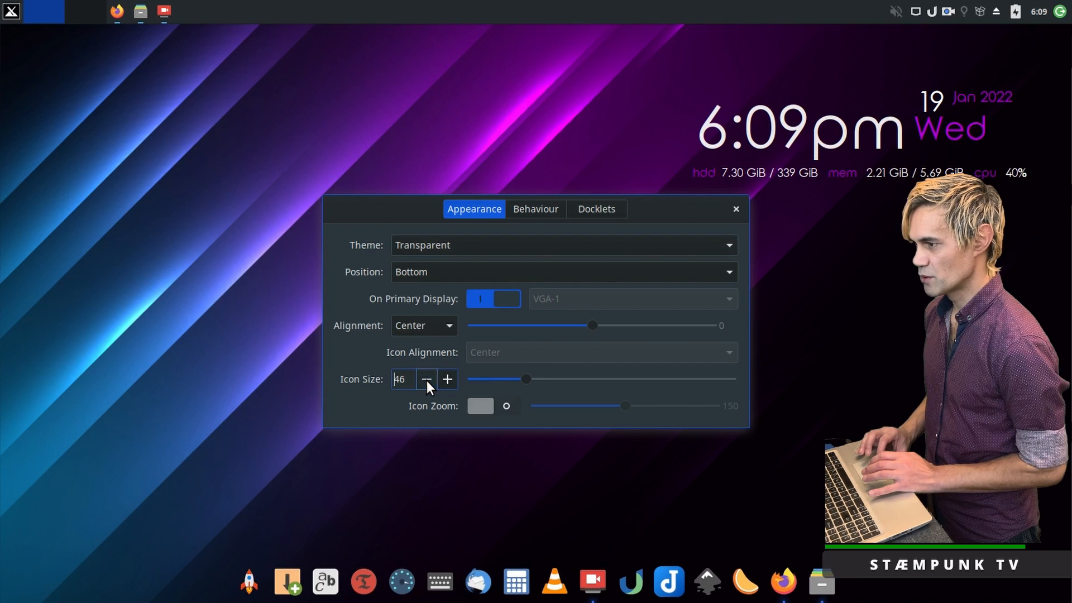
{"action": "left_click", "coordinate": [427, 380]}
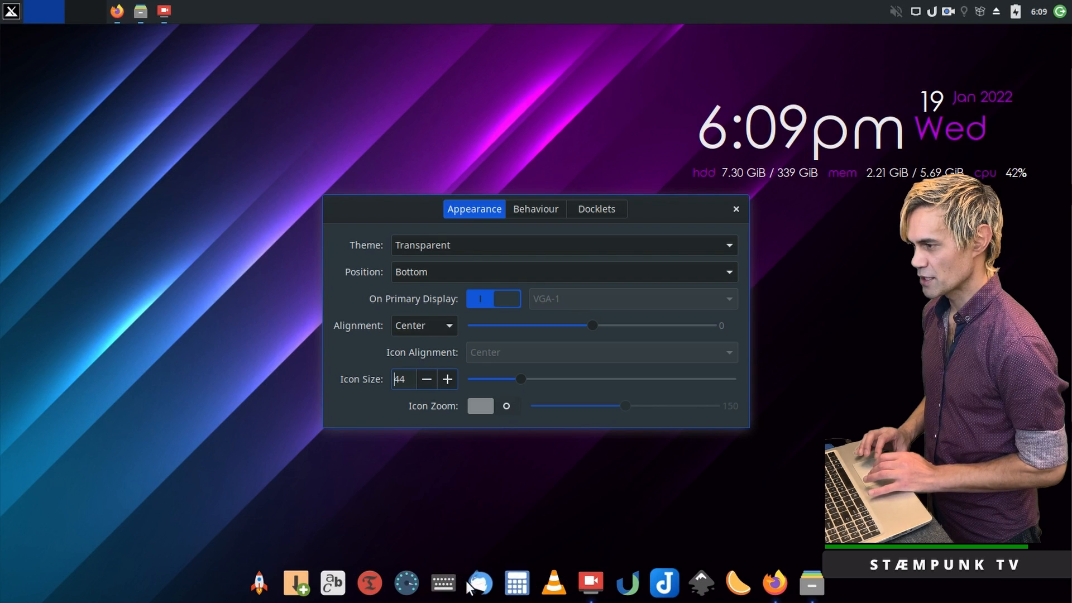
{"action": "left_click", "coordinate": [494, 406]}
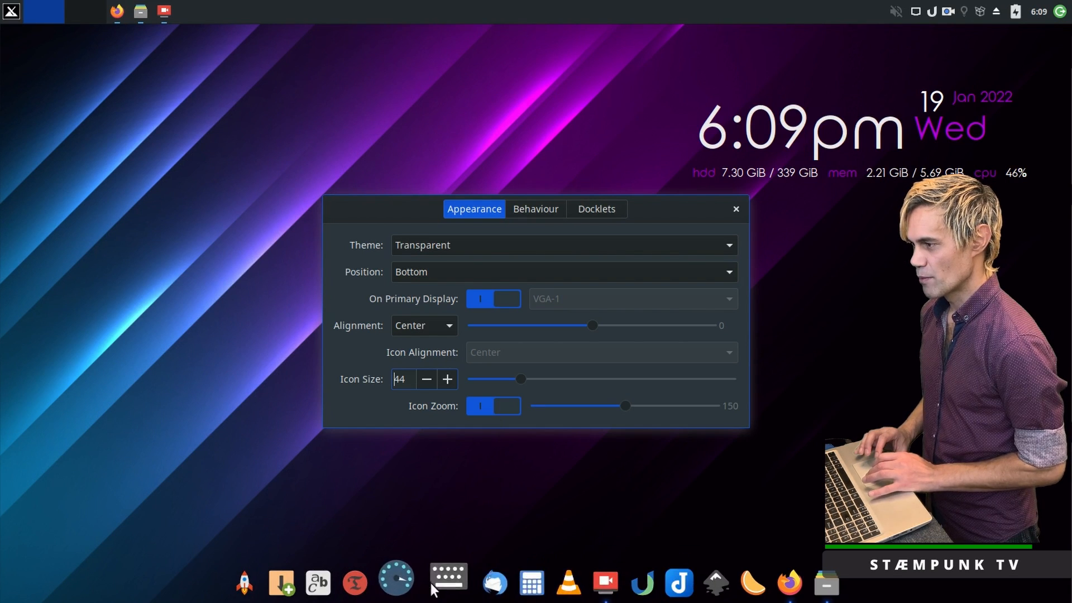
{"action": "key", "text": "ctrl+a"}
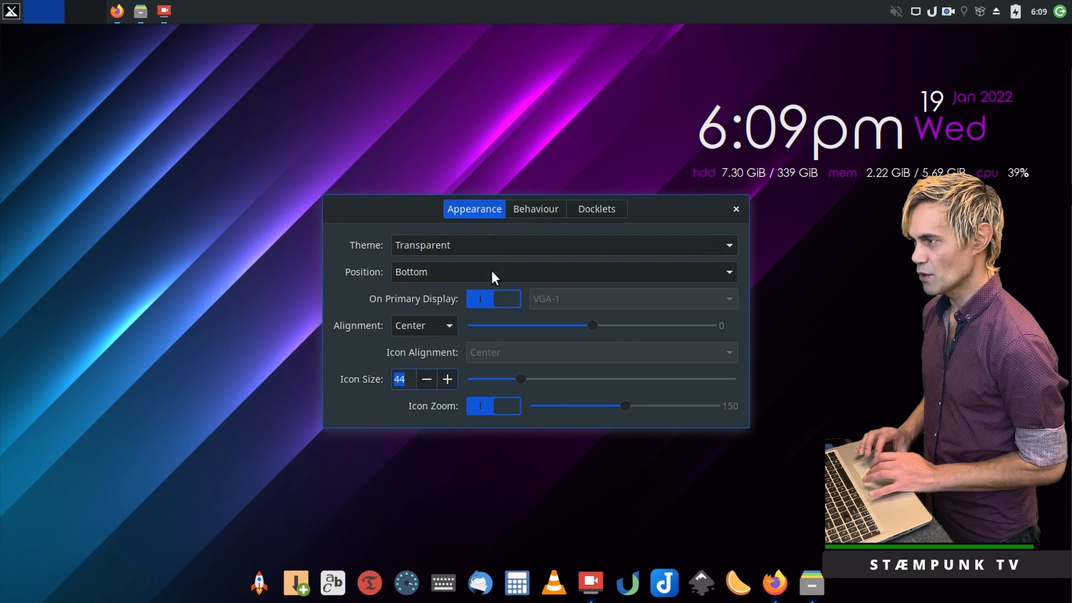
{"action": "left_click", "coordinate": [536, 214]}
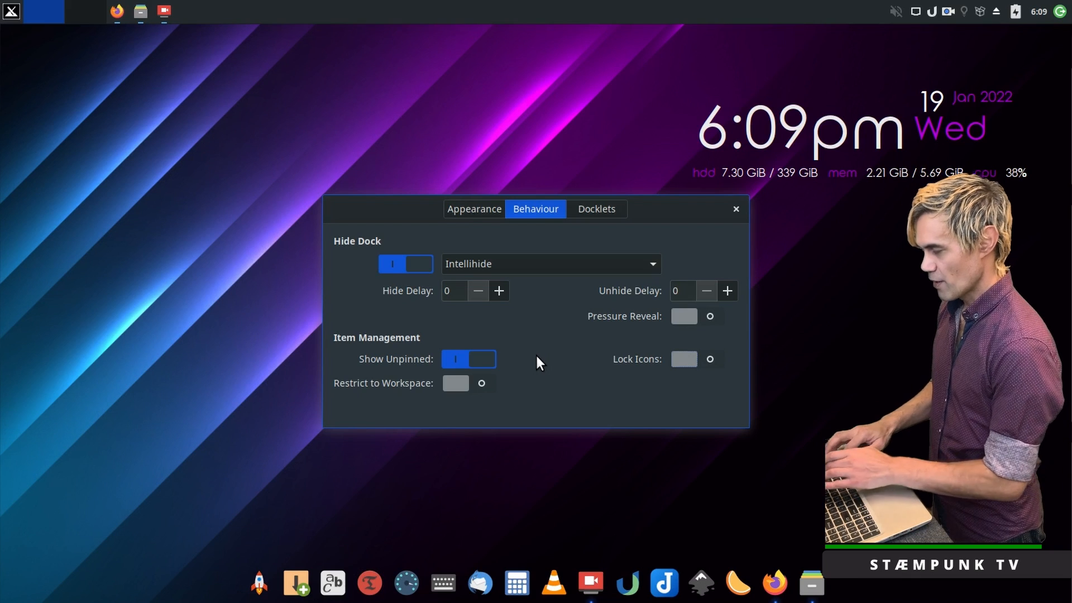
Enable Pressure Reveal, testing Intellihide with a temporary terminal, and show the Docklets list.
{"action": "key", "text": "ctrl+alt+t"}
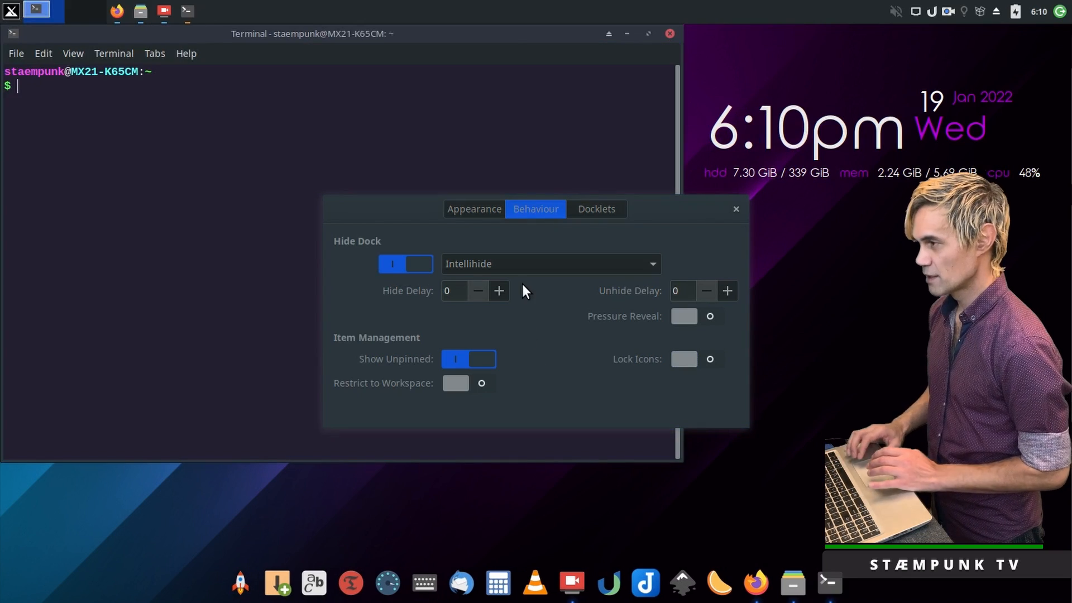
{"action": "key", "text": "super+Left"}
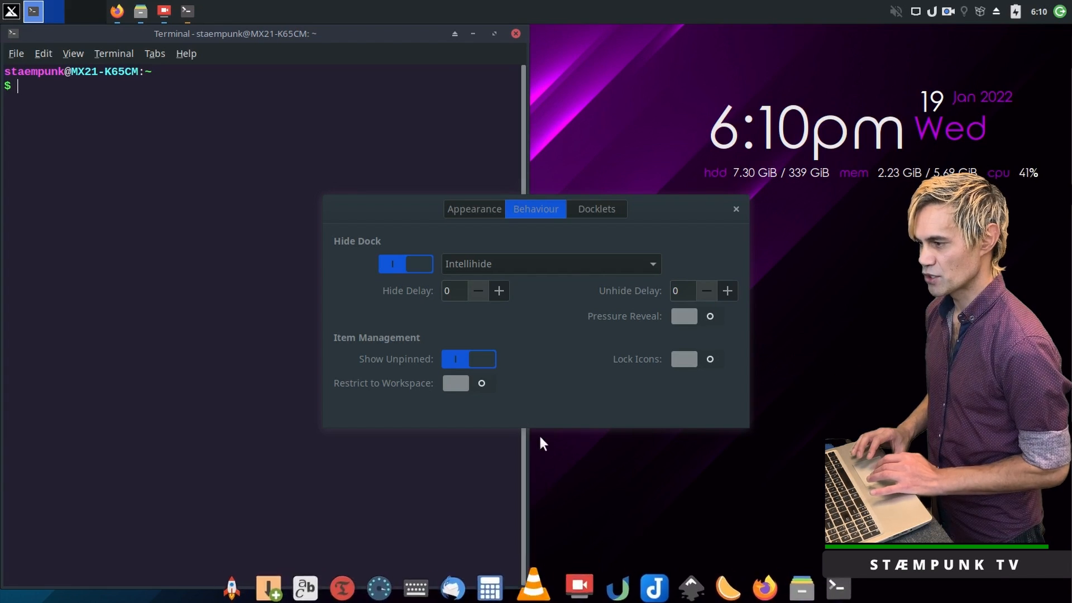
{"action": "left_click", "coordinate": [699, 316]}
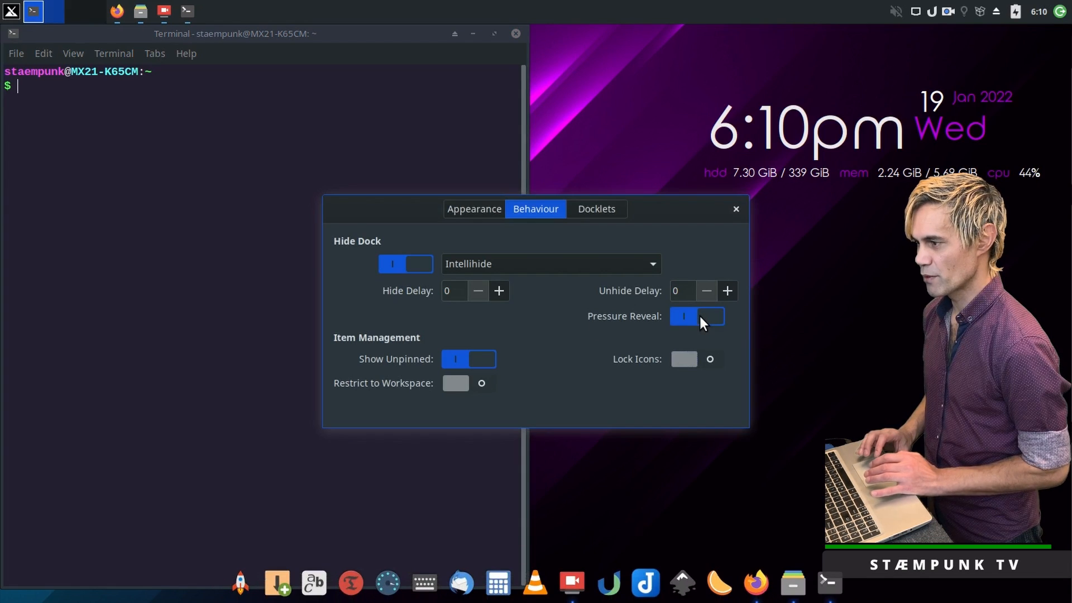
{"action": "left_click", "coordinate": [479, 491]}
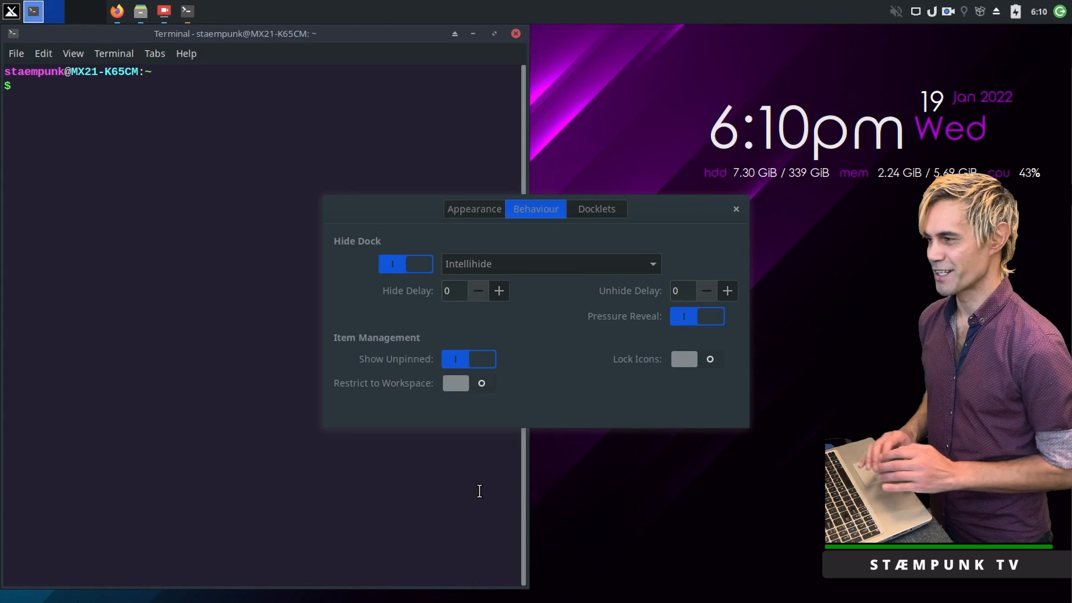
{"action": "left_click", "coordinate": [515, 32]}
{"action": "left_click", "coordinate": [606, 208]}
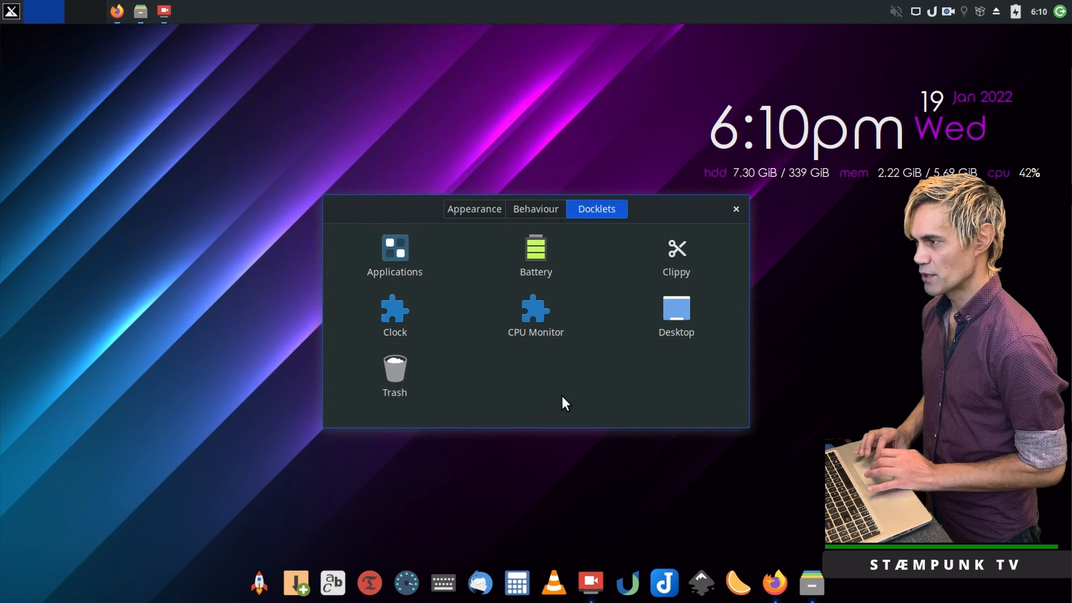
Add the Trash docklet to the dock, empty its trash, and close Plank preferences.
{"action": "left_click_drag", "start_coordinate": [393, 370], "coordinate": [839, 597]}
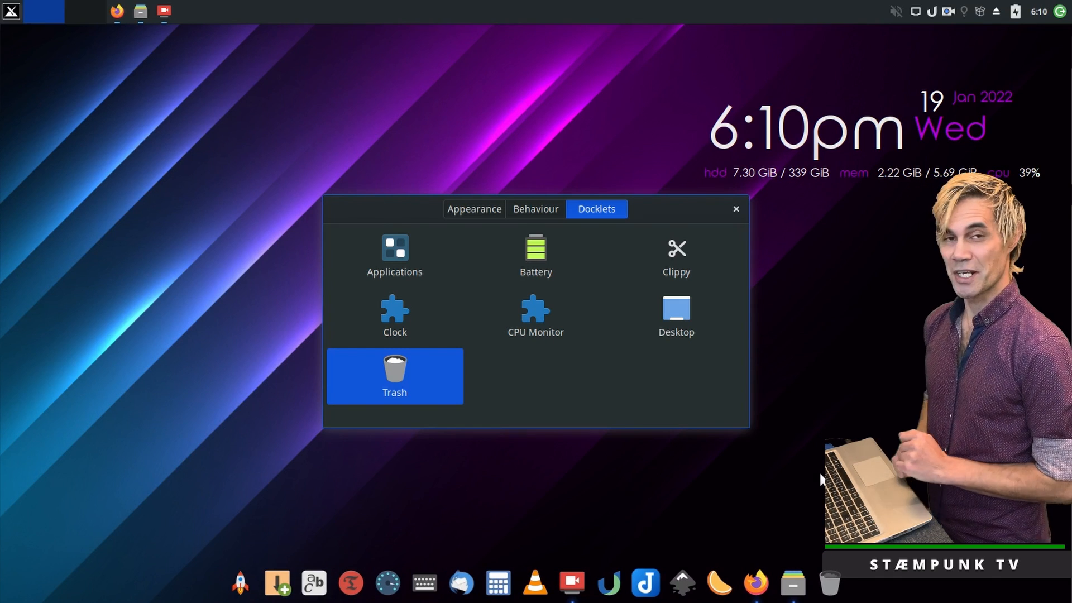
{"action": "right_click", "coordinate": [836, 578]}
{"action": "left_click", "coordinate": [800, 530]}
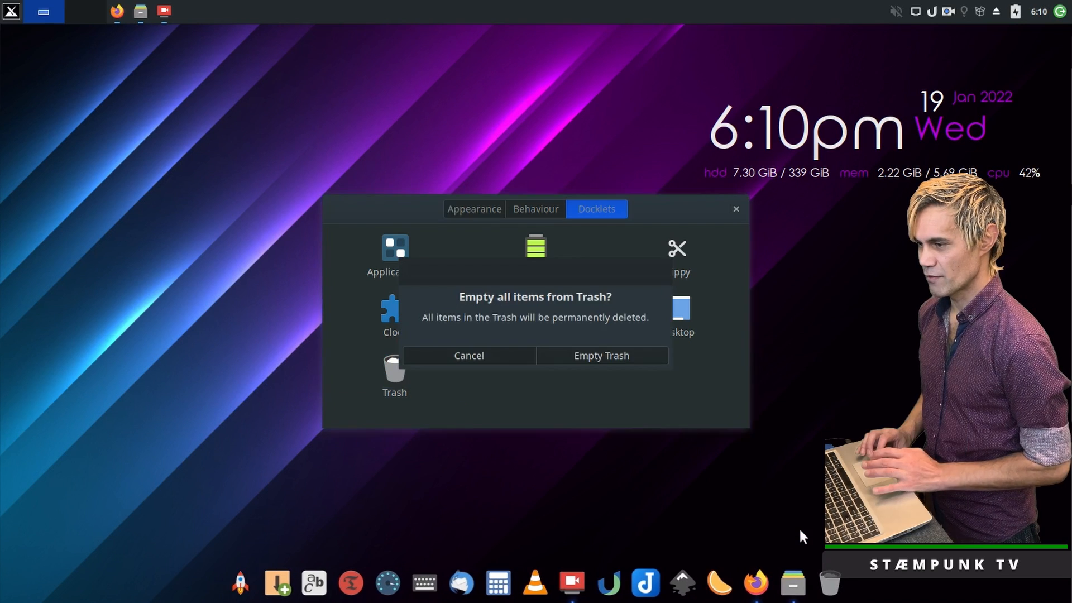
{"action": "left_click", "coordinate": [638, 358]}
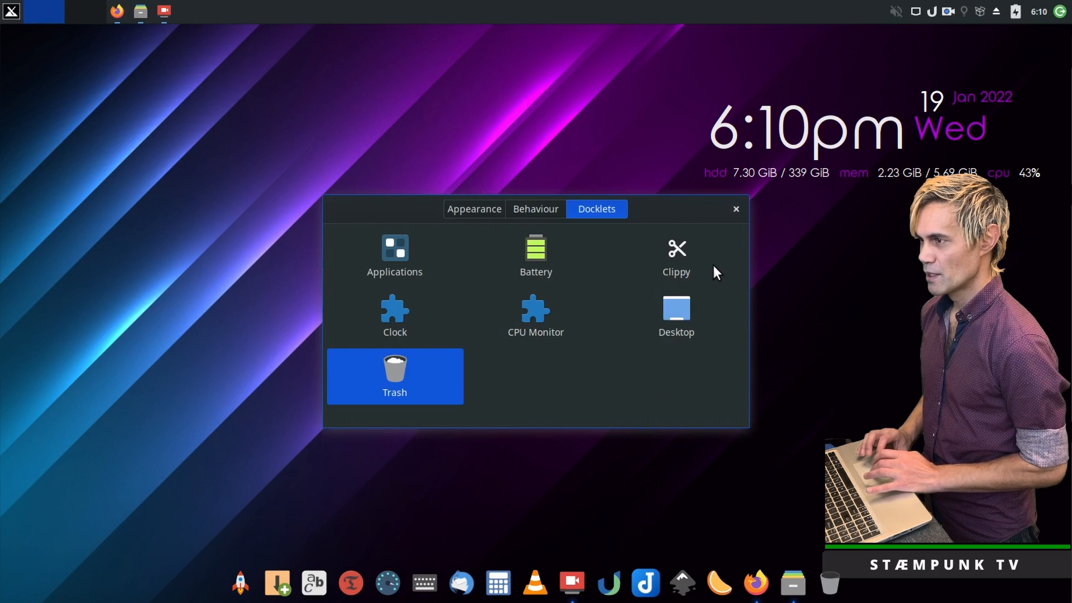
{"action": "left_click", "coordinate": [736, 208]}
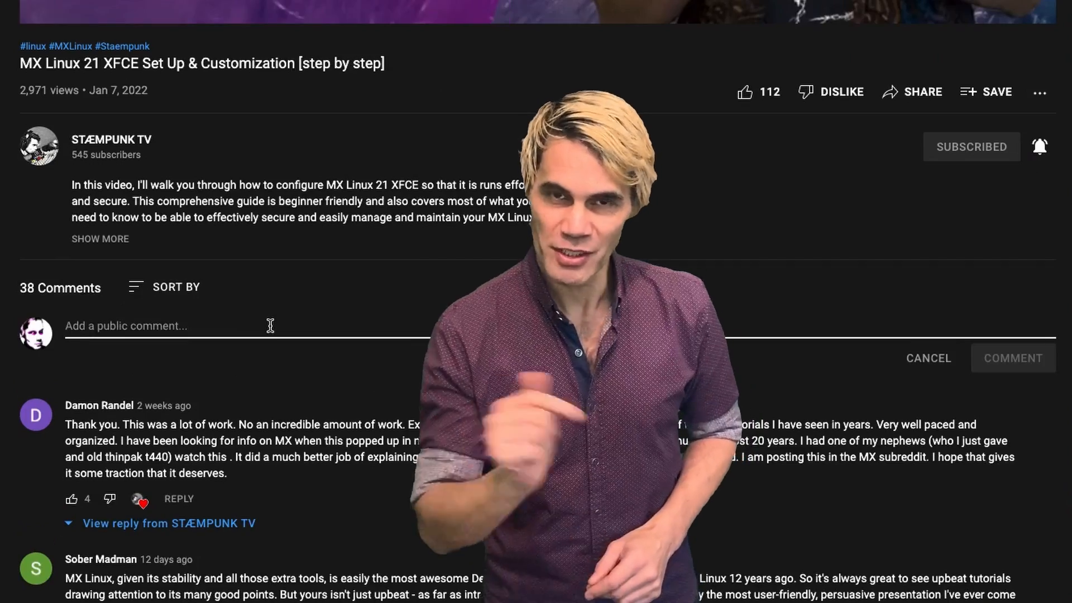
Comment 'Cool vid!', subscribe with the bell set to All, and give the video a thumbs-up.
{"action": "type", "text": "vid!"}
{"action": "left_click", "coordinate": [1005, 358]}
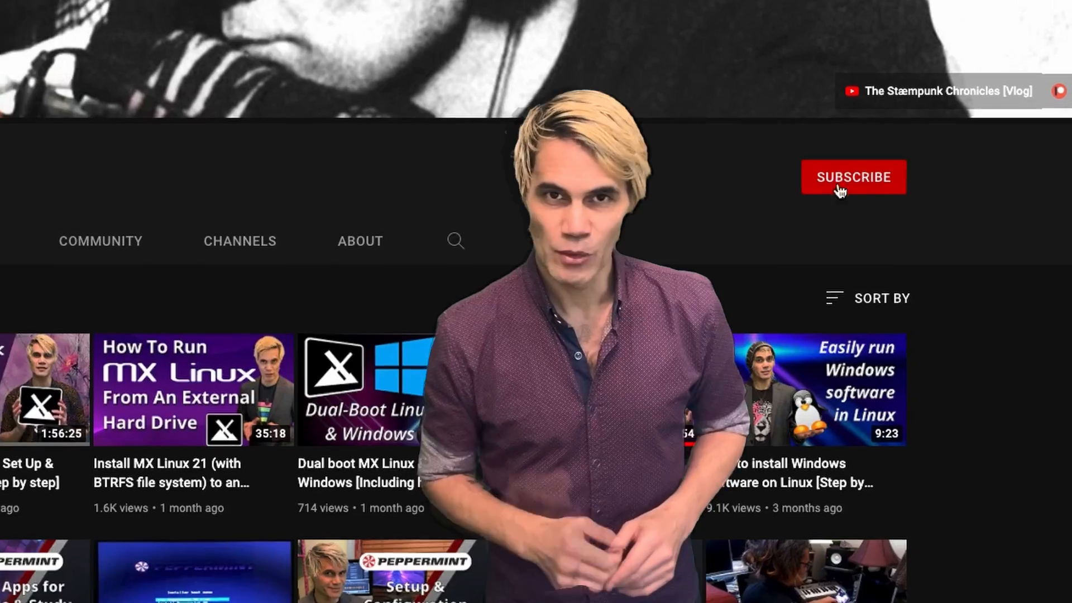
{"action": "left_click", "coordinate": [840, 189]}
{"action": "left_click", "coordinate": [911, 174]}
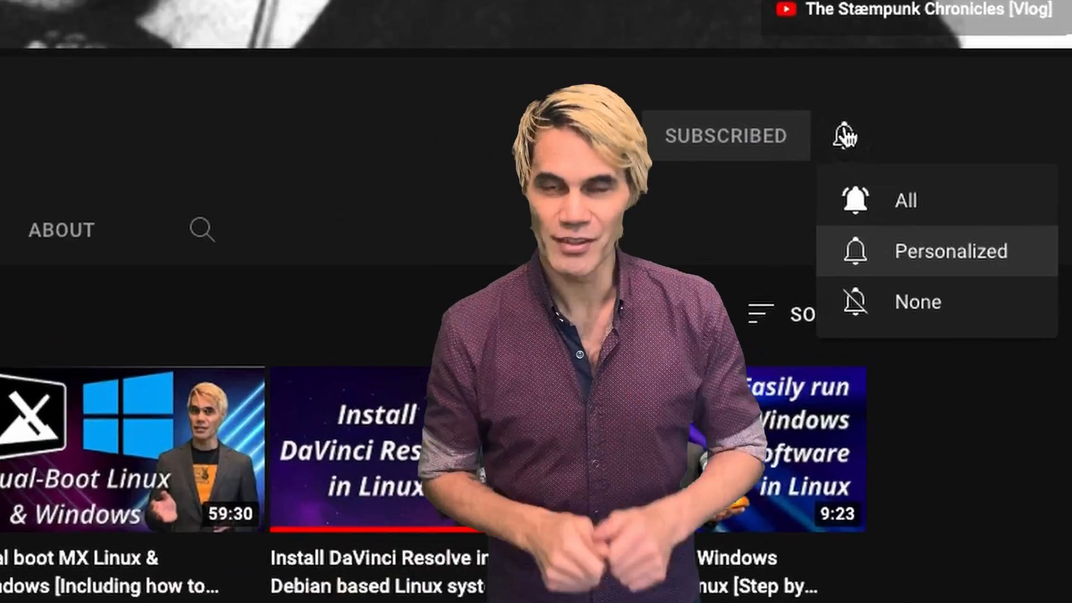
{"action": "left_click", "coordinate": [932, 219]}
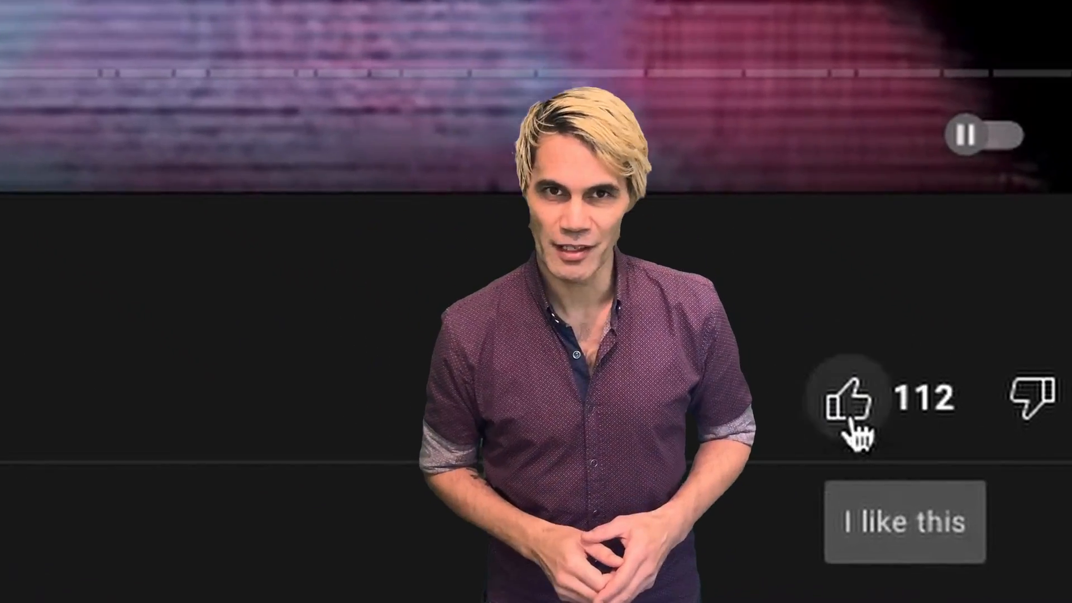
{"action": "left_click", "coordinate": [838, 465]}
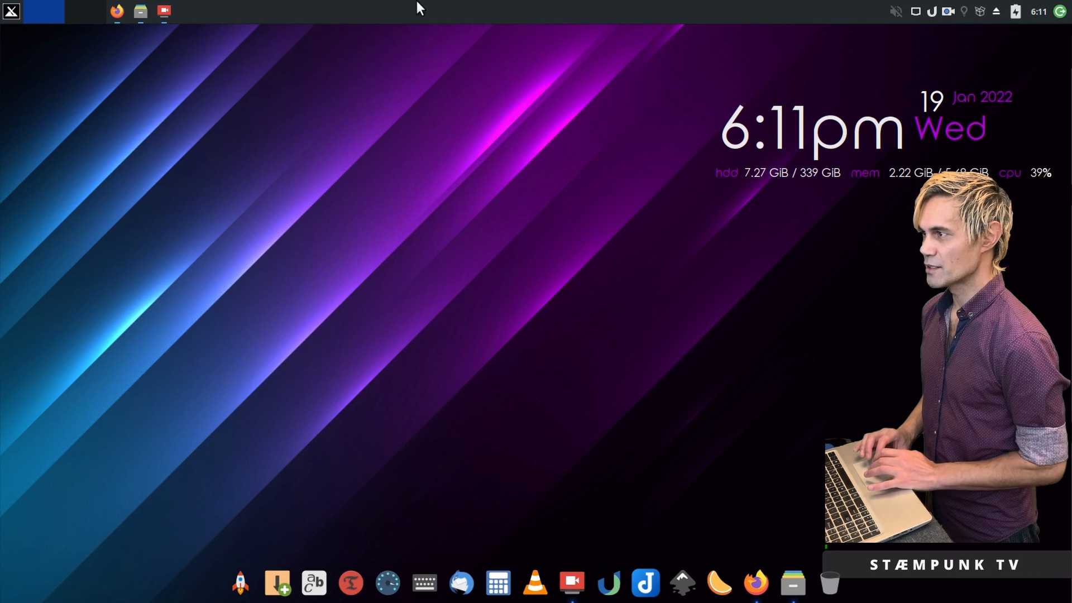
Remove the Docklike Taskbar item from Panel 1 in Panel Preferences' Items list.
{"action": "right_click", "coordinate": [627, 10]}
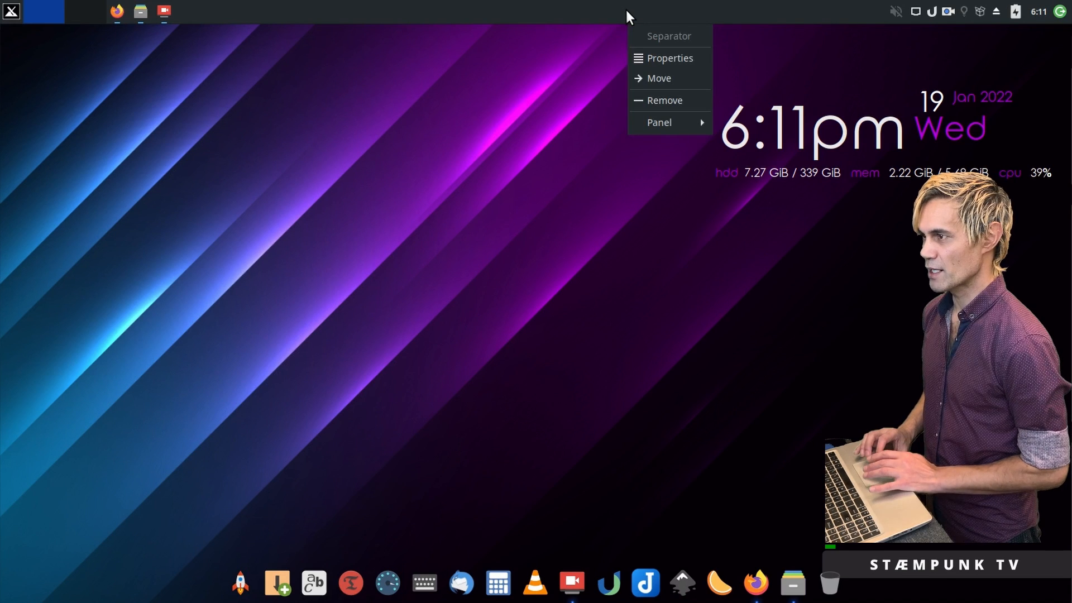
{"action": "mouse_move", "coordinate": [662, 118]}
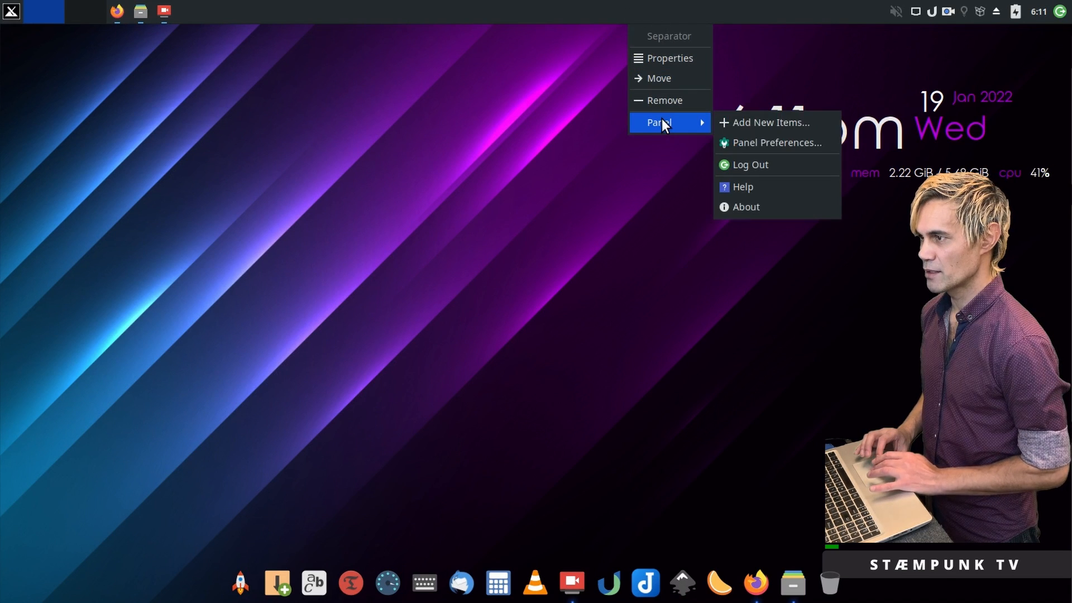
{"action": "left_click", "coordinate": [764, 135]}
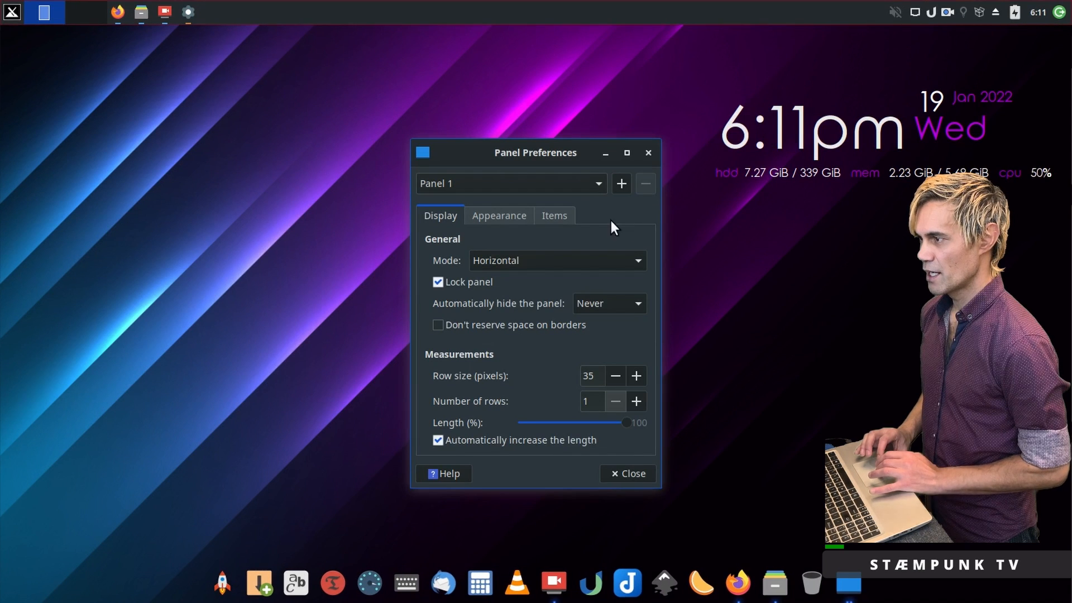
{"action": "left_click", "coordinate": [560, 218]}
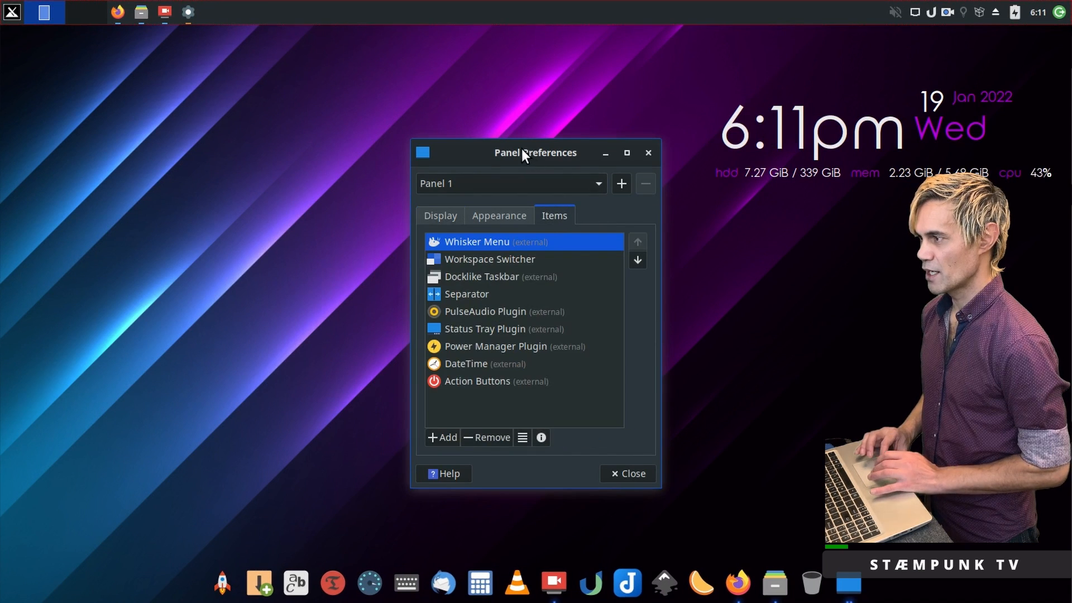
{"action": "left_click_drag", "start_coordinate": [522, 149], "coordinate": [389, 145]}
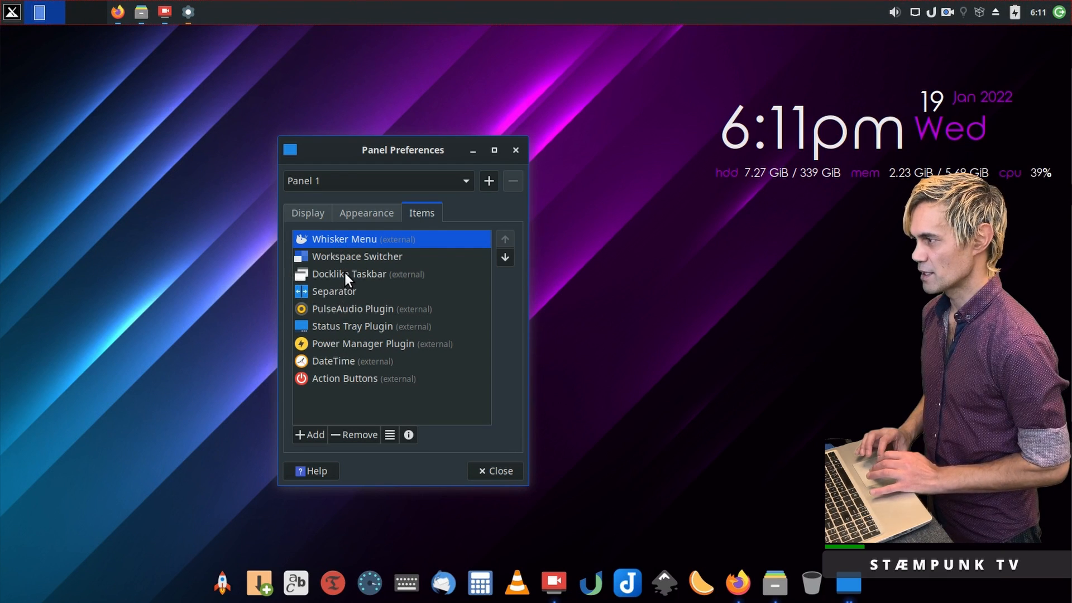
{"action": "left_click", "coordinate": [344, 272]}
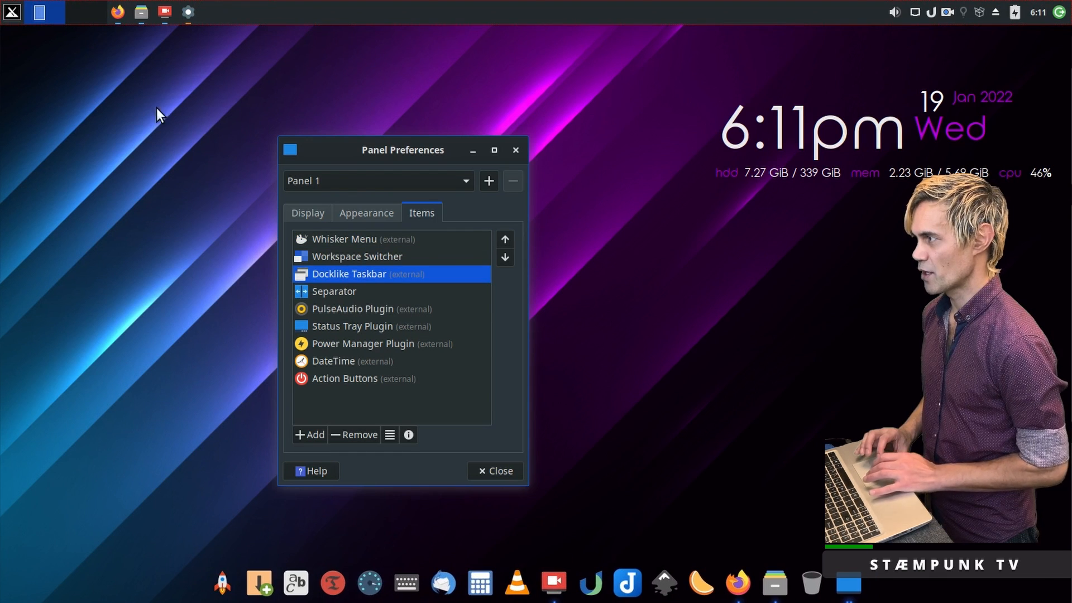
{"action": "mouse_move", "coordinate": [119, 11]}
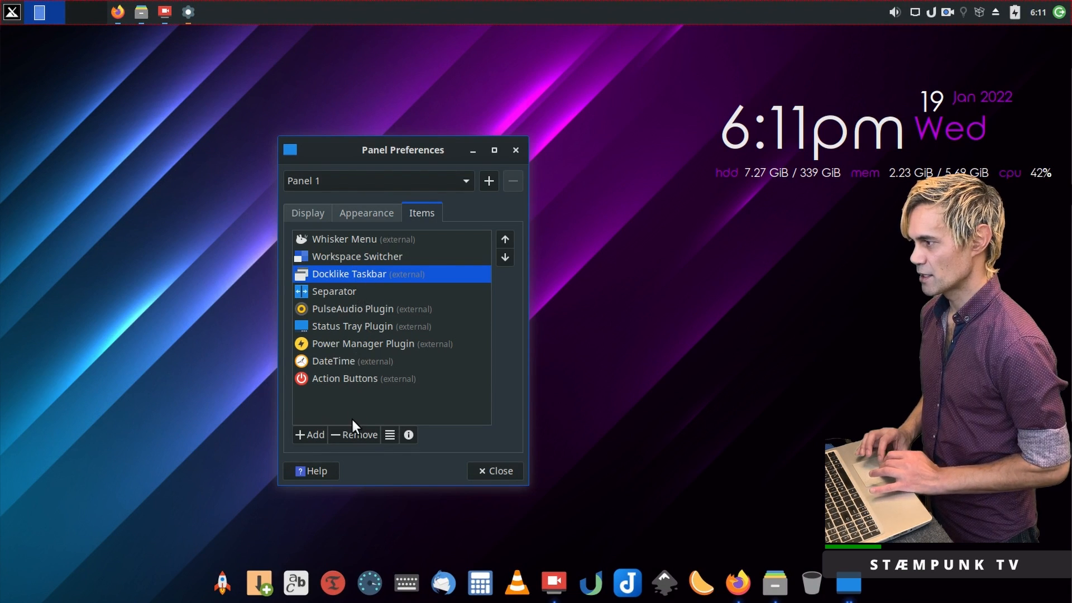
{"action": "left_click", "coordinate": [354, 433]}
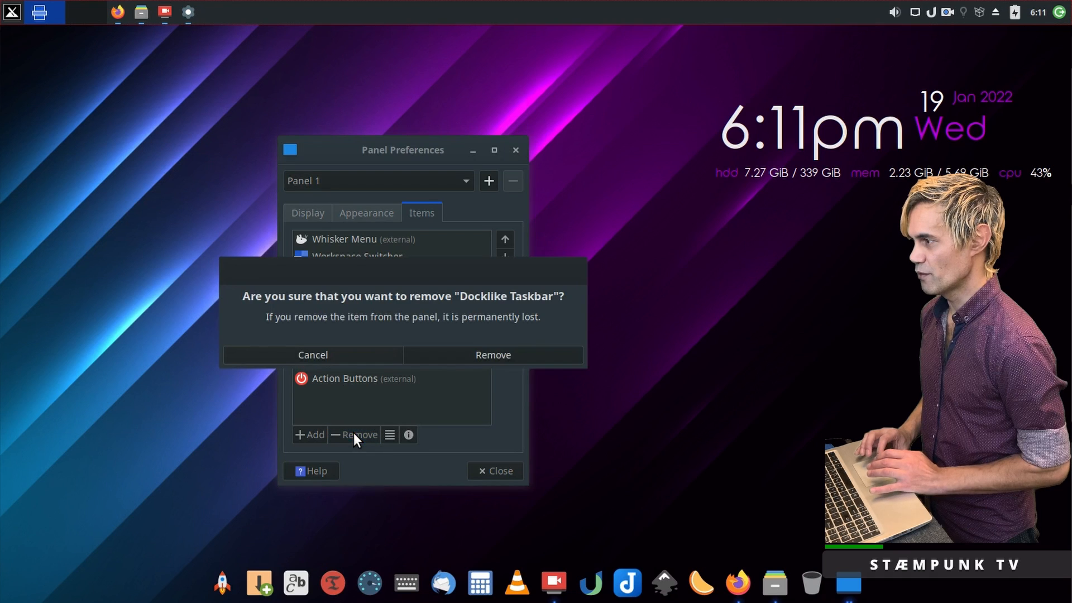
{"action": "left_click", "coordinate": [519, 357]}
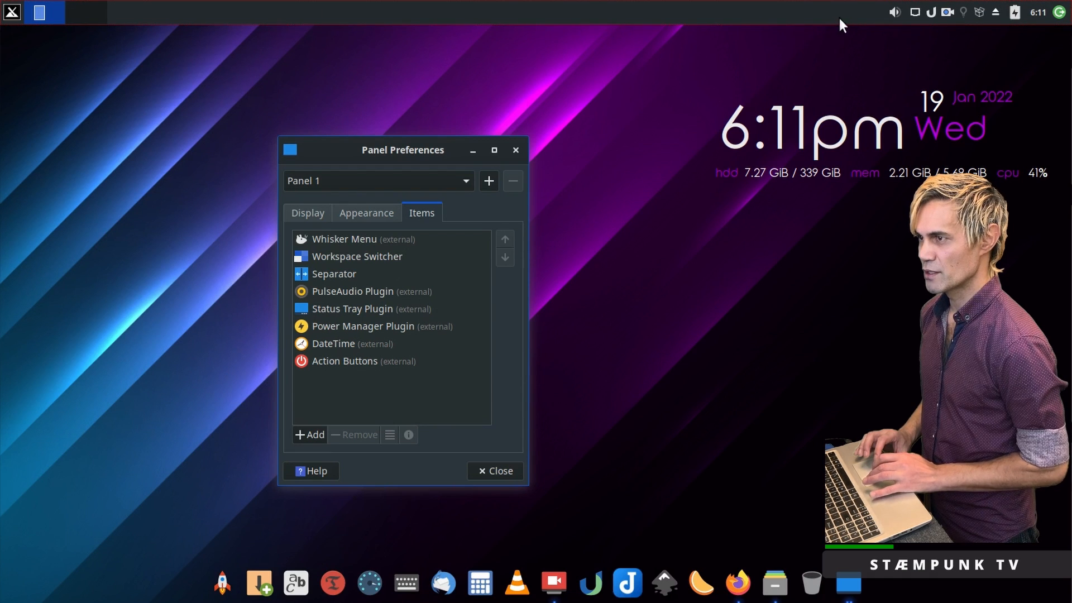
Move Workspace Switcher below the Separator, add a Launcher and raise it to sit just above DateTime.
{"action": "left_click", "coordinate": [385, 257]}
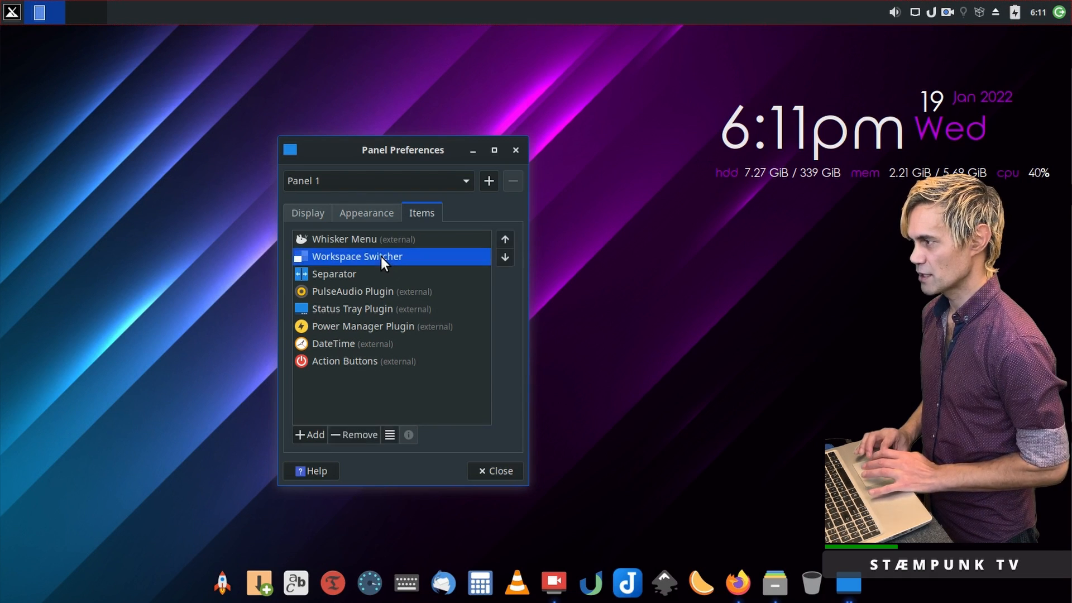
{"action": "left_click", "coordinate": [505, 258]}
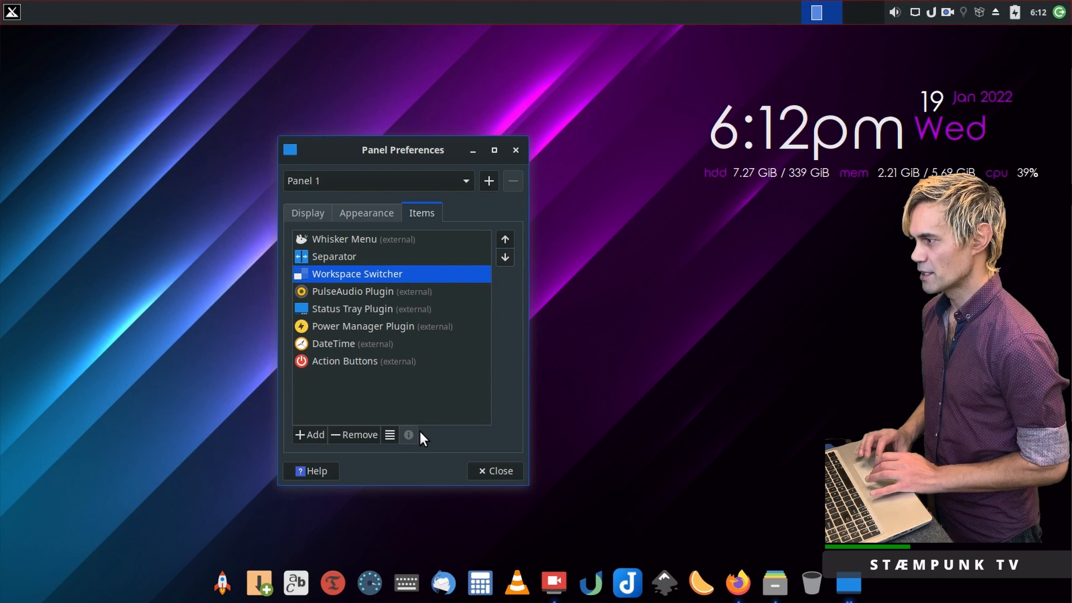
{"action": "left_click", "coordinate": [305, 436]}
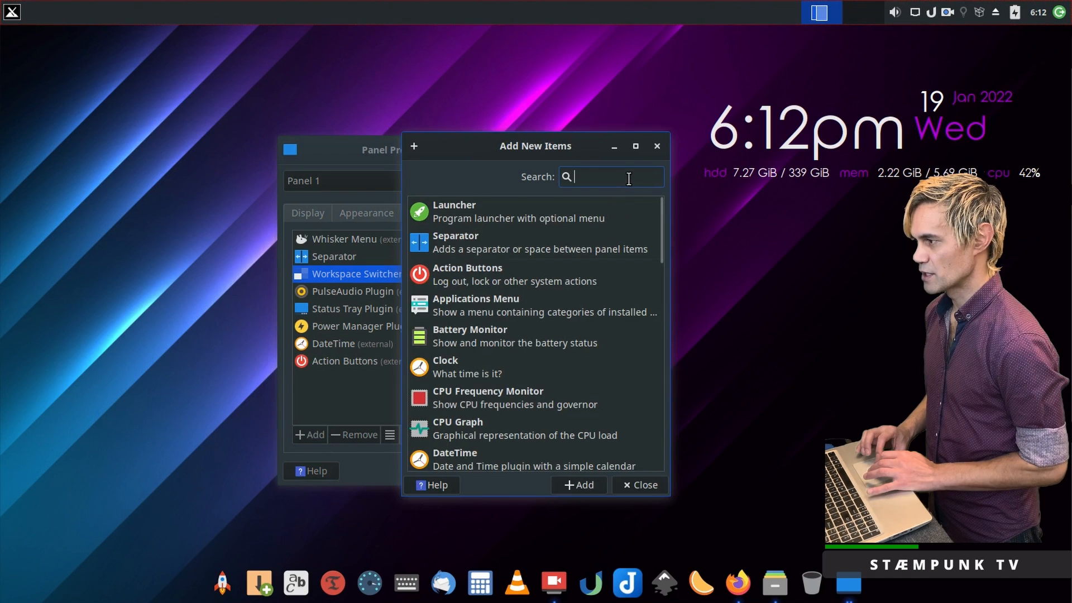
{"action": "left_click", "coordinate": [525, 220]}
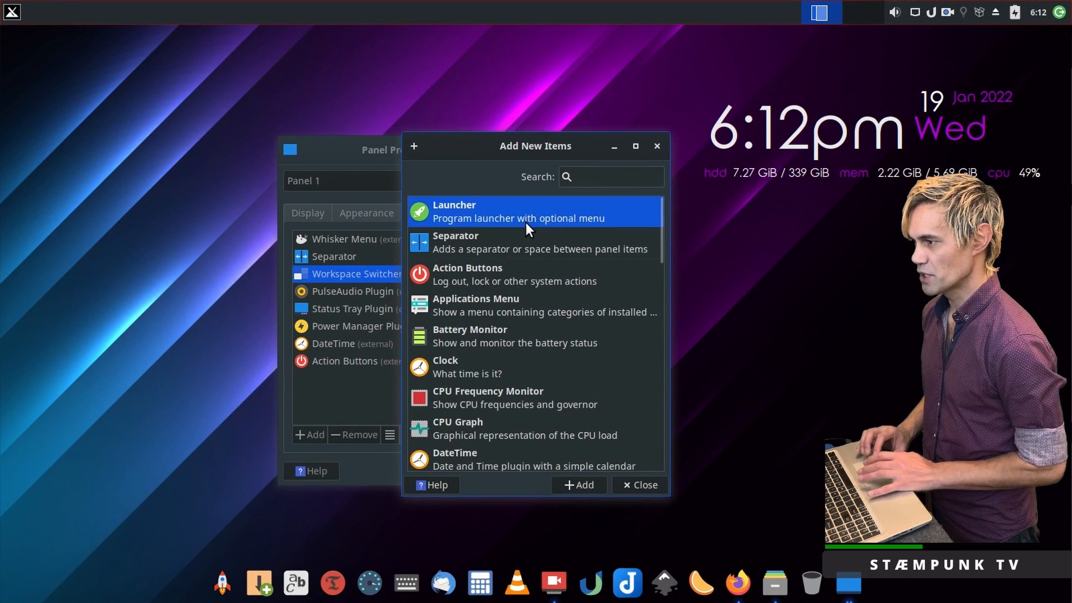
{"action": "left_click", "coordinate": [582, 483]}
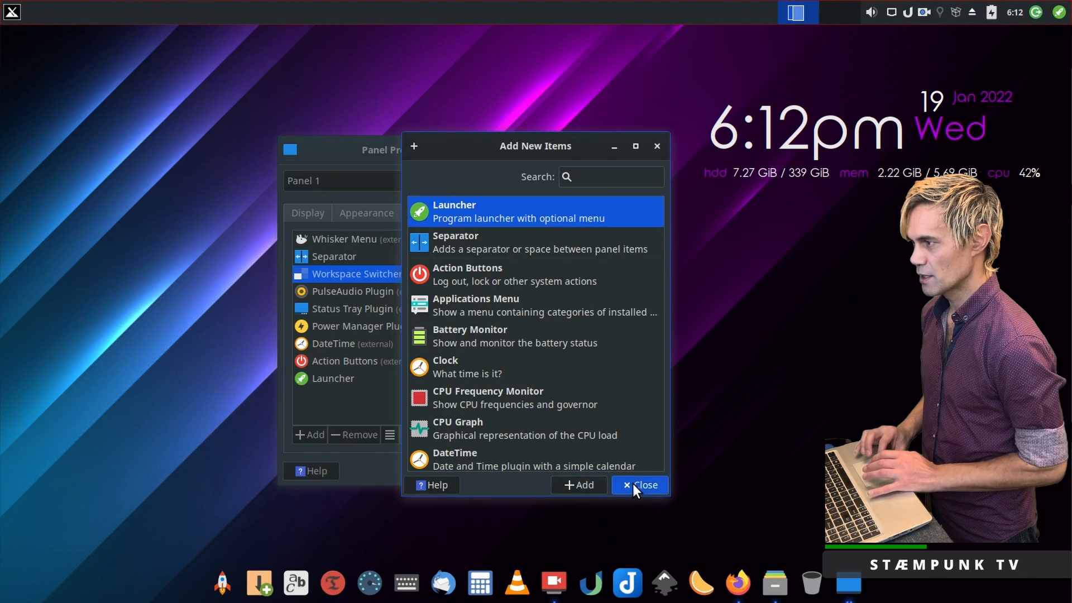
{"action": "left_click", "coordinate": [633, 484]}
{"action": "left_click", "coordinate": [333, 379]}
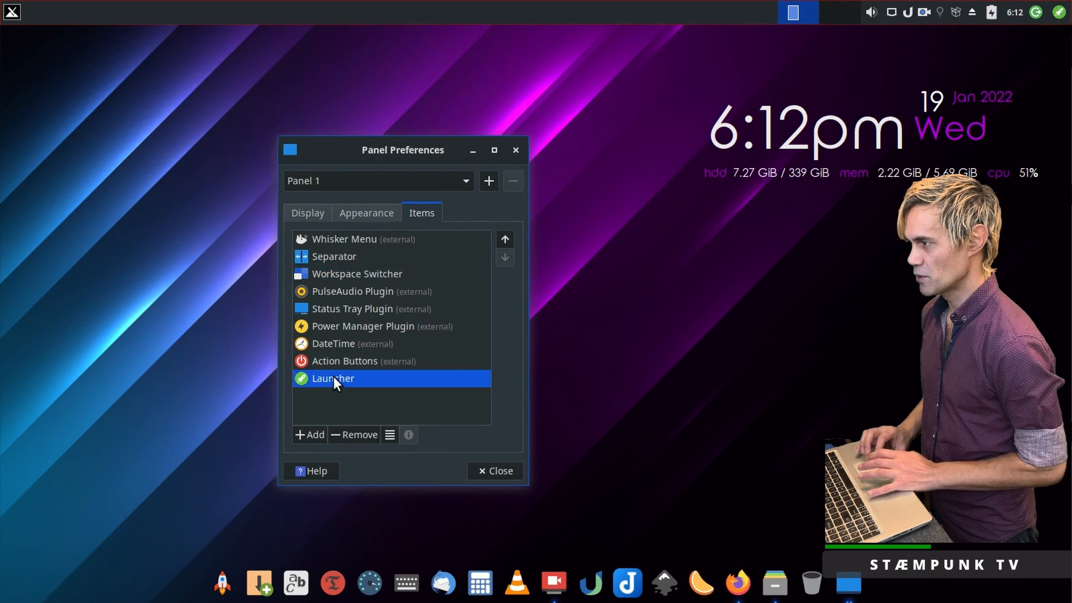
{"action": "left_click", "coordinate": [504, 237]}
{"action": "left_click", "coordinate": [505, 237]}
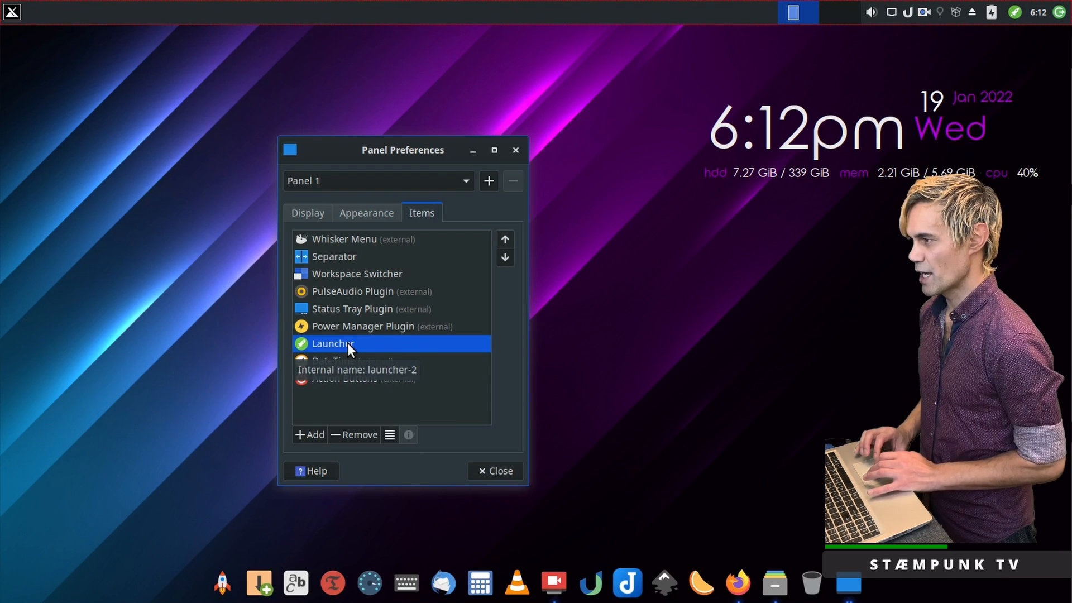
Add NVIDIA X Server Settings (390xx legacy version) as the panel Launcher's application.
{"action": "left_click", "coordinate": [390, 434]}
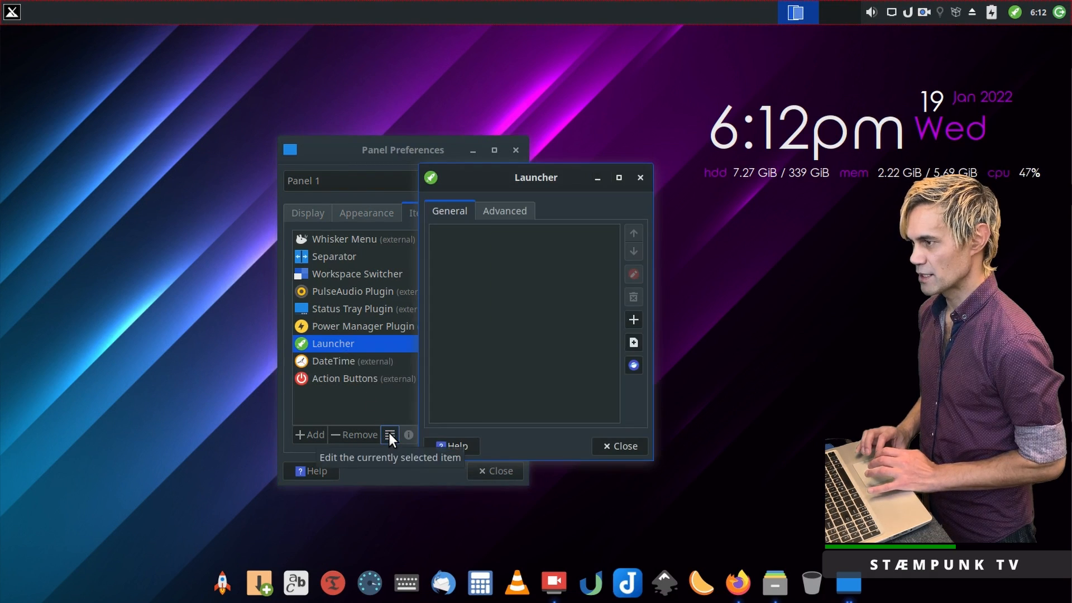
{"action": "left_click", "coordinate": [637, 321]}
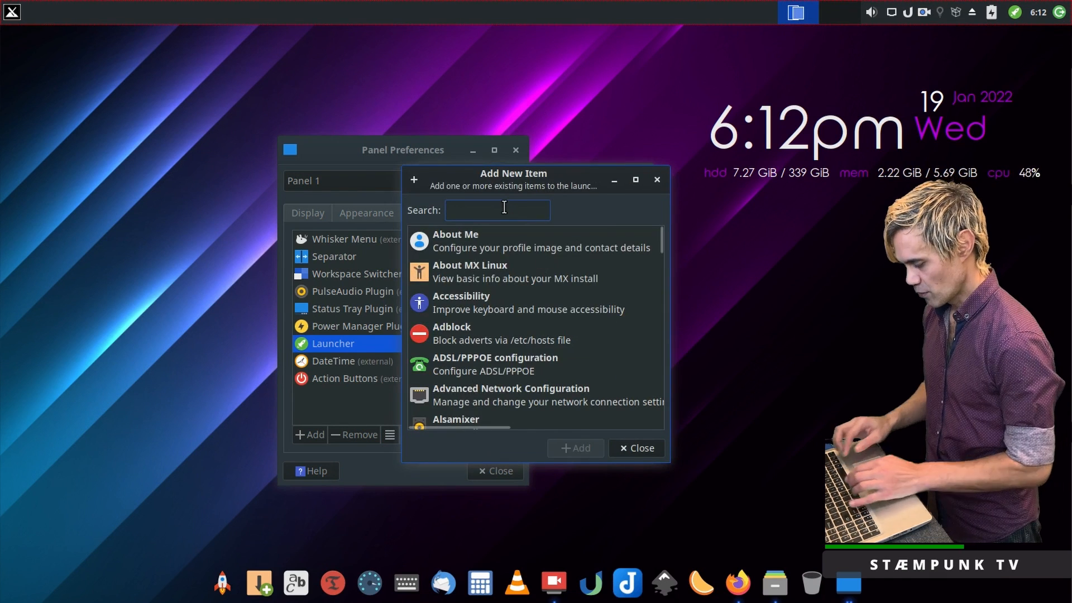
{"action": "type", "text": "nvidi"}
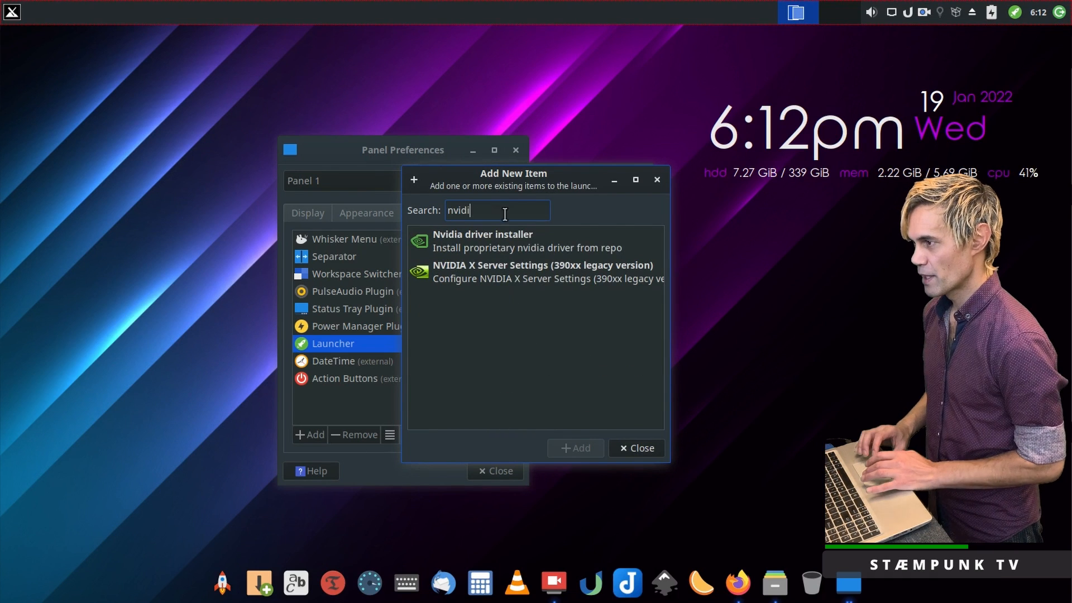
{"action": "left_click", "coordinate": [524, 268]}
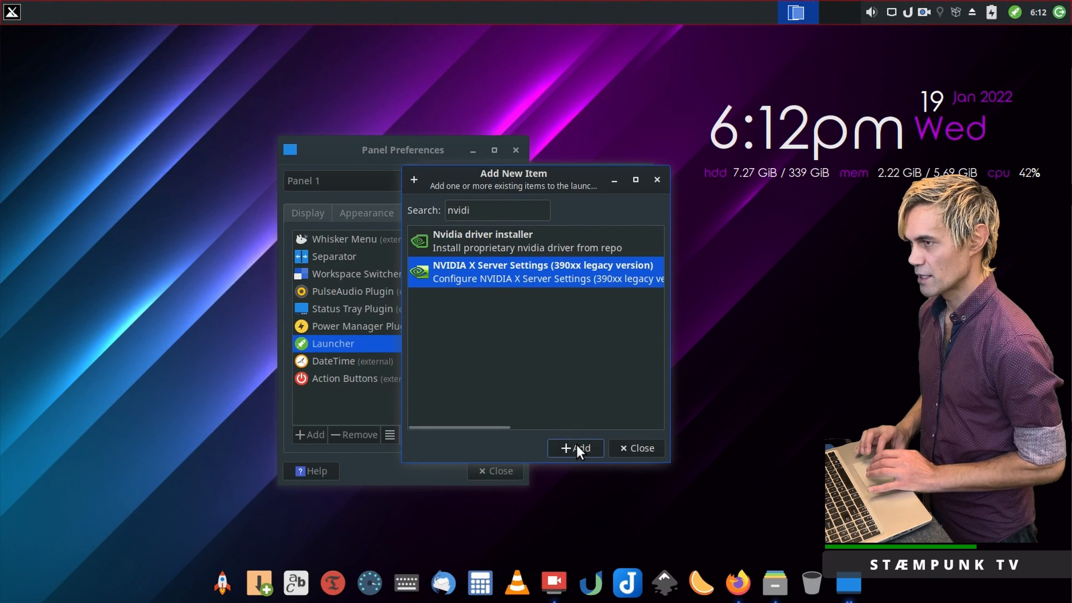
{"action": "left_click", "coordinate": [576, 447]}
{"action": "left_click", "coordinate": [618, 446]}
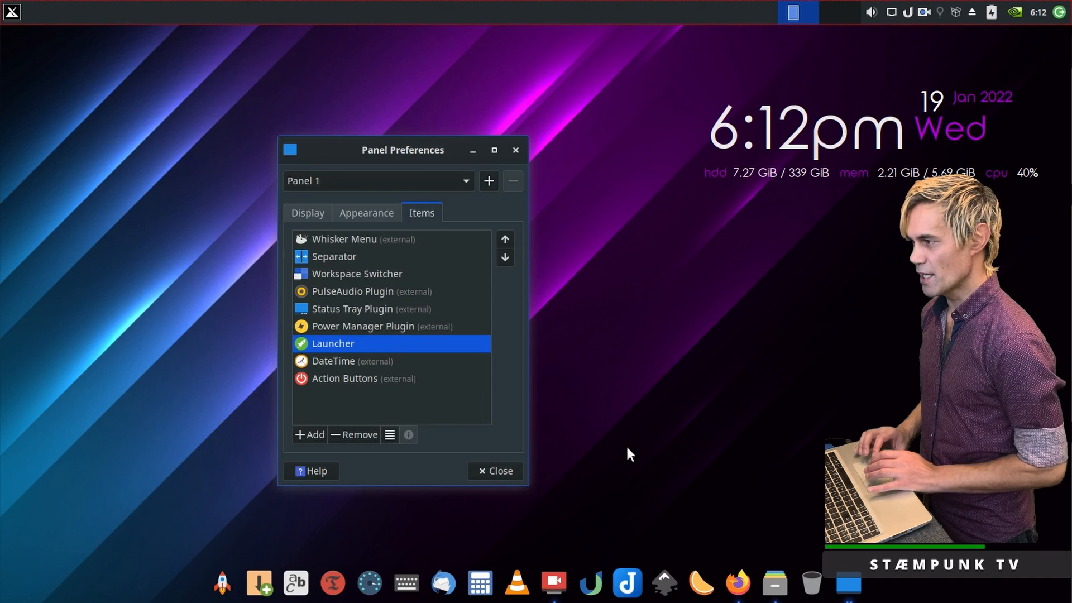
Add a second DateTime plugin and the Weather Update plugin to Panel 1.
{"action": "left_click", "coordinate": [313, 434]}
{"action": "scroll", "coordinate": [536, 364], "scroll_direction": "down", "scroll_amount": 1}
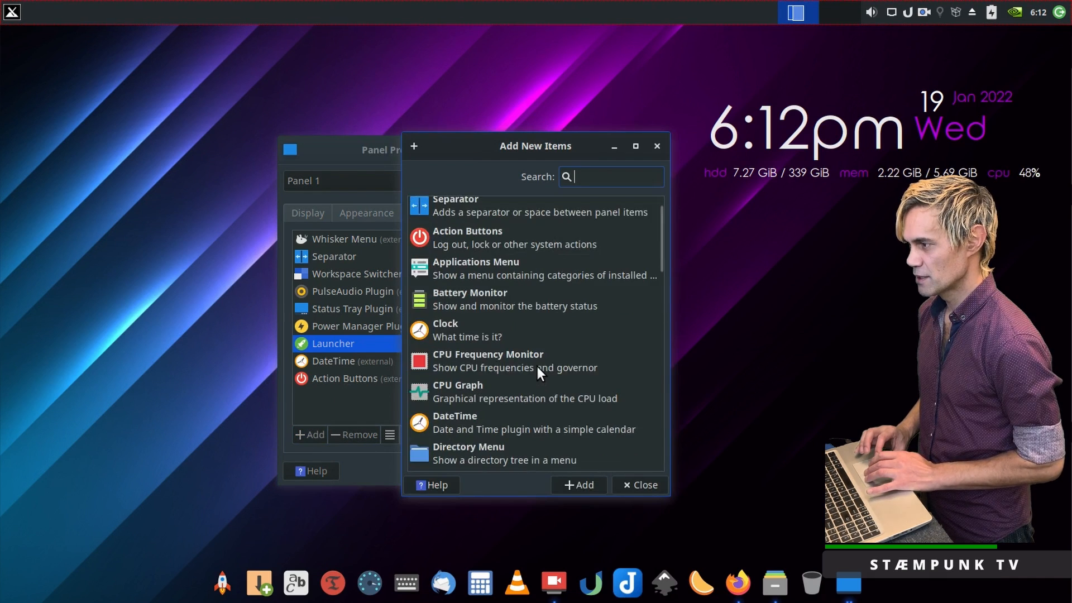
{"action": "left_click", "coordinate": [454, 420]}
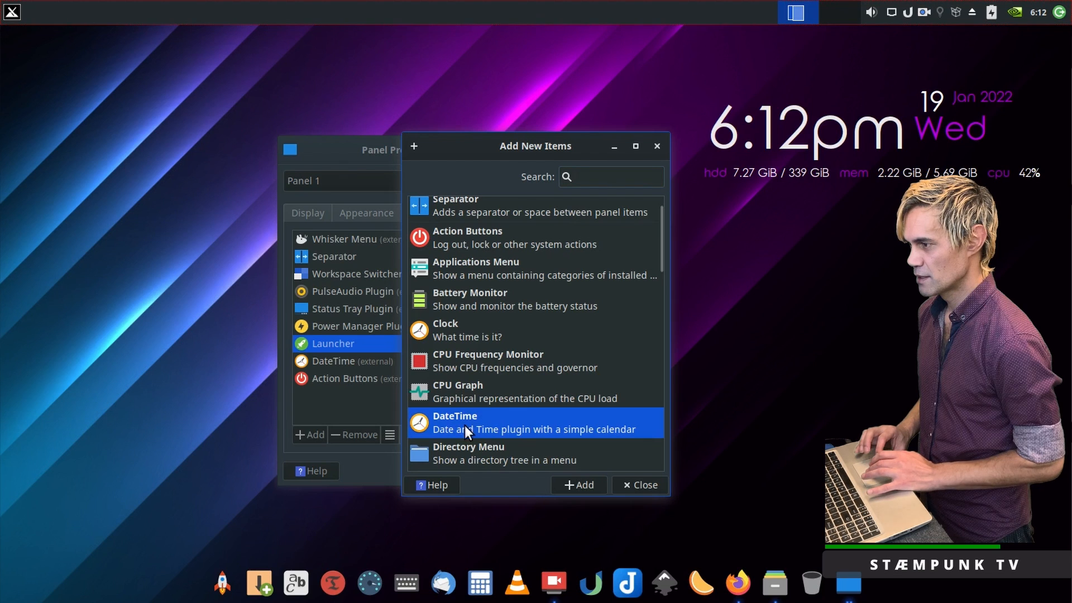
{"action": "left_click", "coordinate": [588, 484]}
{"action": "scroll", "coordinate": [571, 357], "scroll_direction": "down", "scroll_amount": 12}
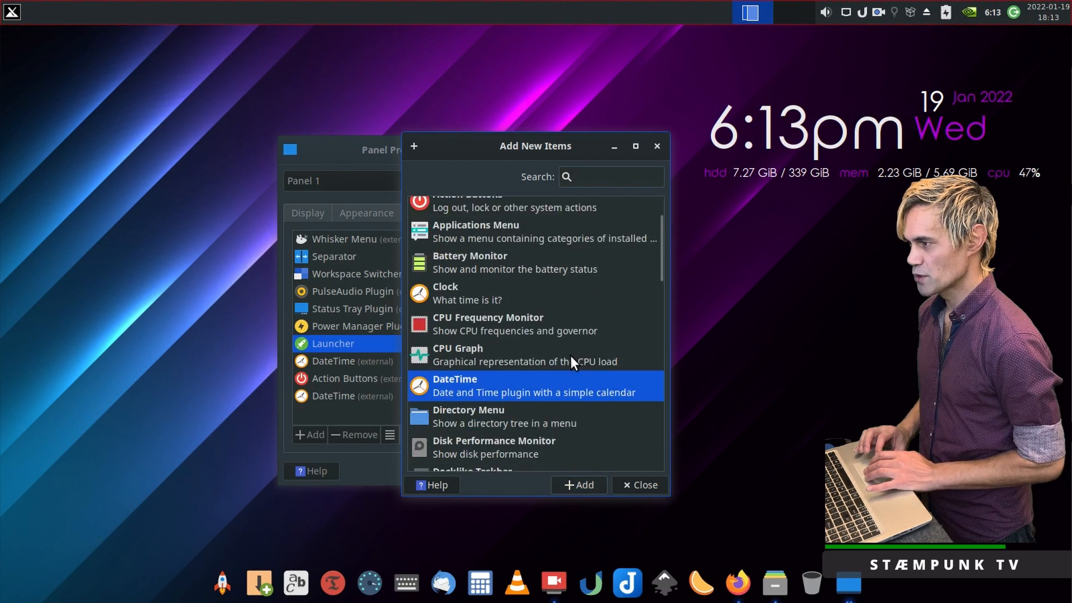
{"action": "scroll", "coordinate": [570, 356], "scroll_direction": "down", "scroll_amount": 3}
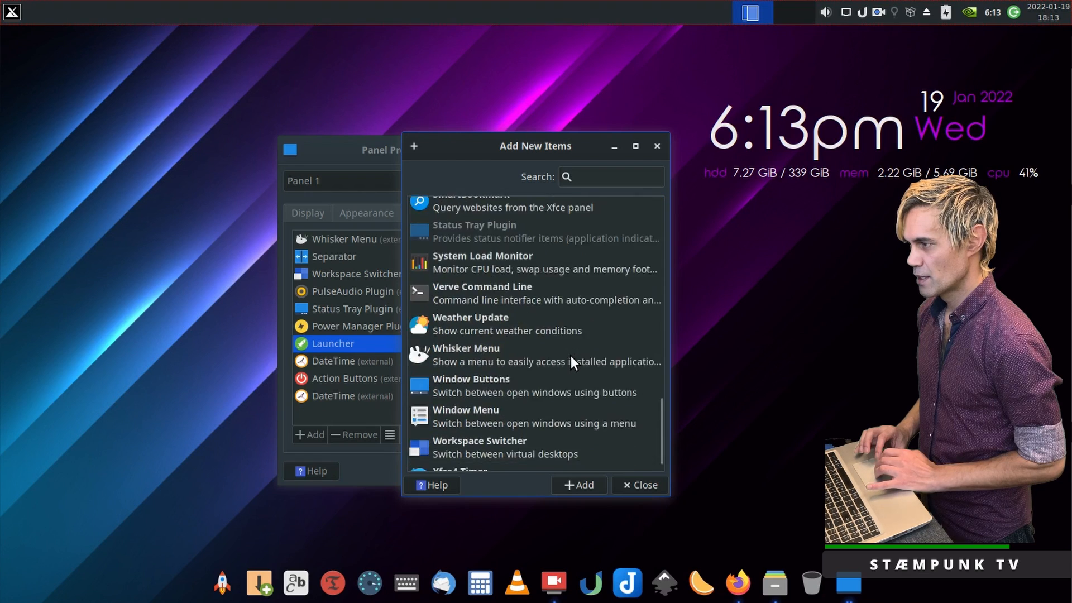
{"action": "left_click", "coordinate": [465, 296]}
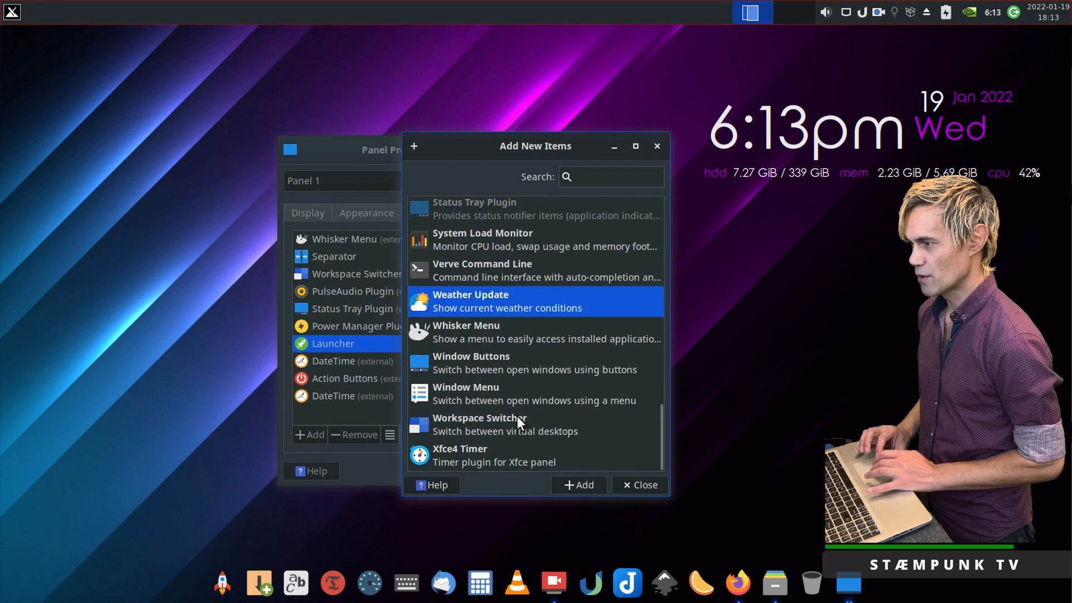
{"action": "left_click", "coordinate": [589, 485]}
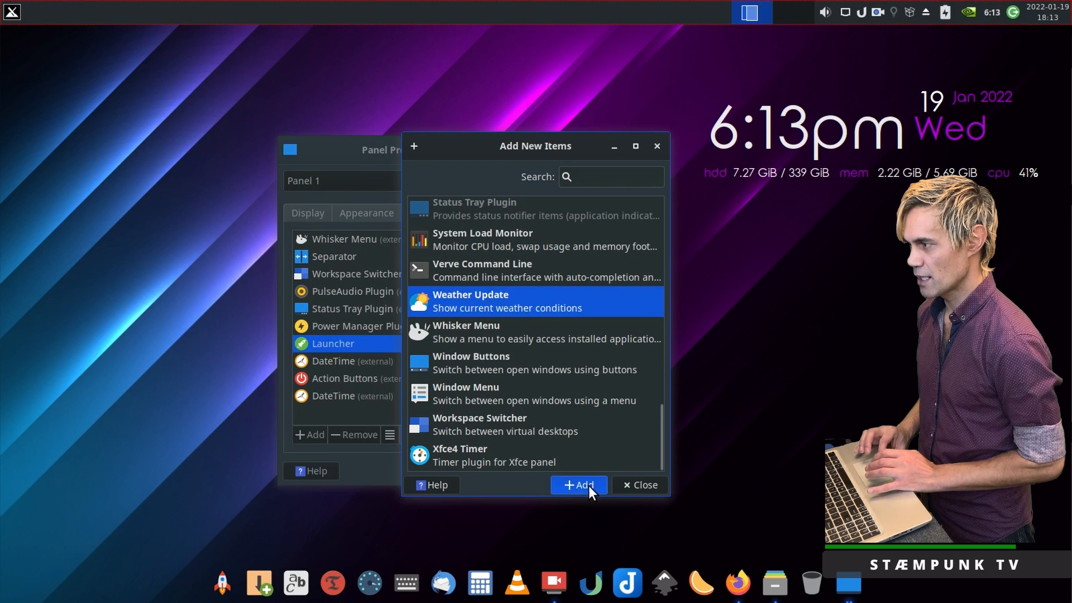
{"action": "left_click", "coordinate": [646, 484]}
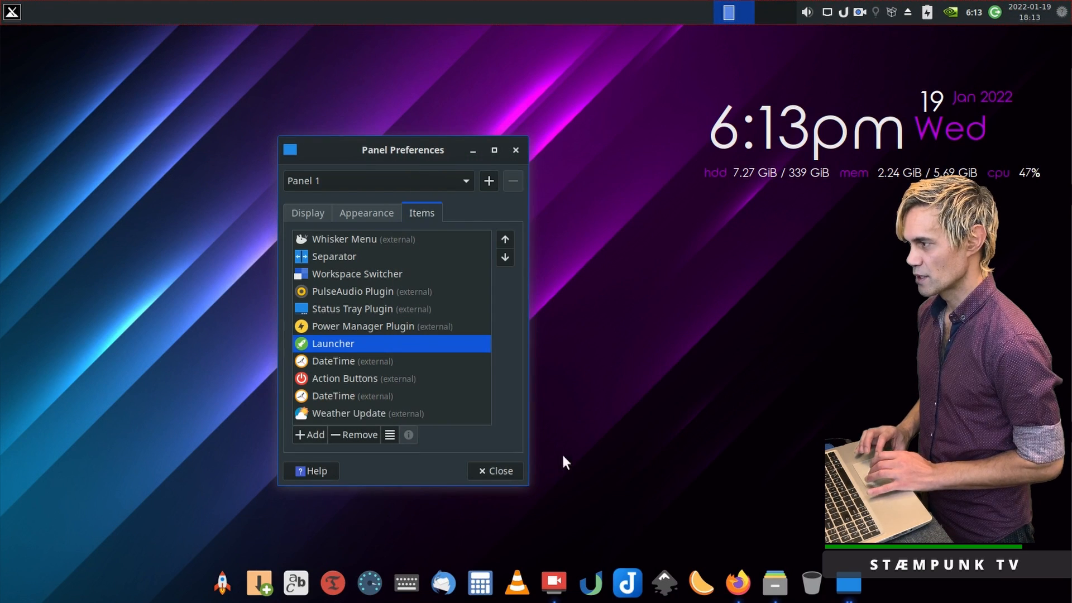
Move Action Buttons to the end and Weather Update above the second DateTime, then close preferences.
{"action": "left_click", "coordinate": [351, 378]}
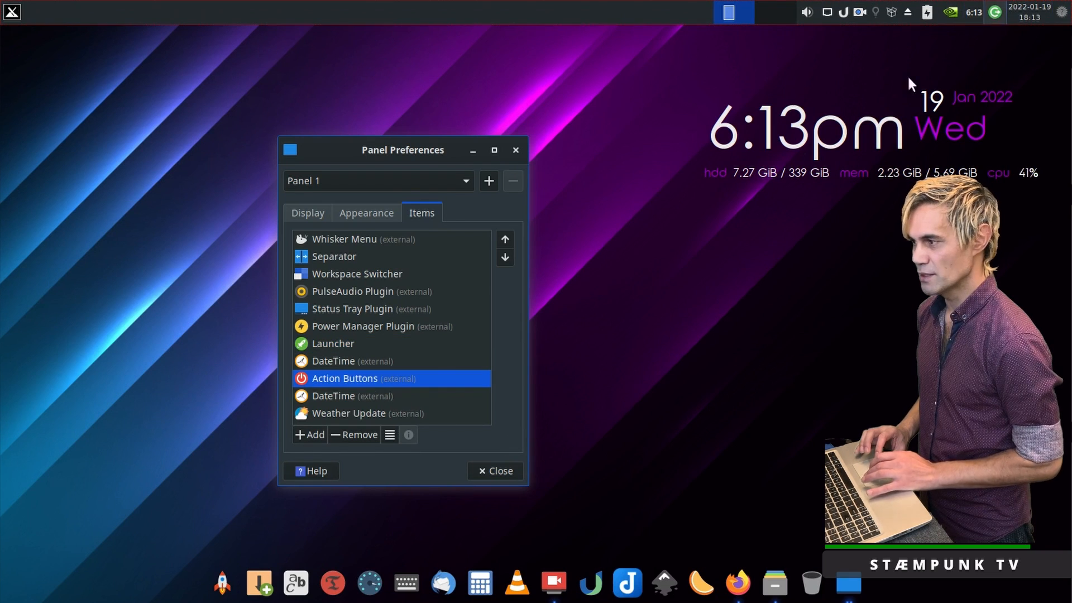
{"action": "left_click", "coordinate": [505, 258]}
{"action": "left_click", "coordinate": [504, 258]}
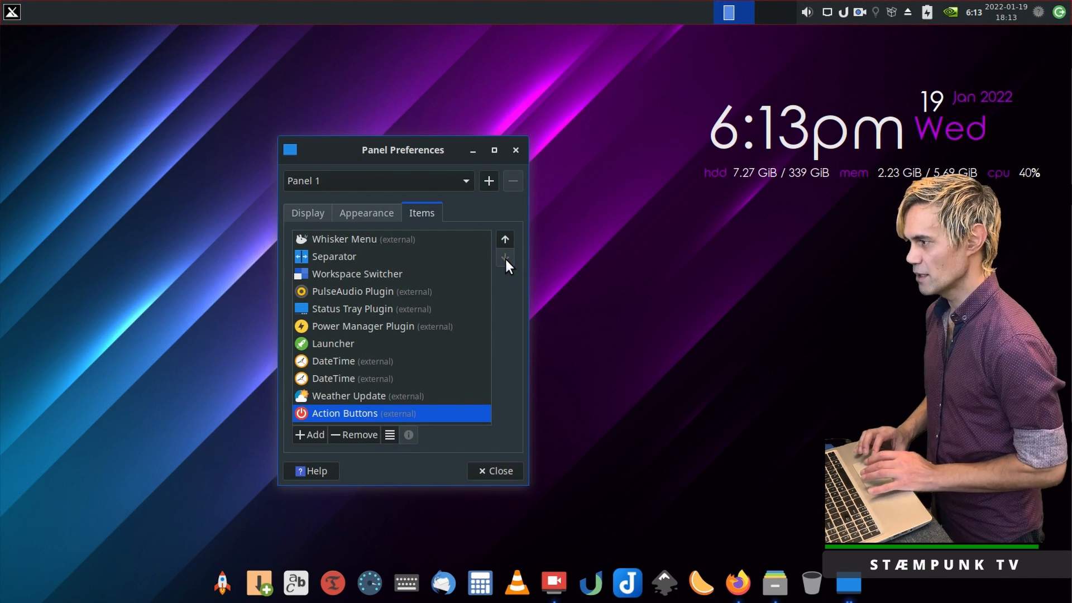
{"action": "left_click", "coordinate": [343, 396]}
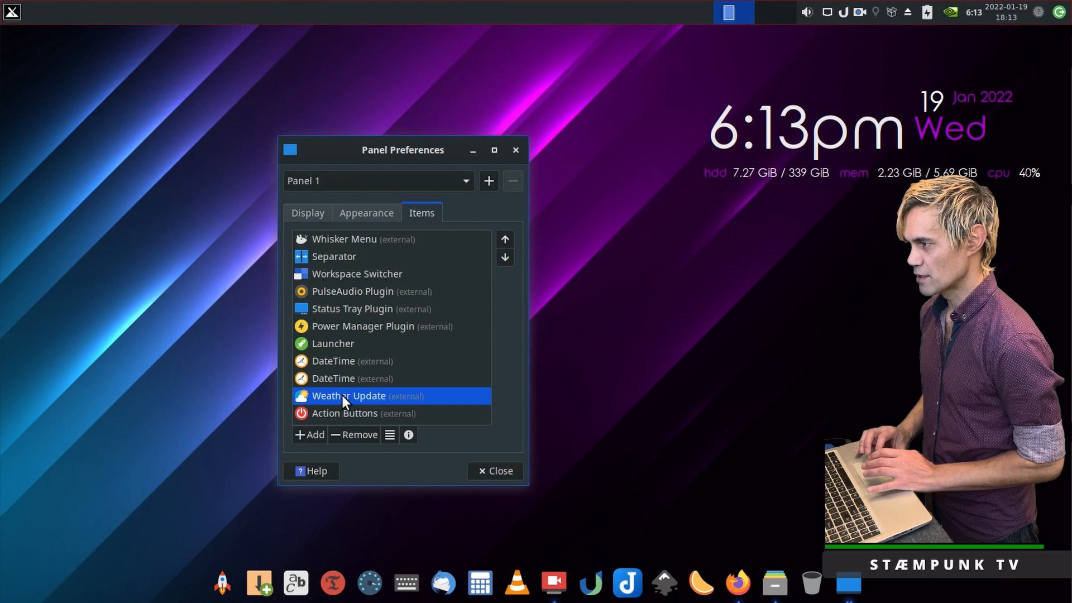
{"action": "left_click", "coordinate": [505, 239]}
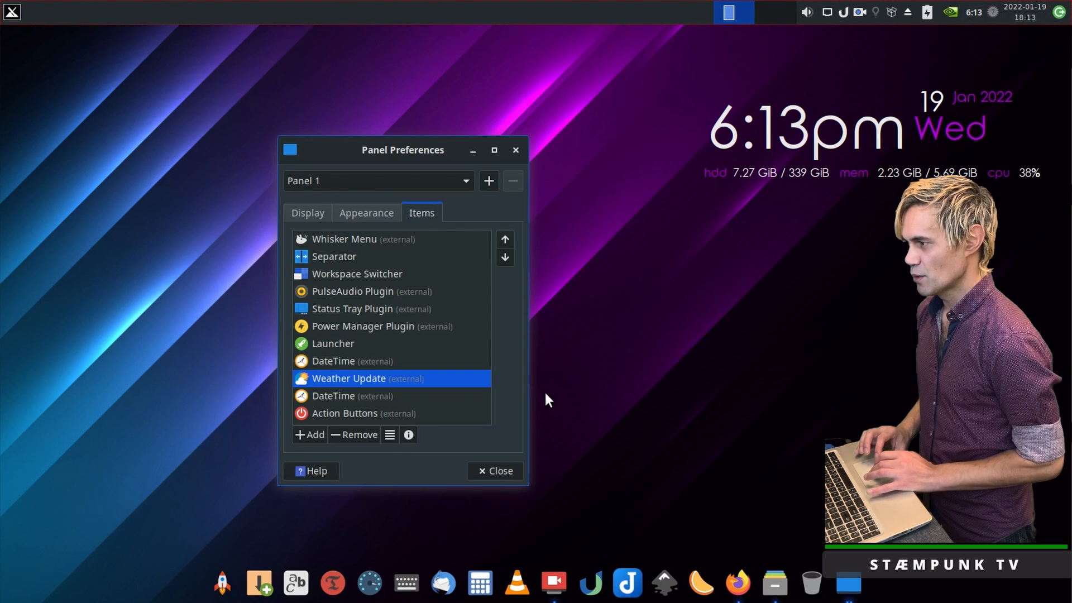
{"action": "left_click", "coordinate": [498, 474]}
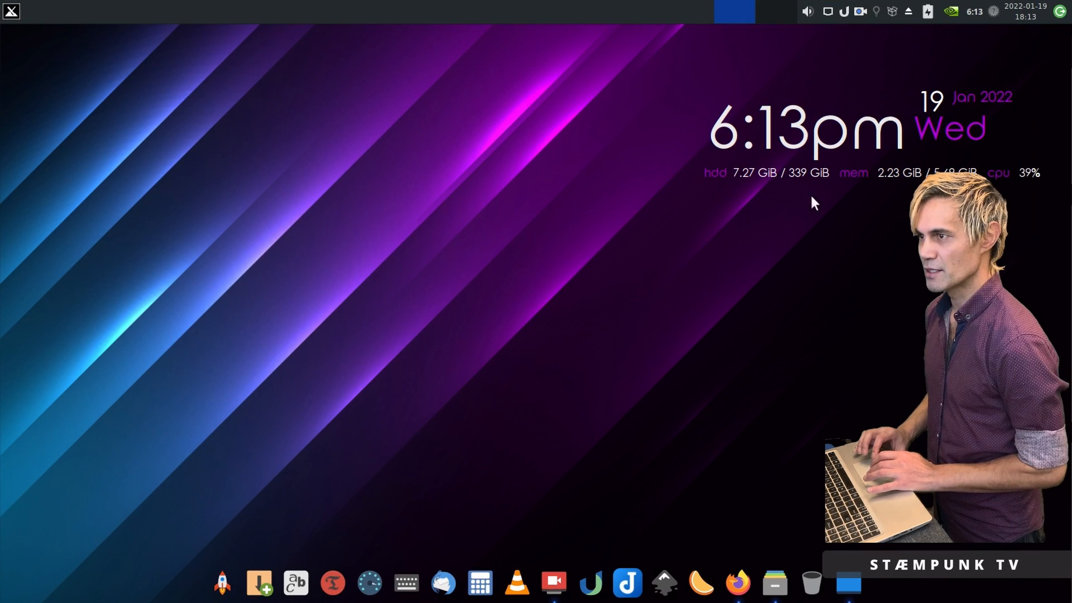
Change the panel clock's custom time format to %a %l:%M %P.
{"action": "right_click", "coordinate": [975, 14]}
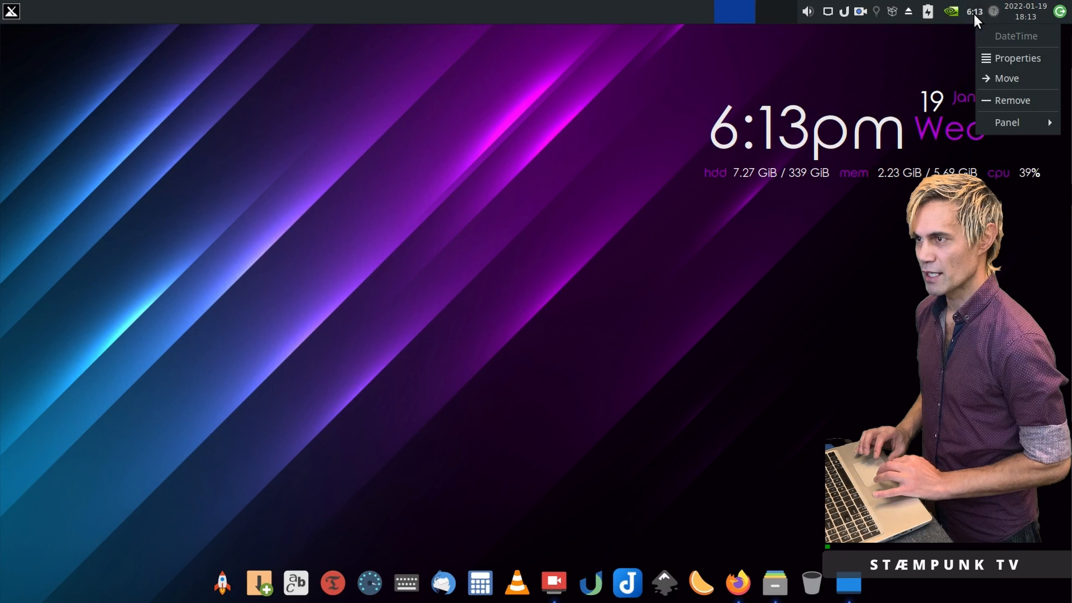
{"action": "left_click", "coordinate": [1008, 57]}
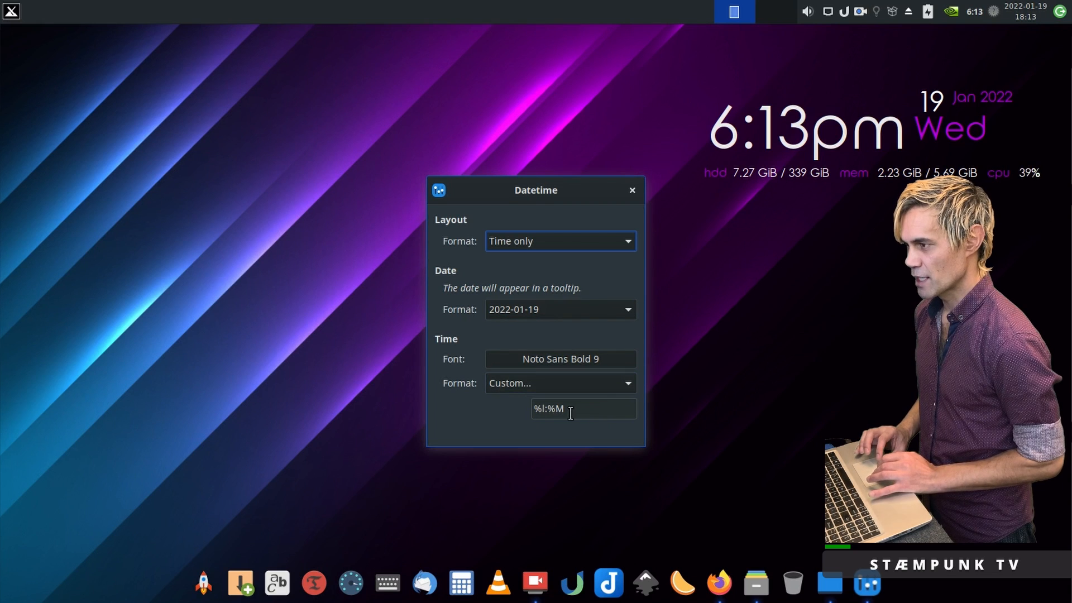
{"action": "left_click_drag", "start_coordinate": [568, 412], "coordinate": [521, 407]}
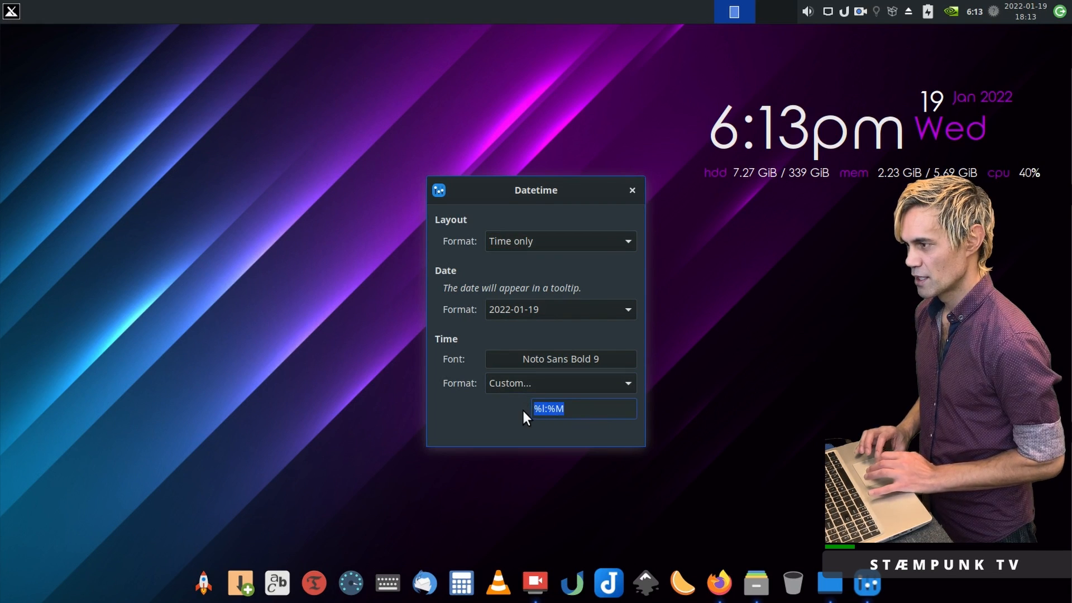
{"action": "left_click", "coordinate": [592, 409]}
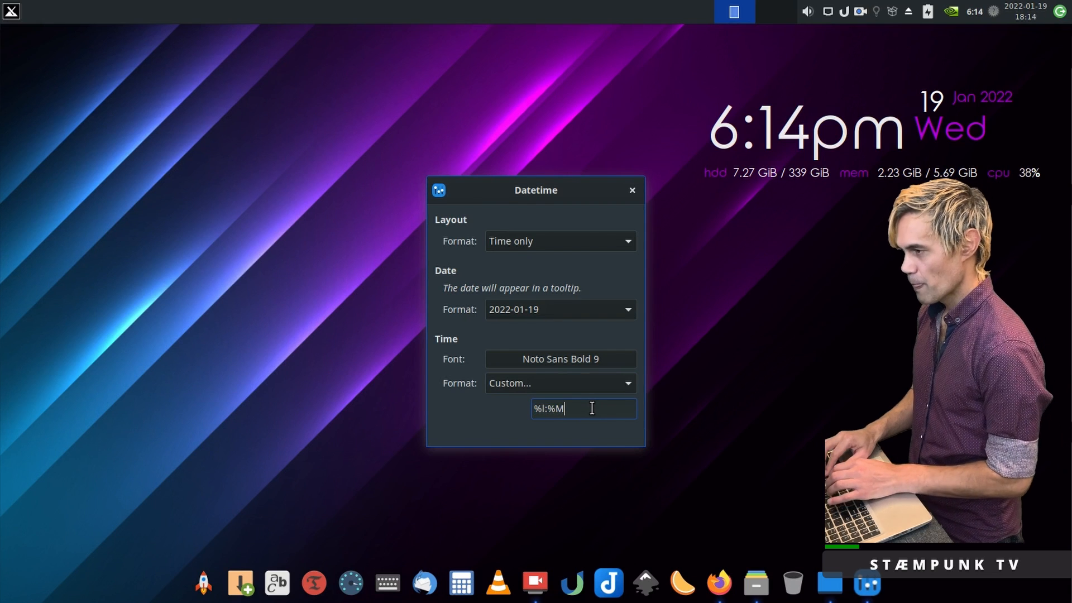
{"action": "type", "text": "%"}
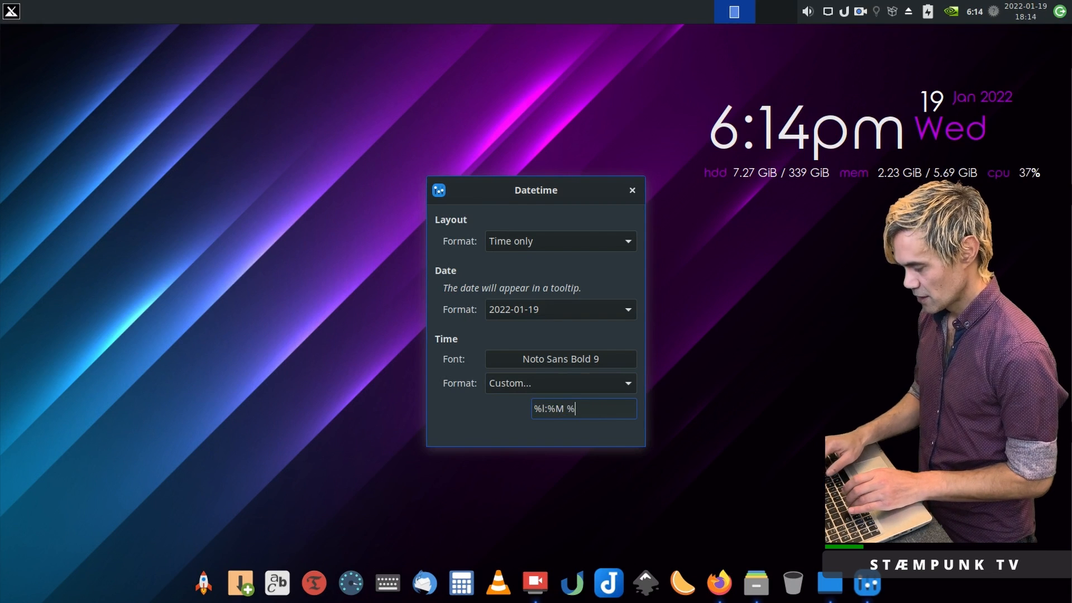
{"action": "type", "text": "P"}
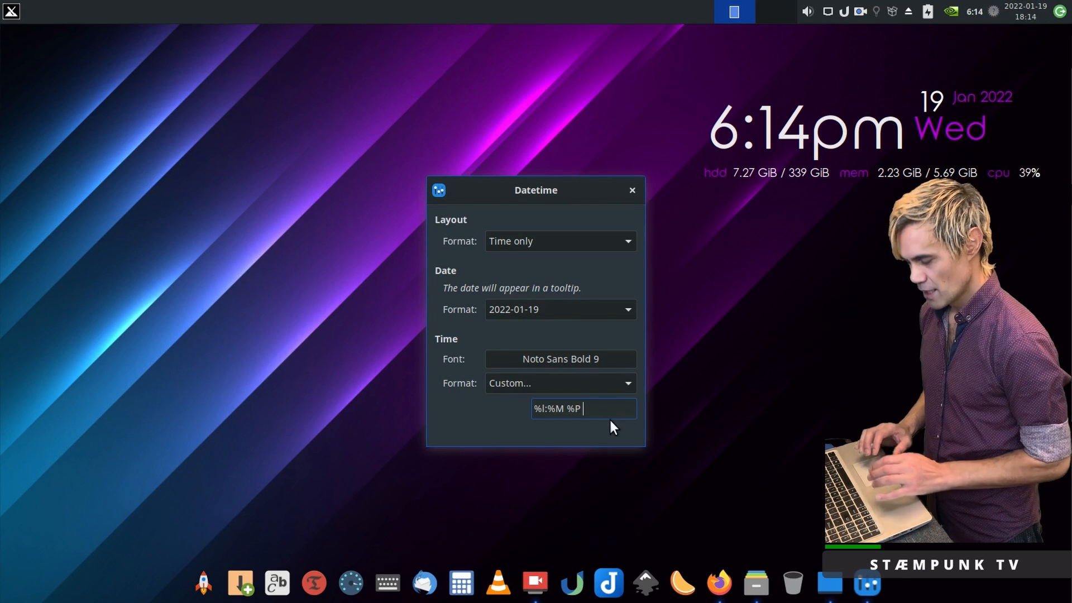
{"action": "key", "text": "BackSpace"}
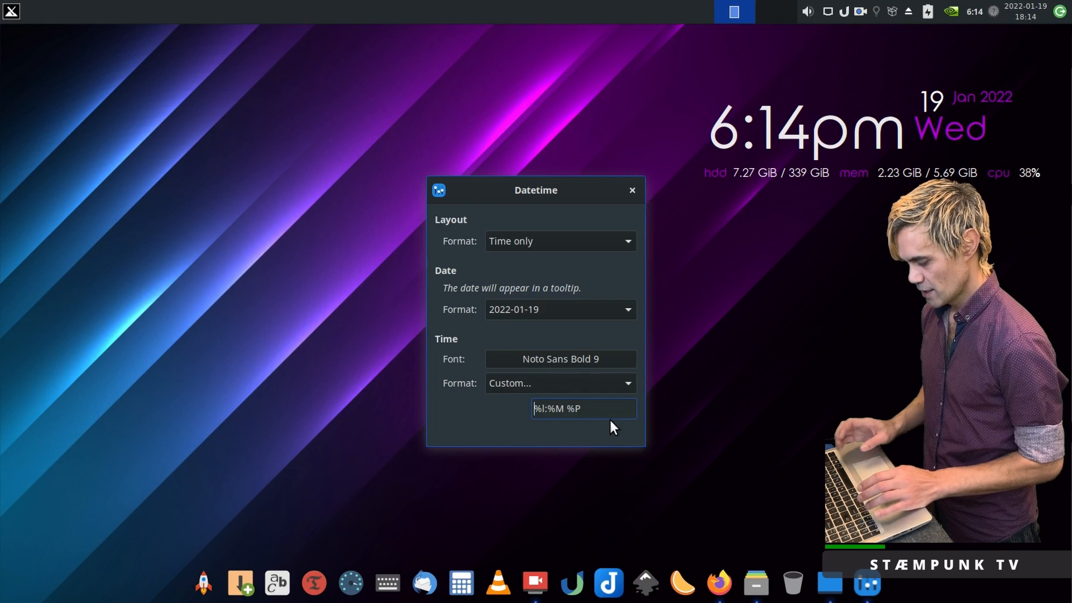
{"action": "key", "text": "Home"}
{"action": "type", "text": "%a"}
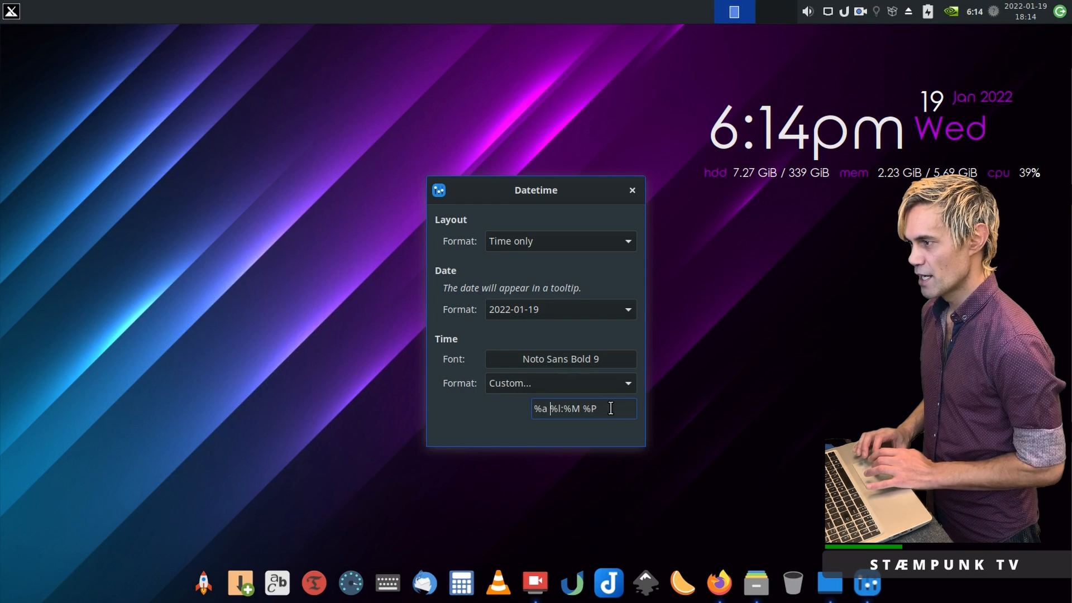
Set the clock time font to Noto Sans Bold 11 and close the clock properties.
{"action": "left_click", "coordinate": [612, 359]}
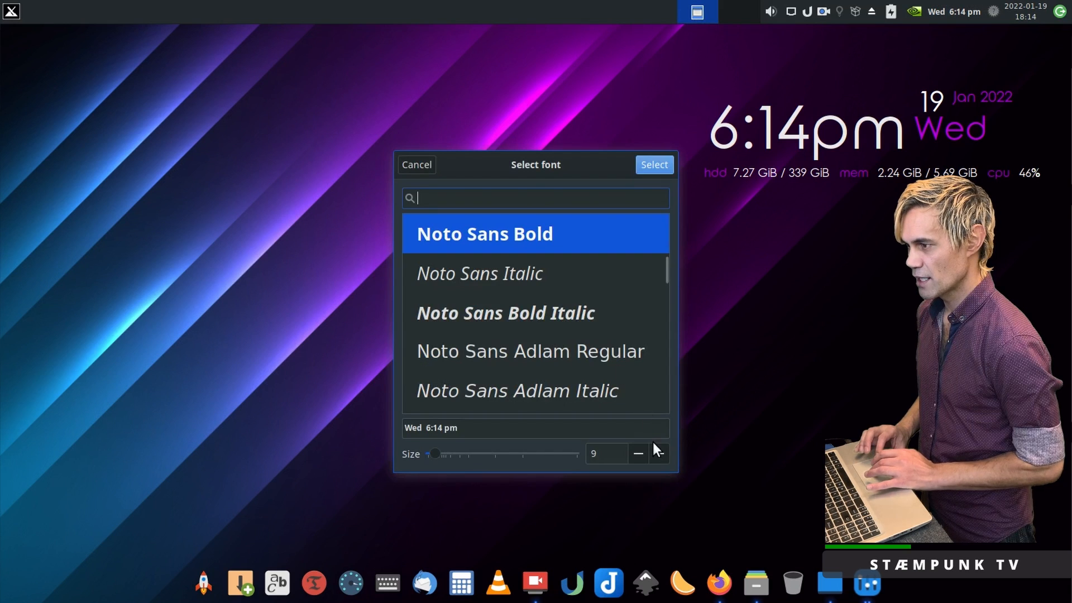
{"action": "left_click", "coordinate": [659, 454]}
{"action": "left_click", "coordinate": [659, 454]}
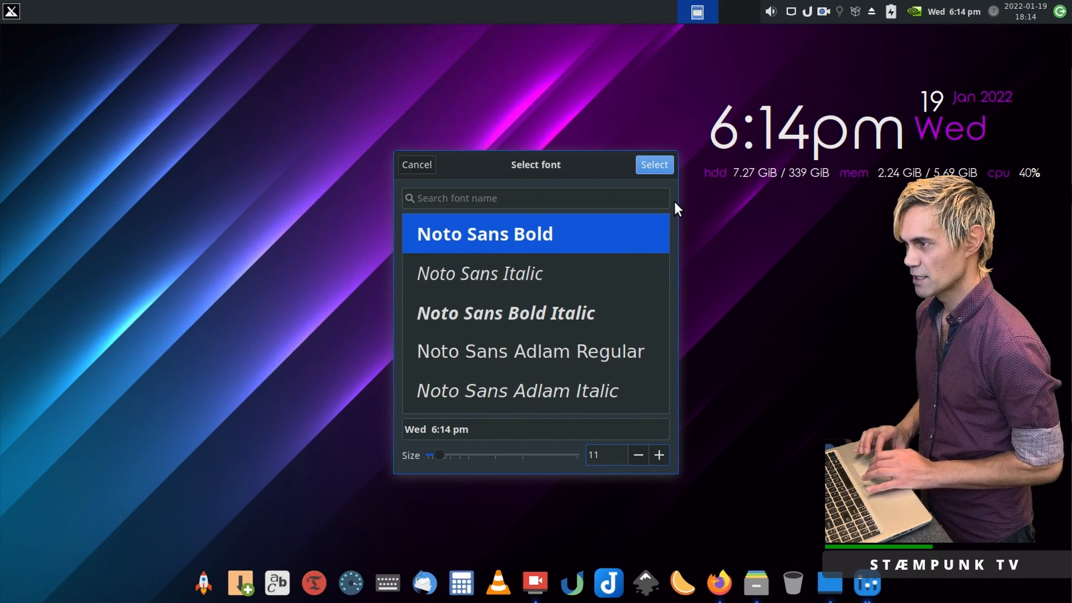
{"action": "left_click", "coordinate": [651, 164]}
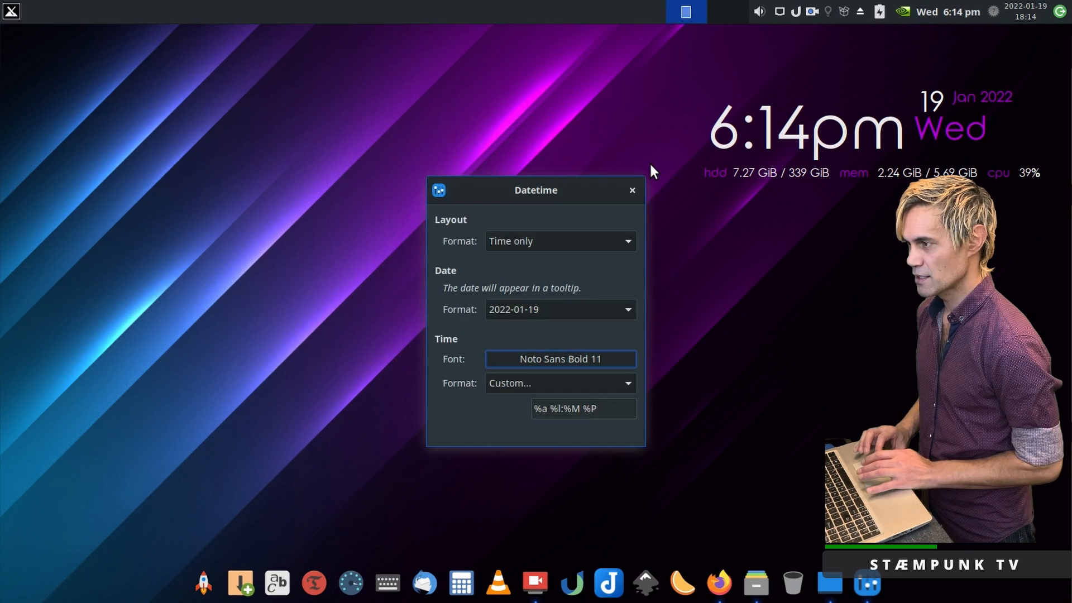
{"action": "left_click", "coordinate": [632, 189]}
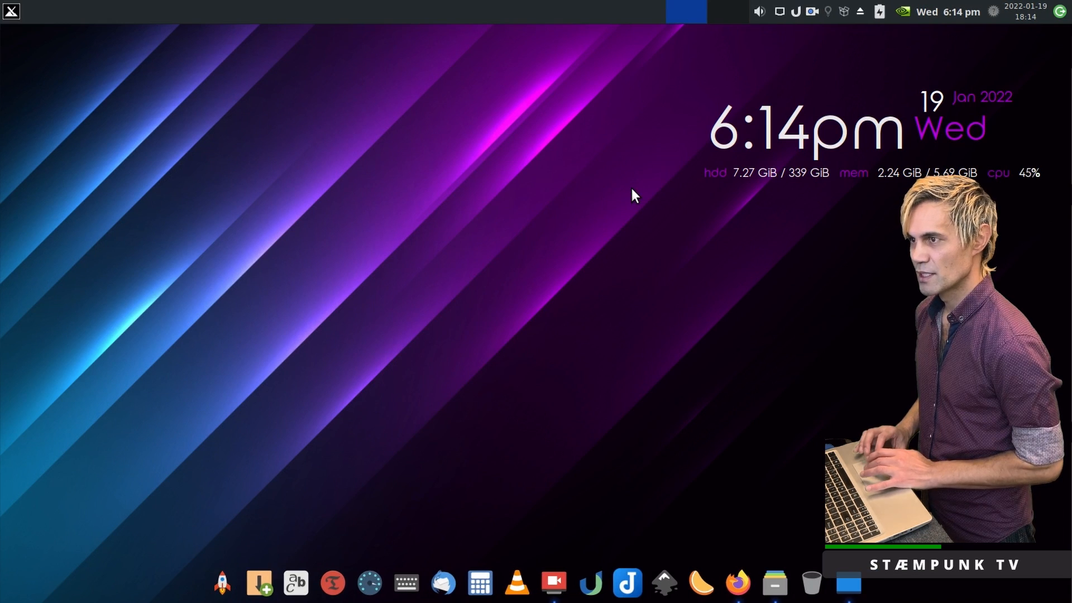
Switch the second panel clock to date only with custom format %_d %b %Y.
{"action": "right_click", "coordinate": [1026, 10]}
{"action": "left_click", "coordinate": [993, 55]}
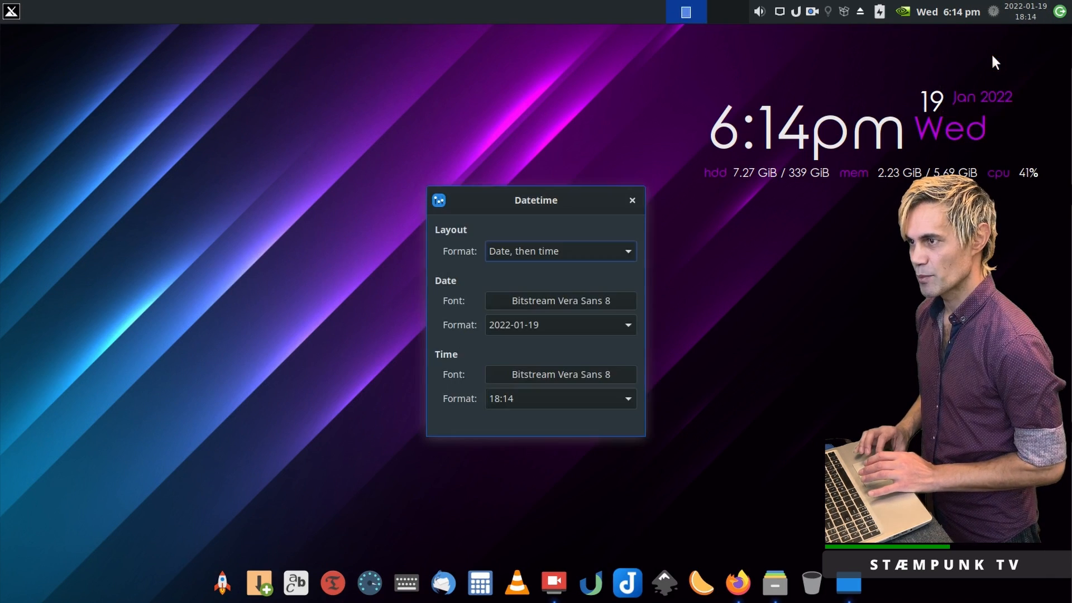
{"action": "left_click", "coordinate": [620, 251]}
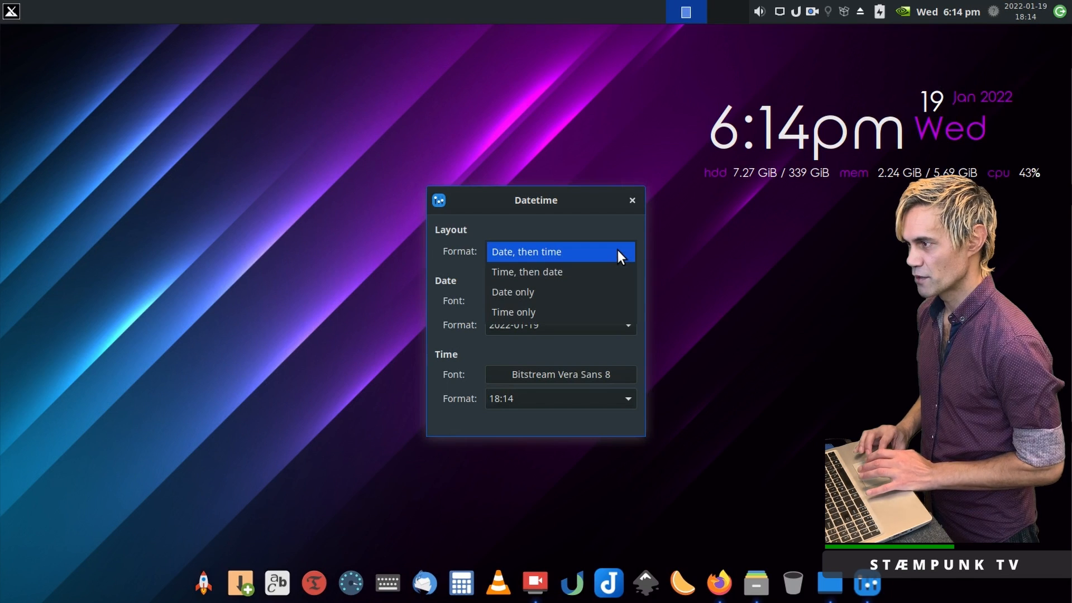
{"action": "left_click", "coordinate": [592, 292]}
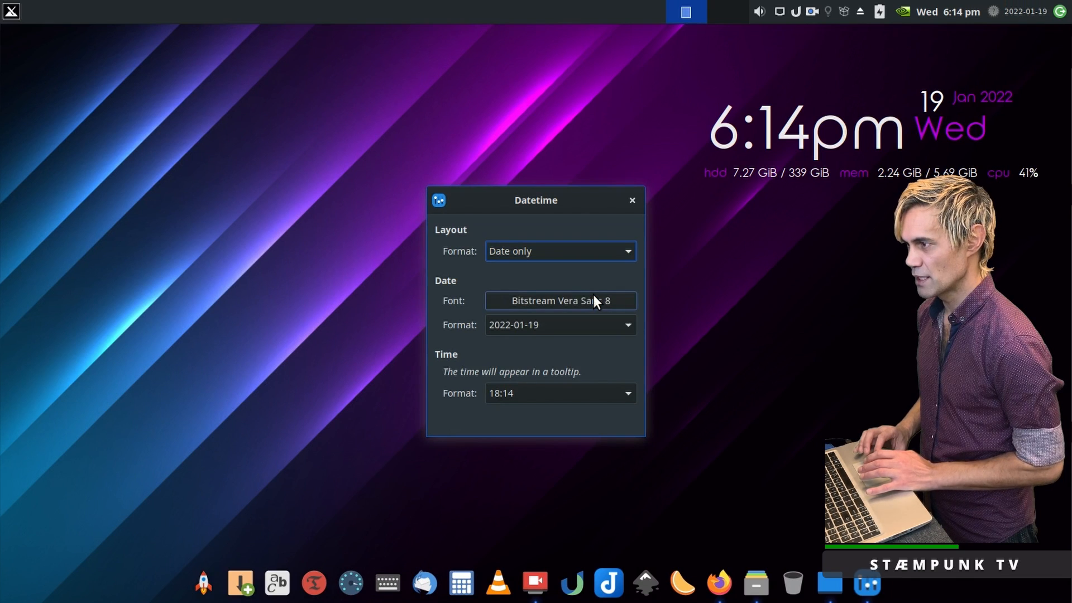
{"action": "left_click", "coordinate": [609, 325]}
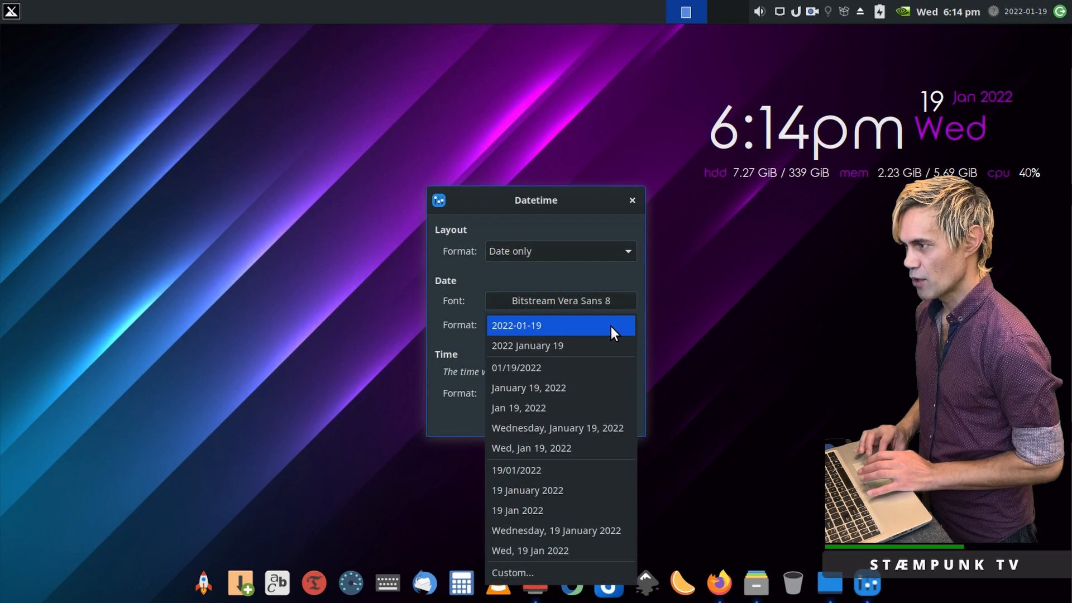
{"action": "key", "text": "Escape"}
{"action": "left_click", "coordinate": [564, 575]}
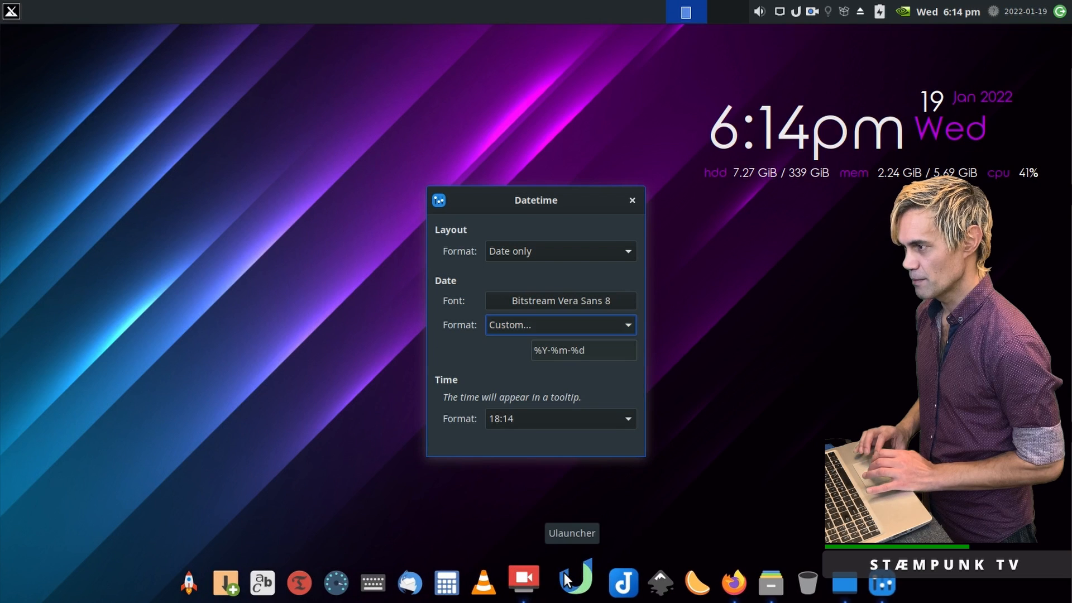
{"action": "triple_click", "coordinate": [598, 351]}
{"action": "key", "text": "BackSpace"}
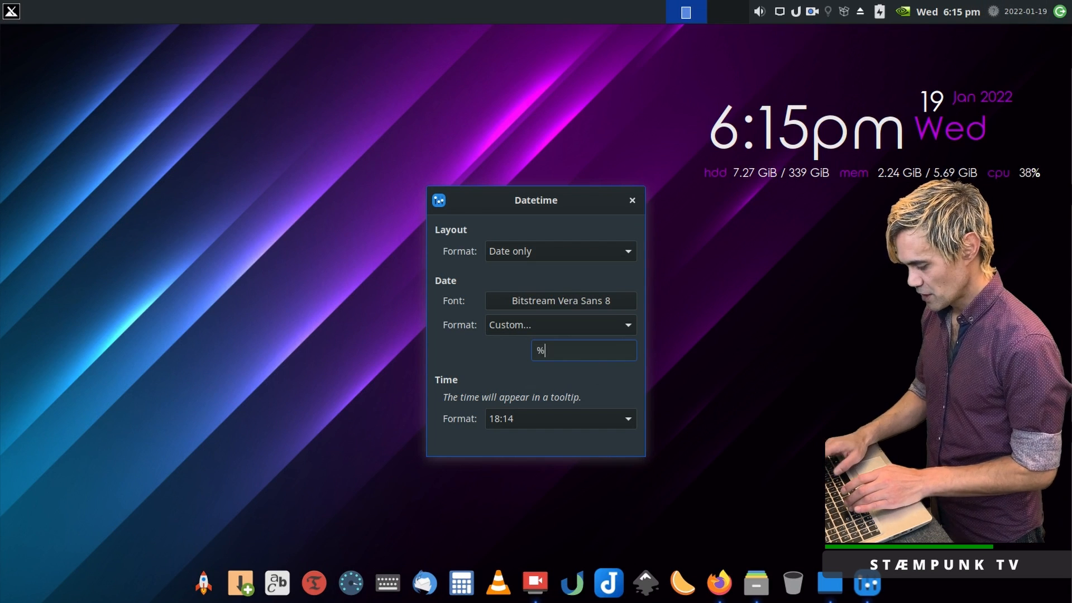
{"action": "type", "text": "d"}
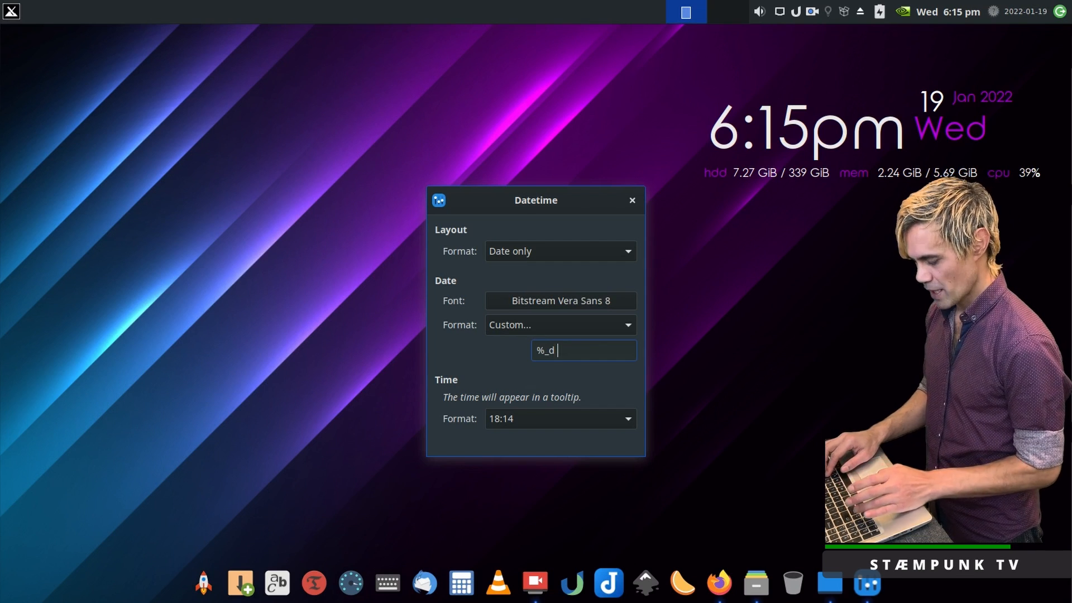
{"action": "type", "text": "b %Y"}
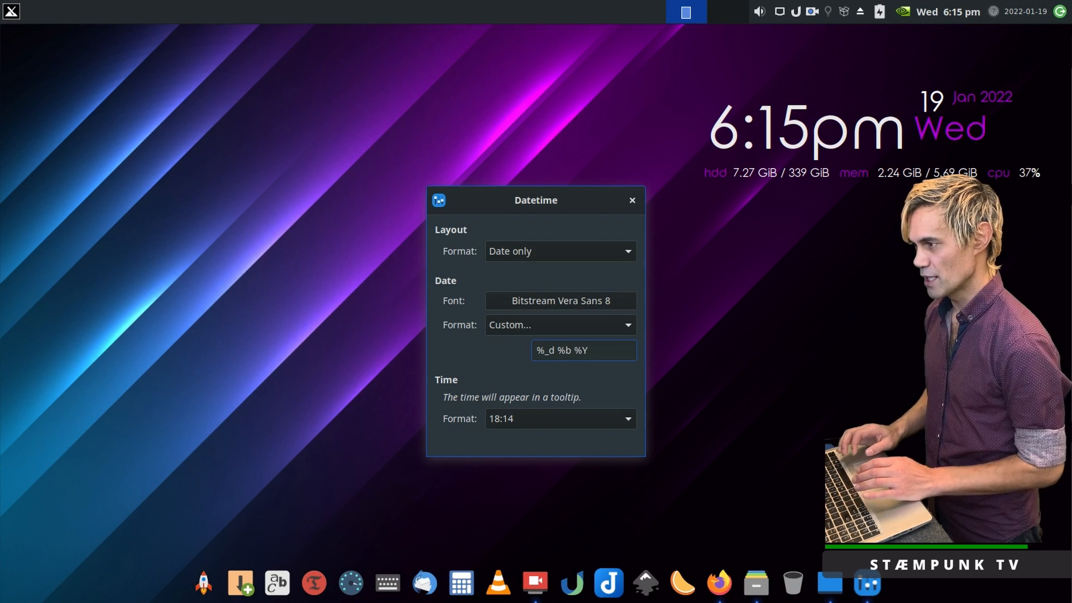
Set the date font to Noto Sans Bold 11 and close the clock settings.
{"action": "left_click", "coordinate": [627, 301]}
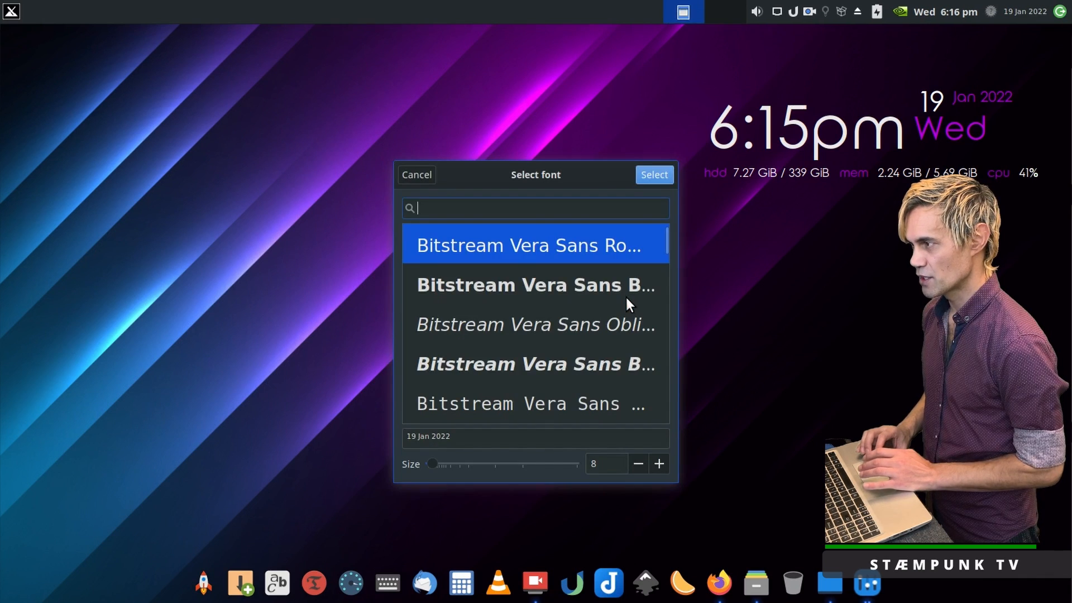
{"action": "type", "text": "notoo"}
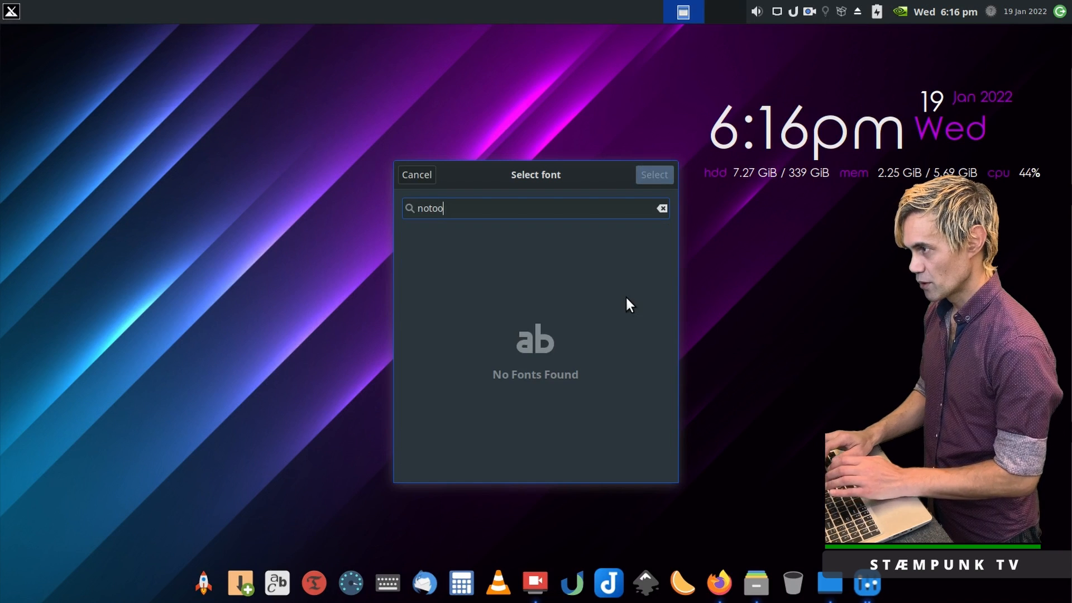
{"action": "key", "text": "BackSpace"}
{"action": "type", "text": "san"}
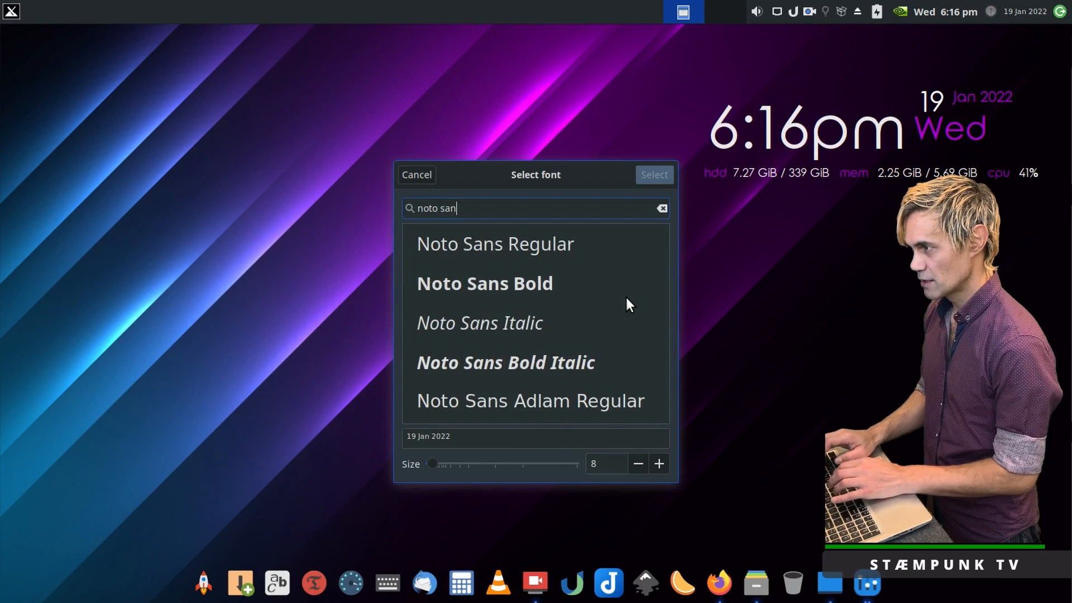
{"action": "left_click", "coordinate": [505, 282]}
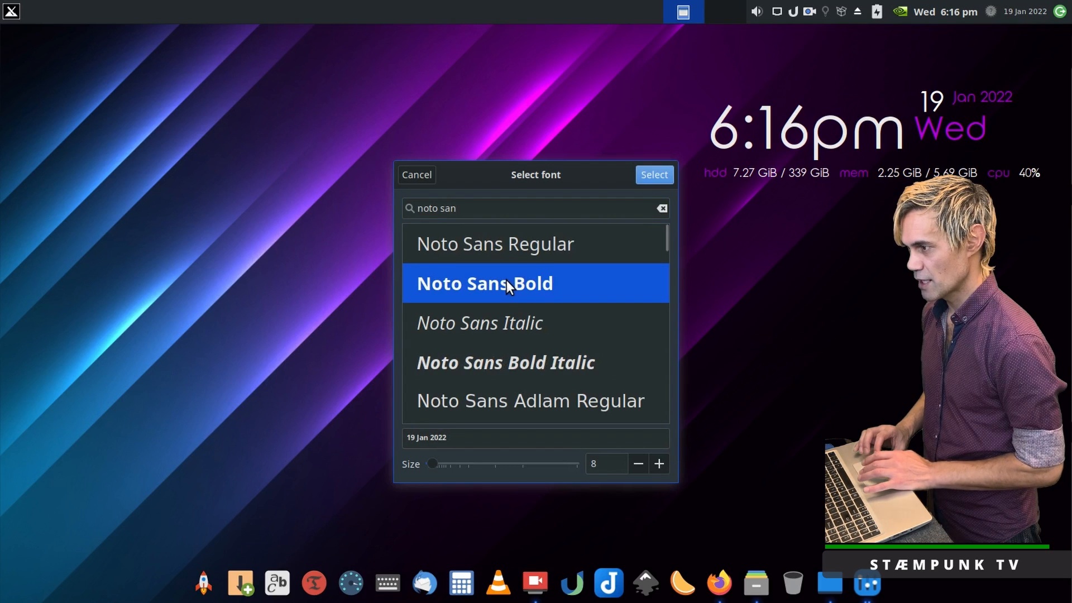
{"action": "left_click", "coordinate": [658, 464]}
{"action": "left_click", "coordinate": [658, 464]}
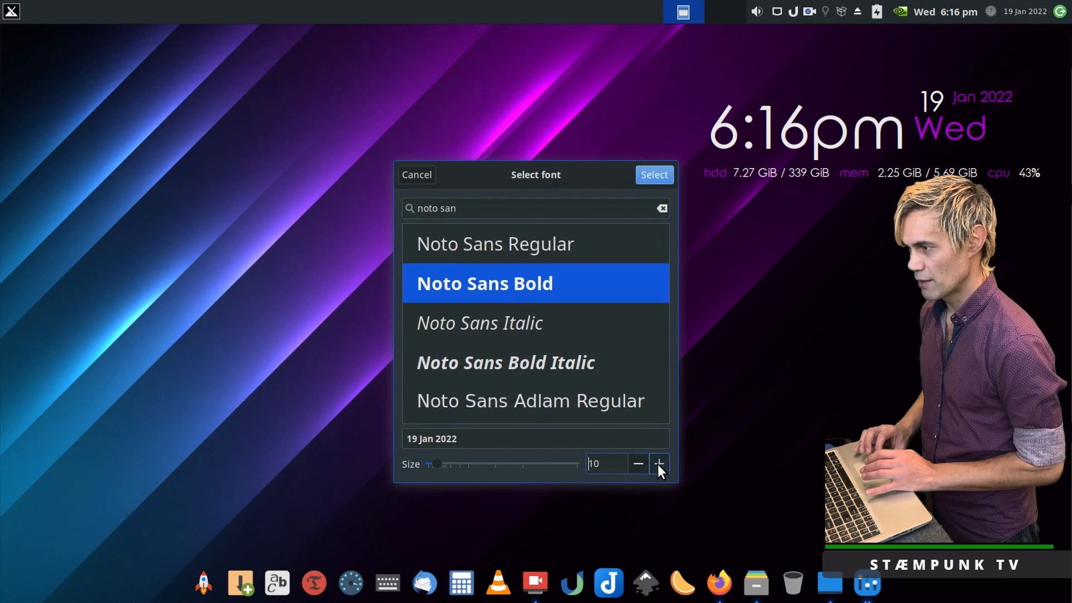
{"action": "left_click", "coordinate": [658, 463]}
{"action": "left_click", "coordinate": [655, 175]}
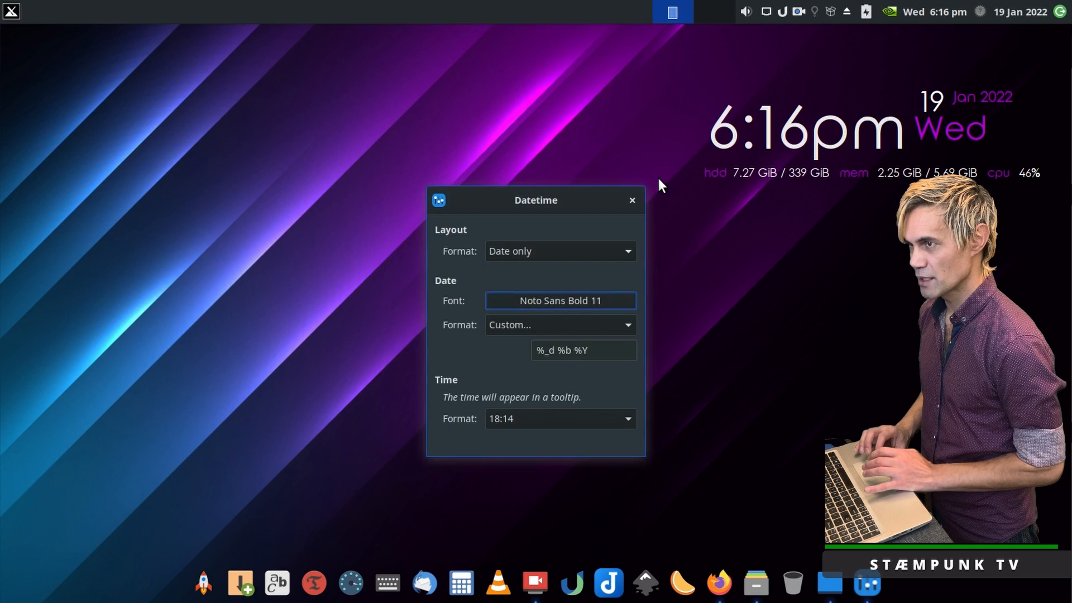
{"action": "left_click", "coordinate": [632, 200]}
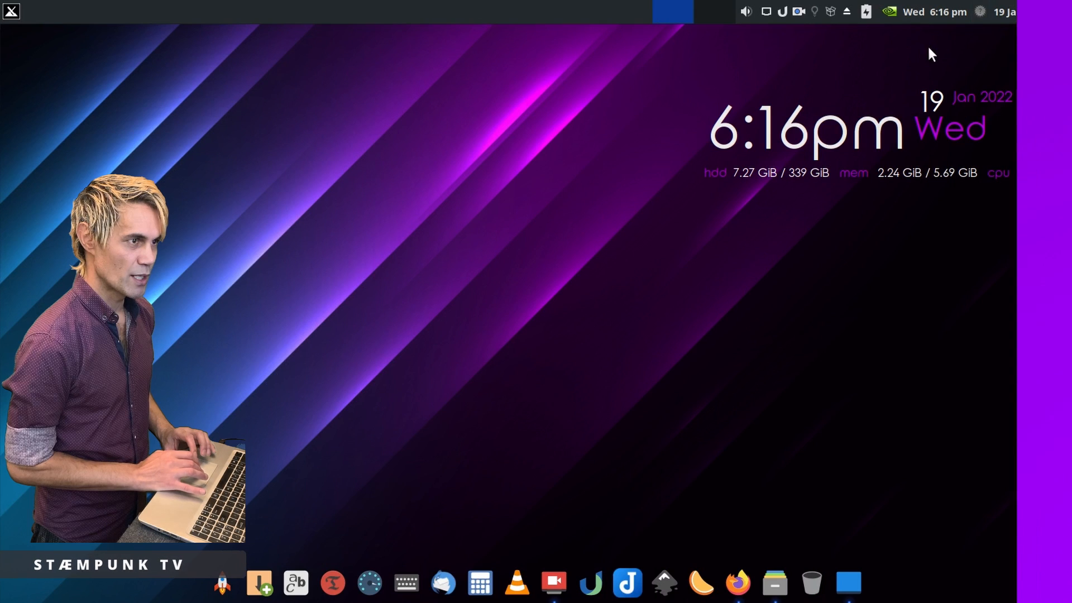
Change the weather plugin's location to Melbourne, Victoria, Australia, then close its properties.
{"action": "mouse_move", "coordinate": [980, 11]}
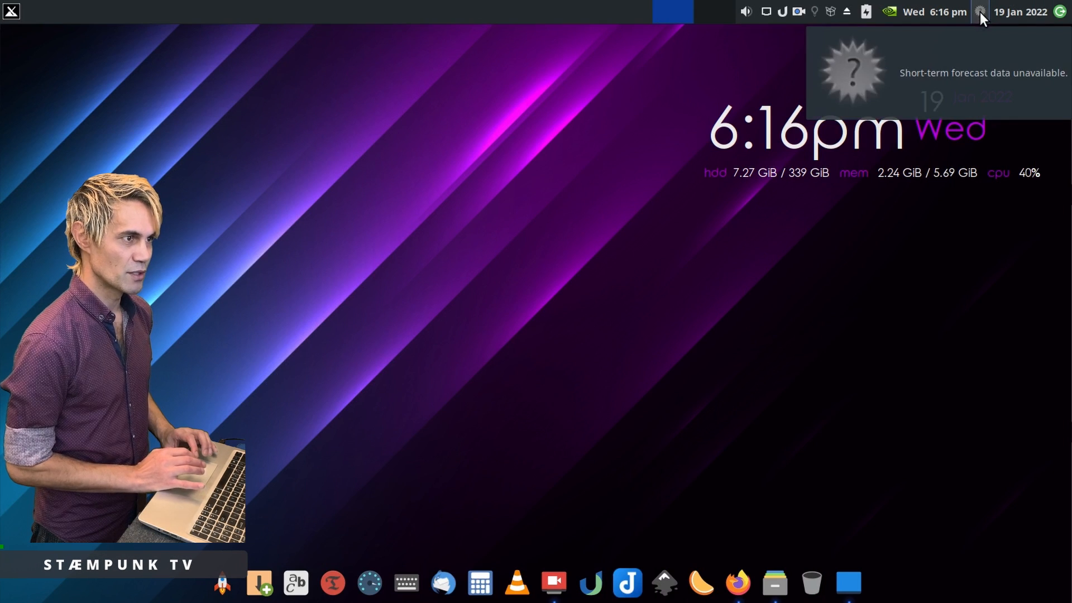
{"action": "right_click", "coordinate": [980, 11]}
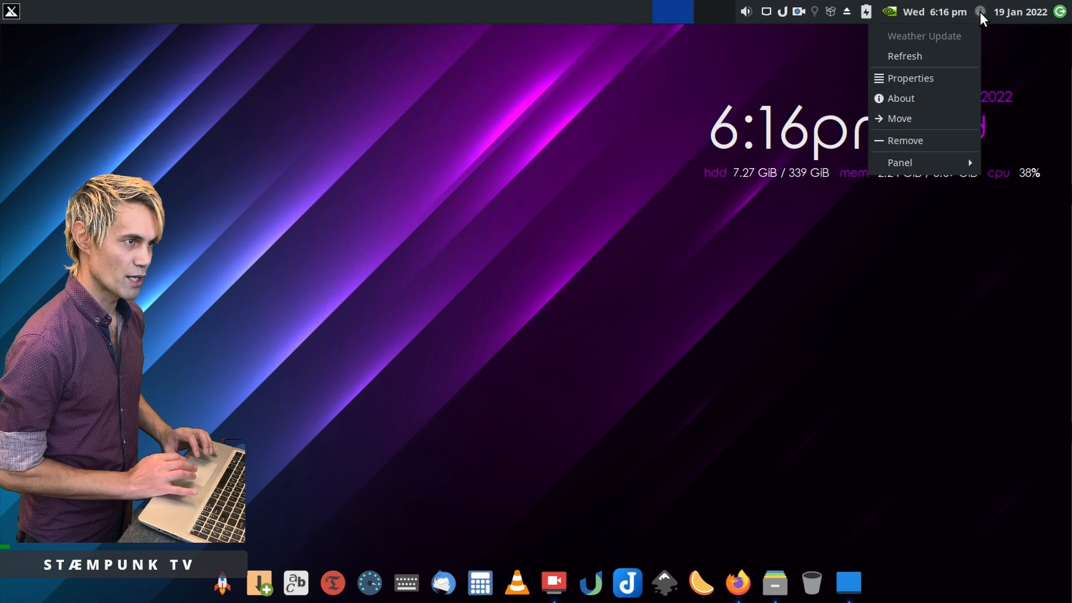
{"action": "left_click", "coordinate": [954, 77]}
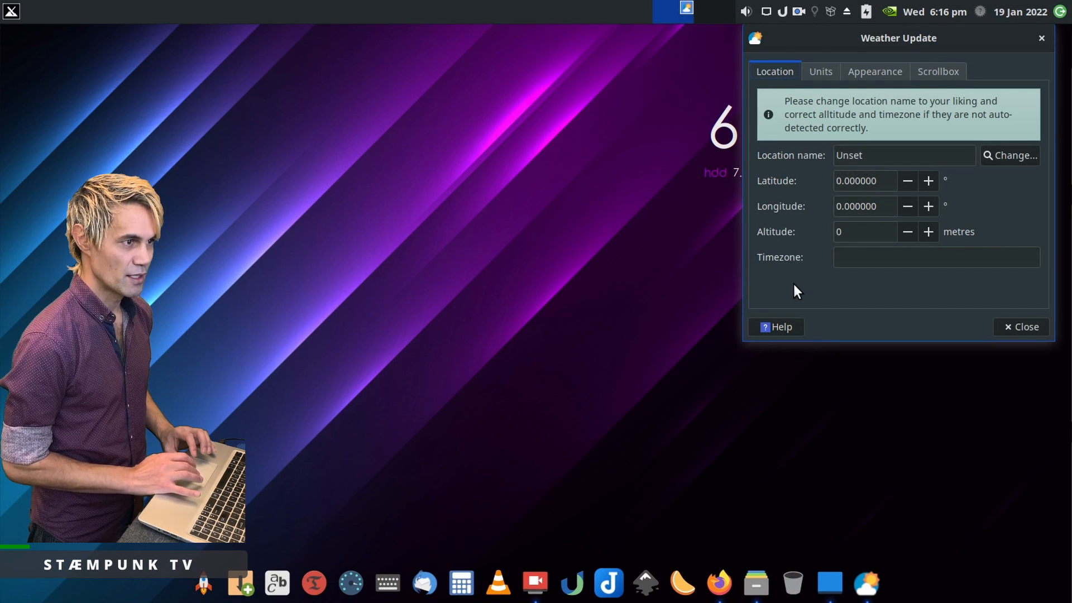
{"action": "left_click", "coordinate": [1017, 156]}
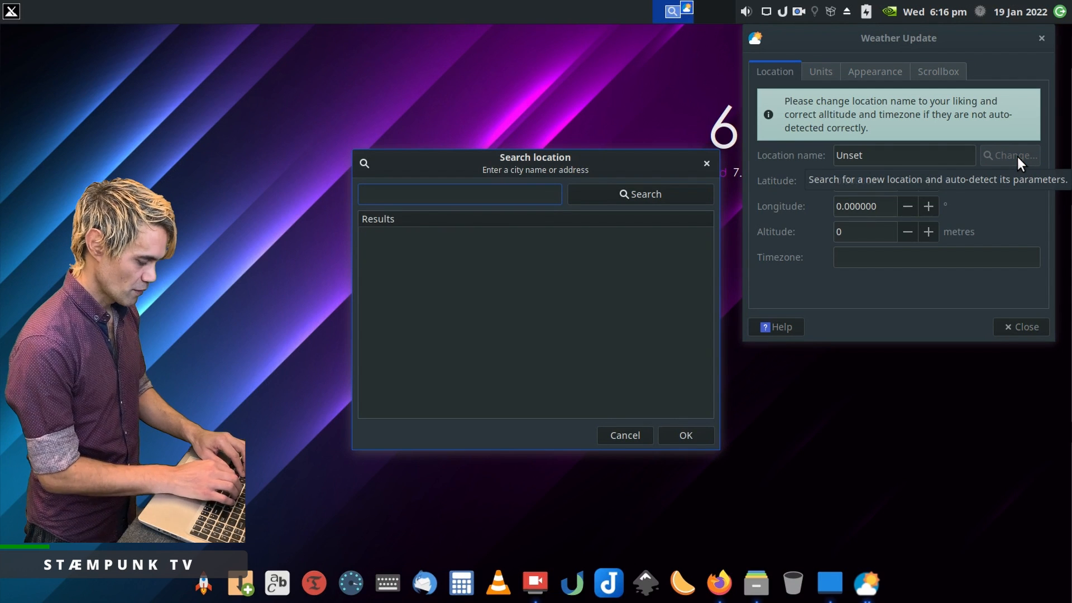
{"action": "type", "text": "melbou"}
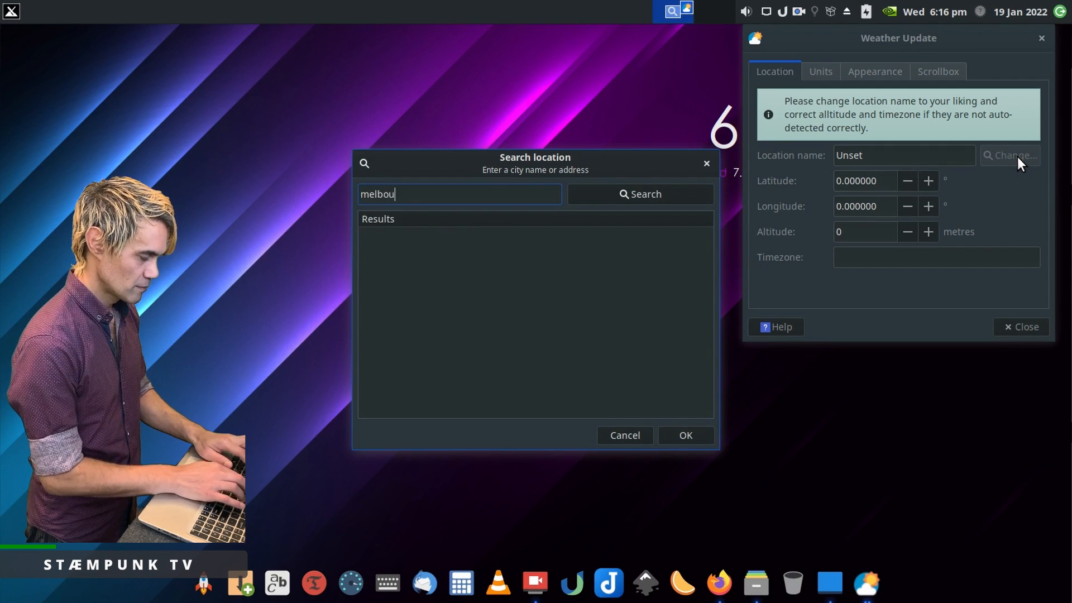
{"action": "type", "text": "rne"}
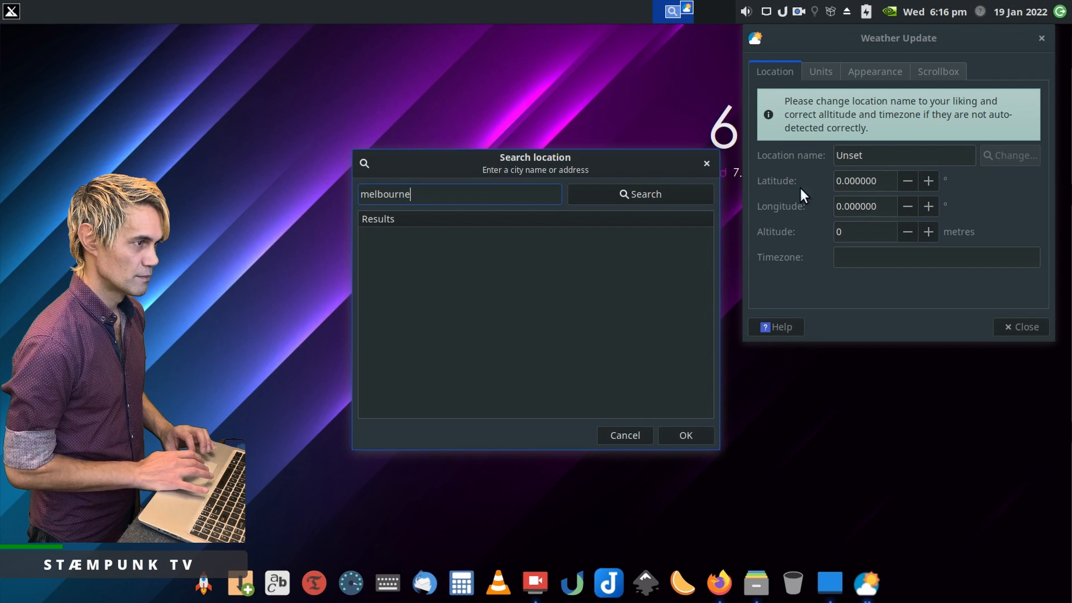
{"action": "left_click", "coordinate": [699, 196]}
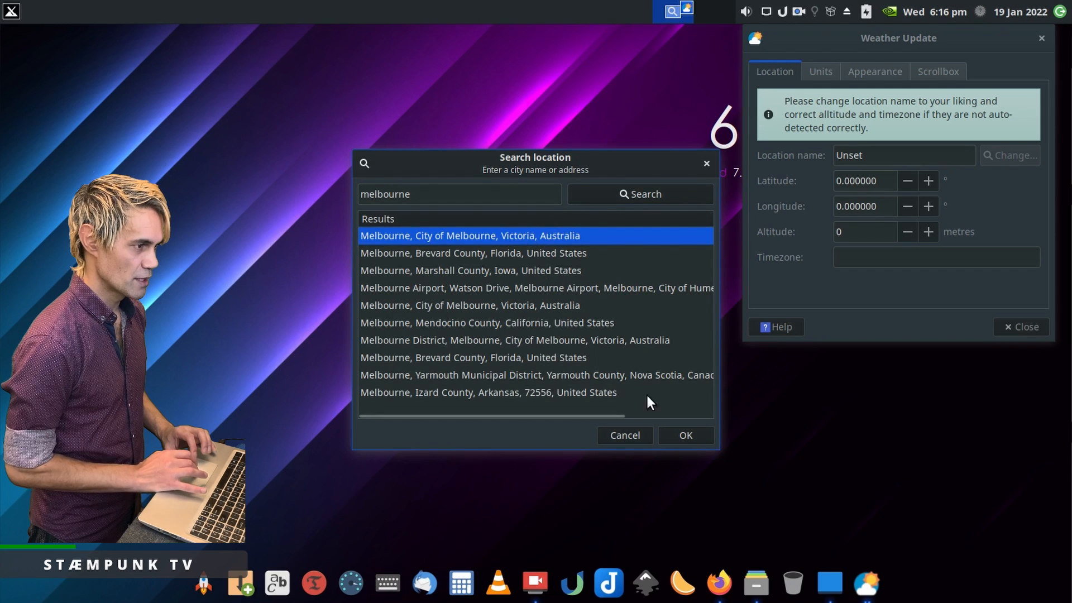
{"action": "left_click", "coordinate": [687, 436]}
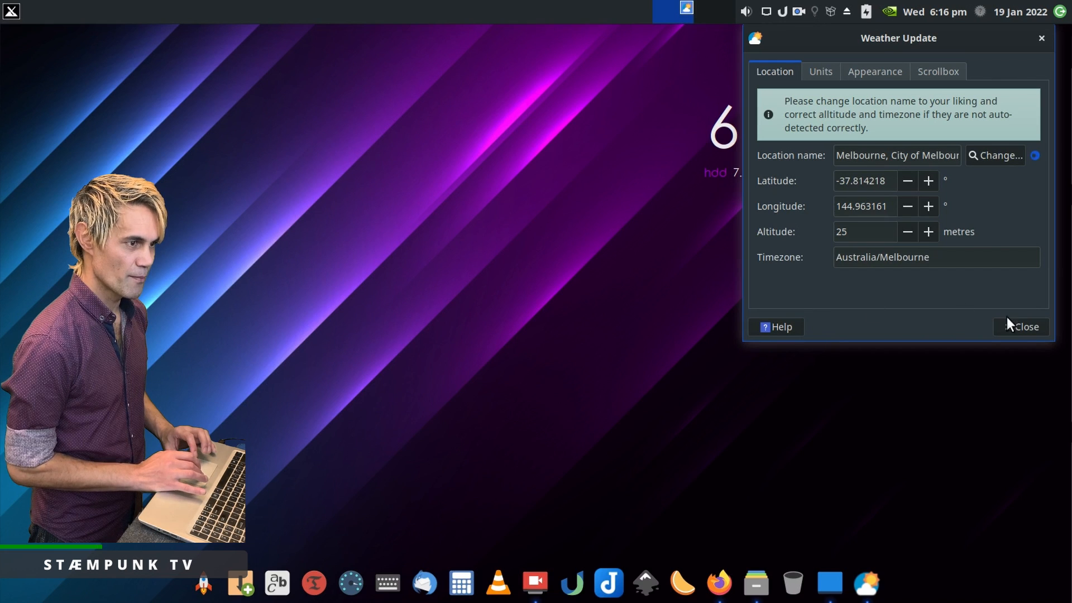
{"action": "left_click", "coordinate": [1027, 326]}
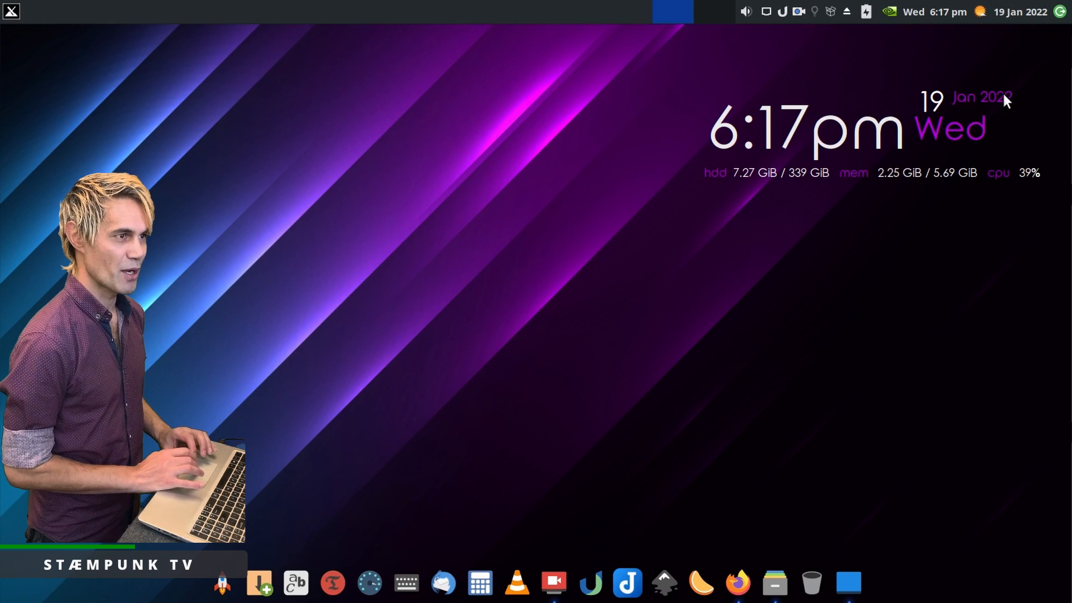
{"action": "mouse_move", "coordinate": [981, 15]}
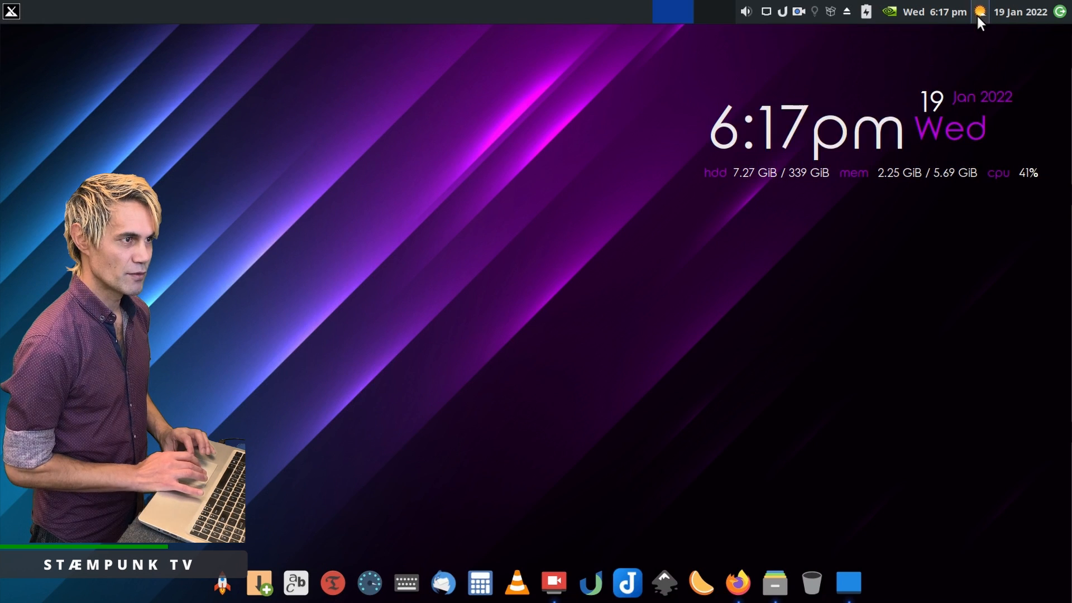
{"action": "left_click", "coordinate": [979, 10]}
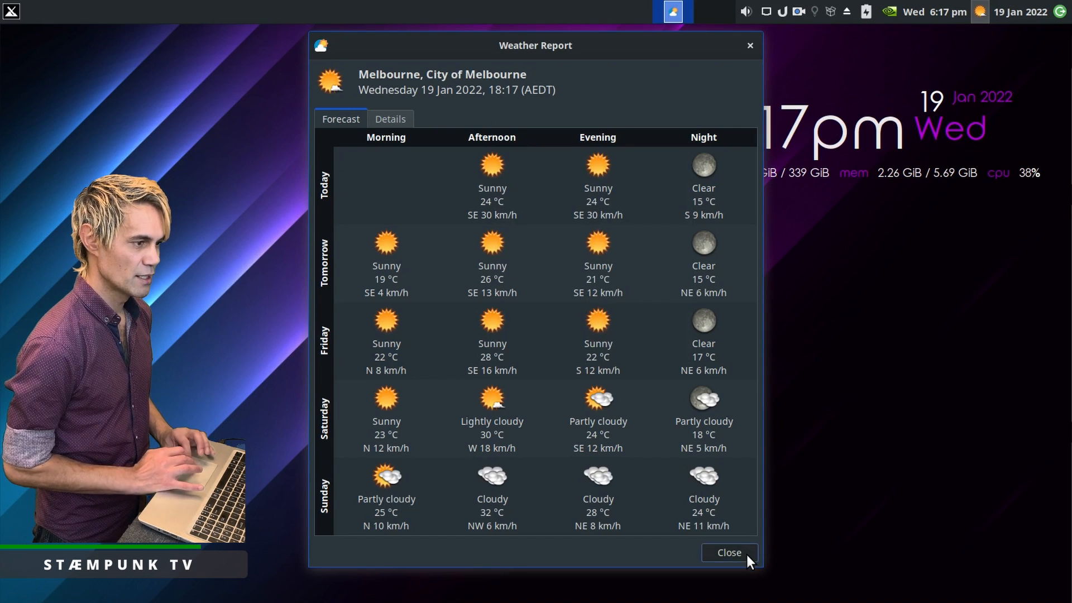
{"action": "left_click", "coordinate": [729, 553]}
{"action": "right_click", "coordinate": [981, 10]}
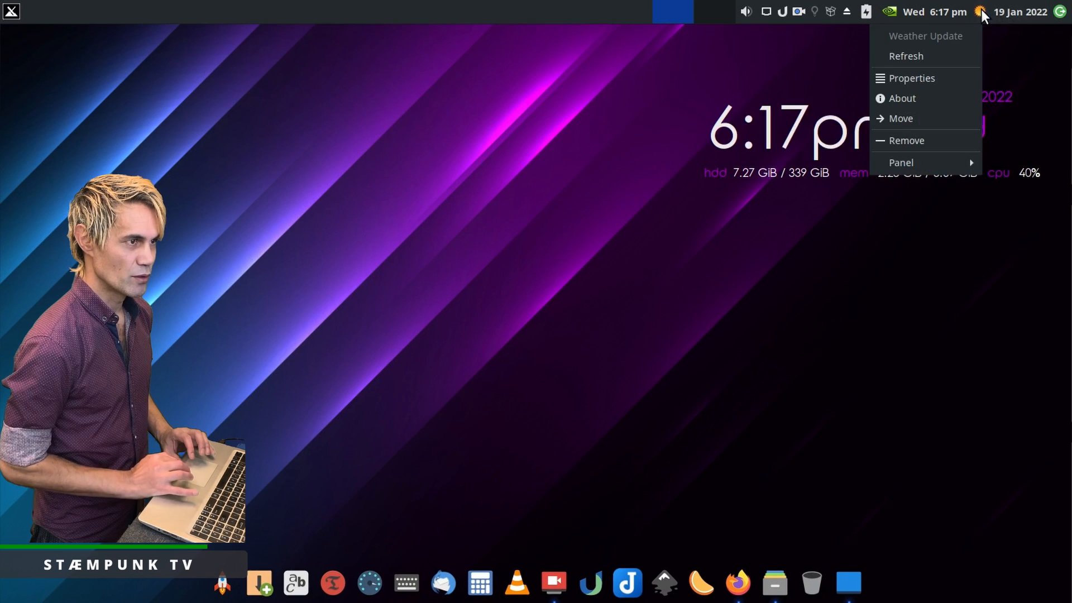
{"action": "left_click", "coordinate": [932, 78]}
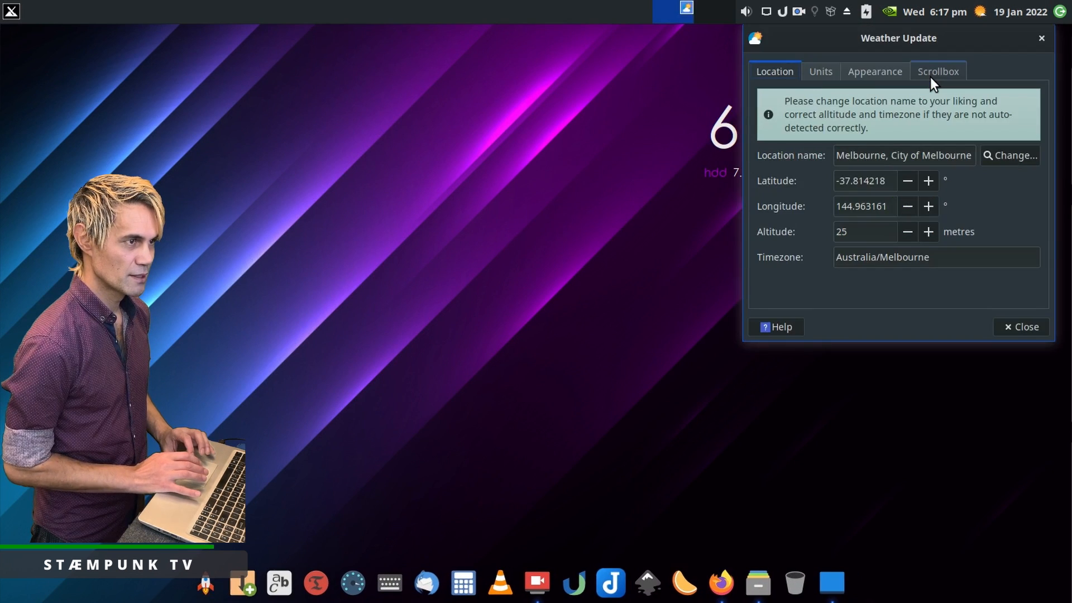
{"action": "left_click", "coordinate": [863, 70]}
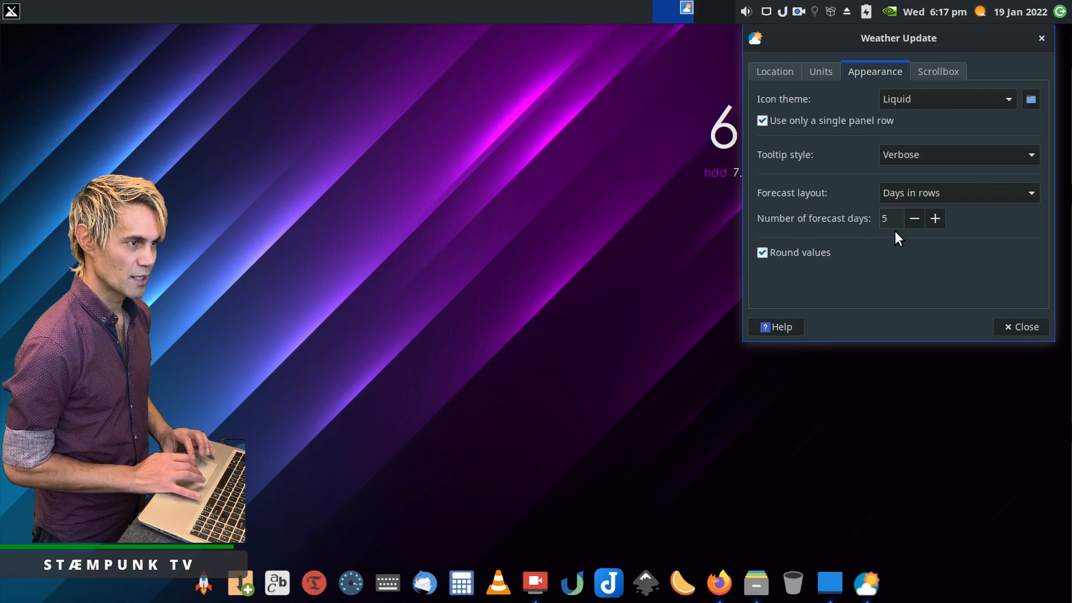
{"action": "left_click", "coordinate": [1027, 327]}
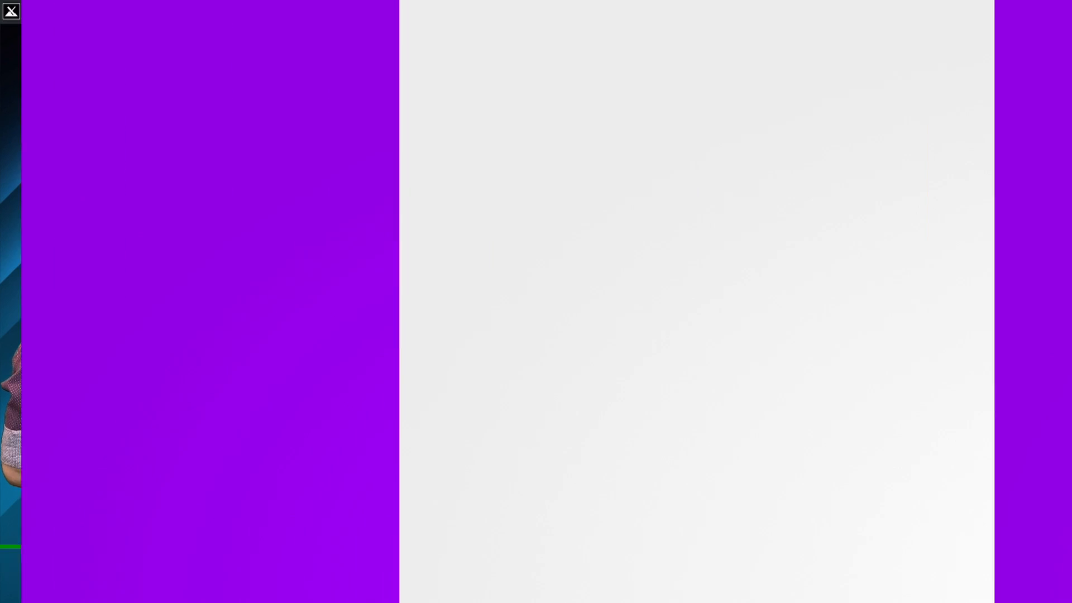
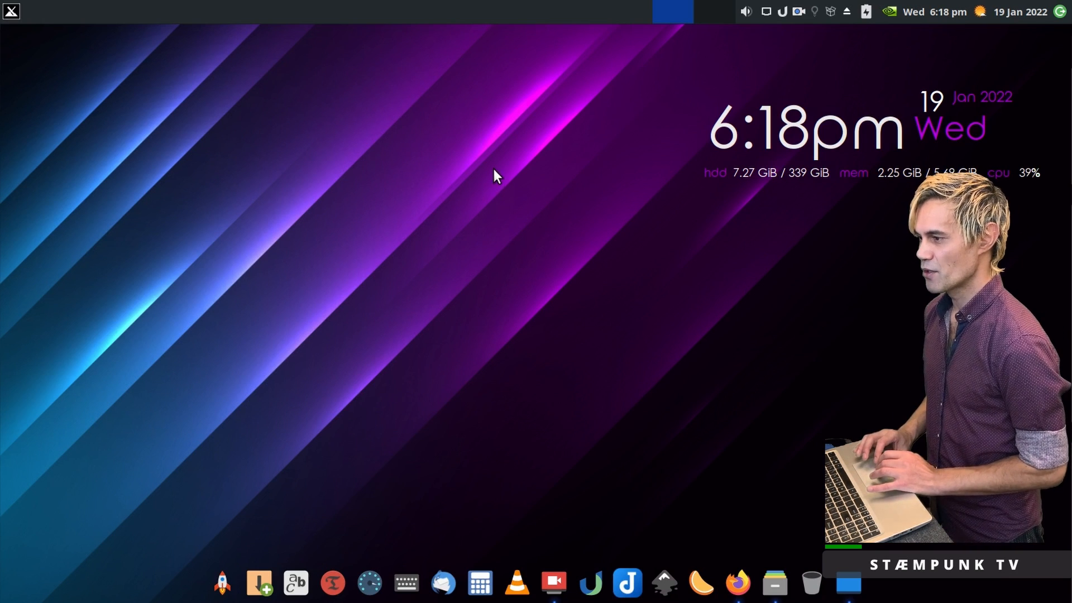
Find MX Package Installer in Ulauncher by typing 'ins', launch it, and authenticate with the password.
{"action": "key", "text": "ctrl+space"}
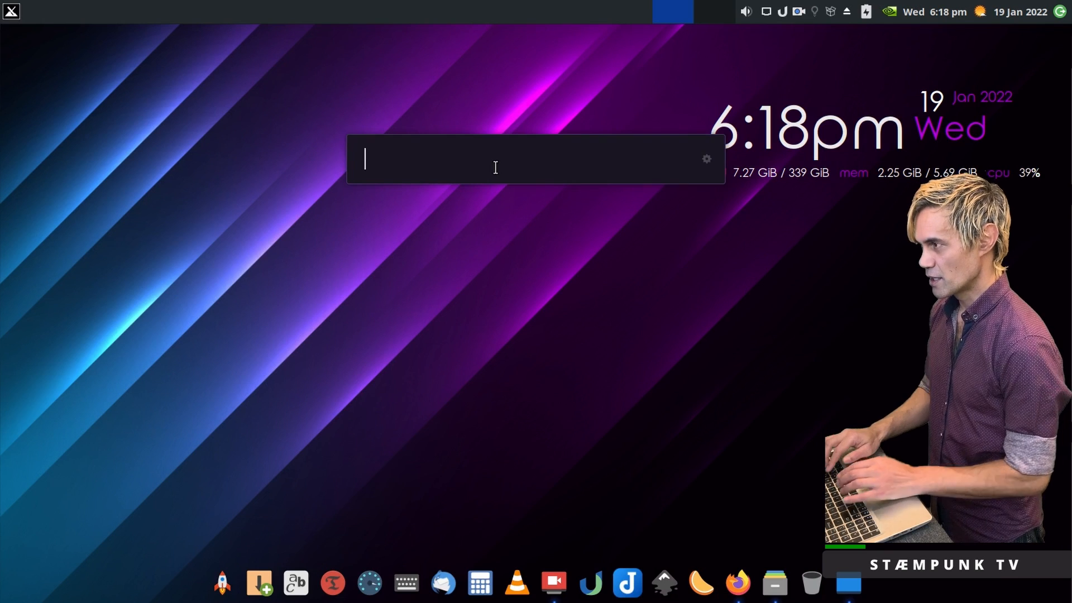
{"action": "type", "text": "ins"}
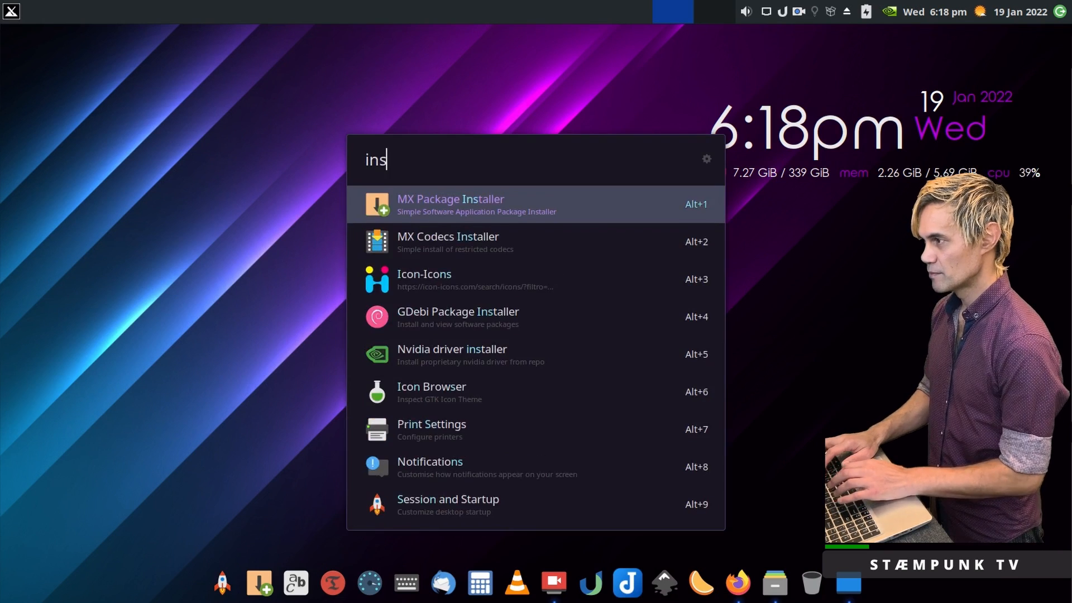
{"action": "key", "text": "Return"}
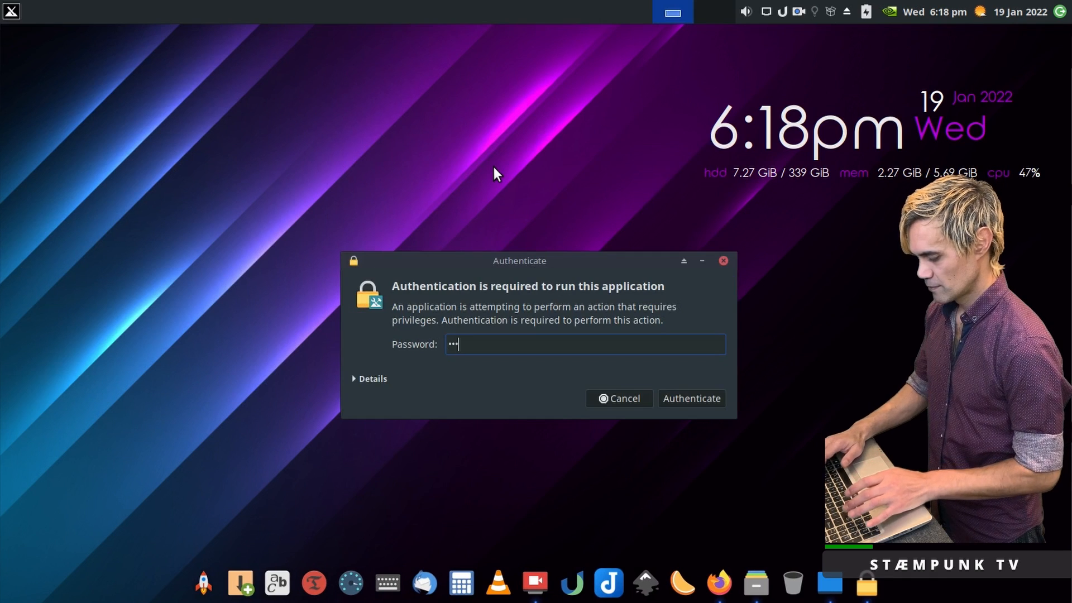
{"action": "key", "text": "Return"}
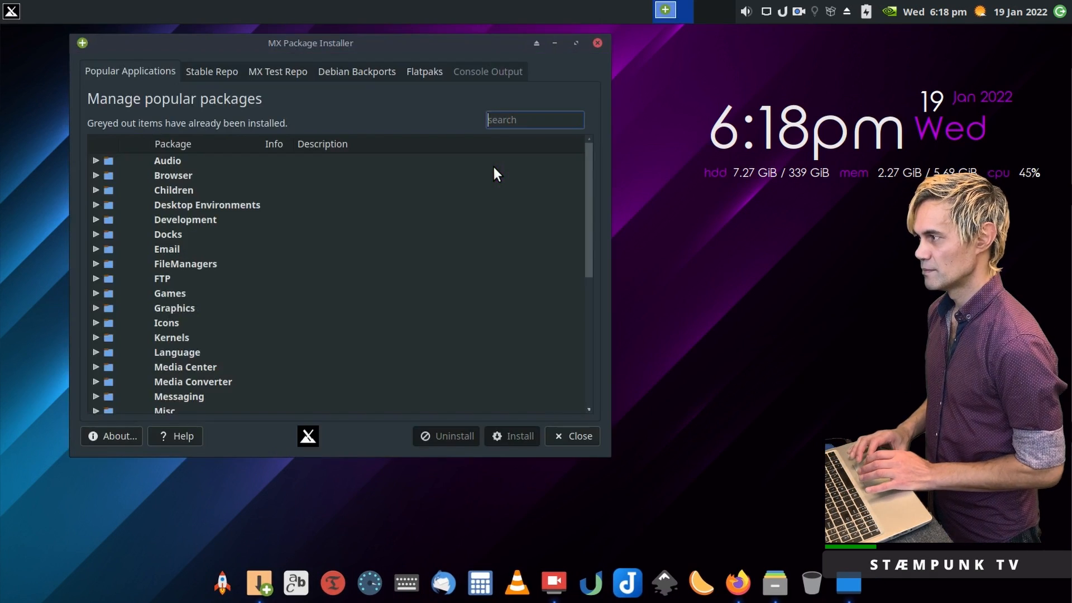
Search the Stable Repo for 'xfce4-a', install xfce4-appmenu-plugin, then close the installer.
{"action": "left_click", "coordinate": [209, 67]}
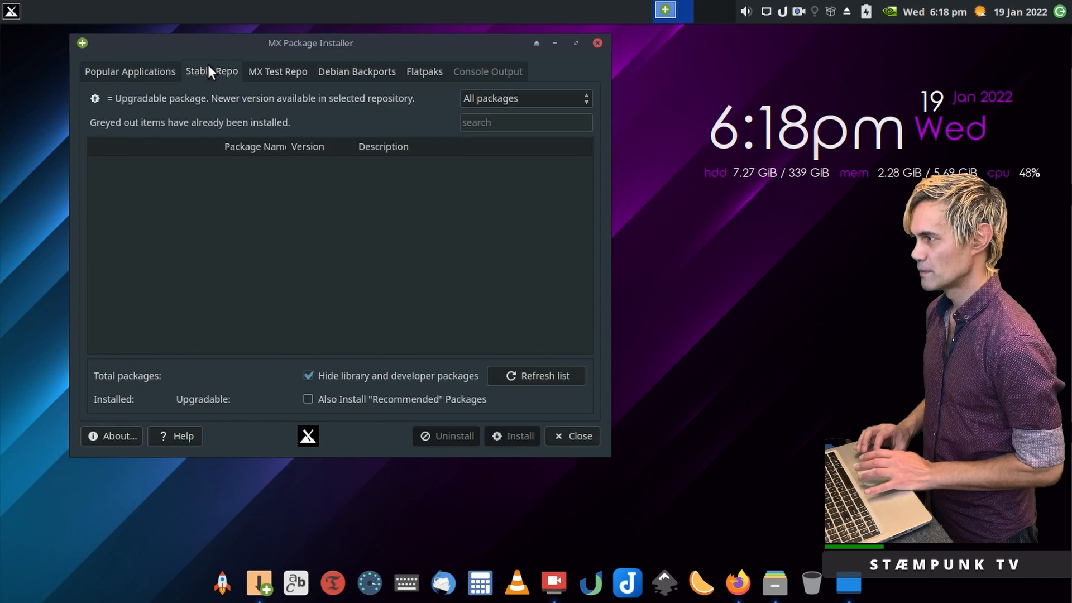
{"action": "left_click", "coordinate": [528, 122]}
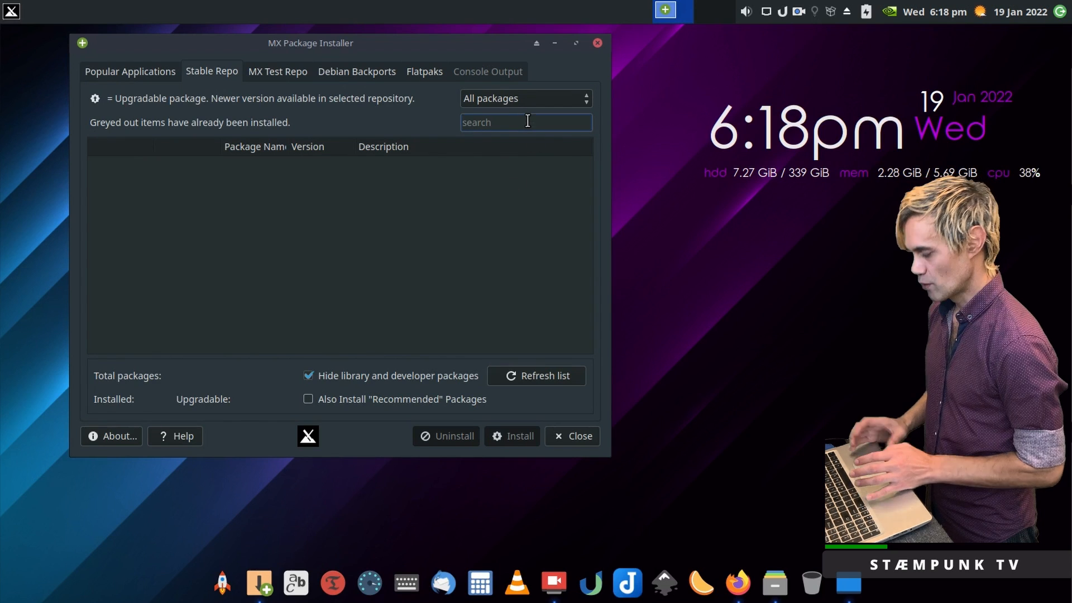
{"action": "type", "text": "xfce"}
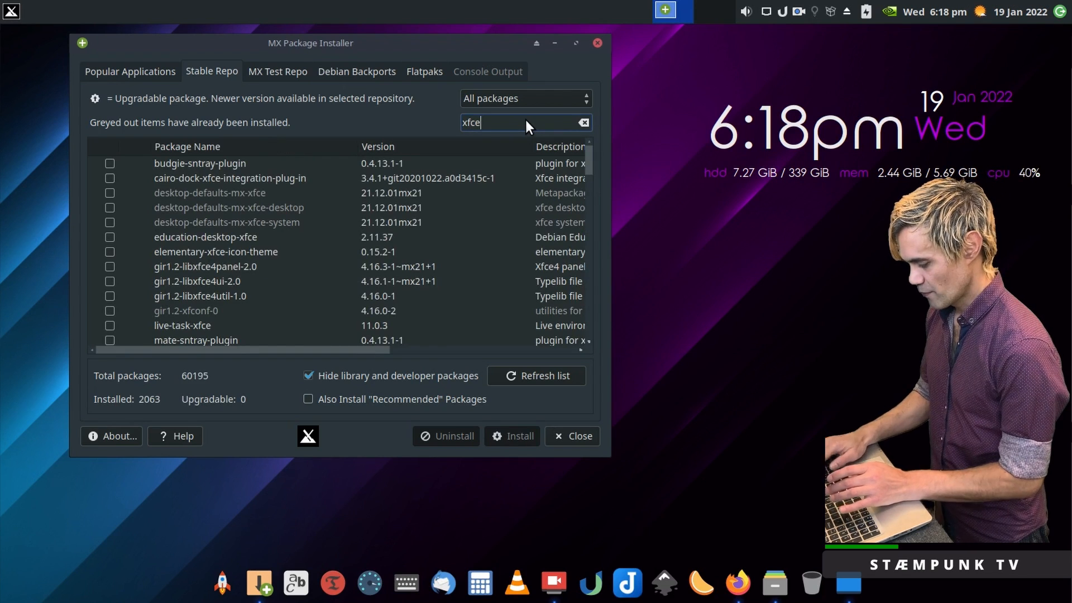
{"action": "type", "text": "4-app"}
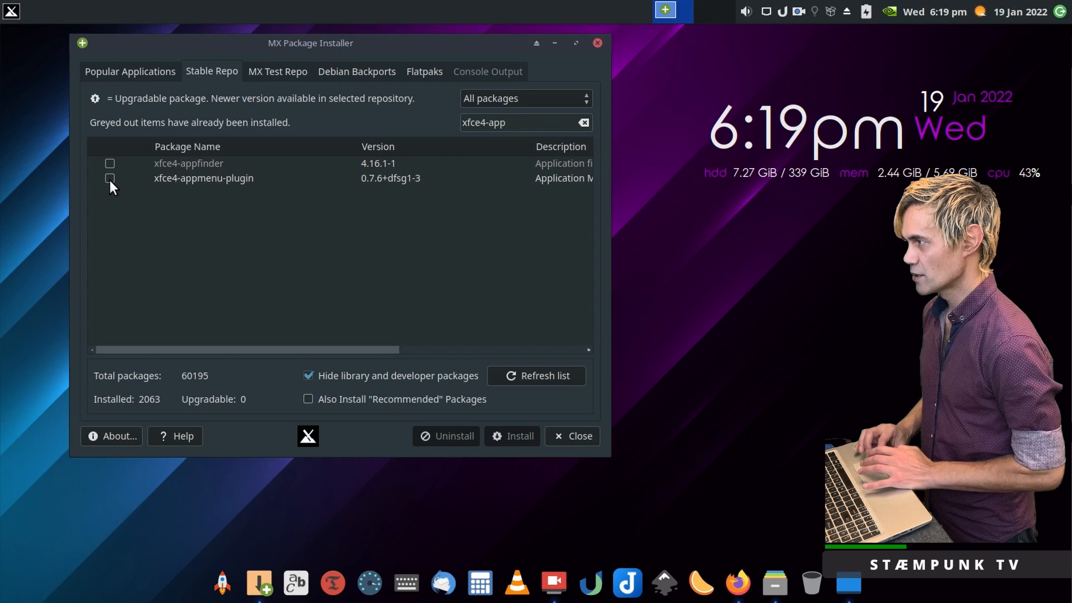
{"action": "left_click", "coordinate": [109, 179]}
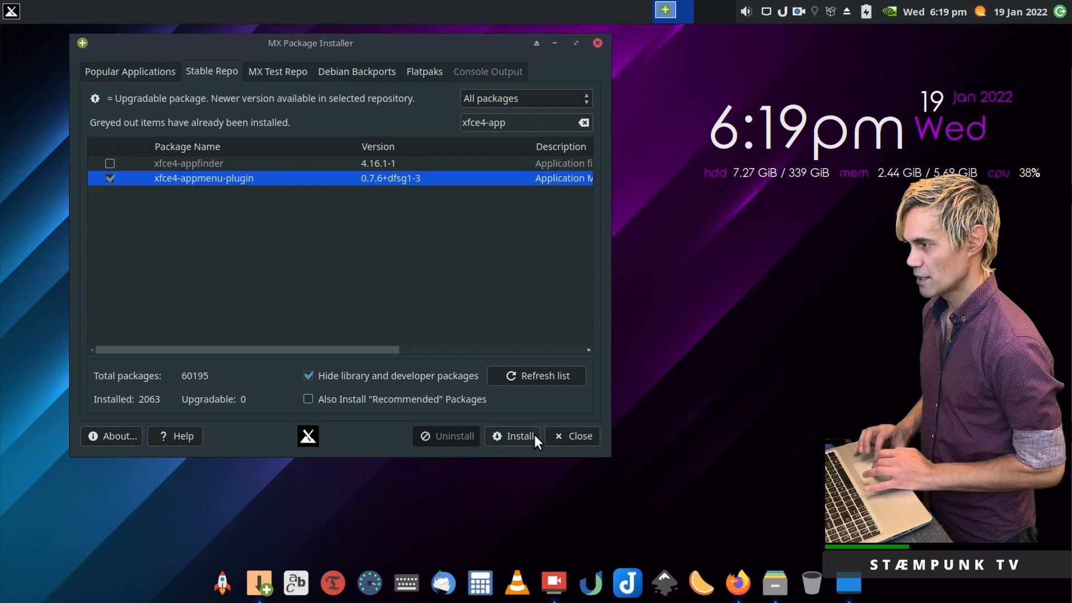
{"action": "left_click", "coordinate": [511, 434]}
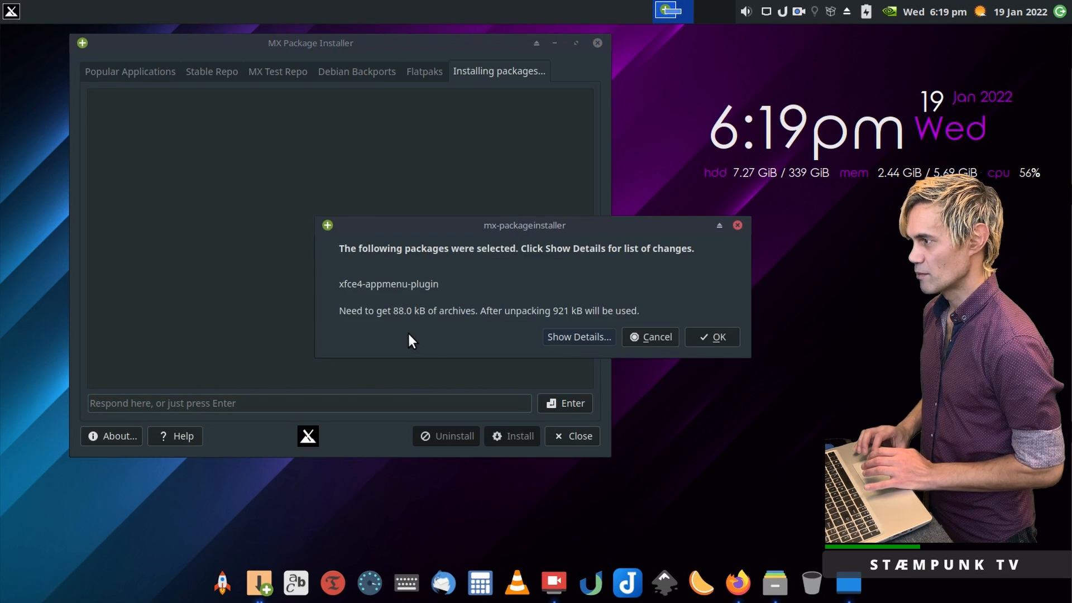
{"action": "left_click", "coordinate": [705, 337]}
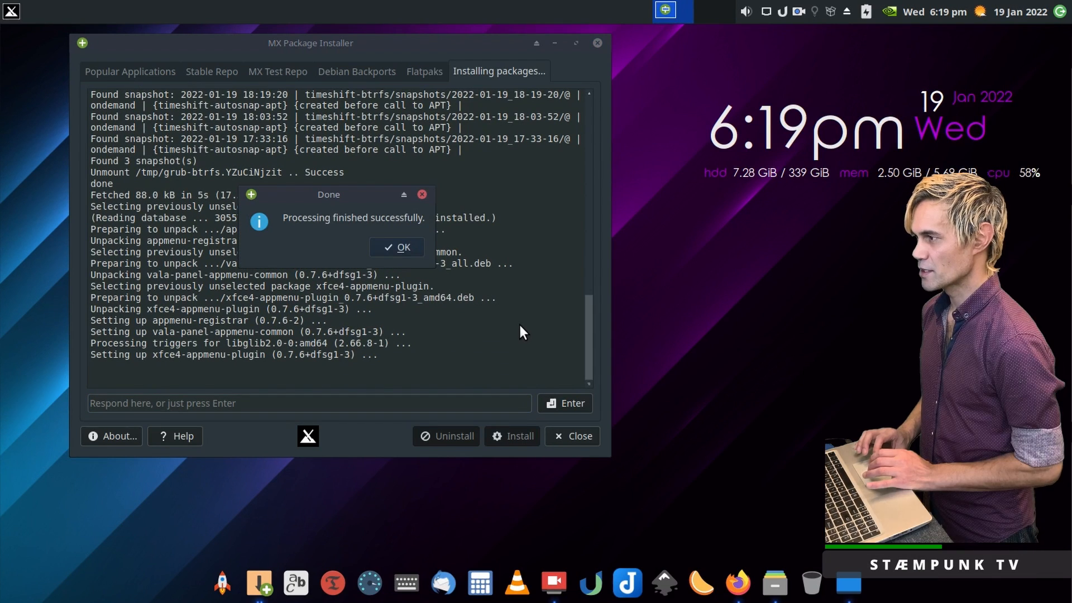
{"action": "left_click", "coordinate": [404, 246]}
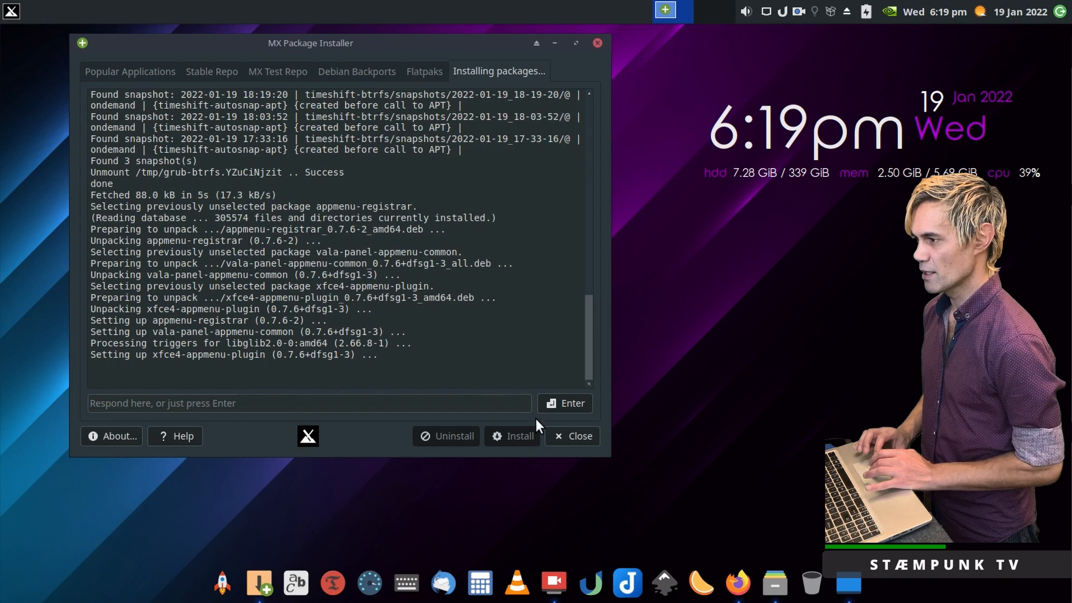
{"action": "left_click", "coordinate": [574, 438]}
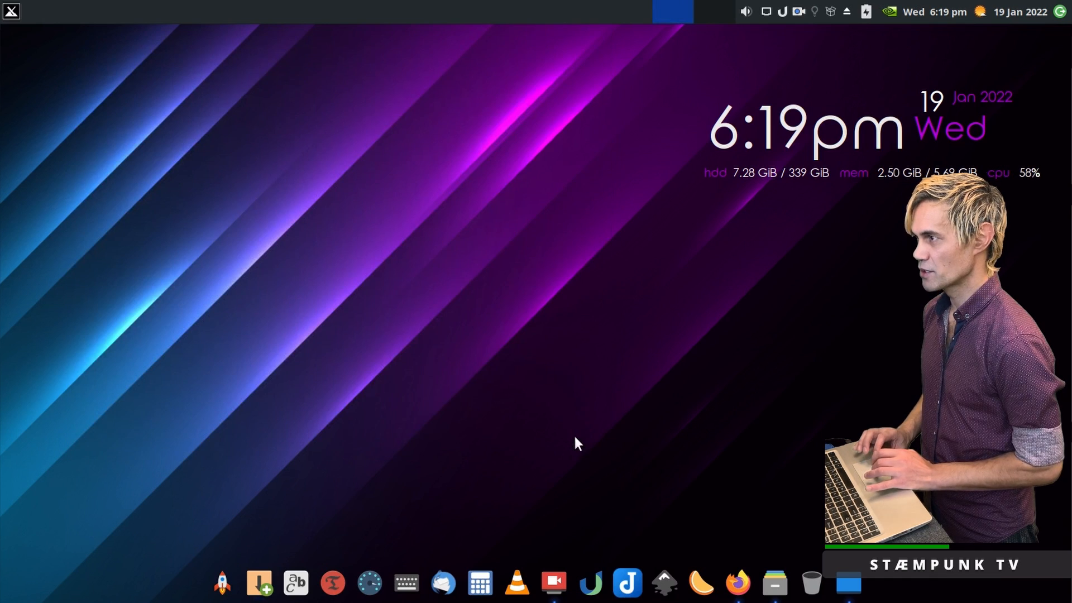
Add the AppMenu Plugin to Panel 1 from Panel Preferences' Items tab.
{"action": "right_click", "coordinate": [404, 13]}
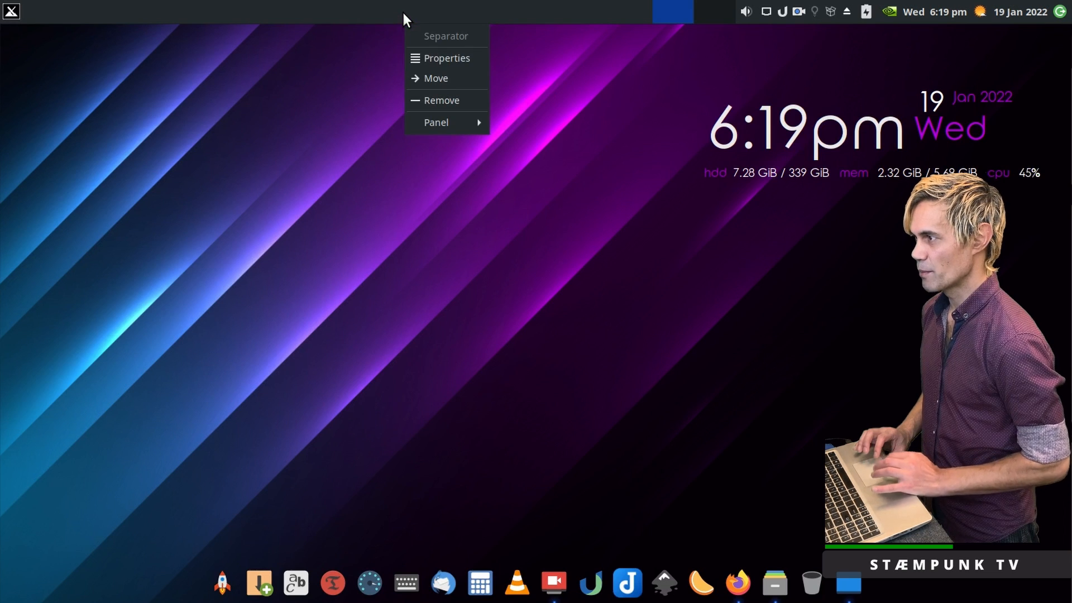
{"action": "mouse_move", "coordinate": [448, 119]}
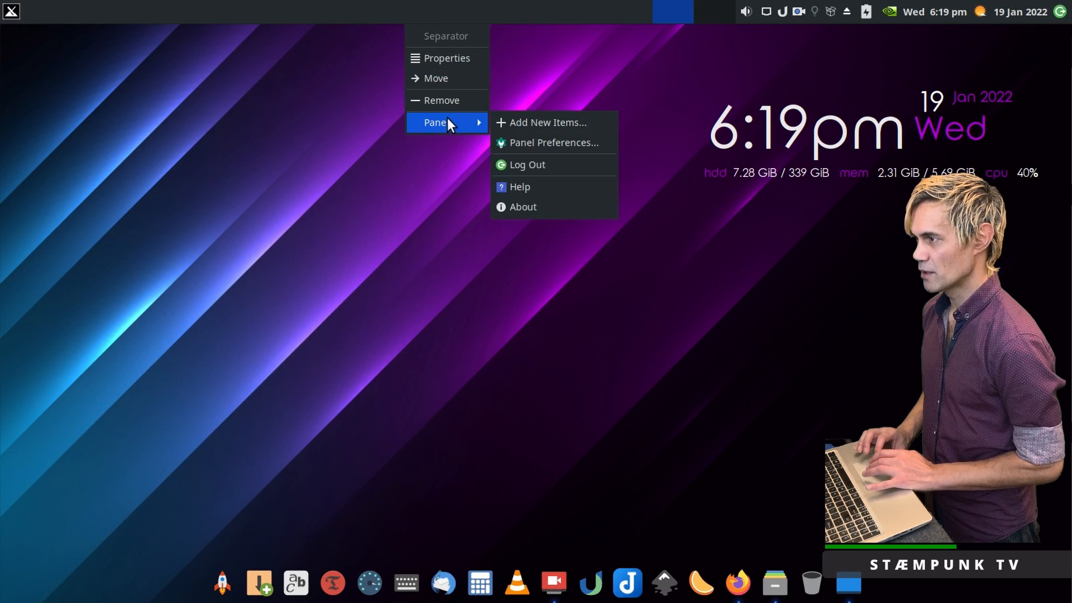
{"action": "left_click", "coordinate": [522, 142]}
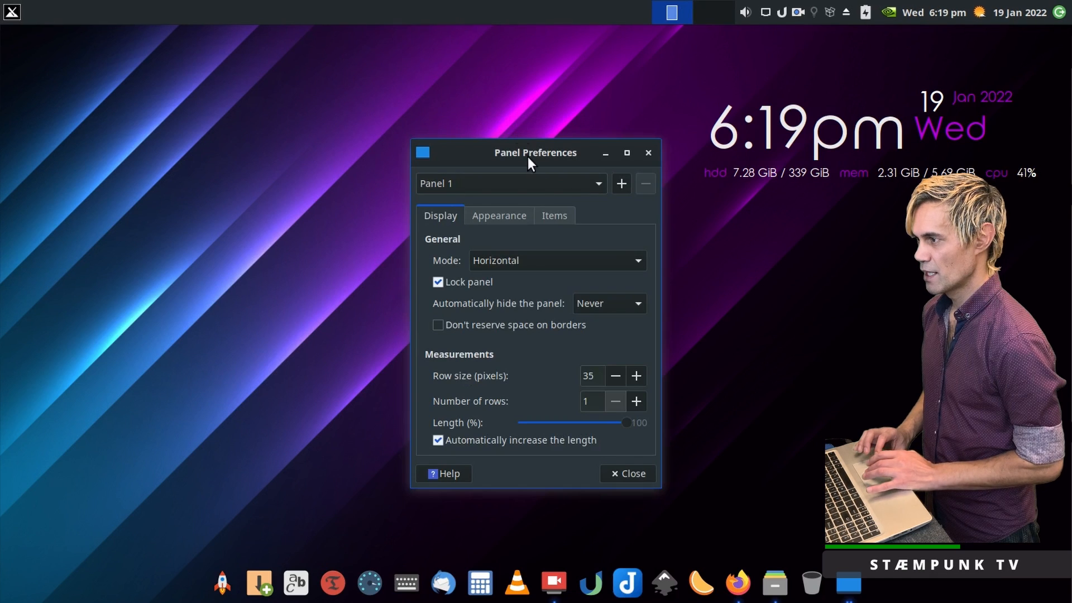
{"action": "left_click", "coordinate": [552, 216]}
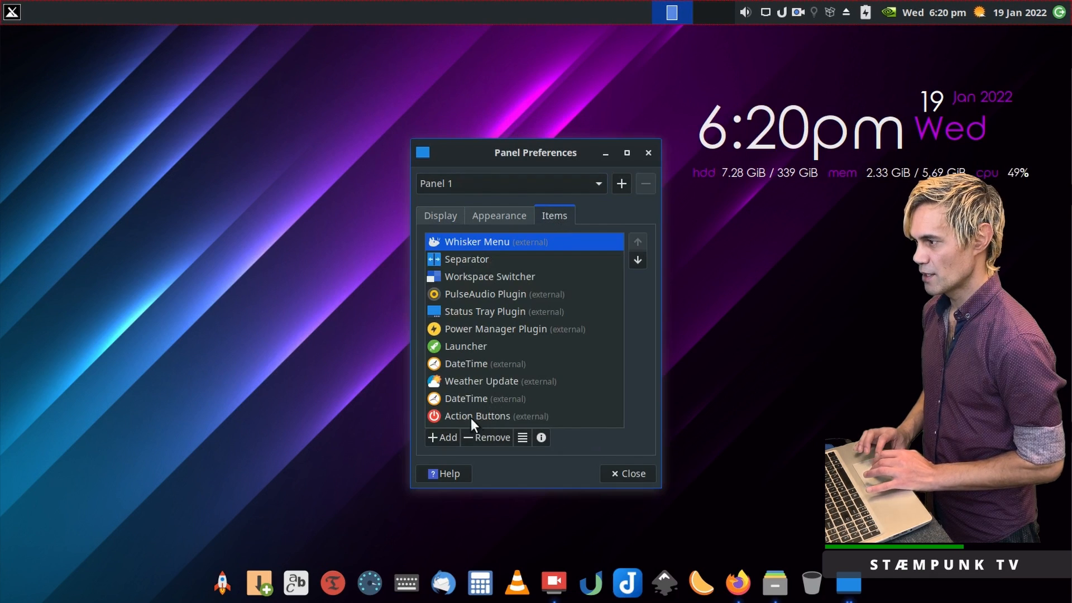
{"action": "left_click", "coordinate": [443, 439]}
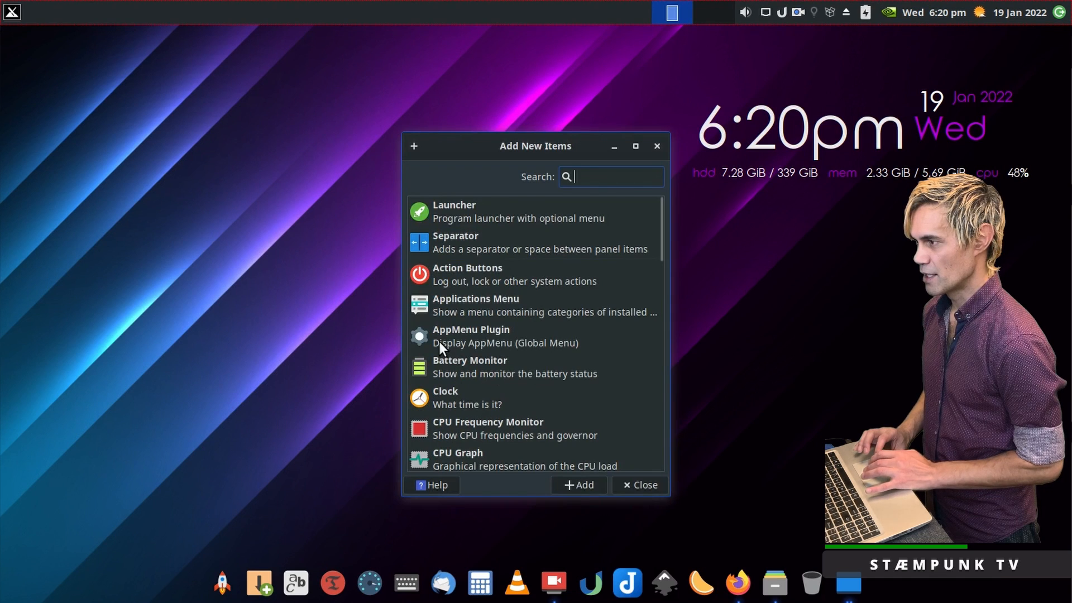
{"action": "left_click", "coordinate": [508, 340]}
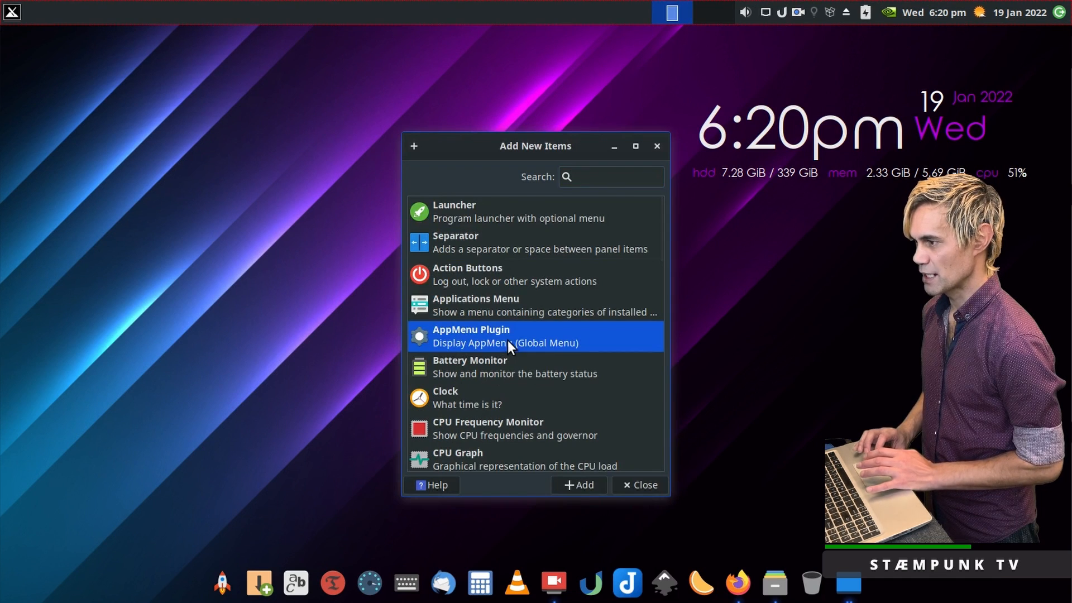
{"action": "left_click", "coordinate": [584, 484]}
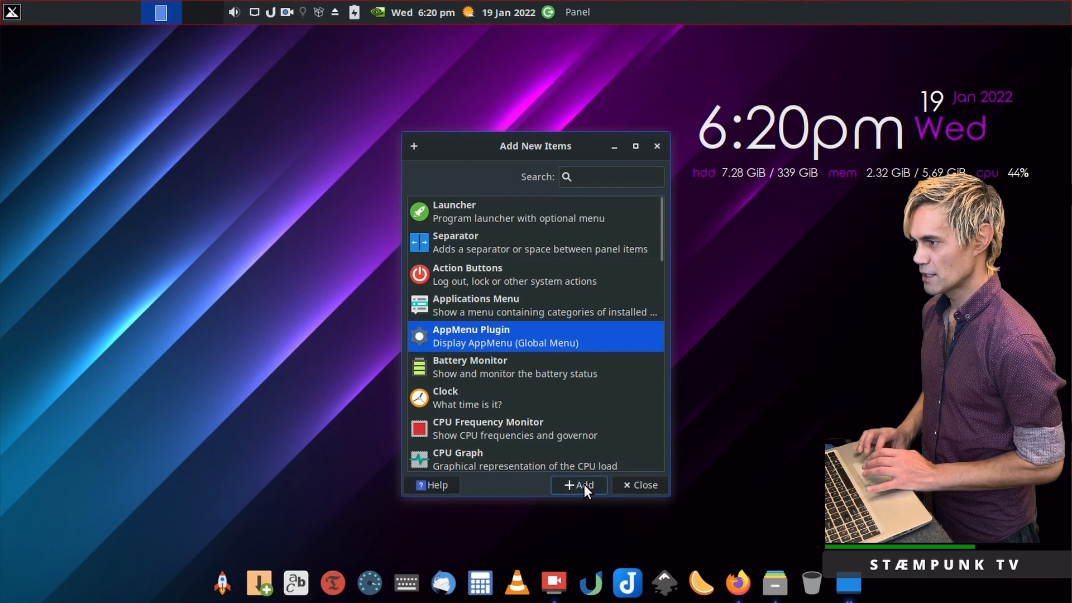
{"action": "left_click", "coordinate": [636, 484]}
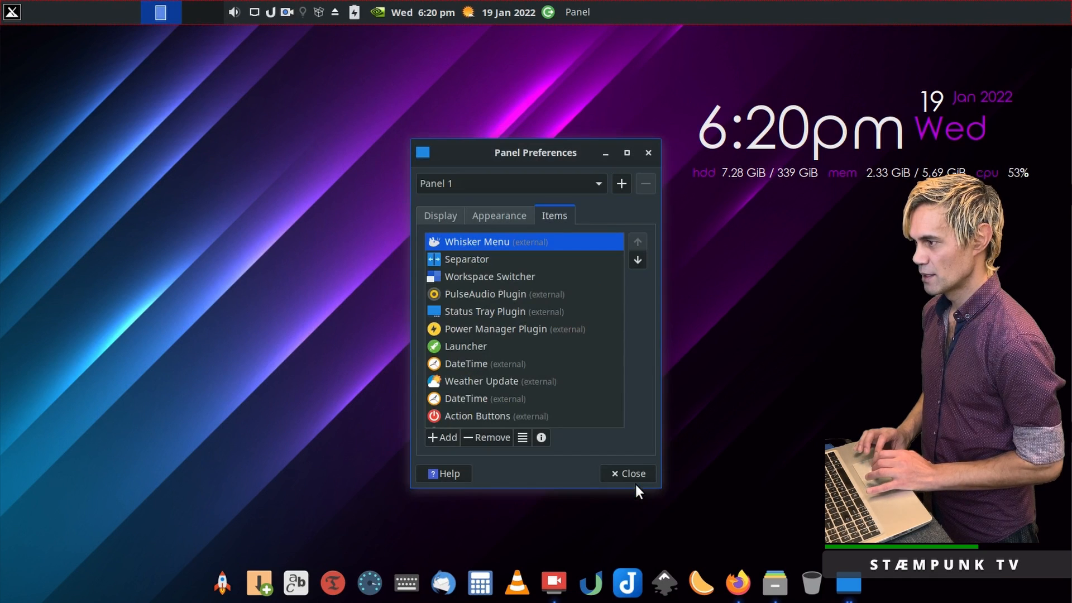
Move the AppMenu Plugin up six places so it sits directly below Whisker Menu.
{"action": "scroll", "coordinate": [489, 390], "scroll_direction": "down", "scroll_amount": 1}
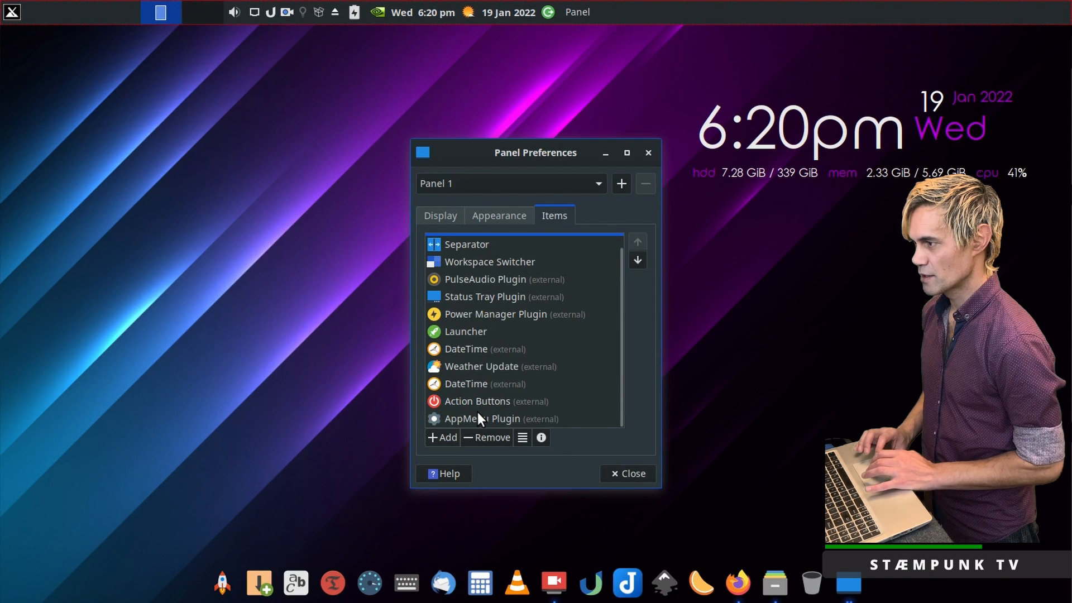
{"action": "left_click", "coordinate": [477, 414]}
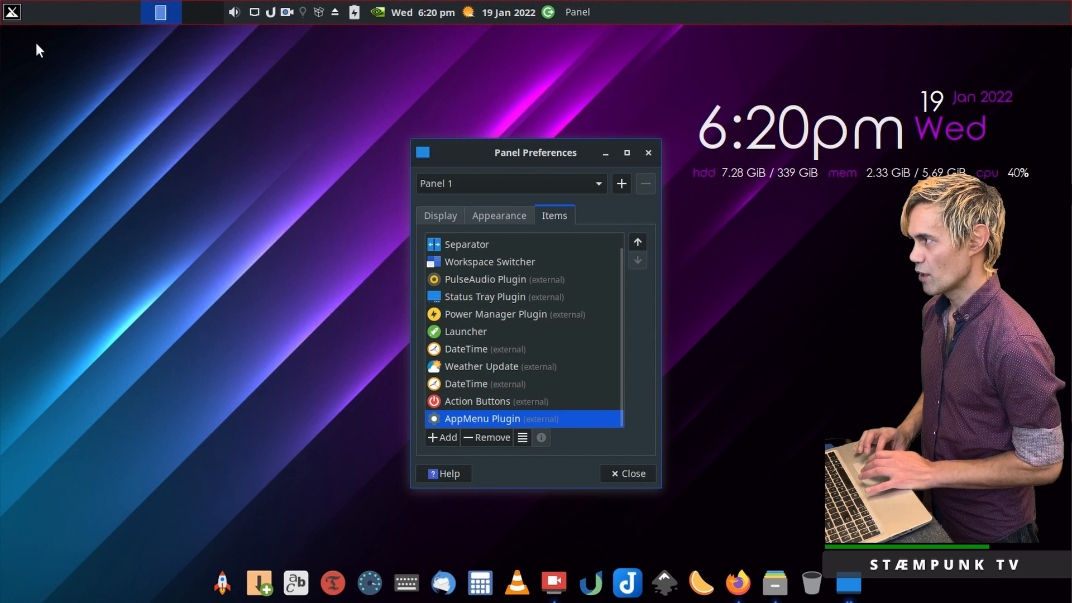
{"action": "left_click", "coordinate": [639, 243]}
{"action": "left_click", "coordinate": [639, 242]}
{"action": "left_click", "coordinate": [638, 242]}
{"action": "left_click", "coordinate": [639, 243]}
{"action": "left_click", "coordinate": [638, 242]}
{"action": "left_click", "coordinate": [639, 242]}
{"action": "left_click", "coordinate": [638, 242]}
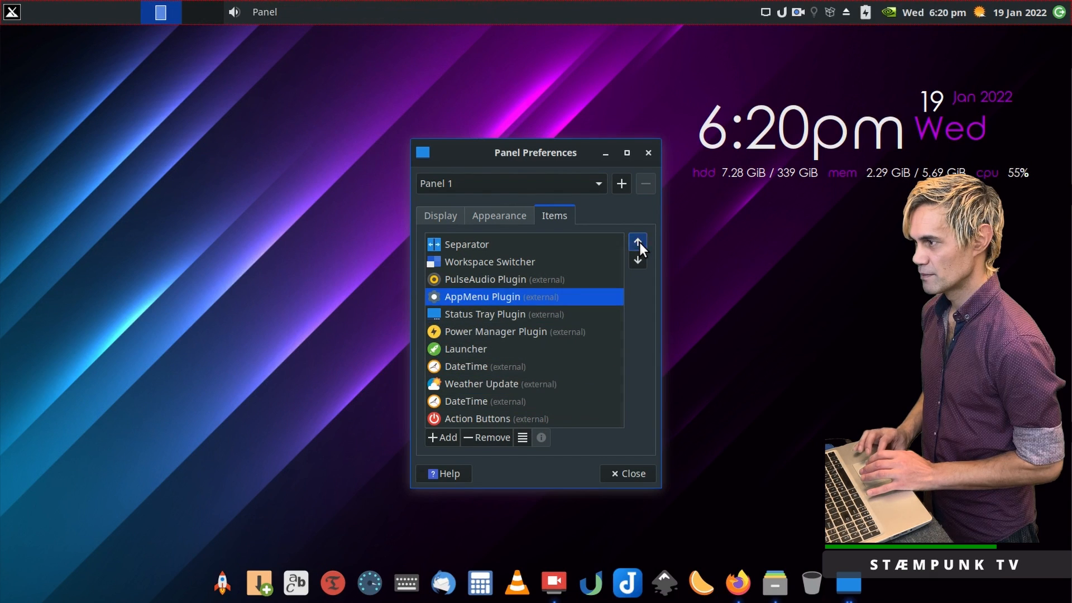
{"action": "left_click", "coordinate": [638, 242]}
{"action": "left_click", "coordinate": [639, 242]}
{"action": "left_click", "coordinate": [639, 242]}
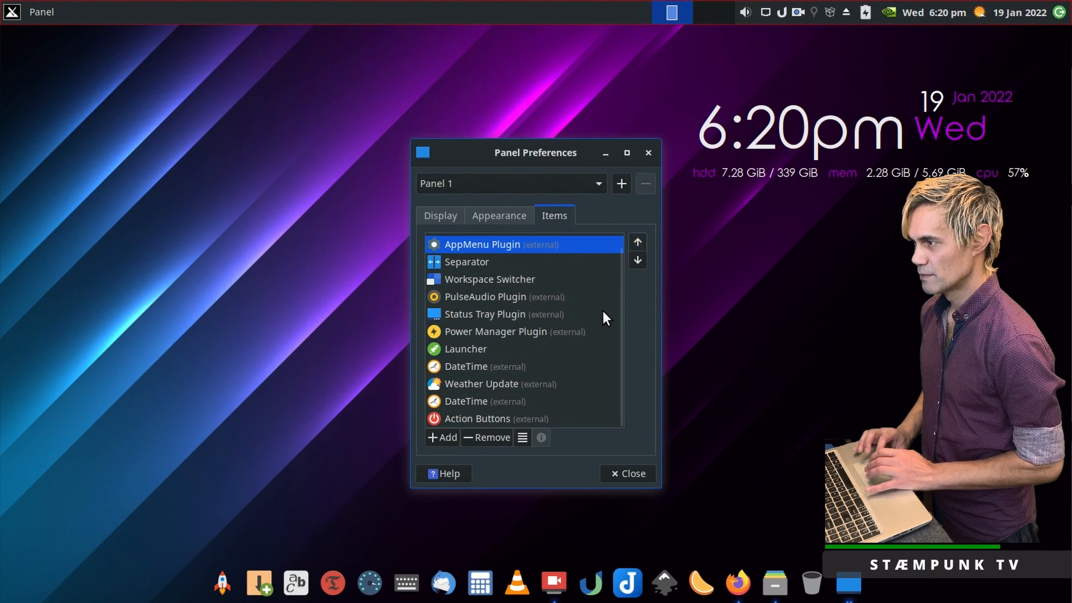
{"action": "scroll", "coordinate": [602, 309], "scroll_direction": "up", "scroll_amount": 1}
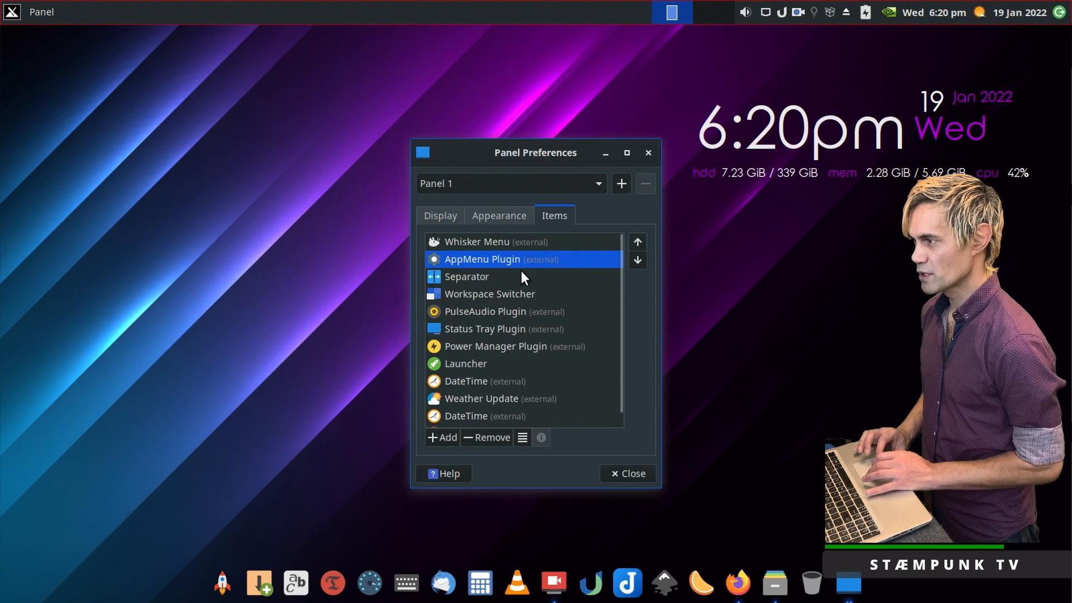
Make AppMenu show the application name in bold, remove the Separator, and close both windows.
{"action": "left_click", "coordinate": [522, 437]}
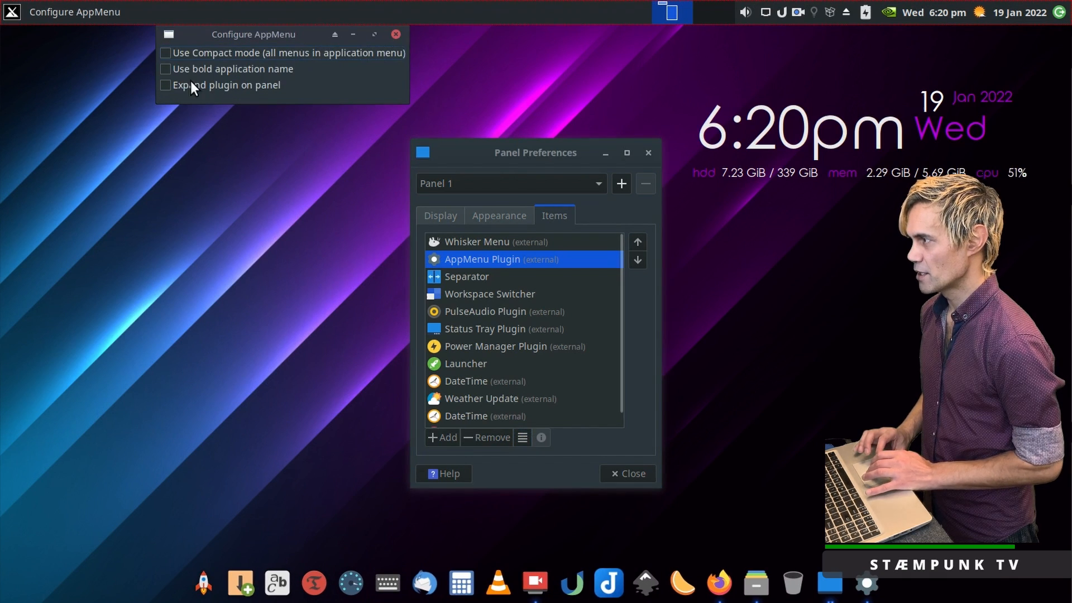
{"action": "left_click", "coordinate": [167, 68]}
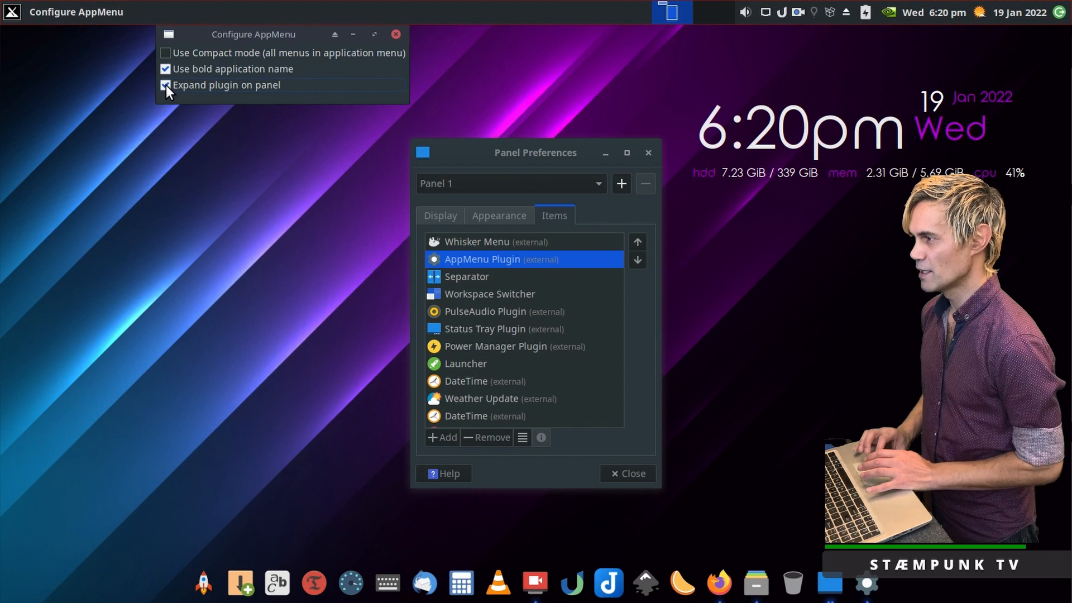
{"action": "left_click", "coordinate": [466, 276]}
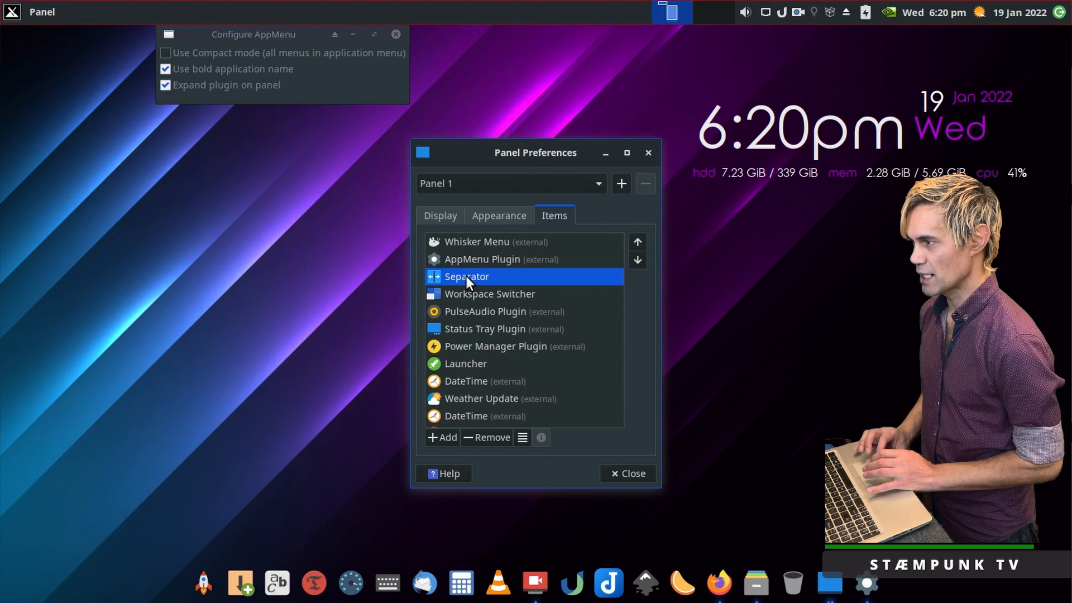
{"action": "left_click", "coordinate": [493, 439]}
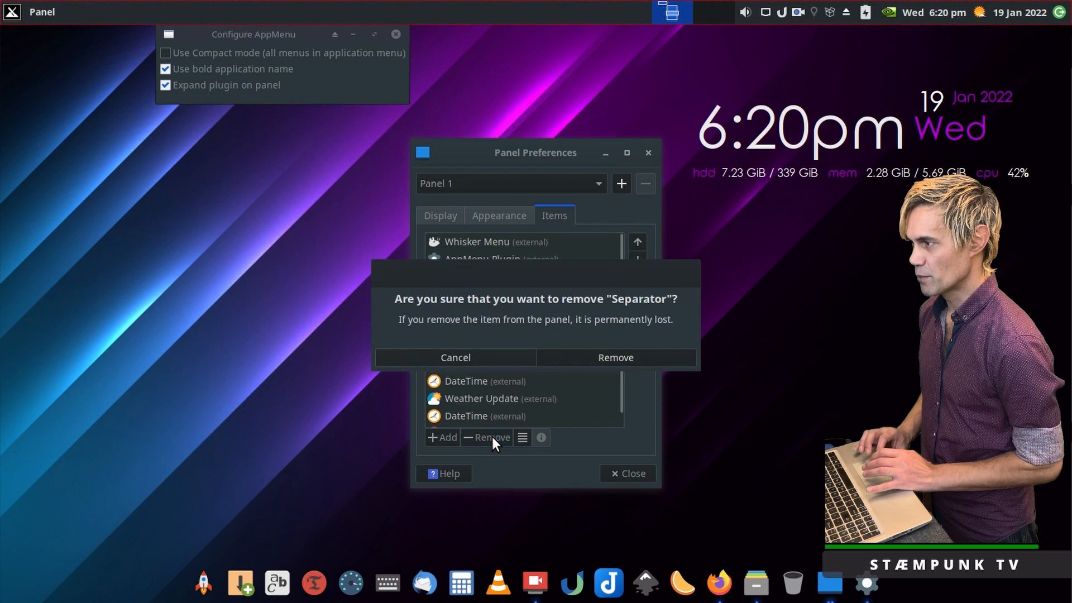
{"action": "left_click", "coordinate": [668, 359]}
{"action": "left_click", "coordinate": [637, 473]}
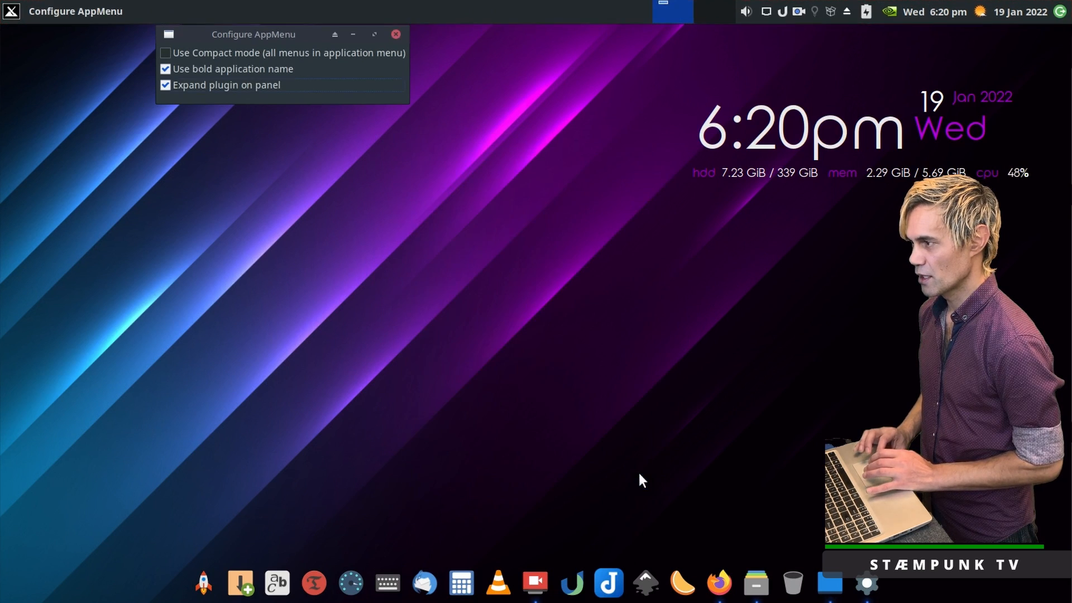
{"action": "left_click", "coordinate": [396, 35]}
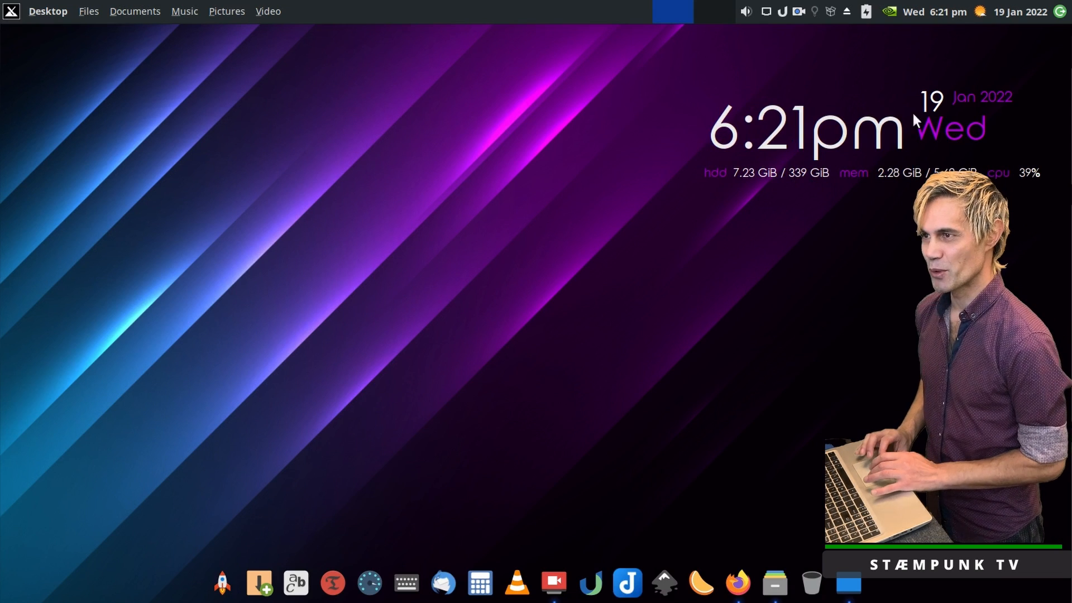
Log out and back in to restart the session, then launch Vivaldi from the dock.
{"action": "left_click", "coordinate": [1058, 11]}
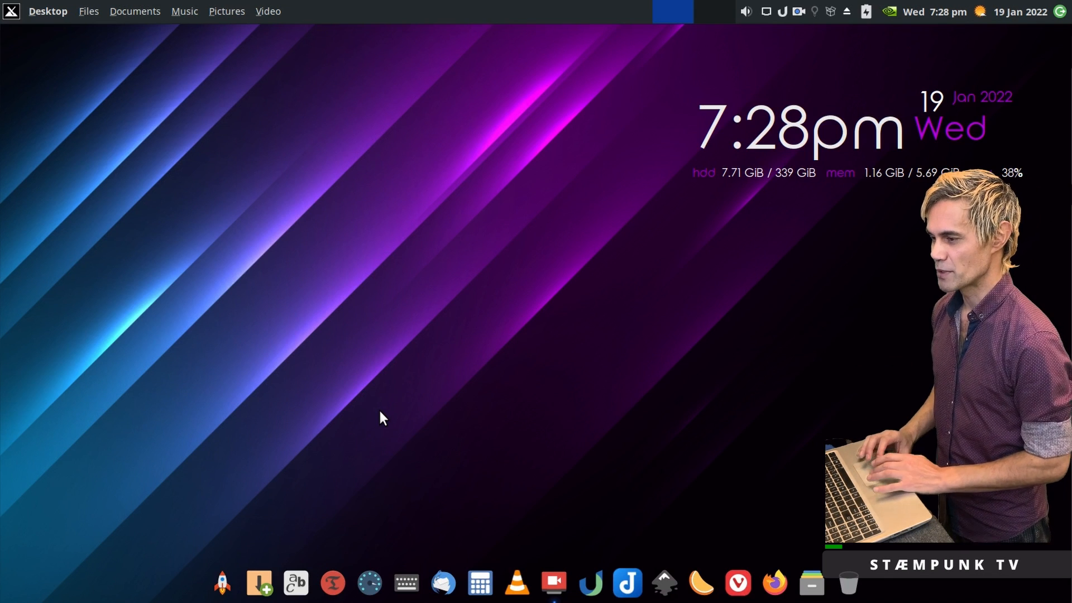
{"action": "left_click", "coordinate": [734, 580]}
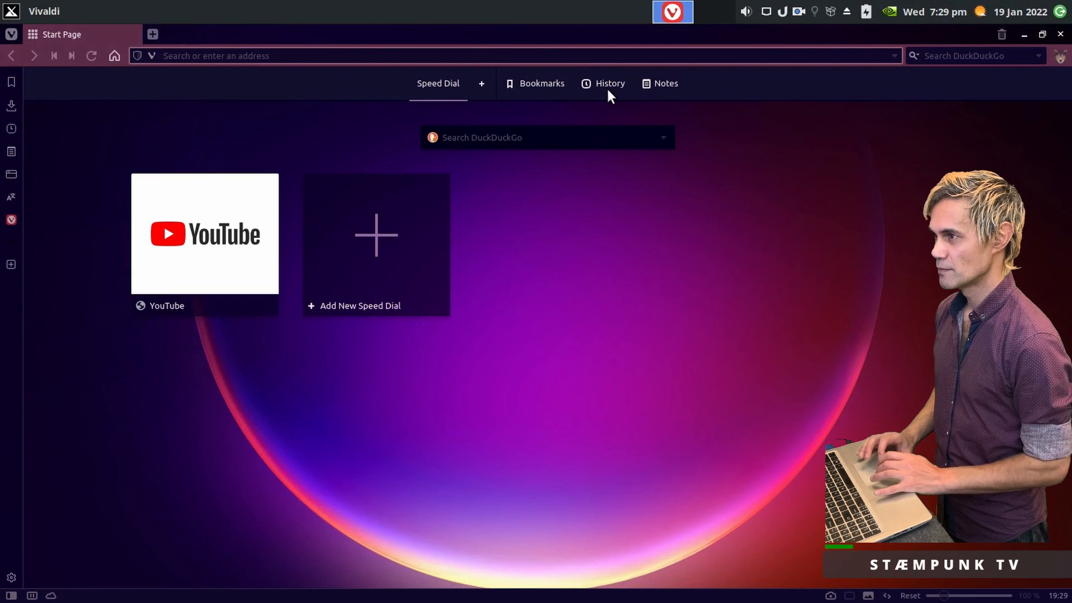
Restore Vivaldi from full screen and browse to xfce-look.org.
{"action": "double_click", "coordinate": [595, 27]}
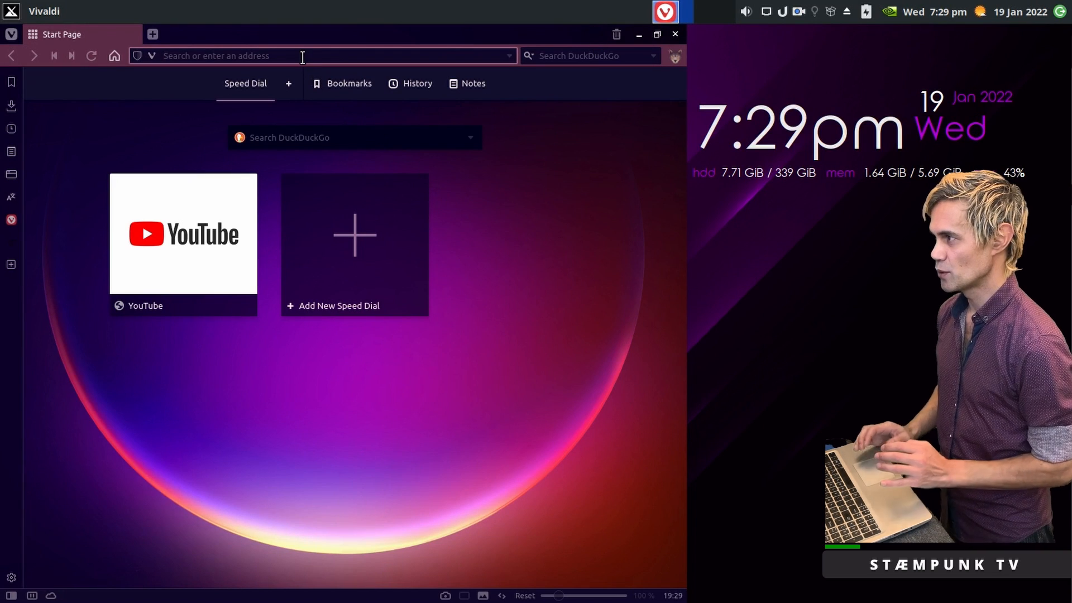
{"action": "type", "text": "xfce"}
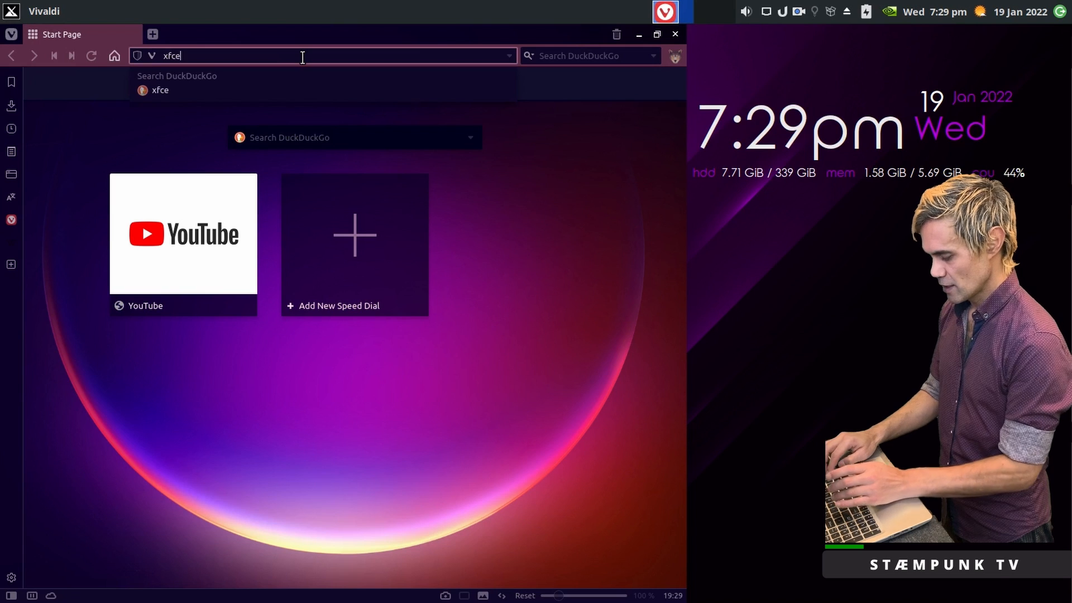
{"action": "type", "text": "-loo"}
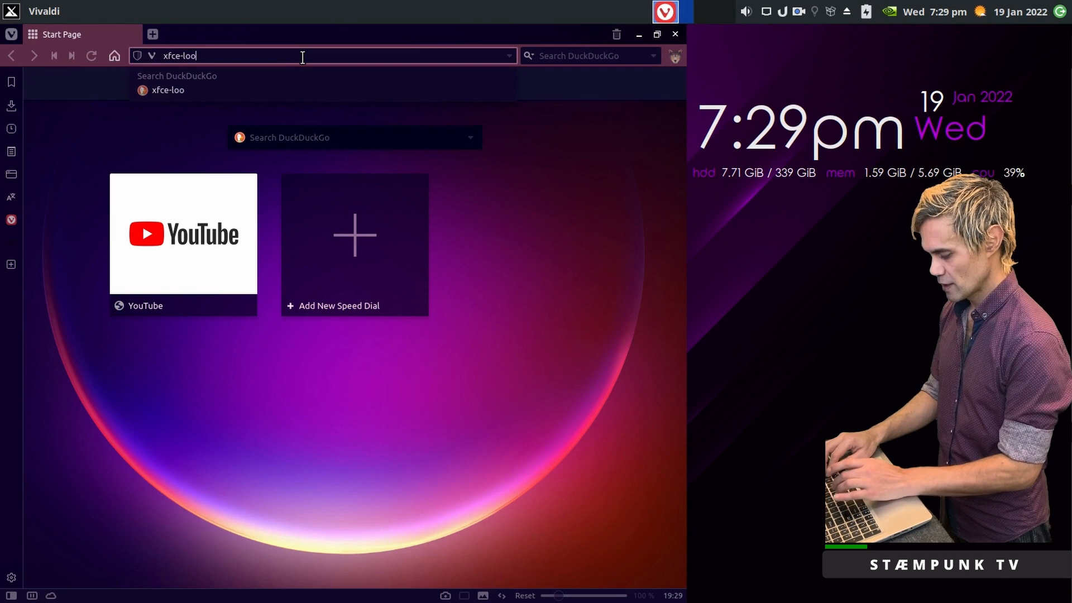
{"action": "type", "text": "k.org"}
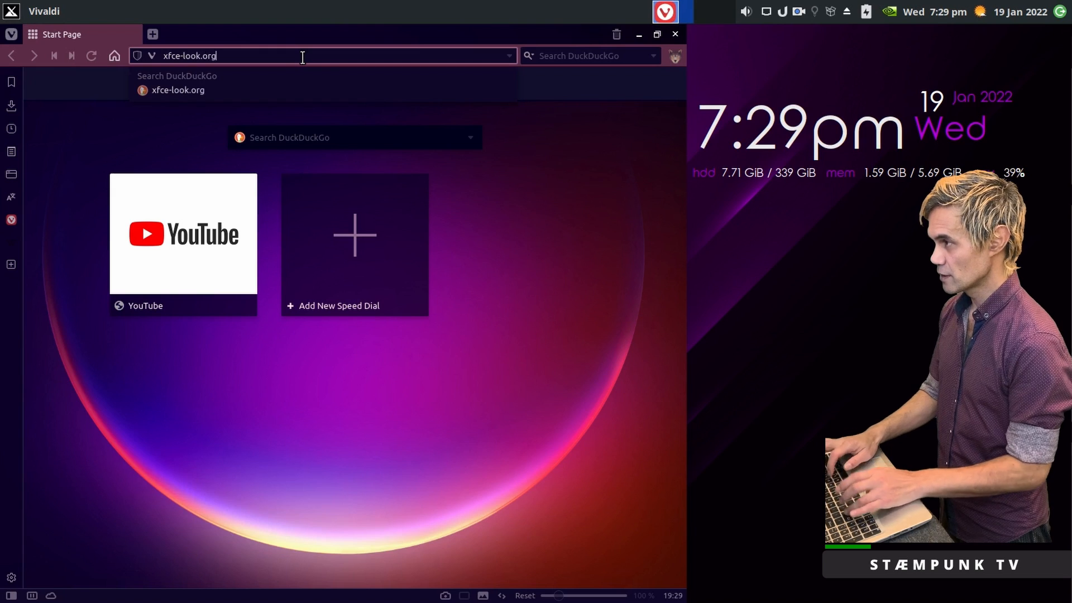
{"action": "key", "text": "Return"}
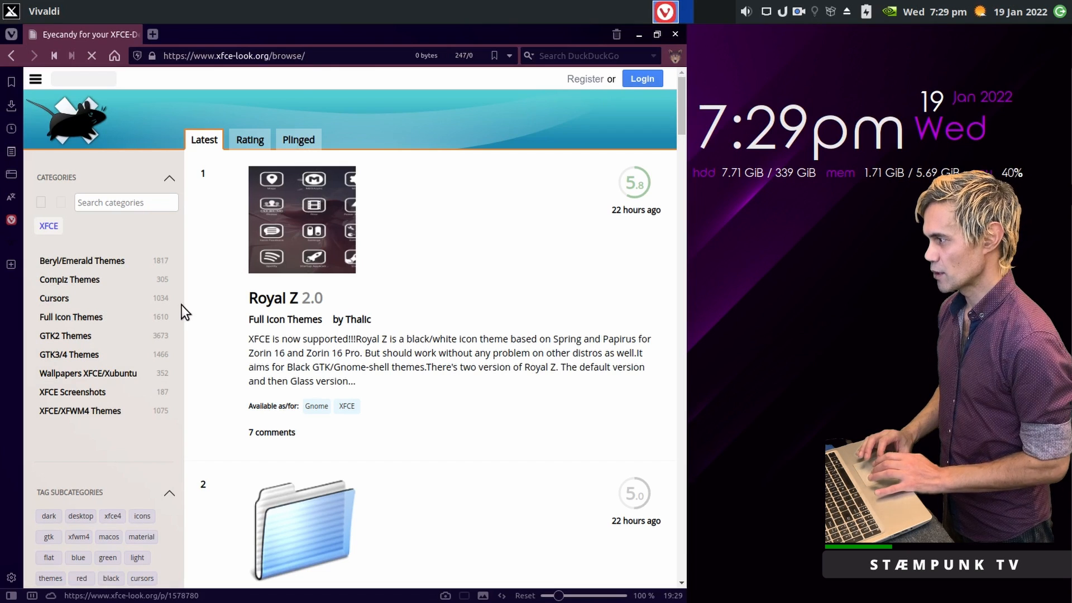
Filter to GTK3/4 Themes, sort by Rating, go to page 2, and open Sweet (rated 9.2).
{"action": "left_click", "coordinate": [93, 357]}
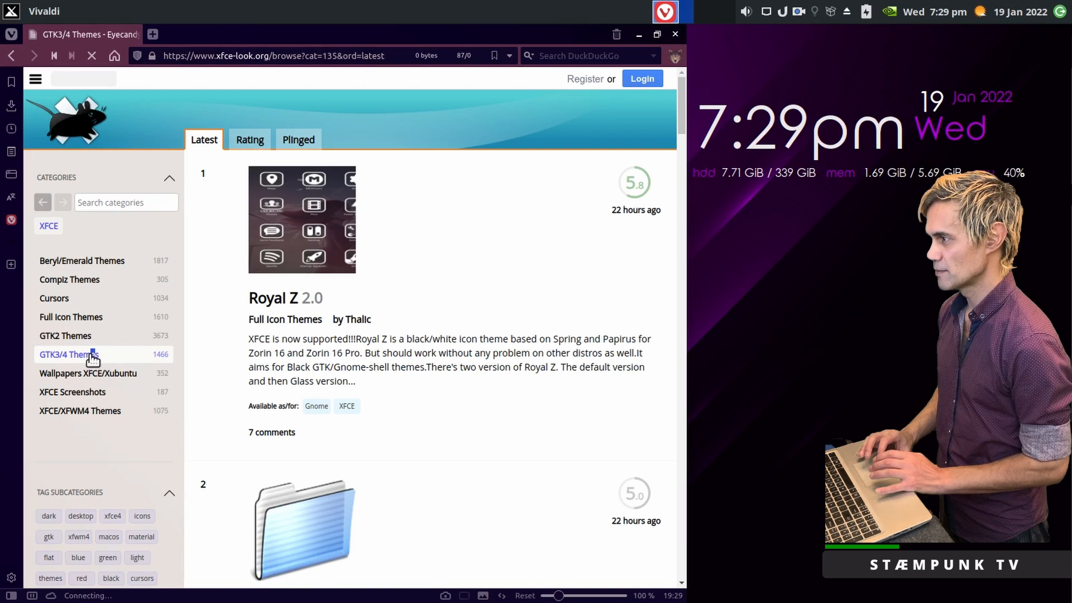
{"action": "left_click", "coordinate": [249, 140]}
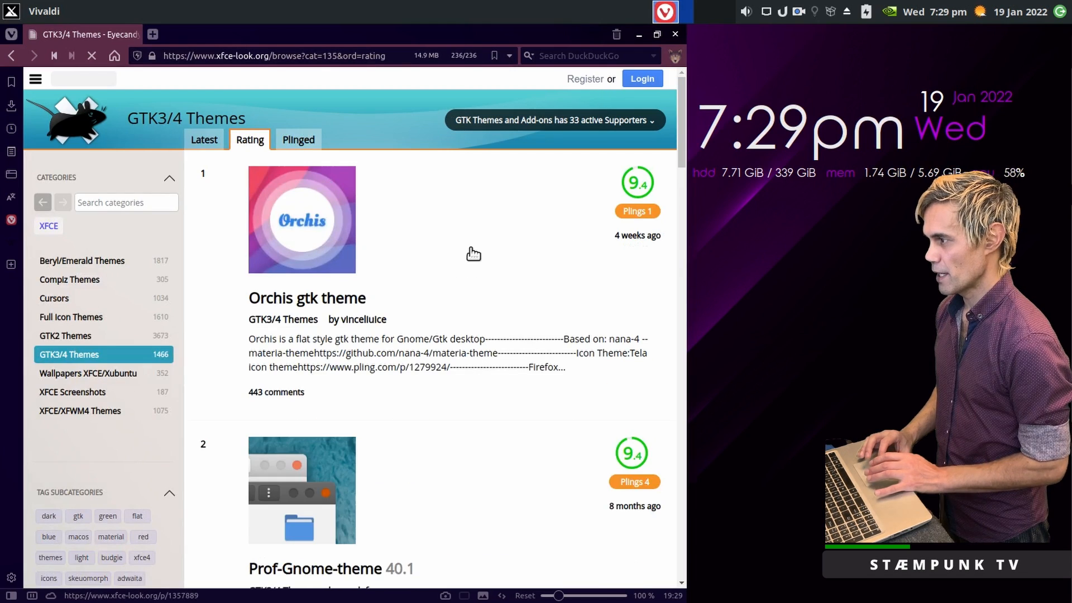
{"action": "scroll", "coordinate": [470, 253], "scroll_direction": "down", "scroll_amount": 4}
{"action": "scroll", "coordinate": [473, 254], "scroll_direction": "down", "scroll_amount": 15}
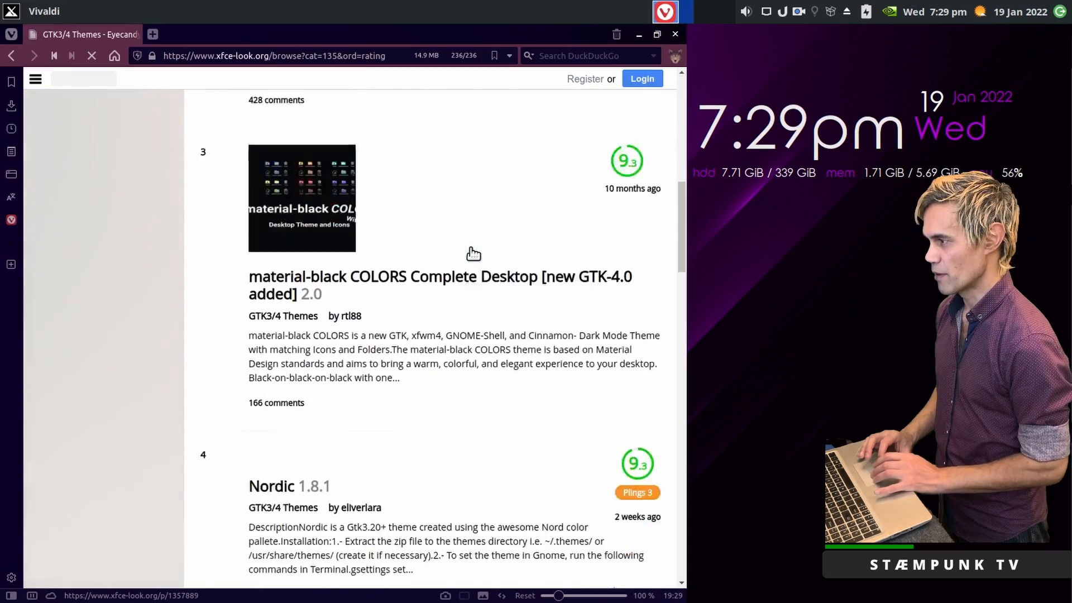
{"action": "scroll", "coordinate": [473, 254], "scroll_direction": "down", "scroll_amount": 5}
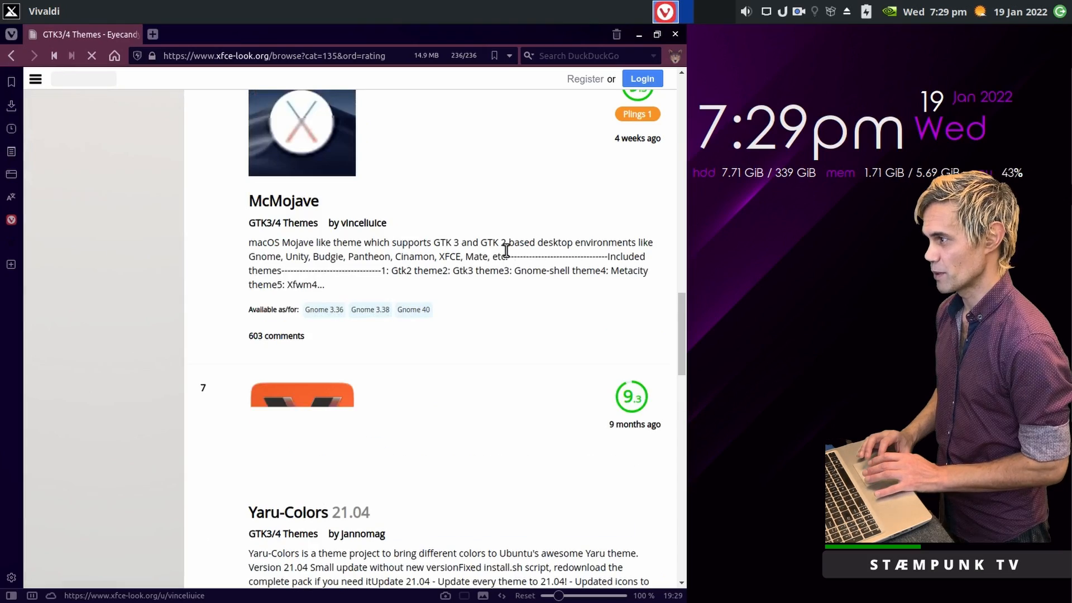
{"action": "scroll", "coordinate": [506, 250], "scroll_direction": "down", "scroll_amount": 14}
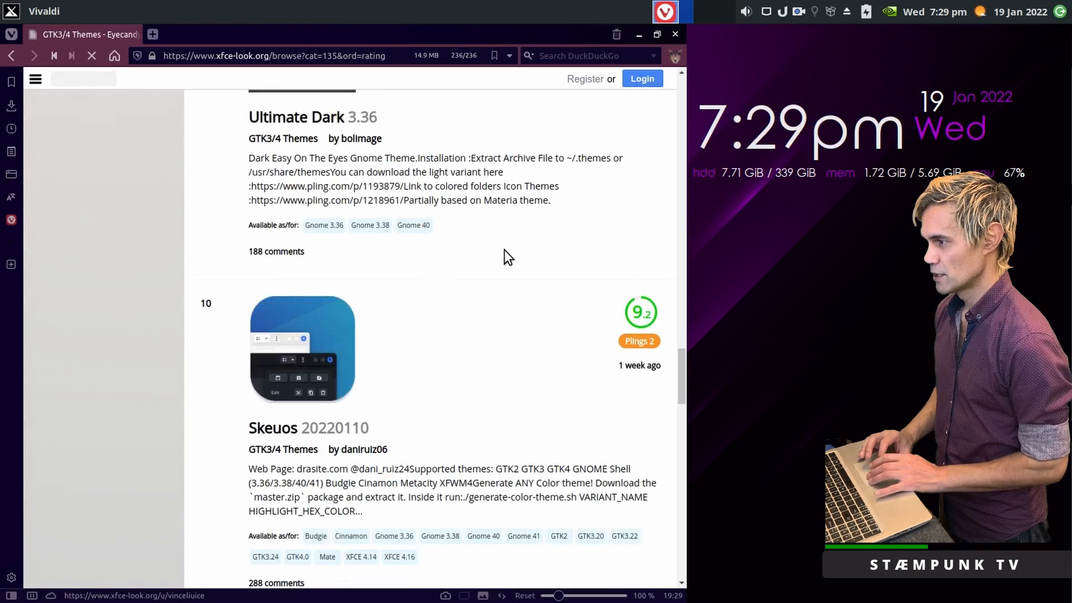
{"action": "scroll", "coordinate": [505, 250], "scroll_direction": "down", "scroll_amount": 7}
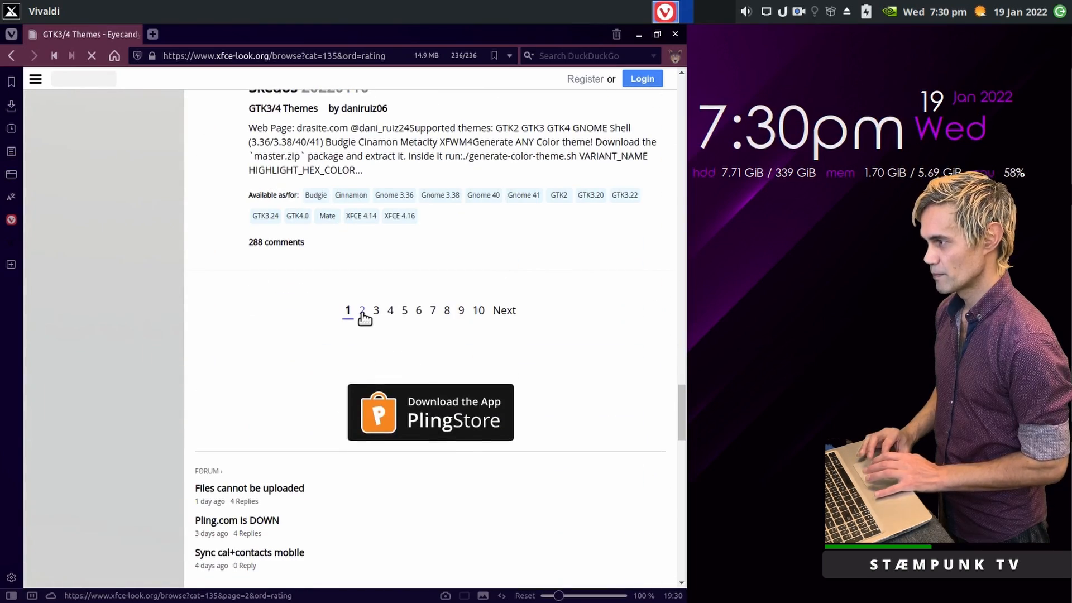
{"action": "left_click", "coordinate": [362, 311]}
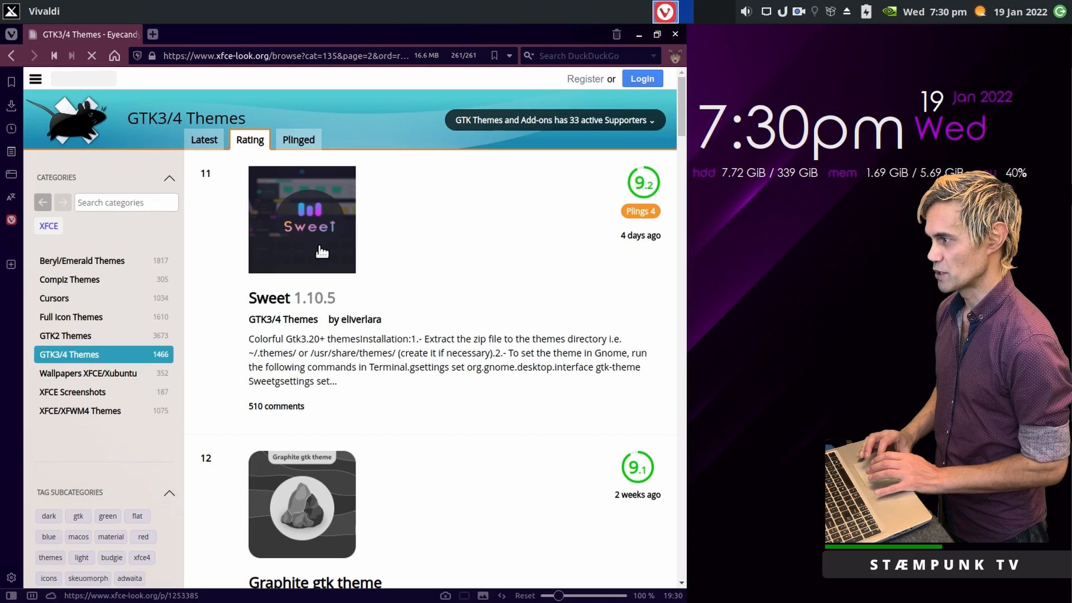
{"action": "left_click", "coordinate": [322, 252]}
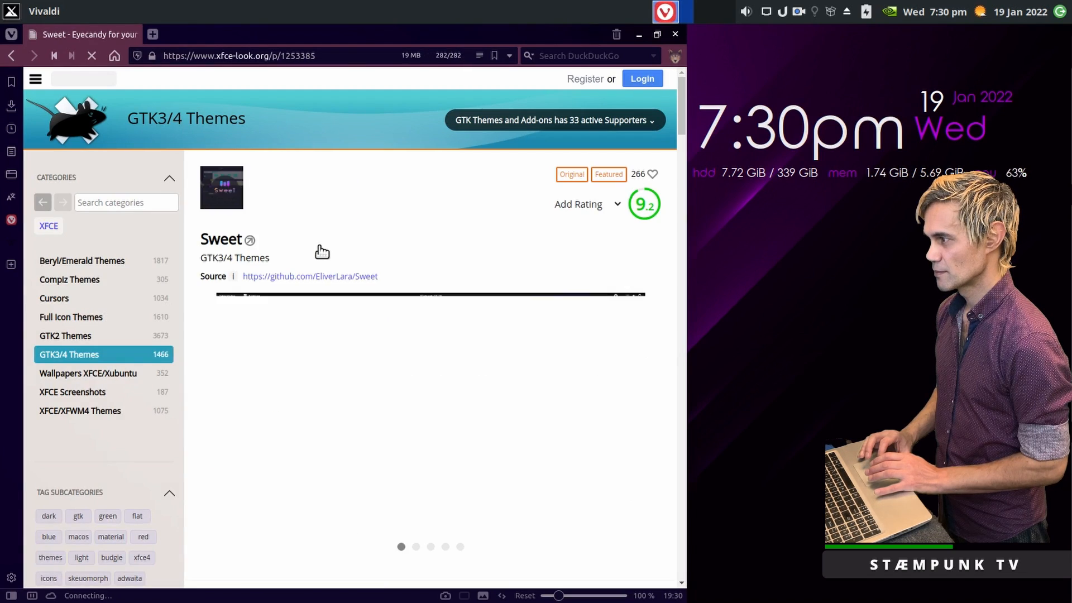
{"action": "scroll", "coordinate": [322, 252], "scroll_direction": "down", "scroll_amount": 4}
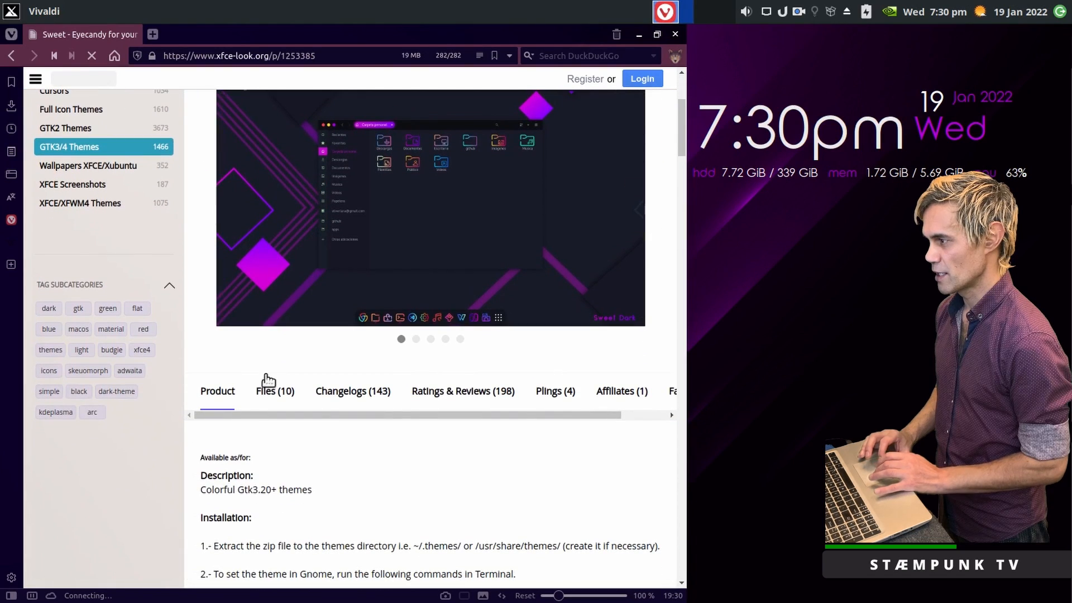
Download and save Sweet-Dark.tar.xz (489.98 KB) from the theme's Files (10) tab.
{"action": "left_click", "coordinate": [259, 397]}
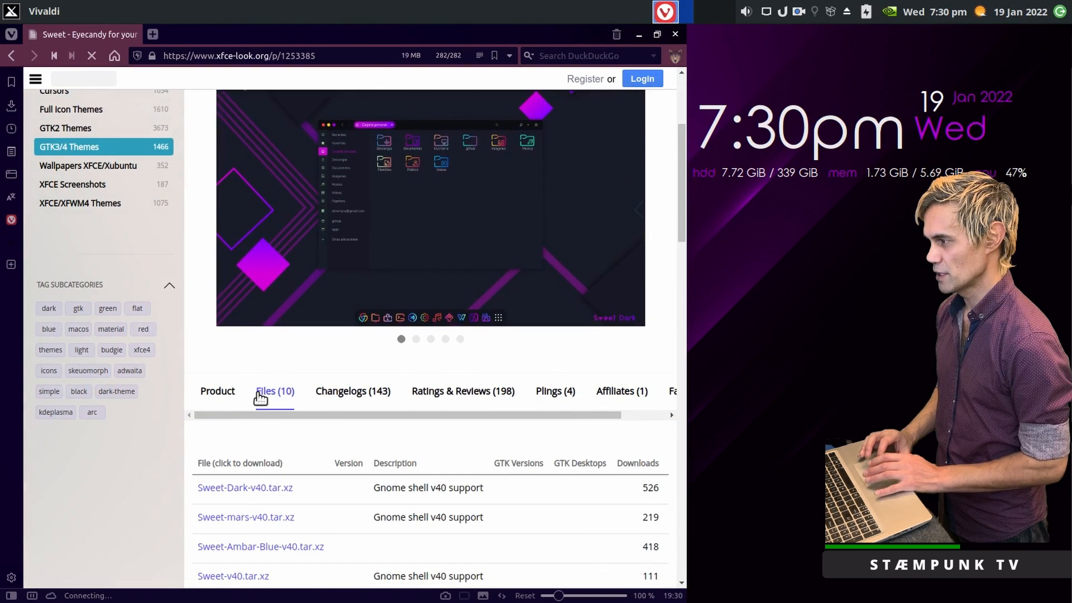
{"action": "scroll", "coordinate": [259, 397], "scroll_direction": "down", "scroll_amount": 5}
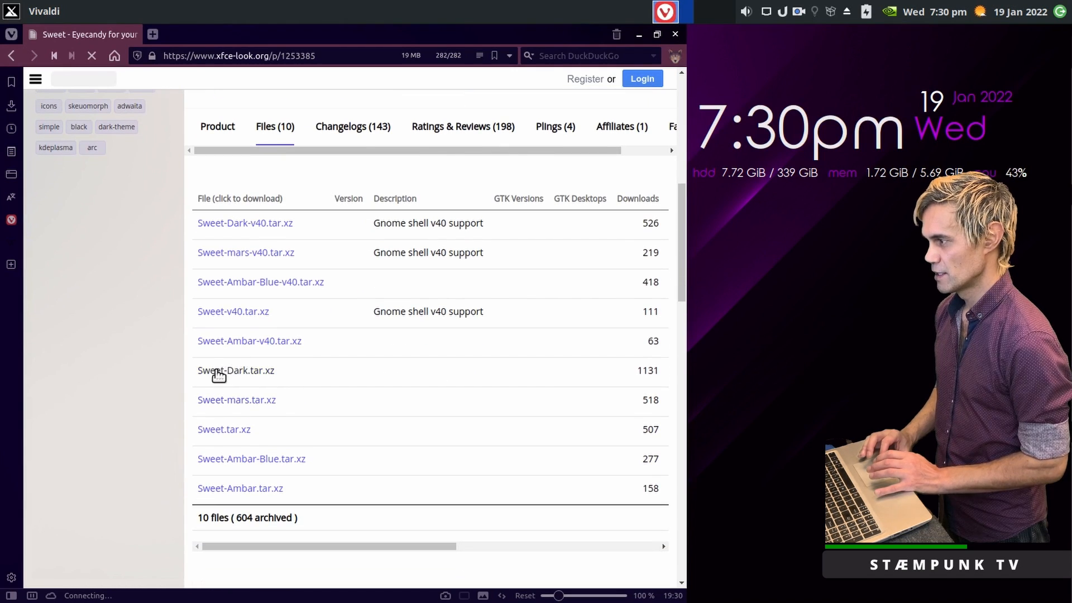
{"action": "left_click", "coordinate": [218, 375]}
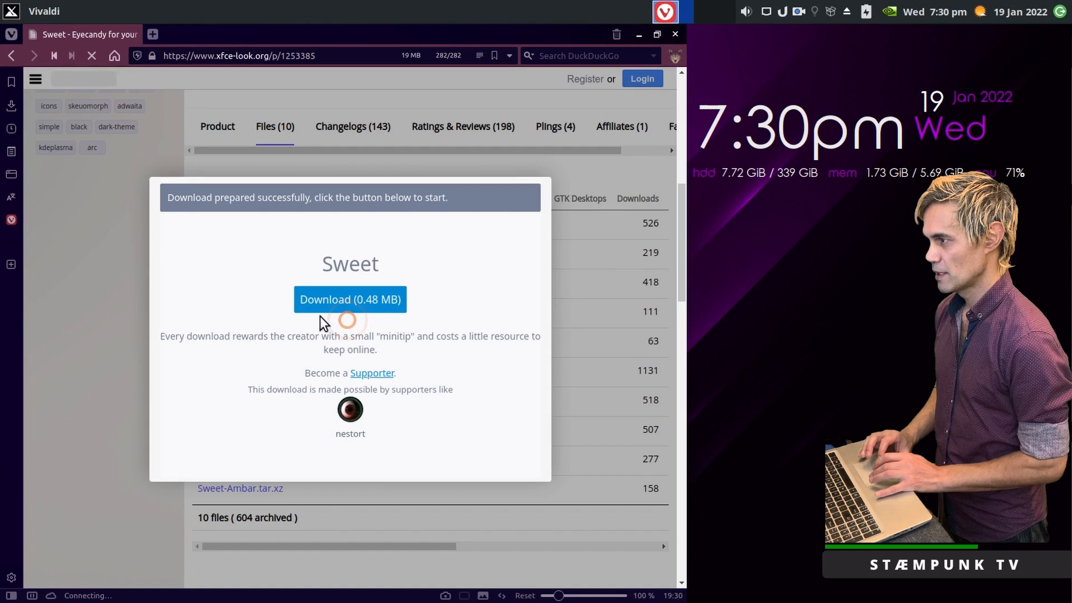
{"action": "left_click", "coordinate": [330, 303]}
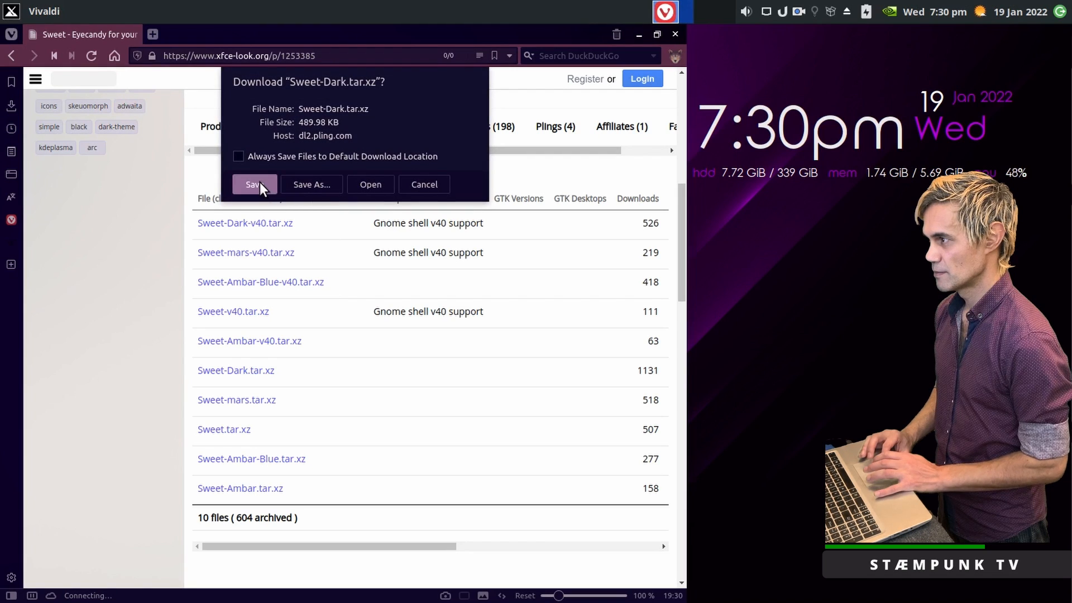
{"action": "left_click", "coordinate": [259, 182]}
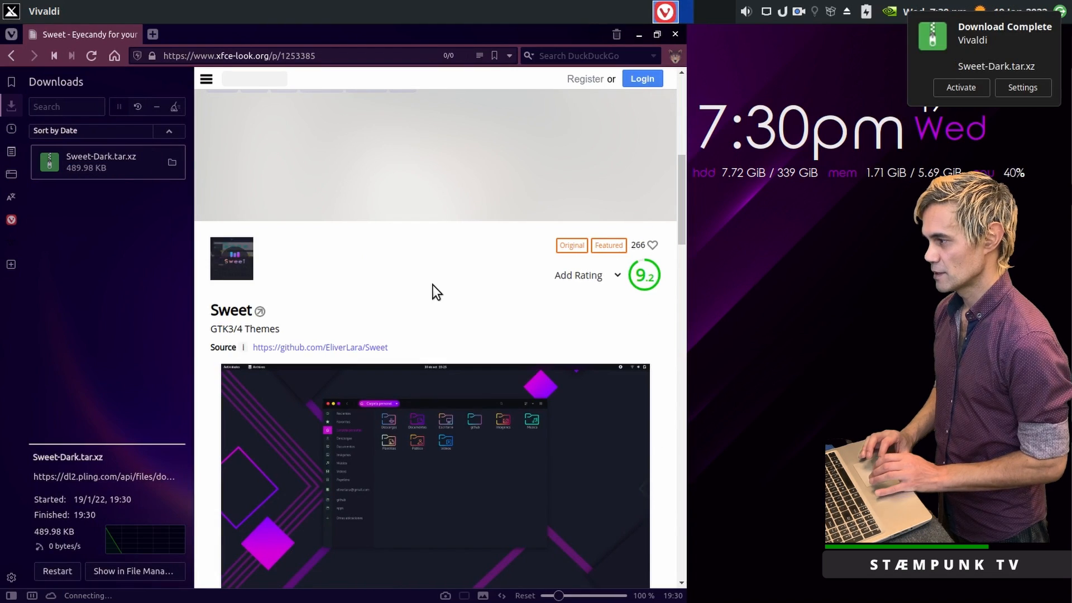
{"action": "left_click", "coordinate": [11, 596]}
{"action": "scroll", "coordinate": [53, 231], "scroll_direction": "up", "scroll_amount": 10}
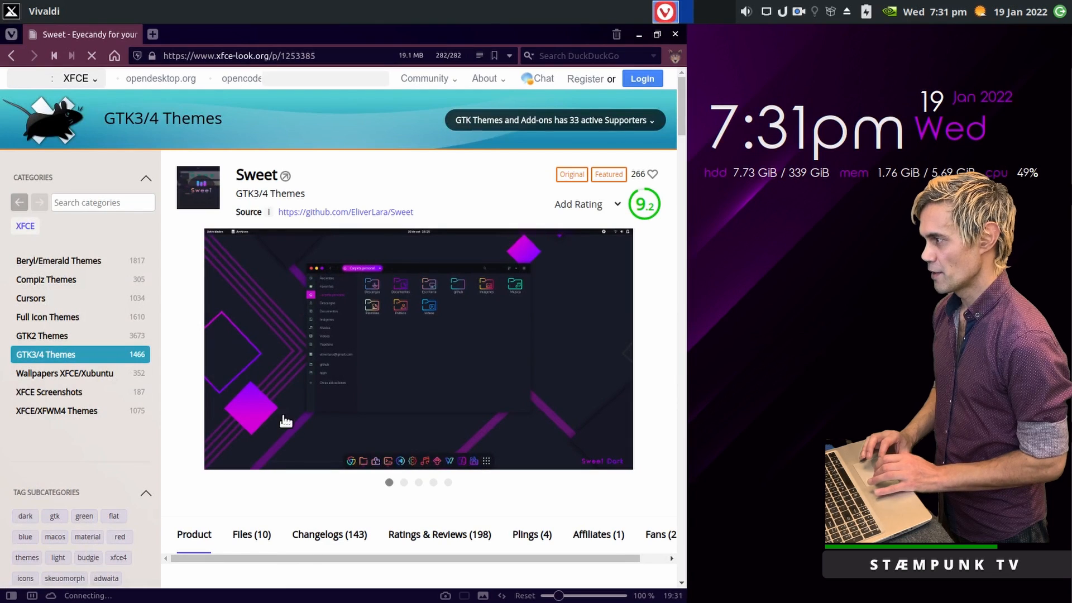
Open the Sweet cursors page from the Cursors category sorted by rating.
{"action": "left_click", "coordinate": [35, 302]}
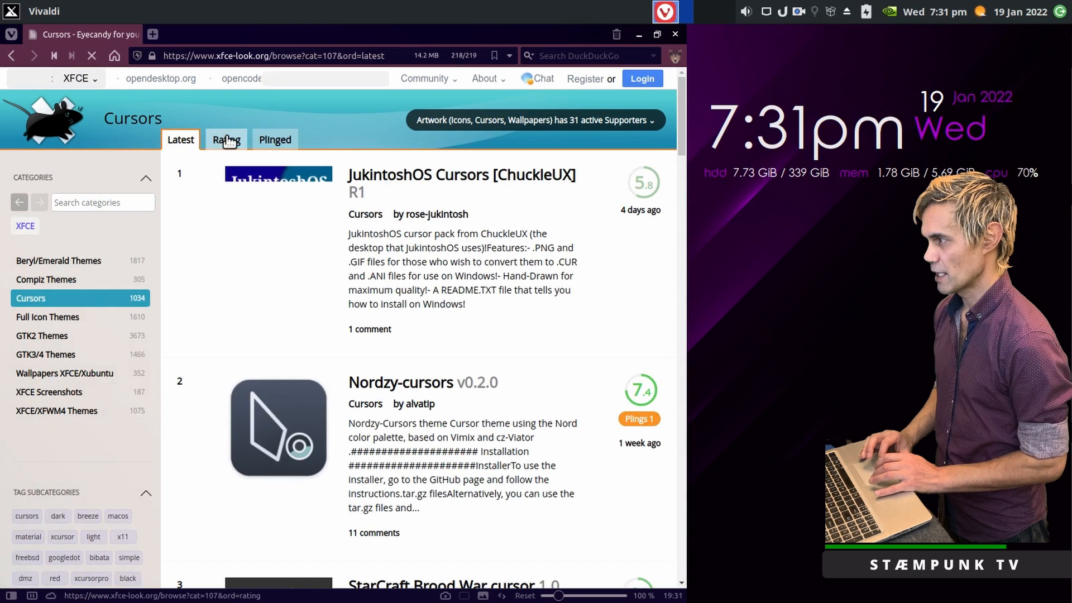
{"action": "left_click", "coordinate": [224, 140]}
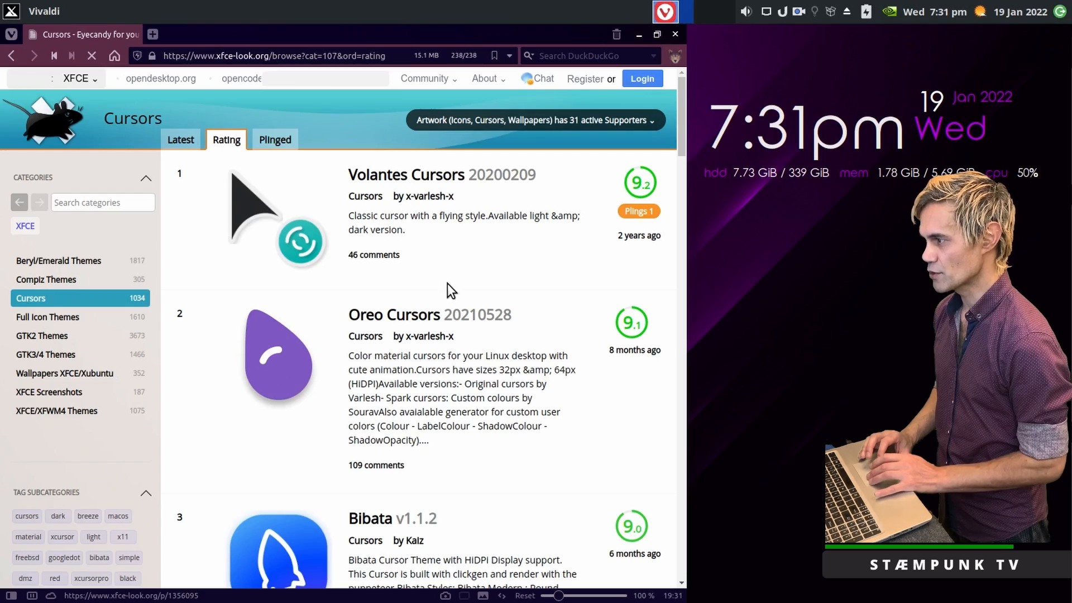
{"action": "scroll", "coordinate": [447, 283], "scroll_direction": "down", "scroll_amount": 12}
{"action": "scroll", "coordinate": [447, 283], "scroll_direction": "down", "scroll_amount": 3}
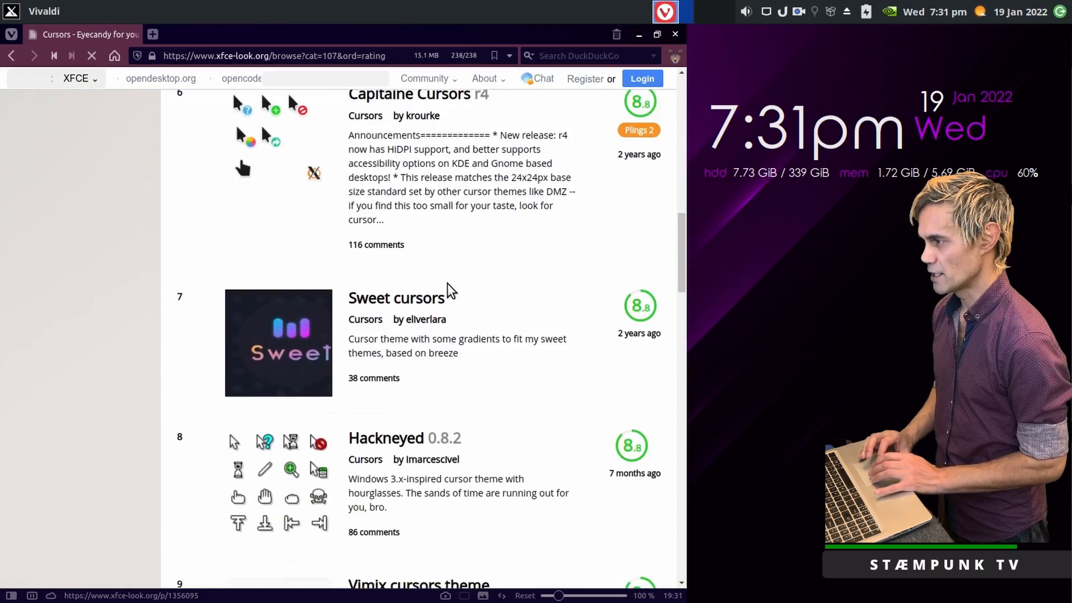
{"action": "left_click", "coordinate": [396, 299]}
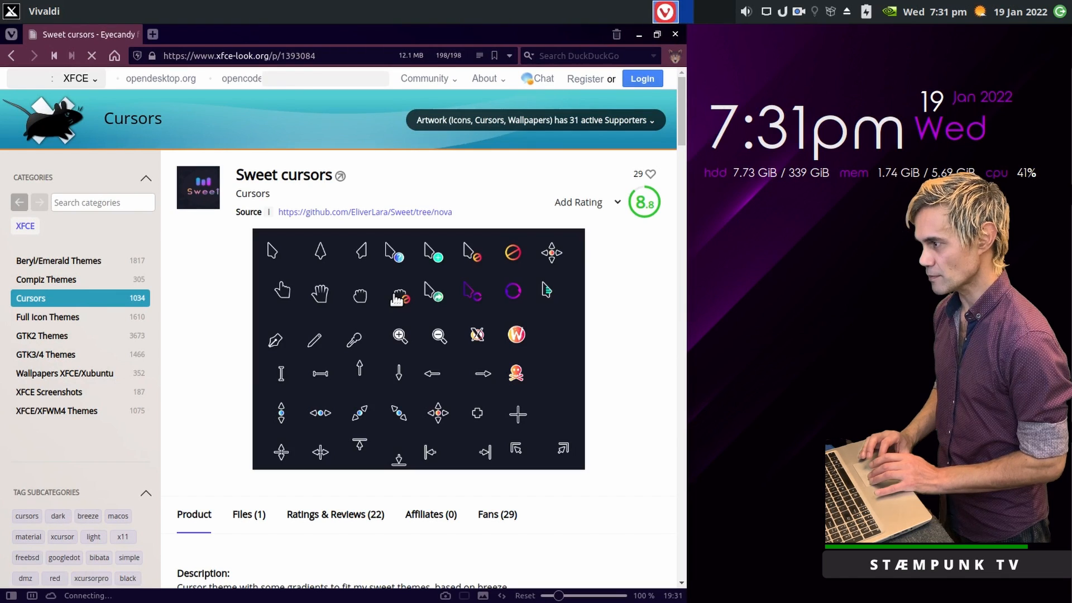
Download and save the Sweet-cursors.tar.xz archive (0.16 MB).
{"action": "scroll", "coordinate": [396, 299], "scroll_direction": "down", "scroll_amount": 2}
{"action": "scroll", "coordinate": [396, 300], "scroll_direction": "down", "scroll_amount": 1}
{"action": "left_click", "coordinate": [241, 360]}
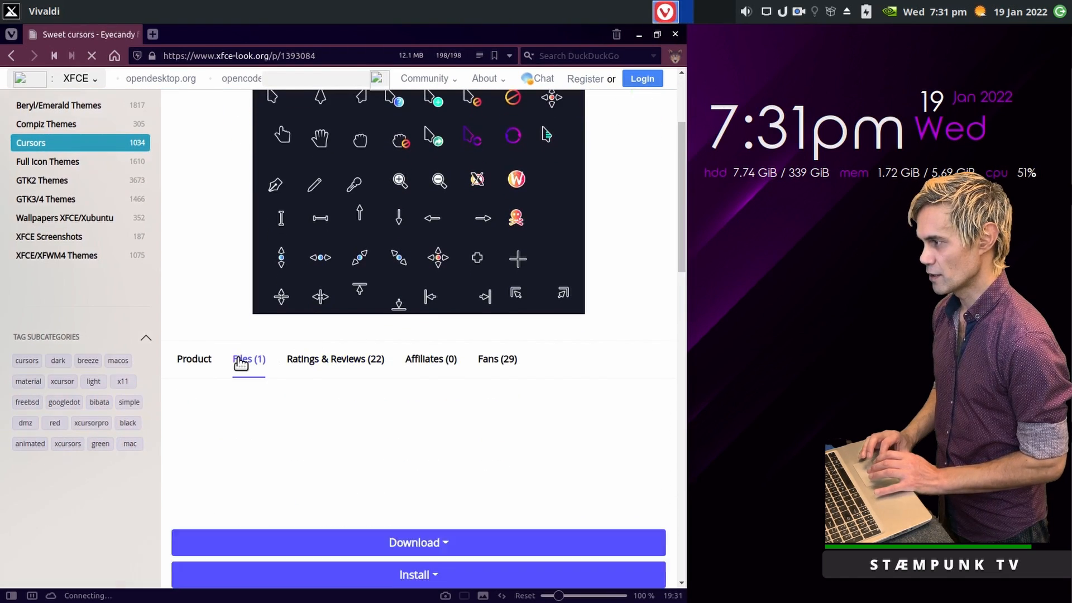
{"action": "left_click", "coordinate": [236, 445]}
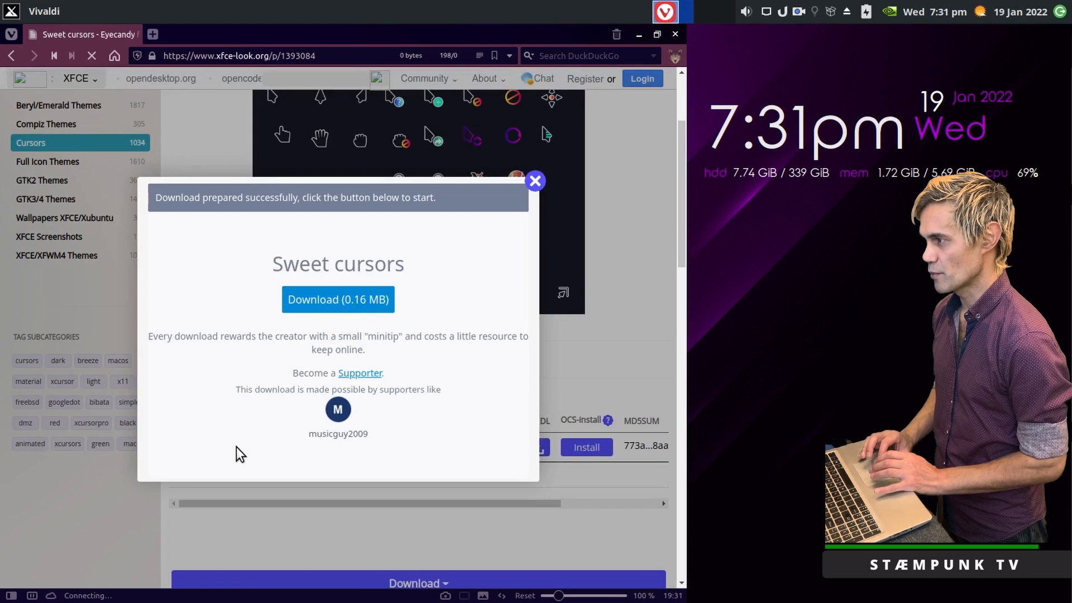
{"action": "left_click", "coordinate": [338, 304]}
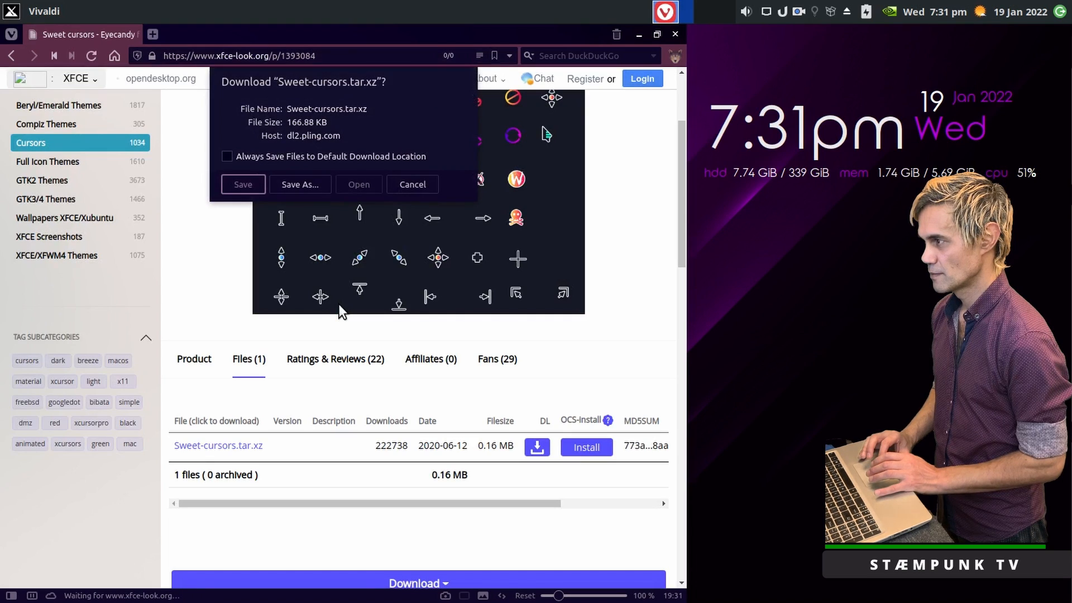
{"action": "left_click", "coordinate": [246, 188]}
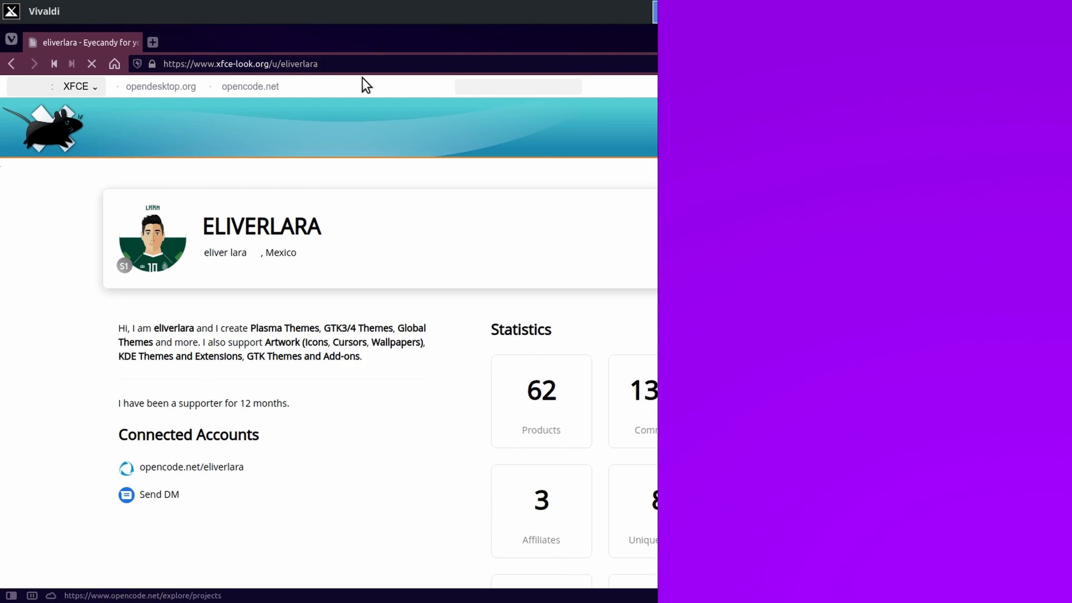
Reveal the downloaded cursors archive in the file manager and close Vivaldi.
{"action": "left_click", "coordinate": [11, 596]}
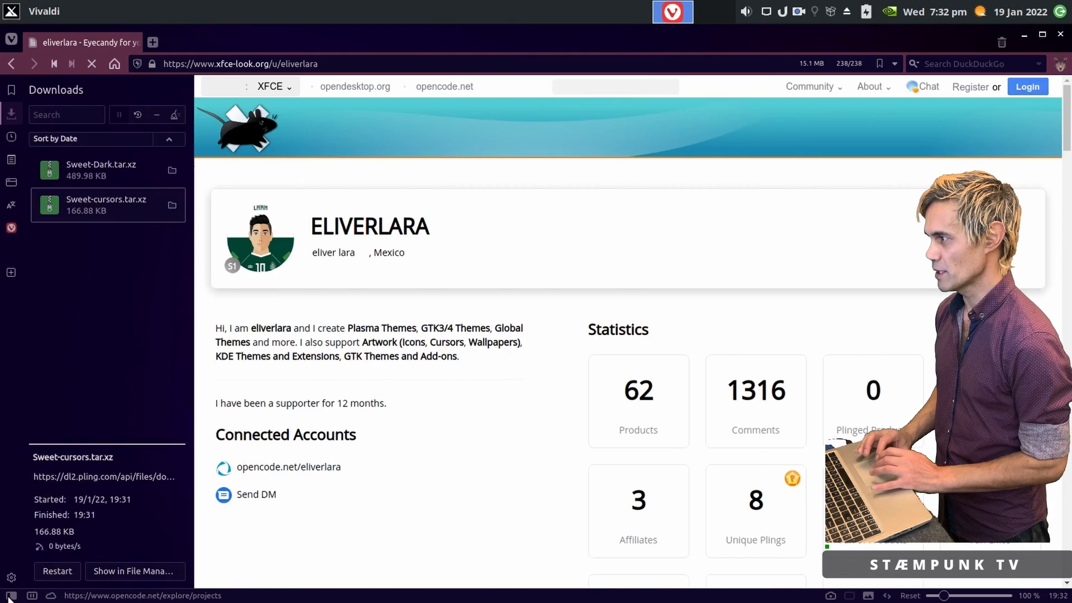
{"action": "left_click", "coordinate": [172, 205]}
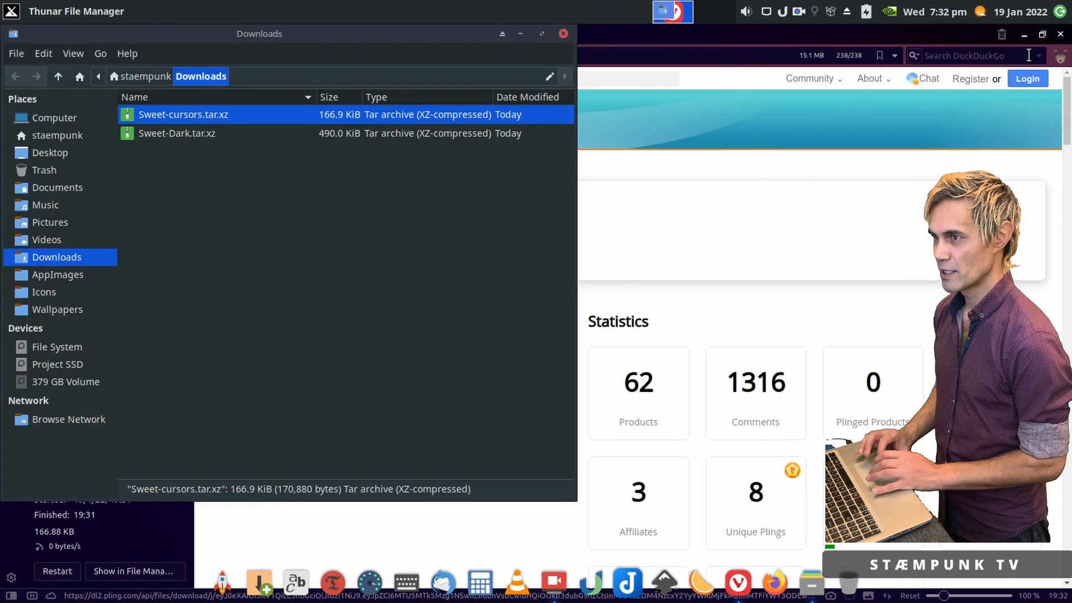
{"action": "left_click", "coordinate": [1061, 34]}
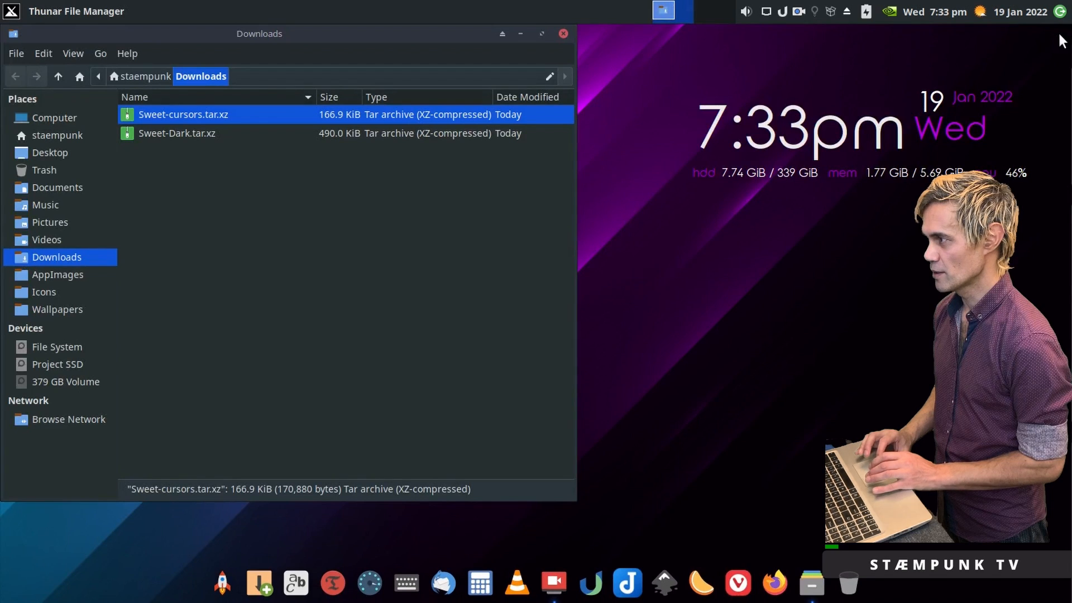
Extract both Sweet tar.xz archives in Downloads, then open a second Thunar window on home.
{"action": "left_click_drag", "start_coordinate": [261, 170], "coordinate": [170, 115]}
{"action": "right_click", "coordinate": [175, 118]}
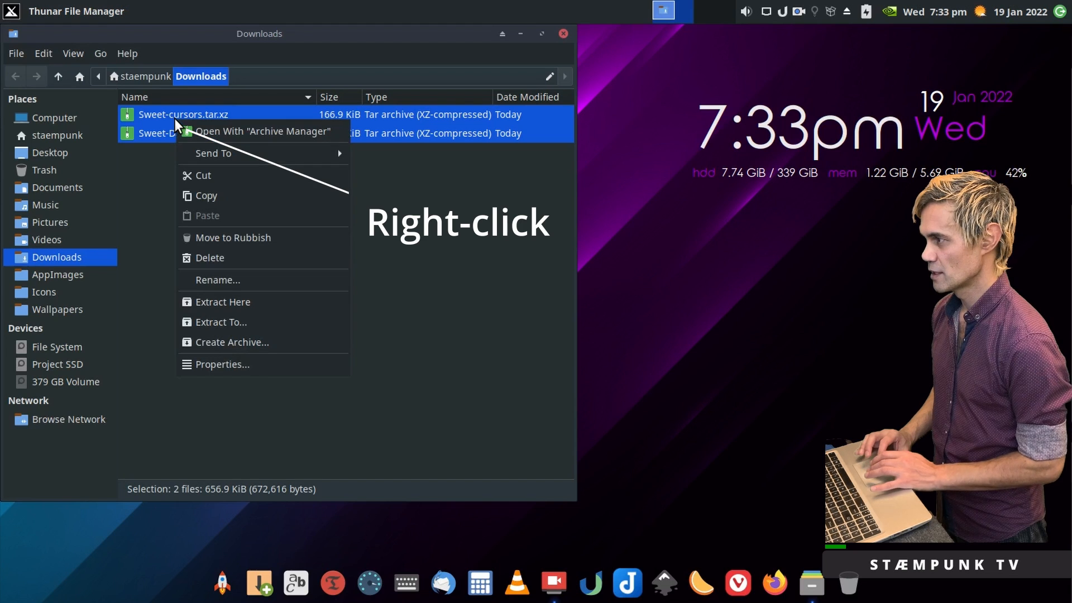
{"action": "left_click", "coordinate": [279, 302]}
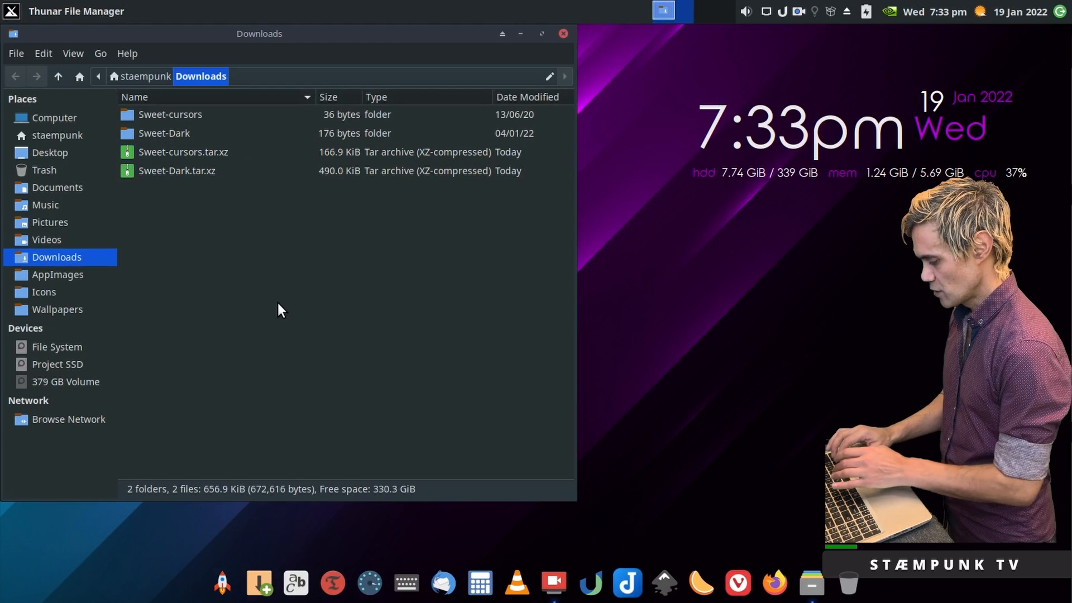
{"action": "key", "text": "super+e"}
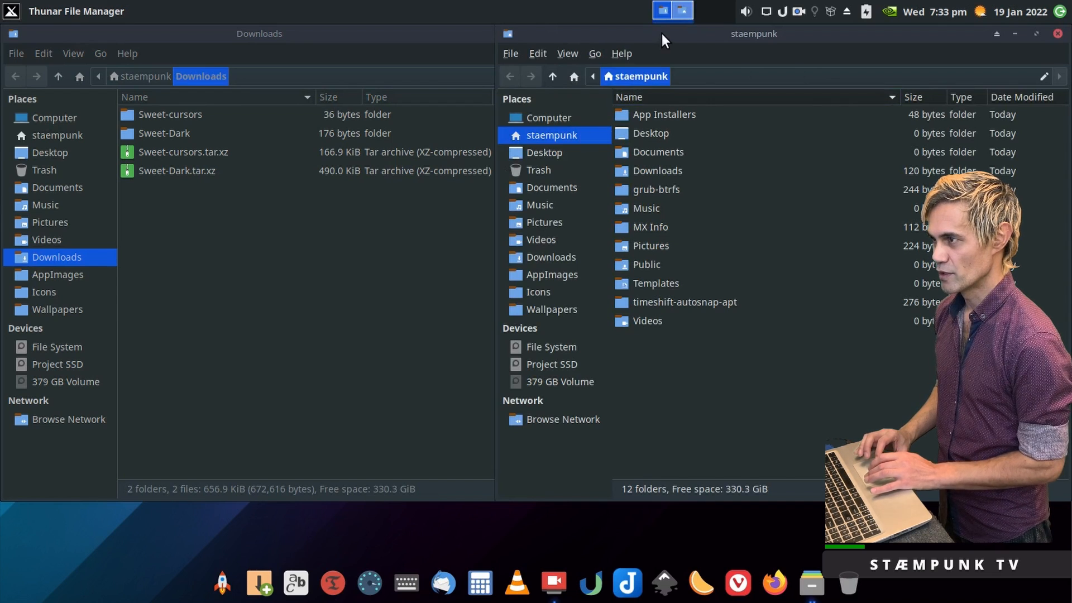
Tile the home folder window on the left and the Downloads window on the right.
{"action": "left_click_drag", "start_coordinate": [662, 34], "coordinate": [80, 82]}
{"action": "left_click_drag", "start_coordinate": [203, 26], "coordinate": [546, 49]}
{"action": "key", "text": "super+Right"}
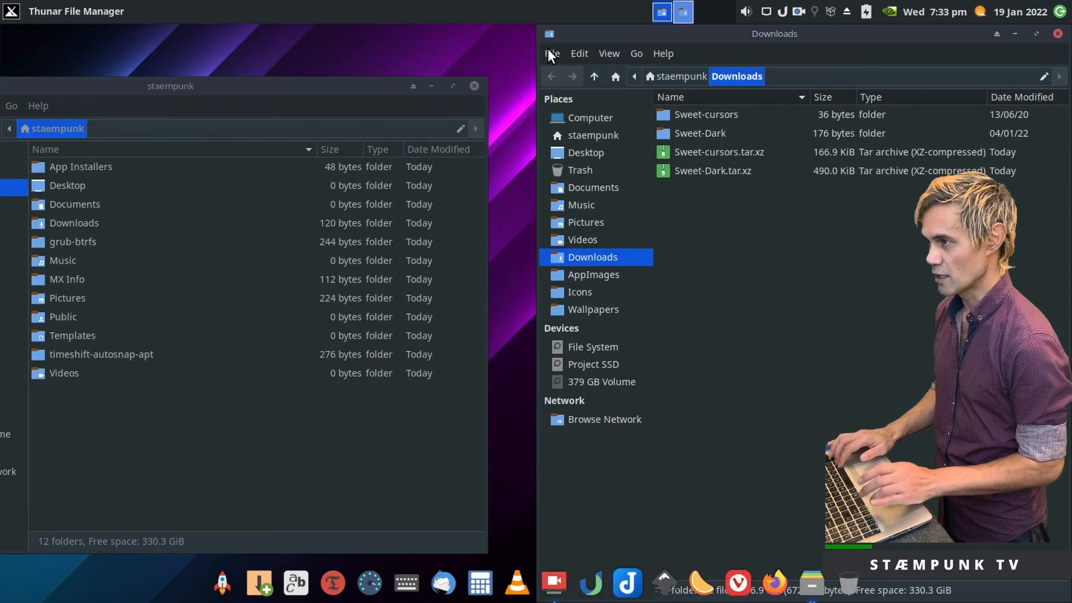
{"action": "left_click", "coordinate": [305, 87]}
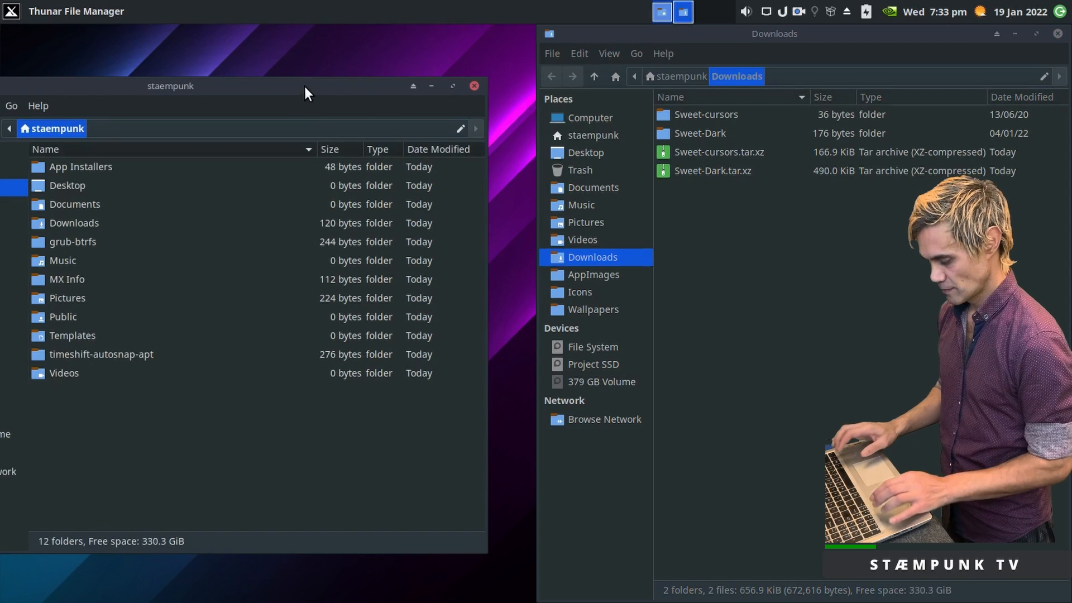
{"action": "key", "text": "super+Left"}
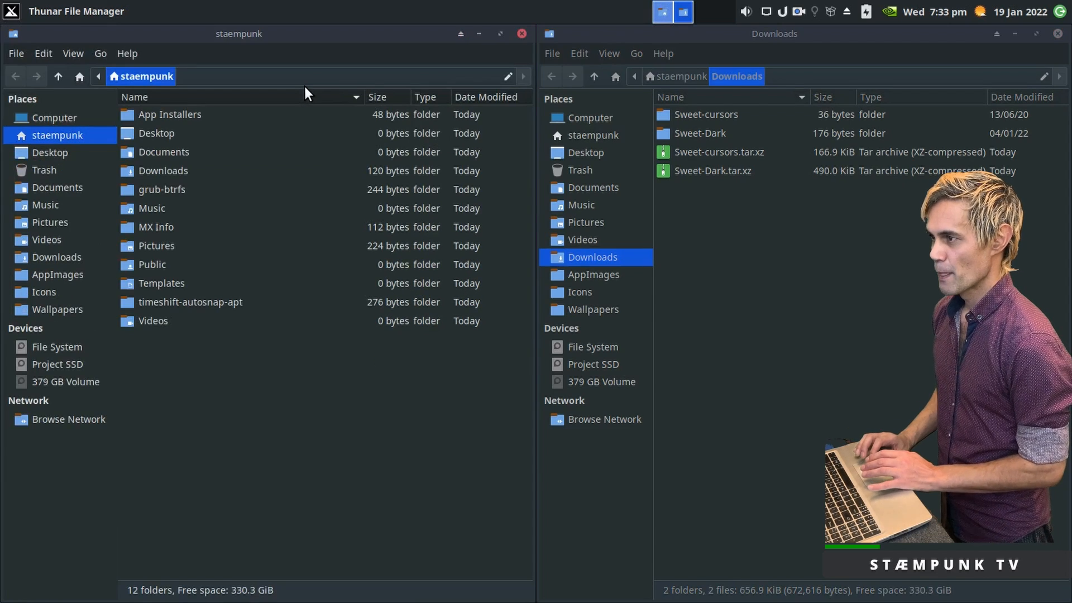
In the left window, go to /usr/share and bring up the icons folder's actions.
{"action": "left_click", "coordinate": [43, 346]}
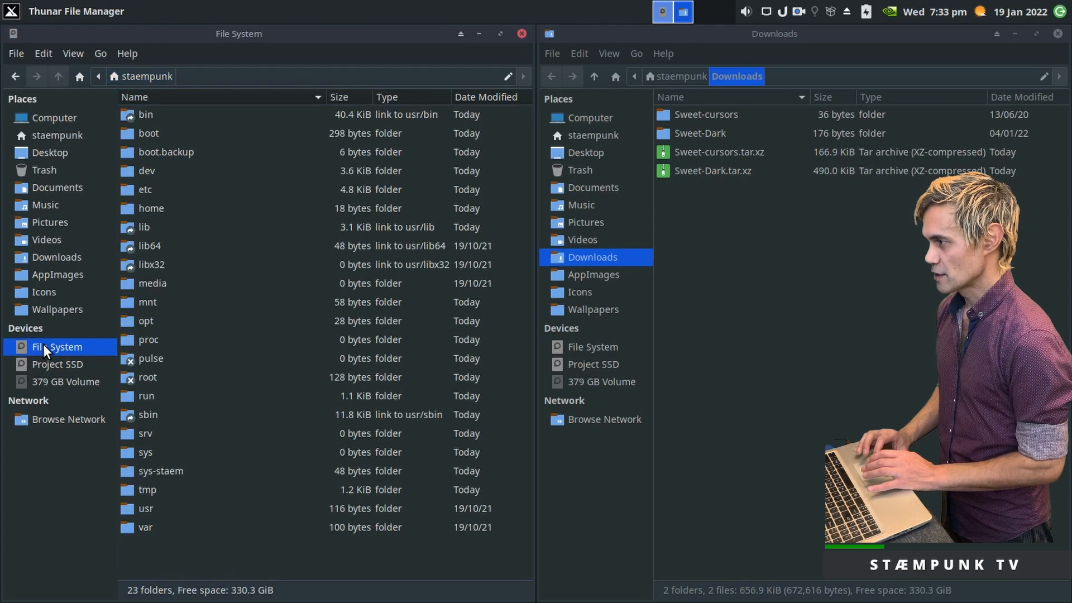
{"action": "double_click", "coordinate": [129, 506]}
{"action": "left_click", "coordinate": [129, 297]}
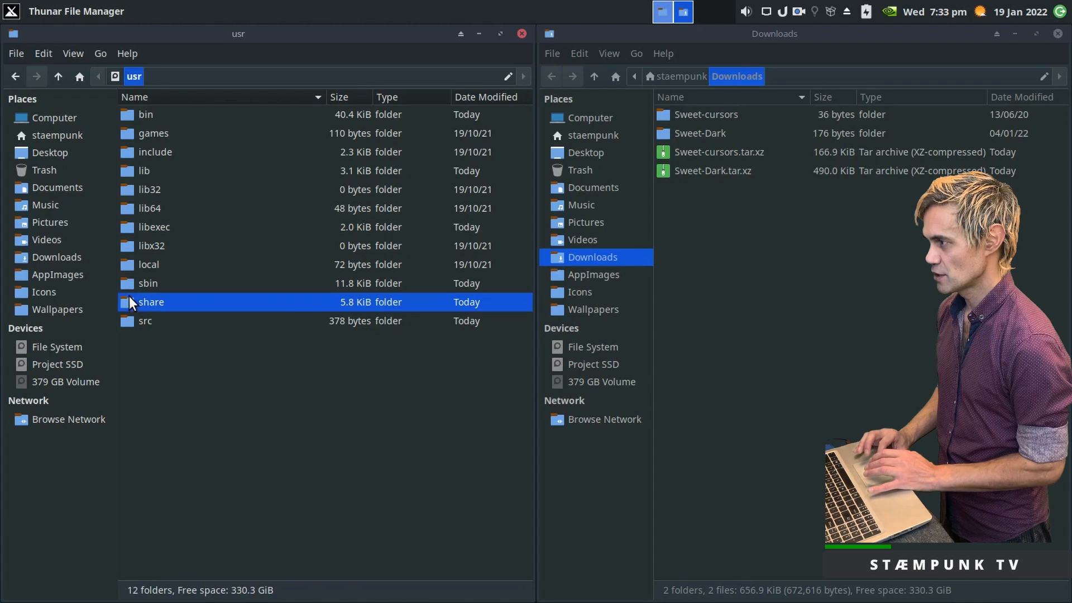
{"action": "double_click", "coordinate": [129, 300]}
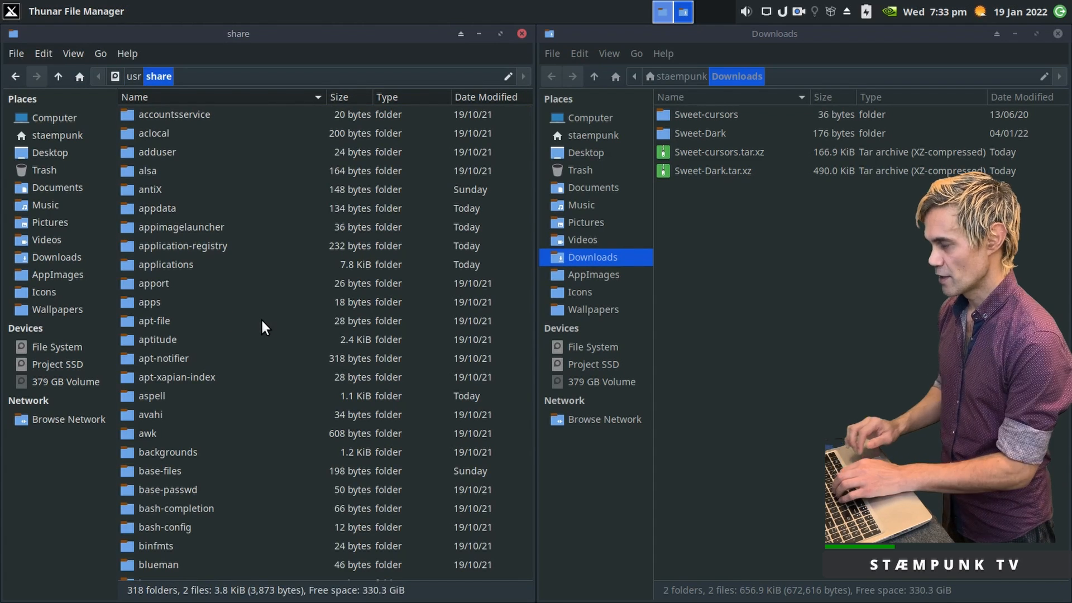
{"action": "type", "text": "ico"}
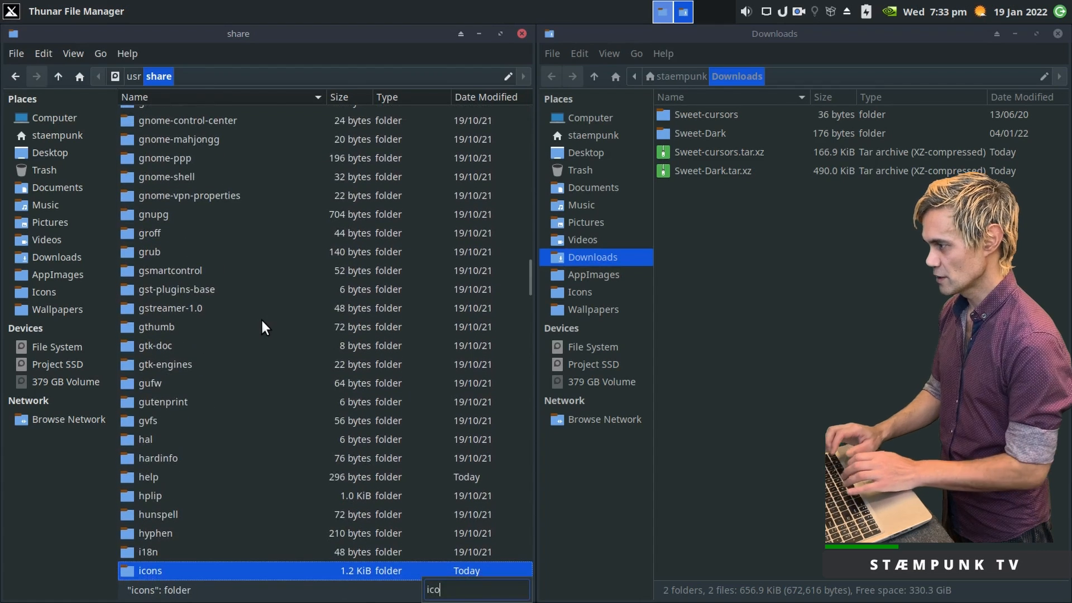
{"action": "left_click", "coordinate": [129, 572]}
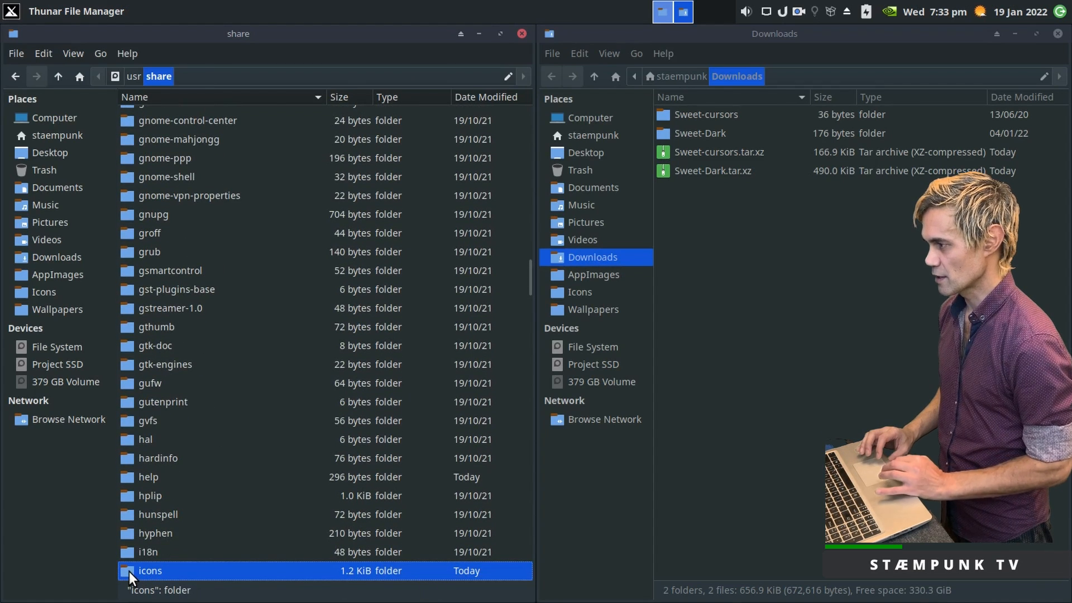
{"action": "right_click", "coordinate": [129, 571]}
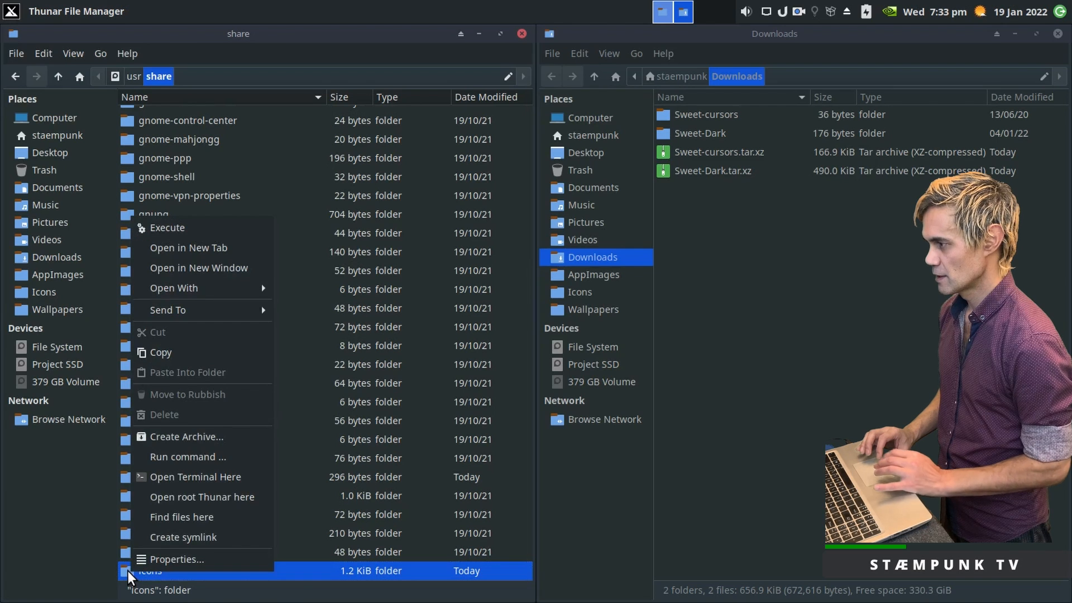
Open the icons folder as root and copy Sweet-cursors into /usr/share/icons.
{"action": "left_click", "coordinate": [210, 498]}
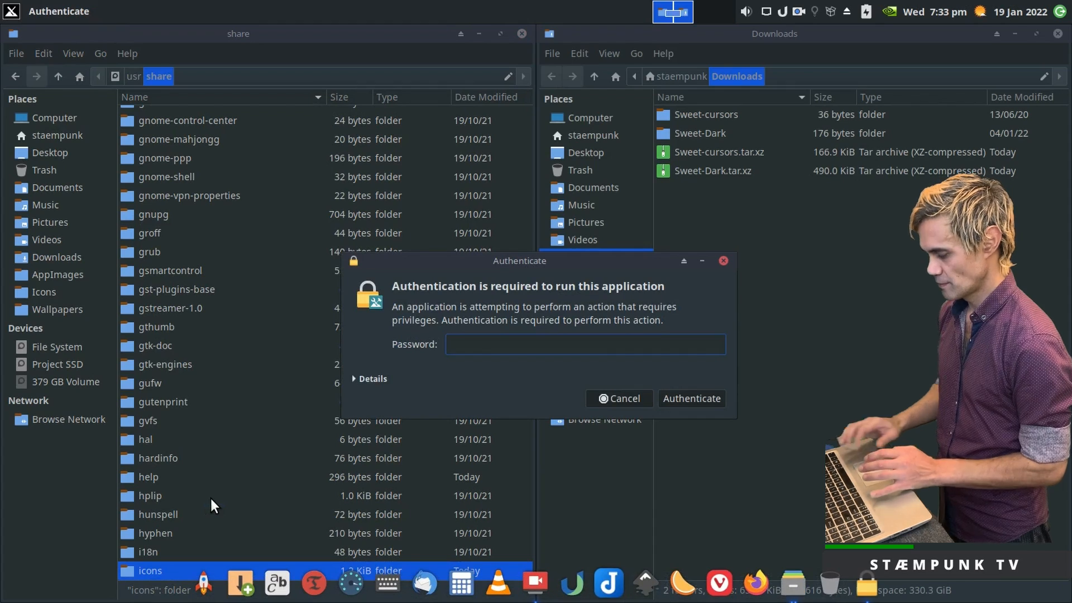
{"action": "key", "text": "Return"}
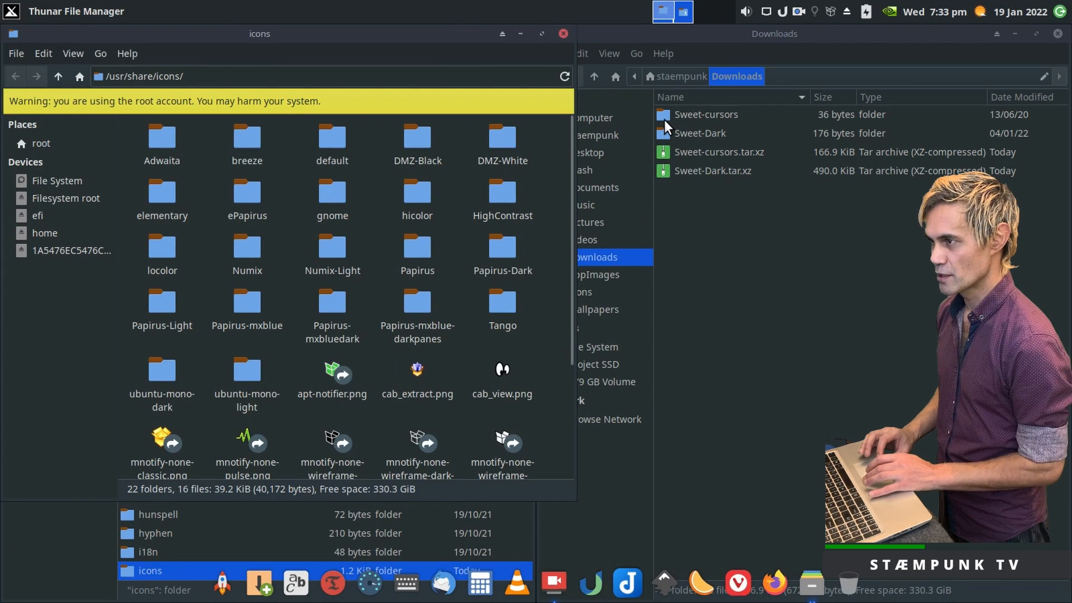
{"action": "left_click_drag", "start_coordinate": [665, 116], "coordinate": [457, 278]}
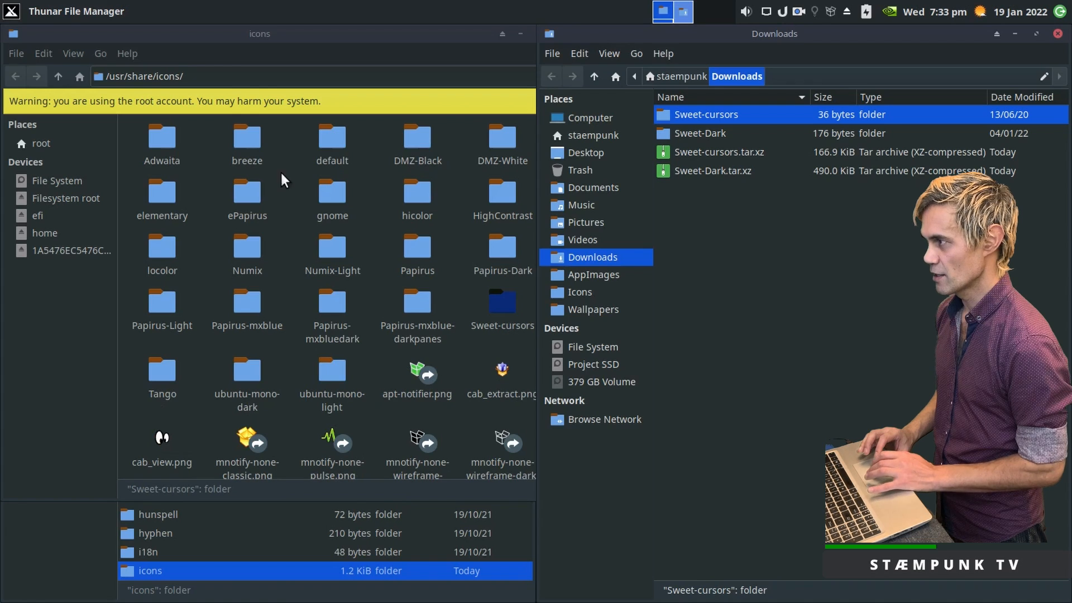
Copy Sweet-Dark into /usr/share/themes, then close the Downloads window.
{"action": "left_click", "coordinate": [56, 74]}
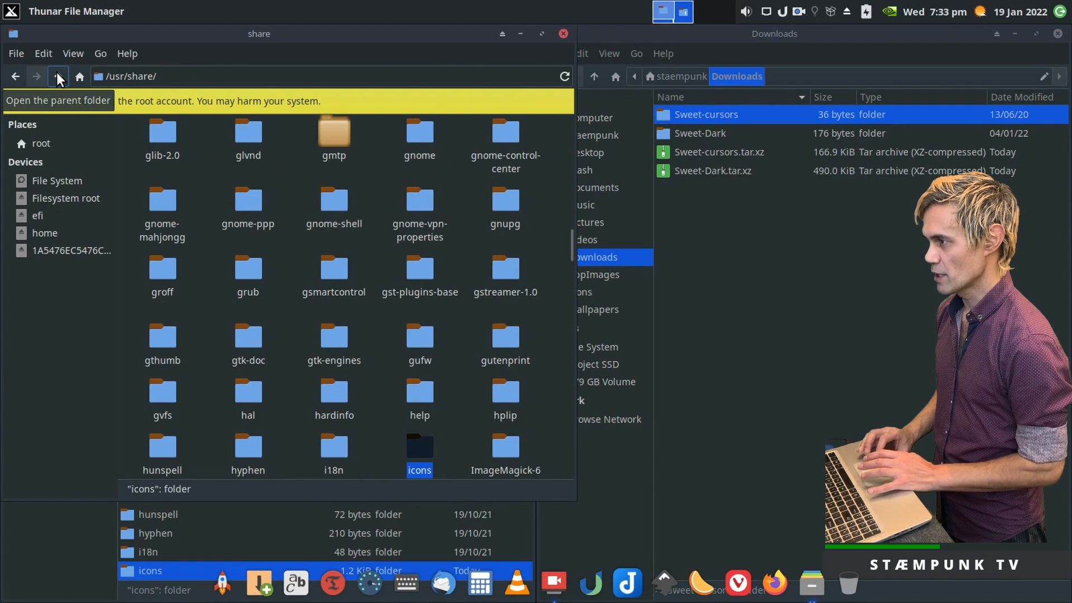
{"action": "type", "text": "theme"}
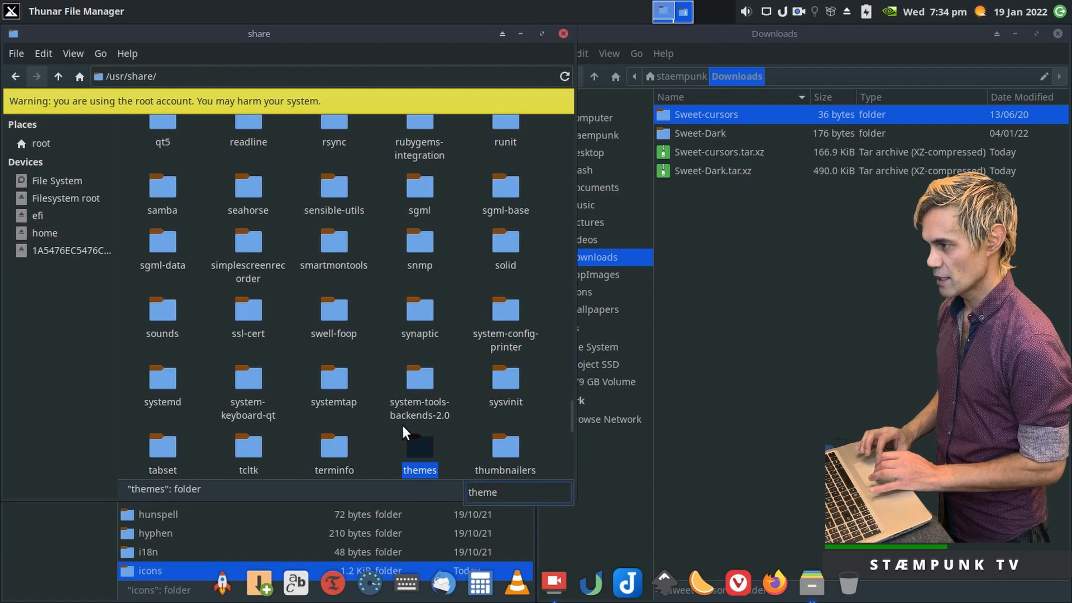
{"action": "double_click", "coordinate": [417, 447]}
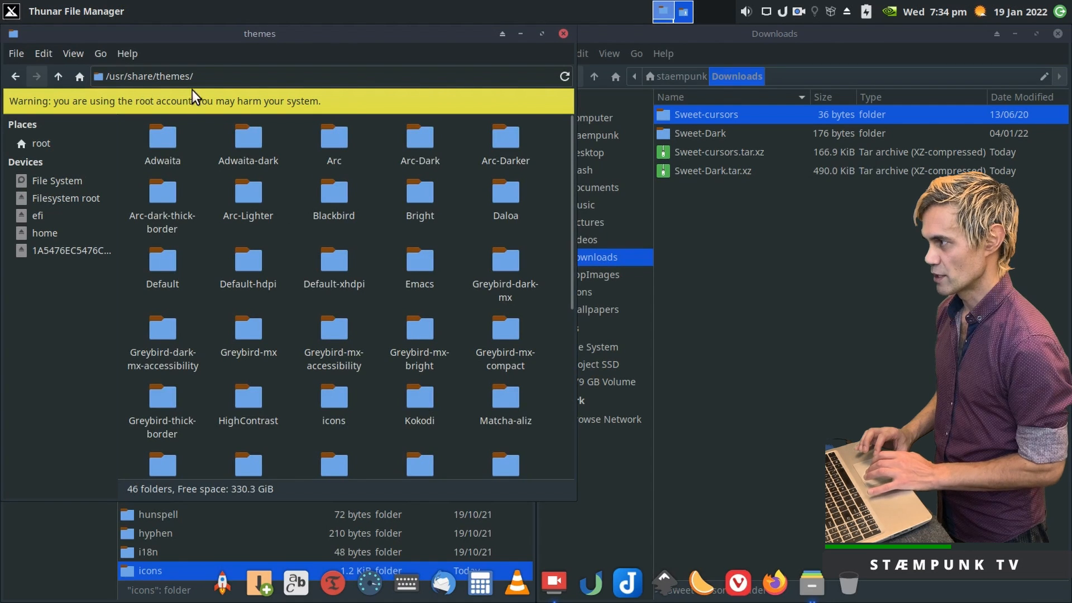
{"action": "left_click_drag", "start_coordinate": [698, 133], "coordinate": [466, 232]}
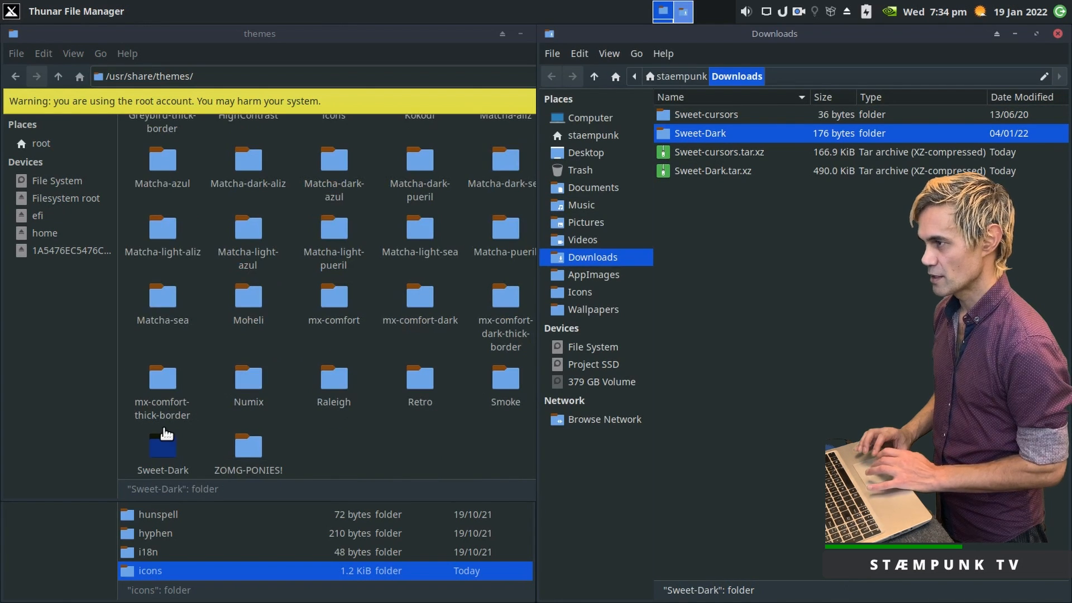
{"action": "left_click", "coordinate": [1057, 34]}
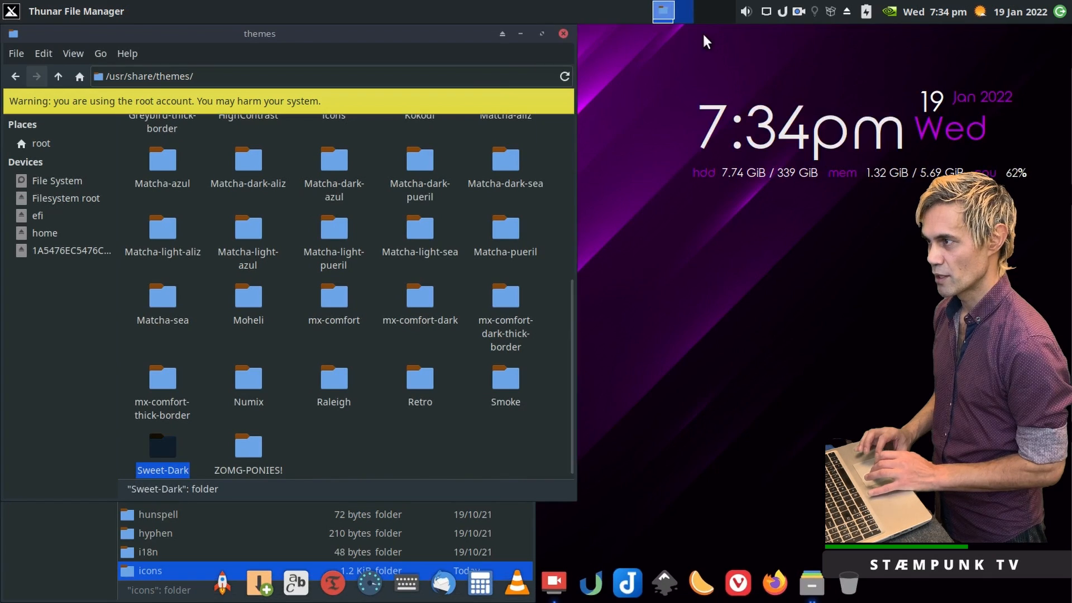
Close the Thunar windows, then in Appearance apply Sweet-Dark and view the Papirus-mxbluedark icon theme.
{"action": "left_click", "coordinate": [563, 33]}
{"action": "left_click", "coordinate": [522, 33]}
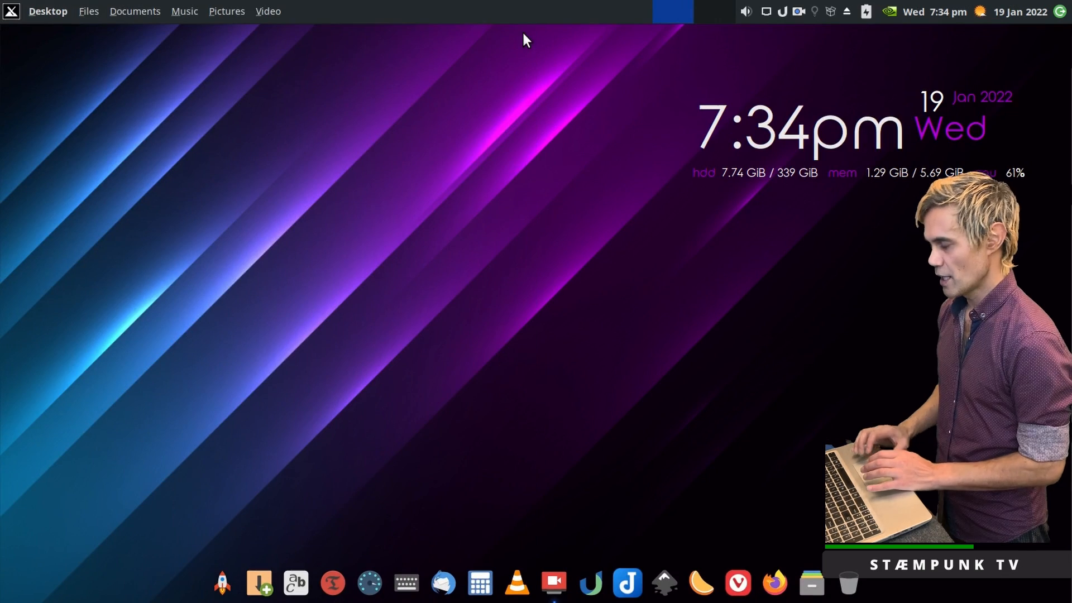
{"action": "key", "text": "ctrl+space"}
{"action": "type", "text": "a"}
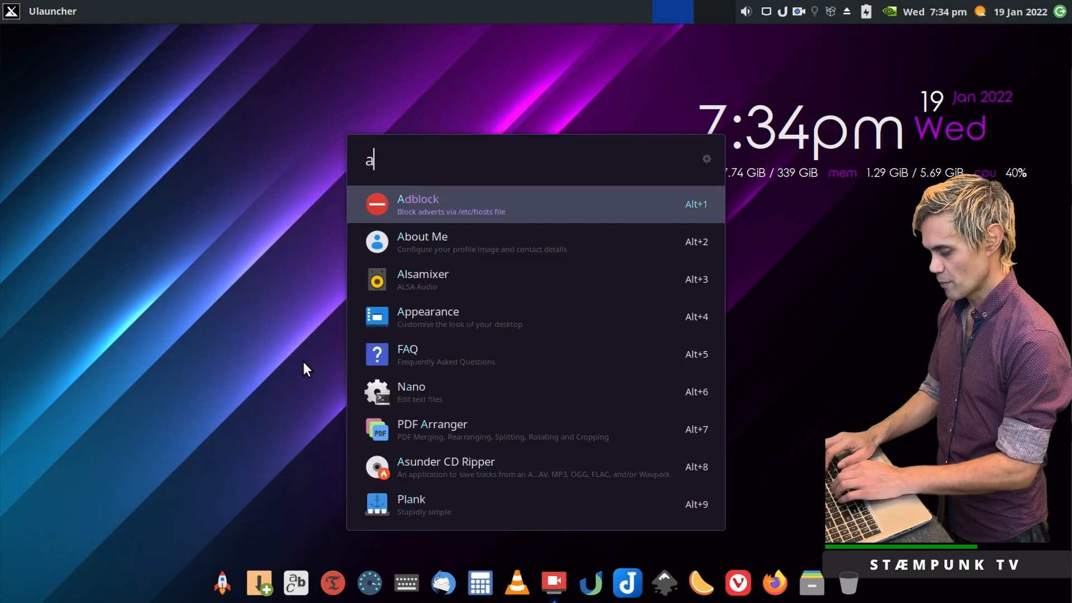
{"action": "type", "text": "ppea"}
{"action": "key", "text": "Return"}
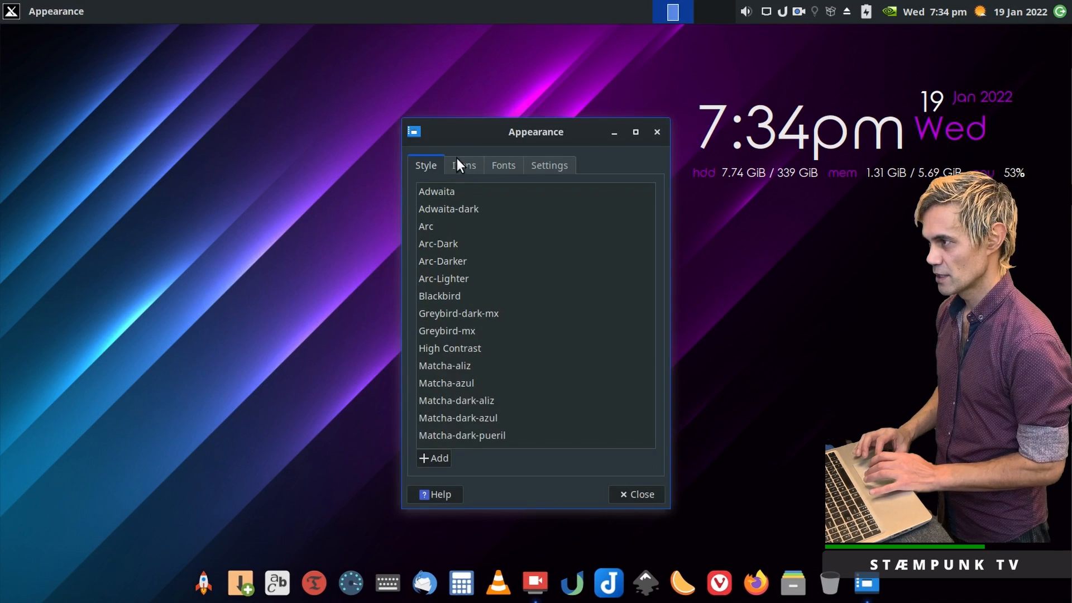
{"action": "scroll", "coordinate": [465, 229], "scroll_direction": "down", "scroll_amount": 5}
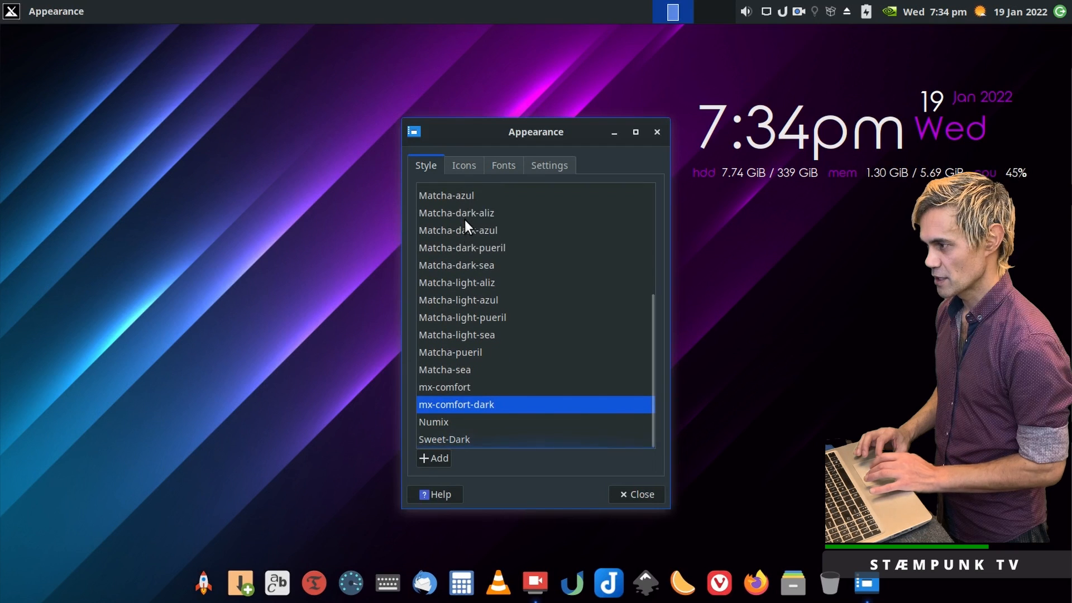
{"action": "left_click", "coordinate": [453, 440]}
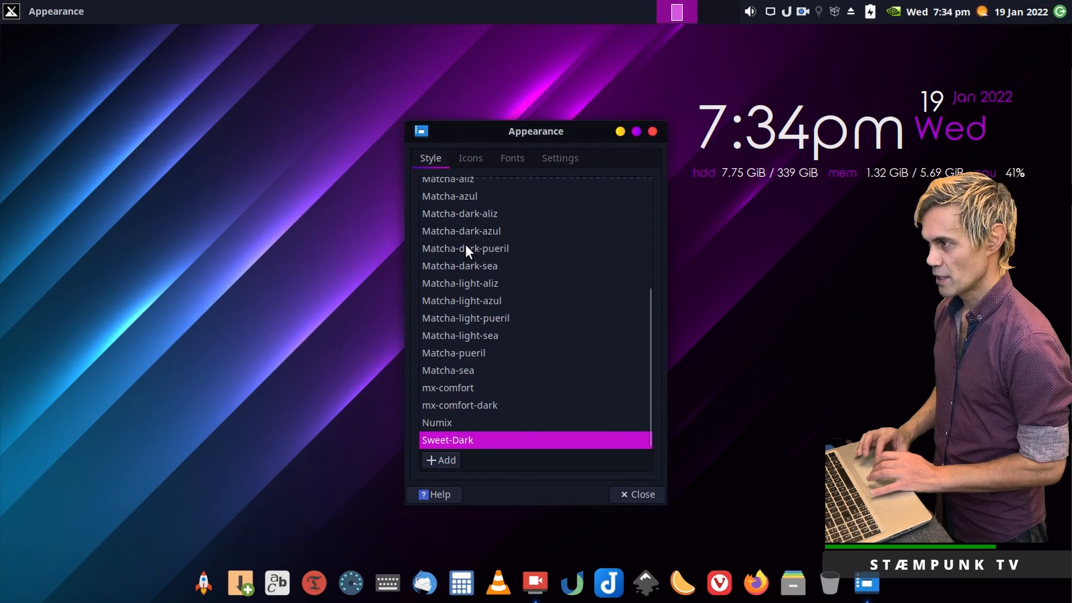
{"action": "left_click", "coordinate": [468, 159]}
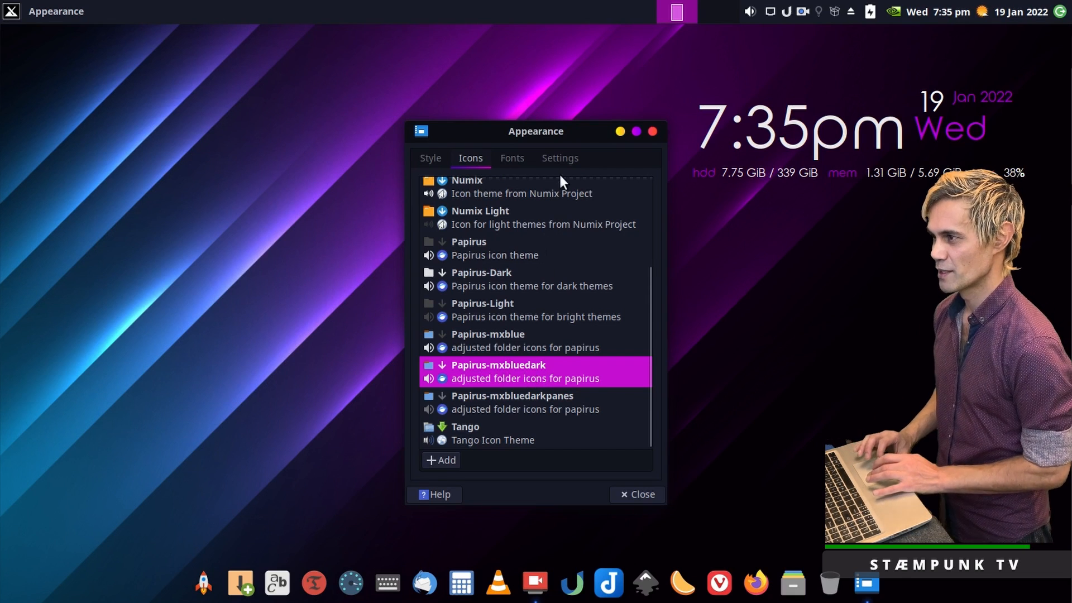
Close Appearance, then set the Sweet-cursors cursor theme at size 31 in Mouse and Touchpad.
{"action": "left_click", "coordinate": [647, 494]}
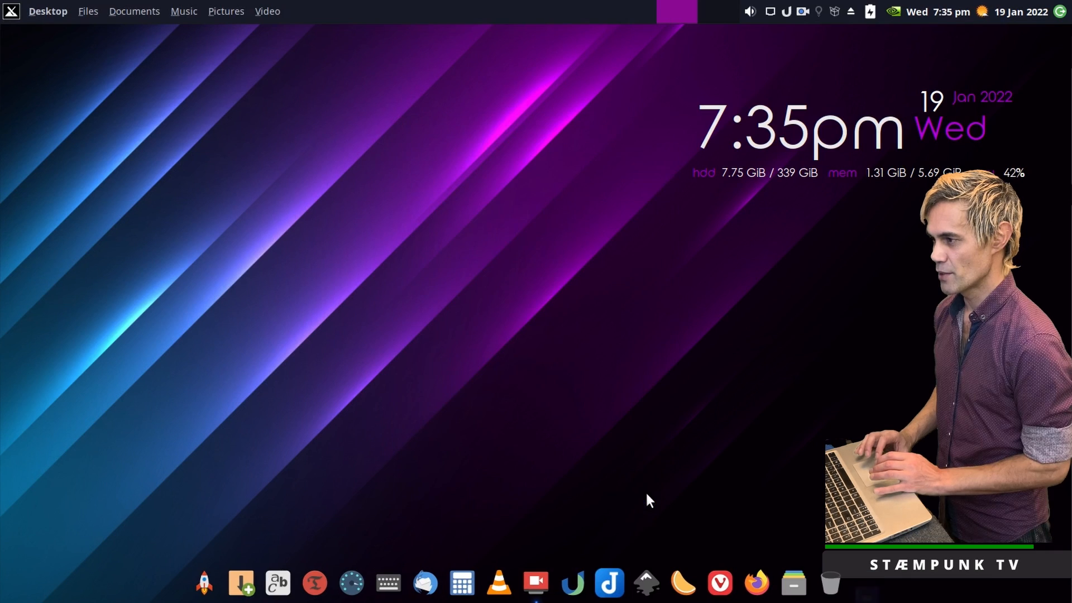
{"action": "key", "text": "ctrl+space"}
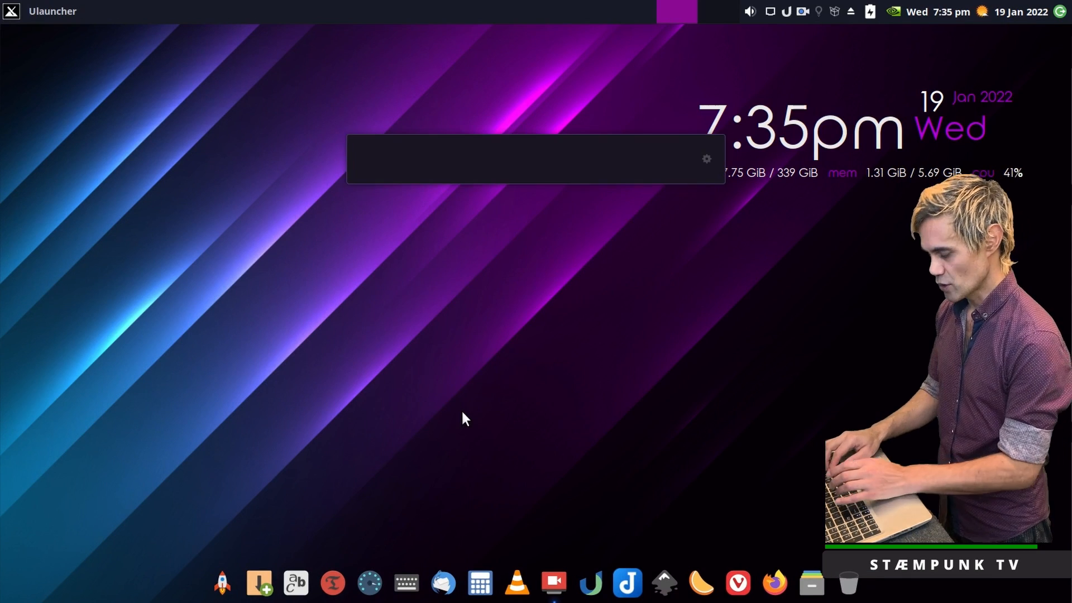
{"action": "type", "text": "mouse"}
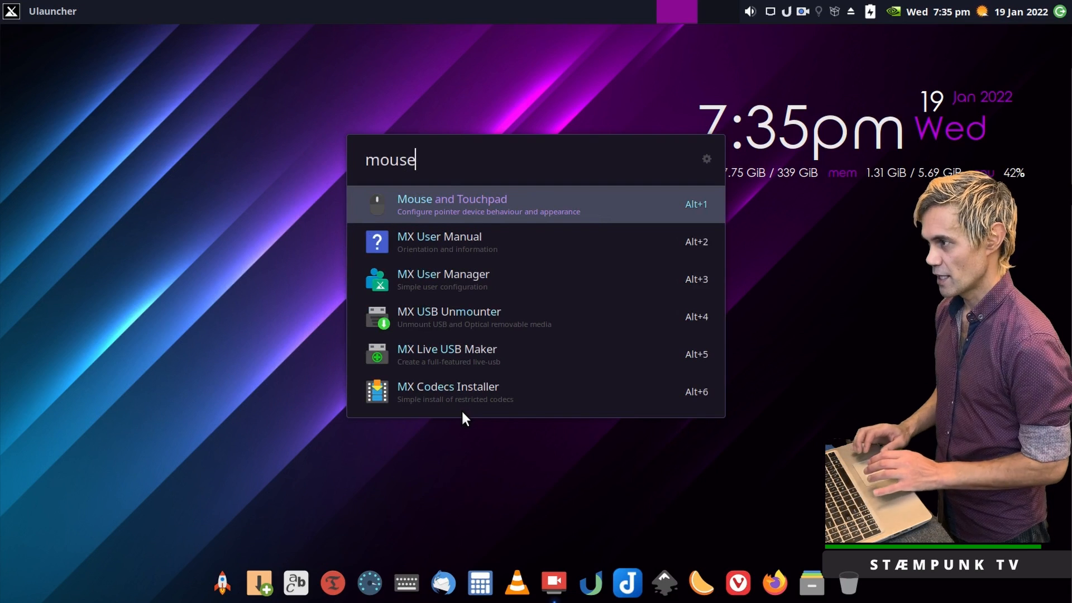
{"action": "key", "text": "Return"}
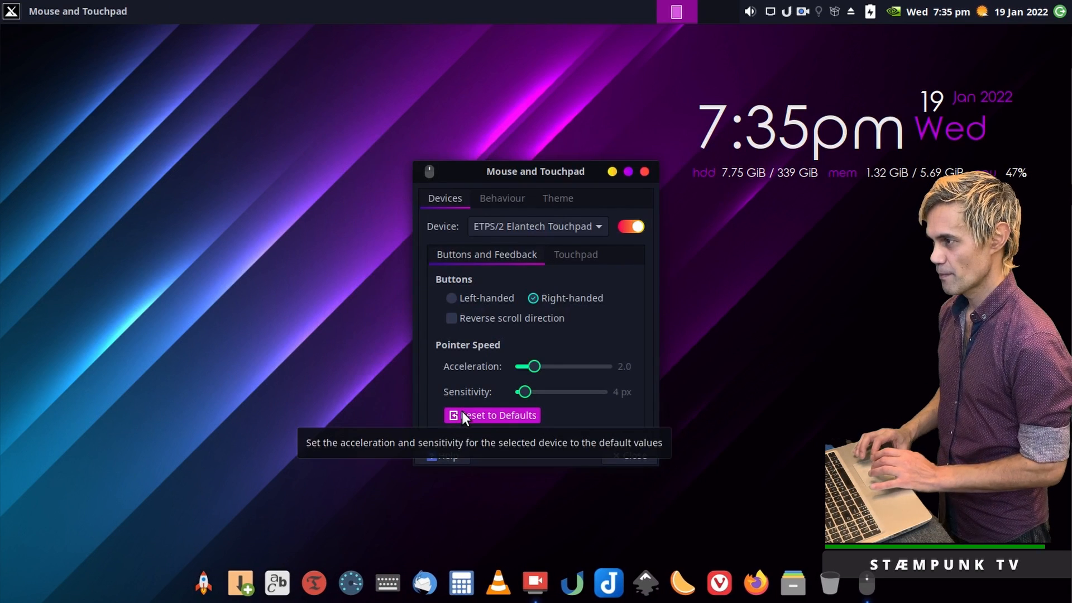
{"action": "left_click", "coordinate": [559, 199]}
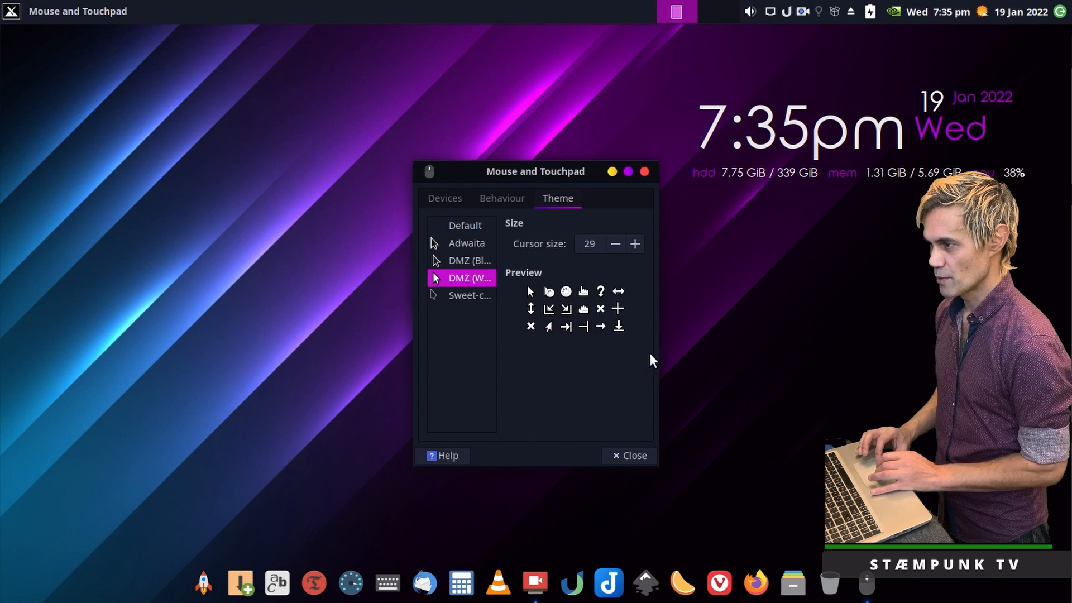
{"action": "left_click_drag", "start_coordinate": [659, 352], "coordinate": [722, 352]}
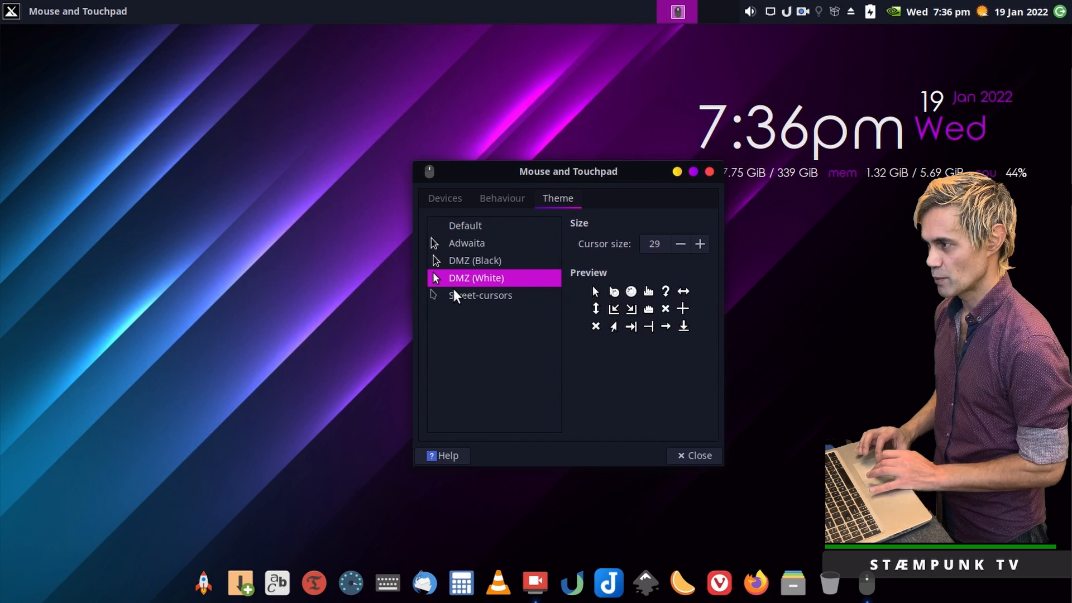
{"action": "left_click", "coordinate": [481, 296]}
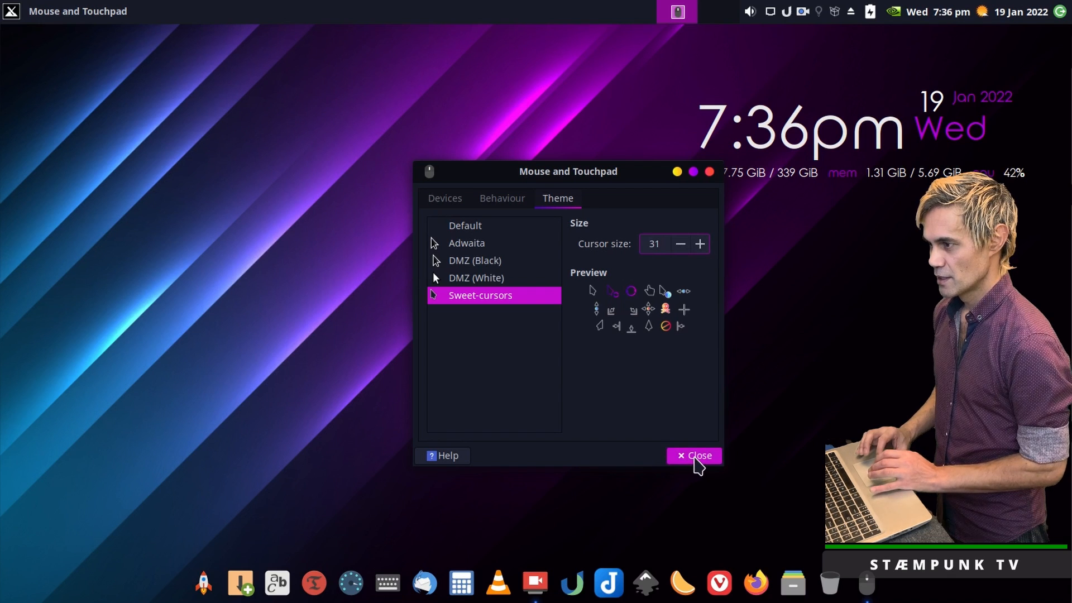
{"action": "left_click", "coordinate": [695, 458]}
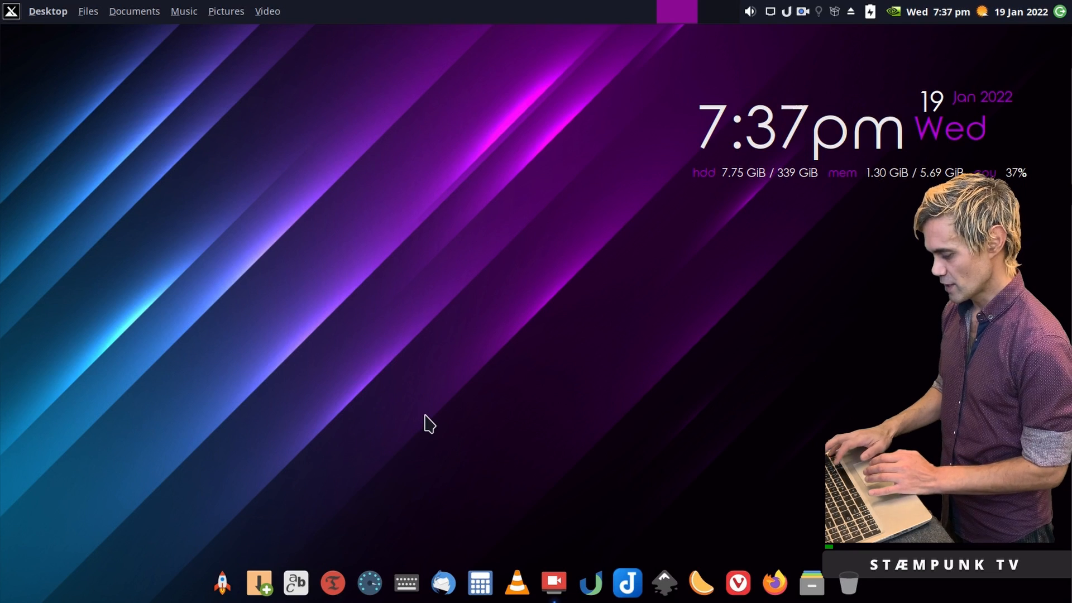
Launch LightDM GTK+ Greeter settings from Ulauncher with 'light' and authenticate with the admin password.
{"action": "key", "text": "ctrl+space"}
{"action": "type", "text": "light"}
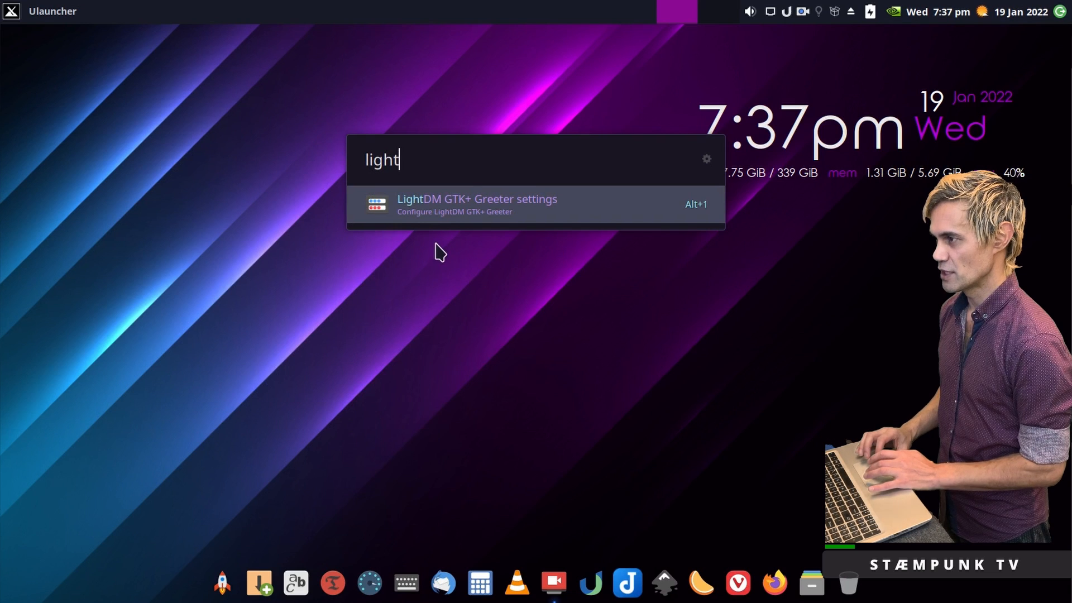
{"action": "key", "text": "Return"}
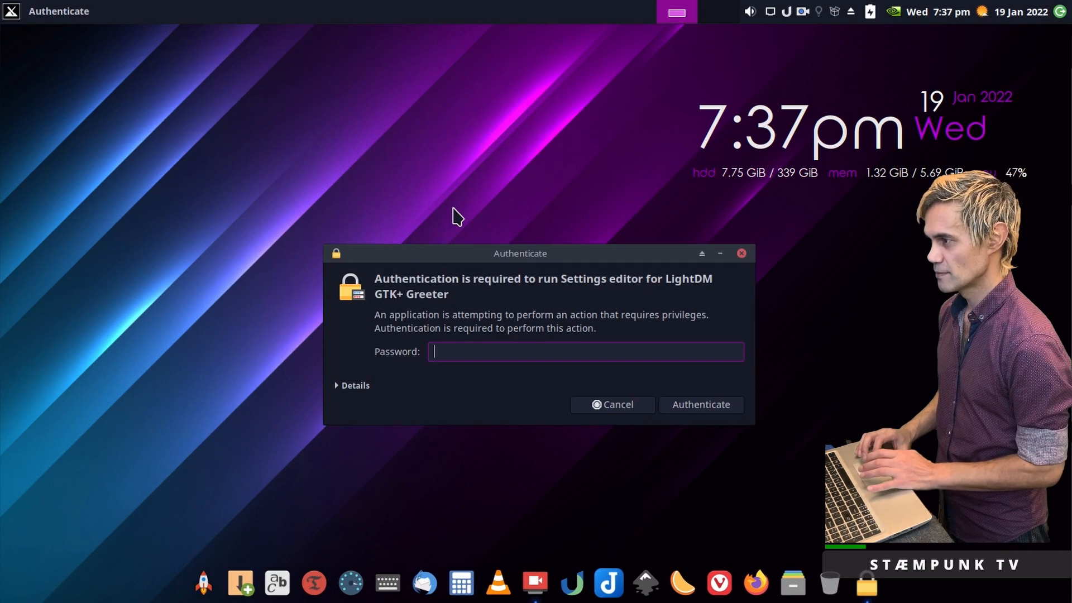
{"action": "key", "text": "Return"}
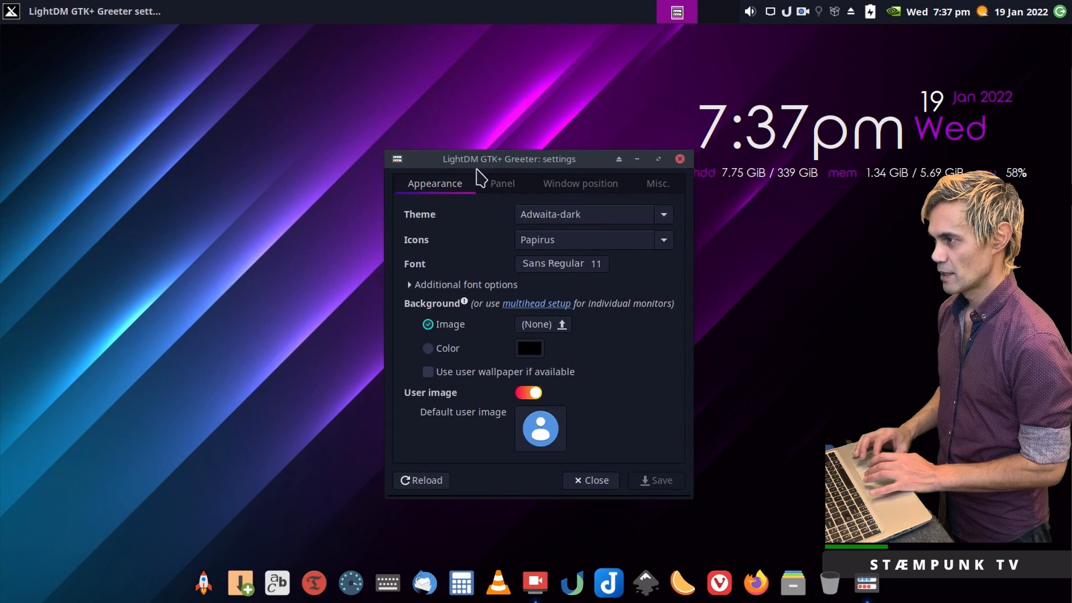
Set the login screen theme to Sweet-Dark and its icons to Papirus-mxbluedark.
{"action": "left_click_drag", "start_coordinate": [479, 154], "coordinate": [236, 98]}
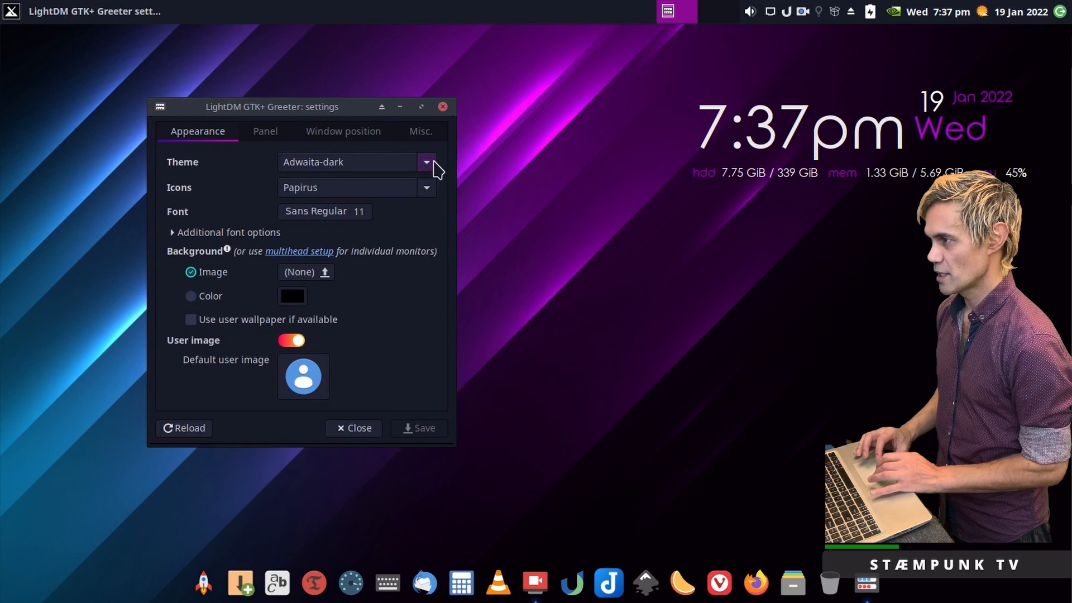
{"action": "left_click", "coordinate": [428, 162]}
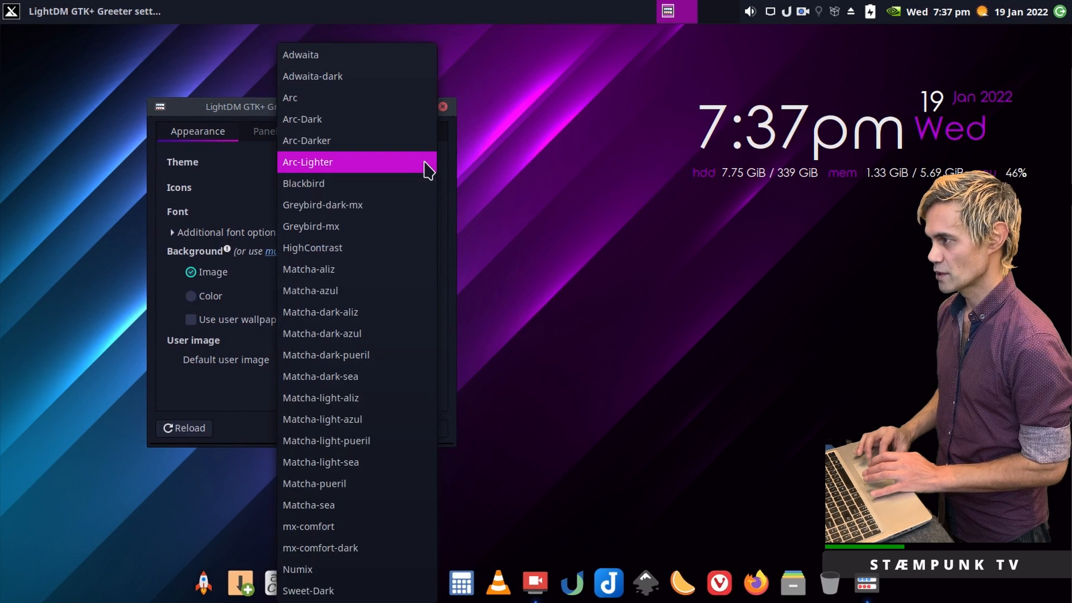
{"action": "left_click", "coordinate": [366, 591]}
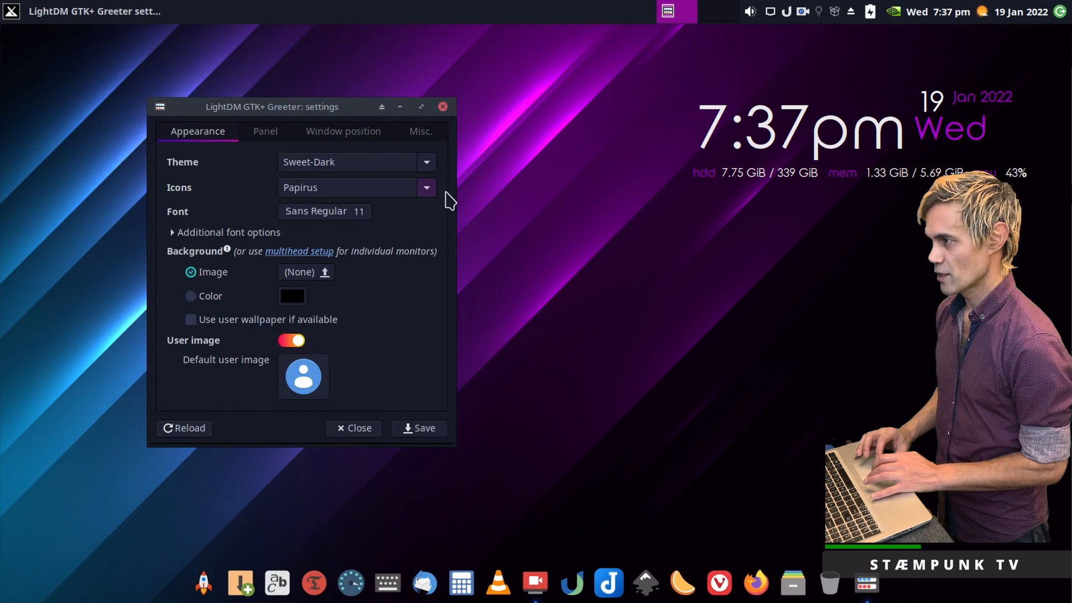
{"action": "left_click", "coordinate": [425, 189]}
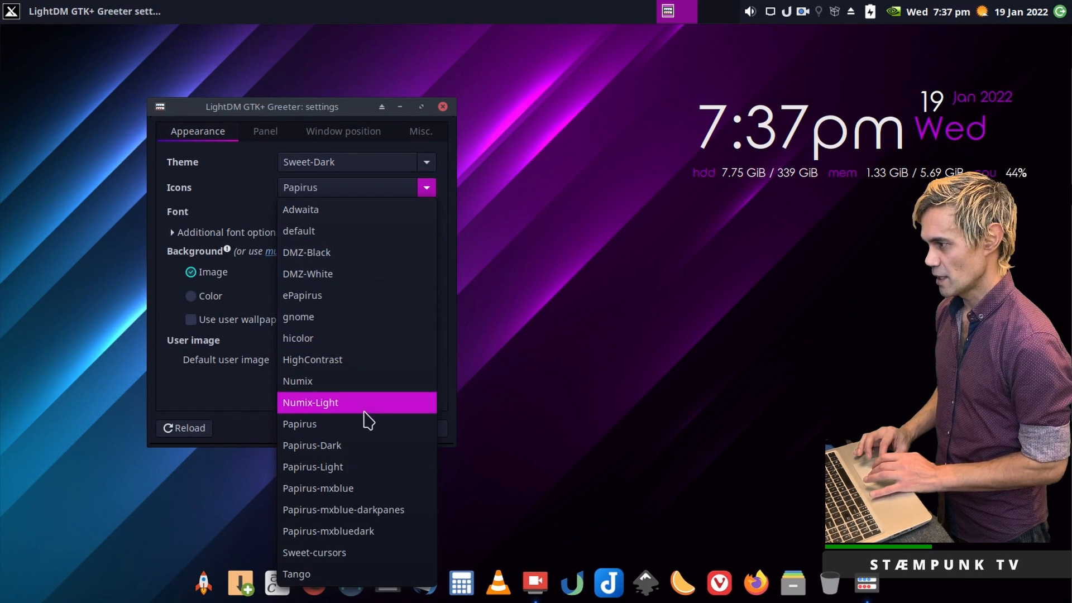
{"action": "left_click", "coordinate": [373, 533]}
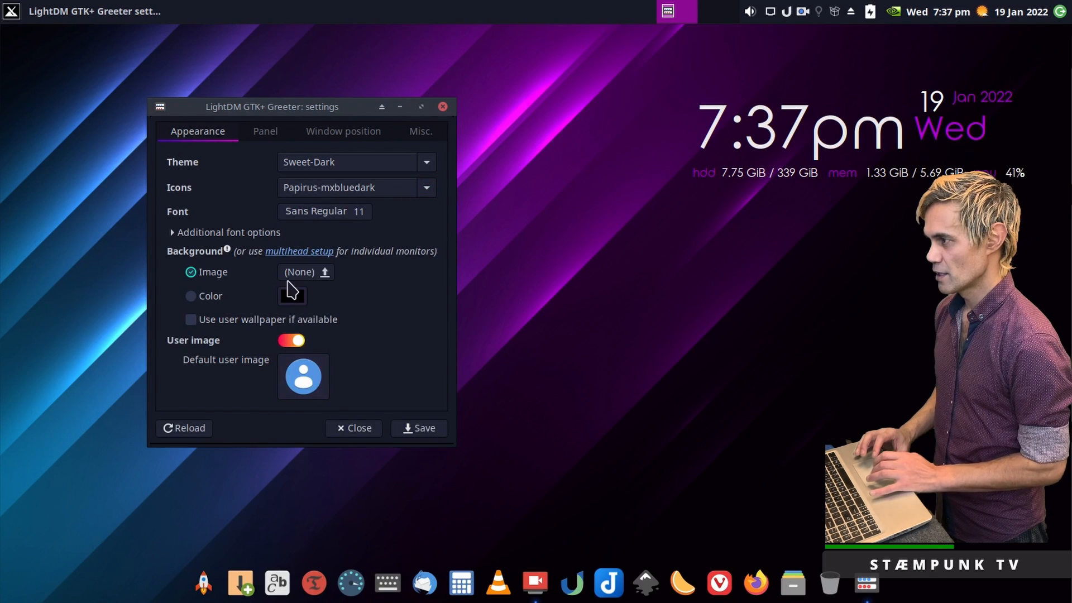
Use /sys-staem/Wallpapers/wallpaper-1.jpg as the login background and enable user wallpapers when available.
{"action": "left_click", "coordinate": [299, 273]}
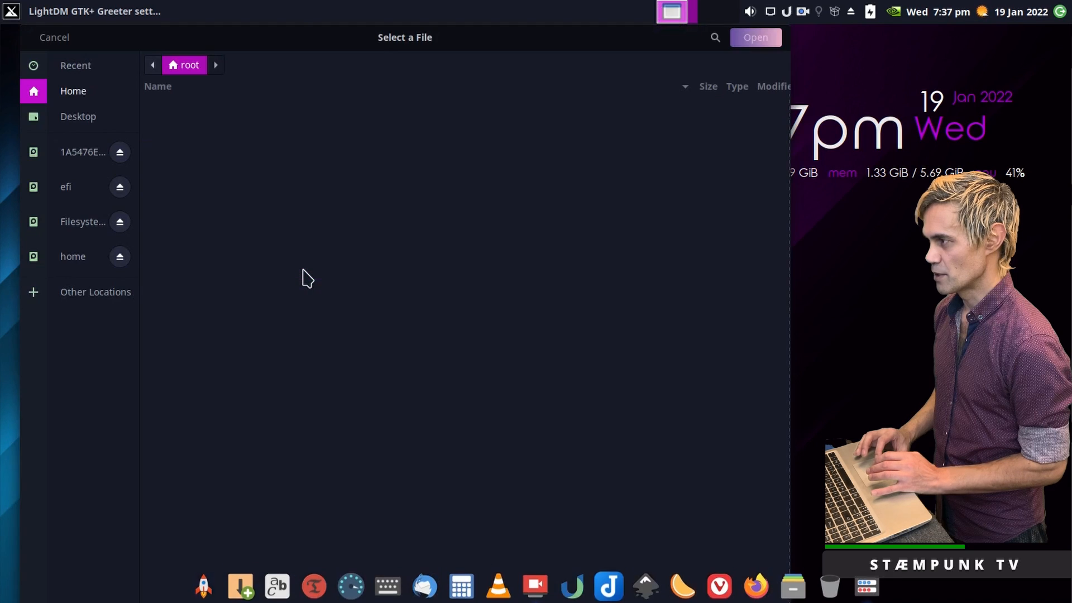
{"action": "left_click", "coordinate": [86, 224]}
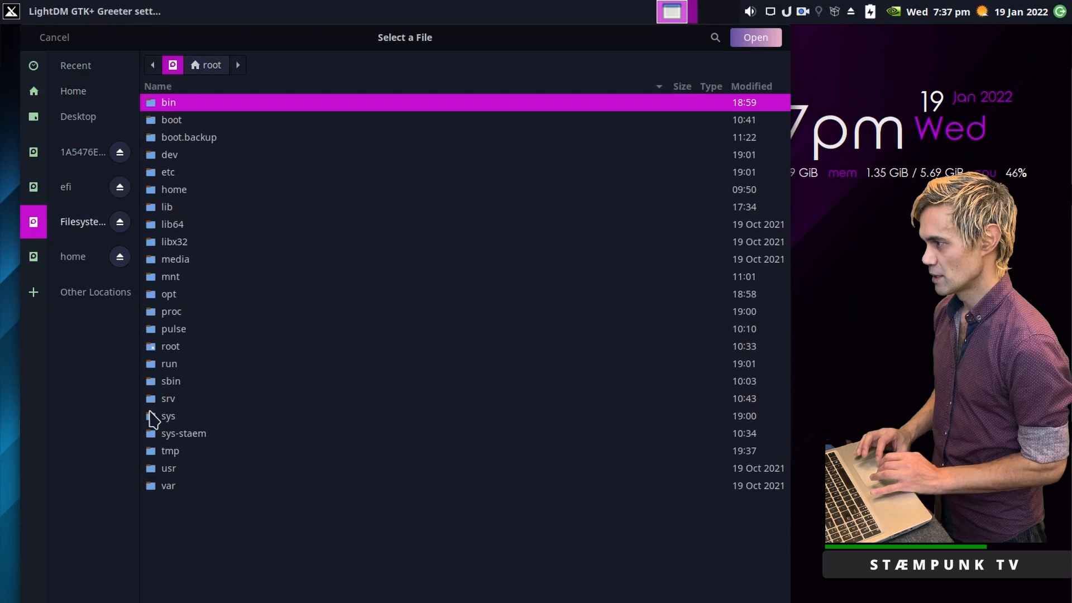
{"action": "double_click", "coordinate": [168, 434]}
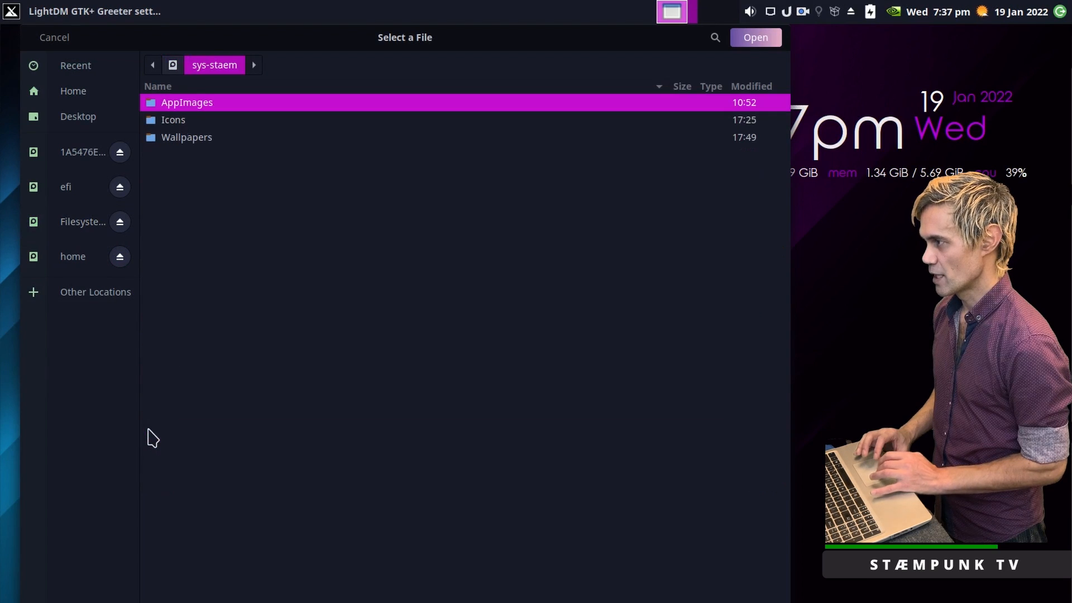
{"action": "double_click", "coordinate": [152, 139]}
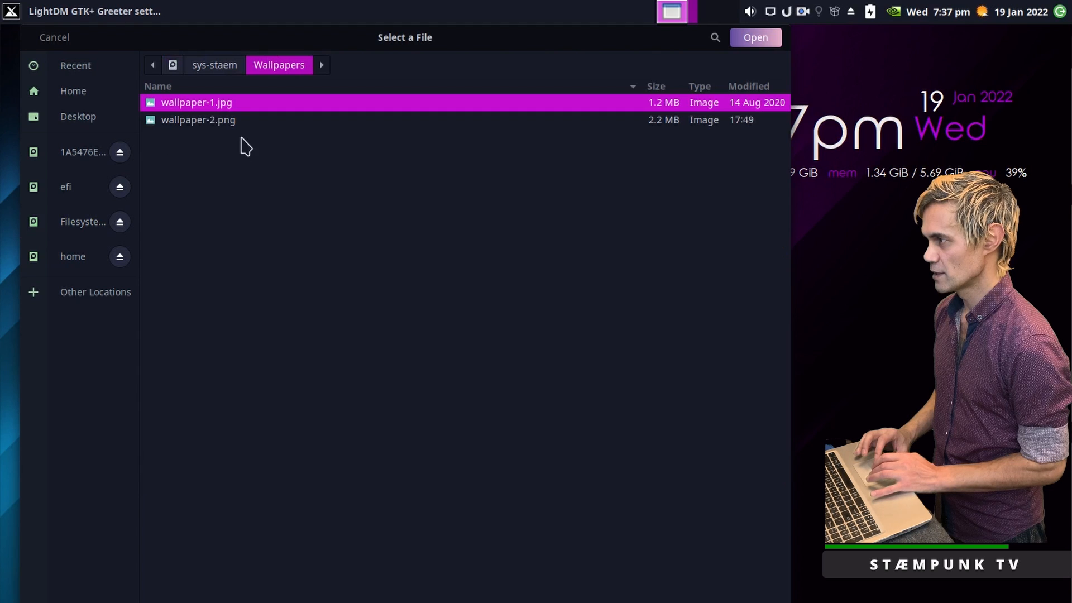
{"action": "left_click", "coordinate": [757, 41]}
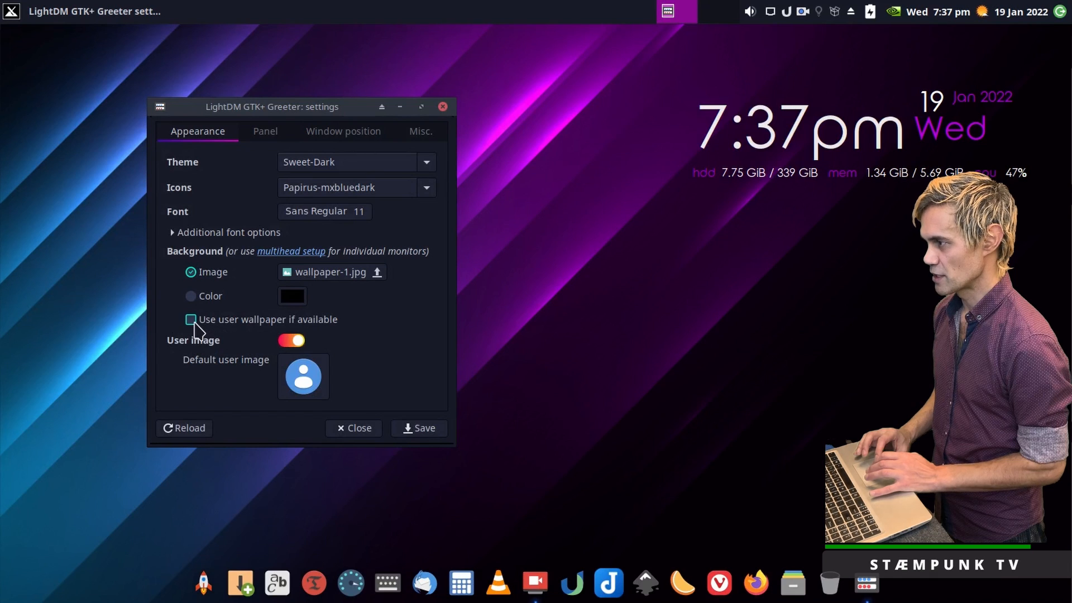
{"action": "left_click", "coordinate": [194, 322]}
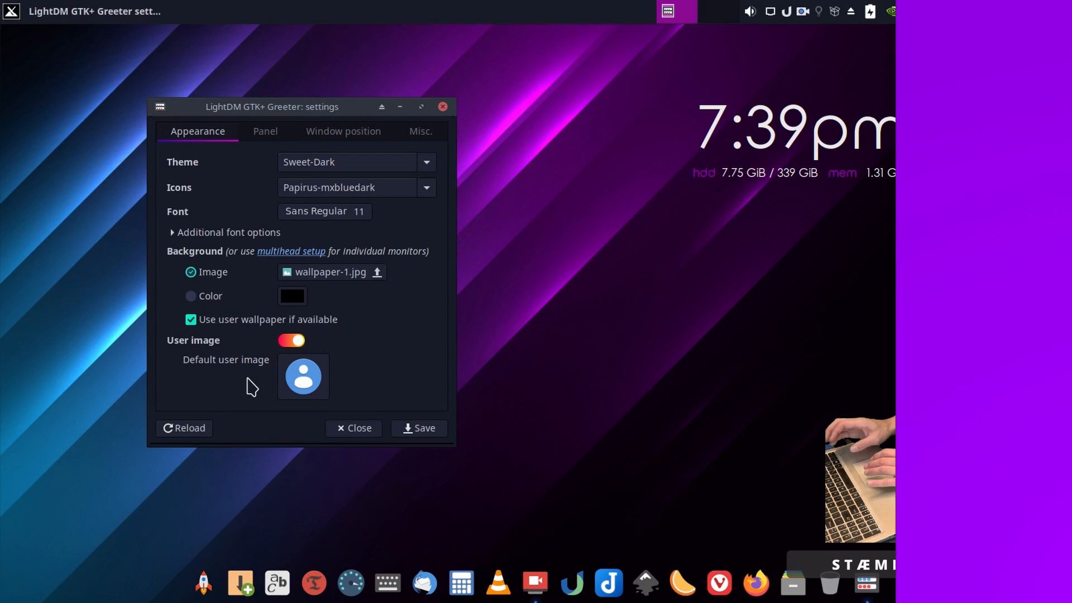
Run the Ulauncher 'fp griffin' shortcut to search Freepik for griffin images.
{"action": "key", "text": "ctrl+space"}
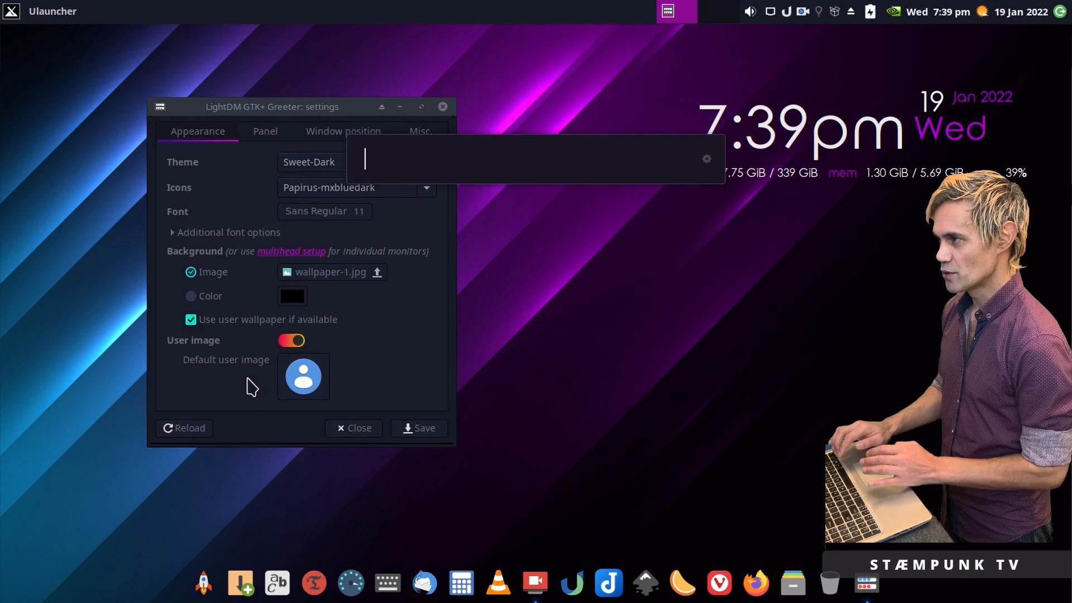
{"action": "type", "text": "fp"}
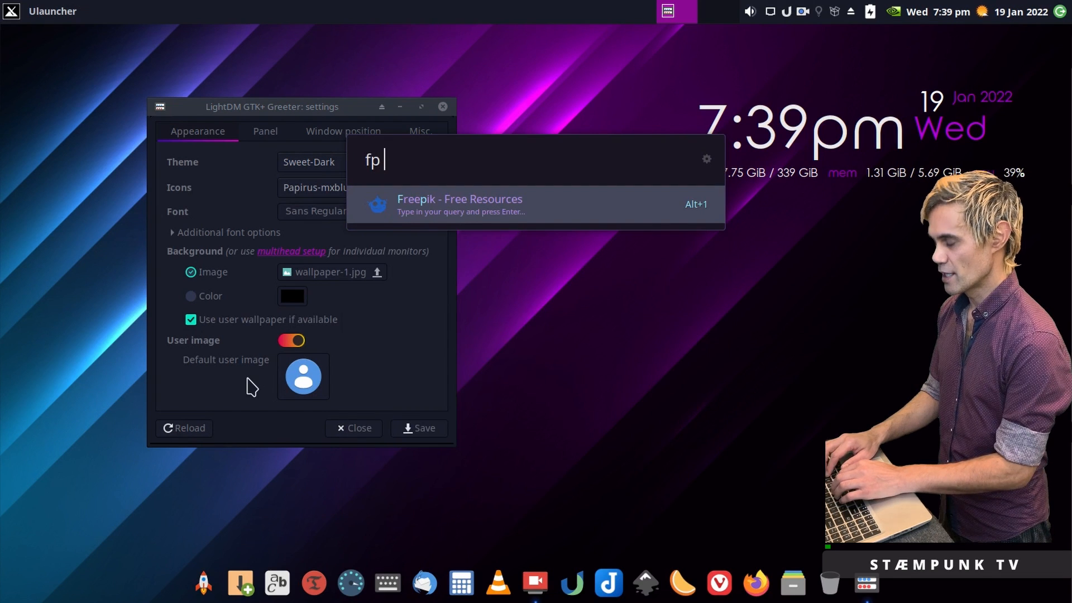
{"action": "type", "text": " griffin"}
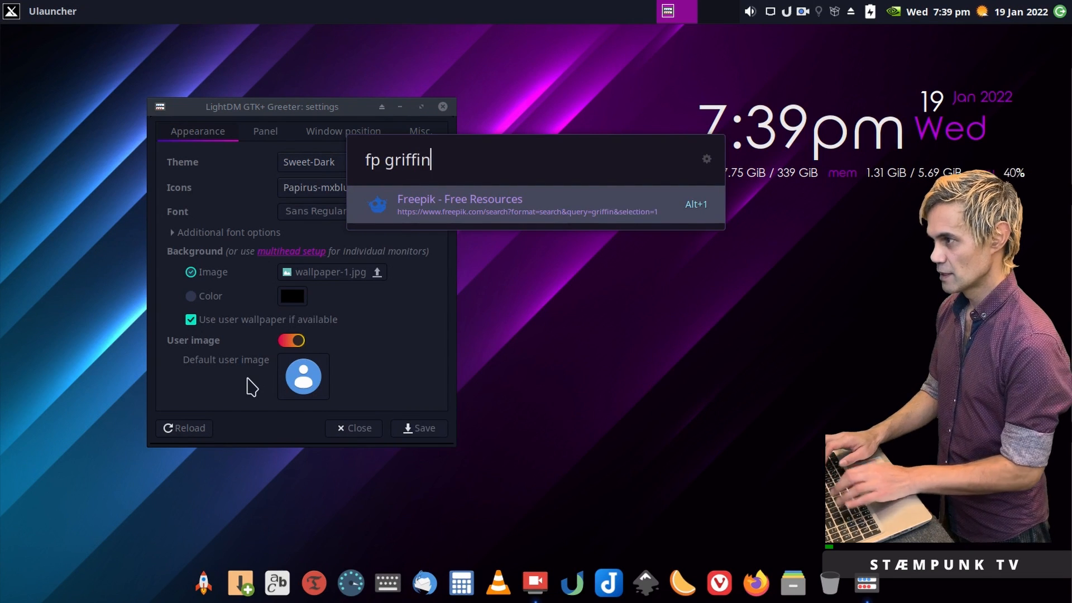
{"action": "key", "text": "Return"}
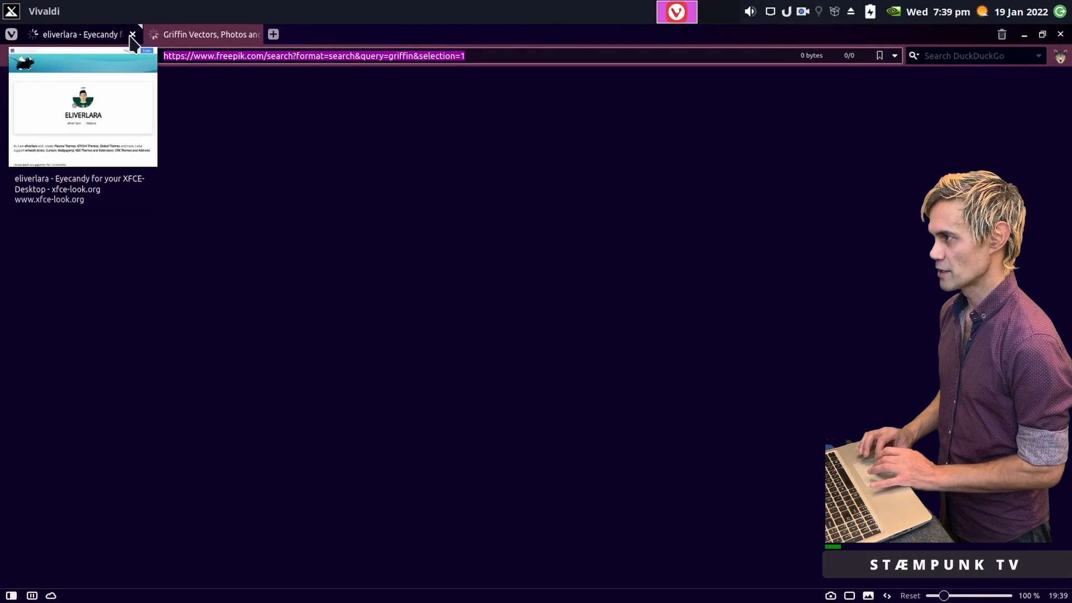
Close the leftover xfce-look.org tab and open the heraldic shields collection's page.
{"action": "left_click", "coordinate": [132, 35]}
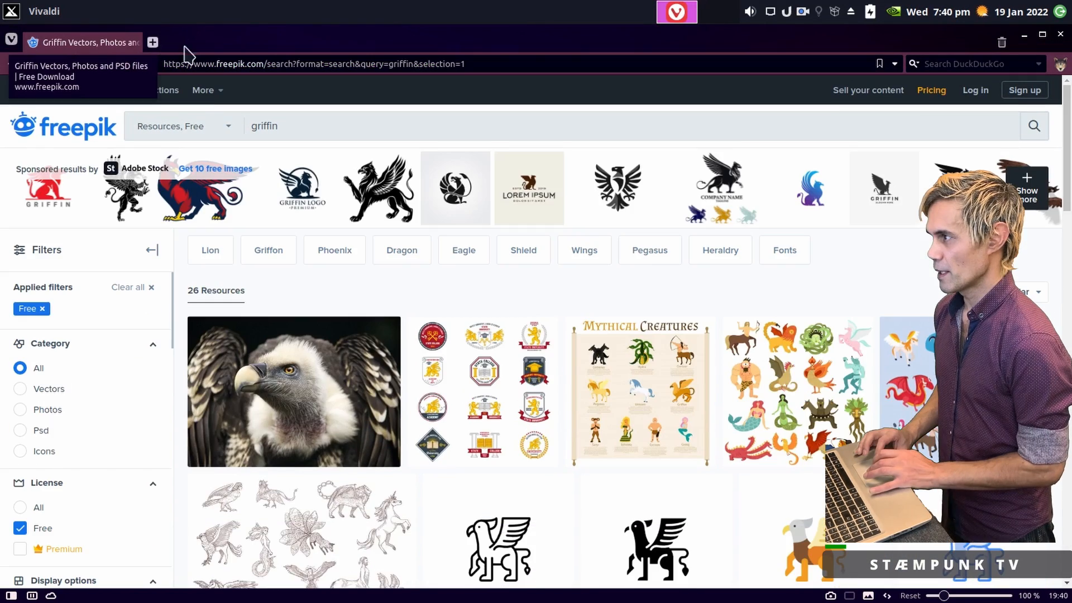
{"action": "double_click", "coordinate": [322, 33]}
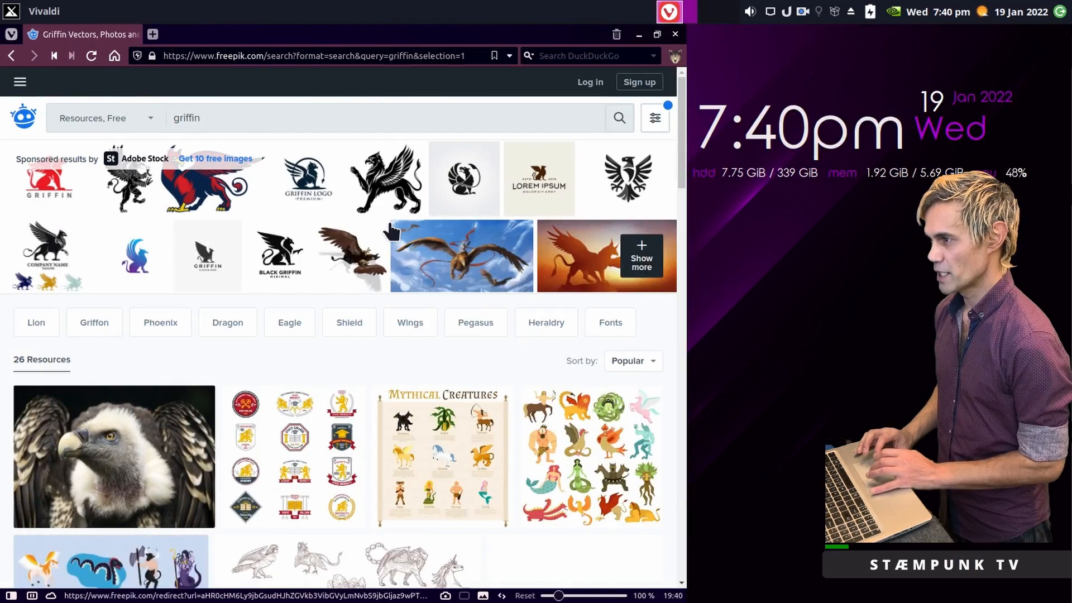
{"action": "scroll", "coordinate": [391, 230], "scroll_direction": "down", "scroll_amount": 20}
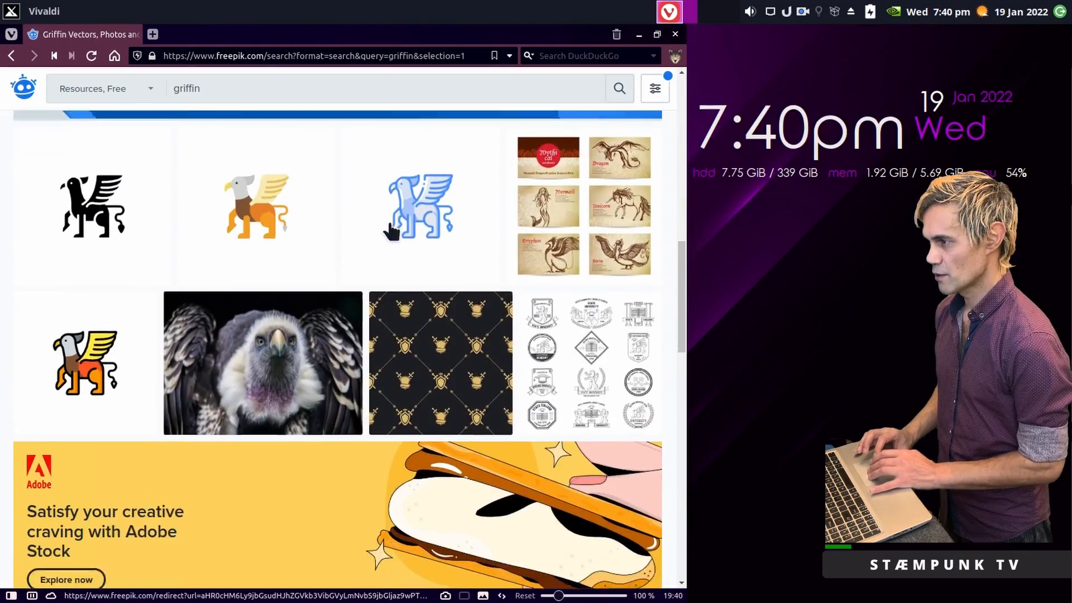
{"action": "scroll", "coordinate": [391, 230], "scroll_direction": "down", "scroll_amount": 7}
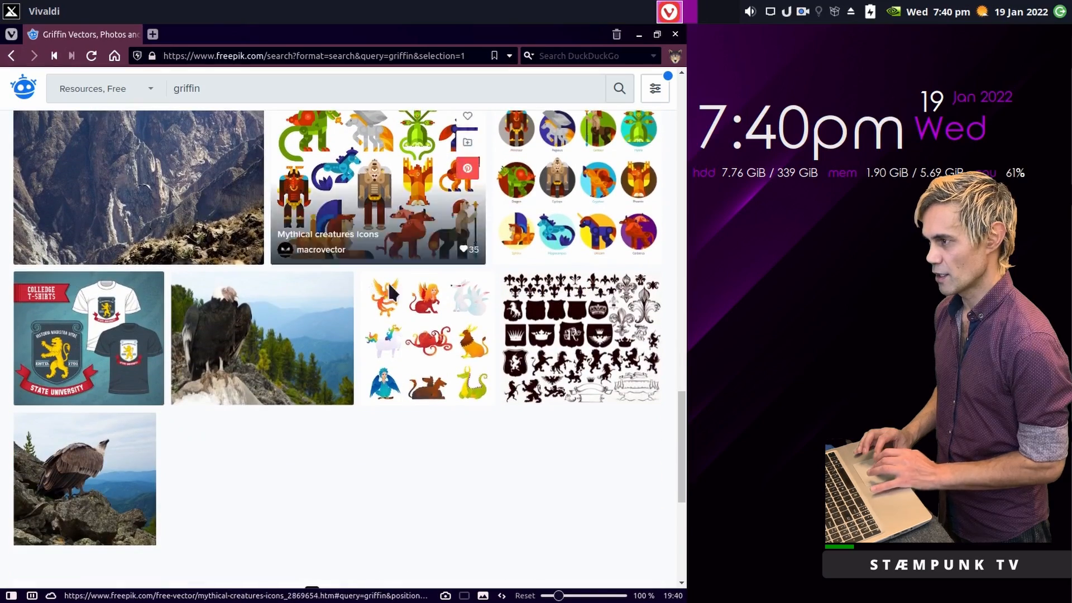
{"action": "left_click", "coordinate": [581, 307]}
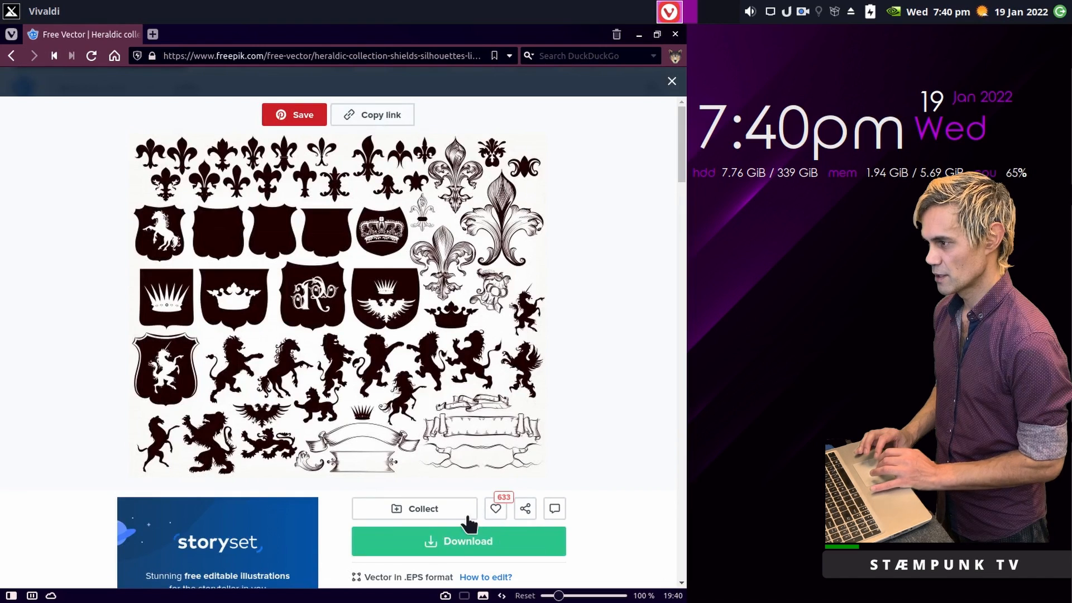
Free-download the heraldic collection zip and show it in the file manager.
{"action": "scroll", "coordinate": [537, 408], "scroll_direction": "down", "scroll_amount": 4}
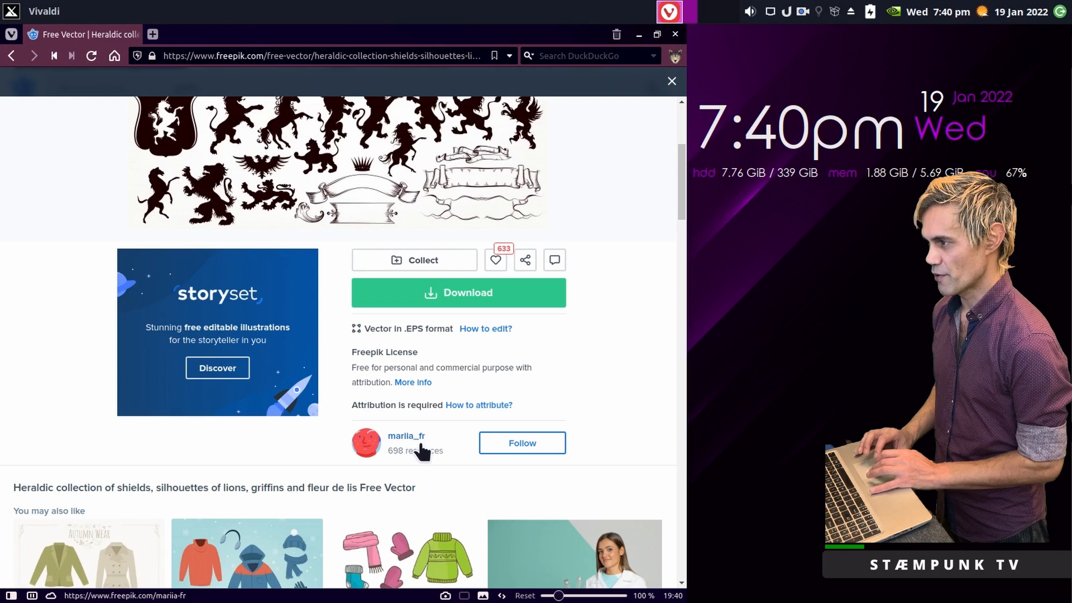
{"action": "left_click", "coordinate": [468, 291]}
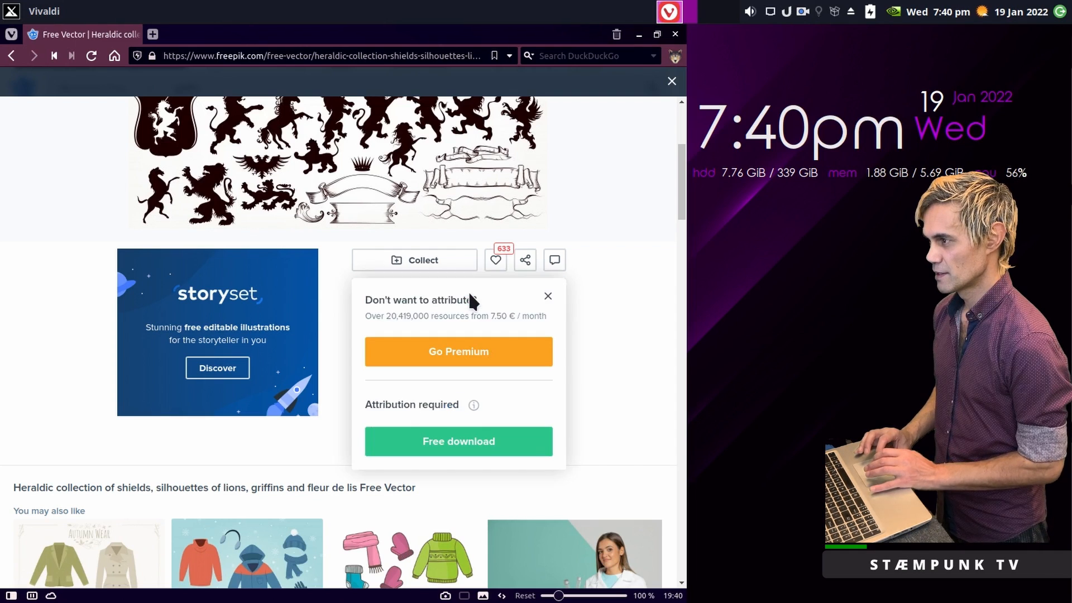
{"action": "left_click", "coordinate": [451, 443]}
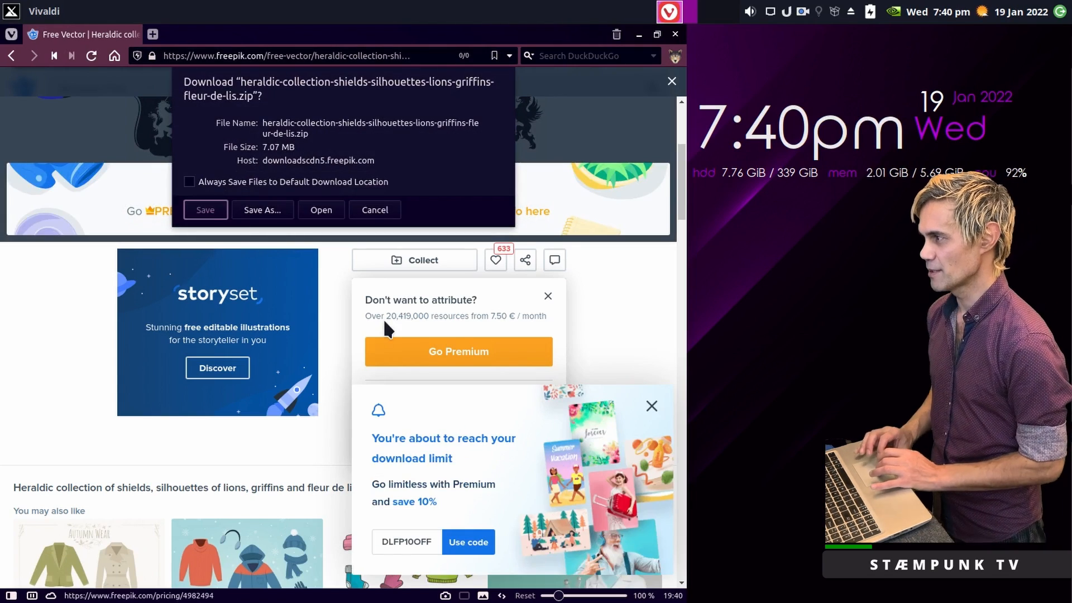
{"action": "left_click", "coordinate": [210, 210]}
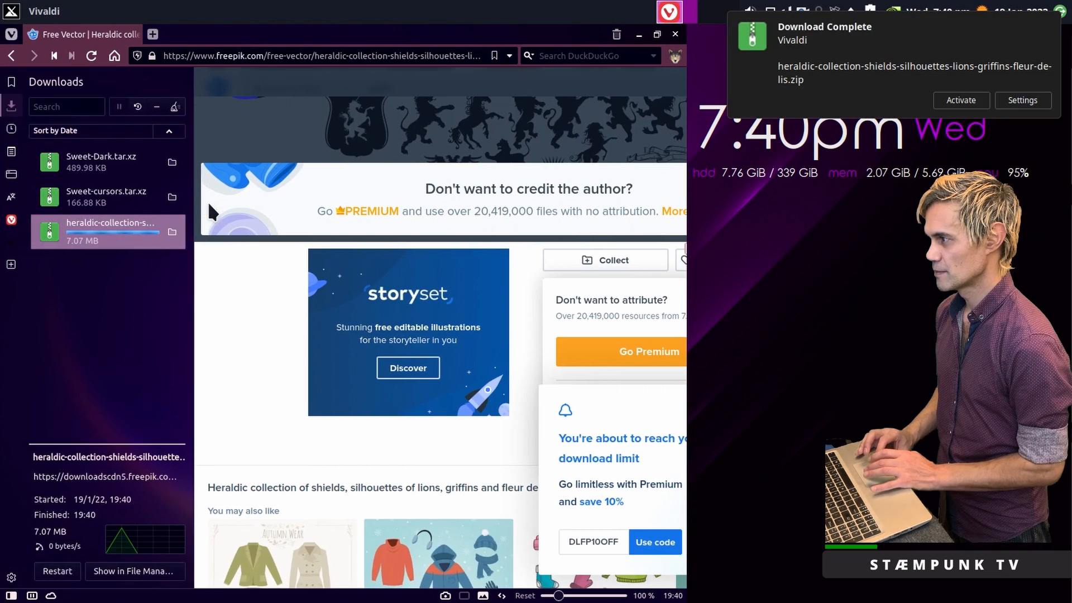
{"action": "left_click", "coordinate": [172, 232]}
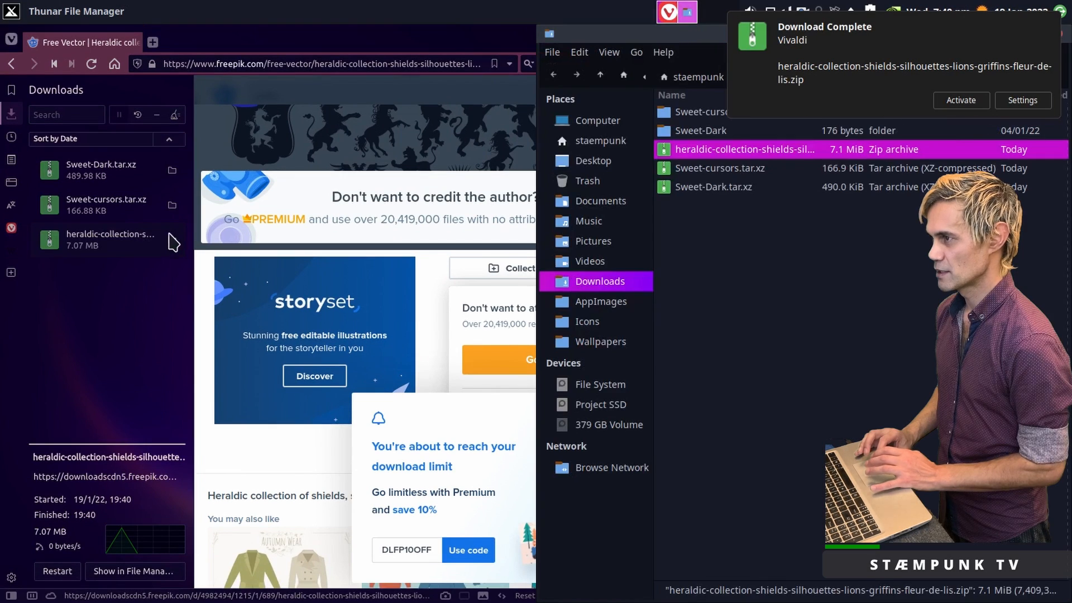
{"action": "left_click", "coordinate": [323, 40]}
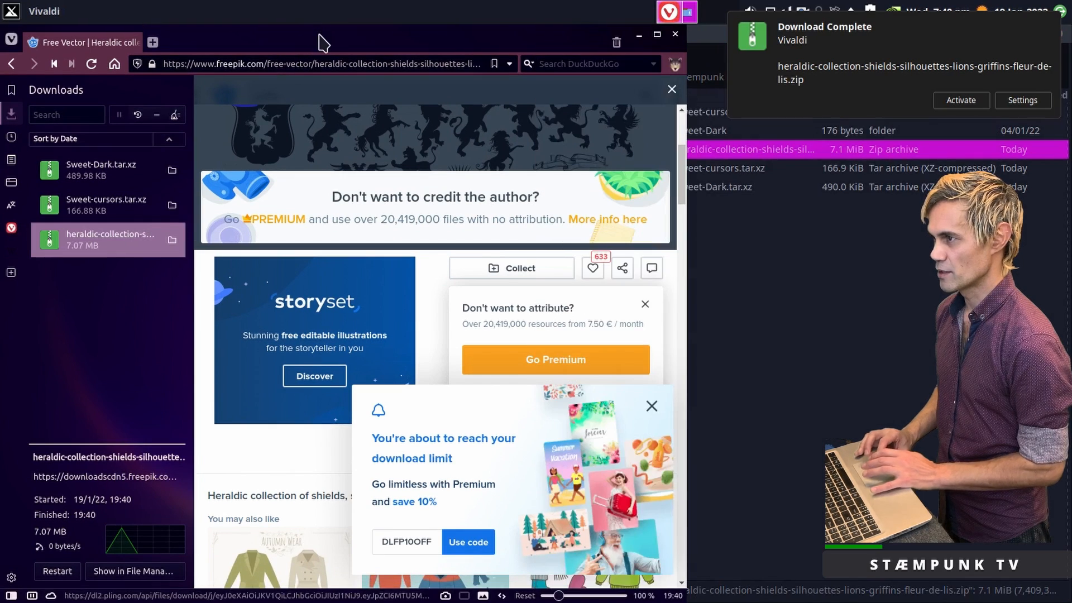
Close the browser and extract the heraldic zip here in Downloads.
{"action": "key", "text": "alt+F4"}
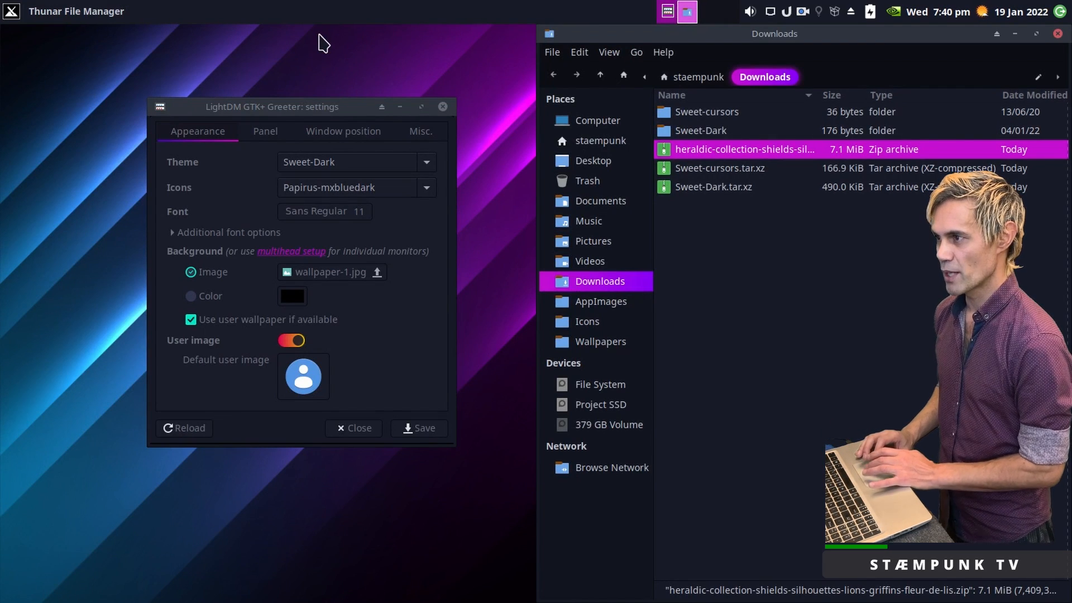
{"action": "left_click_drag", "start_coordinate": [712, 34], "coordinate": [213, 34]}
{"action": "right_click", "coordinate": [166, 148]}
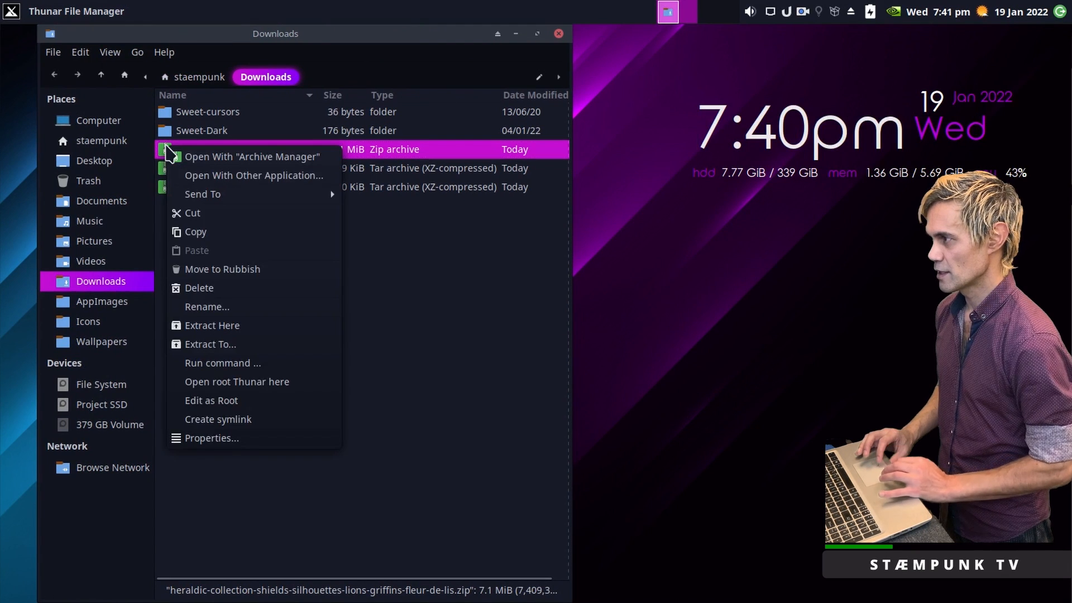
{"action": "left_click", "coordinate": [270, 327]}
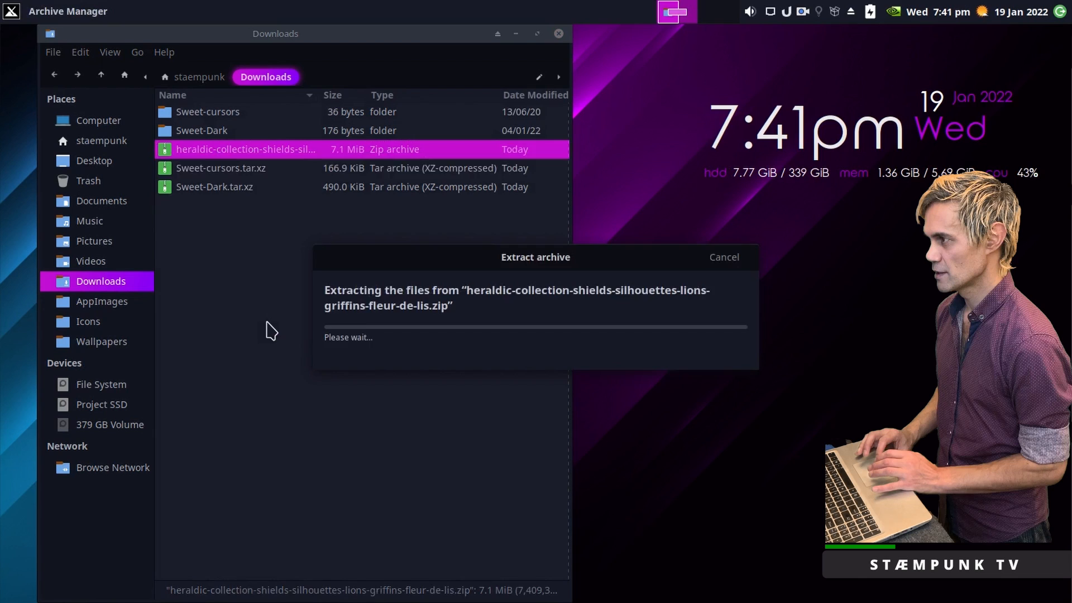
Launch Inkscape from Ulauncher with 'ink'.
{"action": "key", "text": "ctrl+space"}
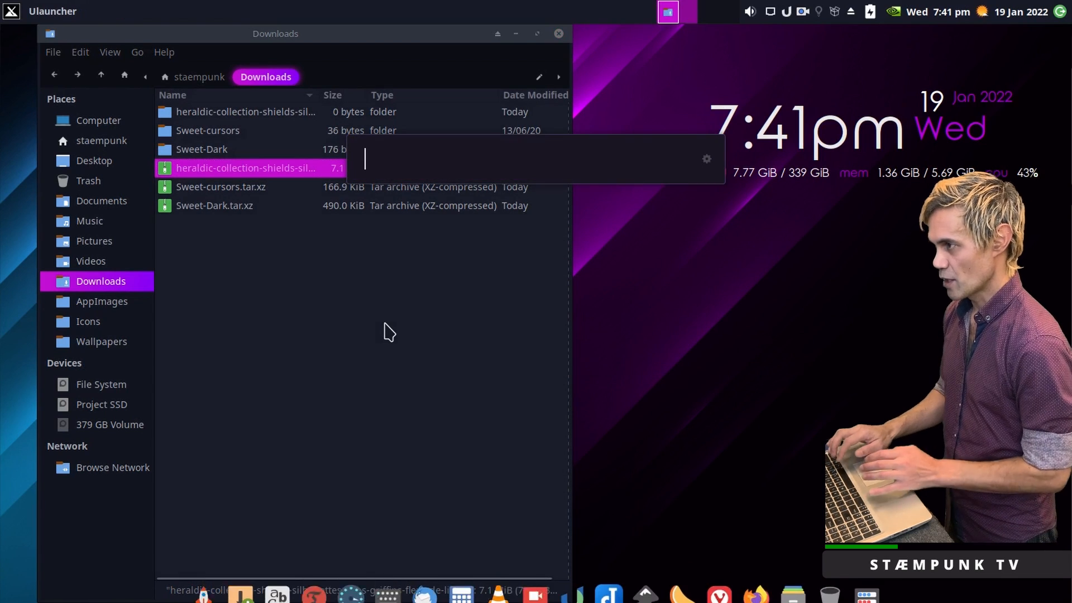
{"action": "type", "text": "ink"}
{"action": "key", "text": "Return"}
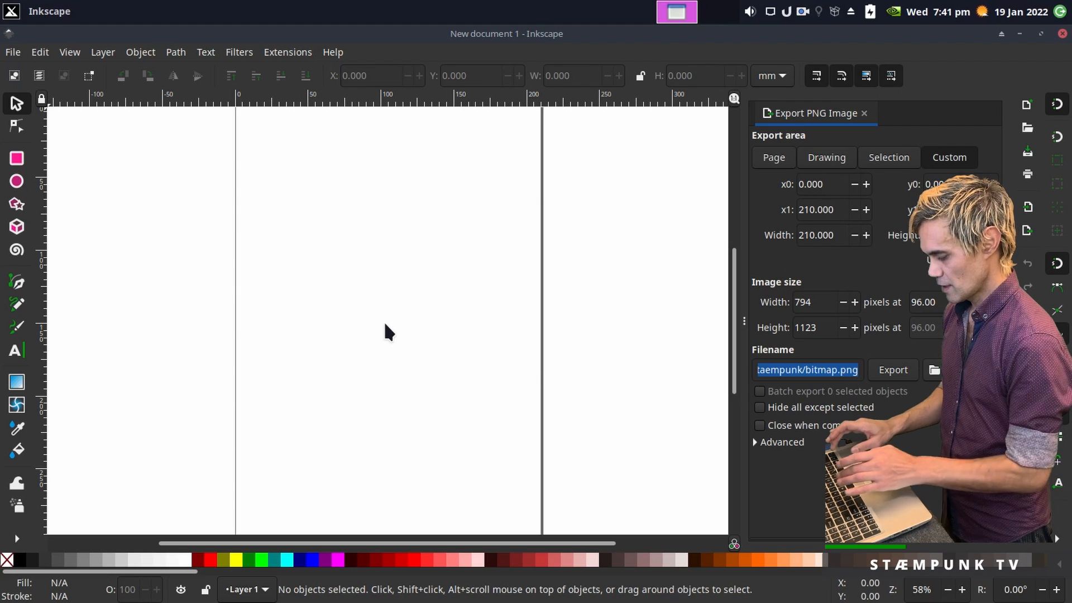
Open 689.eps from the extracted heraldic folder in Downloads.
{"action": "key", "text": "ctrl+o"}
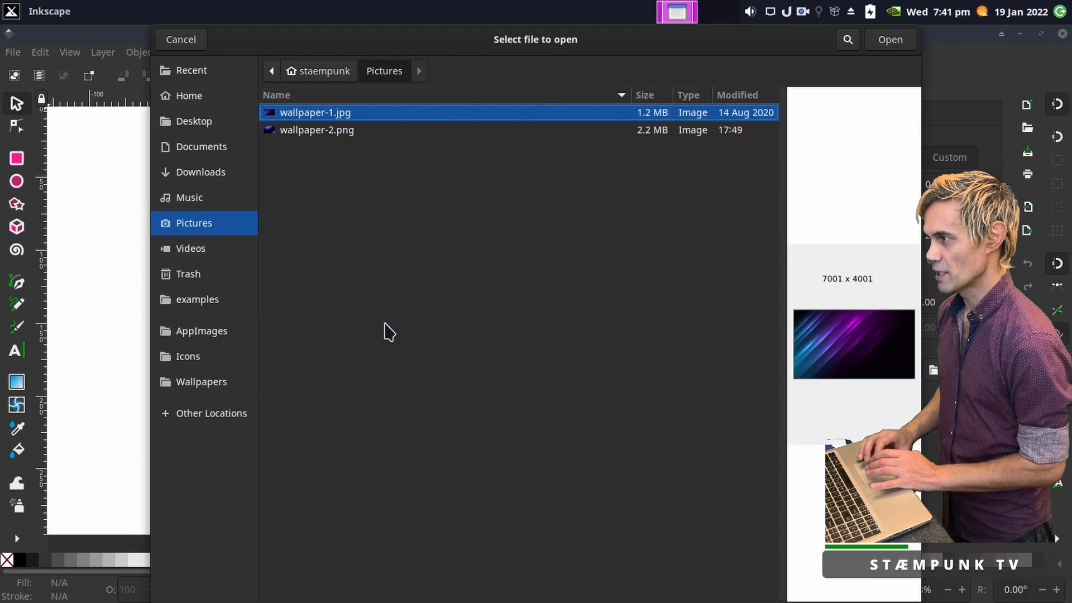
{"action": "left_click", "coordinate": [207, 175]}
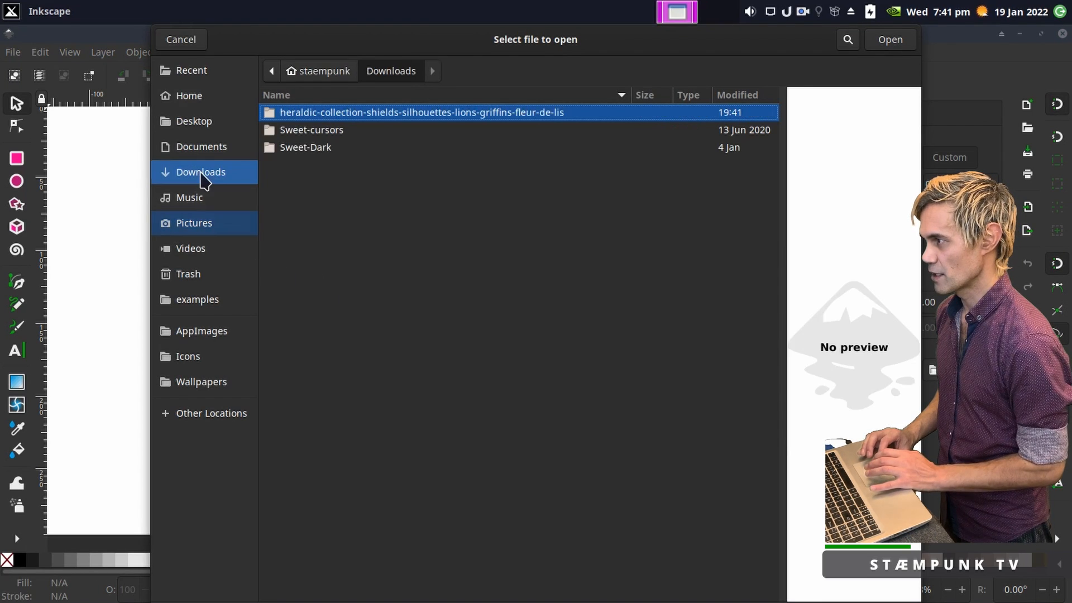
{"action": "double_click", "coordinate": [268, 114]}
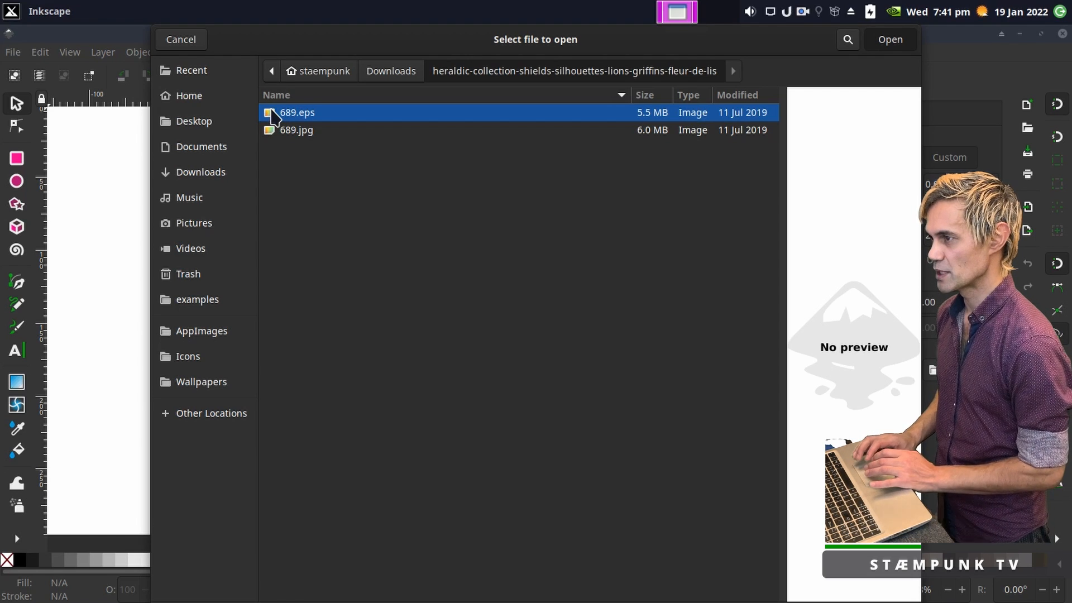
{"action": "left_click", "coordinate": [894, 41]}
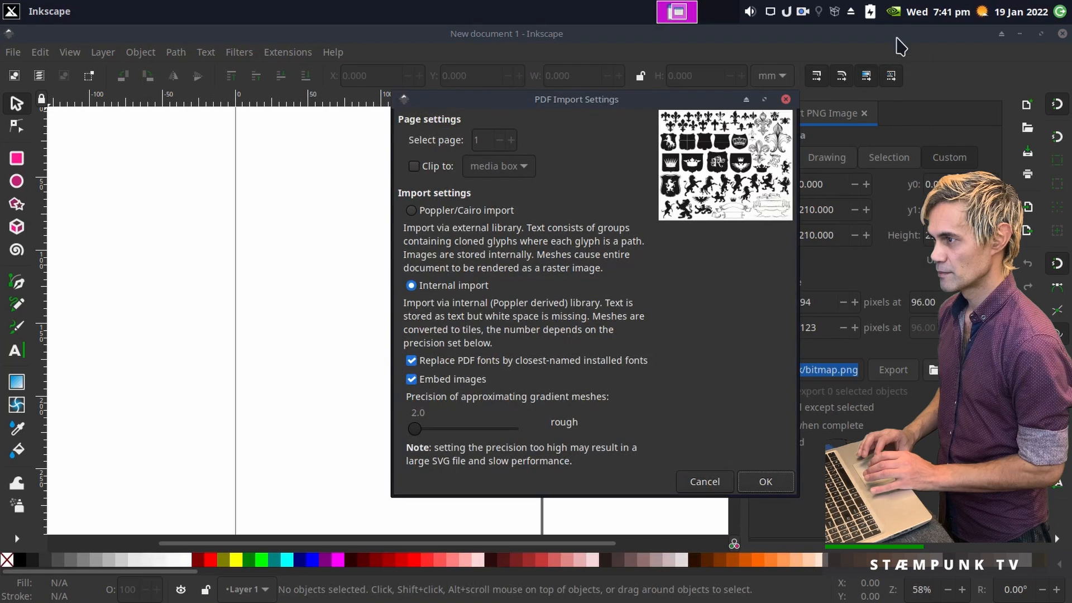
Accept the 689.eps import and bucket-fill the rampant griffin to create a new grey traced path.
{"action": "left_click", "coordinate": [766, 484]}
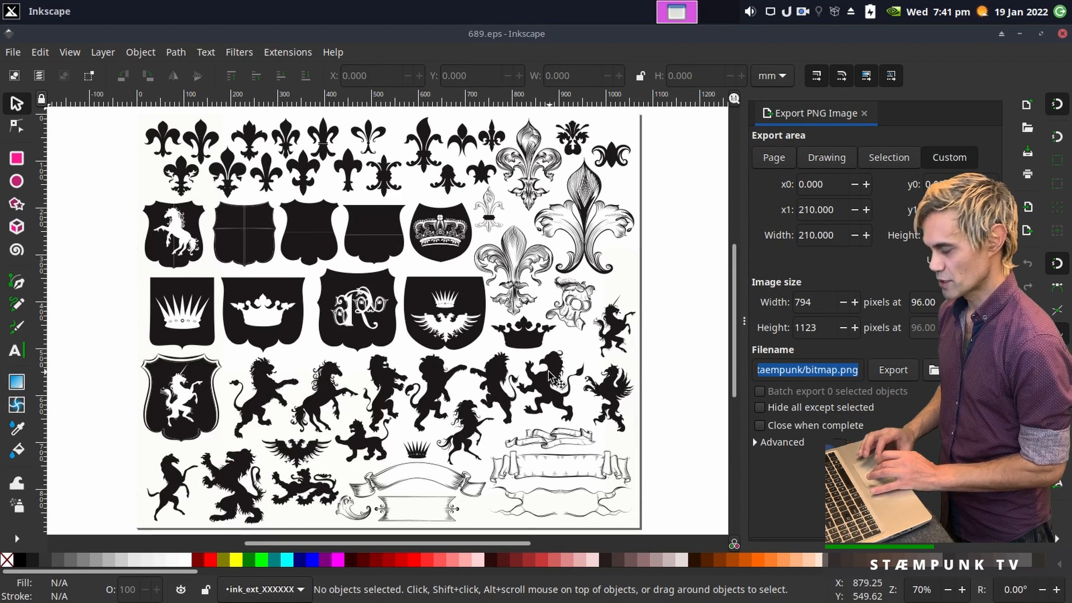
{"action": "scroll", "coordinate": [553, 374], "scroll_direction": "up", "scroll_amount": 3}
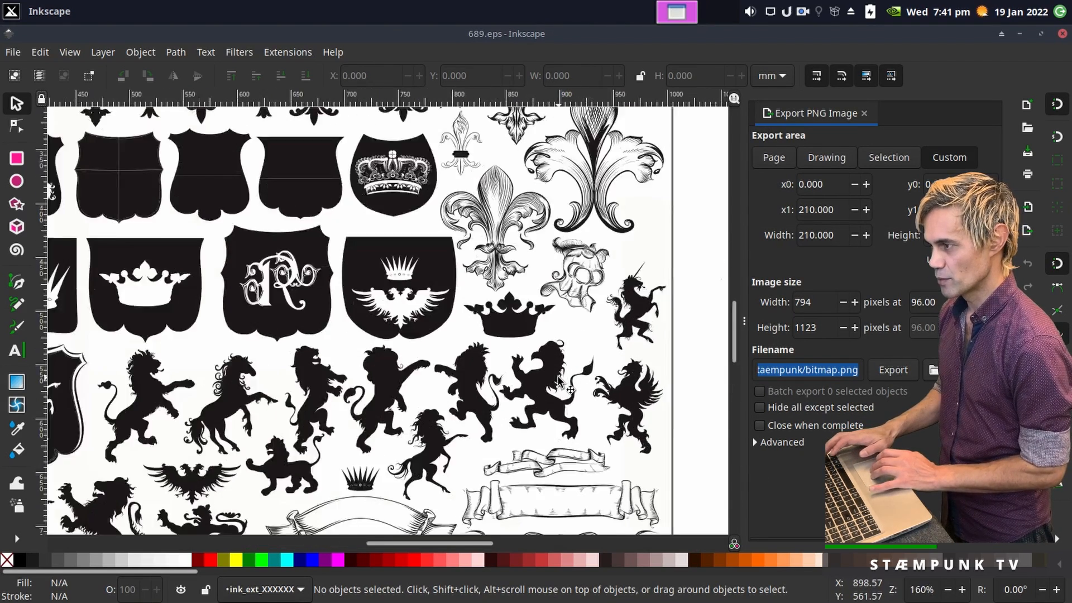
{"action": "scroll", "coordinate": [559, 382], "scroll_direction": "up", "scroll_amount": 2}
{"action": "scroll", "coordinate": [559, 382], "scroll_direction": "down", "scroll_amount": 1}
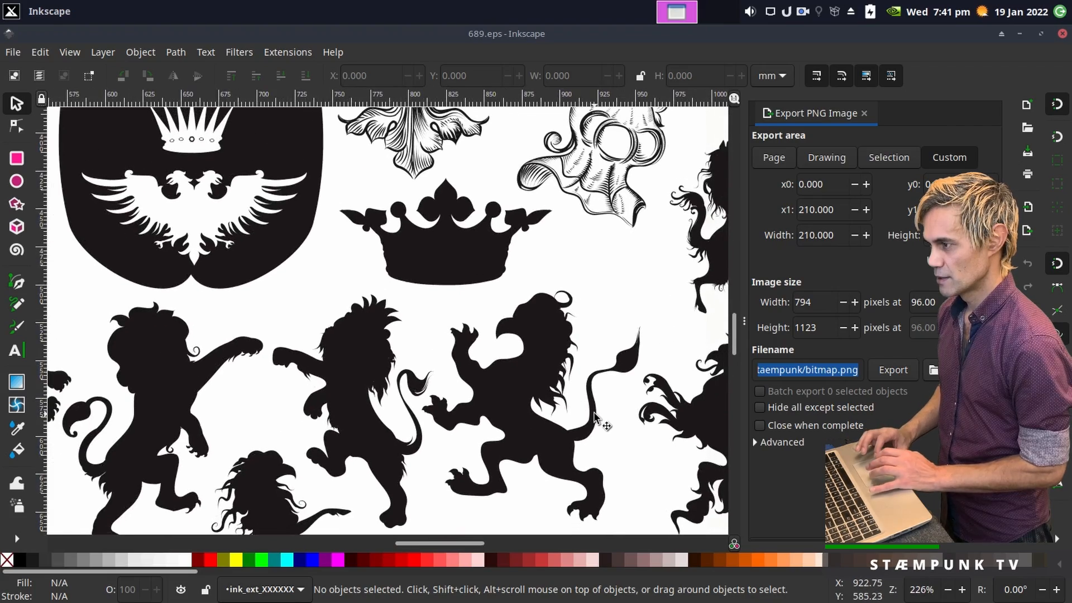
{"action": "scroll", "coordinate": [595, 416], "scroll_direction": "right", "scroll_amount": 3}
{"action": "scroll", "coordinate": [594, 416], "scroll_direction": "down", "scroll_amount": 7}
{"action": "scroll", "coordinate": [595, 416], "scroll_direction": "up", "scroll_amount": 4}
{"action": "scroll", "coordinate": [595, 416], "scroll_direction": "right", "scroll_amount": 2}
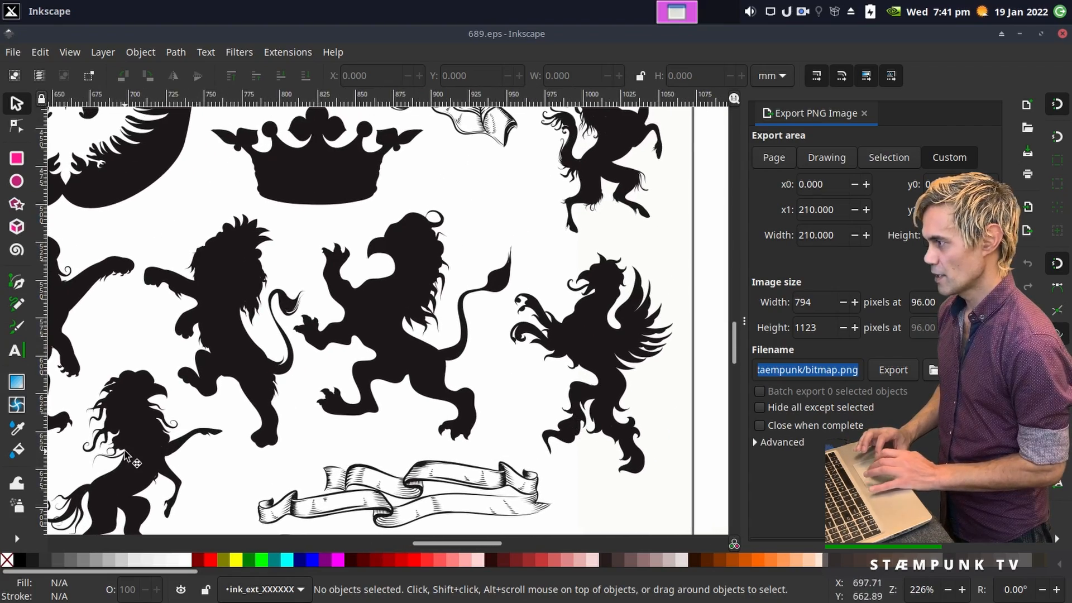
{"action": "left_click", "coordinate": [17, 453]}
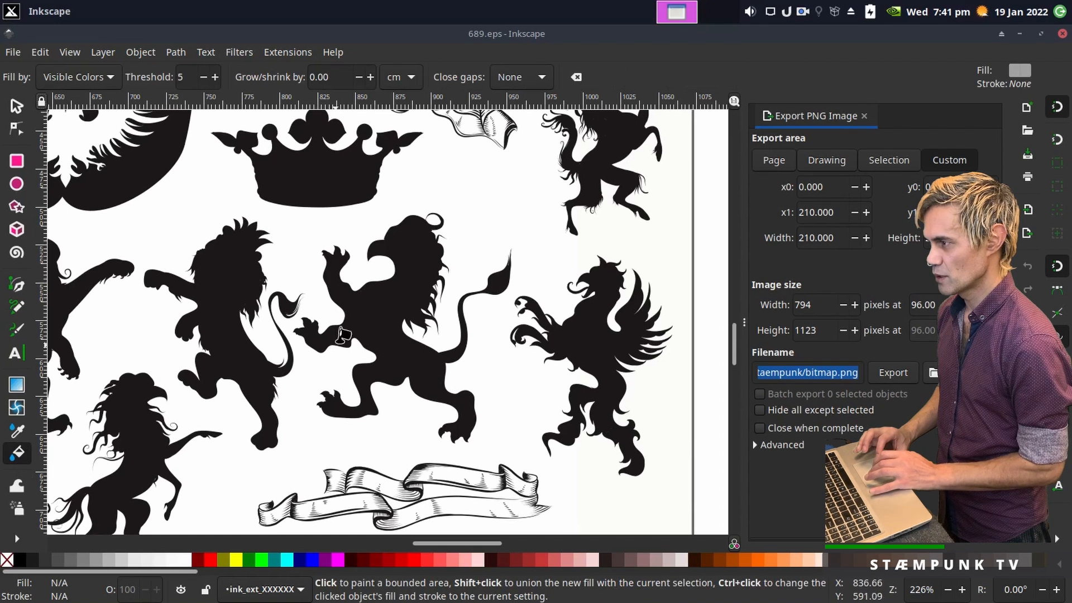
{"action": "left_click", "coordinate": [376, 313]}
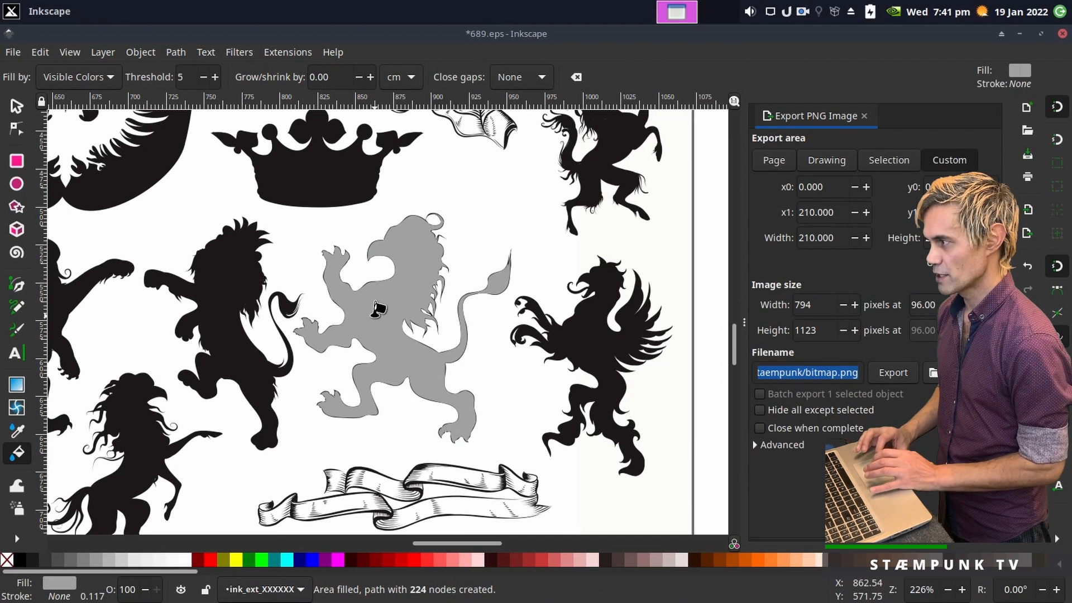
Delete the original black silhouette group and fill the traced griffin shape fuchsia (#FF00FF).
{"action": "left_click", "coordinate": [15, 107]}
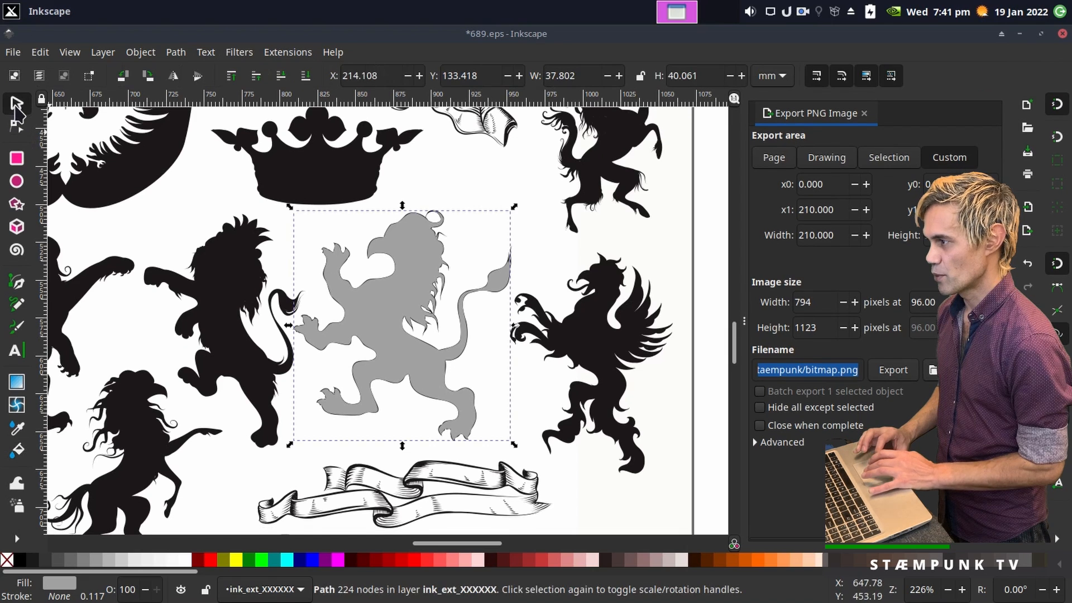
{"action": "left_click", "coordinate": [170, 243]}
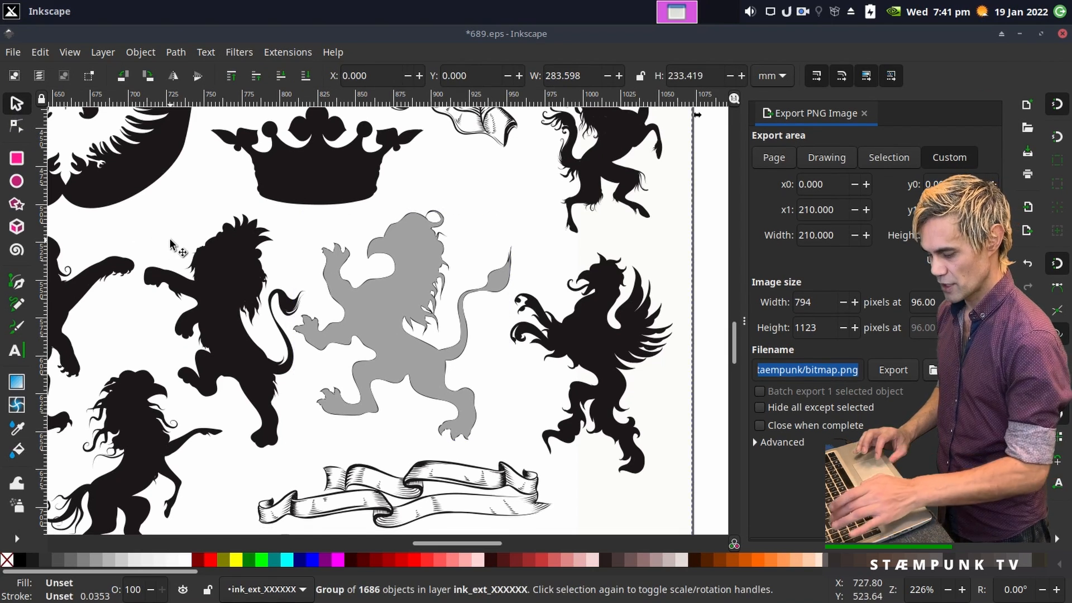
{"action": "key", "text": "Delete"}
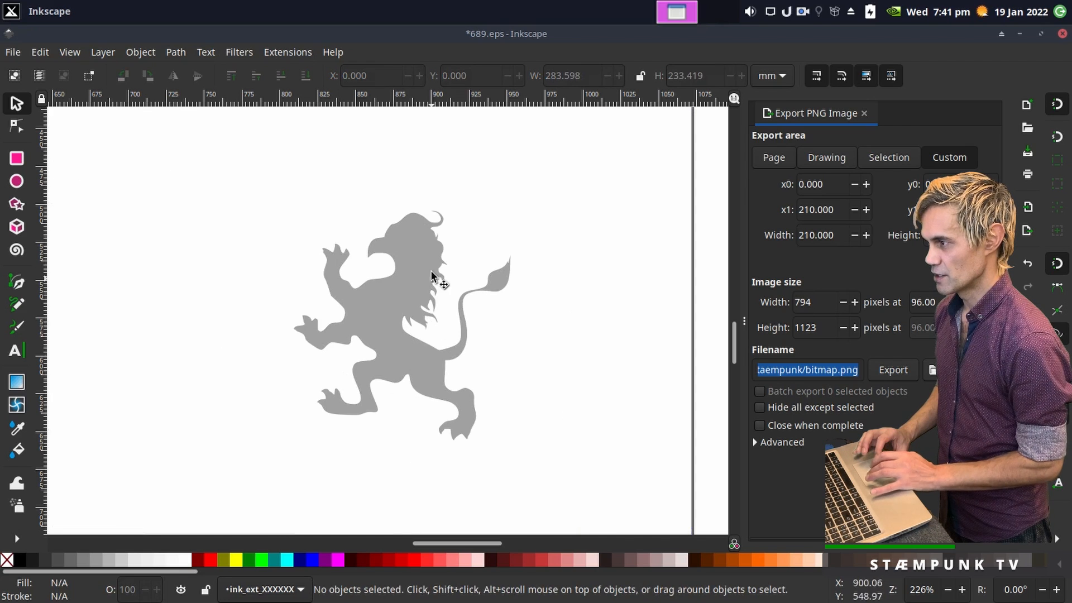
{"action": "left_click", "coordinate": [367, 322]}
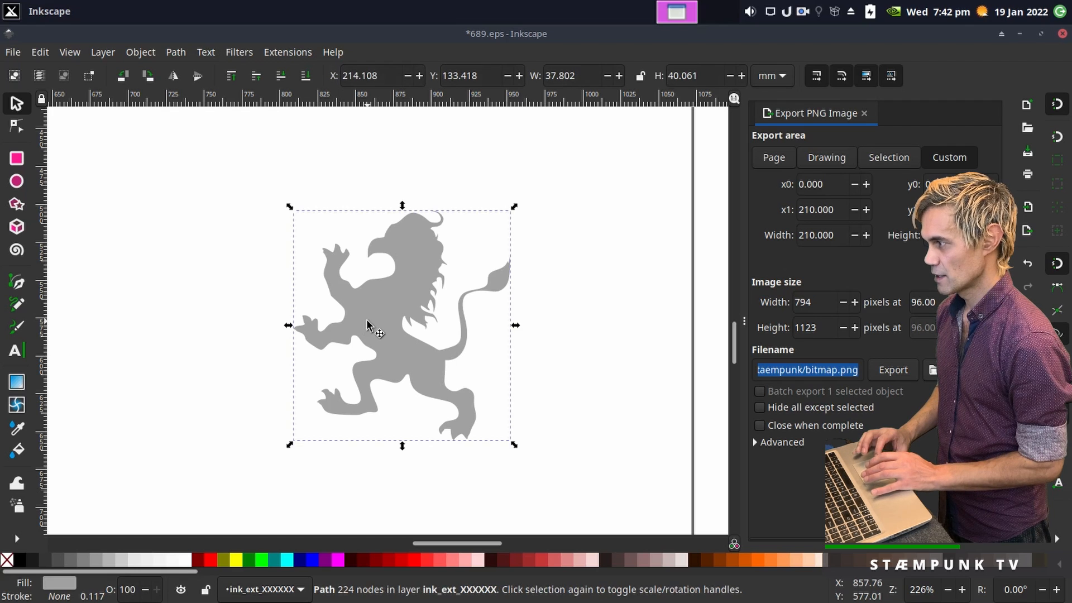
{"action": "left_click", "coordinate": [338, 560]}
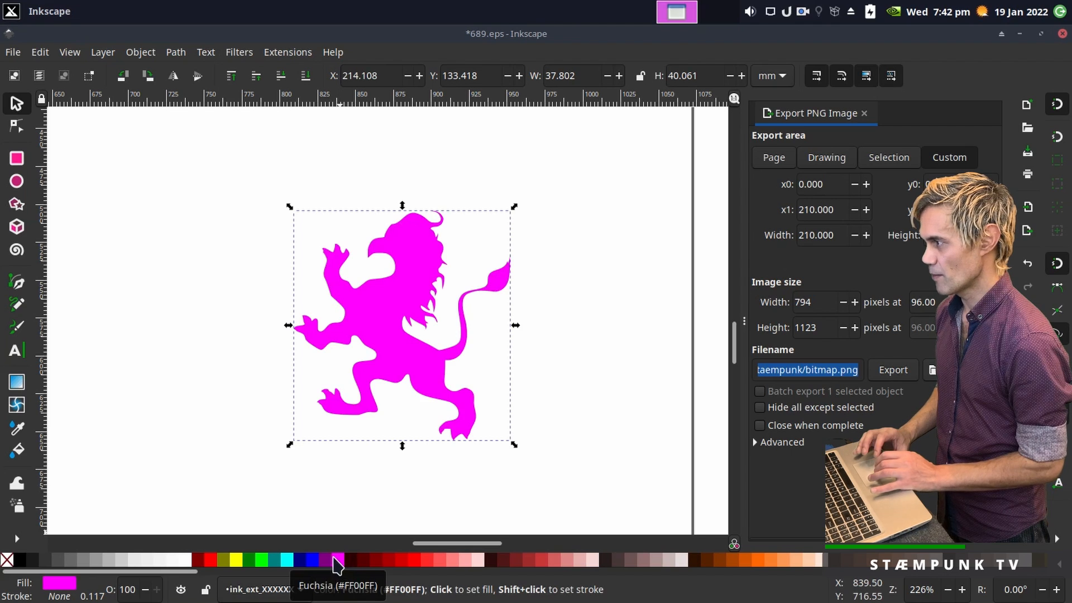
Fill the lion with a diagonal fuchsia-to-purple (#800080) linear gradient from upper left, and stroke it purple.
{"action": "left_click", "coordinate": [16, 381]}
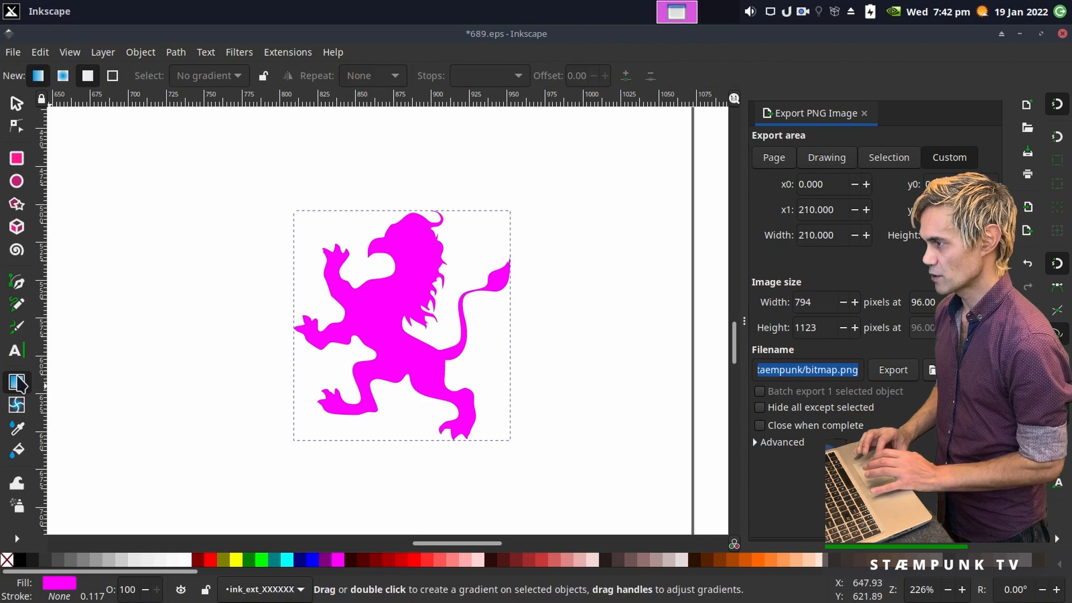
{"action": "left_click_drag", "start_coordinate": [332, 295], "coordinate": [416, 366]}
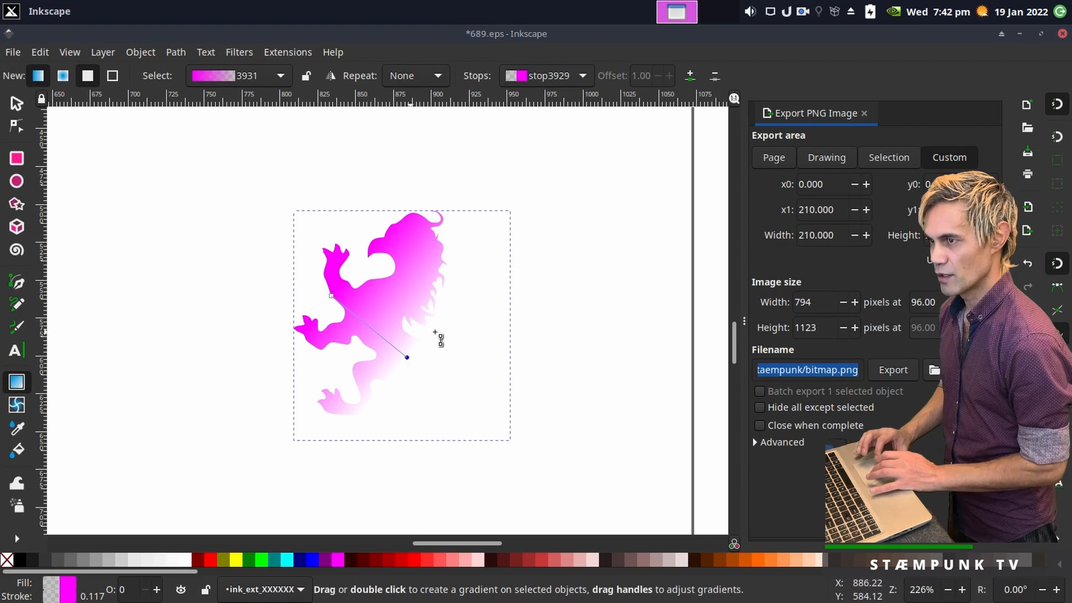
{"action": "left_click", "coordinate": [1058, 105]}
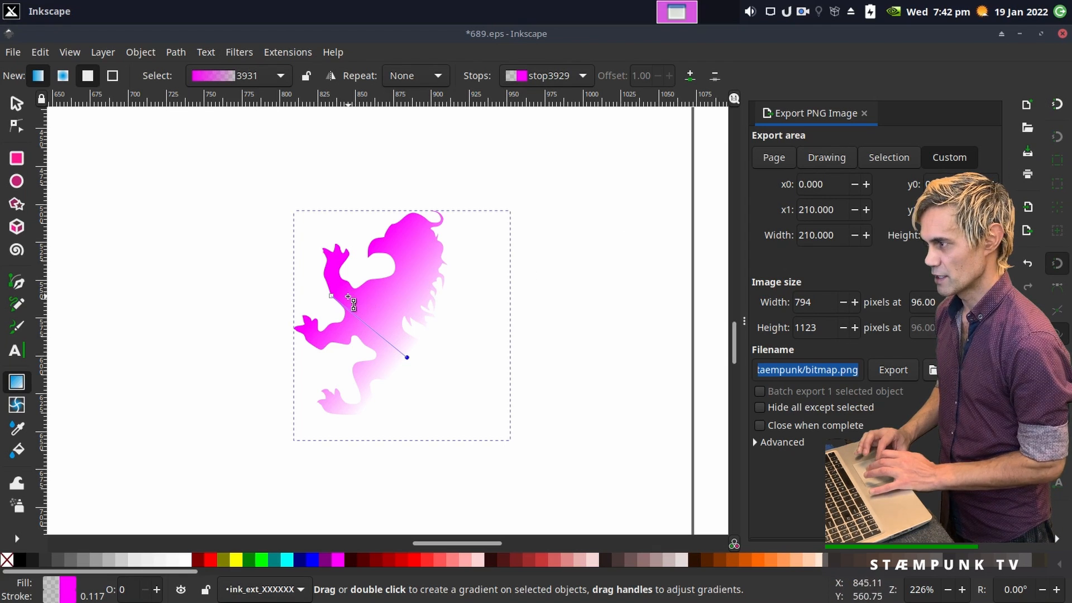
{"action": "left_click_drag", "start_coordinate": [348, 297], "coordinate": [423, 370]}
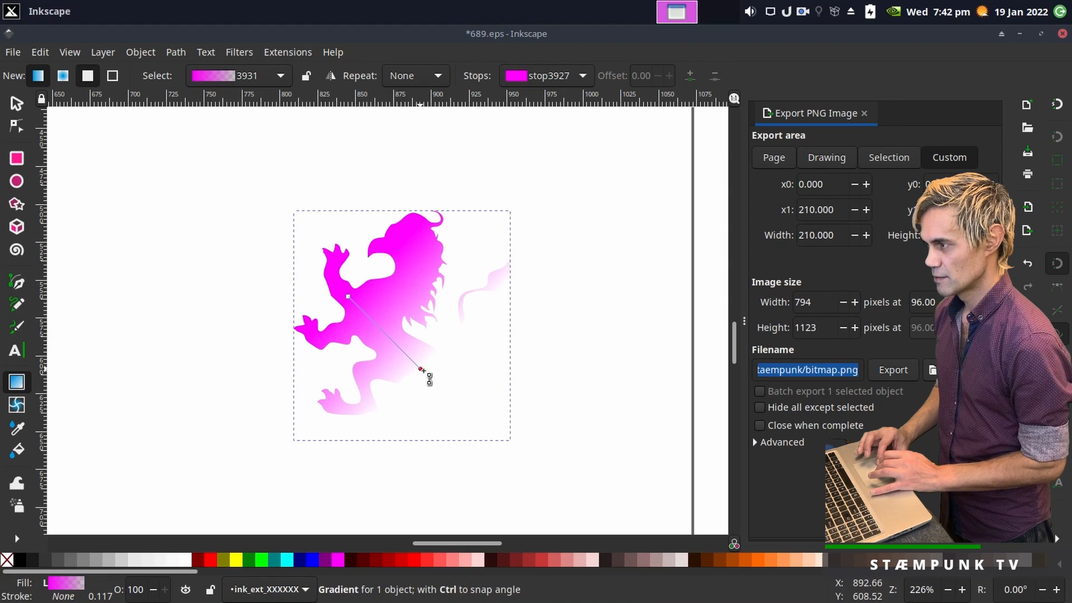
{"action": "left_click", "coordinate": [425, 371]}
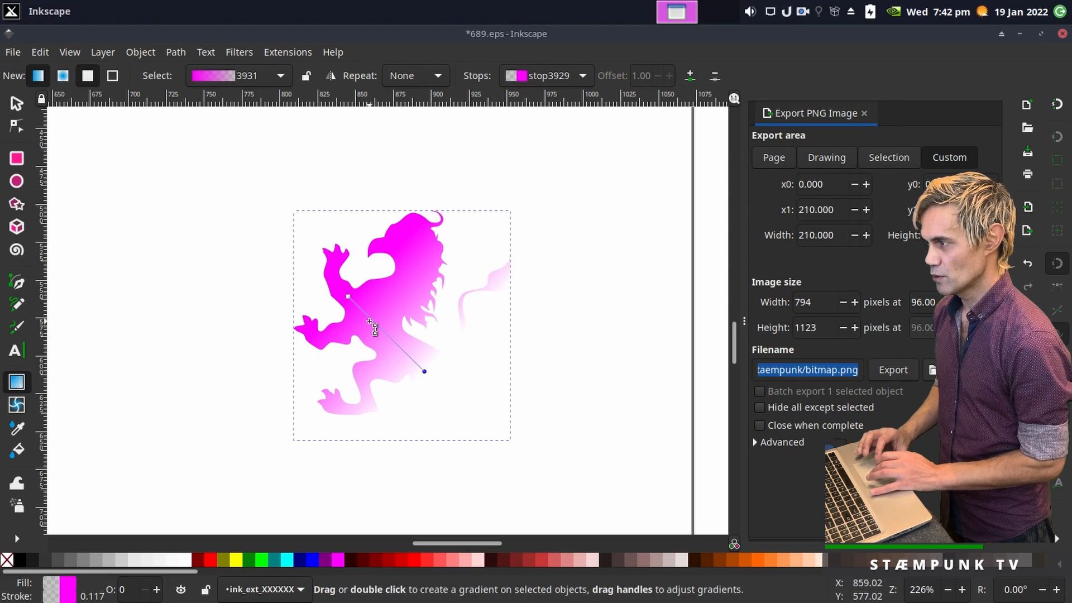
{"action": "left_click_drag", "start_coordinate": [420, 367], "coordinate": [424, 371]}
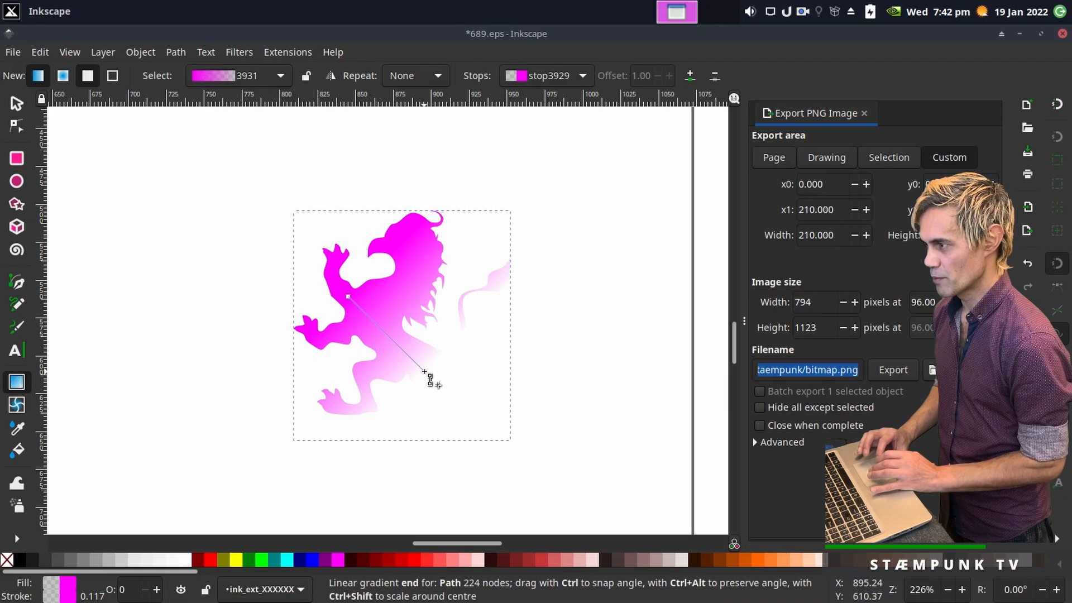
{"action": "left_click", "coordinate": [326, 561]}
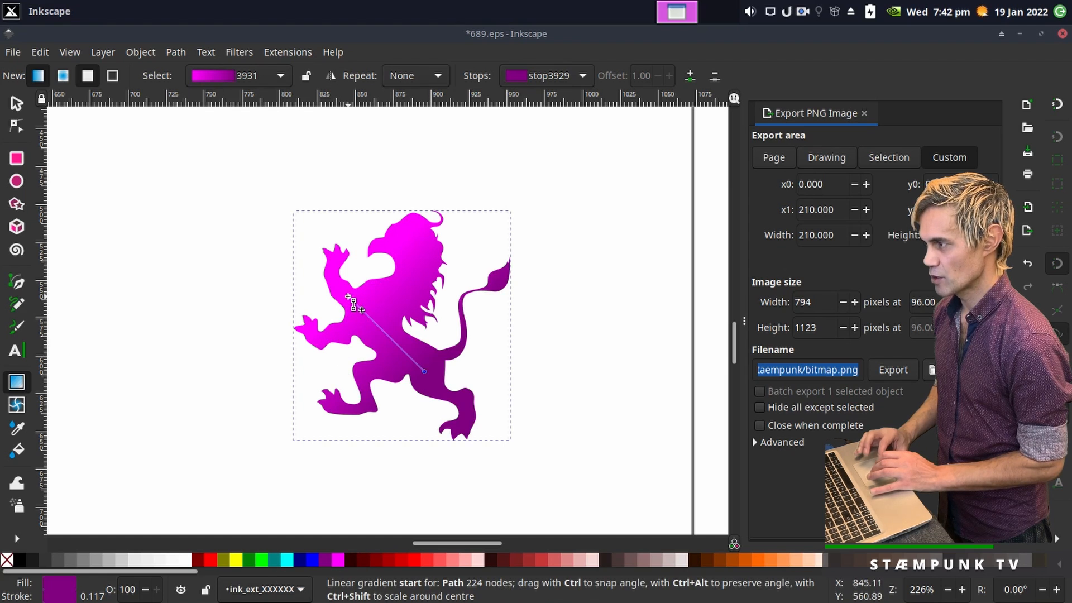
{"action": "left_click_drag", "start_coordinate": [353, 302], "coordinate": [329, 290]}
{"action": "left_click_drag", "start_coordinate": [325, 288], "coordinate": [311, 281]}
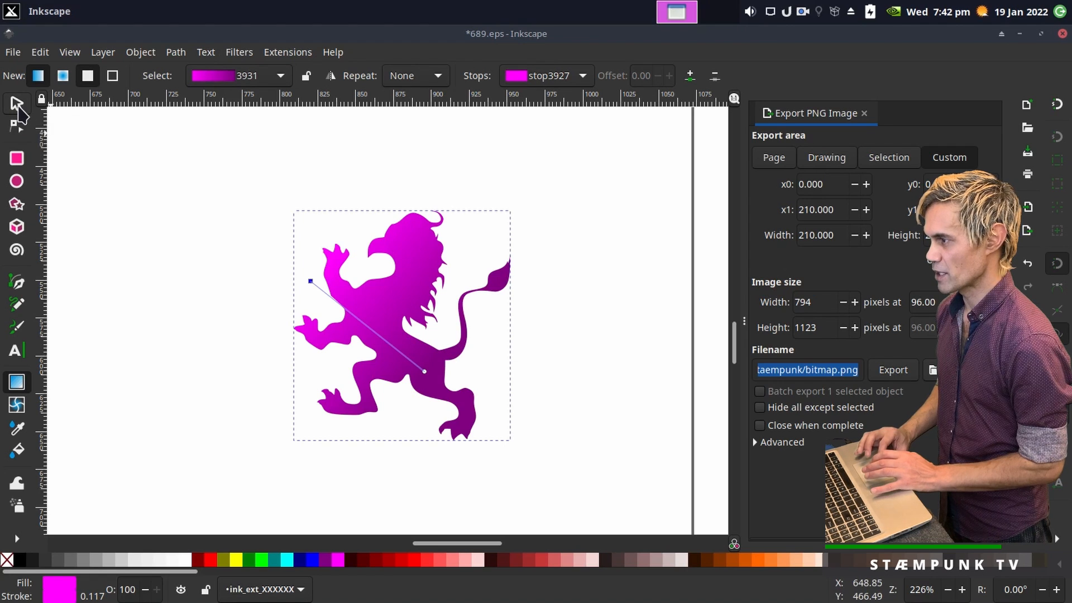
{"action": "left_click", "coordinate": [18, 106]}
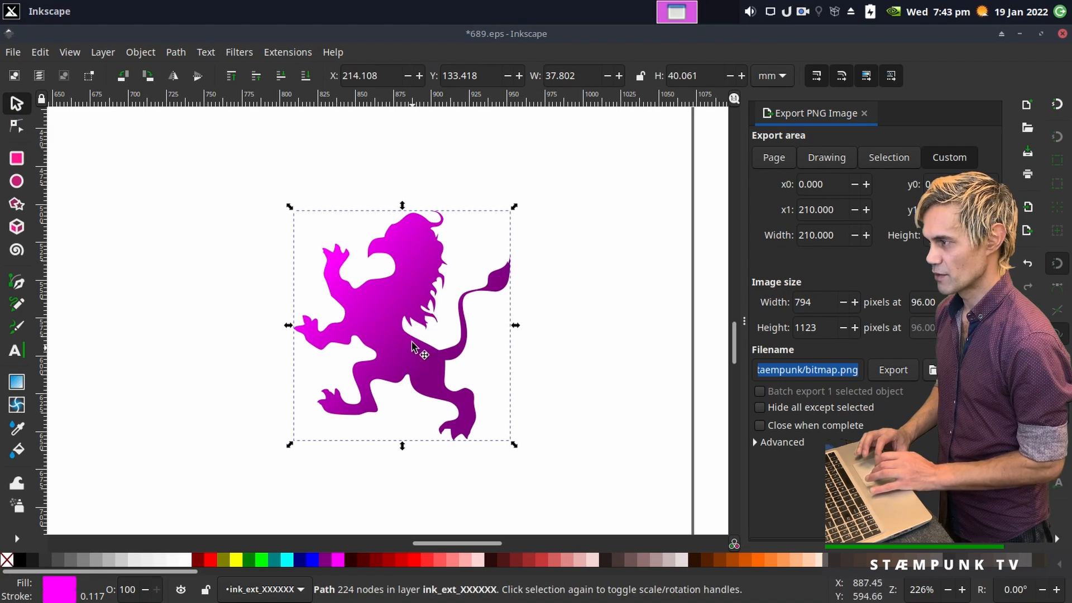
{"action": "left_click", "coordinate": [329, 560], "text": "shift"}
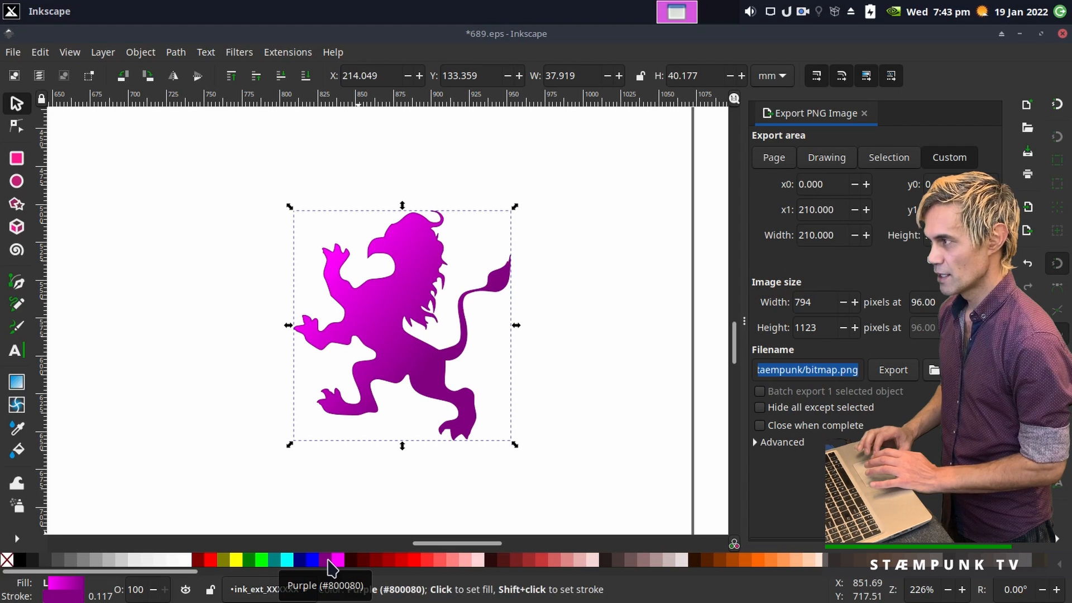
Set the lion's stroke width to 1 px in Object > Fill and Stroke.
{"action": "left_click", "coordinate": [141, 52]}
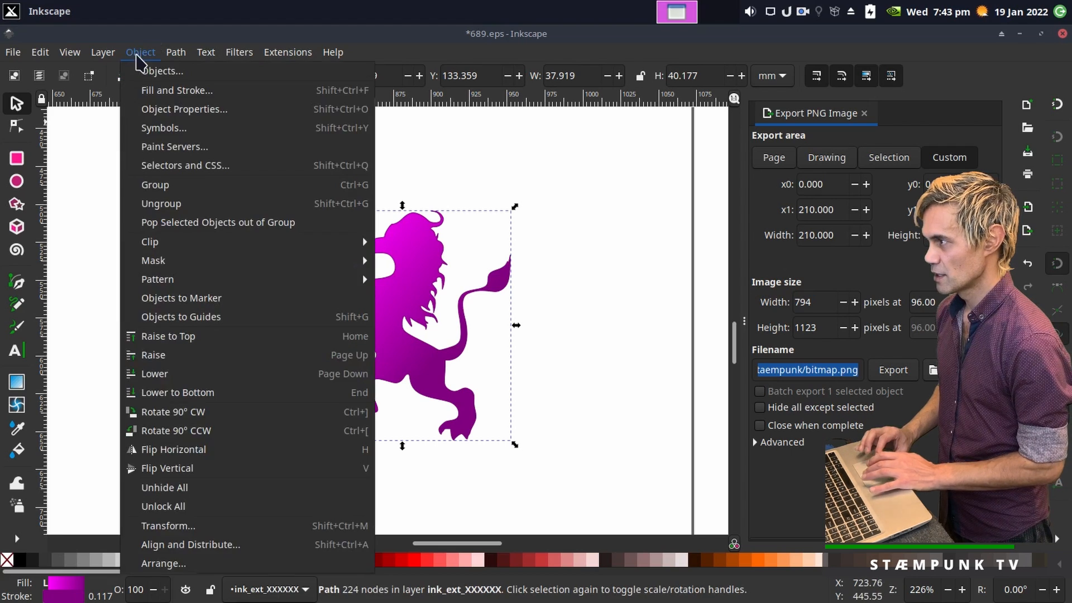
{"action": "left_click", "coordinate": [169, 94]}
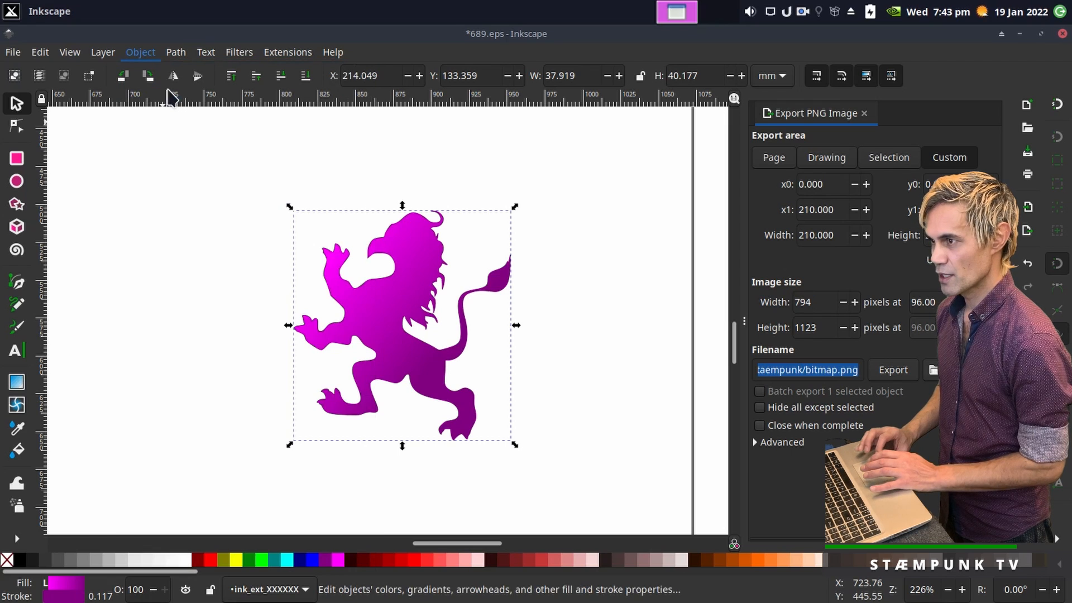
{"action": "left_click", "coordinate": [936, 139]}
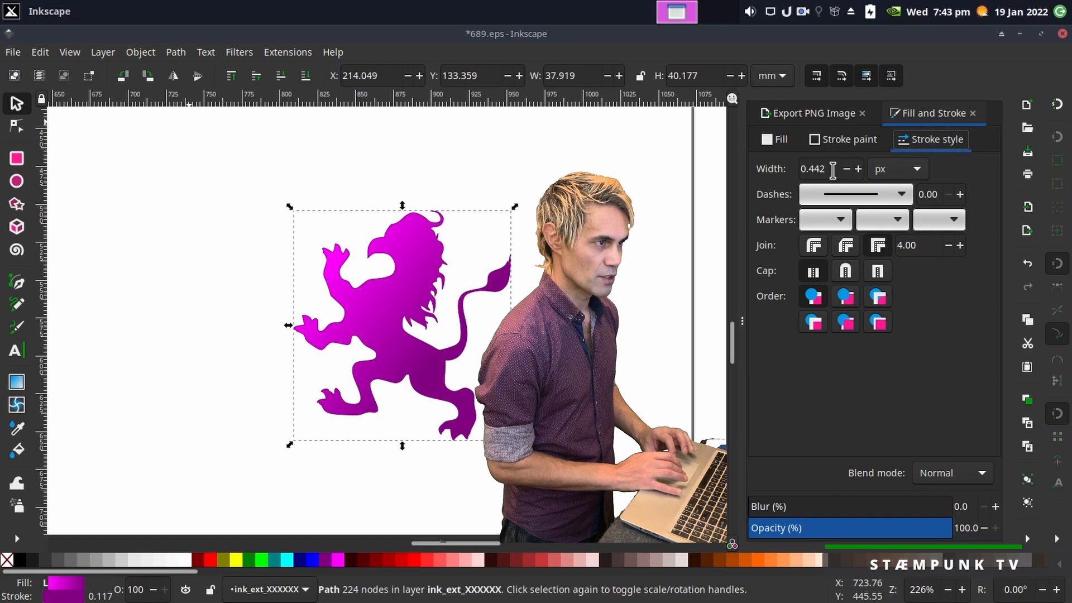
{"action": "left_click_drag", "start_coordinate": [833, 171], "coordinate": [765, 176]}
{"action": "type", "text": "1"}
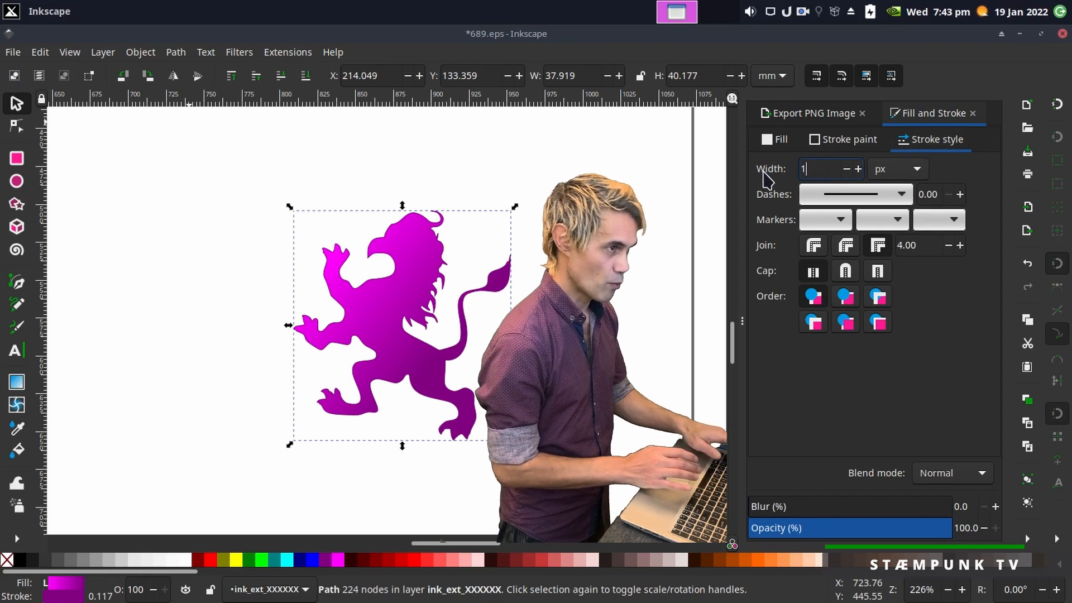
{"action": "key", "text": "Return"}
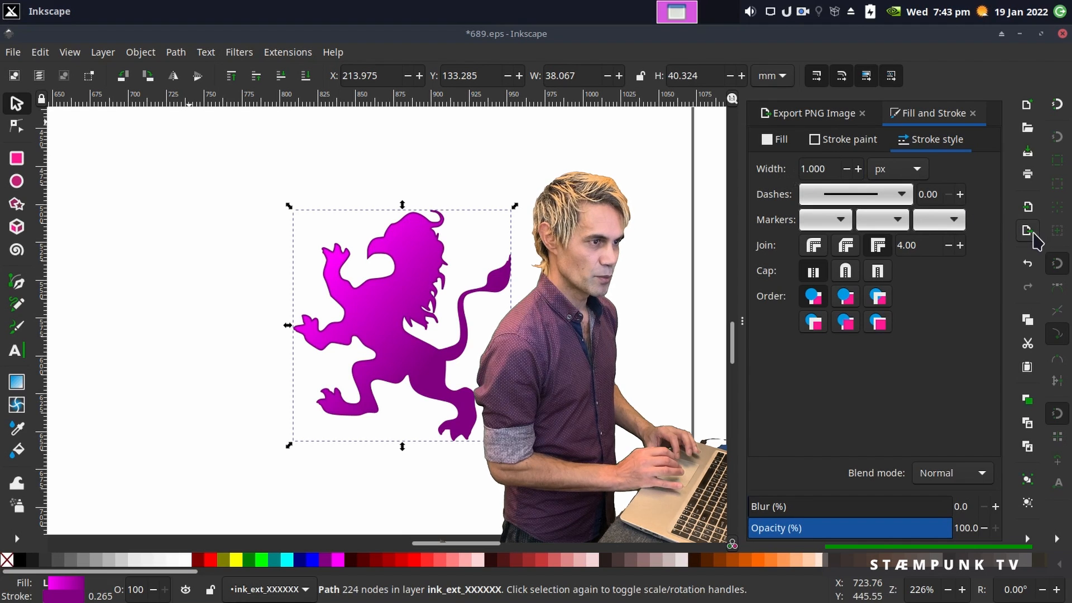
{"action": "left_click", "coordinate": [1028, 231]}
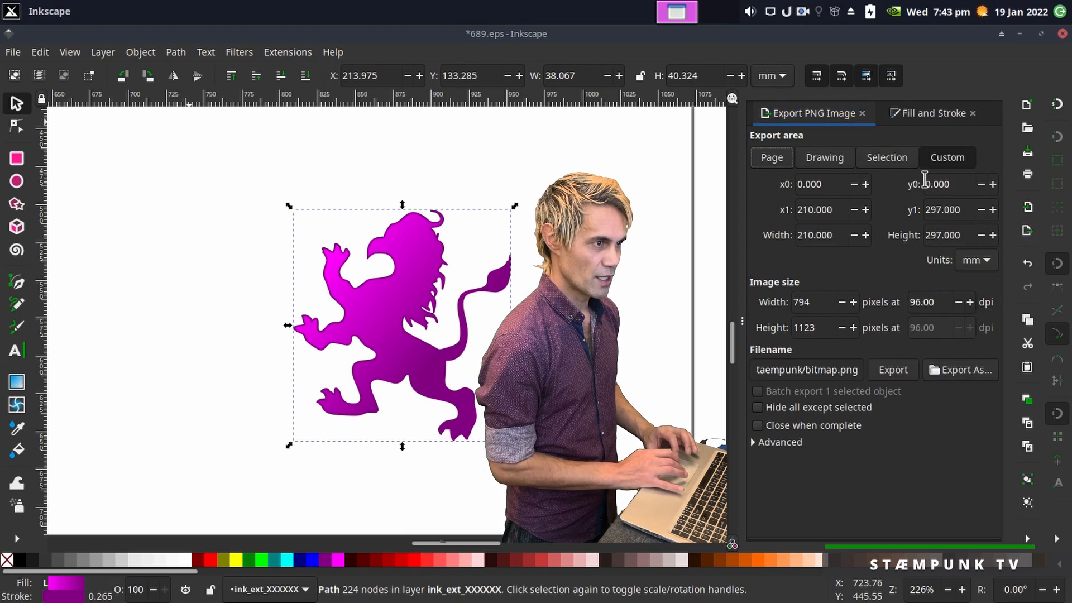
Export the selected lion as griffin-icon-logo.png into the sys-staem/Icons folder.
{"action": "left_click", "coordinate": [892, 161]}
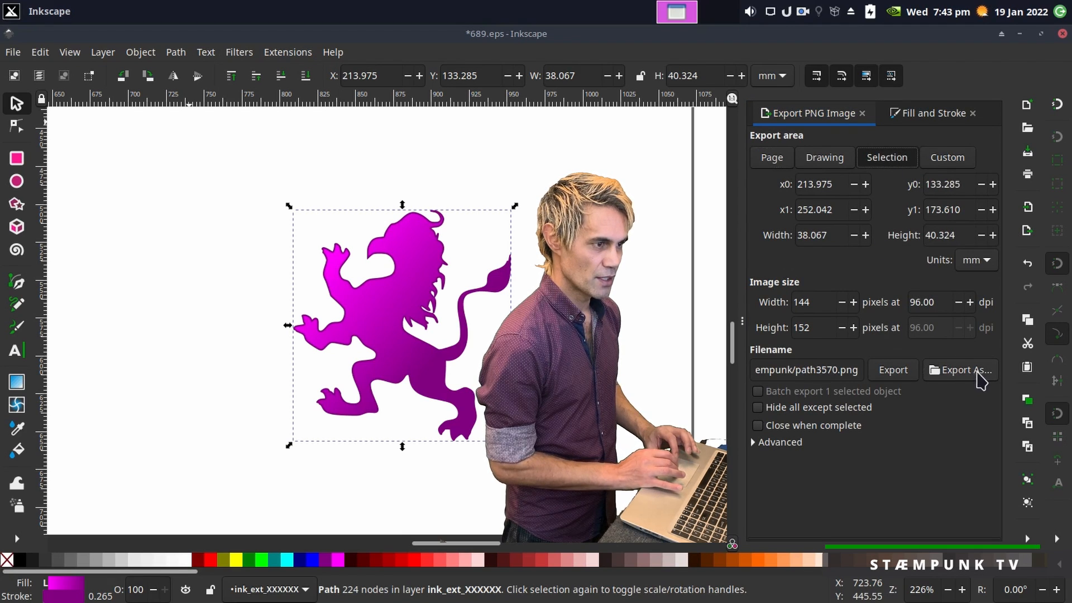
{"action": "left_click", "coordinate": [980, 376]}
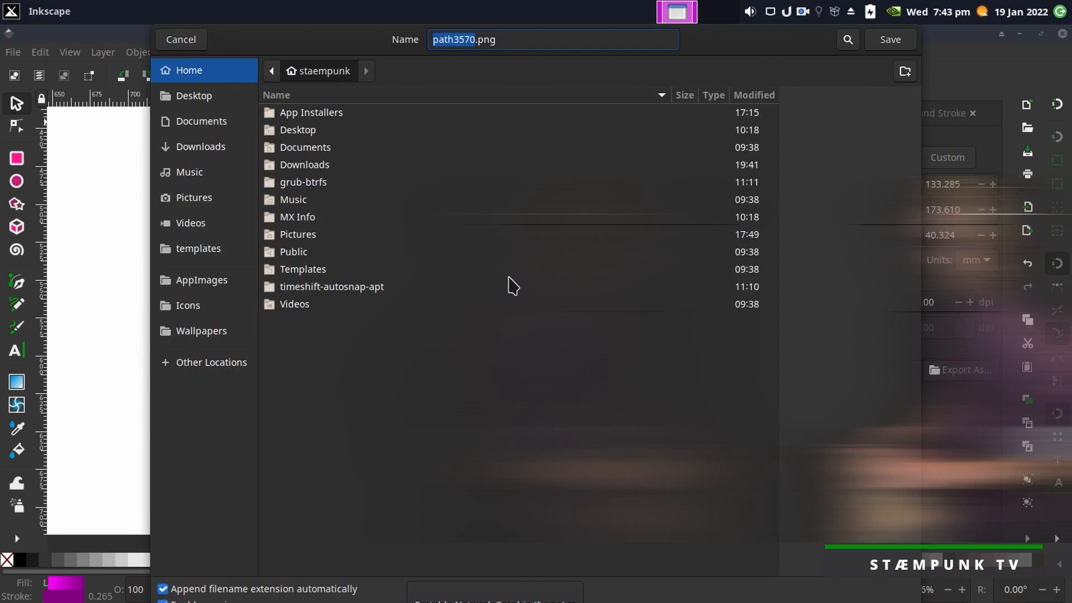
{"action": "left_click", "coordinate": [192, 312]}
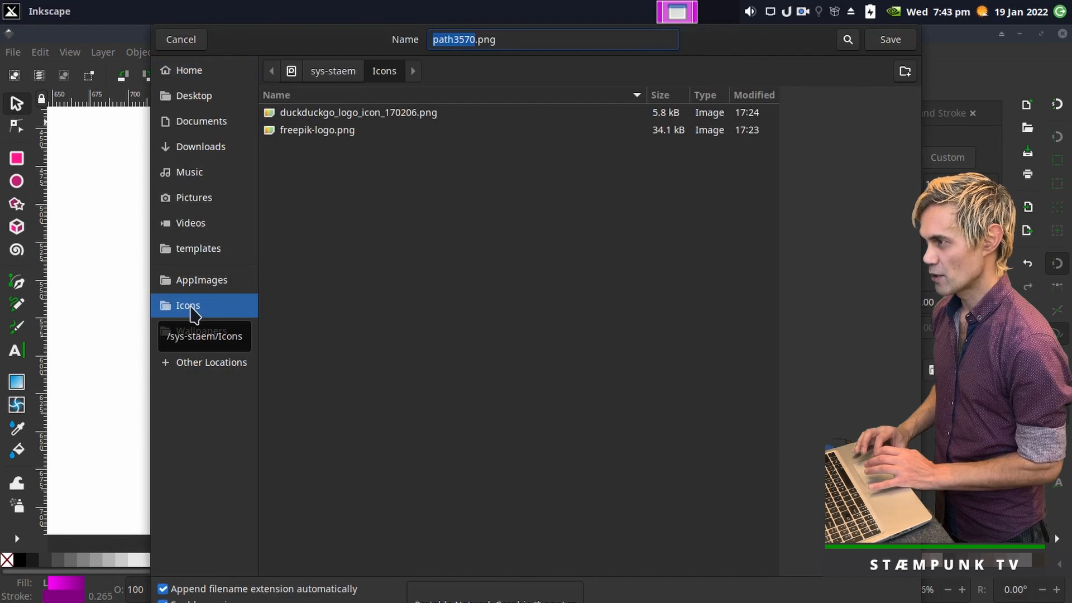
{"action": "key", "text": "BackSpace"}
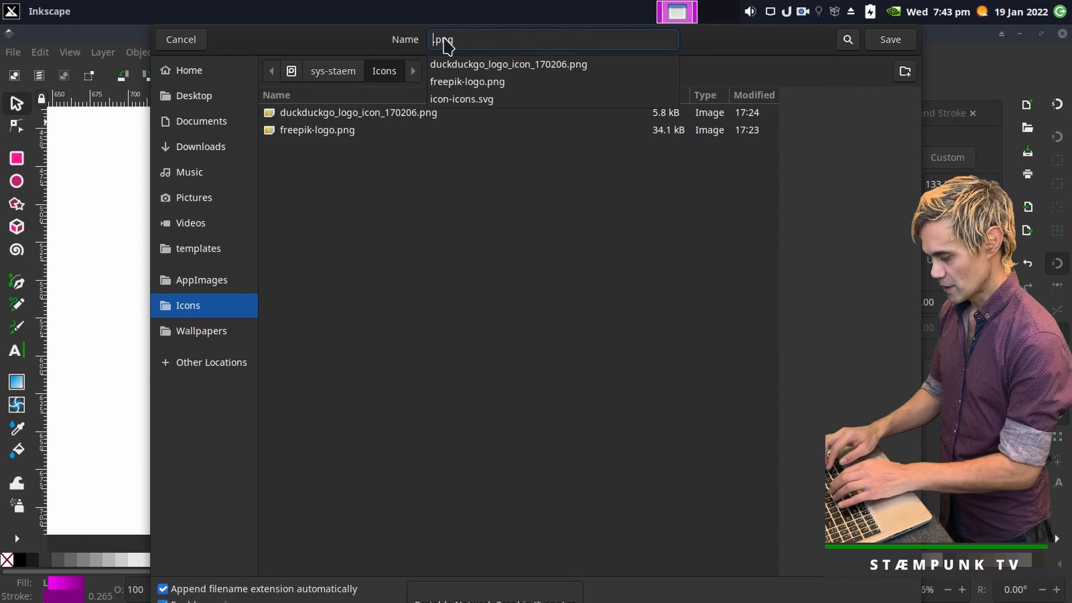
{"action": "type", "text": "gri"}
{"action": "type", "text": "ffin-"}
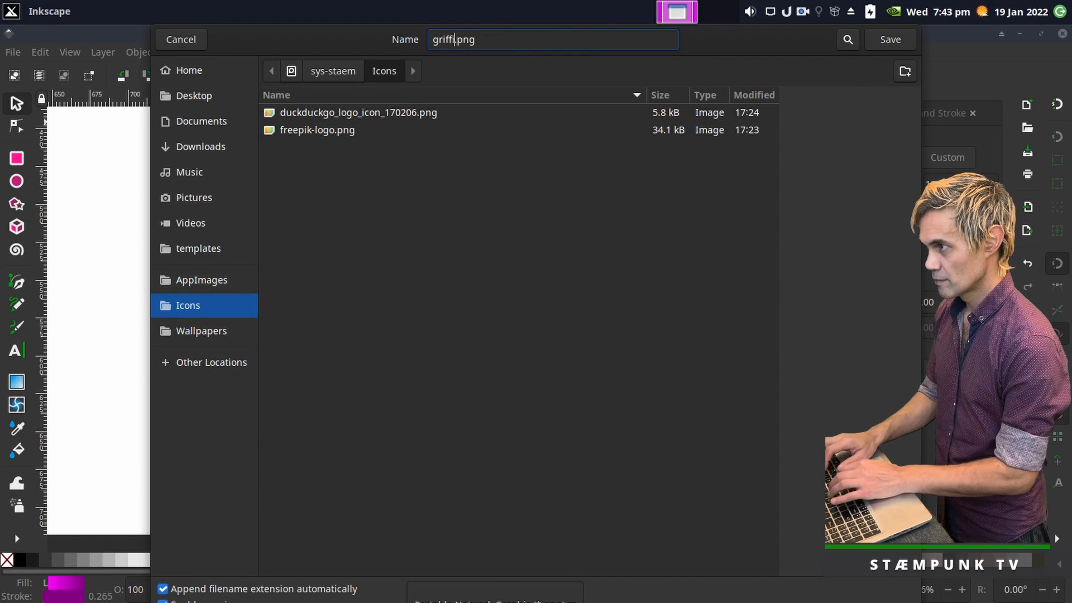
{"action": "type", "text": "icon"}
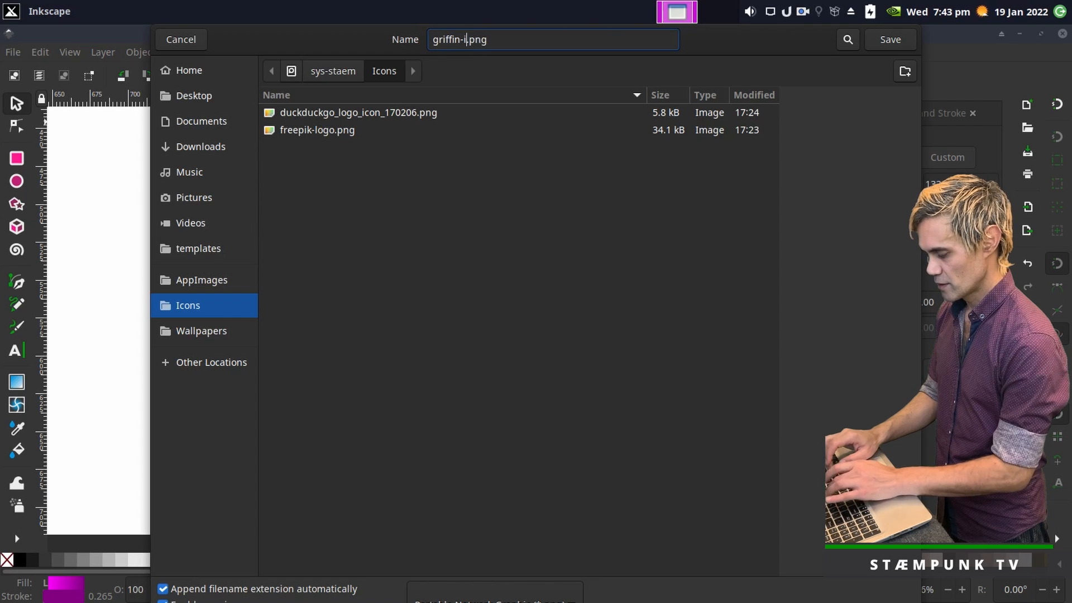
{"action": "type", "text": "-logo"}
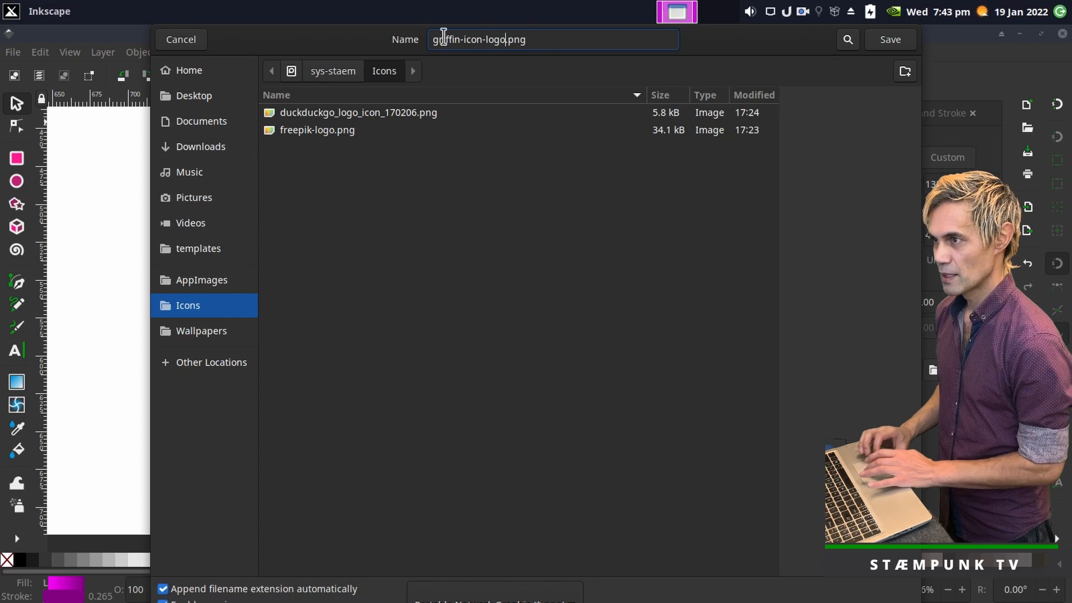
{"action": "left_click", "coordinate": [894, 41]}
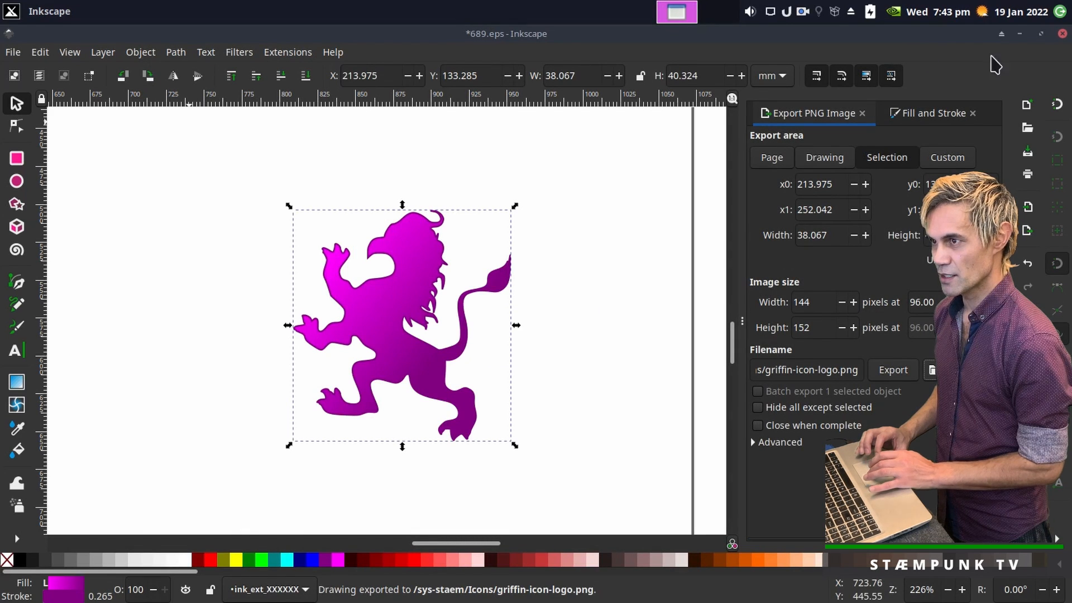
Close 689.eps without saving changes and close the Downloads file manager.
{"action": "left_click", "coordinate": [1063, 35]}
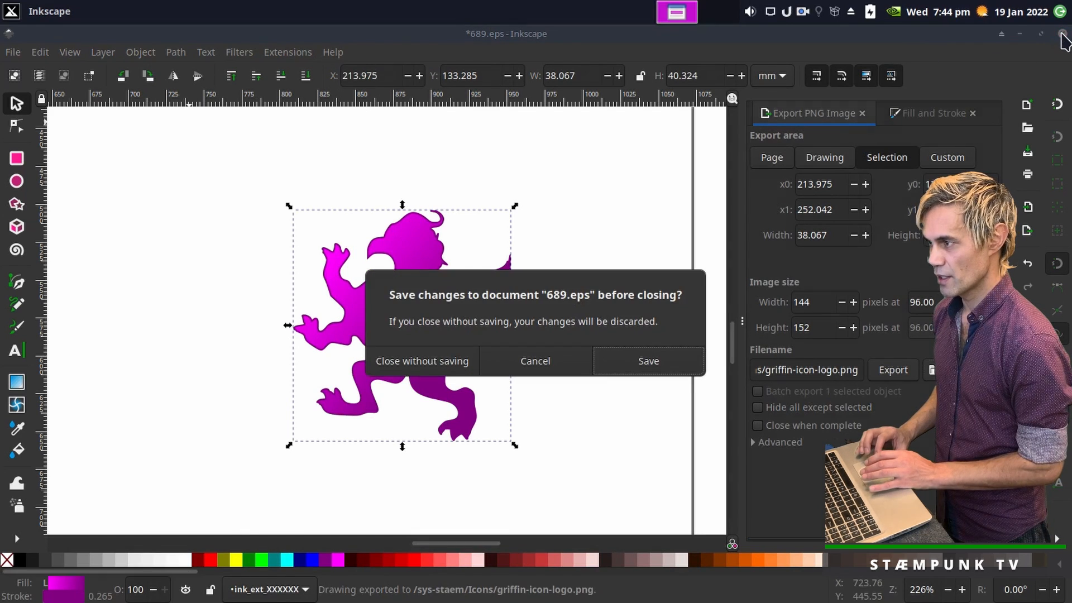
{"action": "left_click", "coordinate": [426, 361]}
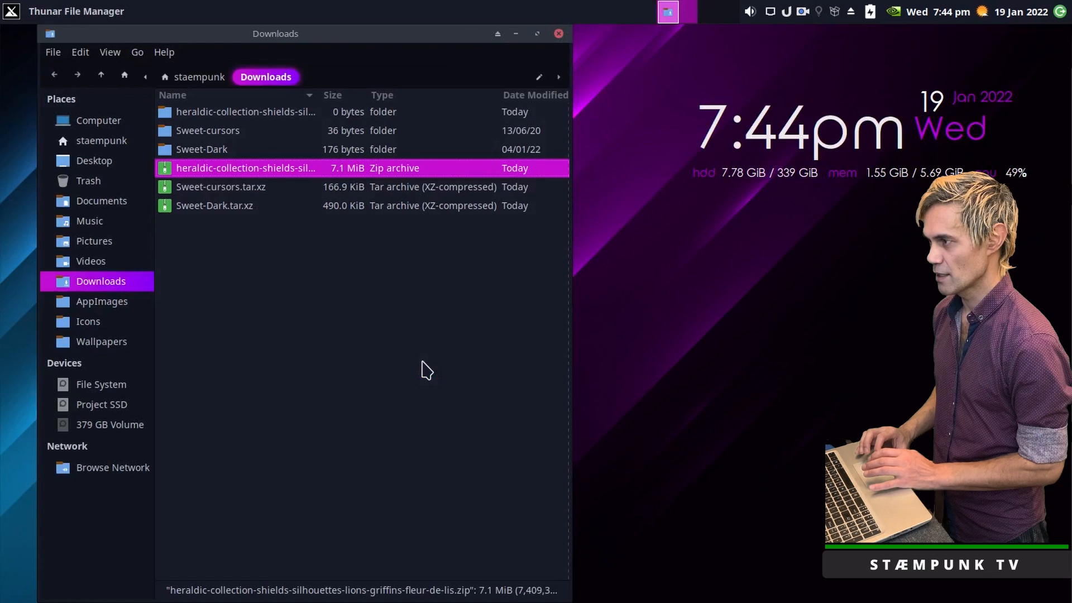
{"action": "left_click", "coordinate": [558, 34]}
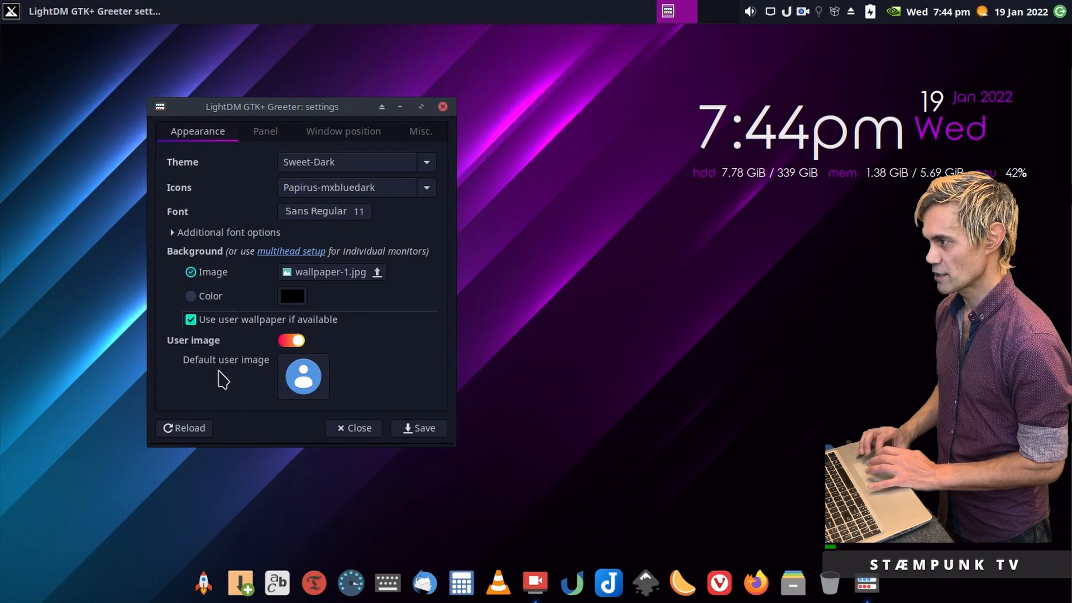
Set /sys-staem/Icons/griffin-icon-logo.png as the greeter's default user image, then save and close.
{"action": "left_click", "coordinate": [300, 377]}
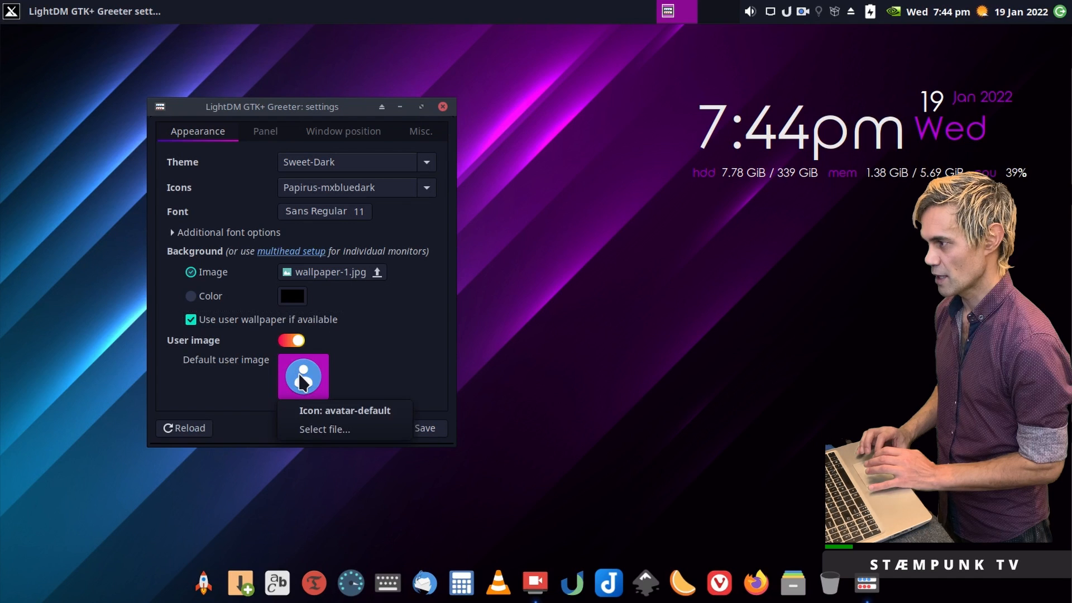
{"action": "left_click", "coordinate": [316, 430]}
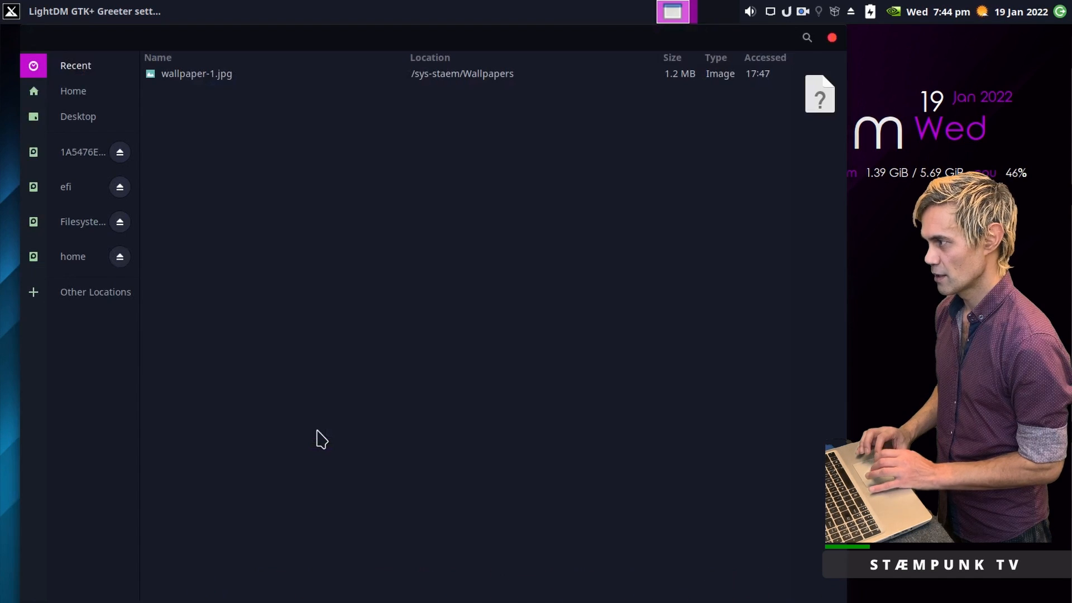
{"action": "left_click", "coordinate": [82, 223]}
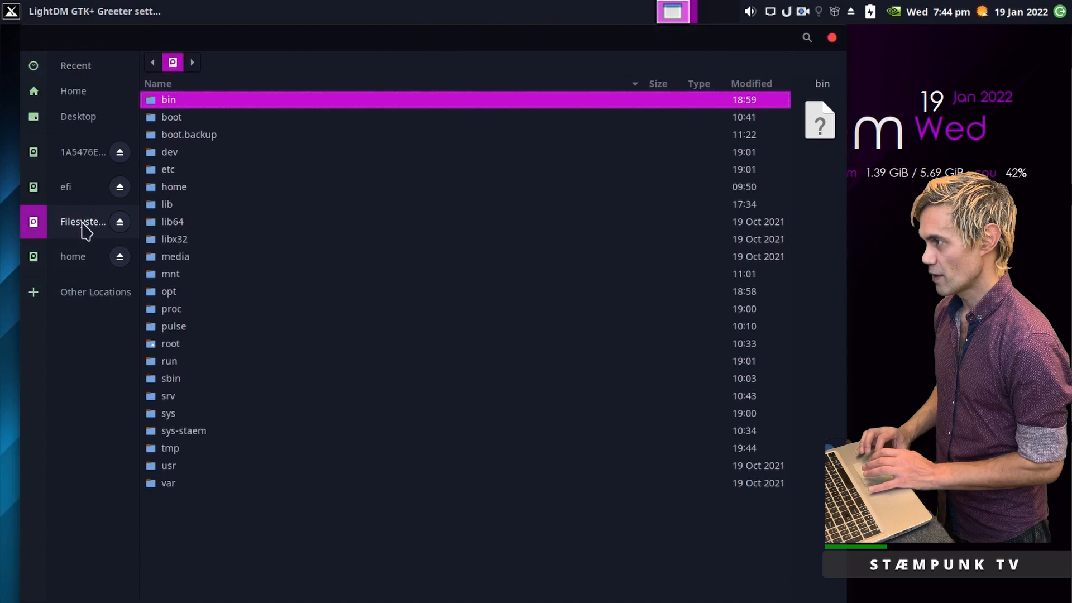
{"action": "double_click", "coordinate": [151, 434]}
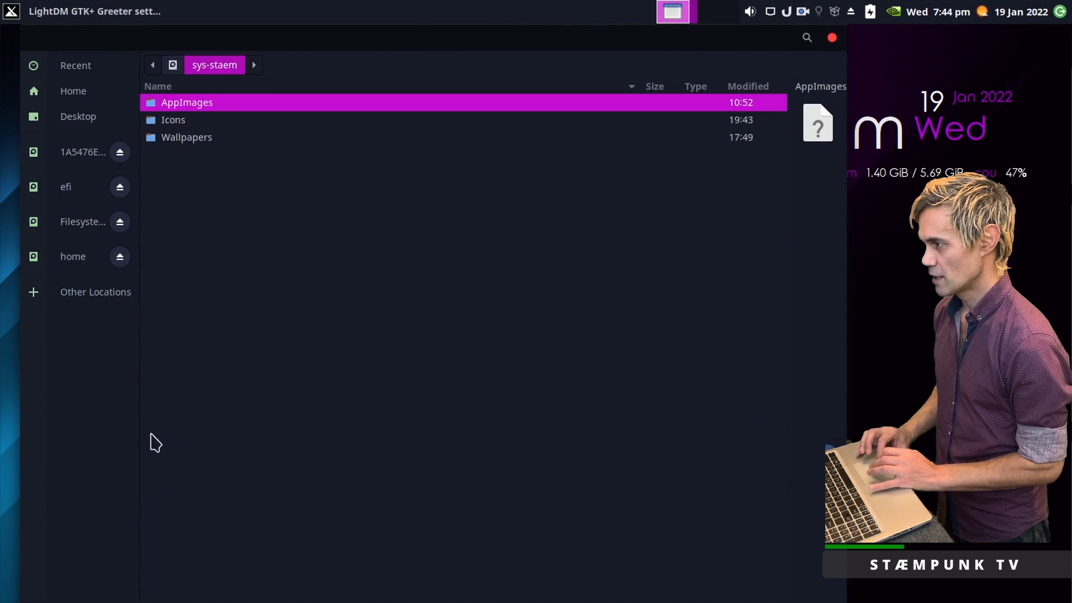
{"action": "double_click", "coordinate": [152, 122]}
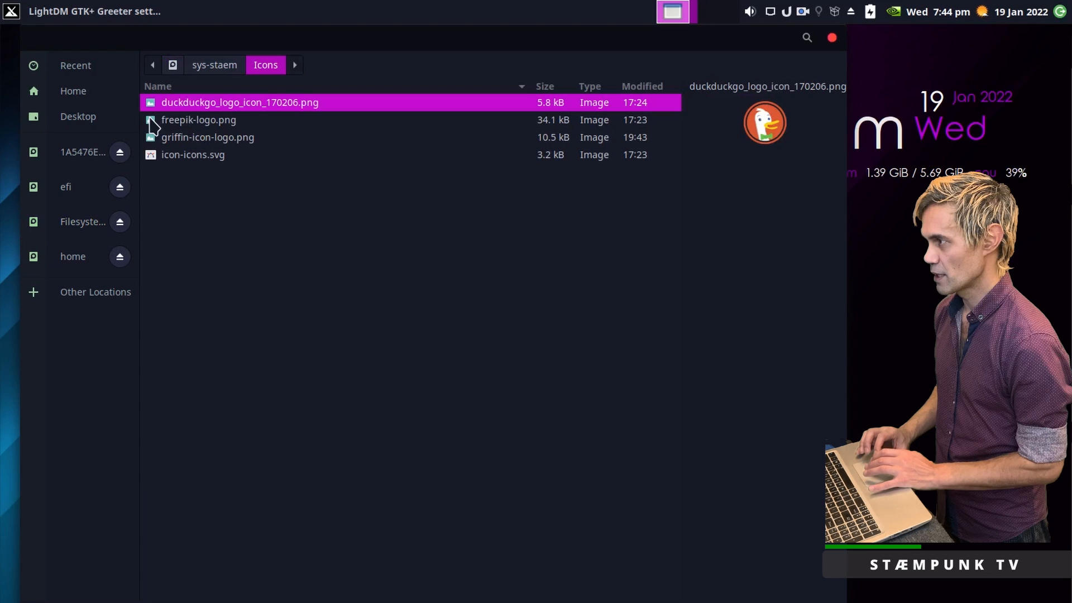
{"action": "left_click", "coordinate": [192, 143]}
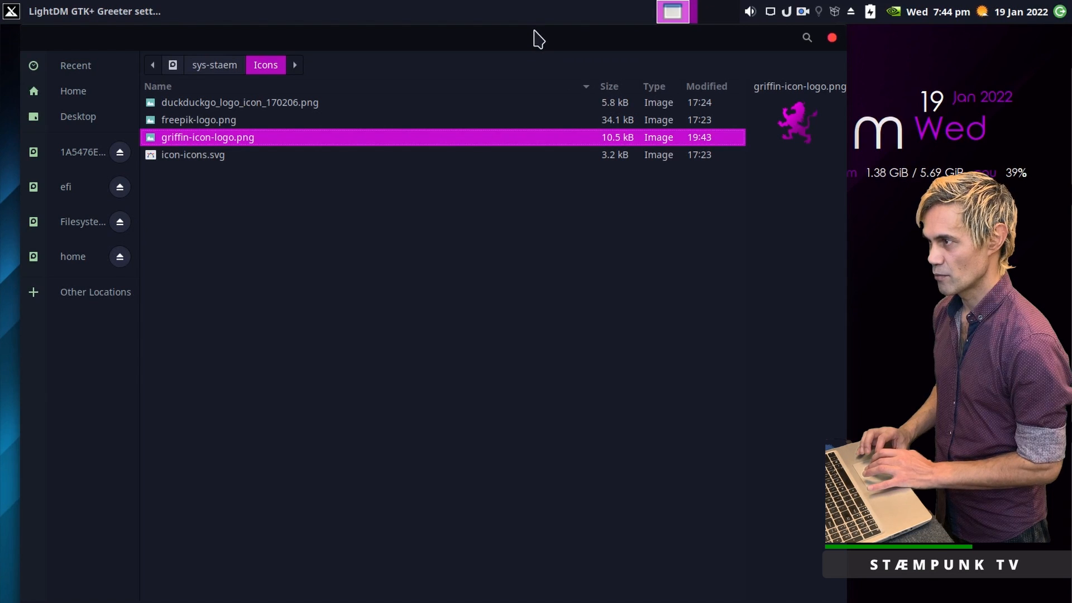
{"action": "left_click_drag", "start_coordinate": [538, 38], "coordinate": [525, 136]}
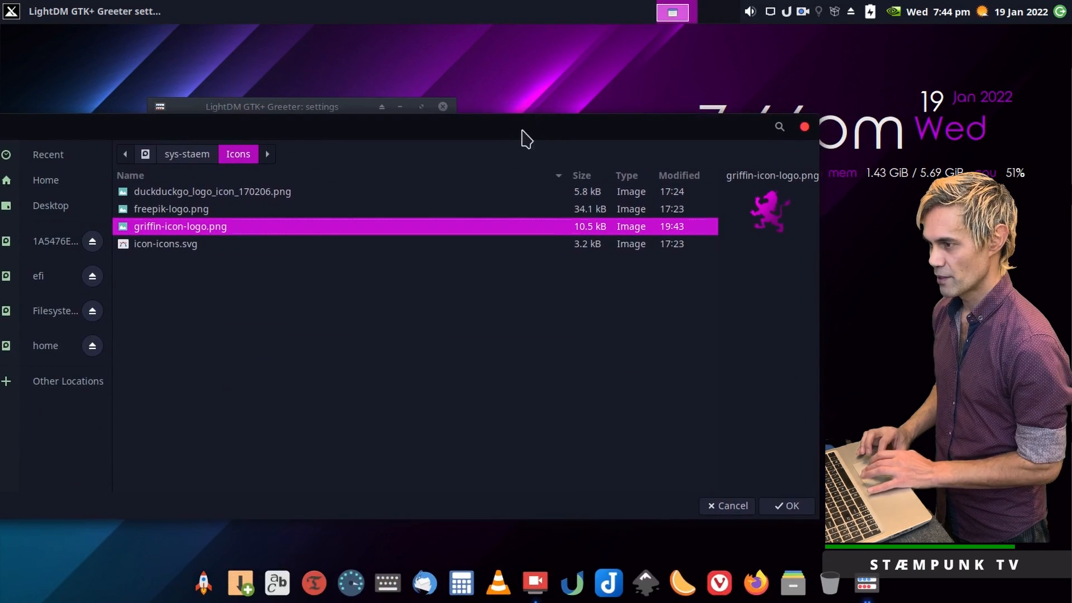
{"action": "left_click", "coordinate": [794, 507]}
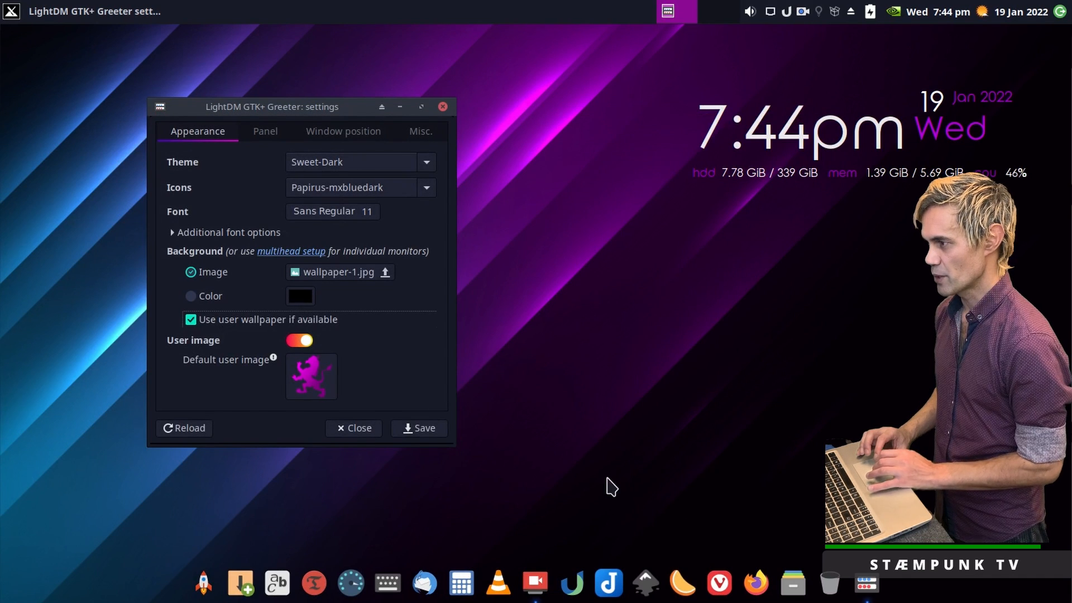
{"action": "left_click", "coordinate": [430, 430]}
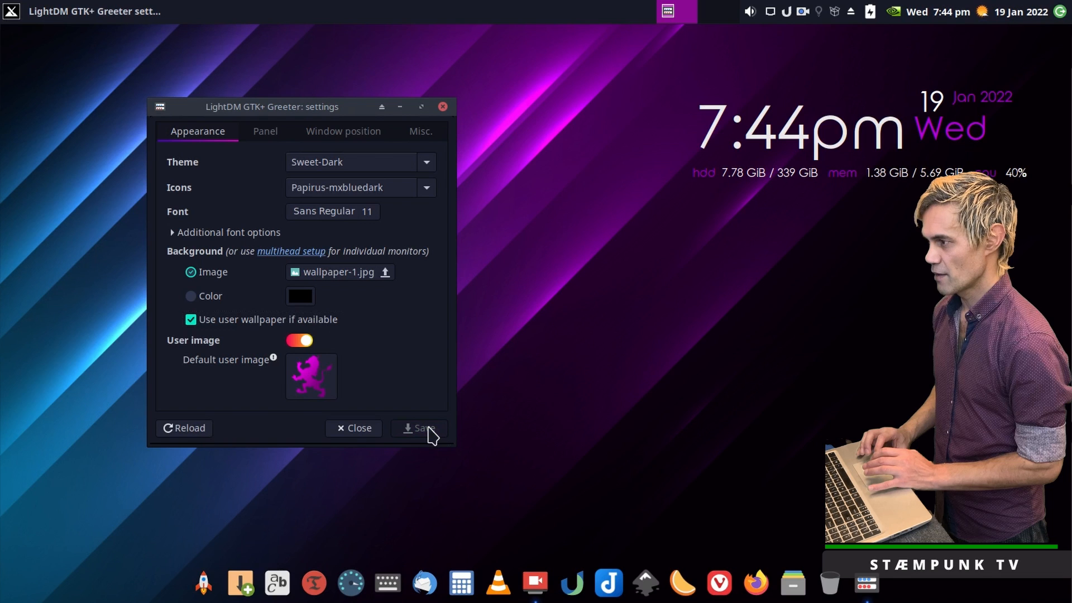
{"action": "left_click", "coordinate": [354, 429]}
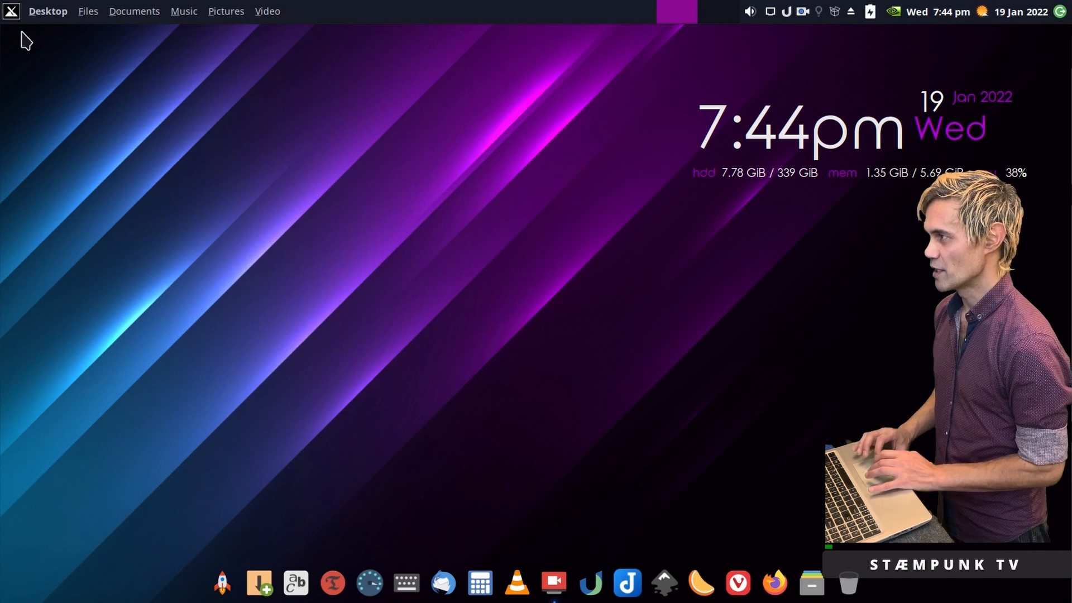
Launch the About Me profile editor with an 'about' search in Ulauncher.
{"action": "left_click", "coordinate": [14, 12]}
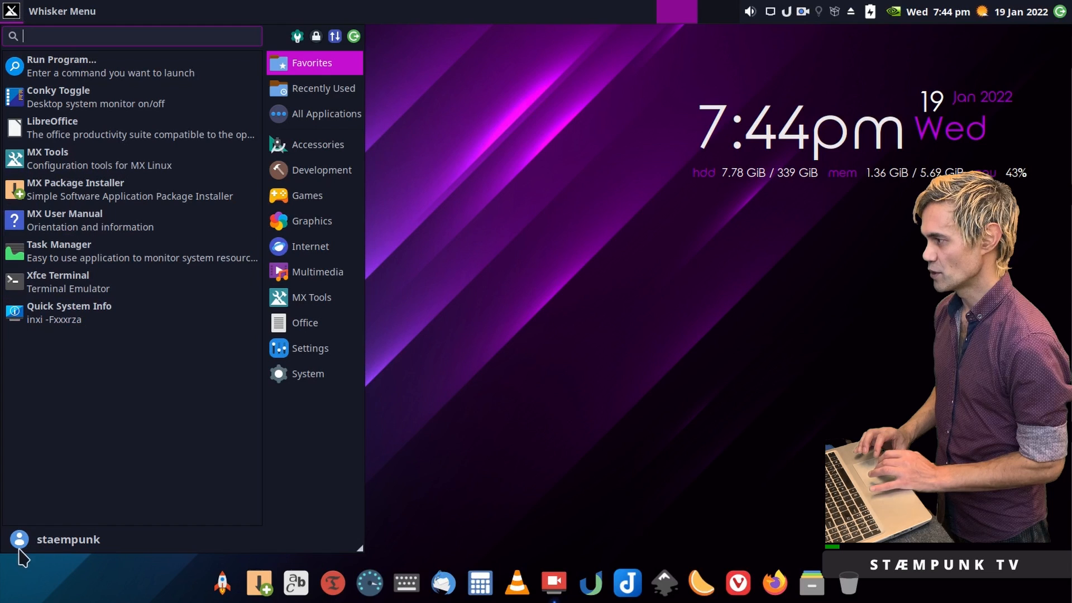
{"action": "left_click", "coordinate": [509, 352]}
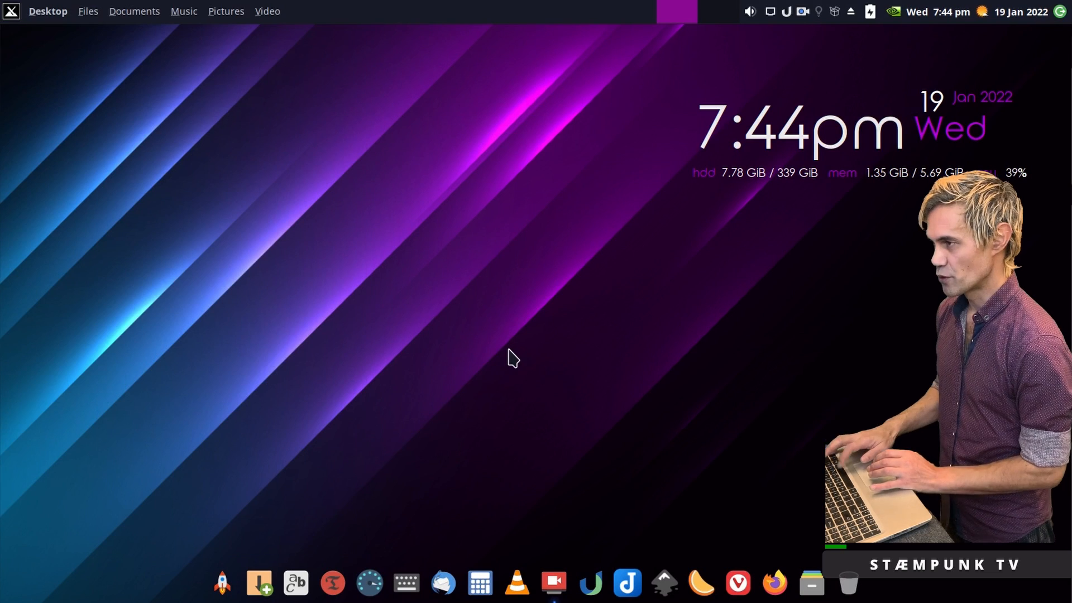
{"action": "key", "text": "ctrl+space"}
{"action": "type", "text": "about"}
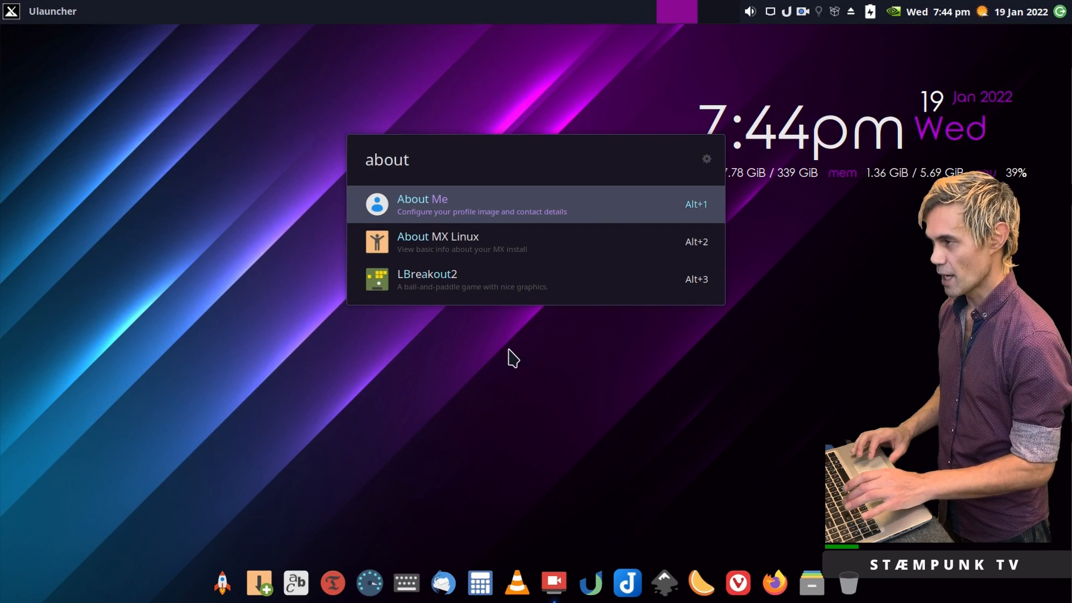
{"action": "key", "text": "Return"}
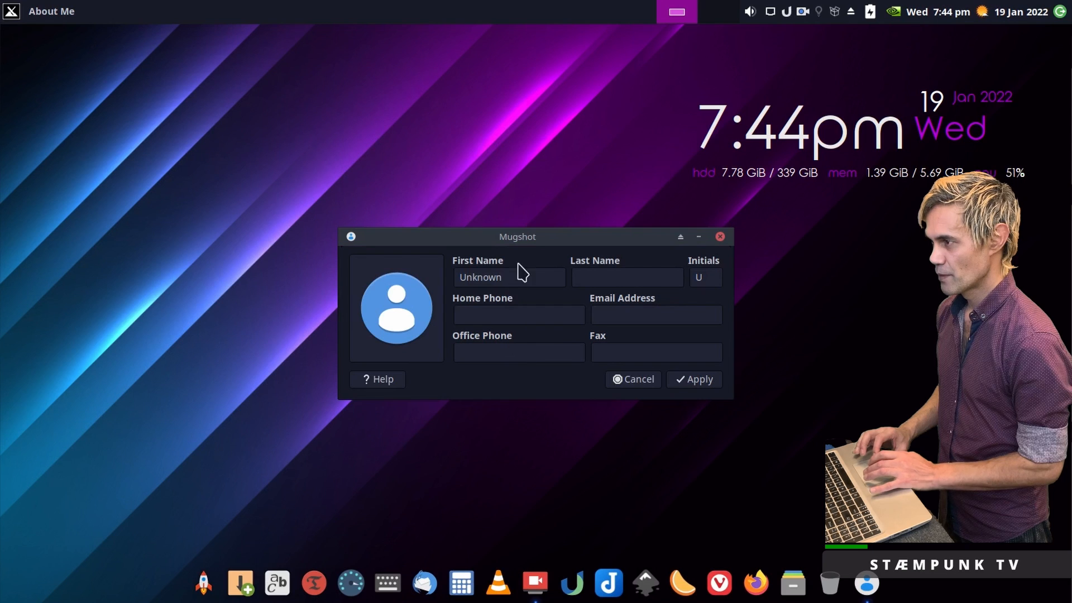
{"action": "left_click_drag", "start_coordinate": [486, 245], "coordinate": [290, 168]}
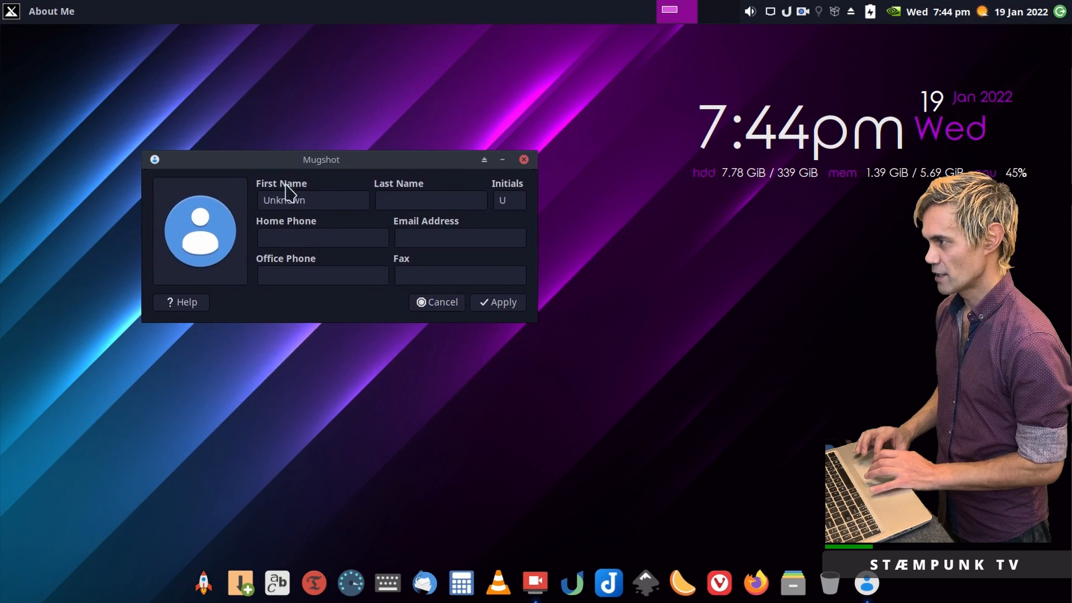
Make griffin-icon-logo.png the profile photo and select the placeholder first name Unknown.
{"action": "left_click", "coordinate": [198, 230]}
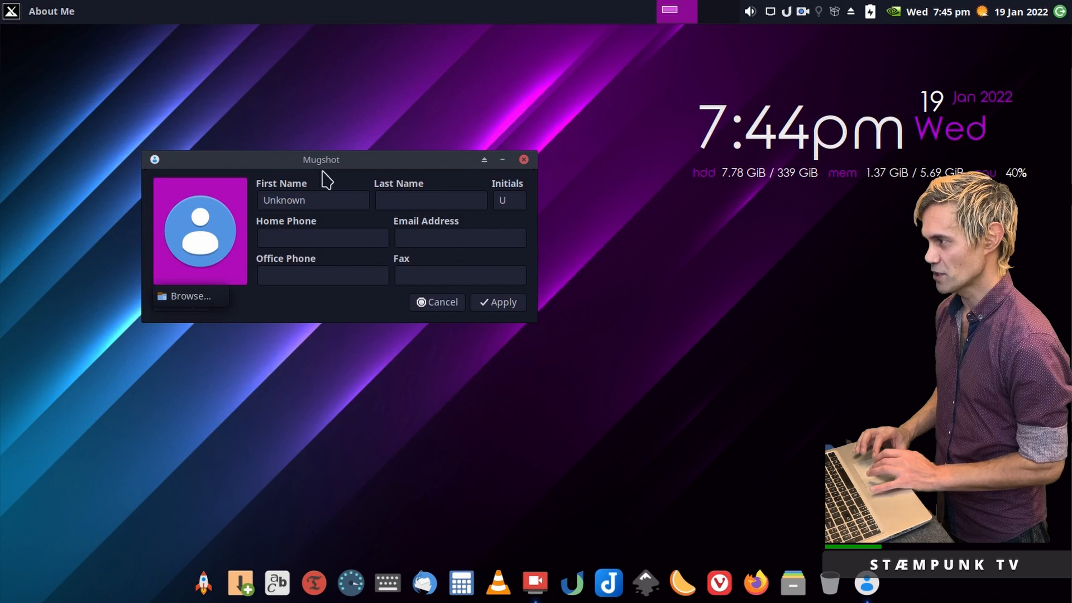
{"action": "left_click", "coordinate": [196, 300]}
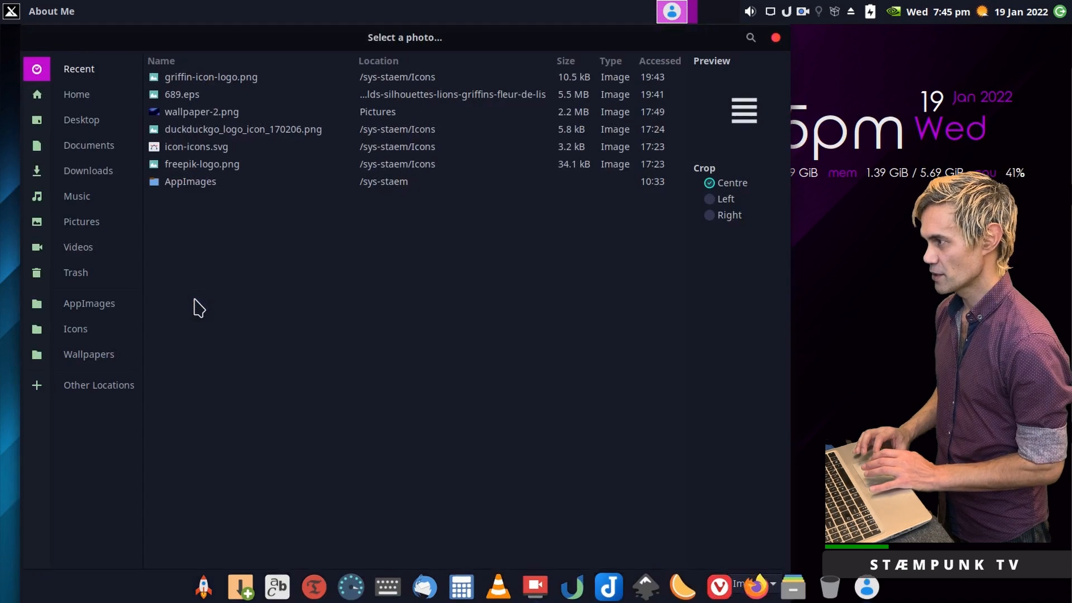
{"action": "left_click", "coordinate": [205, 83]}
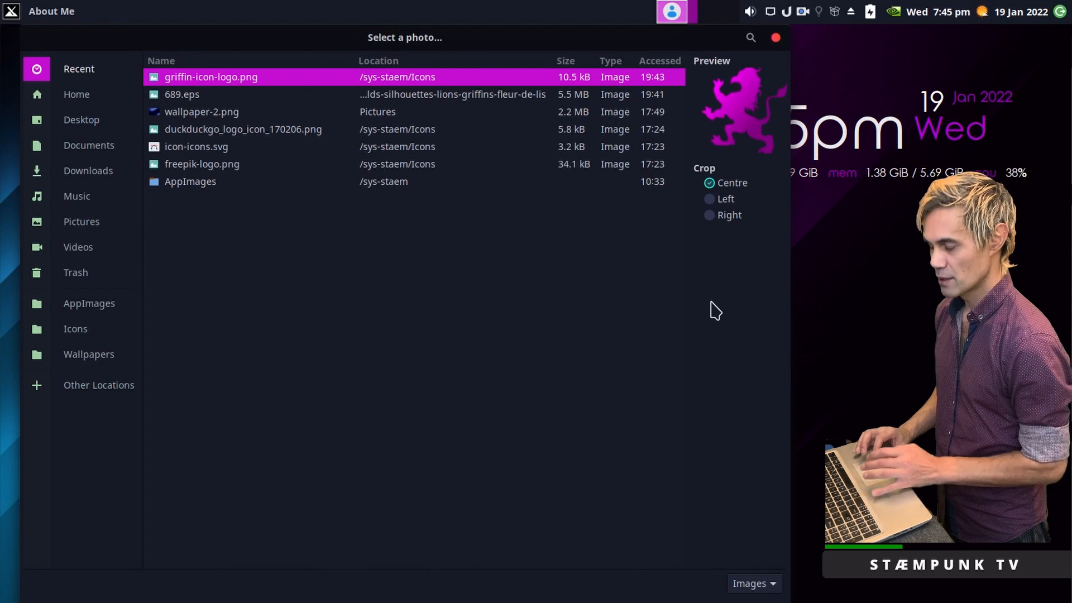
{"action": "key", "text": "Return"}
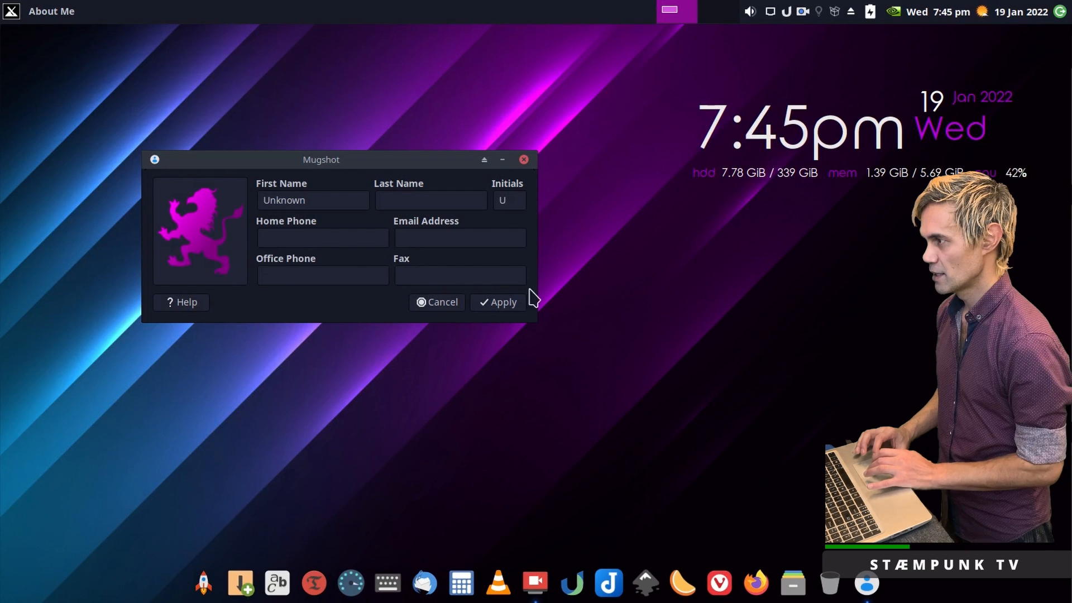
{"action": "double_click", "coordinate": [322, 200]}
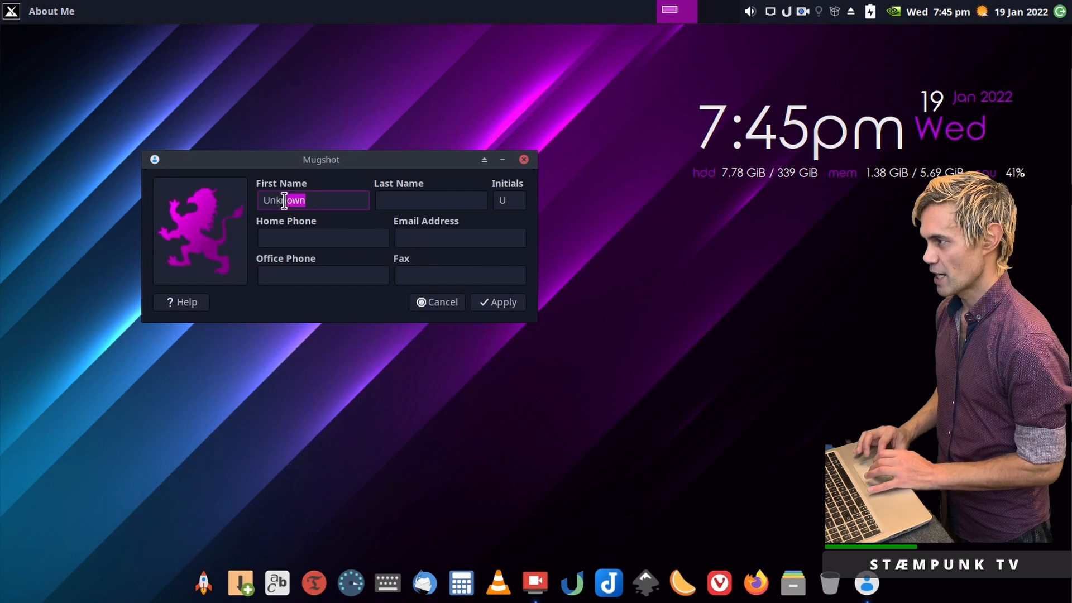
Start the new first name, then select the lowercase æ on Wikipedia's Æ ligature article.
{"action": "type", "text": "St"}
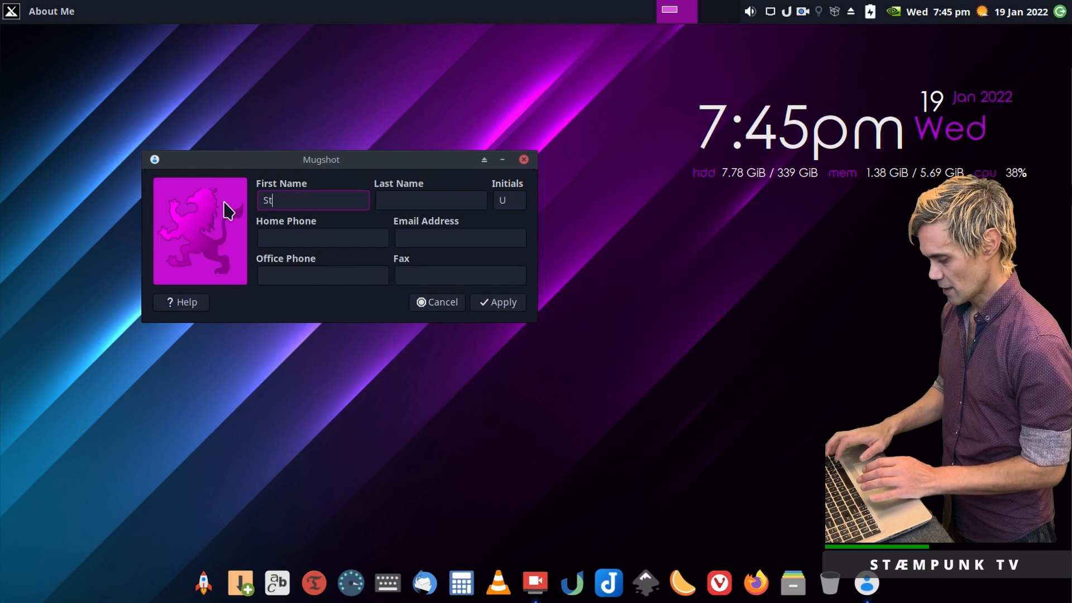
{"action": "key", "text": "ctrl+space"}
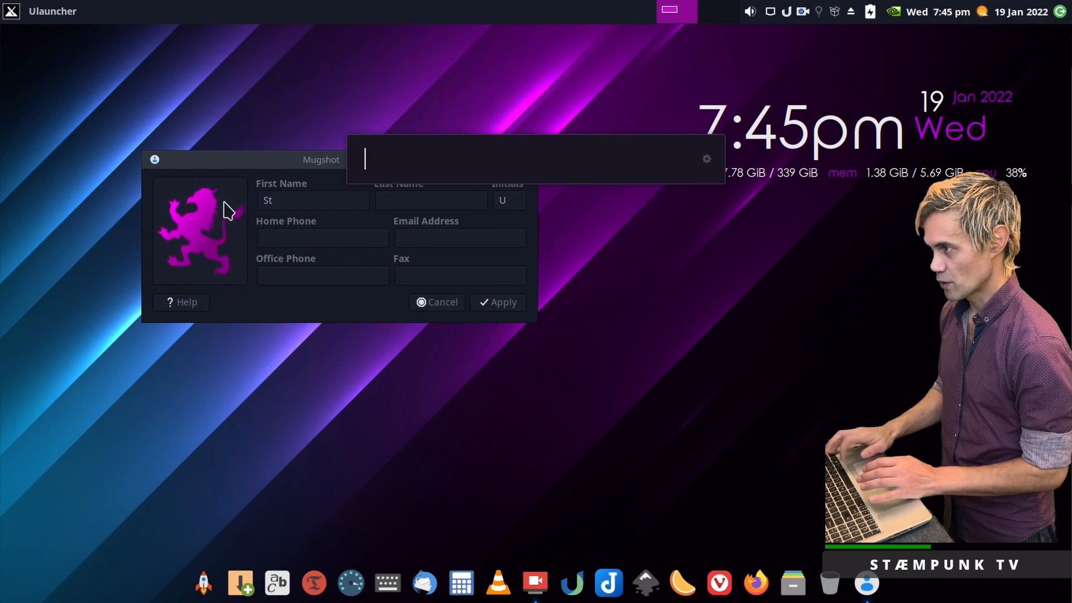
{"action": "type", "text": "wiki"}
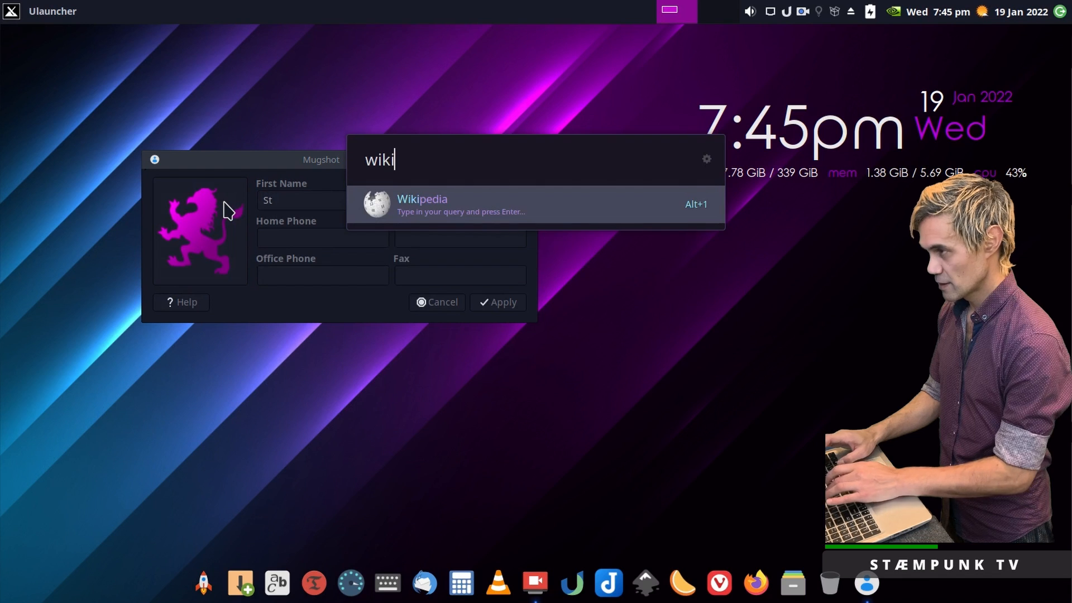
{"action": "type", "text": " ae ligature"}
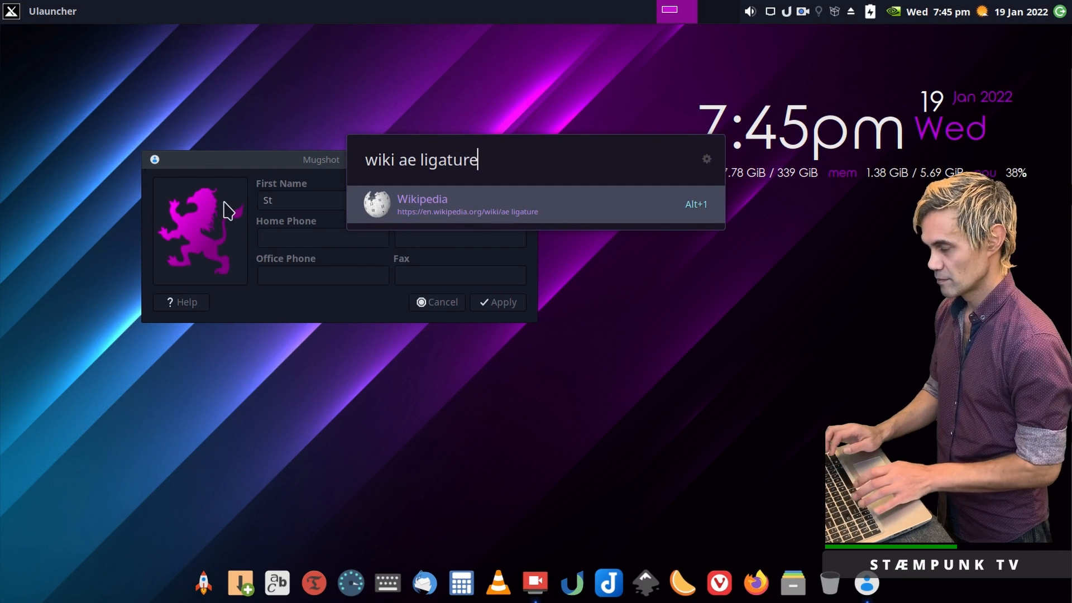
{"action": "key", "text": "Return"}
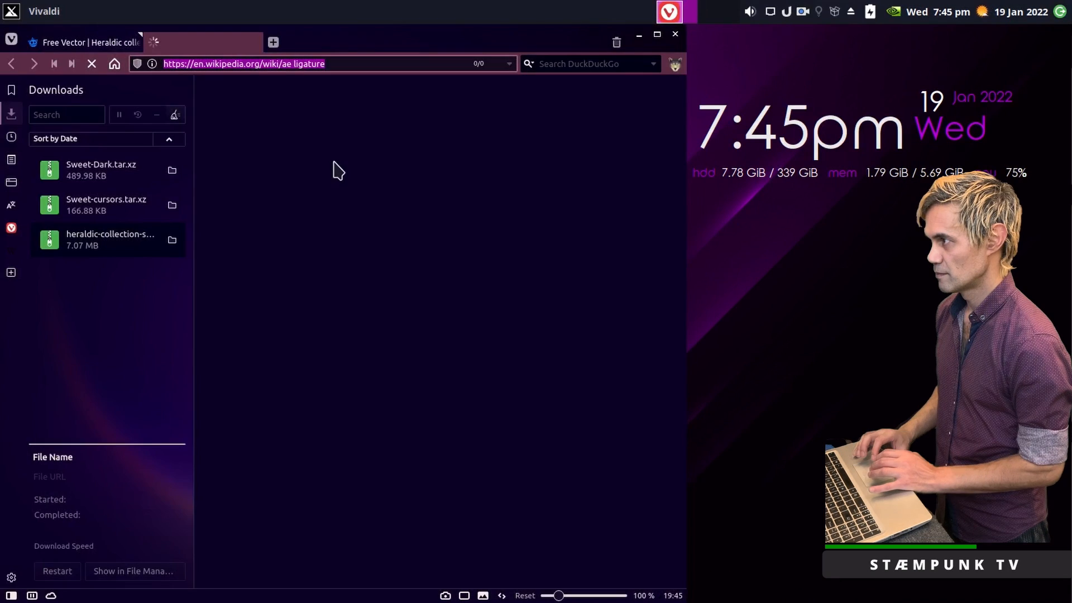
{"action": "left_click", "coordinate": [11, 595]}
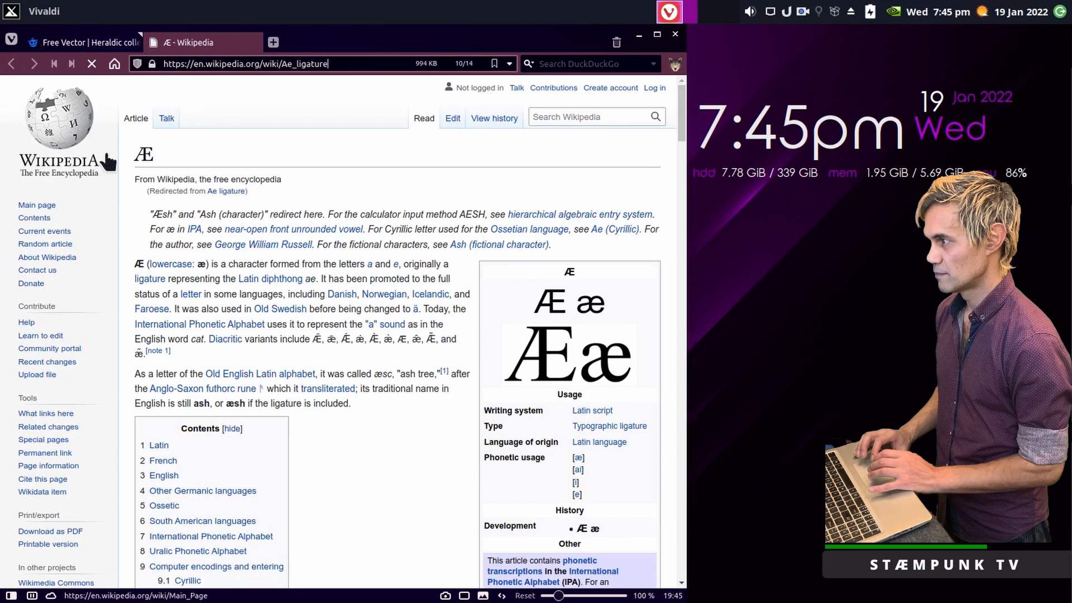
{"action": "double_click", "coordinate": [203, 263]}
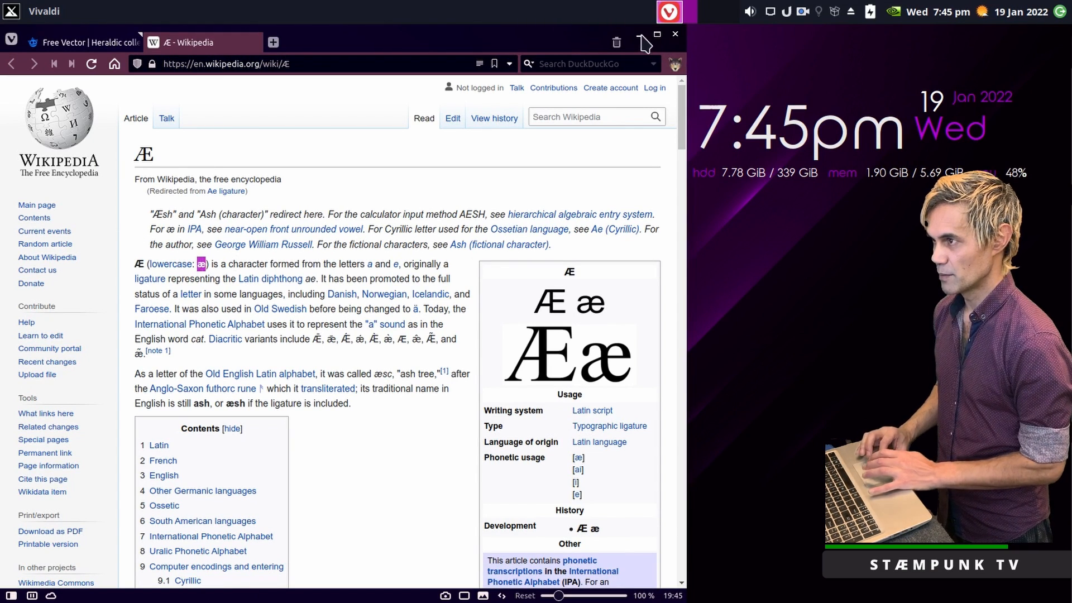
{"action": "left_click", "coordinate": [640, 35]}
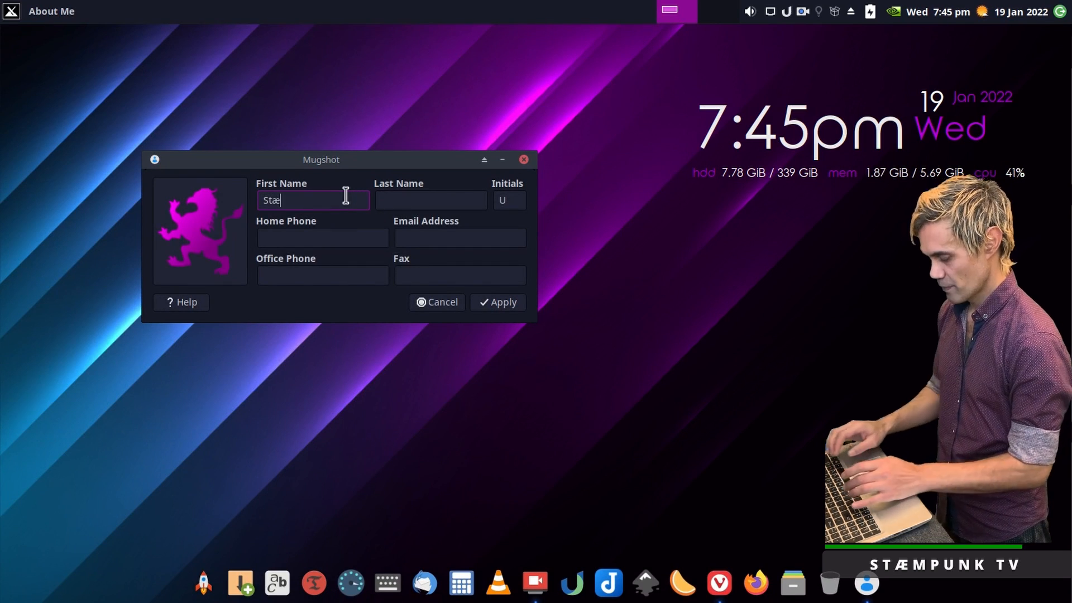
Complete the first name with the æ ligature, delete the initial U, and apply the changes.
{"action": "type", "text": "mpunk"}
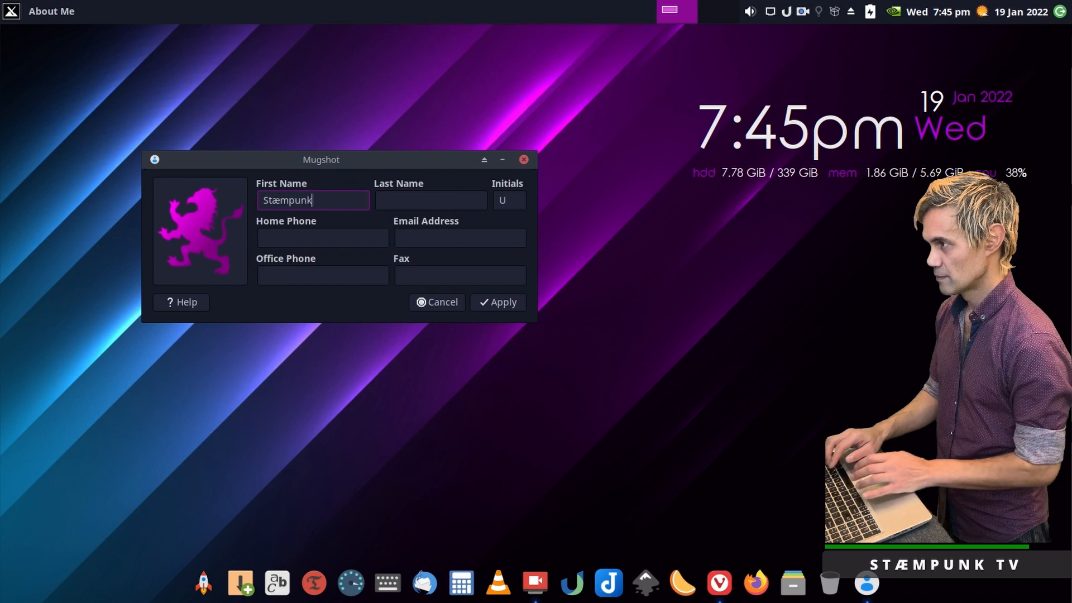
{"action": "left_click", "coordinate": [507, 200]}
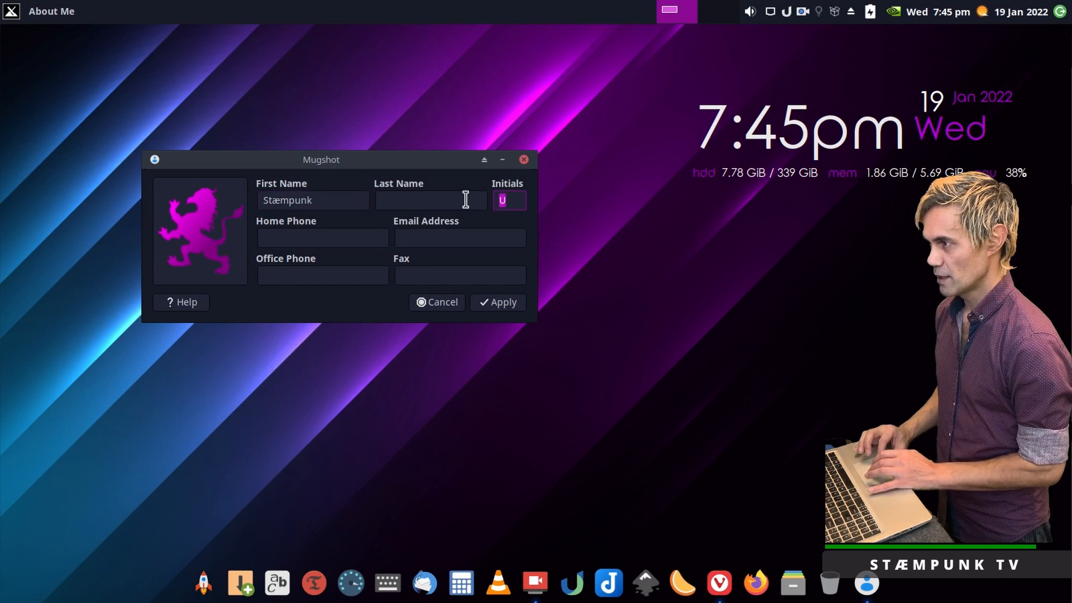
{"action": "key", "text": "BackSpace"}
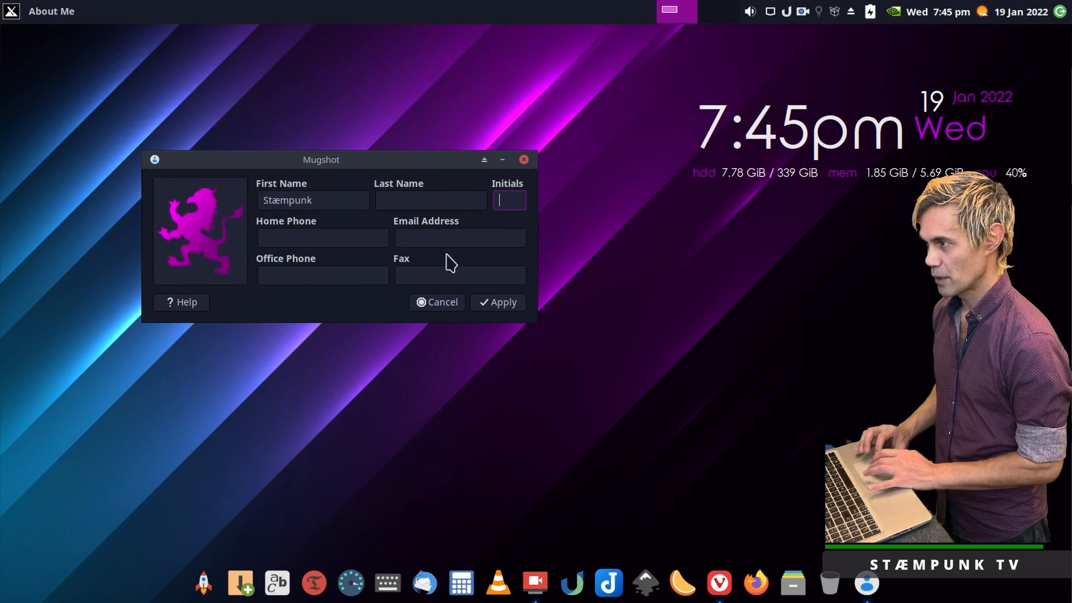
{"action": "left_click", "coordinate": [509, 304]}
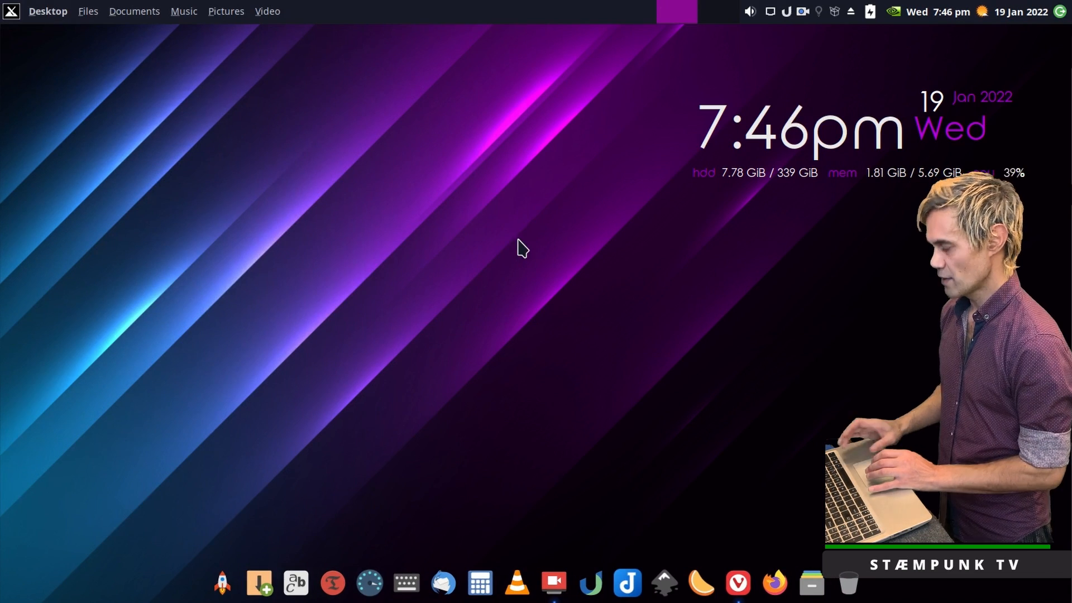
Launch MX Boot Options from a 'boot' search in Ulauncher and authenticate as administrator.
{"action": "key", "text": "super"}
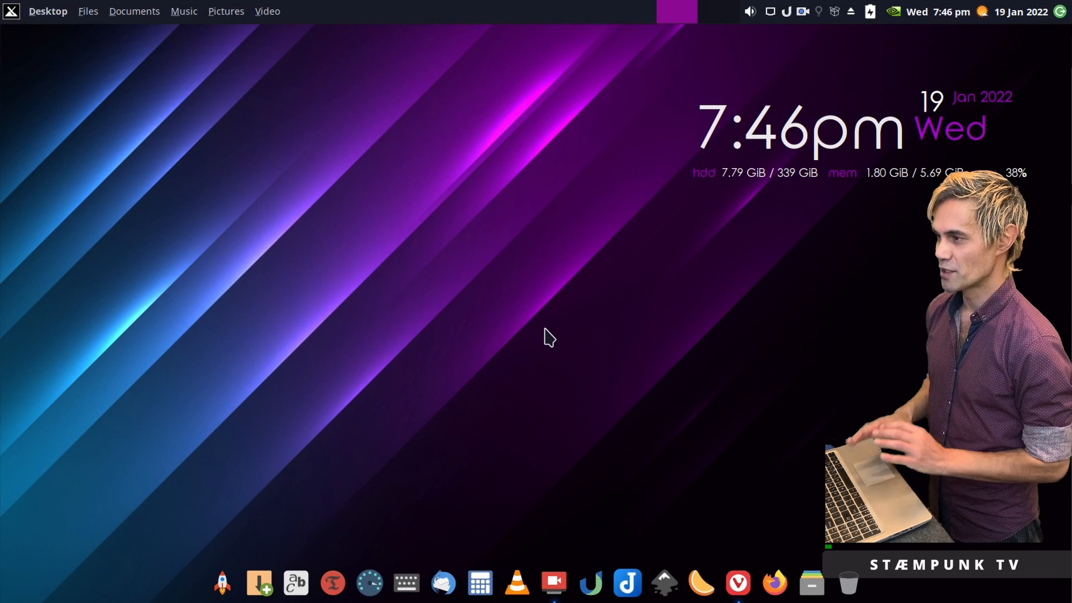
{"action": "key", "text": "ctrl+space"}
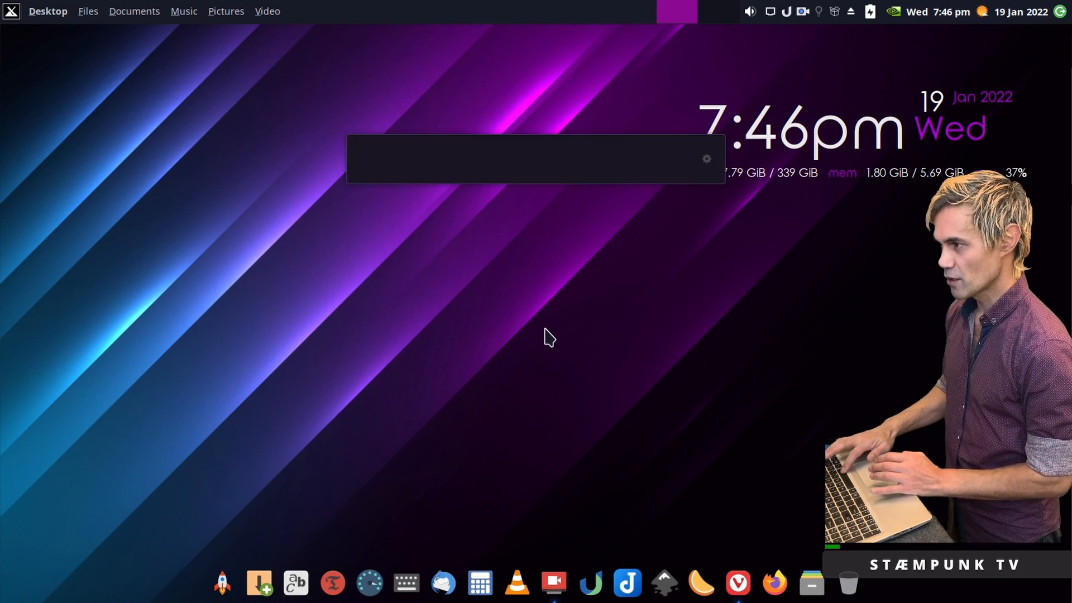
{"action": "type", "text": "boot"}
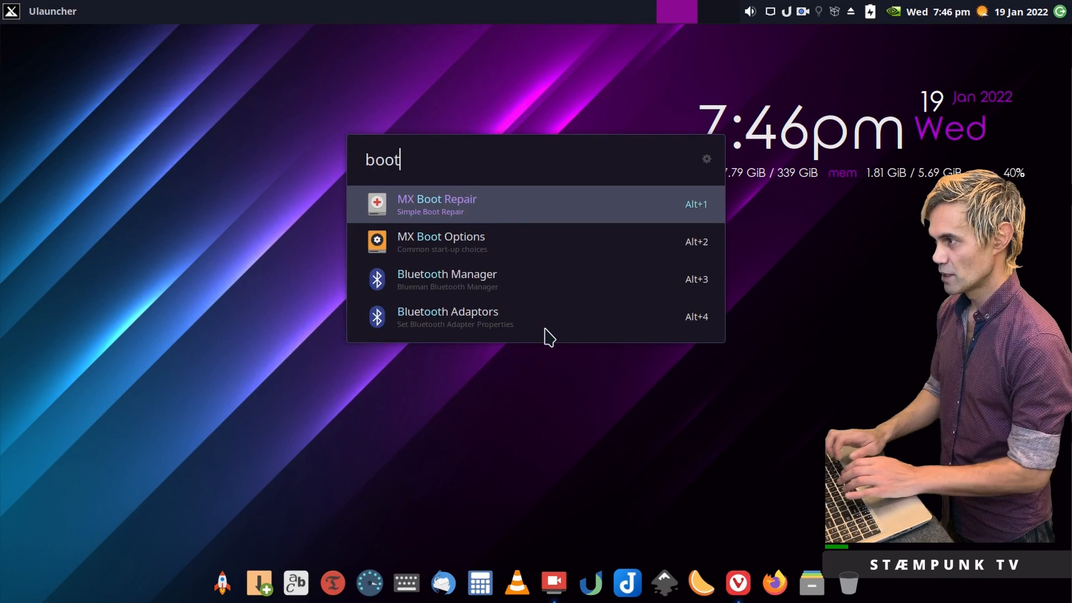
{"action": "key", "text": "Down"}
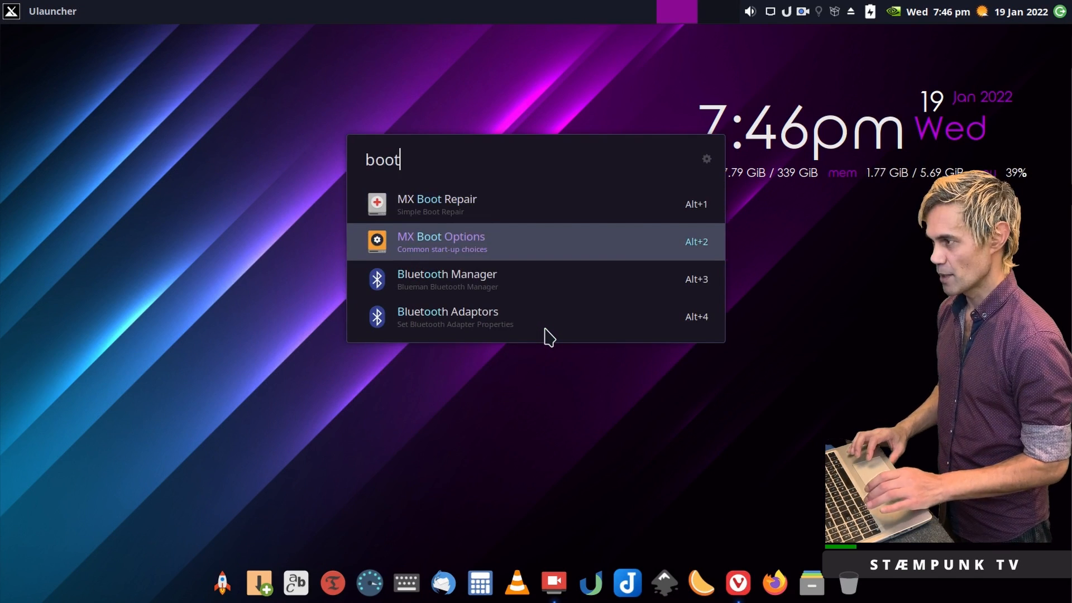
{"action": "key", "text": "Return"}
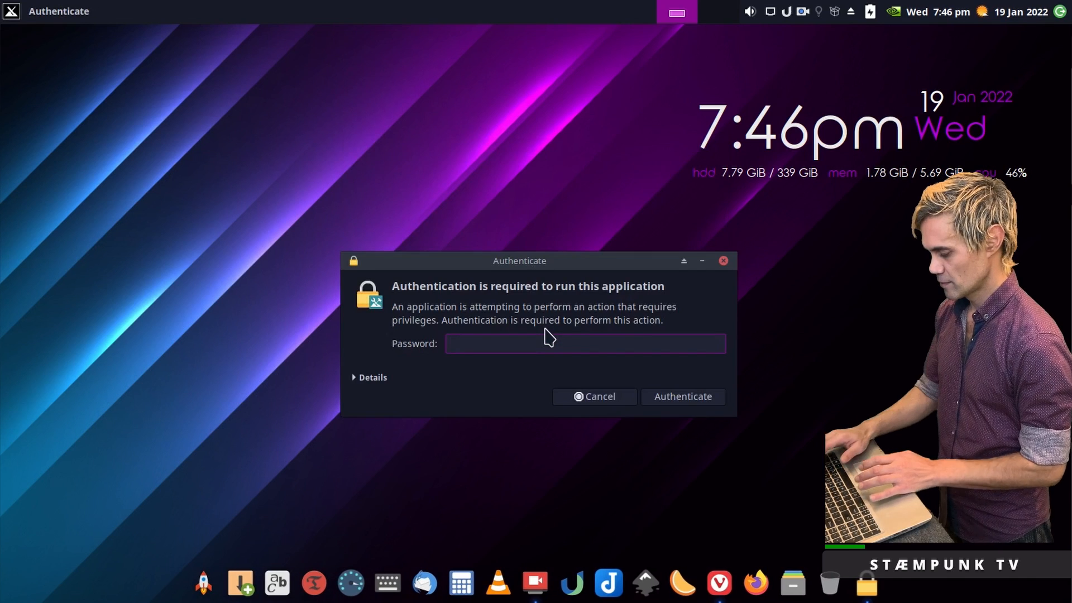
{"action": "key", "text": "Return"}
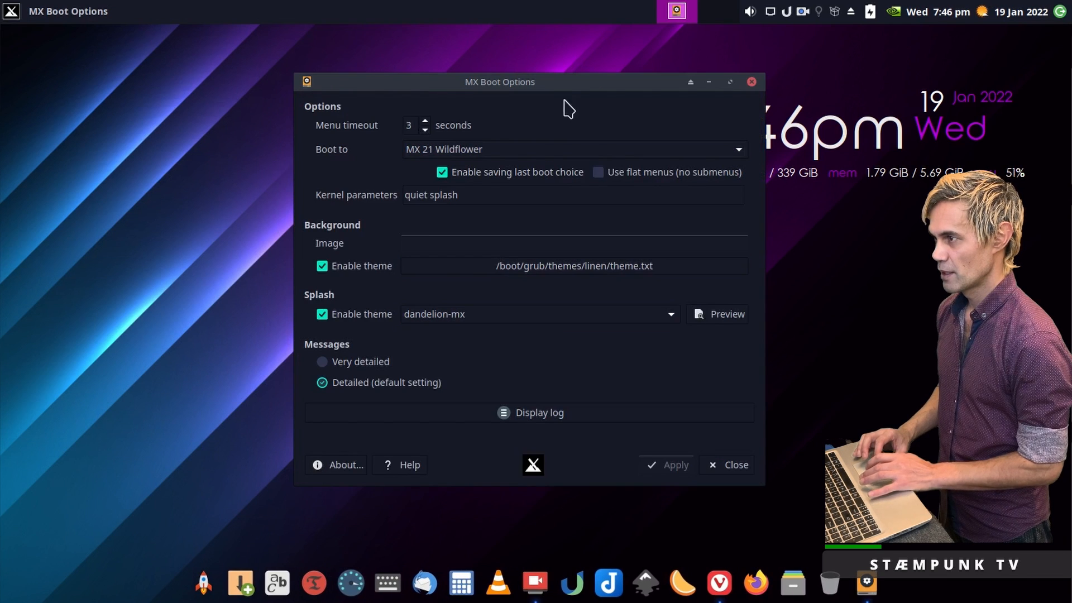
Make 'MX 21 Wildflower, with Linux 5.10.0-10-amd64 (systemd)' the default boot entry and choose the 'greatest' splash theme.
{"action": "left_click_drag", "start_coordinate": [576, 84], "coordinate": [384, 77]}
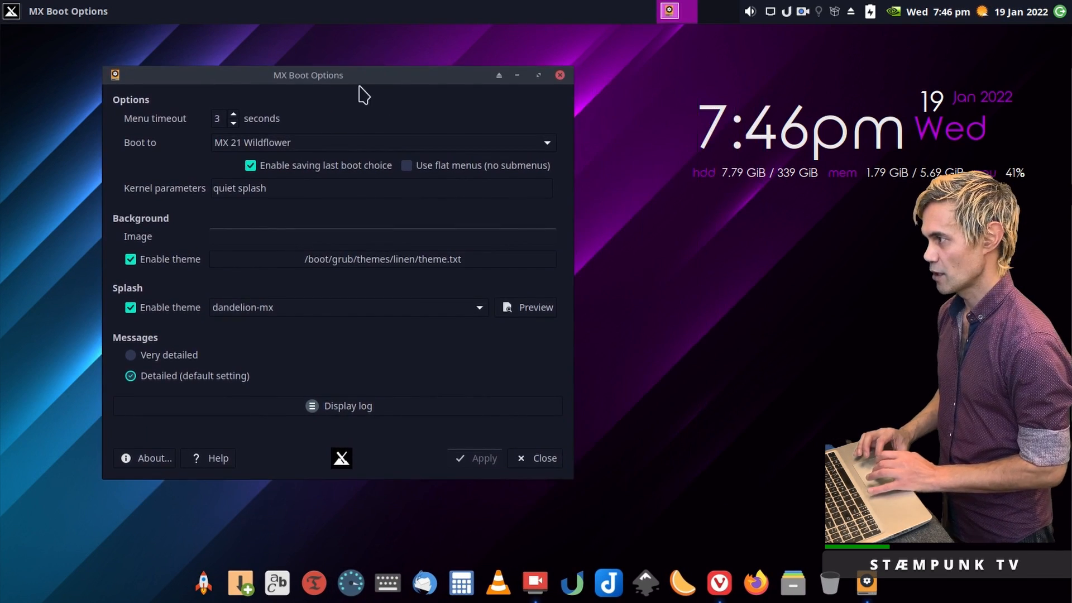
{"action": "left_click", "coordinate": [301, 143]}
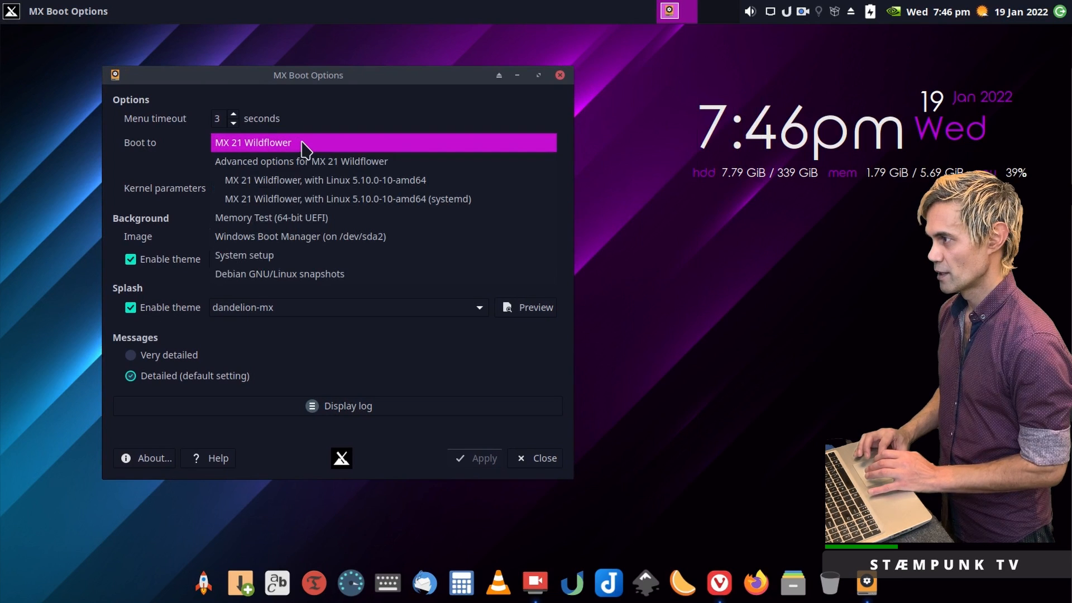
{"action": "left_click", "coordinate": [338, 200]}
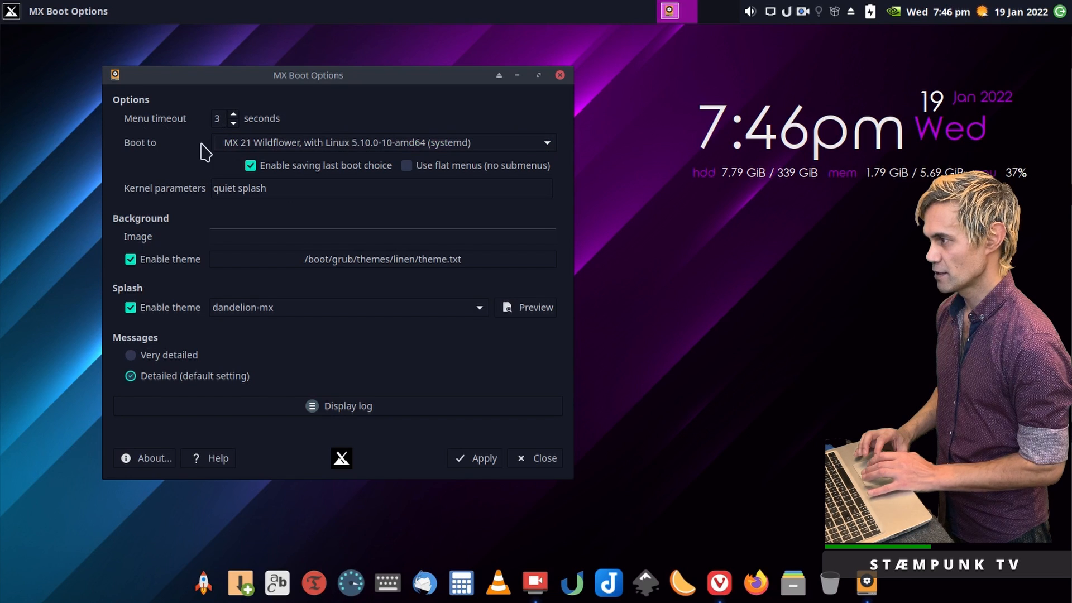
{"action": "left_click", "coordinate": [314, 308]}
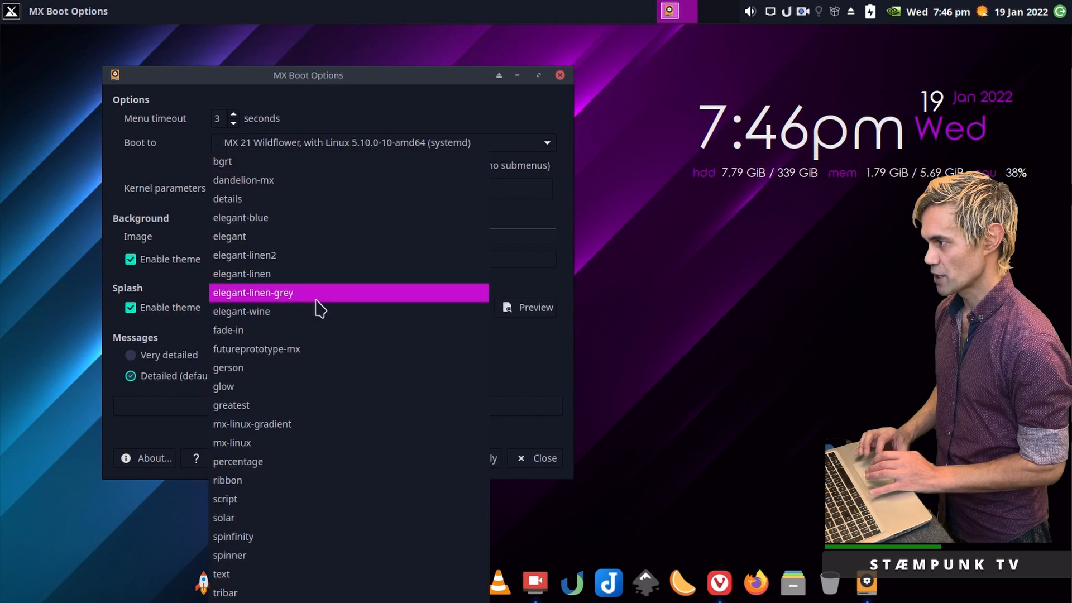
{"action": "left_click", "coordinate": [307, 406]}
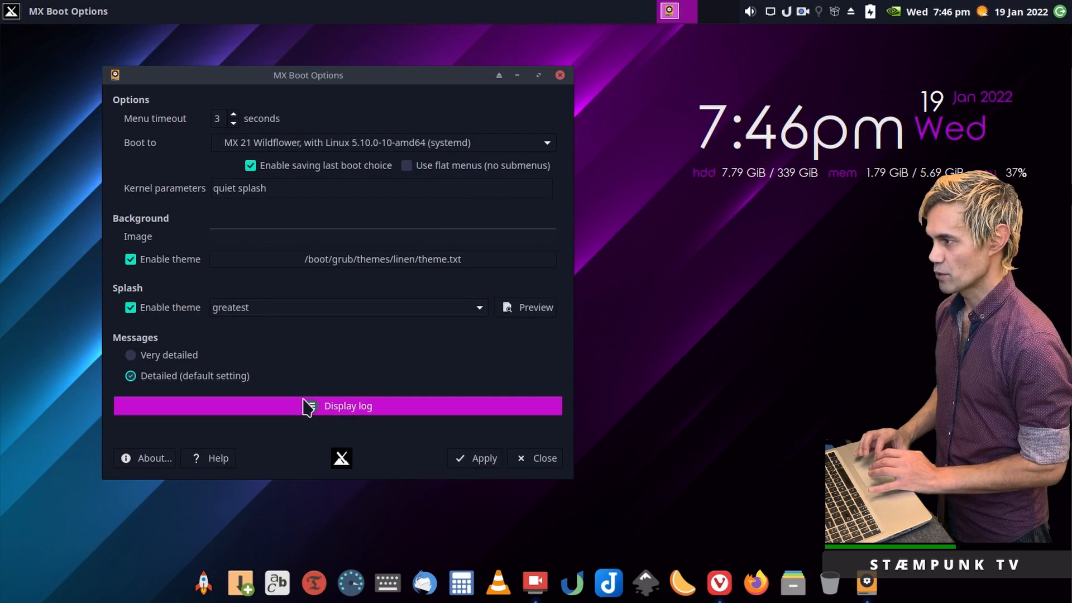
Apply the boot option changes, acknowledge the confirmation, and close MX Boot Options.
{"action": "left_click", "coordinate": [480, 462]}
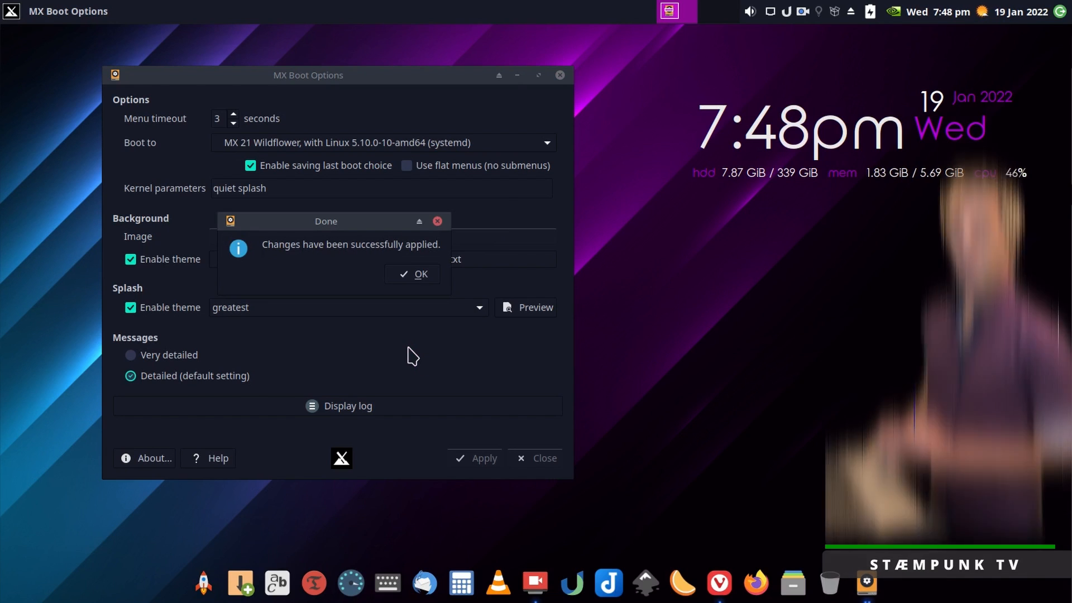
{"action": "left_click", "coordinate": [416, 277]}
{"action": "left_click", "coordinate": [532, 459]}
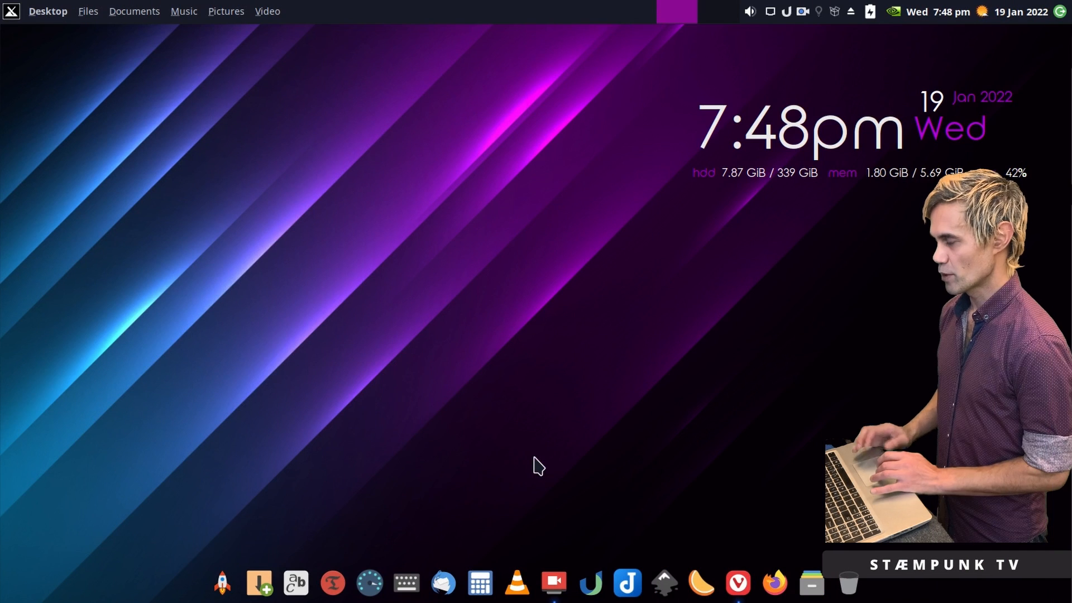
Open /etc/default/grub in nano with sudo from a new terminal, entering the password.
{"action": "key", "text": "ctrl+alt+t"}
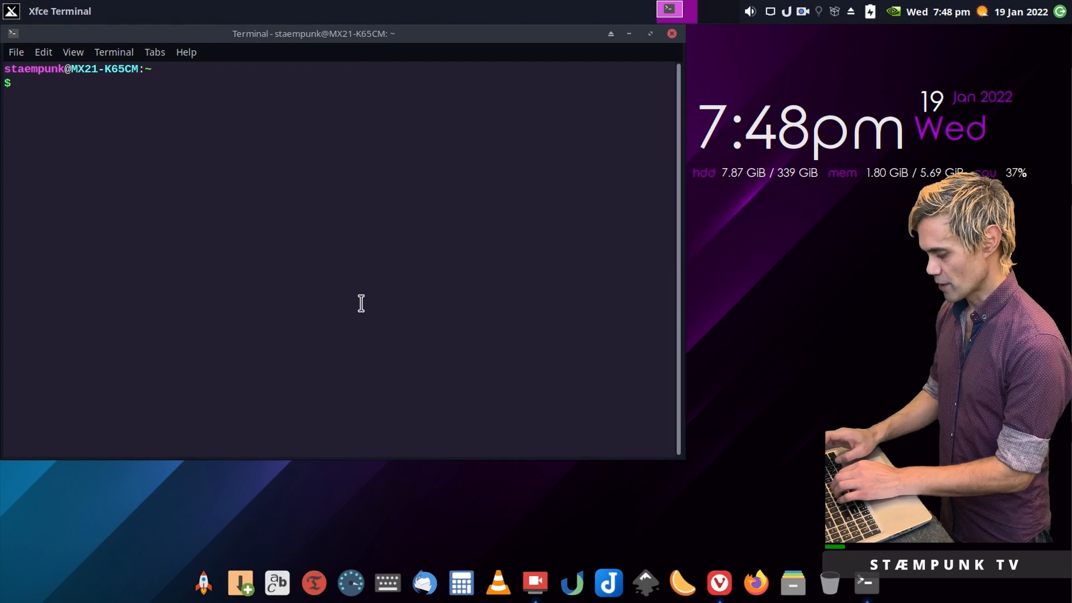
{"action": "type", "text": "sudo na"}
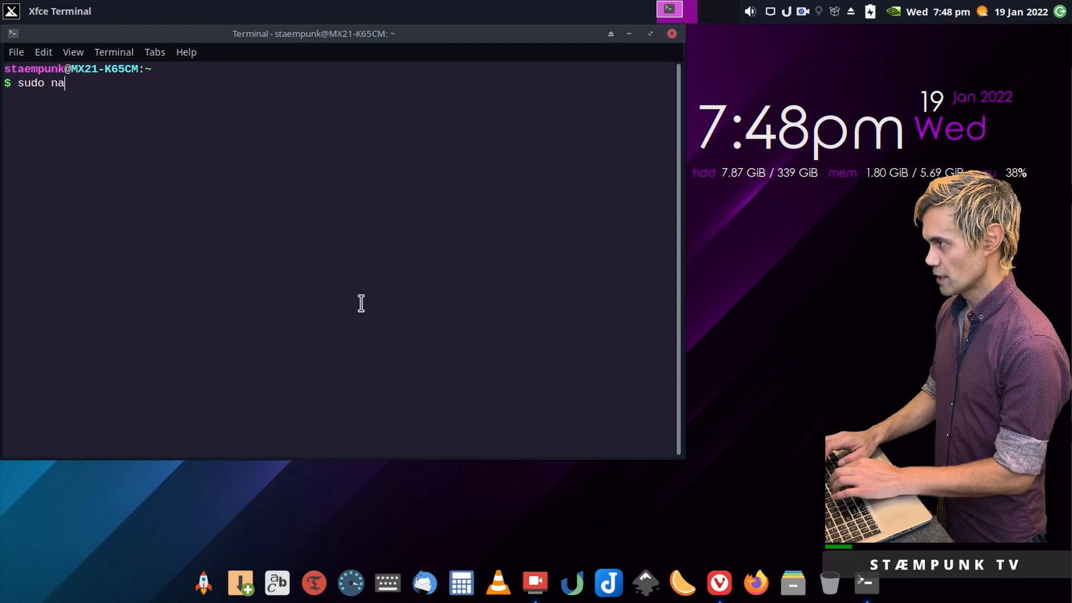
{"action": "type", "text": "no /et"}
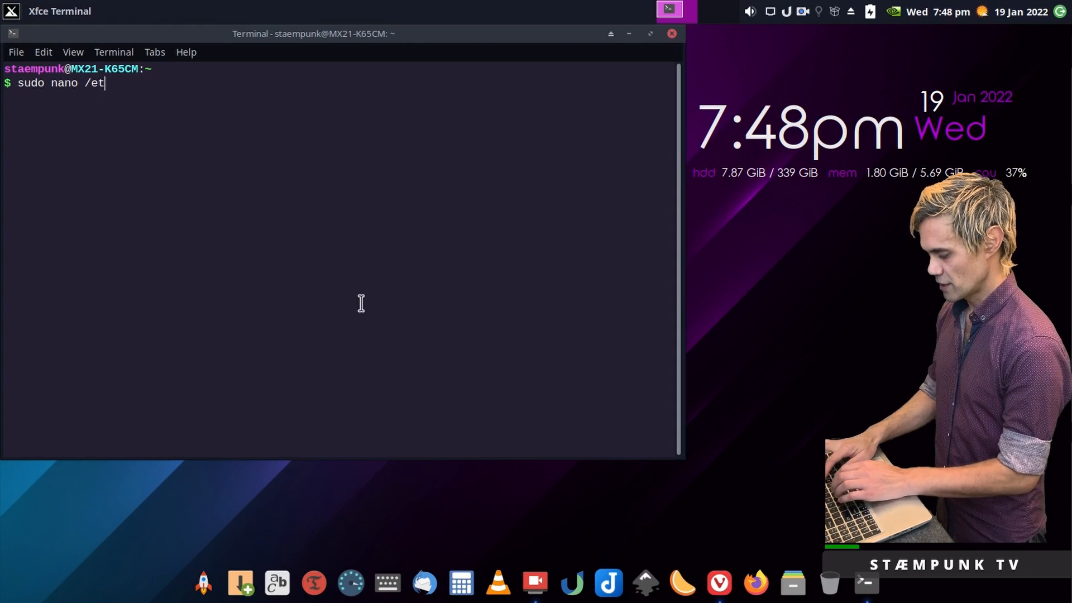
{"action": "type", "text": "c/da"}
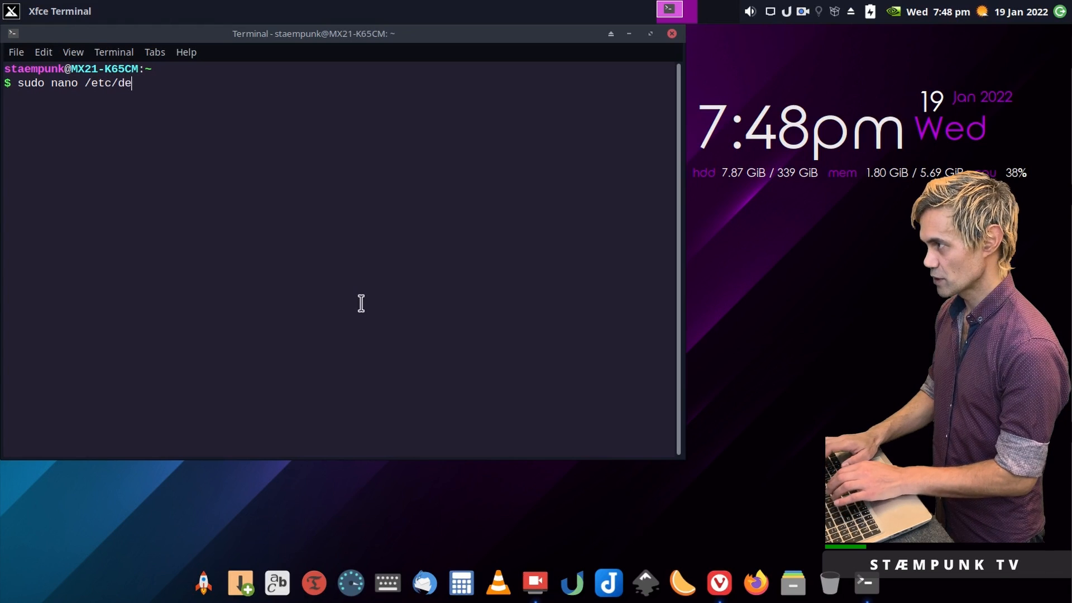
{"action": "type", "text": "faul"}
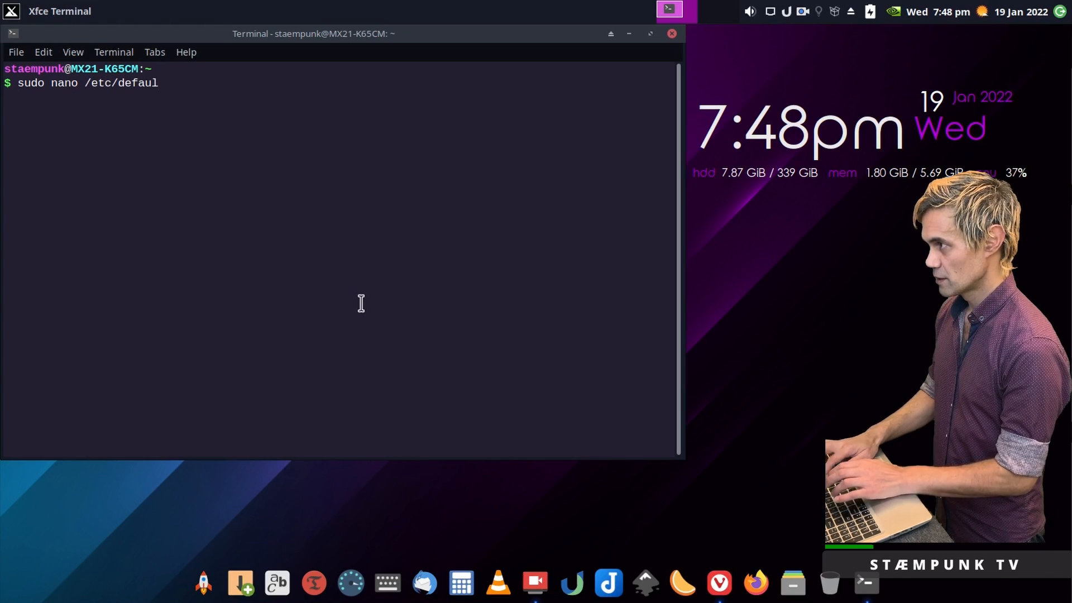
{"action": "type", "text": "t/grub"}
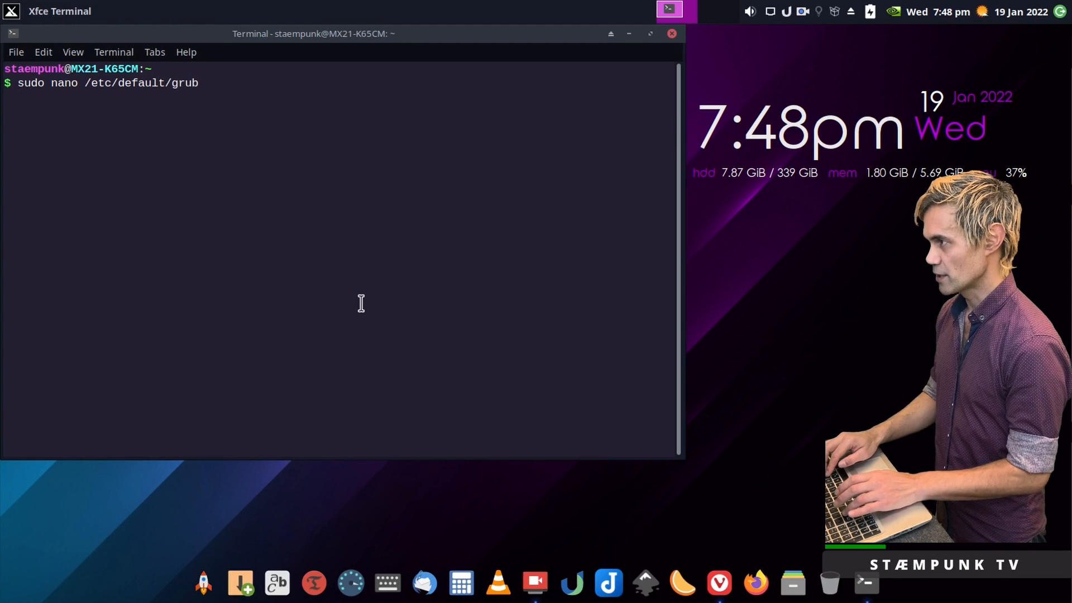
{"action": "key", "text": "Return"}
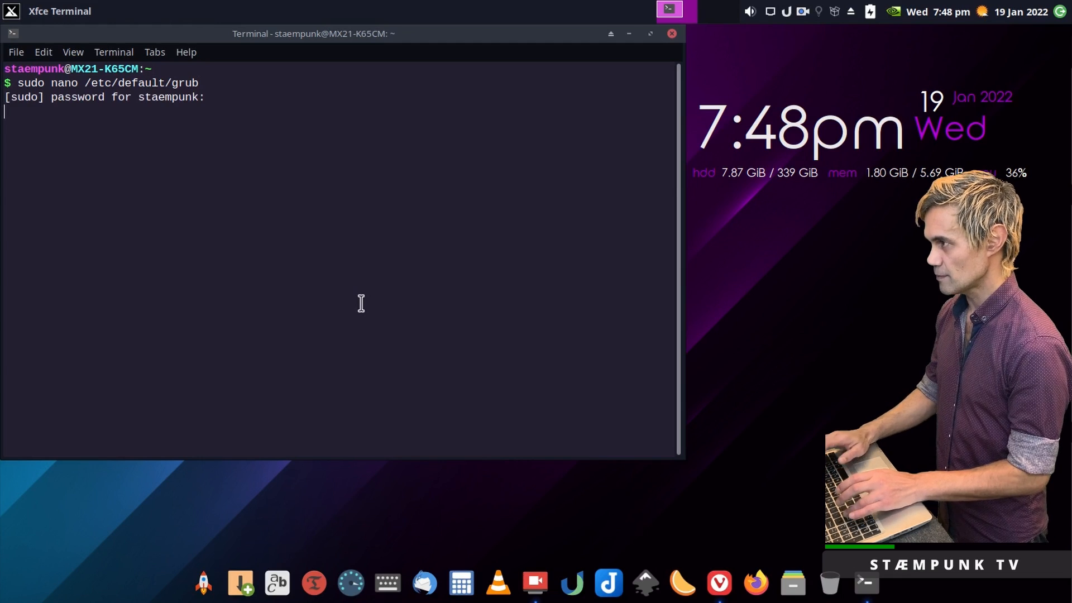
{"action": "key", "text": "Return"}
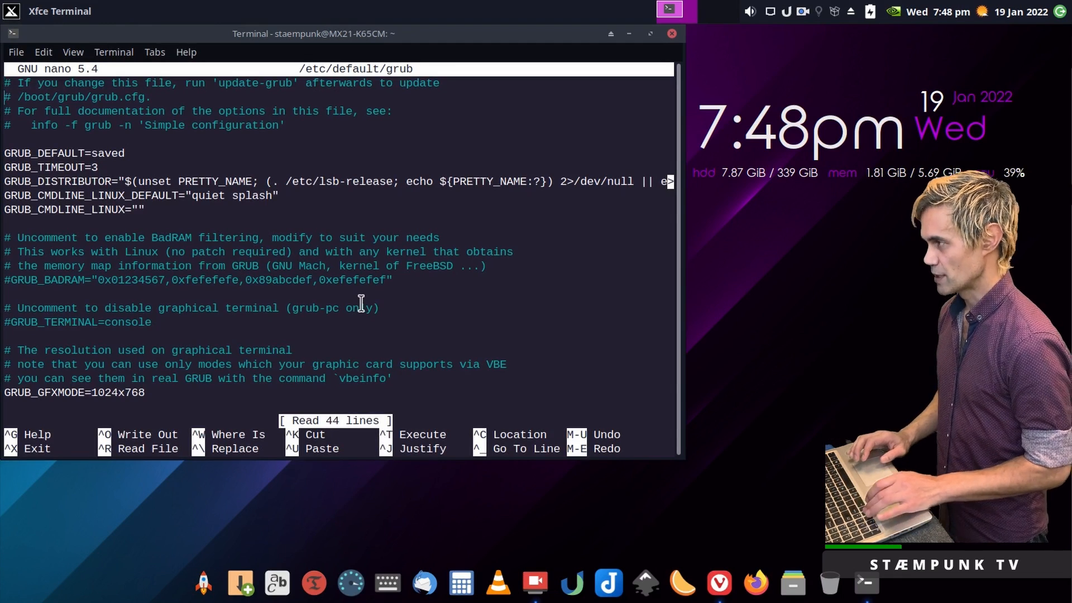
Delete the GRUB_SAVEDEFAULT=true line and save /etc/default/grub.
{"action": "key", "text": "Down"}
{"action": "key", "text": "Down"}
{"action": "key", "text": "Down"}
{"action": "key", "text": "Down"}
{"action": "key", "text": "Down"}
{"action": "key", "text": "Down"}
{"action": "key", "text": "Down"}
{"action": "key", "text": "Down"}
{"action": "key", "text": "Down"}
{"action": "key", "text": "Down"}
{"action": "key", "text": "Down"}
{"action": "key", "text": "Down"}
{"action": "key", "text": "Down"}
{"action": "key", "text": "Down"}
{"action": "key", "text": "Down"}
{"action": "key", "text": "Down"}
{"action": "key", "text": "Down"}
{"action": "key", "text": "Down"}
{"action": "key", "text": "Down"}
{"action": "key", "text": "Down"}
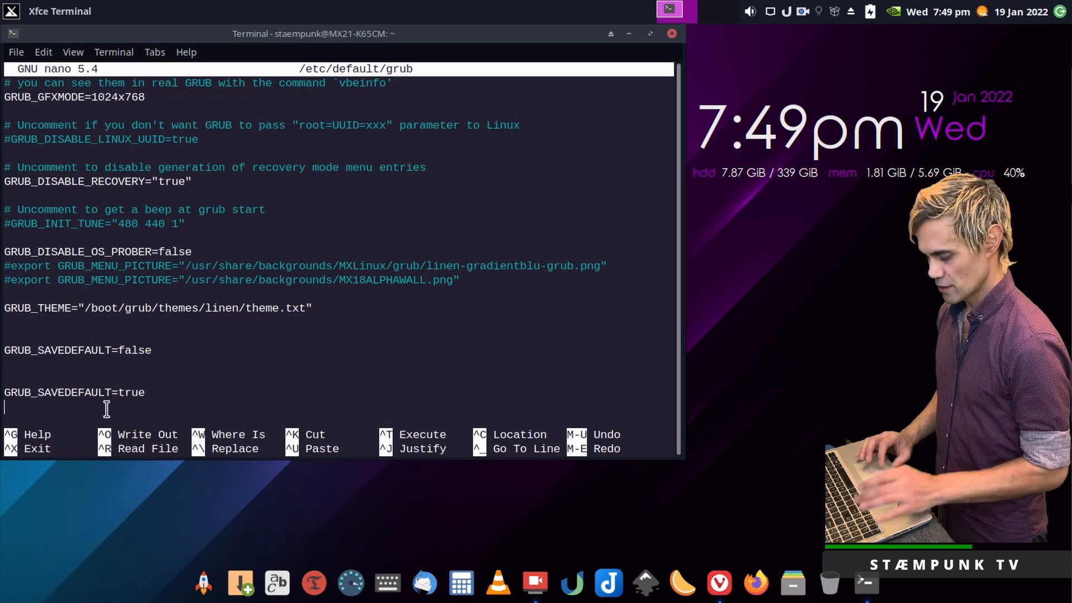
{"action": "key", "text": "BackSpace"}
{"action": "key", "text": "BackSpace"}
{"action": "key", "text": "BackSpace"}
{"action": "key", "text": "BackSpace"}
{"action": "key", "text": "BackSpace"}
{"action": "key", "text": "BackSpace"}
{"action": "key", "text": "BackSpace"}
{"action": "key", "text": "BackSpace"}
{"action": "key", "text": "BackSpace"}
{"action": "key", "text": "BackSpace"}
{"action": "key", "text": "BackSpace"}
{"action": "key", "text": "BackSpace"}
{"action": "key", "text": "BackSpace"}
{"action": "key", "text": "BackSpace"}
{"action": "key", "text": "BackSpace"}
{"action": "key", "text": "BackSpace"}
{"action": "key", "text": "BackSpace"}
{"action": "key", "text": "BackSpace"}
{"action": "key", "text": "BackSpace"}
{"action": "key", "text": "BackSpace"}
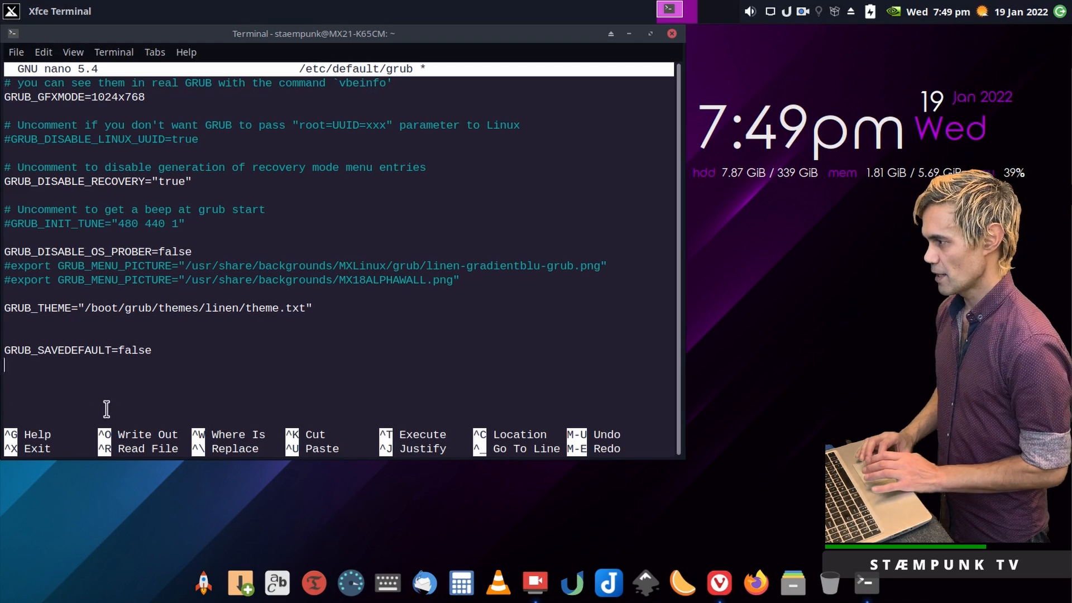
{"action": "key", "text": "ctrl+x"}
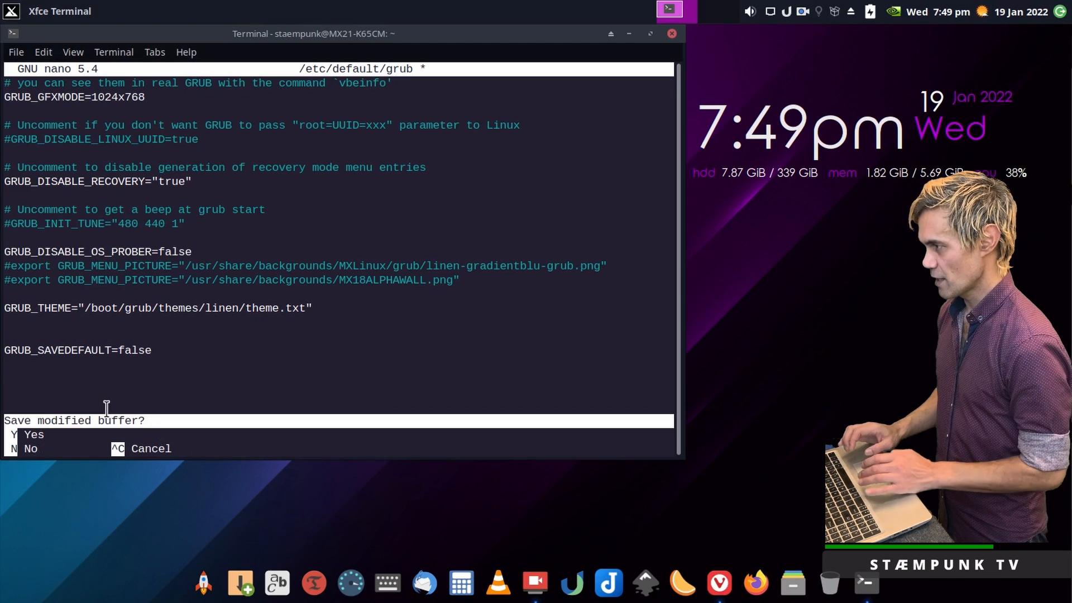
{"action": "key", "text": "y"}
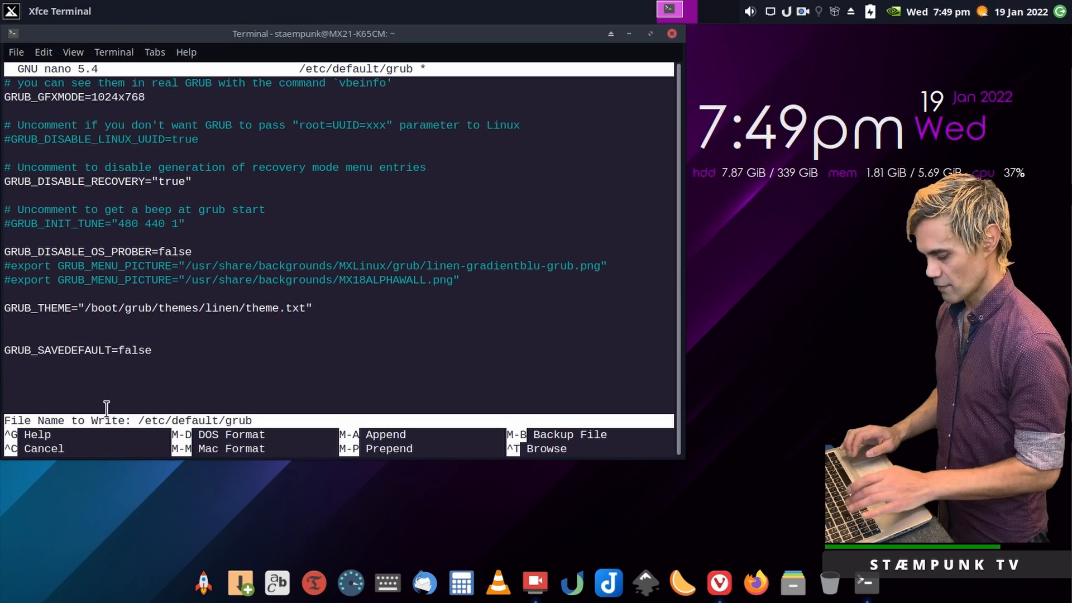
{"action": "key", "text": "Return"}
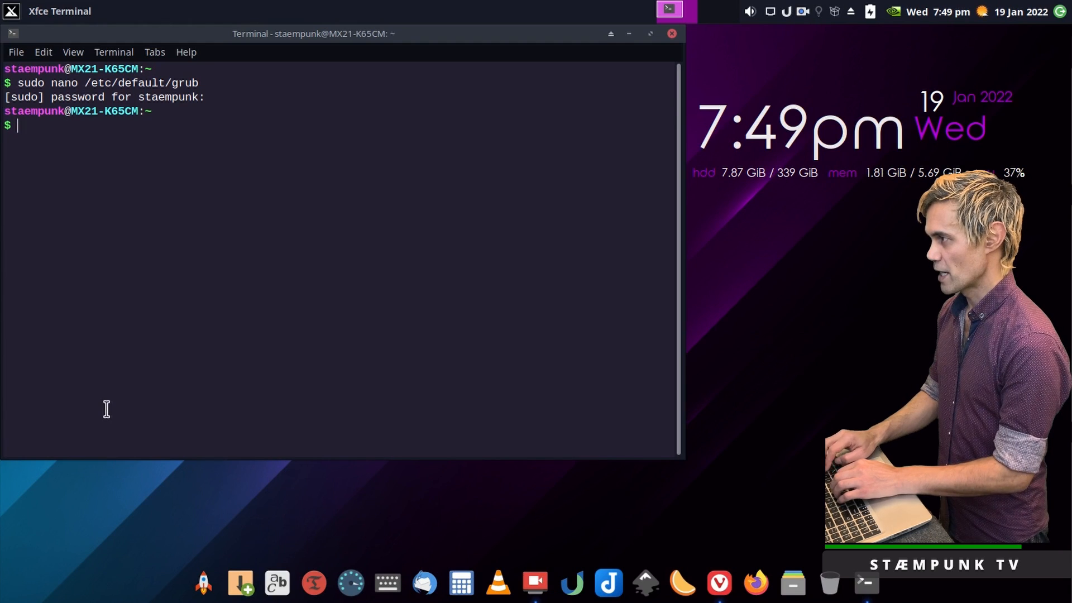
Run sudo update-grub to rebuild the boot menu, then exit the terminal.
{"action": "type", "text": "sudo up"}
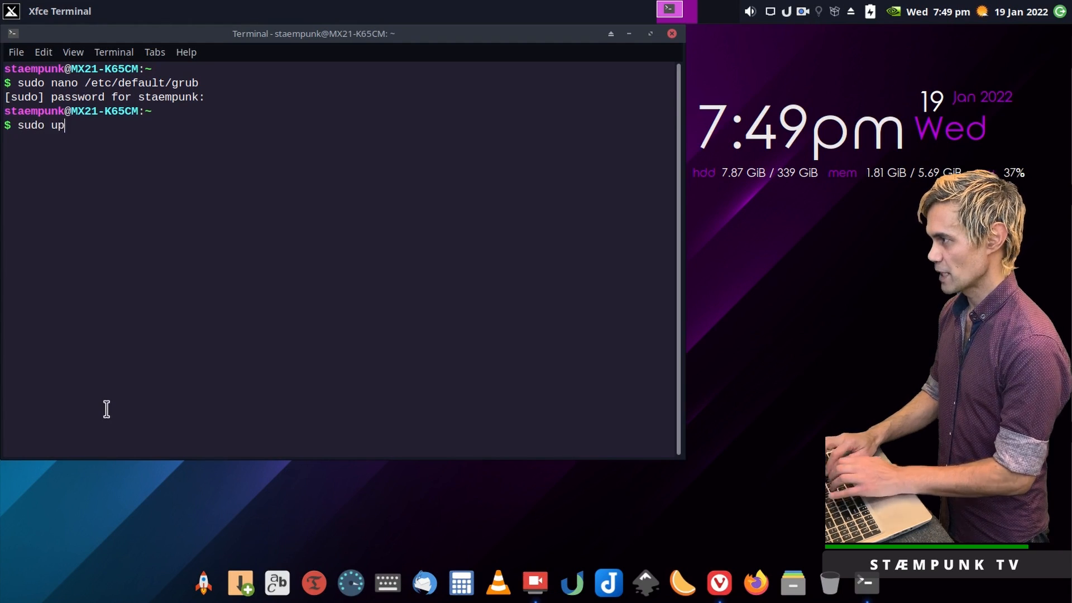
{"action": "type", "text": "date-grub"}
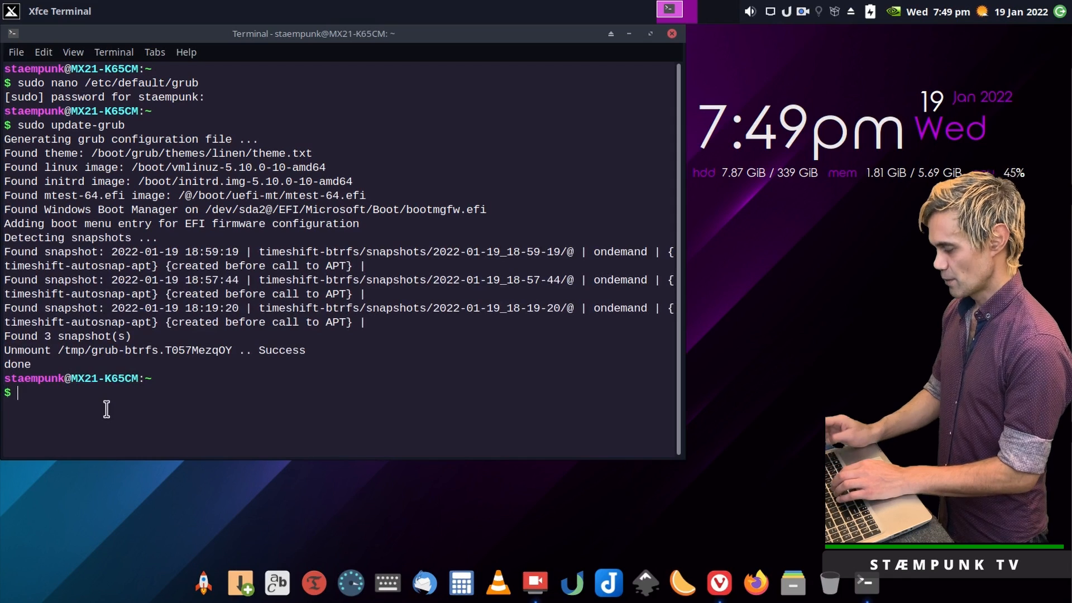
{"action": "type", "text": "exit"}
{"action": "key", "text": "Return"}
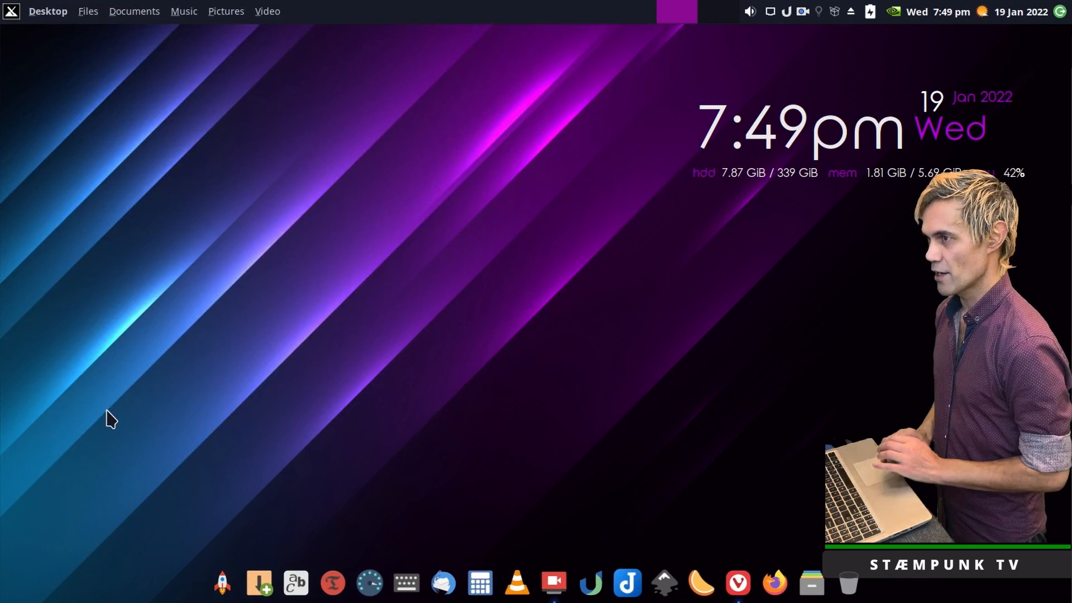